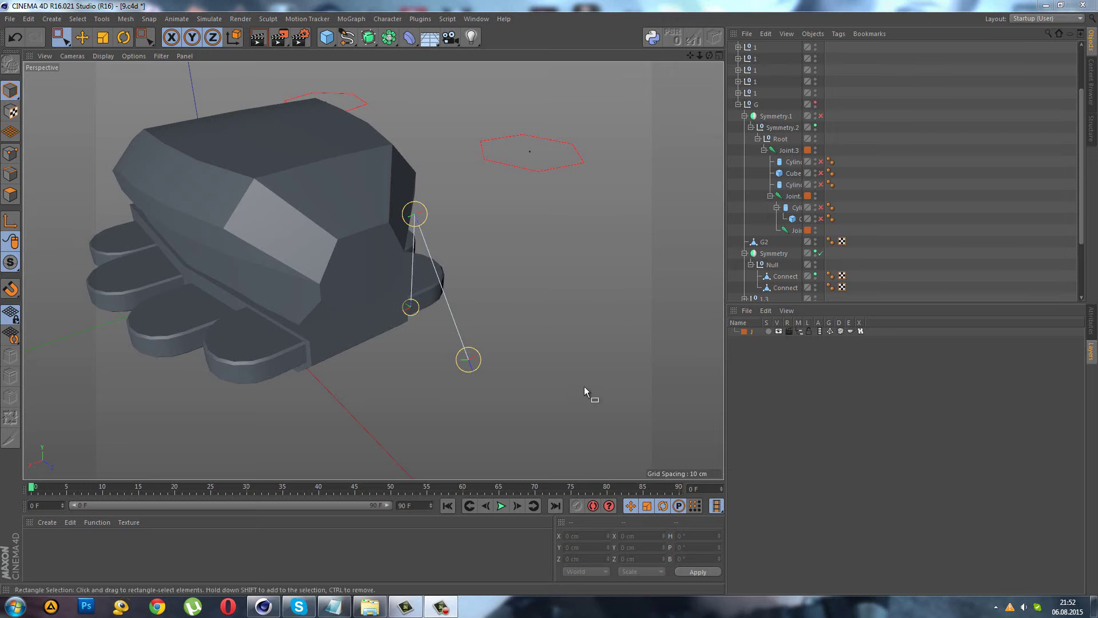
- Select Joint.3 and the end joint Joint.5 in an enlarged top view
{"action": "left_click", "coordinate": [785, 150]}
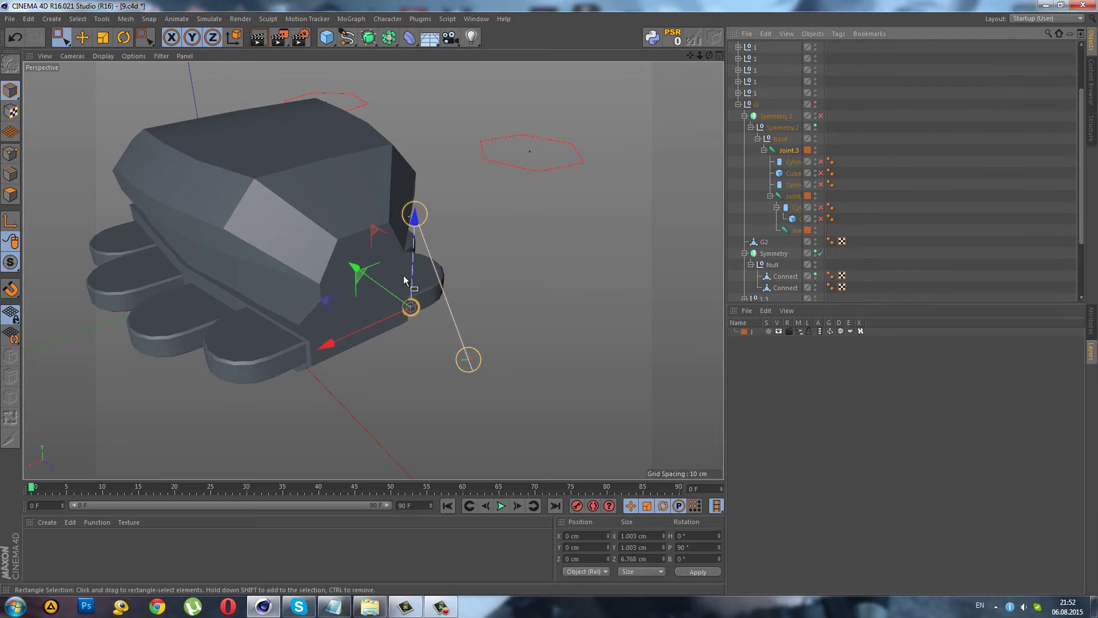
{"action": "scroll", "coordinate": [492, 283], "scroll_direction": "up", "scroll_amount": 3}
{"action": "middle_click", "coordinate": [493, 283]}
{"action": "middle_click", "coordinate": [519, 221]}
{"action": "middle_click_drag", "start_coordinate": [564, 169], "coordinate": [477, 252], "text": "alt"}
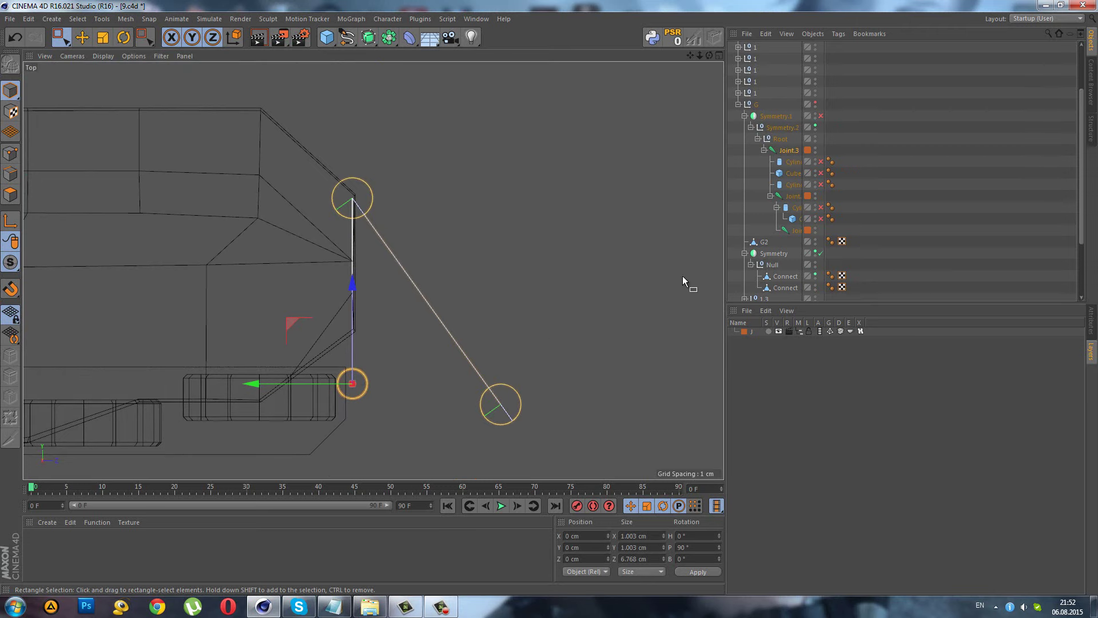
{"action": "left_click", "coordinate": [799, 231]}
- Restore the full-screen window and create an IK chain from Joint.3 to Joint.5
{"action": "scroll", "coordinate": [550, 239], "scroll_direction": "down", "scroll_amount": 3}
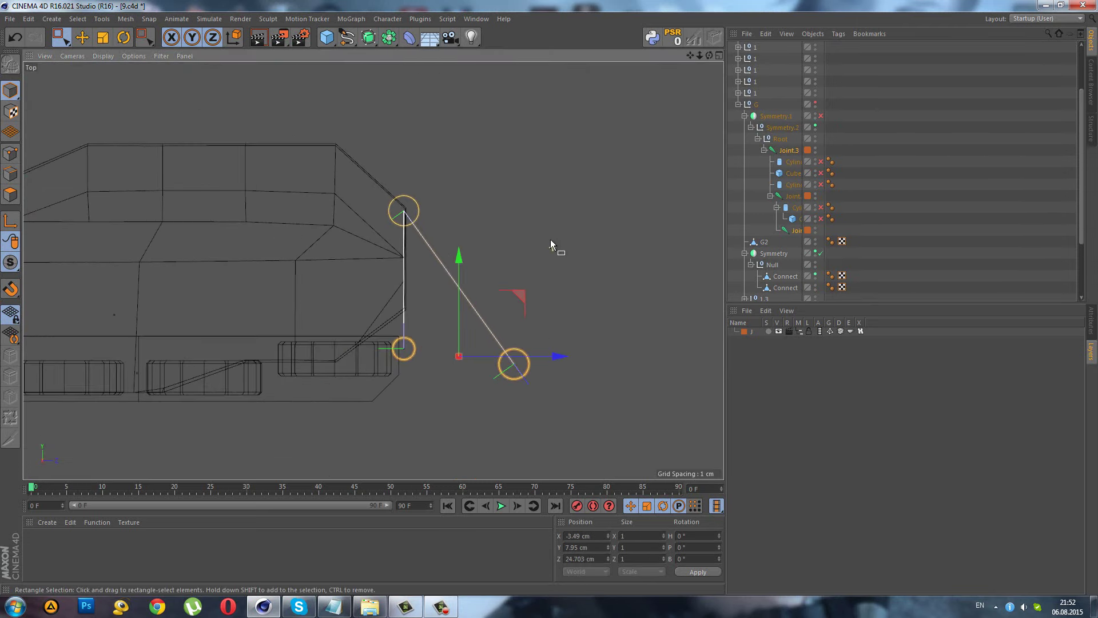
{"action": "double_click", "coordinate": [385, 12]}
{"action": "left_click", "coordinate": [715, 11]}
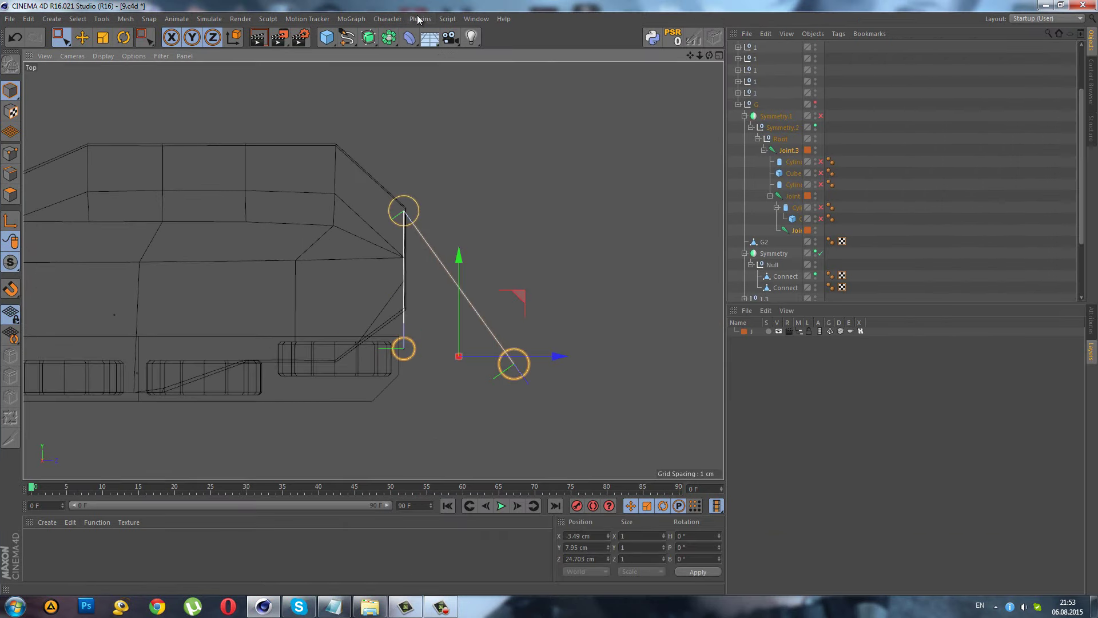
{"action": "left_click", "coordinate": [395, 18]}
{"action": "mouse_move", "coordinate": [402, 47]}
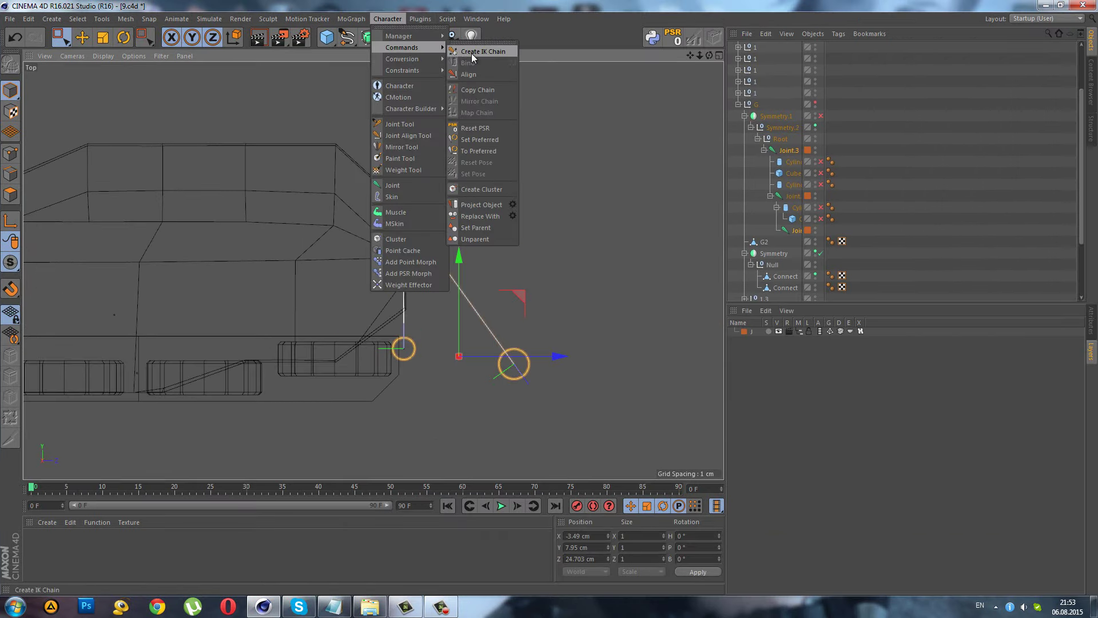
{"action": "left_click", "coordinate": [483, 51]}
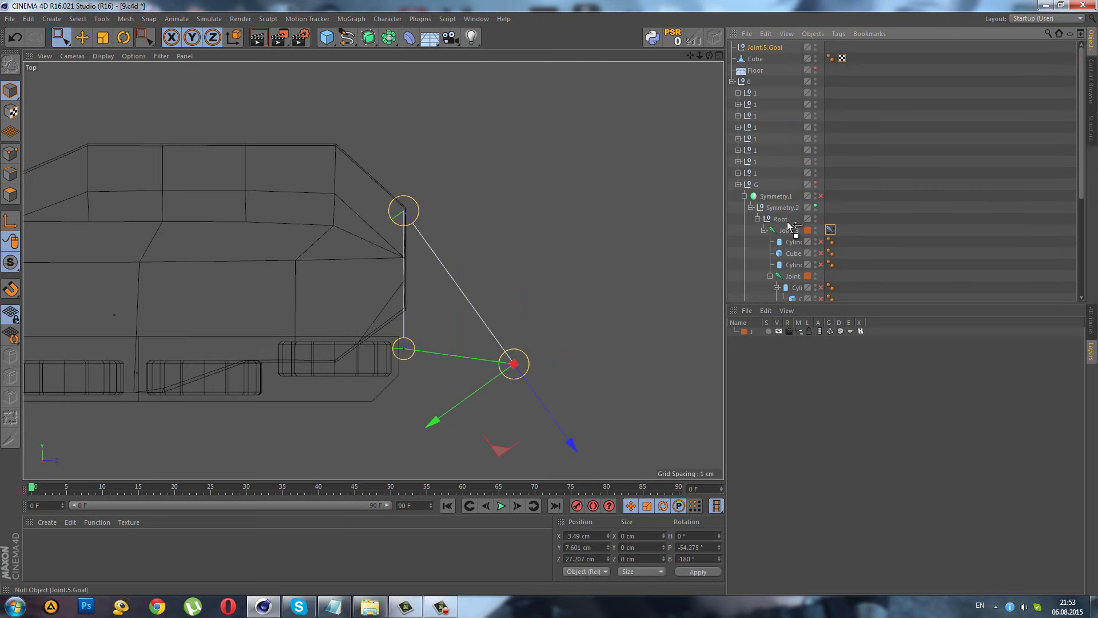
- Parent Joint.5.Goal under Root and make the hidden arm cylinders and cube visible again
{"action": "left_click_drag", "start_coordinate": [790, 225], "coordinate": [789, 226]}
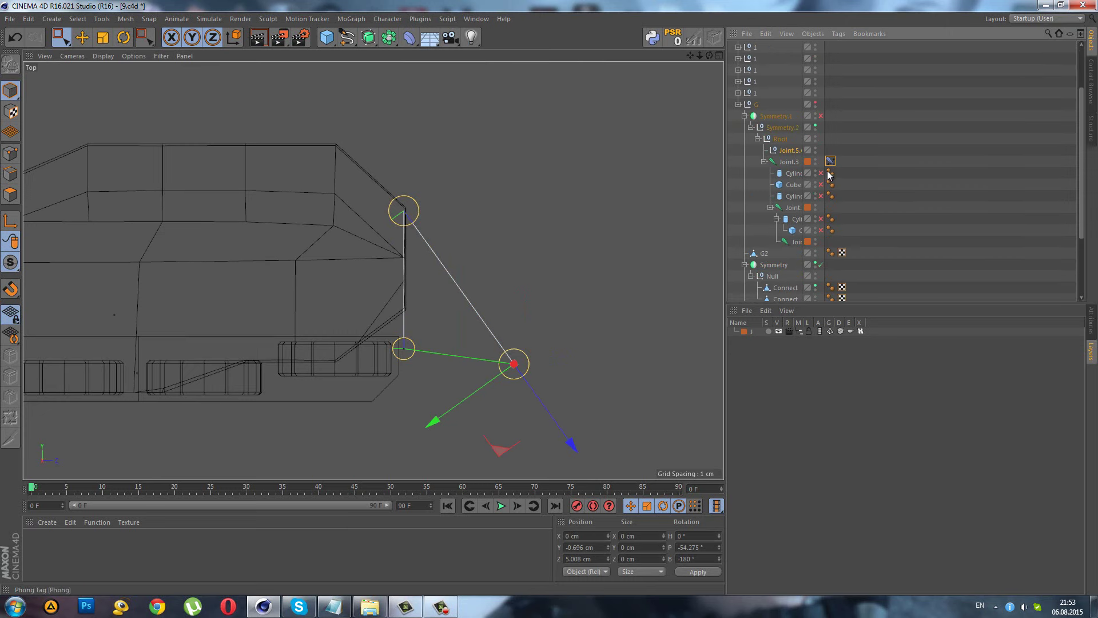
{"action": "left_click", "coordinate": [822, 229]}
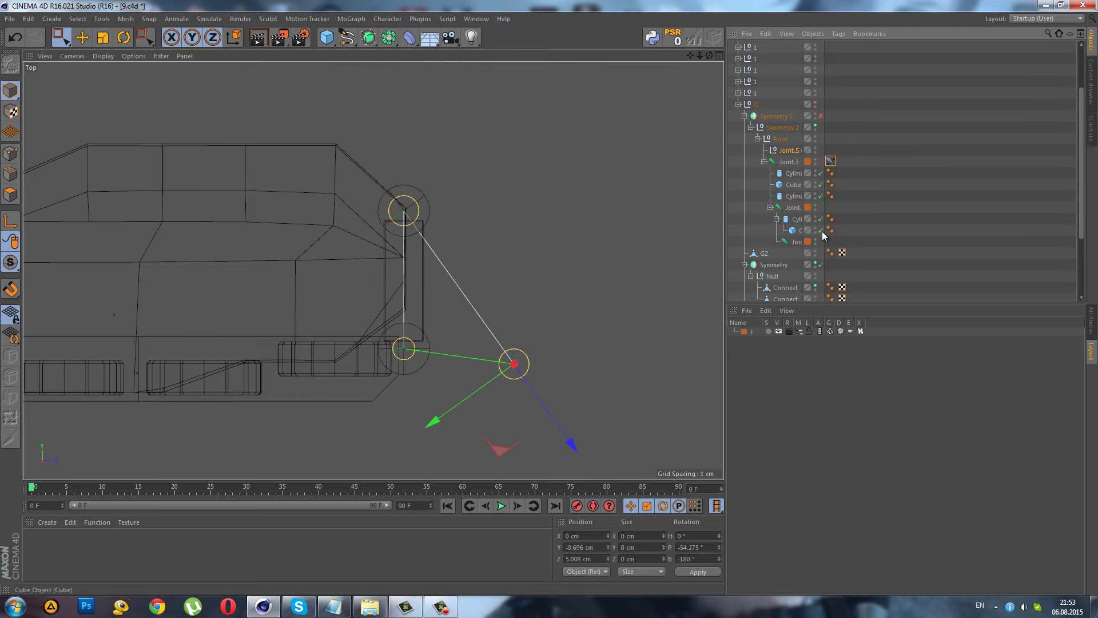
{"action": "middle_click", "coordinate": [357, 211]}
{"action": "middle_click", "coordinate": [200, 135]}
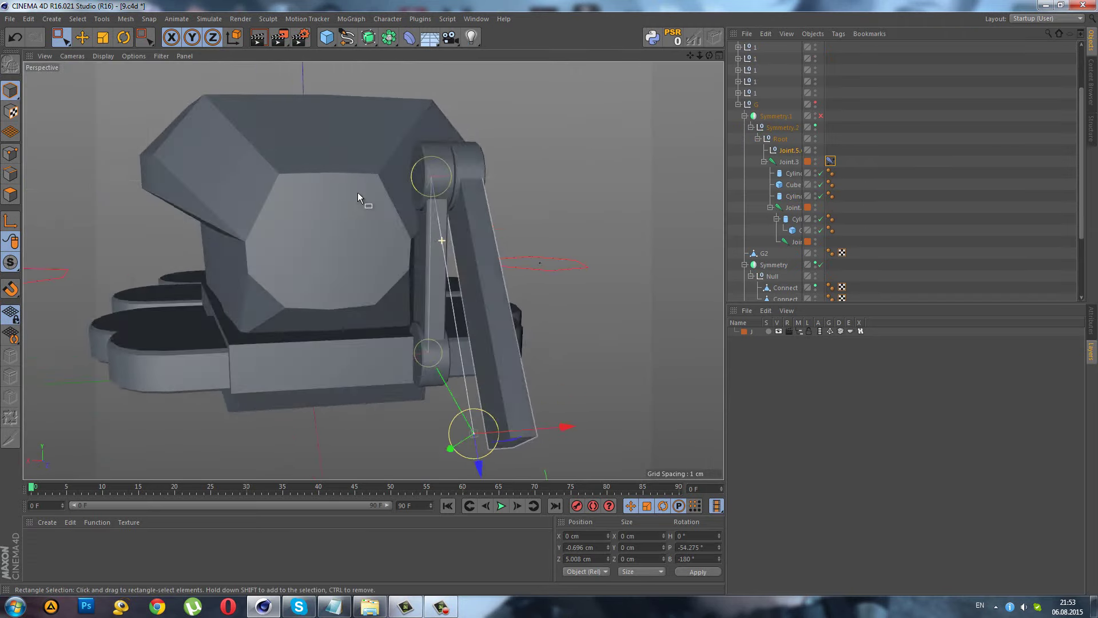
- Hide joint overlays in the perspective view and select the upper arm cylinder
{"action": "mouse_move", "coordinate": [358, 192]}
{"action": "left_mouse_down", "text": "alt"}
{"action": "mouse_move", "coordinate": [355, 230]}
{"action": "mouse_move", "coordinate": [425, 245]}
{"action": "left_mouse_up", "text": "alt"}
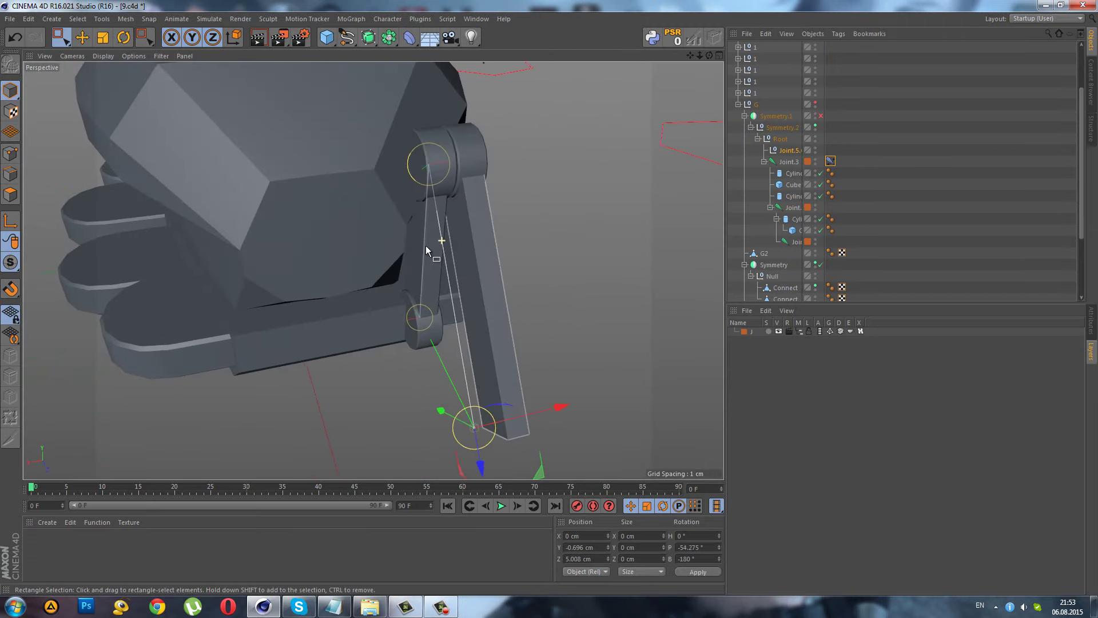
{"action": "left_click", "coordinate": [779, 332]}
{"action": "mouse_move", "coordinate": [657, 287]}
{"action": "left_mouse_down", "text": "alt"}
{"action": "mouse_move", "coordinate": [536, 232]}
{"action": "mouse_move", "coordinate": [515, 207]}
{"action": "mouse_move", "coordinate": [506, 230]}
{"action": "mouse_move", "coordinate": [523, 228]}
{"action": "mouse_move", "coordinate": [534, 190]}
{"action": "left_mouse_up", "text": "alt"}
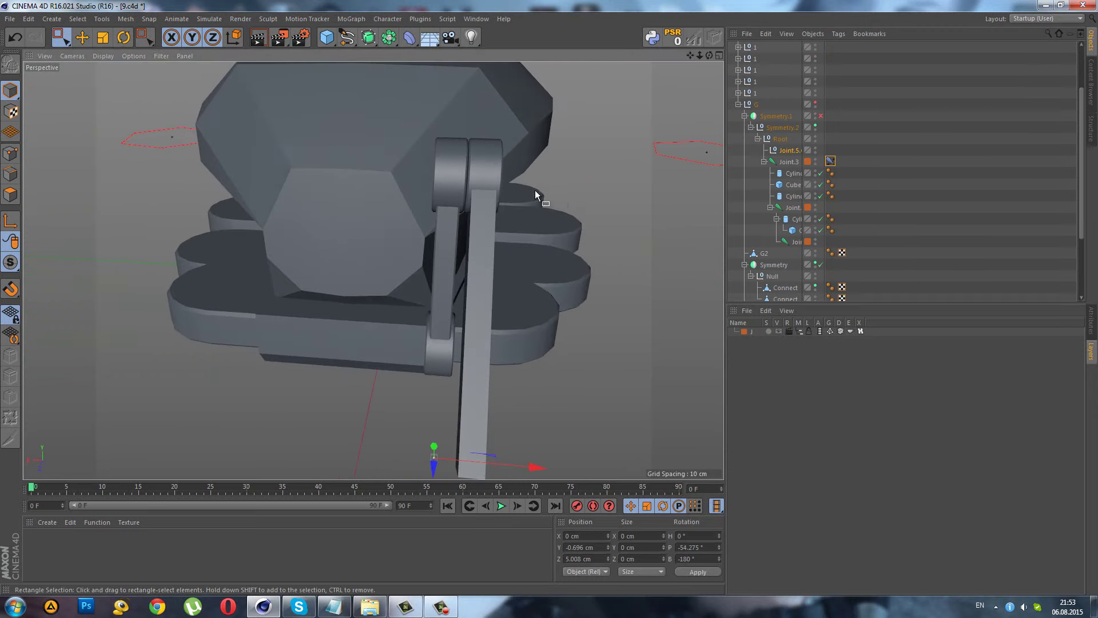
{"action": "left_click", "coordinate": [451, 165]}
- Set both hinge cylinders' height to 0.5 cm
{"action": "left_click", "coordinate": [440, 352], "text": "shift"}
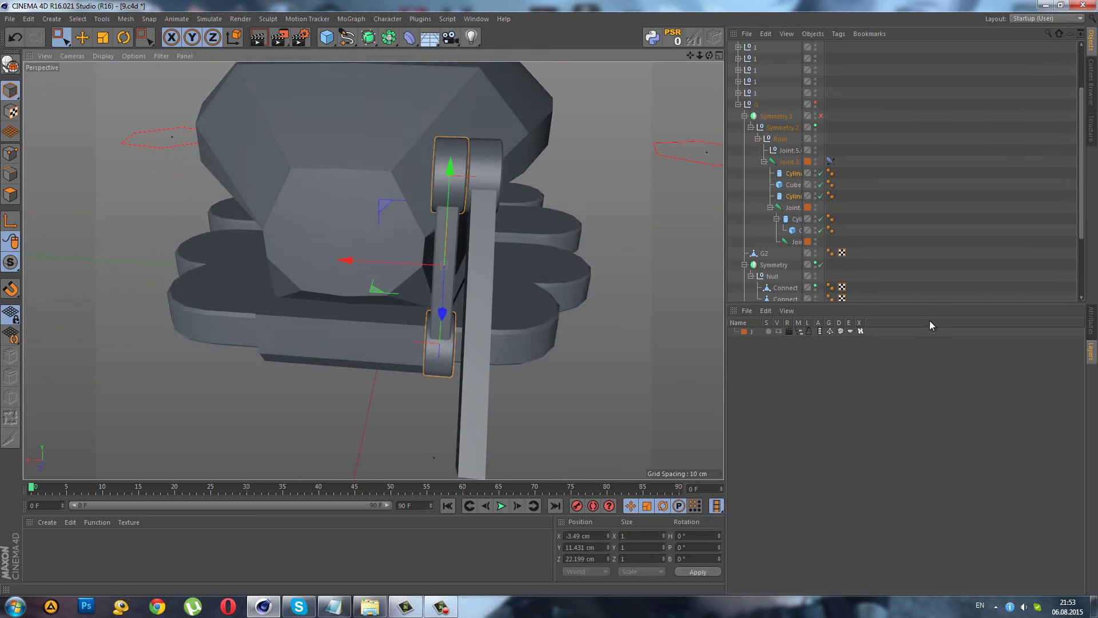
{"action": "left_click", "coordinate": [1091, 326]}
{"action": "left_click", "coordinate": [795, 337]}
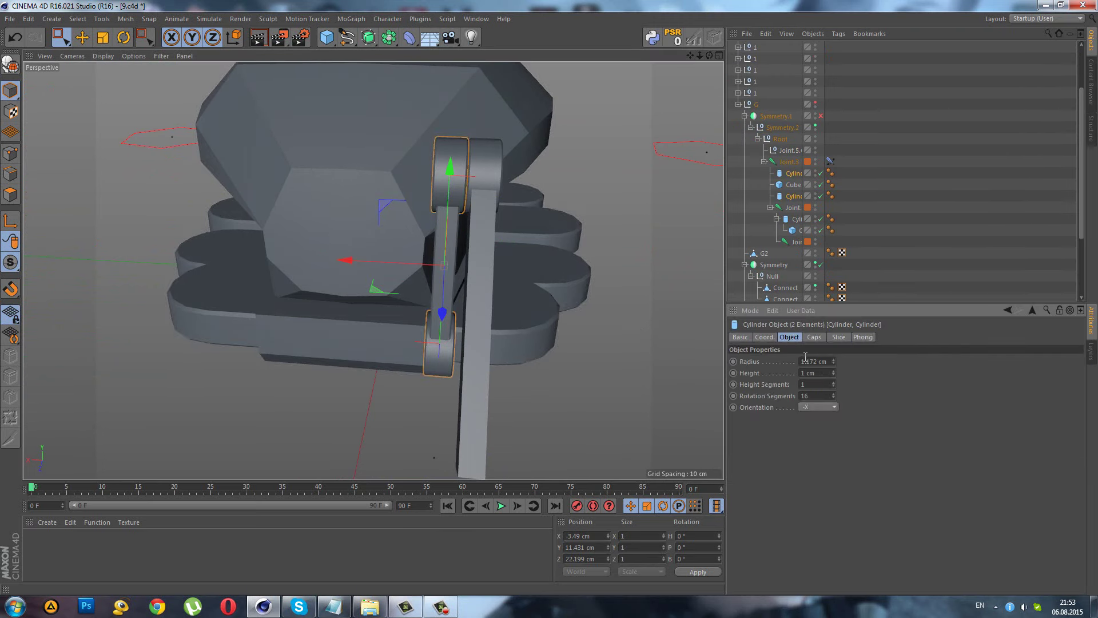
{"action": "type", "text": "1"}
{"action": "key", "text": "Return"}
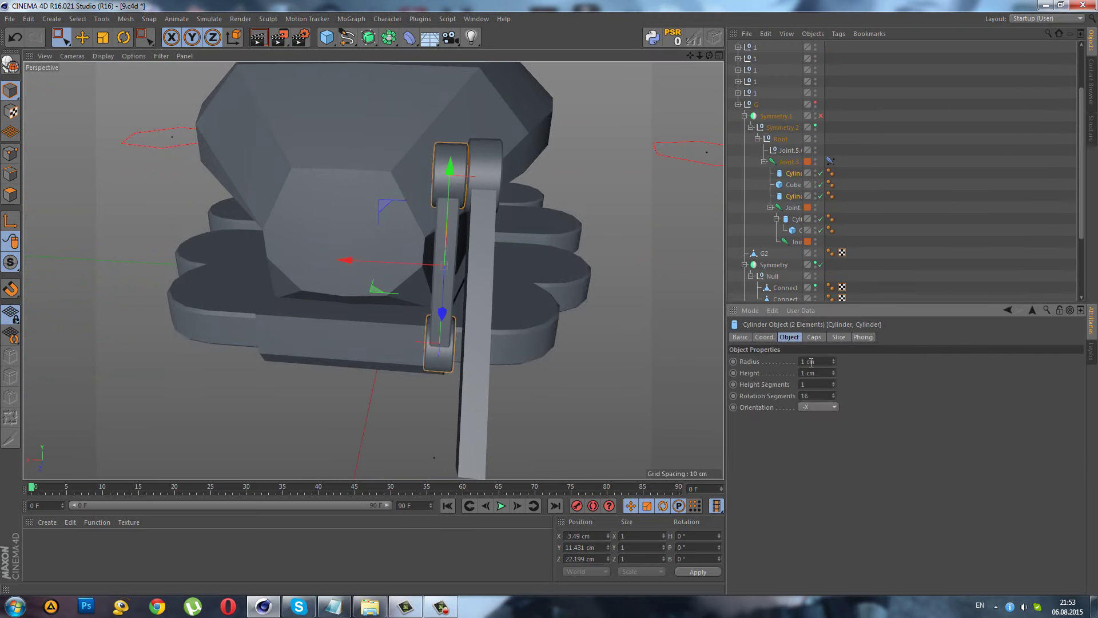
{"action": "key", "text": "ctrl+z"}
{"action": "double_click", "coordinate": [810, 375]}
{"action": "type", "text": "."}
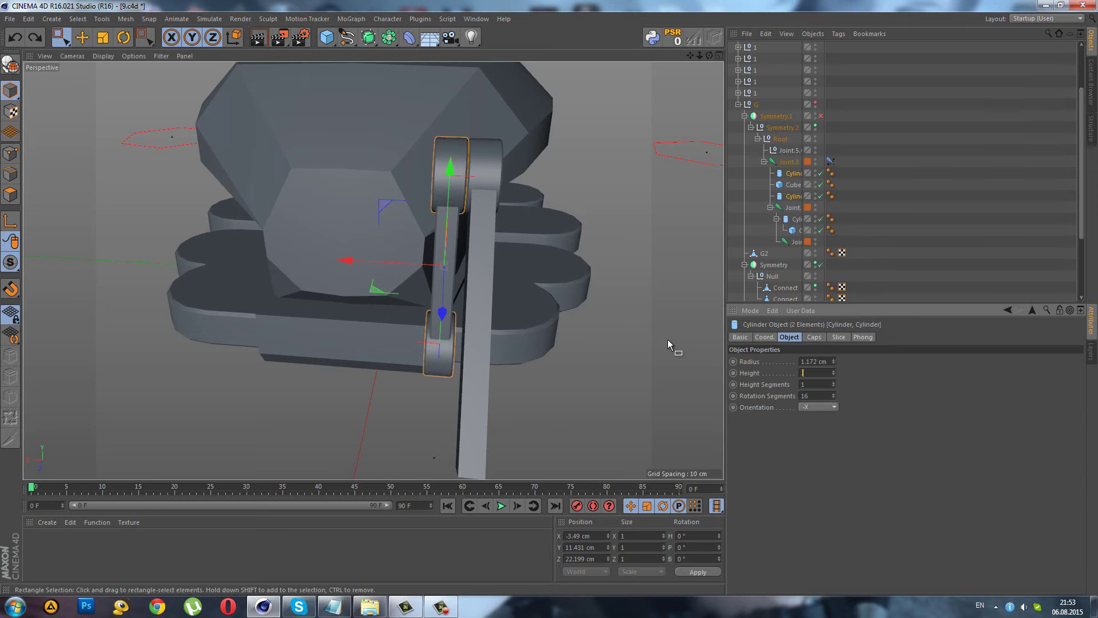
{"action": "type", "text": "5"}
{"action": "key", "text": "Return"}
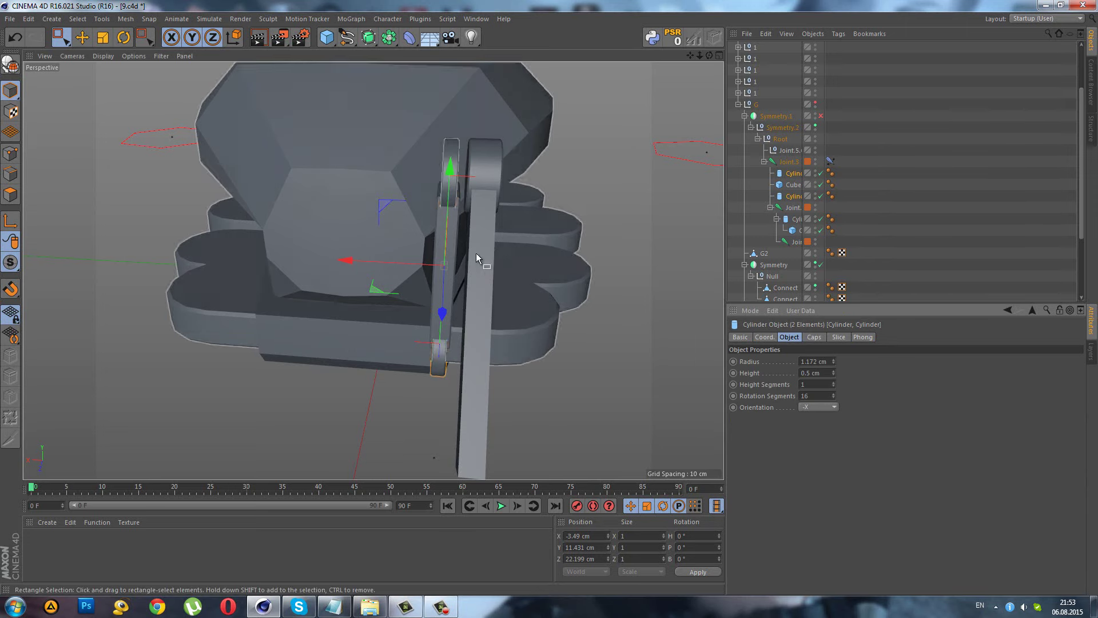
- Resize the arm Cube to 0.409 cm on X and parent it under the Cylinder
{"action": "scroll", "coordinate": [476, 253], "scroll_direction": "up", "scroll_amount": 2}
{"action": "scroll", "coordinate": [448, 279], "scroll_direction": "up", "scroll_amount": 2}
{"action": "scroll", "coordinate": [479, 283], "scroll_direction": "up", "scroll_amount": 2}
{"action": "left_click", "coordinate": [436, 233]}
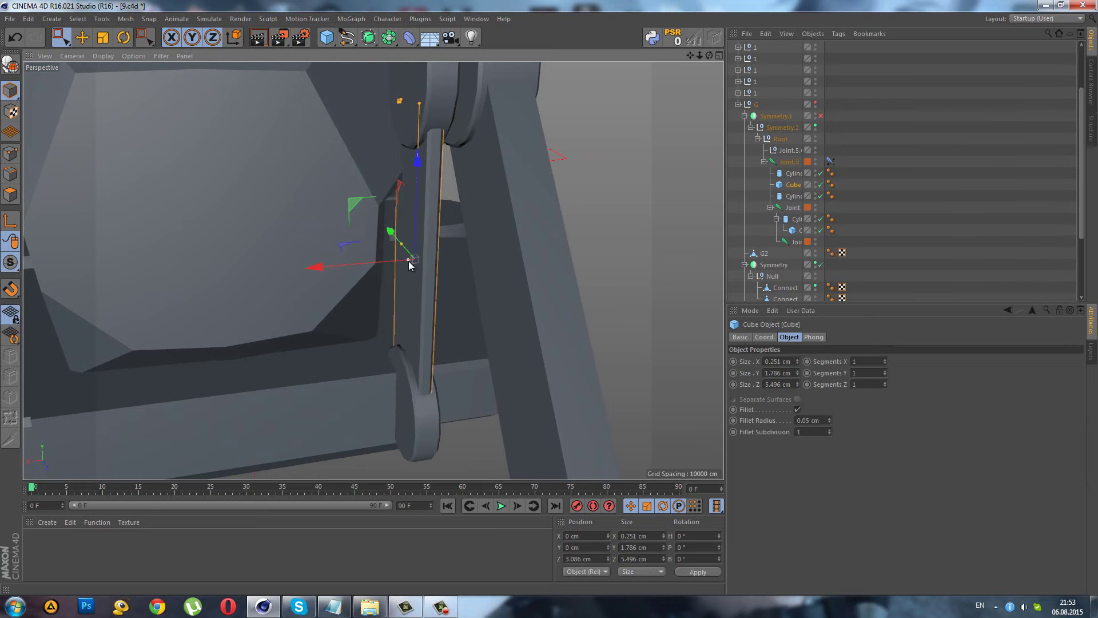
{"action": "mouse_move", "coordinate": [409, 264]}
{"action": "left_mouse_down"}
{"action": "mouse_move", "coordinate": [400, 110]}
{"action": "mouse_move", "coordinate": [406, 123]}
{"action": "left_mouse_up"}
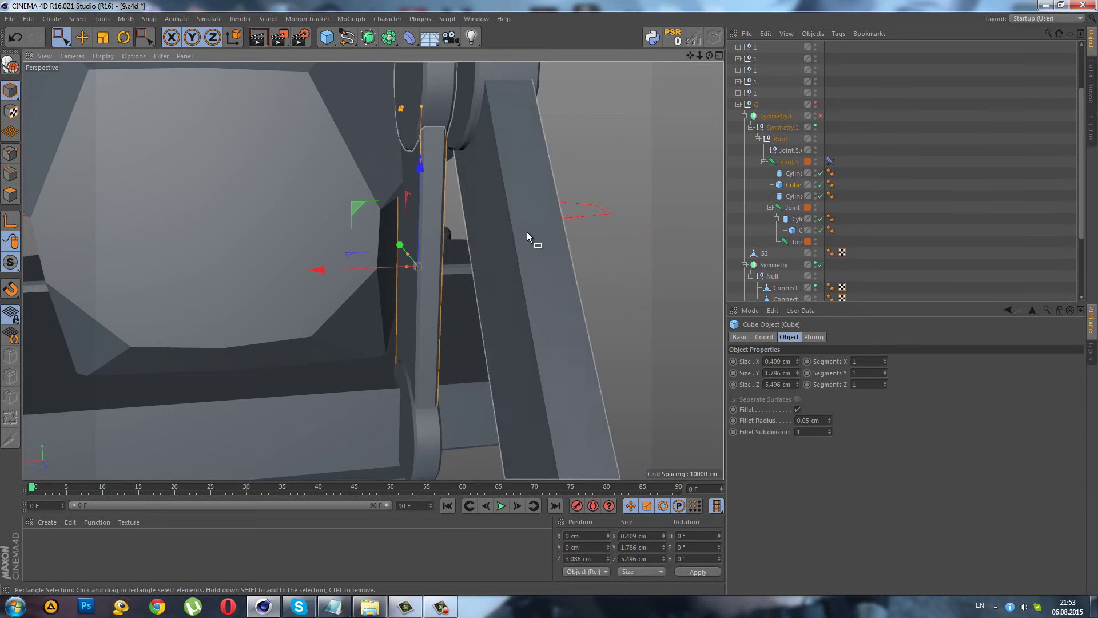
{"action": "left_click_drag", "start_coordinate": [788, 178], "coordinate": [789, 174]}
{"action": "left_click", "coordinate": [789, 174]}
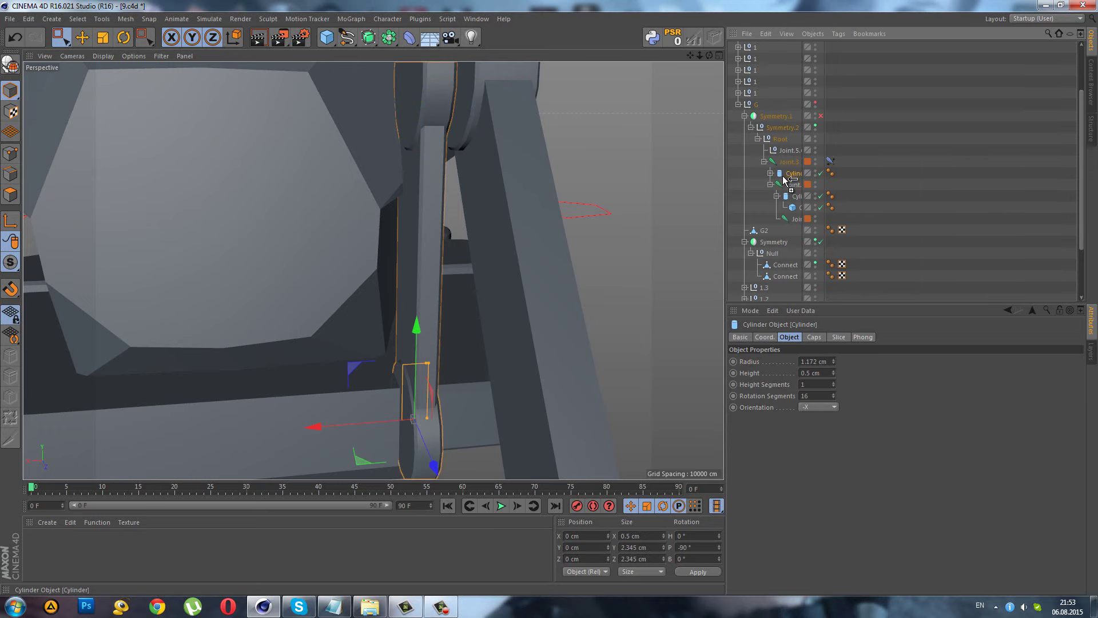
- Select the lower Cylinder and nudge it slightly along X
{"action": "left_click_drag", "start_coordinate": [786, 180], "coordinate": [787, 182], "text": "ctrl"}
{"action": "mouse_move", "coordinate": [589, 147]}
{"action": "left_mouse_down", "text": "alt"}
{"action": "mouse_move", "coordinate": [478, 216]}
{"action": "mouse_move", "coordinate": [526, 179]}
{"action": "mouse_move", "coordinate": [493, 207]}
{"action": "mouse_move", "coordinate": [498, 152]}
{"action": "mouse_move", "coordinate": [449, 159]}
{"action": "left_mouse_up", "text": "alt"}
{"action": "key", "text": "ctrl+z"}
{"action": "left_click", "coordinate": [796, 195]}
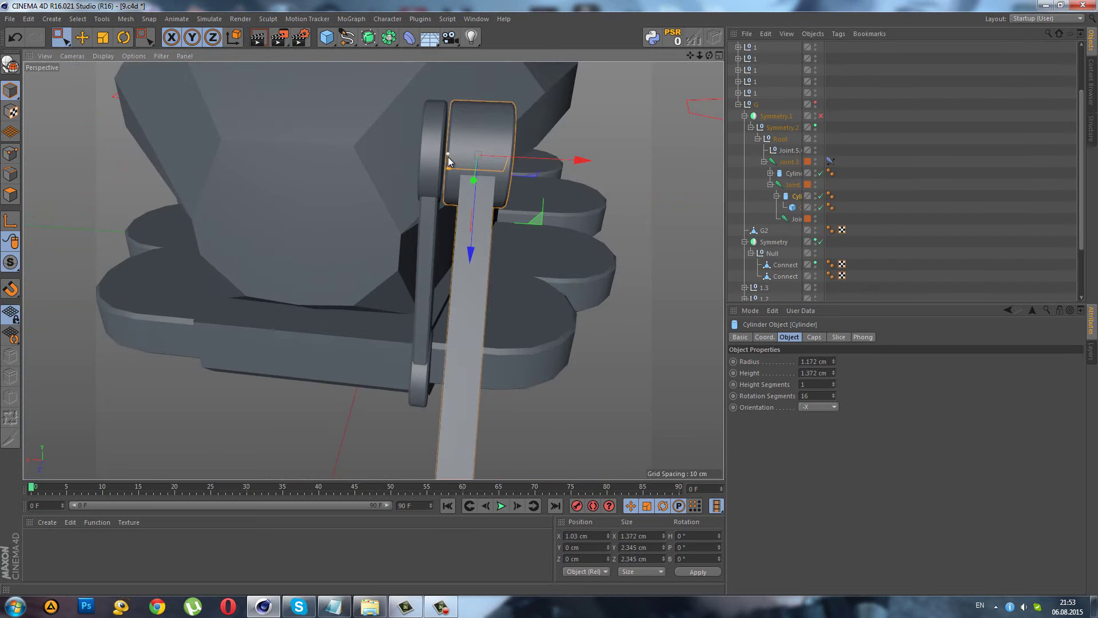
{"action": "left_click_drag", "start_coordinate": [518, 156], "coordinate": [518, 164]}
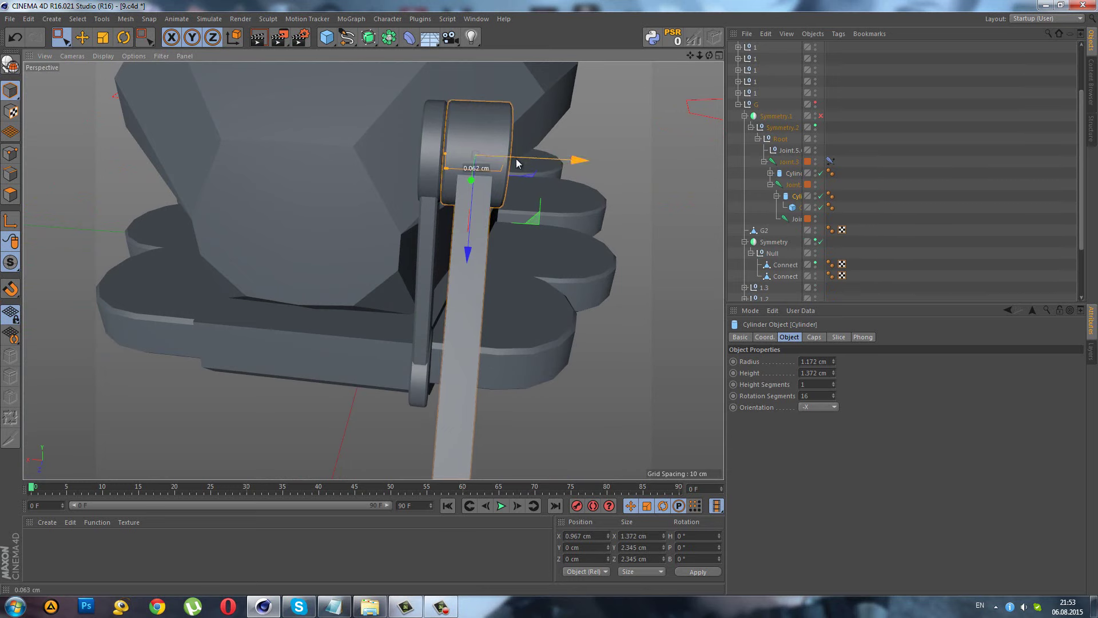
- Duplicate the thin hinge disc and place the copies at X -2.434 cm and -1.931 cm
{"action": "left_click", "coordinate": [787, 176]}
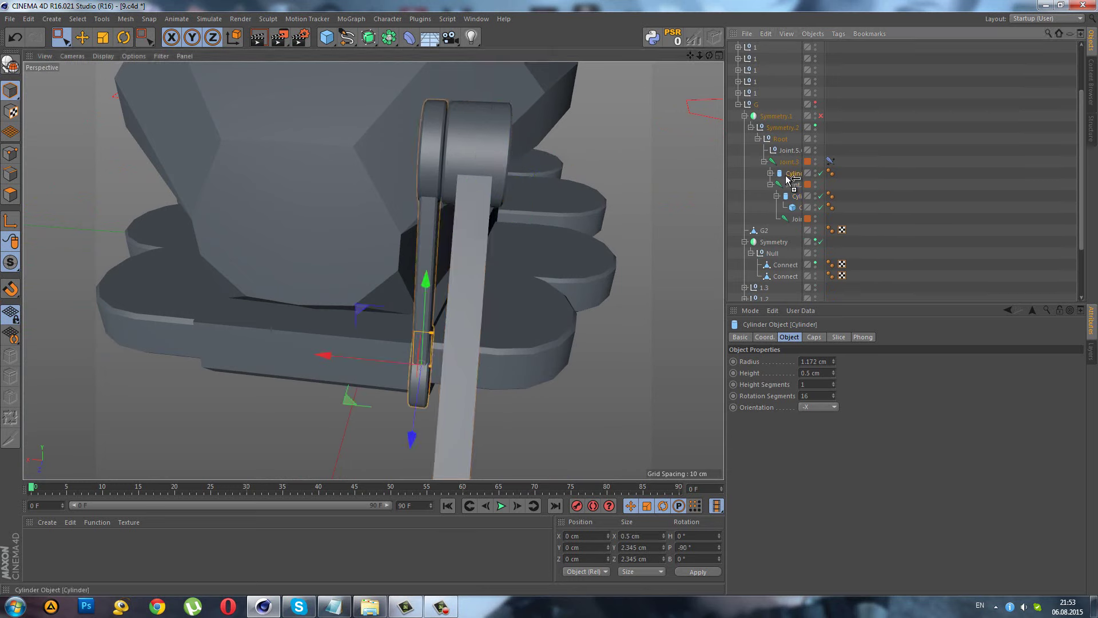
{"action": "left_click_drag", "start_coordinate": [792, 178], "coordinate": [792, 182], "text": "ctrl"}
{"action": "mouse_move", "coordinate": [383, 363]}
{"action": "left_mouse_down"}
{"action": "mouse_move", "coordinate": [467, 360]}
{"action": "mouse_move", "coordinate": [456, 367]}
{"action": "left_mouse_up"}
{"action": "mouse_move", "coordinate": [493, 208]}
{"action": "left_mouse_down", "text": "alt"}
{"action": "mouse_move", "coordinate": [482, 218]}
{"action": "mouse_move", "coordinate": [427, 176]}
{"action": "left_mouse_up", "text": "alt"}
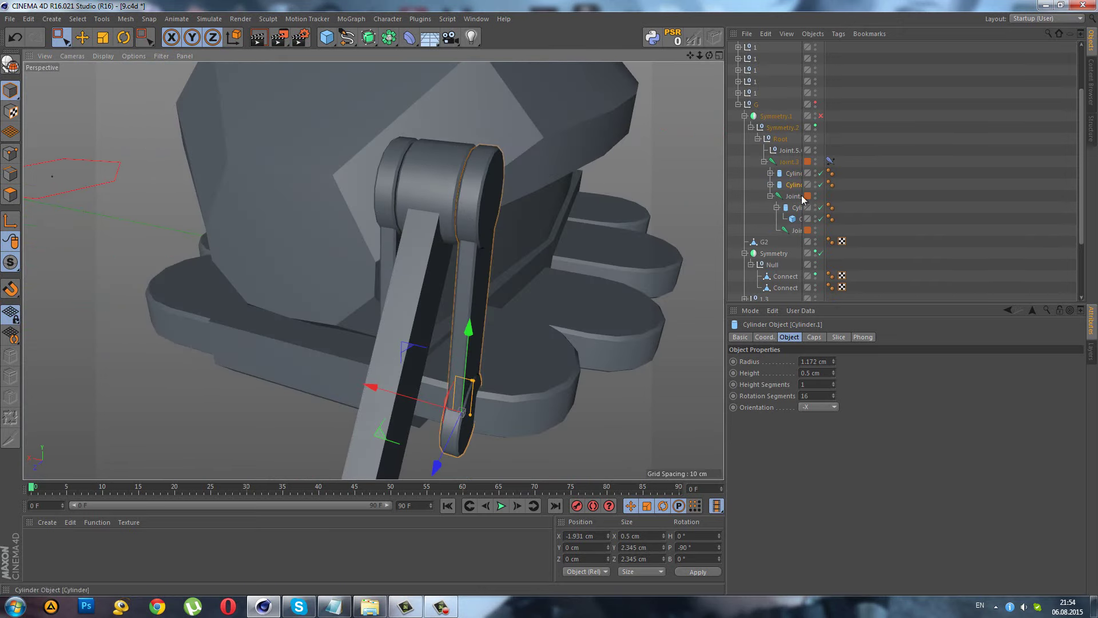
{"action": "left_click", "coordinate": [790, 209]}
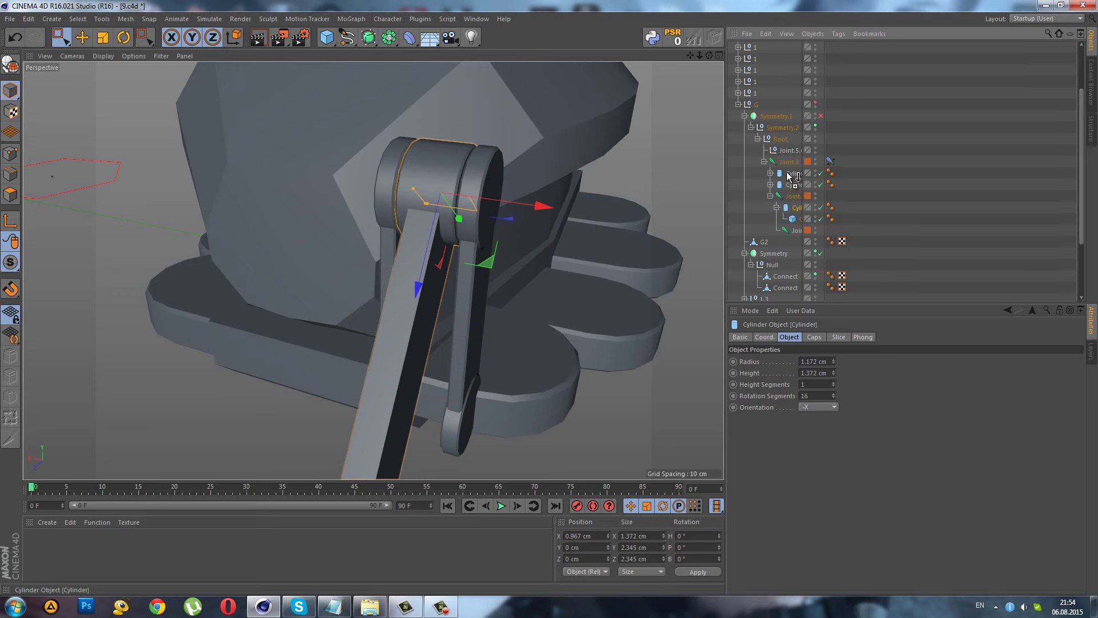
- Copy a cylinder under Joint.3 as Cylinder.2 and reset it and the rod to the parent origin
{"action": "left_click_drag", "start_coordinate": [787, 169], "coordinate": [788, 168], "text": "ctrl"}
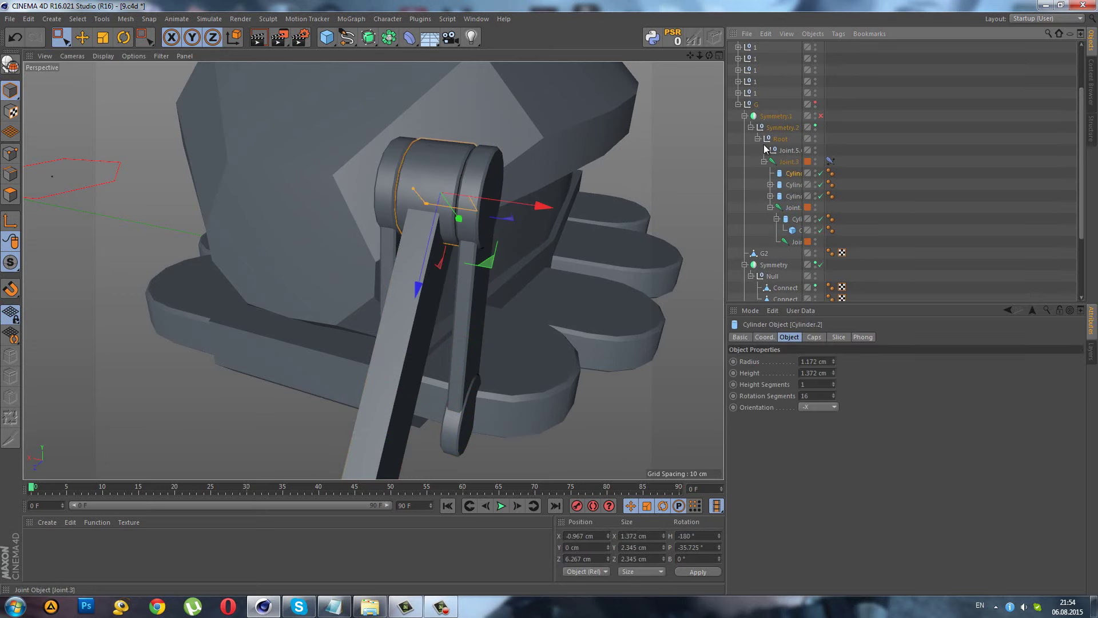
{"action": "left_click", "coordinate": [678, 43]}
{"action": "mouse_move", "coordinate": [533, 161]}
{"action": "left_mouse_down", "text": "alt"}
{"action": "mouse_move", "coordinate": [558, 315]}
{"action": "mouse_move", "coordinate": [492, 352]}
{"action": "left_mouse_up", "text": "alt"}
{"action": "scroll", "coordinate": [493, 351], "scroll_direction": "up", "scroll_amount": 5}
{"action": "scroll", "coordinate": [485, 344], "scroll_direction": "down", "scroll_amount": 5}
{"action": "scroll", "coordinate": [468, 300], "scroll_direction": "down", "scroll_amount": 2}
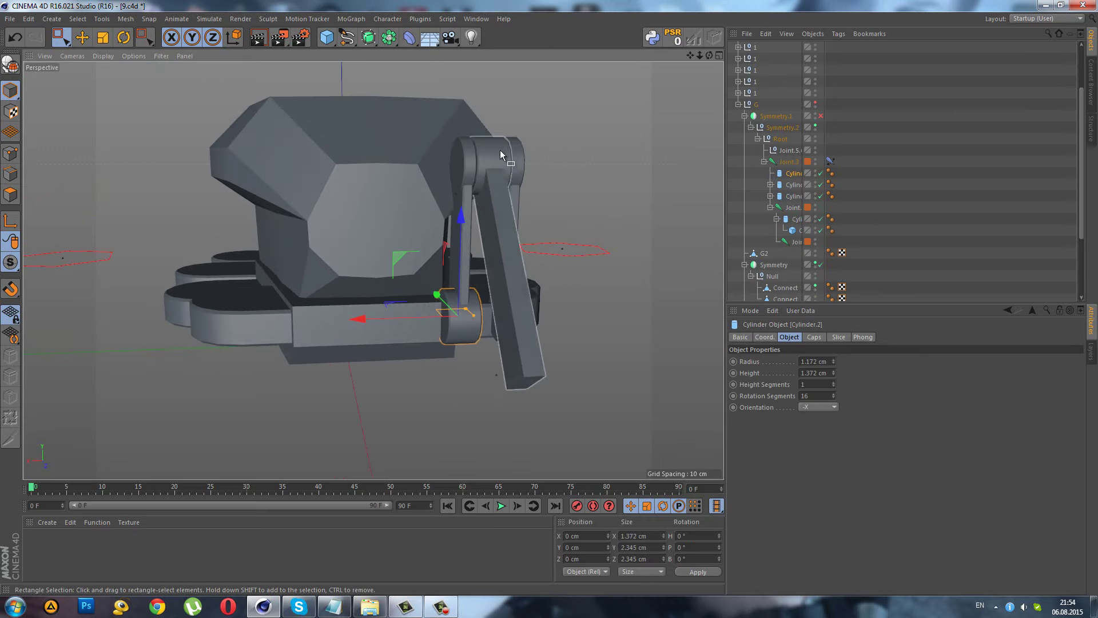
{"action": "left_click_drag", "start_coordinate": [499, 150], "coordinate": [486, 166], "text": "alt"}
{"action": "left_click", "coordinate": [486, 165]}
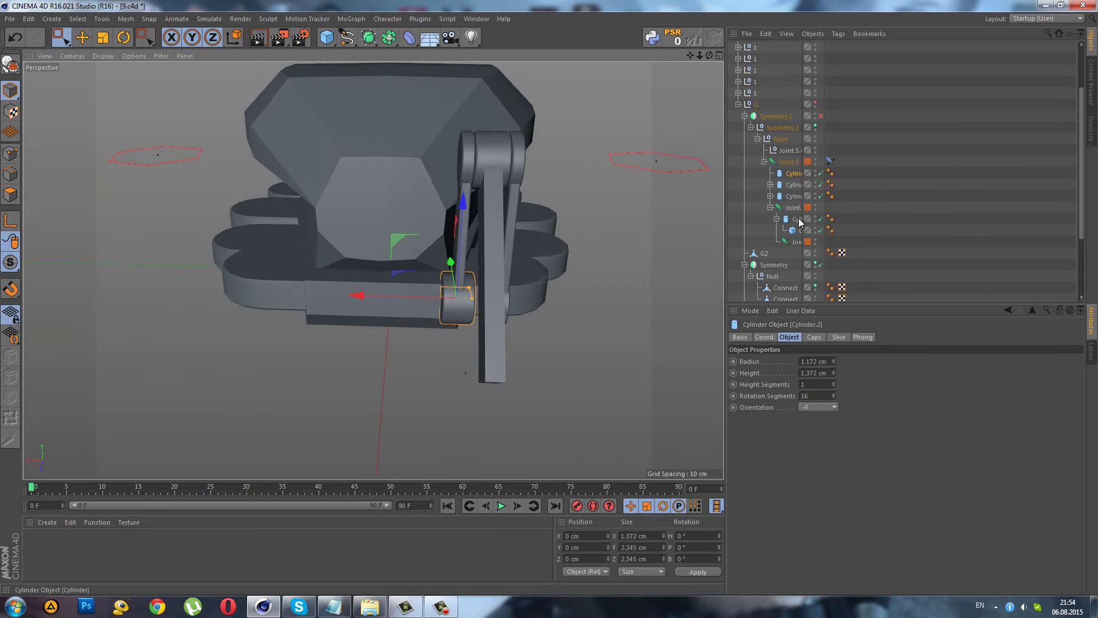
{"action": "left_click", "coordinate": [674, 38]}
- Slide both hinge cylinders along X to sandwich the bar, then clear the selection
{"action": "left_click", "coordinate": [795, 185]}
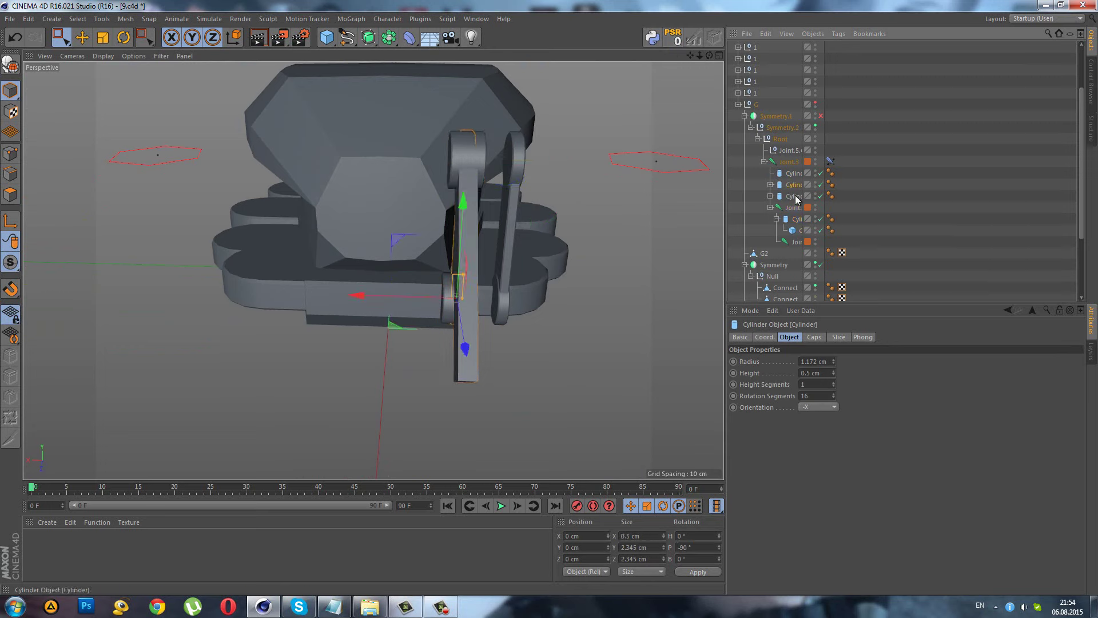
{"action": "scroll", "coordinate": [435, 250], "scroll_direction": "up", "scroll_amount": 3}
{"action": "scroll", "coordinate": [441, 328], "scroll_direction": "up", "scroll_amount": 2}
{"action": "left_click_drag", "start_coordinate": [440, 330], "coordinate": [410, 341]}
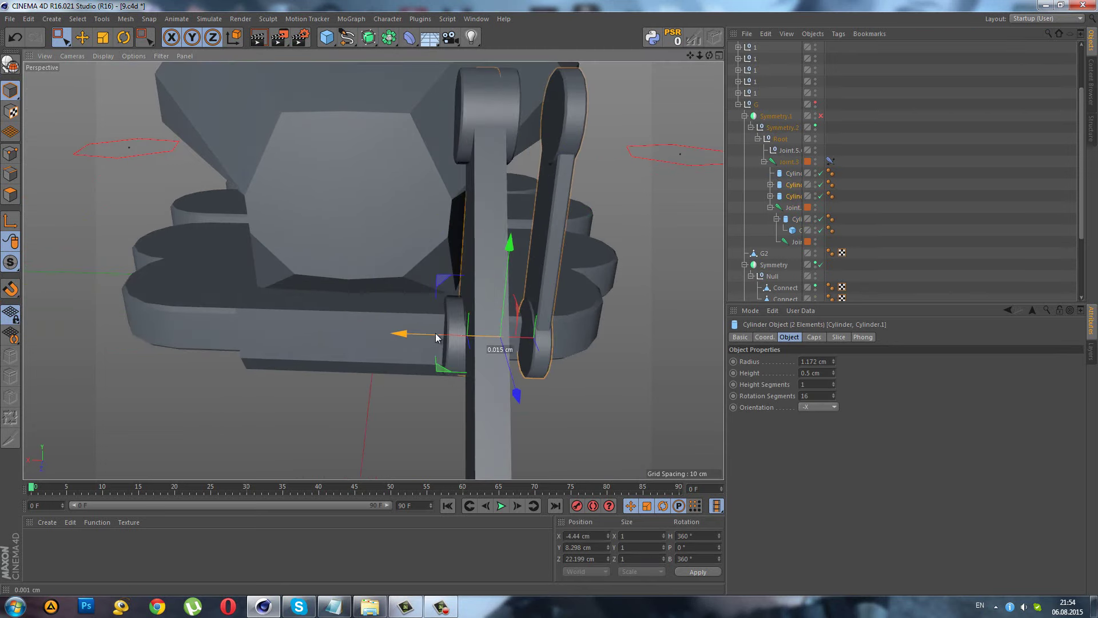
{"action": "mouse_move", "coordinate": [510, 188]}
{"action": "left_mouse_down", "text": "alt"}
{"action": "mouse_move", "coordinate": [503, 102]}
{"action": "mouse_move", "coordinate": [365, 269]}
{"action": "left_mouse_up", "text": "alt"}
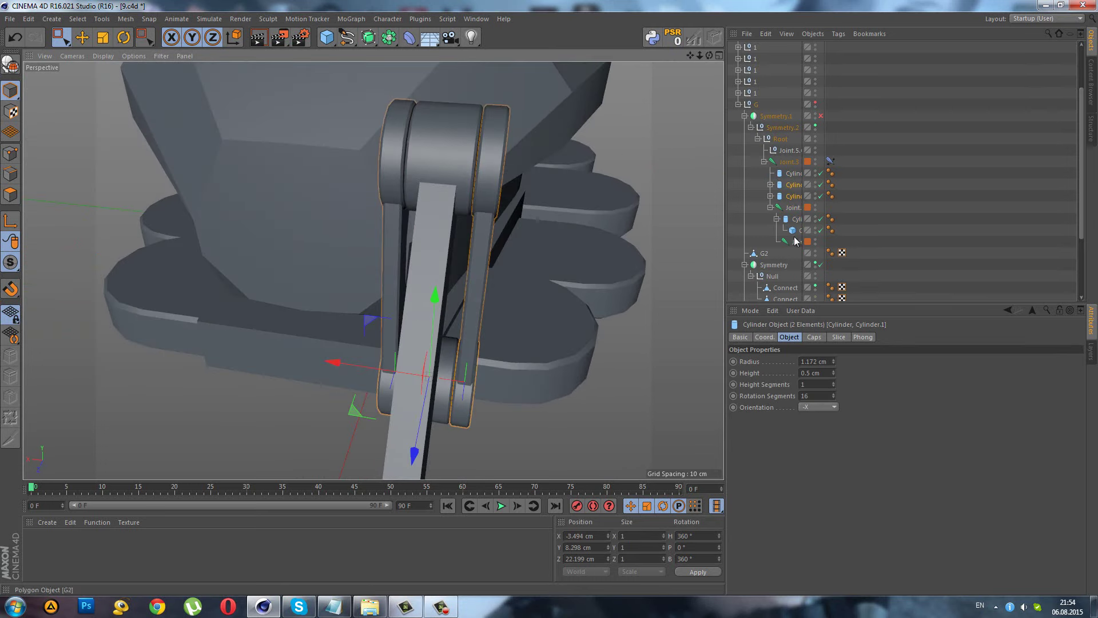
{"action": "left_click", "coordinate": [644, 198]}
{"action": "scroll", "coordinate": [456, 259], "scroll_direction": "down", "scroll_amount": 4}
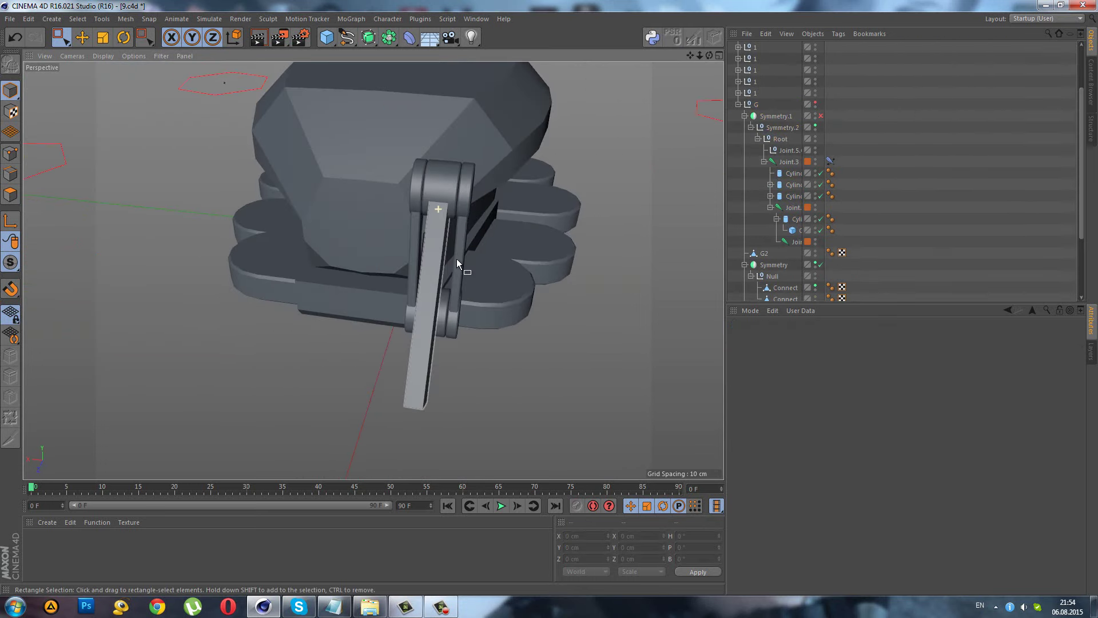
- Widen the bar cube to 1.145 cm on X
{"action": "left_click", "coordinate": [428, 263]}
{"action": "scroll", "coordinate": [424, 295], "scroll_direction": "up", "scroll_amount": 3}
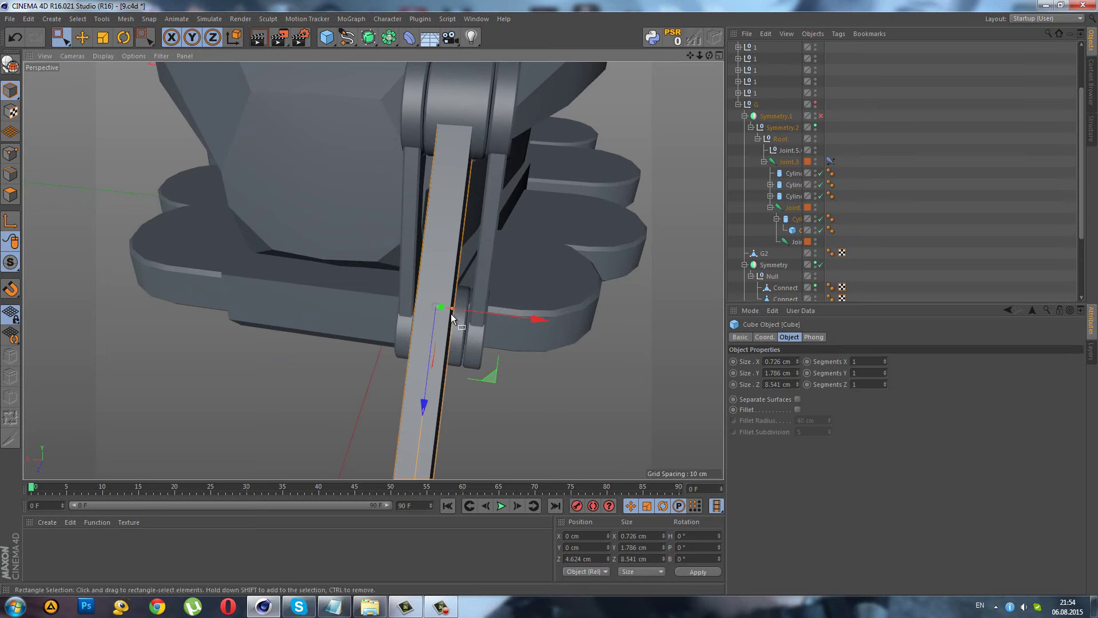
{"action": "left_click_drag", "start_coordinate": [453, 307], "coordinate": [461, 304]}
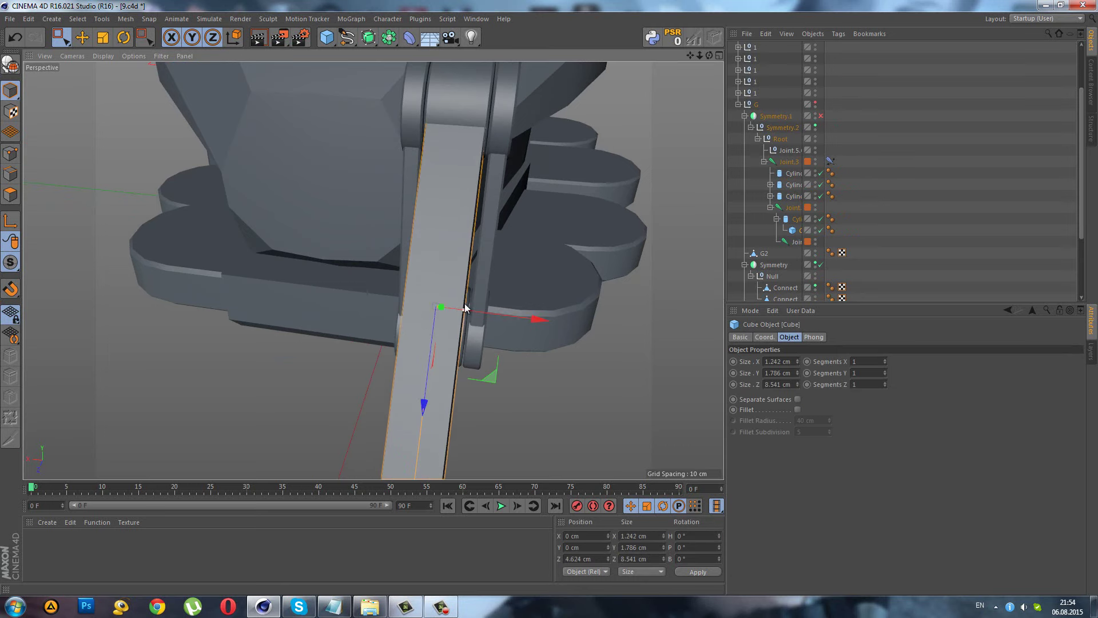
{"action": "mouse_move", "coordinate": [399, 191]}
{"action": "left_mouse_down", "text": "alt"}
{"action": "mouse_move", "coordinate": [440, 225]}
{"action": "mouse_move", "coordinate": [566, 216]}
{"action": "mouse_move", "coordinate": [557, 198]}
{"action": "mouse_move", "coordinate": [499, 197]}
{"action": "mouse_move", "coordinate": [522, 198]}
{"action": "mouse_move", "coordinate": [529, 248]}
{"action": "left_mouse_up", "text": "alt"}
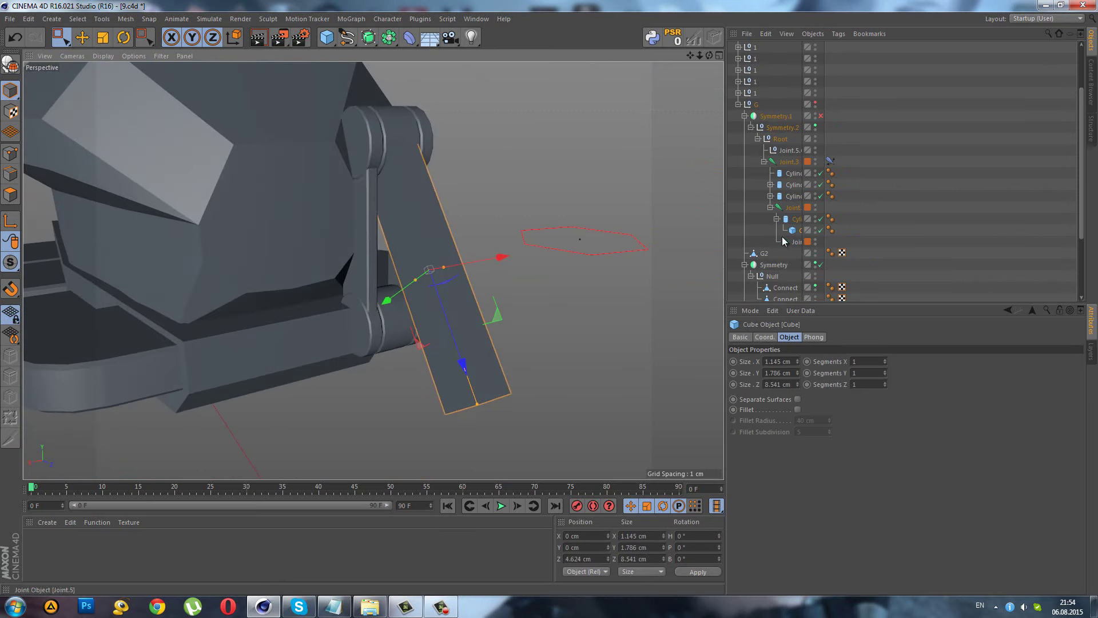
{"action": "scroll", "coordinate": [643, 290], "scroll_direction": "down", "scroll_amount": 3}
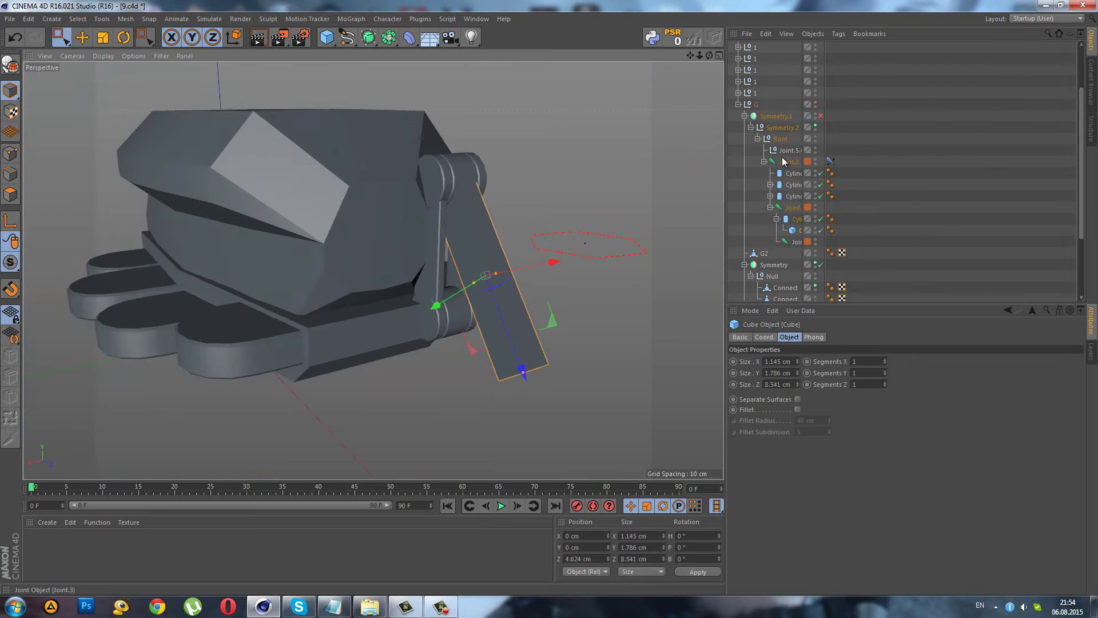
- Move the IK goal to re-pose the leg, then slide the bar further out along its length
{"action": "left_click", "coordinate": [786, 149]}
{"action": "left_click_drag", "start_coordinate": [515, 257], "coordinate": [595, 317], "text": "alt"}
{"action": "scroll", "coordinate": [596, 318], "scroll_direction": "up", "scroll_amount": 5}
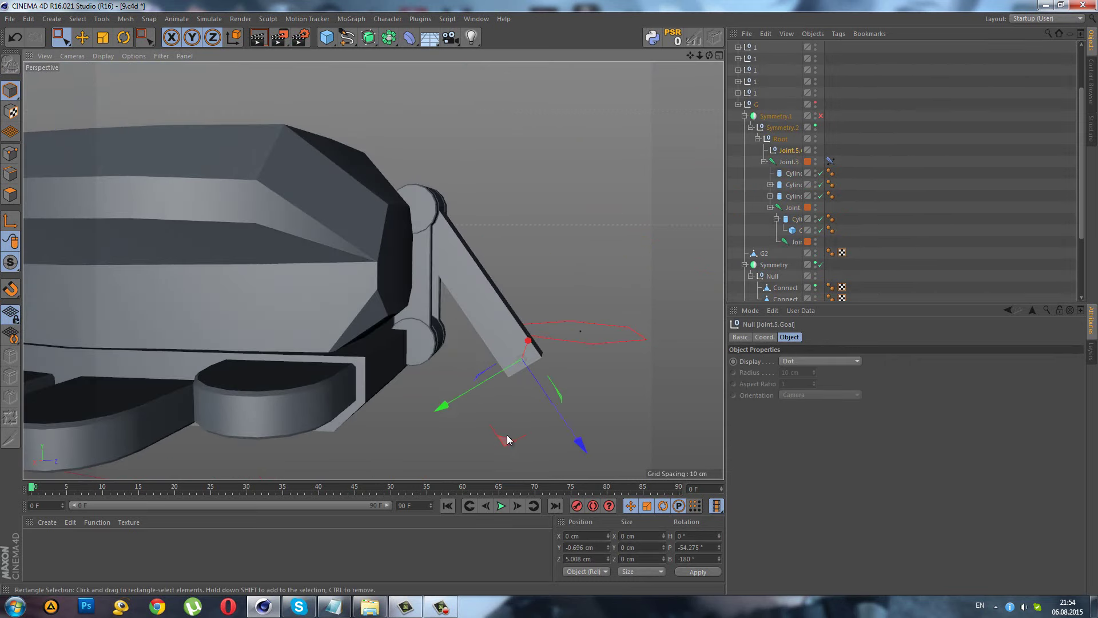
{"action": "left_click_drag", "start_coordinate": [507, 439], "coordinate": [587, 423]}
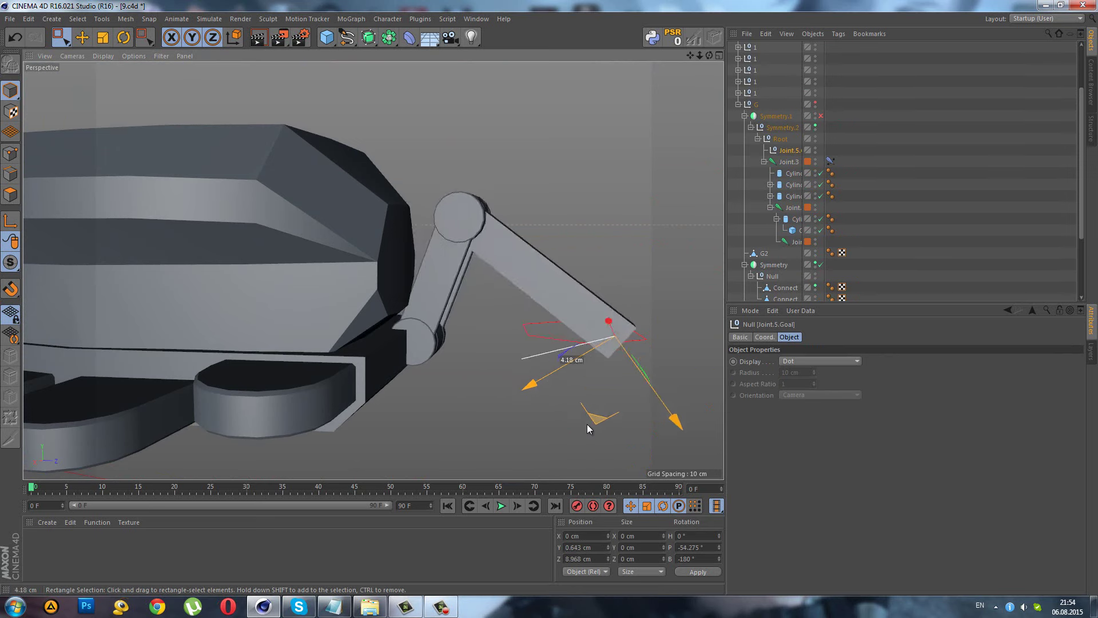
{"action": "scroll", "coordinate": [575, 345], "scroll_direction": "up", "scroll_amount": 5}
{"action": "left_click", "coordinate": [471, 276]}
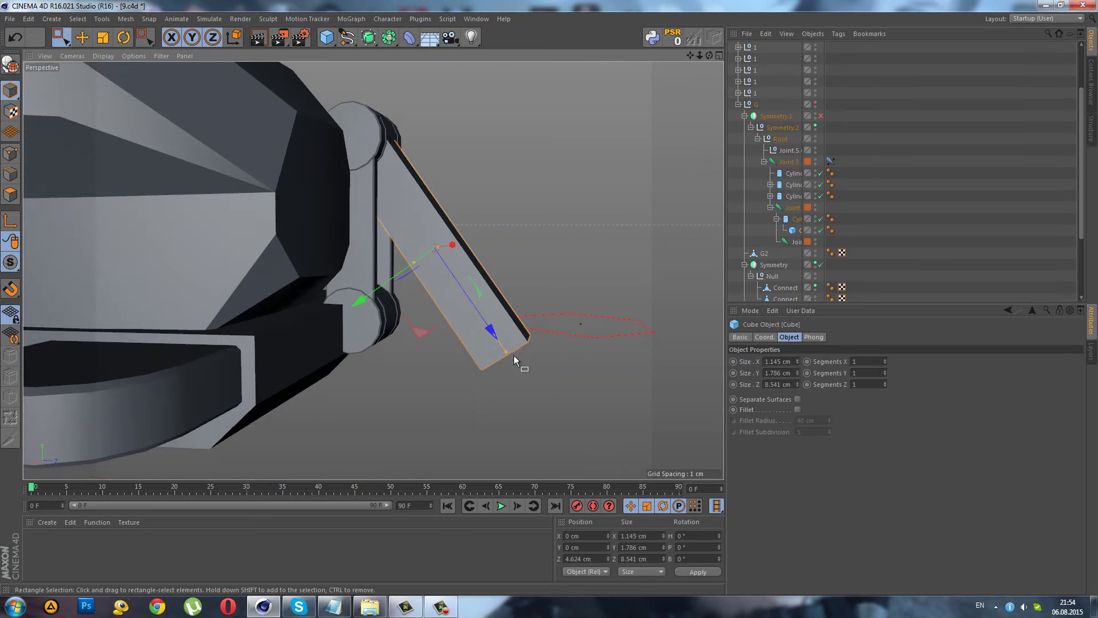
{"action": "mouse_move", "coordinate": [493, 328]}
{"action": "left_mouse_down"}
{"action": "mouse_move", "coordinate": [536, 384]}
{"action": "mouse_move", "coordinate": [520, 345]}
{"action": "left_mouse_up"}
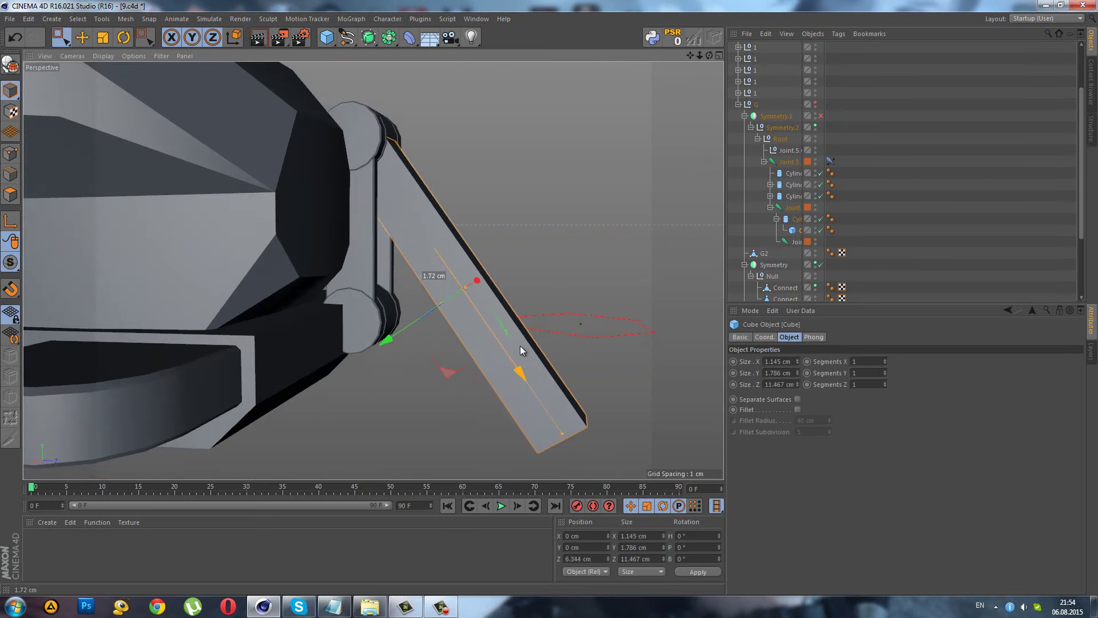
- Give the bar cube 1 X segment and 10 lengthwise segments, with wireframe edges shown
{"action": "left_click", "coordinate": [885, 382]}
{"action": "type", "text": "0"}
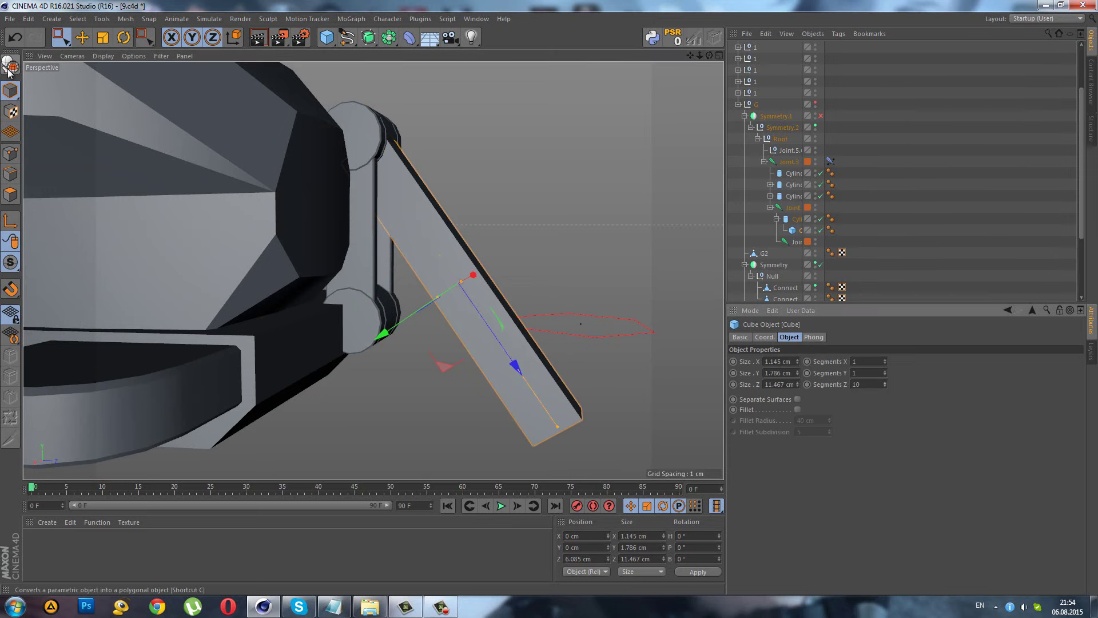
{"action": "key", "text": "c"}
{"action": "mouse_move", "coordinate": [574, 279]}
{"action": "left_mouse_down", "text": "alt"}
{"action": "mouse_move", "coordinate": [489, 308]}
{"action": "mouse_move", "coordinate": [611, 282]}
{"action": "left_mouse_up", "text": "alt"}
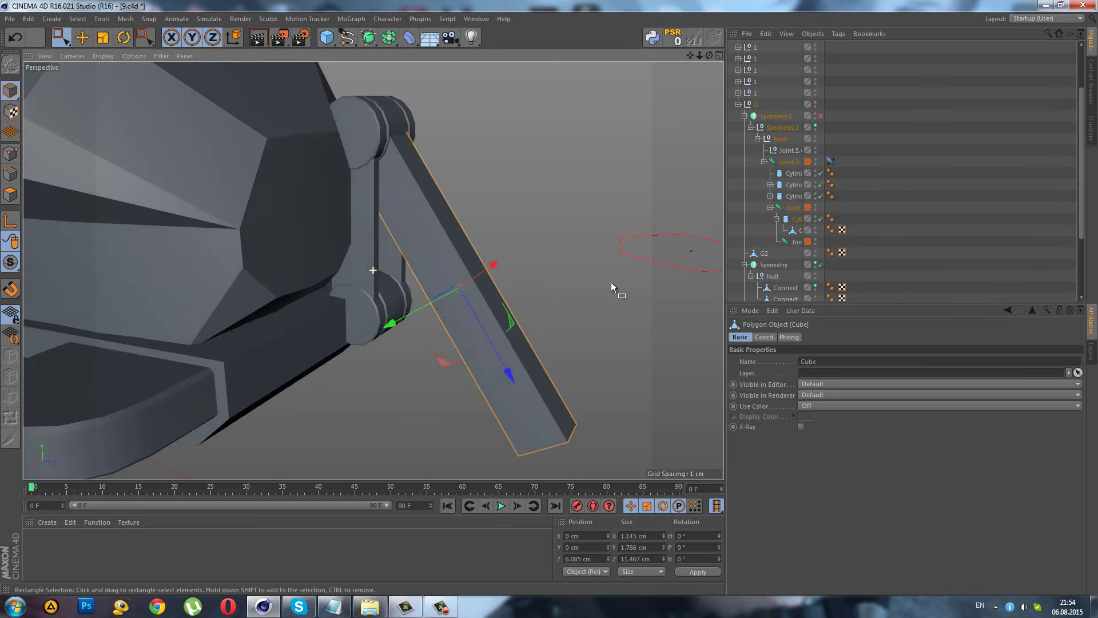
{"action": "key", "text": "ctrl+z"}
{"action": "left_click", "coordinate": [869, 373]}
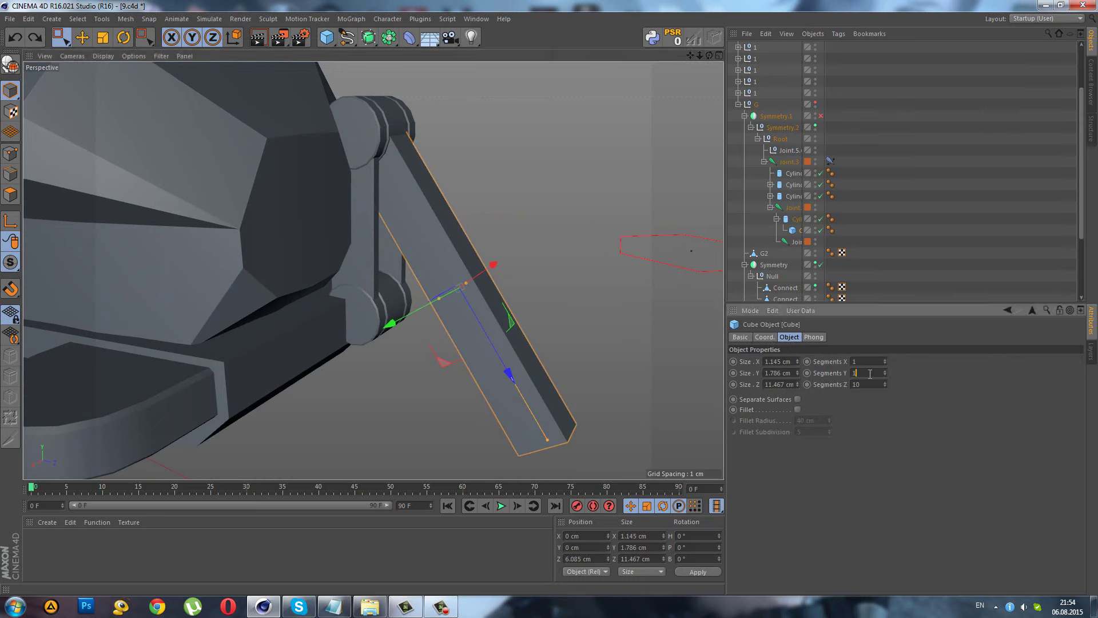
{"action": "left_click", "coordinate": [98, 54]}
{"action": "left_click", "coordinate": [112, 84]}
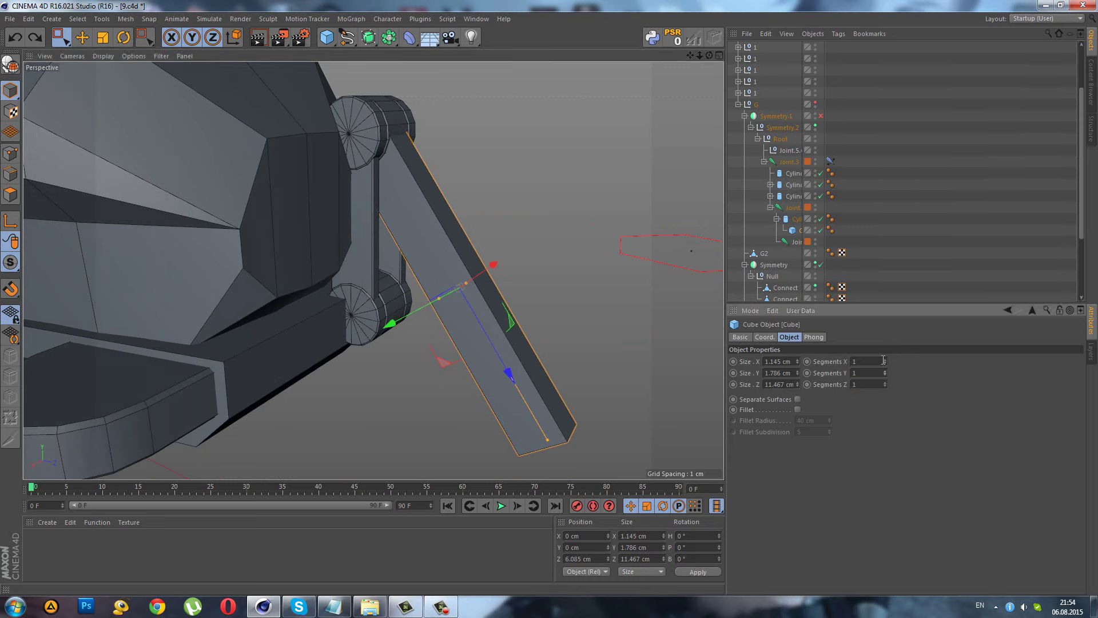
{"action": "left_click_drag", "start_coordinate": [888, 357], "coordinate": [887, 387]}
{"action": "mouse_move", "coordinate": [545, 283]}
{"action": "left_mouse_down", "text": "alt"}
{"action": "mouse_move", "coordinate": [506, 286]}
{"action": "mouse_move", "coordinate": [567, 268]}
{"action": "left_mouse_up", "text": "alt"}
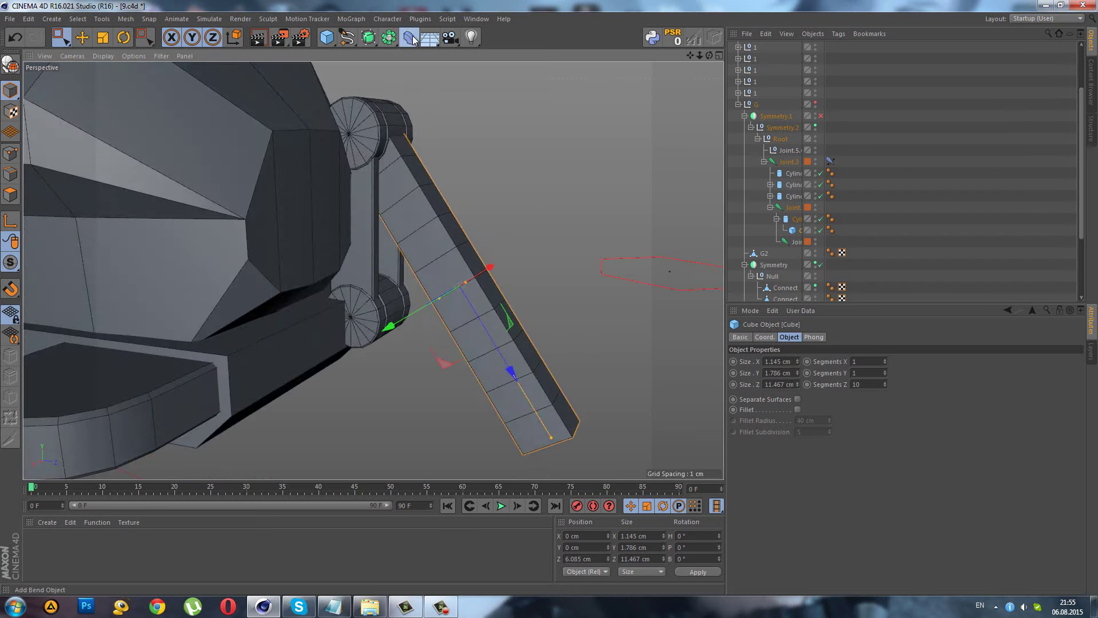
- Add a Bend deformer under the bar cube, scale it to fit, and raise its strength
{"action": "left_click", "coordinate": [414, 39]}
{"action": "left_click_drag", "start_coordinate": [801, 245], "coordinate": [797, 235]}
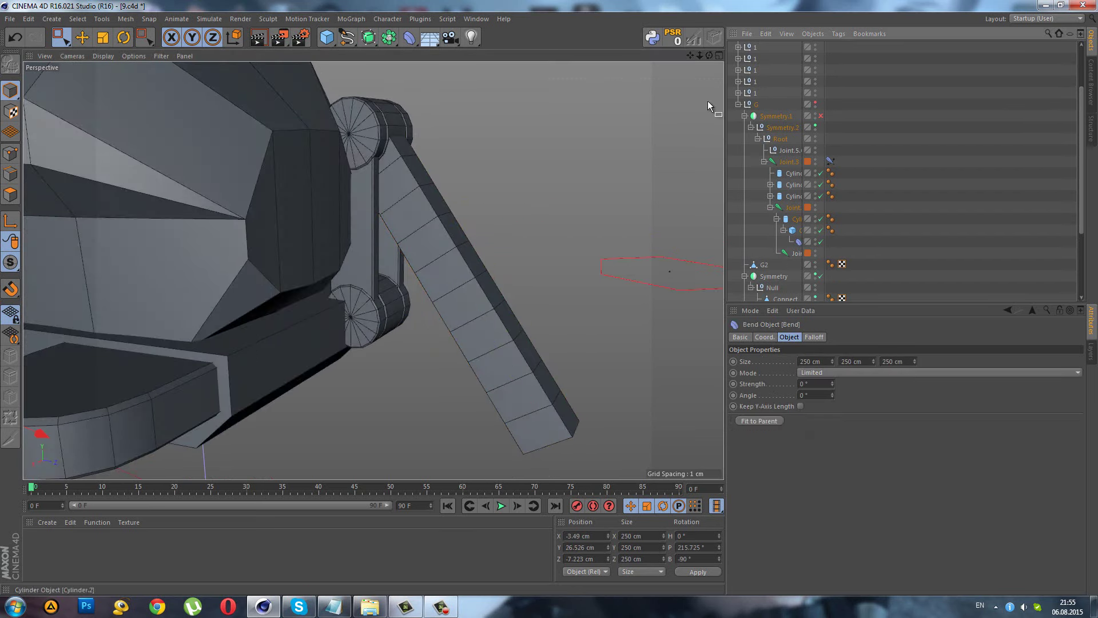
{"action": "key", "text": "t"}
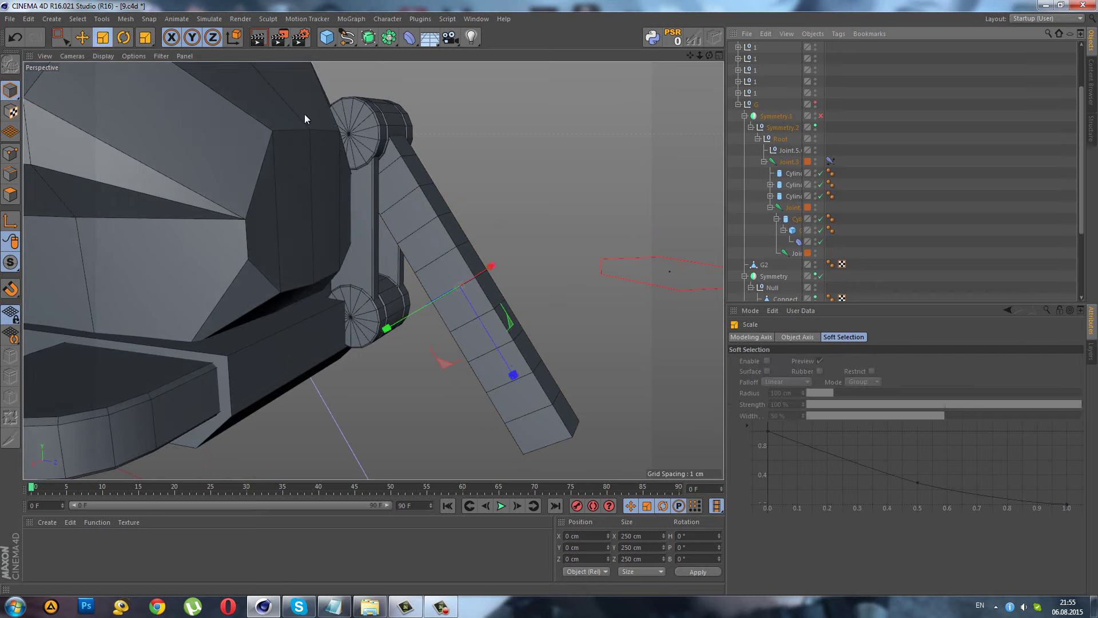
{"action": "left_click_drag", "start_coordinate": [304, 114], "coordinate": [472, 172]}
{"action": "left_click_drag", "start_coordinate": [799, 241], "coordinate": [792, 243]}
{"action": "left_click", "coordinate": [800, 243]}
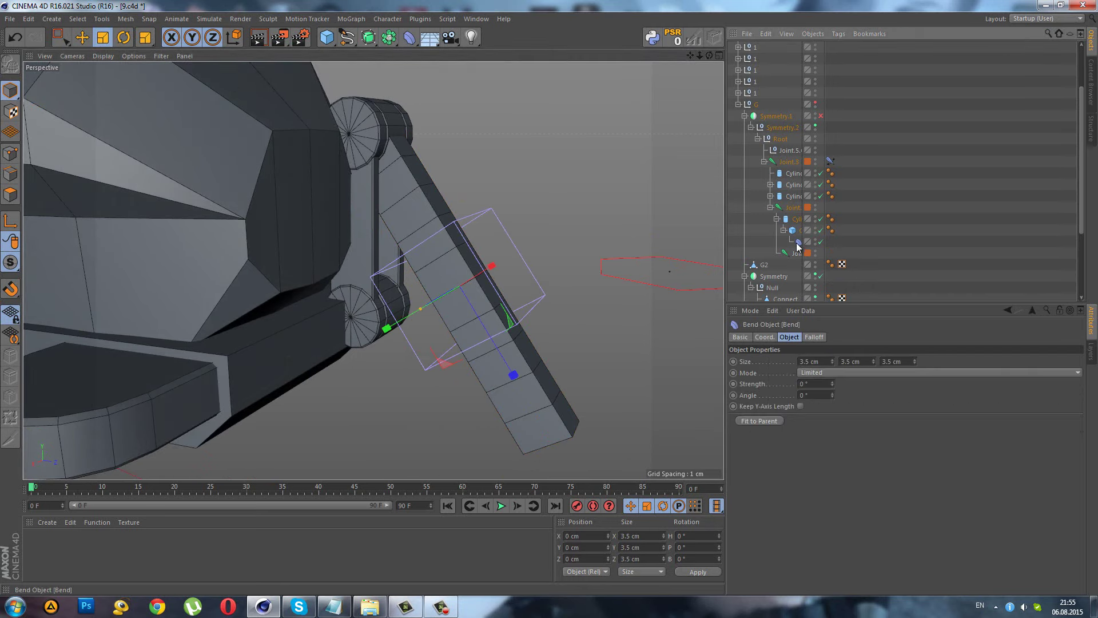
{"action": "left_click_drag", "start_coordinate": [833, 386], "coordinate": [835, 372]}
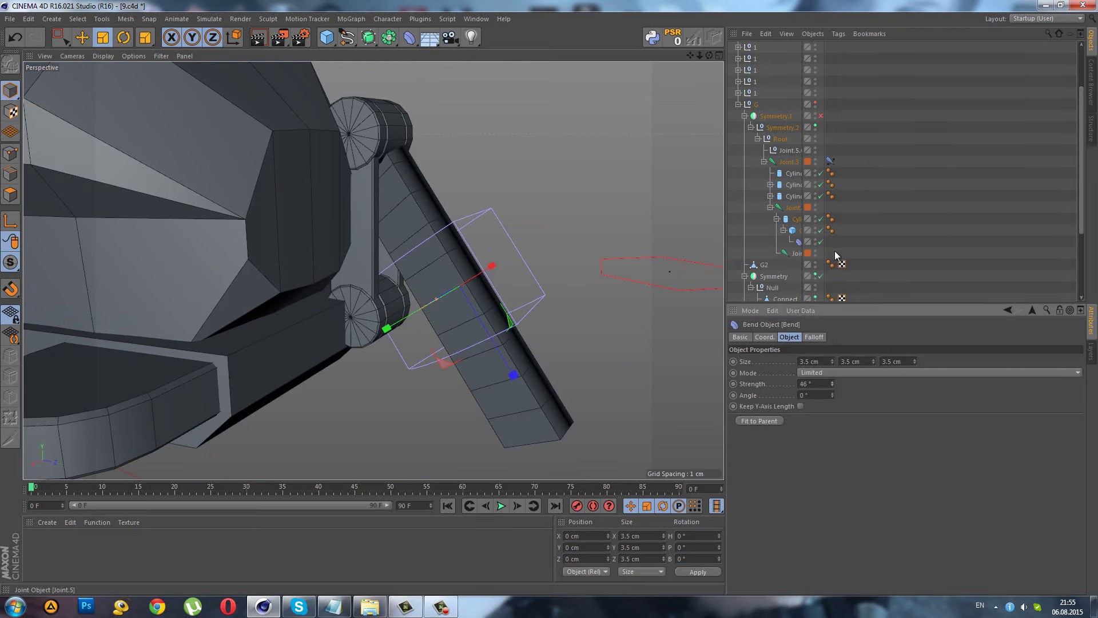
{"action": "left_click_drag", "start_coordinate": [823, 252], "coordinate": [852, 252]}
- Rotate the Bend deformer so the arm curves downward and move it up the arm
{"action": "mouse_move", "coordinate": [594, 280]}
{"action": "left_mouse_down", "text": "alt"}
{"action": "mouse_move", "coordinate": [441, 343]}
{"action": "mouse_move", "coordinate": [383, 390]}
{"action": "mouse_move", "coordinate": [195, 104]}
{"action": "left_mouse_up", "text": "alt"}
{"action": "key", "text": "r"}
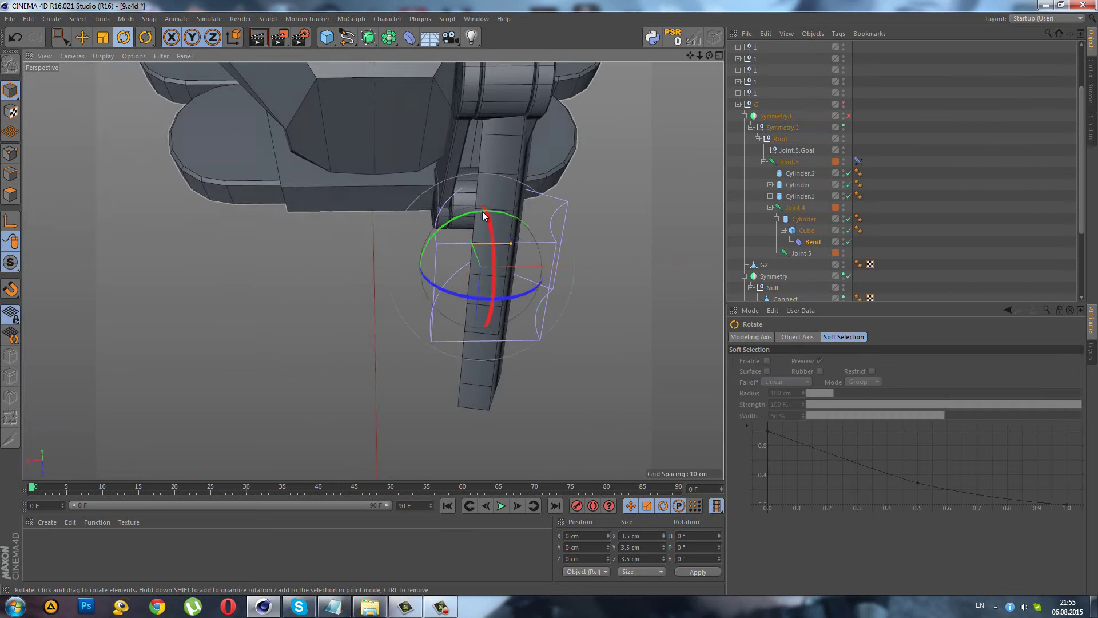
{"action": "scroll", "coordinate": [551, 164], "scroll_direction": "up", "scroll_amount": 5}
{"action": "mouse_move", "coordinate": [552, 164]}
{"action": "left_mouse_down", "text": "alt"}
{"action": "mouse_move", "coordinate": [557, 156]}
{"action": "mouse_move", "coordinate": [510, 132]}
{"action": "mouse_move", "coordinate": [434, 128]}
{"action": "mouse_move", "coordinate": [396, 142]}
{"action": "left_mouse_up", "text": "alt"}
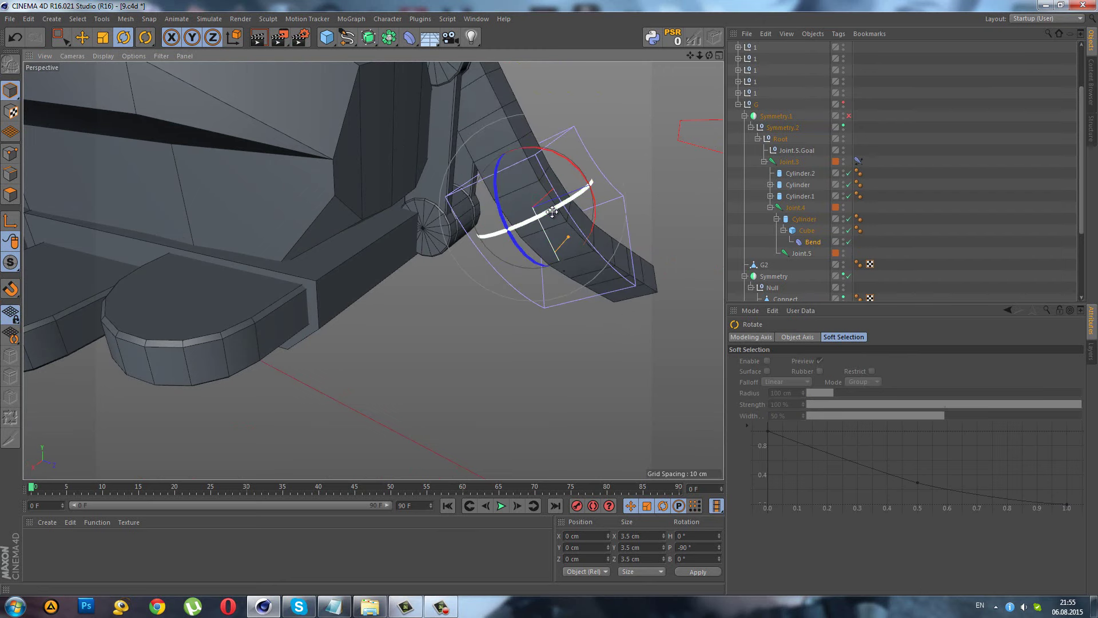
{"action": "mouse_move", "coordinate": [552, 212]}
{"action": "left_mouse_down"}
{"action": "mouse_move", "coordinate": [689, 162]}
{"action": "mouse_move", "coordinate": [665, 172]}
{"action": "mouse_move", "coordinate": [672, 161]}
{"action": "left_mouse_up"}
{"action": "scroll", "coordinate": [608, 221], "scroll_direction": "down", "scroll_amount": 2}
{"action": "scroll", "coordinate": [563, 139], "scroll_direction": "up", "scroll_amount": 5}
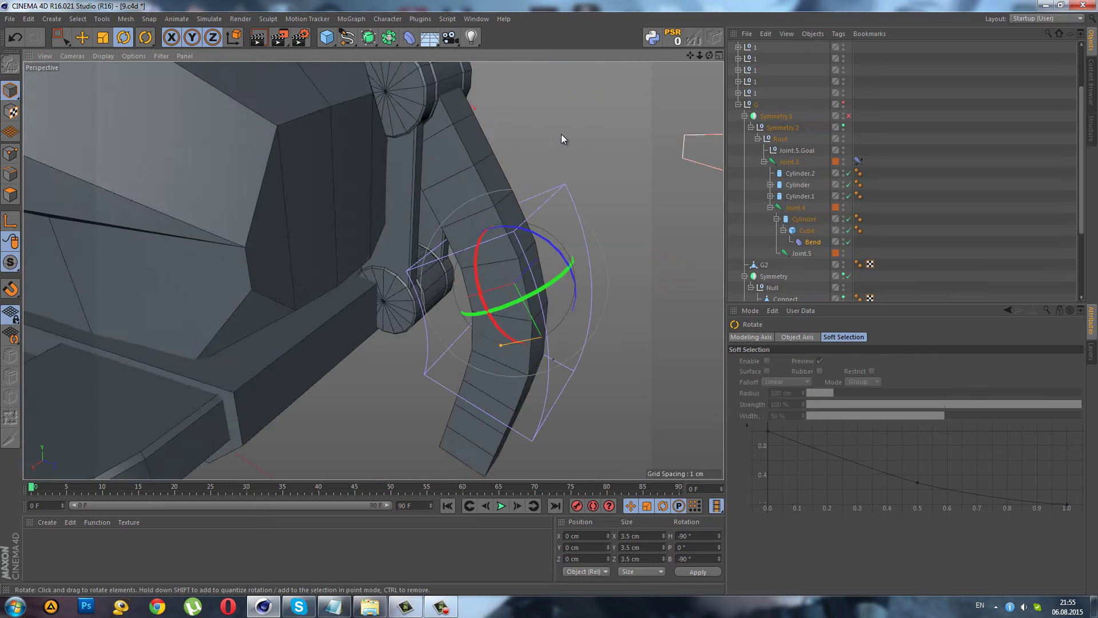
{"action": "left_click", "coordinate": [59, 36]}
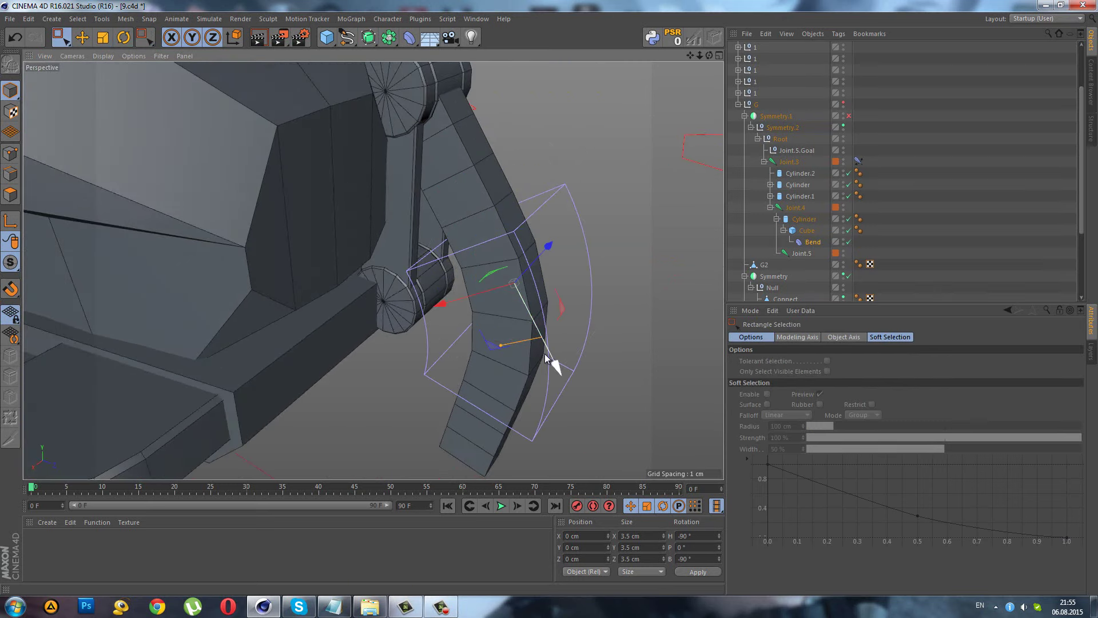
{"action": "left_click_drag", "start_coordinate": [548, 349], "coordinate": [516, 256]}
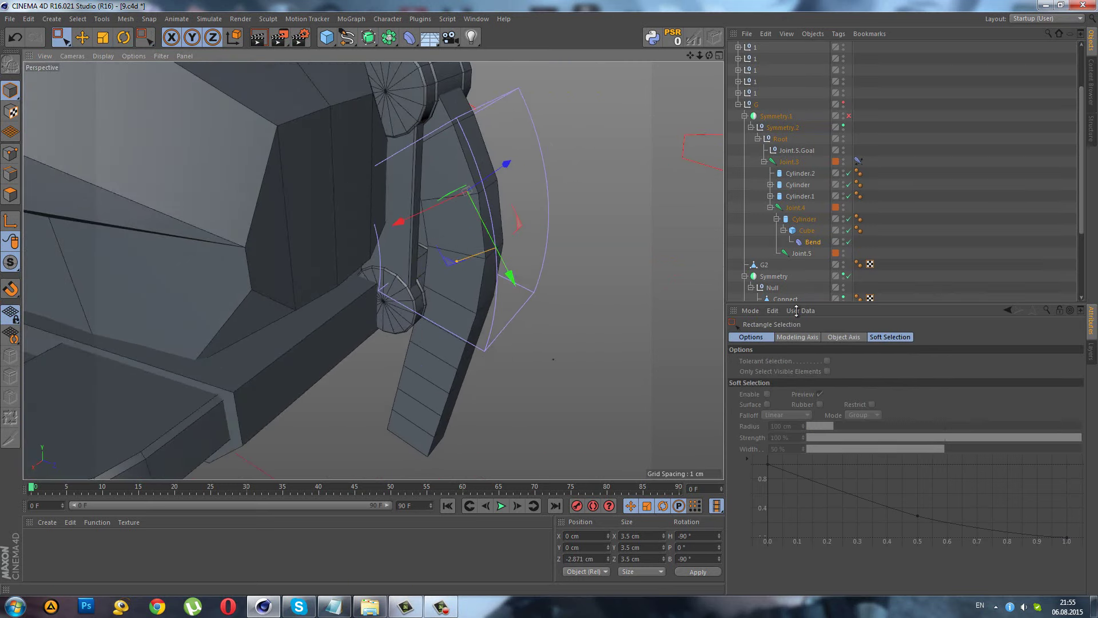
- Set the Bend deformer height to 10.5 cm and reposition it along the arm
{"action": "left_click", "coordinate": [811, 243]}
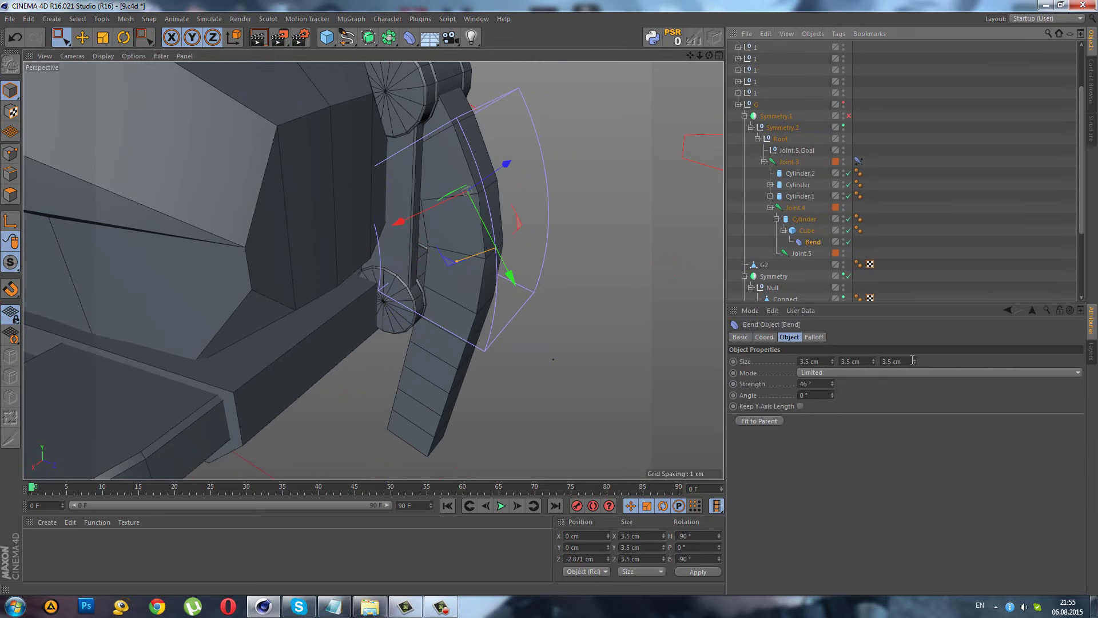
{"action": "left_click", "coordinate": [873, 358]}
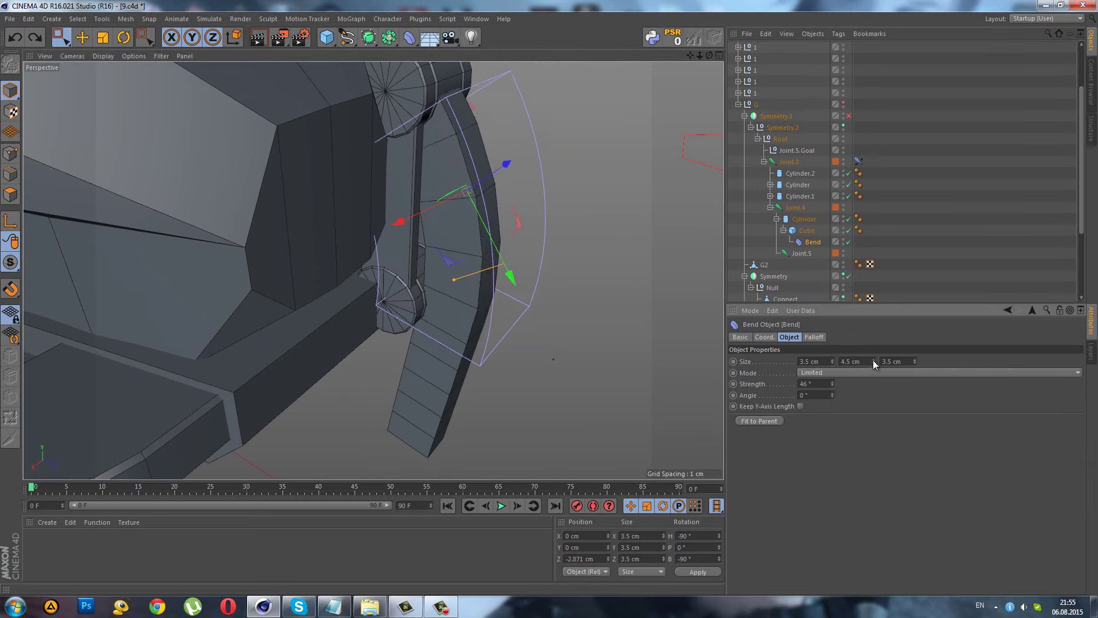
{"action": "left_click_drag", "start_coordinate": [873, 360], "coordinate": [872, 358]}
{"action": "scroll", "coordinate": [504, 284], "scroll_direction": "up", "scroll_amount": 2}
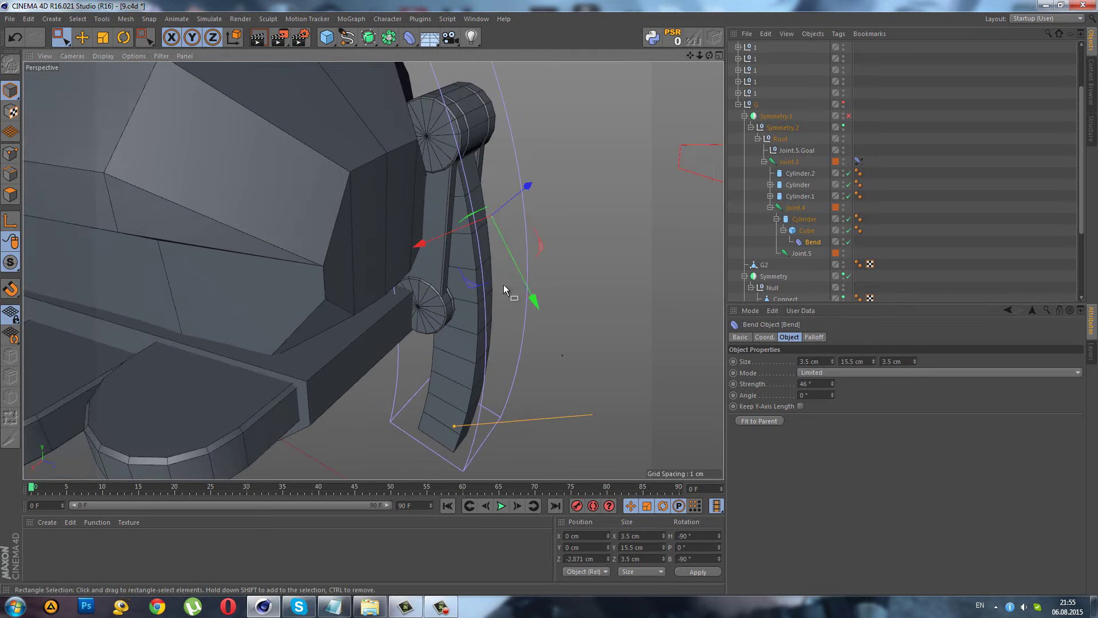
{"action": "left_click_drag", "start_coordinate": [503, 284], "coordinate": [615, 335]}
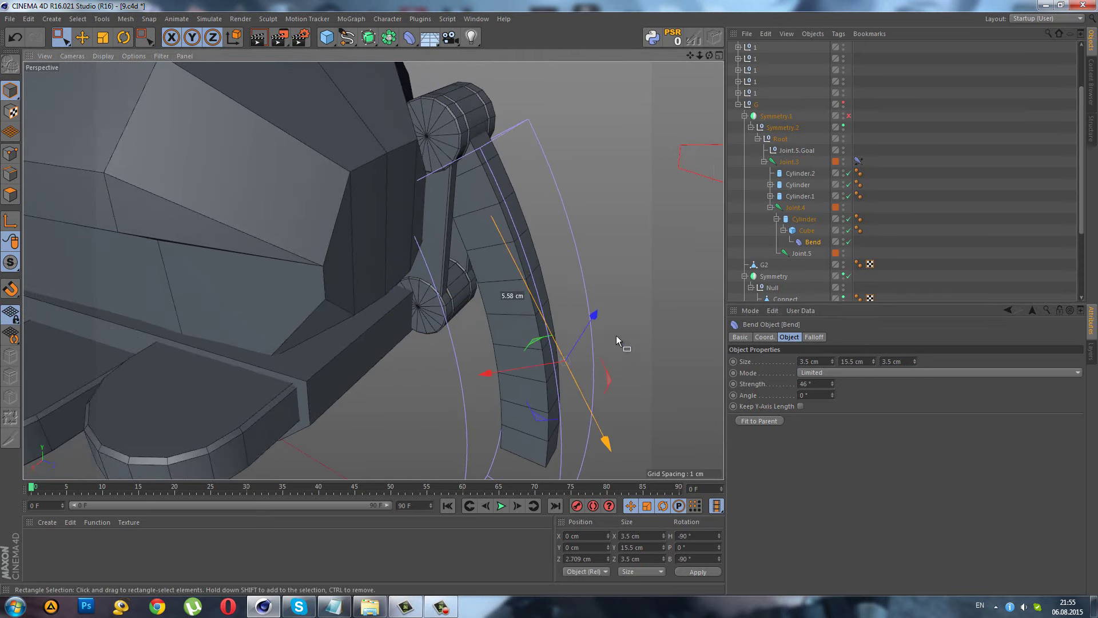
{"action": "scroll", "coordinate": [629, 343], "scroll_direction": "down", "scroll_amount": 4}
{"action": "left_click_drag", "start_coordinate": [873, 360], "coordinate": [874, 372]}
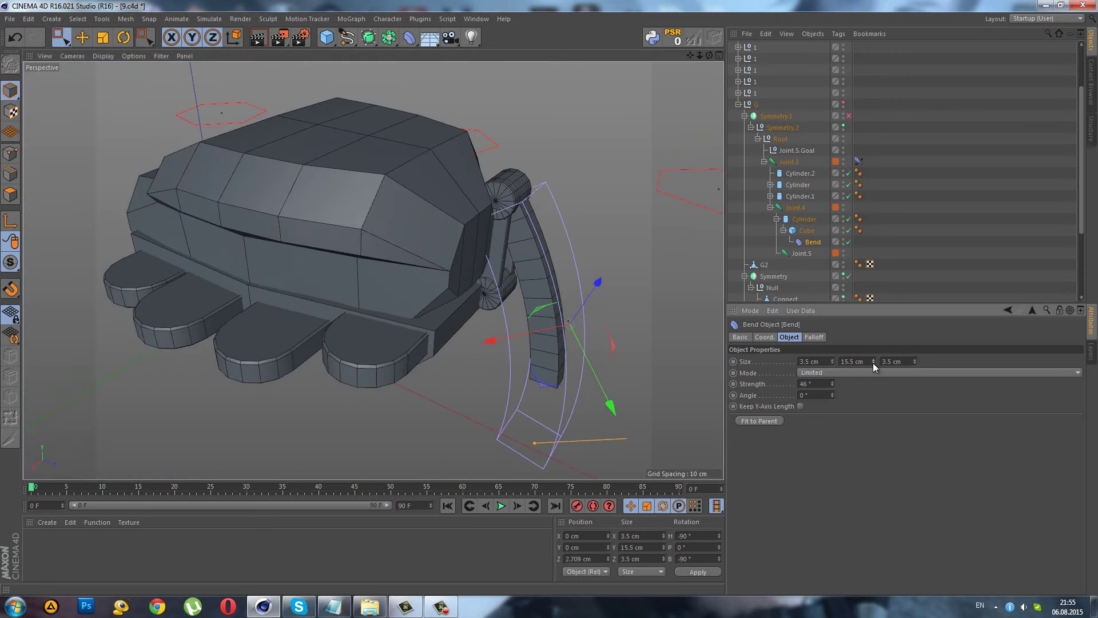
{"action": "left_click_drag", "start_coordinate": [608, 401], "coordinate": [608, 362]}
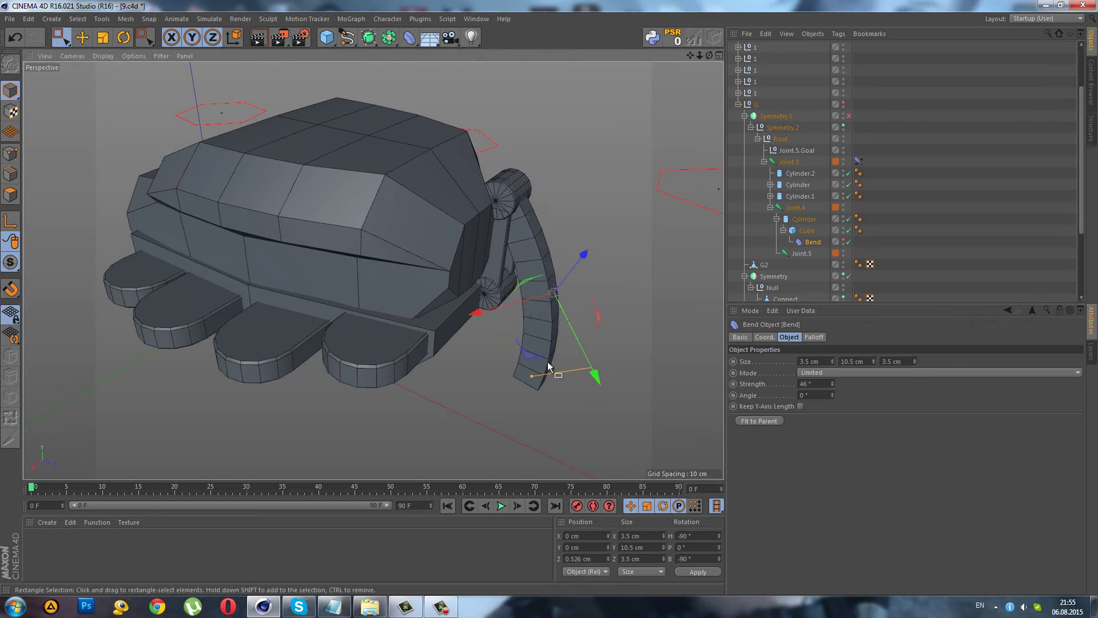
- Raise the Bend strength from 46° to 67° so the claw curves further
{"action": "mouse_move", "coordinate": [551, 366]}
{"action": "left_mouse_down", "text": "alt"}
{"action": "mouse_move", "coordinate": [563, 303]}
{"action": "mouse_move", "coordinate": [463, 323]}
{"action": "mouse_move", "coordinate": [558, 306]}
{"action": "left_mouse_up", "text": "alt"}
{"action": "left_click_drag", "start_coordinate": [831, 383], "coordinate": [831, 383]}
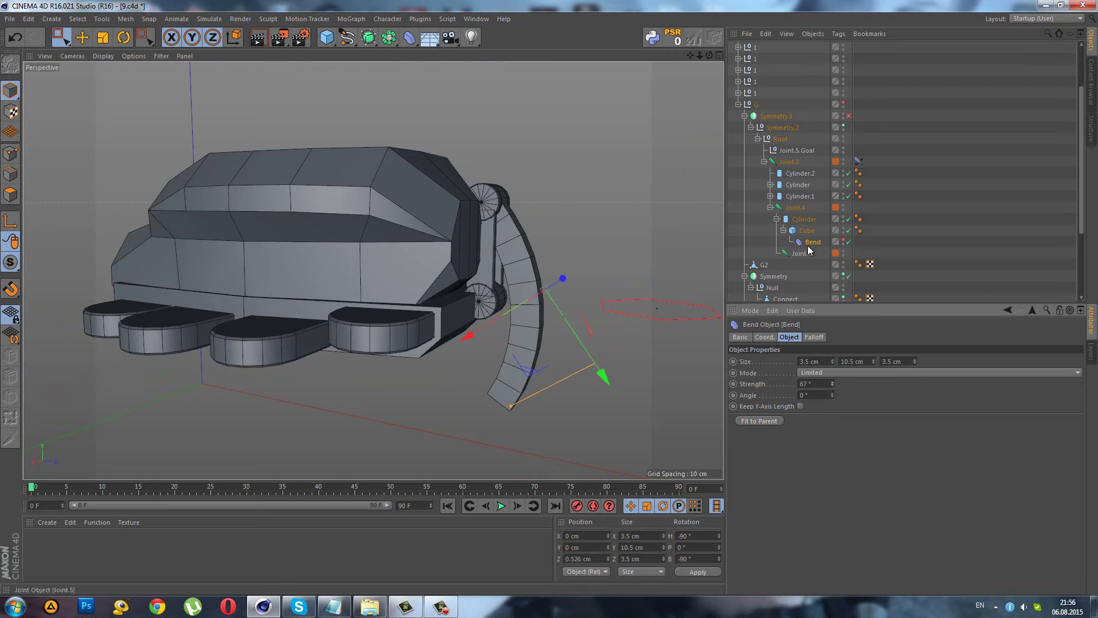
{"action": "left_click", "coordinate": [807, 231]}
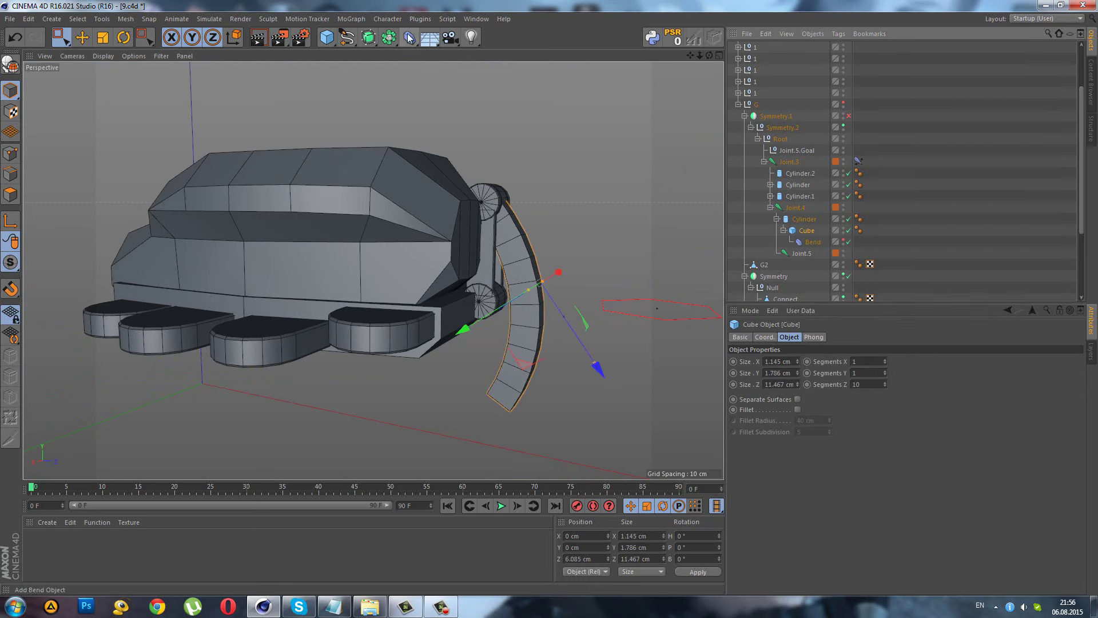
- Add a Taper deformer under the cube, reset its transform, and scale it to the claw
{"action": "left_click", "coordinate": [410, 38]}
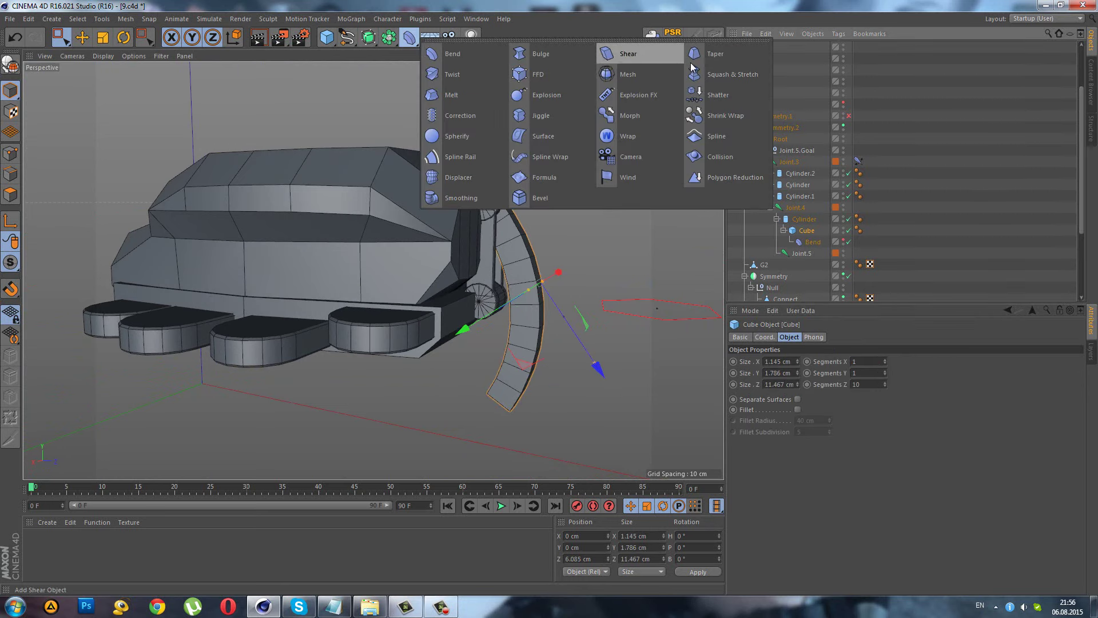
{"action": "left_click", "coordinate": [714, 60], "text": "shift"}
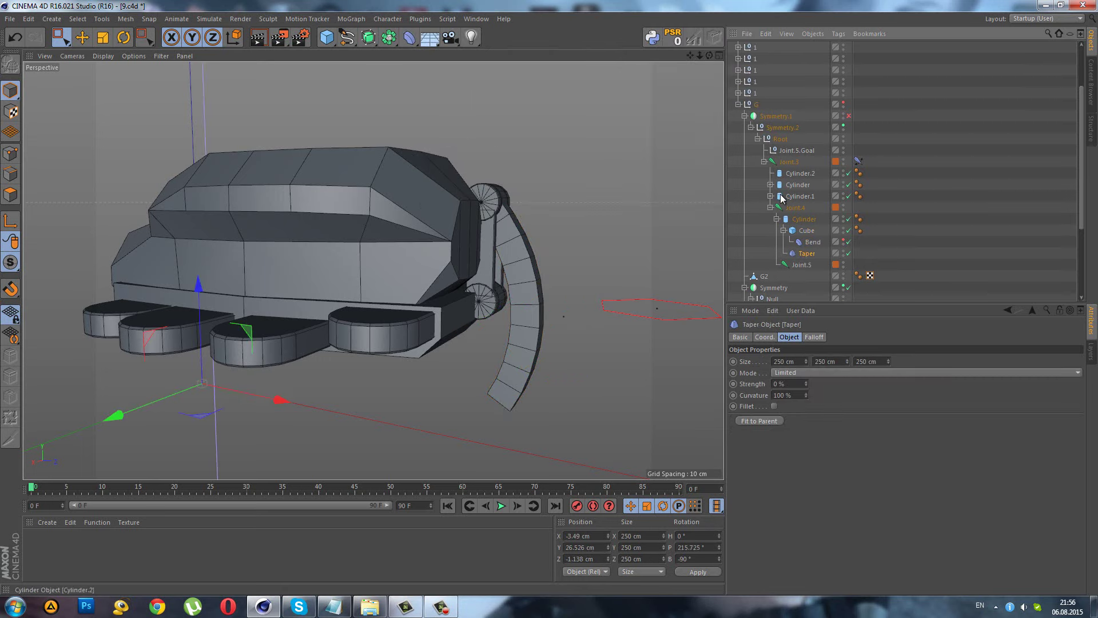
{"action": "left_click", "coordinate": [678, 42]}
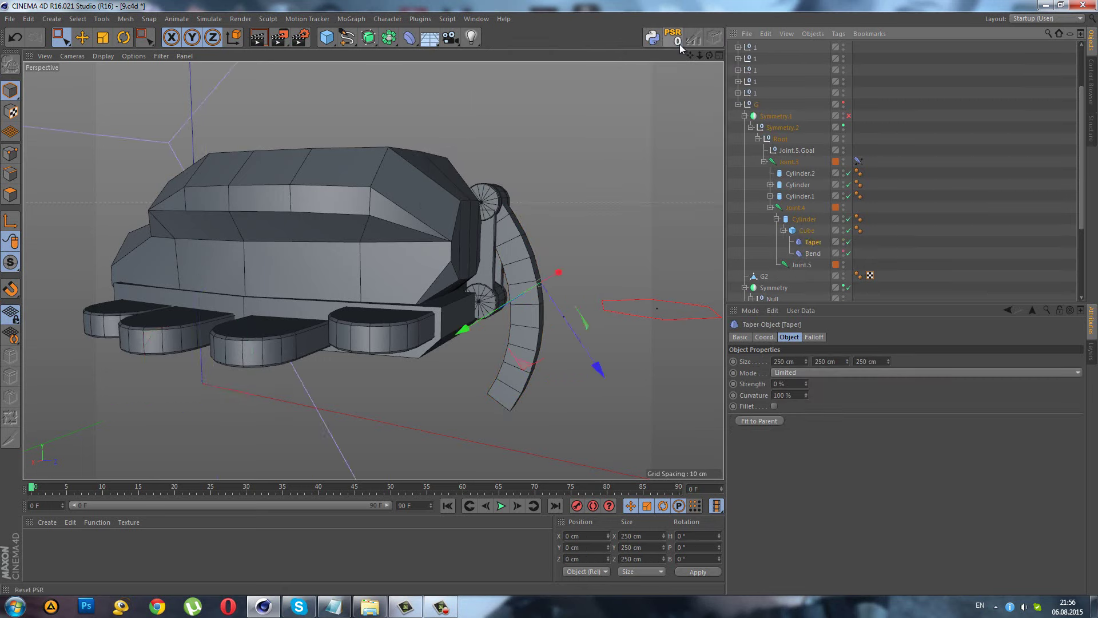
{"action": "left_click", "coordinate": [108, 39]}
{"action": "mouse_move", "coordinate": [358, 181]}
{"action": "left_mouse_down"}
{"action": "mouse_move", "coordinate": [144, 282]}
{"action": "mouse_move", "coordinate": [623, 296]}
{"action": "left_mouse_up"}
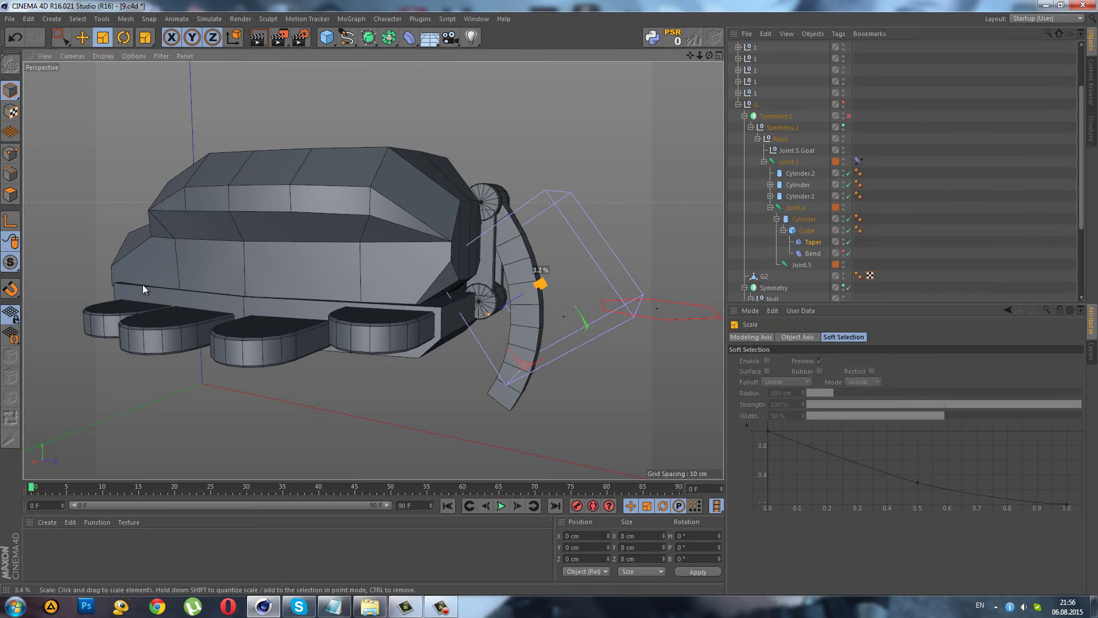
- Disable the Bend, set Taper strength to 57%, and rotate the Taper to align with the claw
{"action": "left_click", "coordinate": [848, 254]}
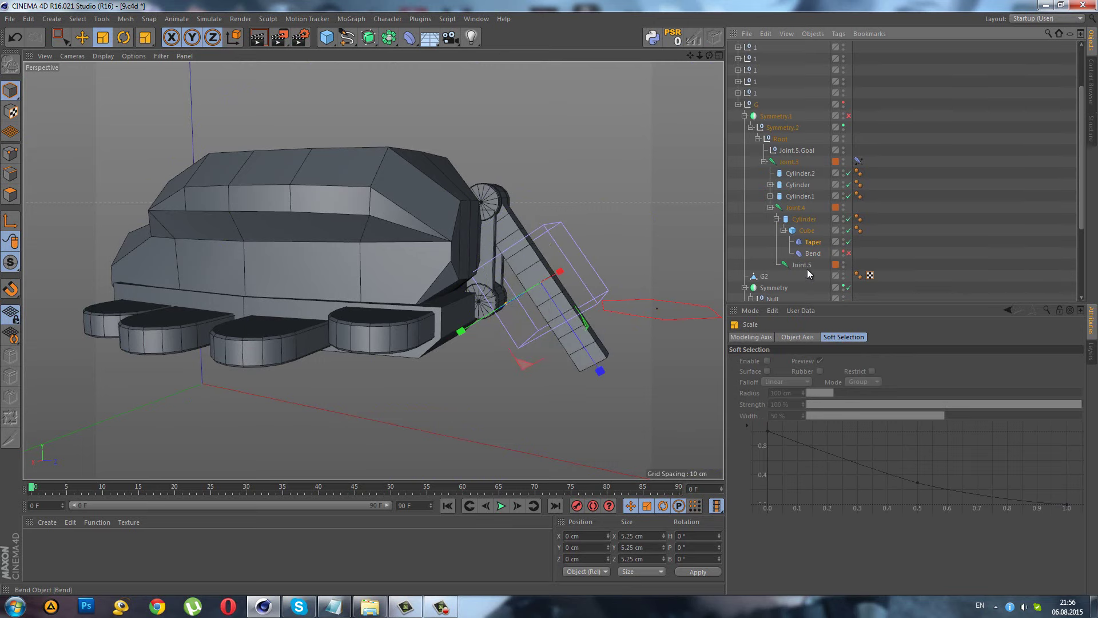
{"action": "scroll", "coordinate": [581, 280], "scroll_direction": "up", "scroll_amount": 3}
{"action": "scroll", "coordinate": [581, 280], "scroll_direction": "up", "scroll_amount": 3}
{"action": "left_click", "coordinate": [799, 246]}
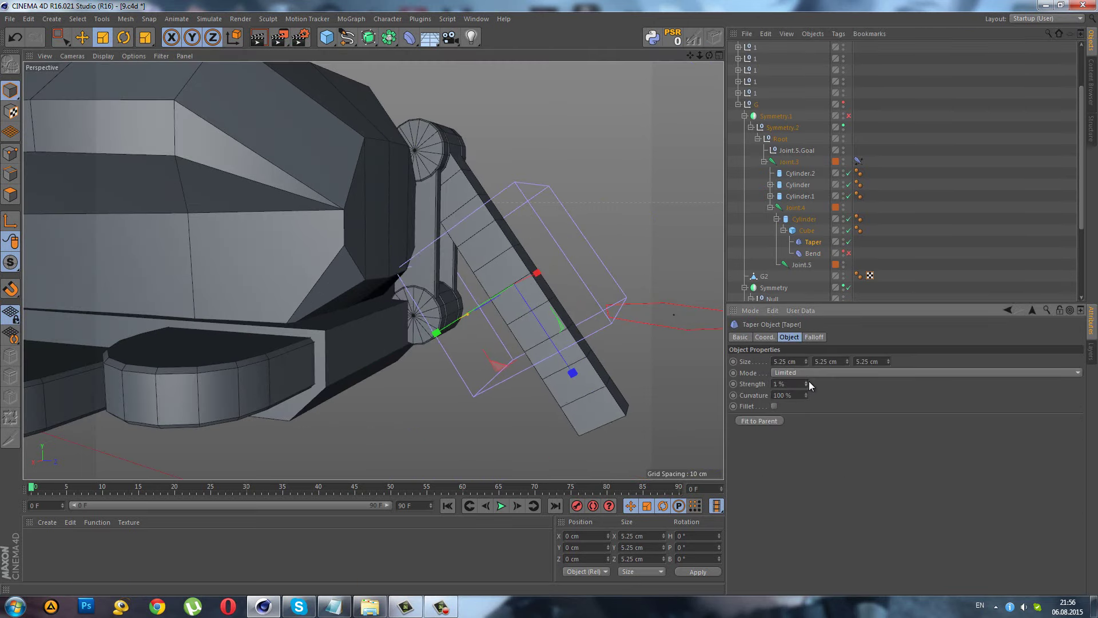
{"action": "mouse_move", "coordinate": [809, 381]}
{"action": "left_mouse_down"}
{"action": "mouse_move", "coordinate": [808, 365]}
{"action": "mouse_move", "coordinate": [810, 376]}
{"action": "left_mouse_up"}
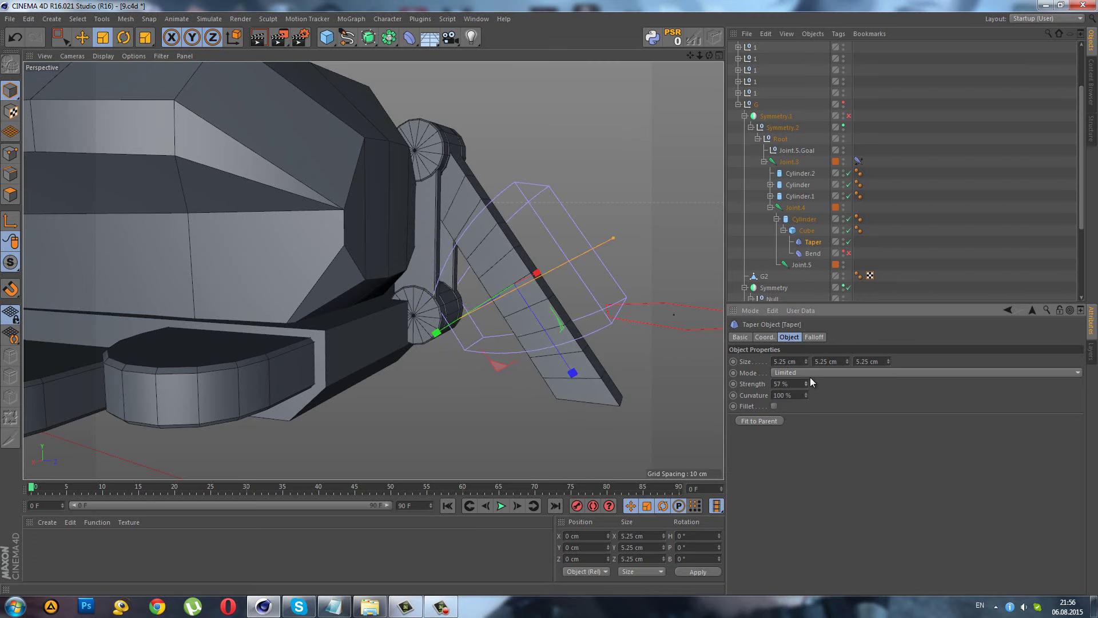
{"action": "left_click", "coordinate": [122, 38]}
{"action": "mouse_move", "coordinate": [530, 228]}
{"action": "left_mouse_down"}
{"action": "mouse_move", "coordinate": [430, 226]}
{"action": "mouse_move", "coordinate": [402, 247]}
{"action": "left_mouse_up"}
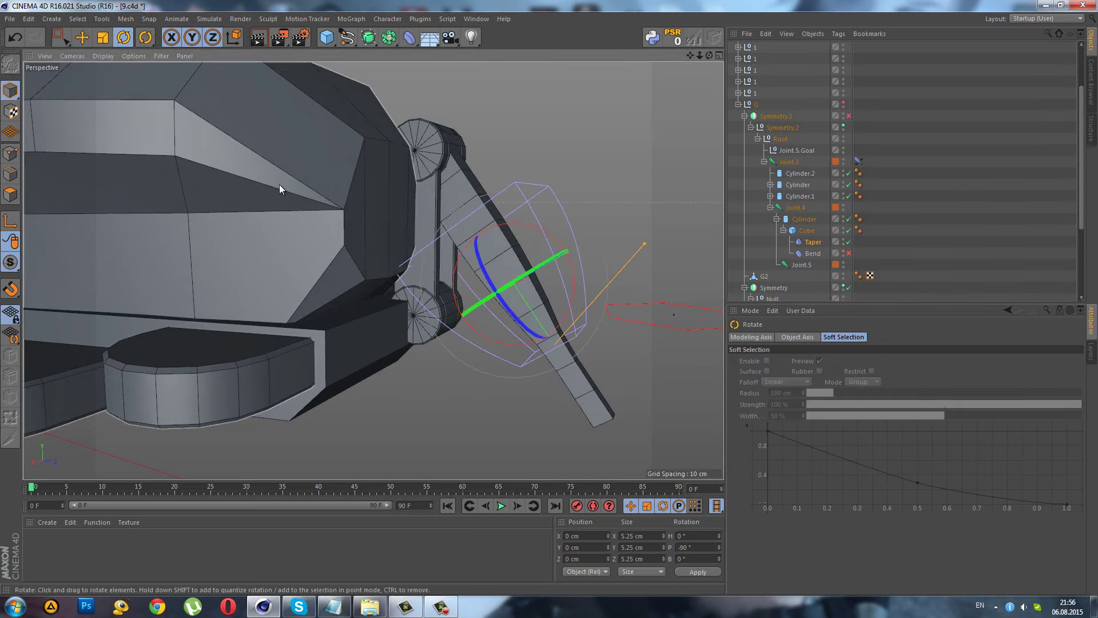
- Lengthen the Taper's Y size past 7.25 cm, then switch the Taper off and Bend back on
{"action": "left_click", "coordinate": [60, 38]}
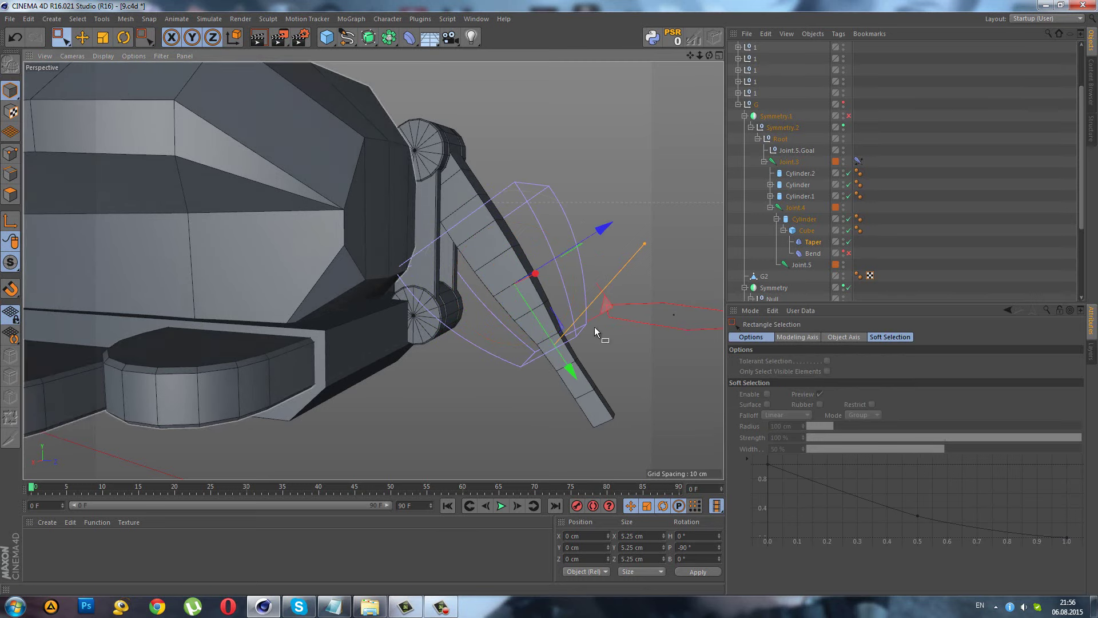
{"action": "left_click", "coordinate": [807, 243]}
{"action": "left_click", "coordinate": [846, 359]}
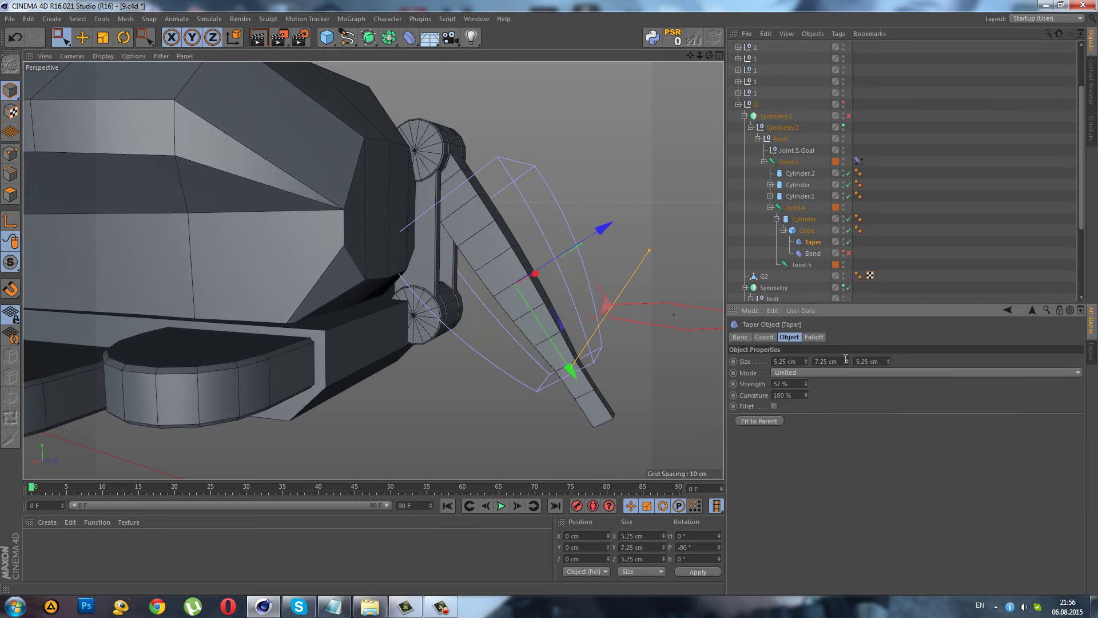
{"action": "left_click", "coordinate": [846, 359]}
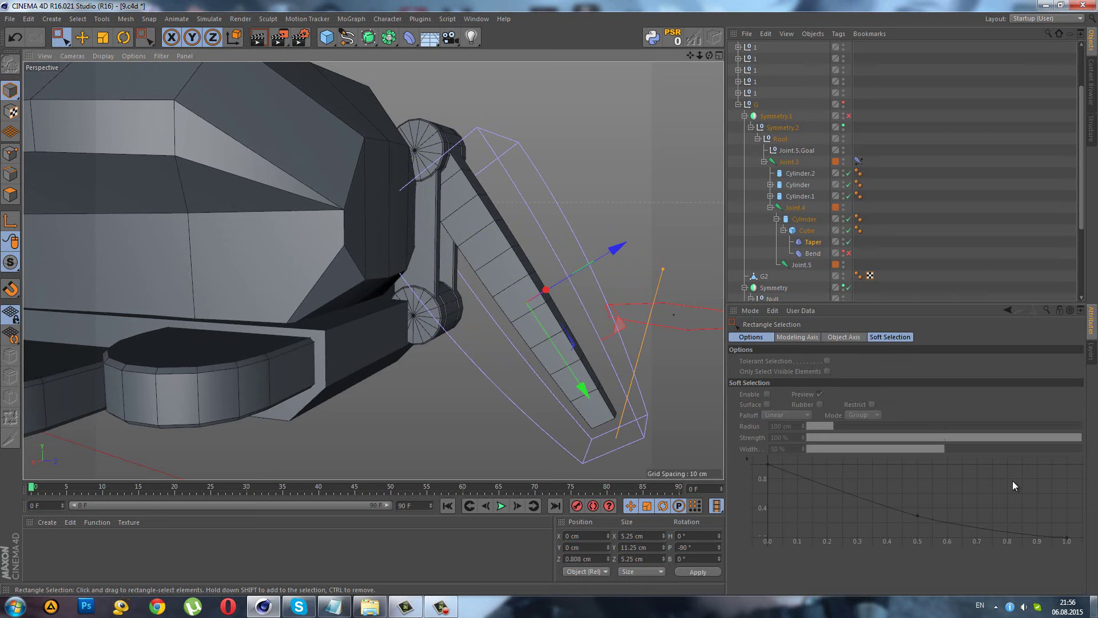
{"action": "left_click", "coordinate": [847, 243]}
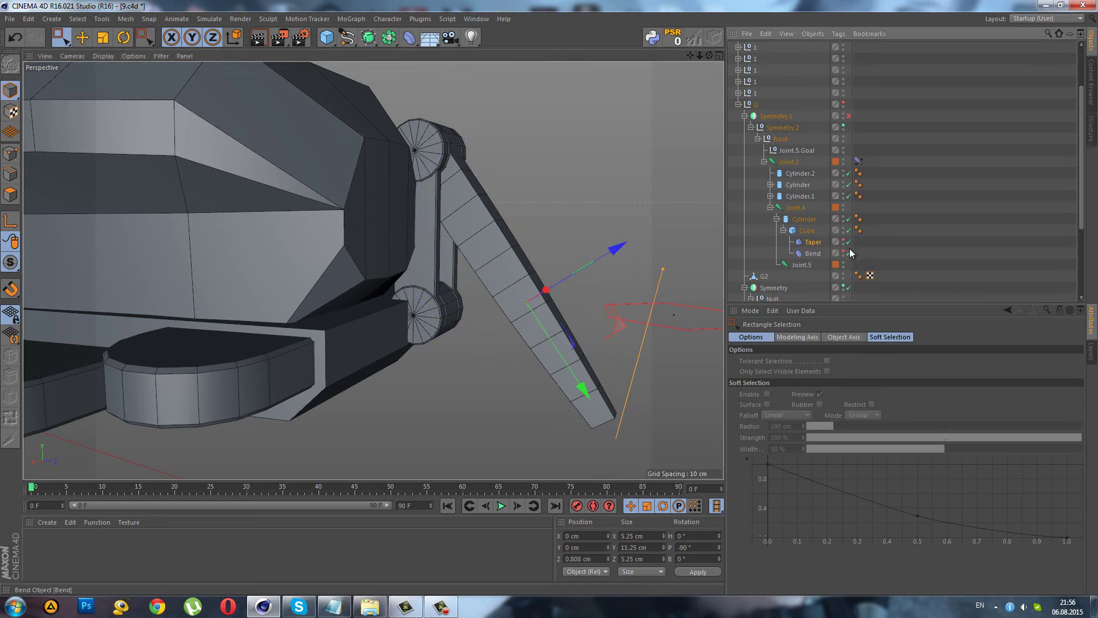
{"action": "left_click", "coordinate": [849, 253]}
- Raise the Taper strength to 93% and inspect the pointed claw from the front
{"action": "left_click", "coordinate": [811, 243]}
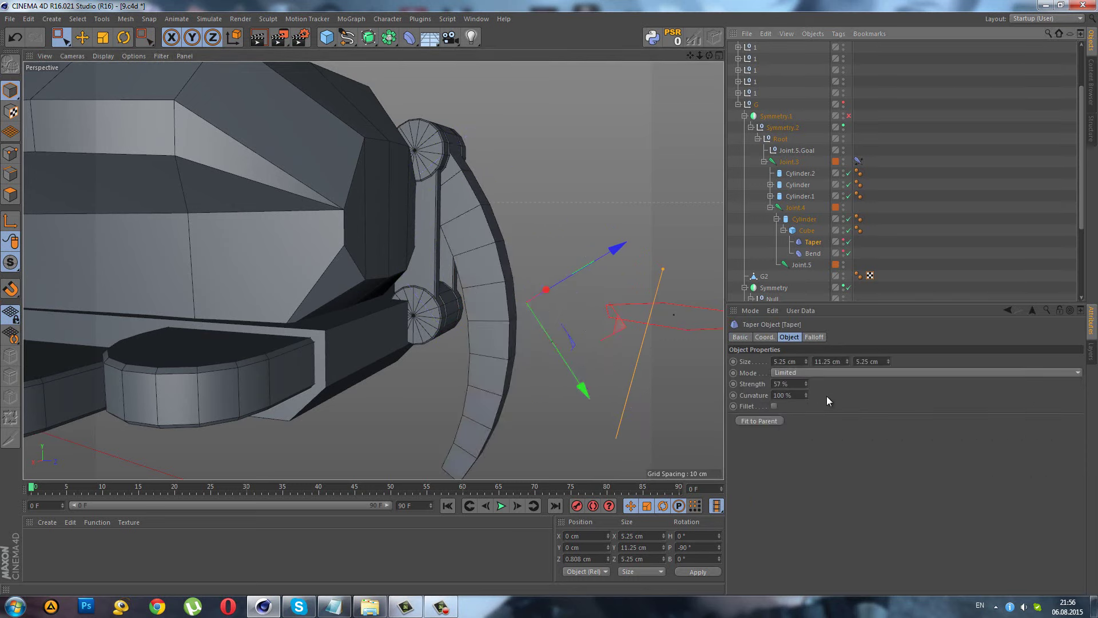
{"action": "left_click_drag", "start_coordinate": [805, 382], "coordinate": [805, 381]}
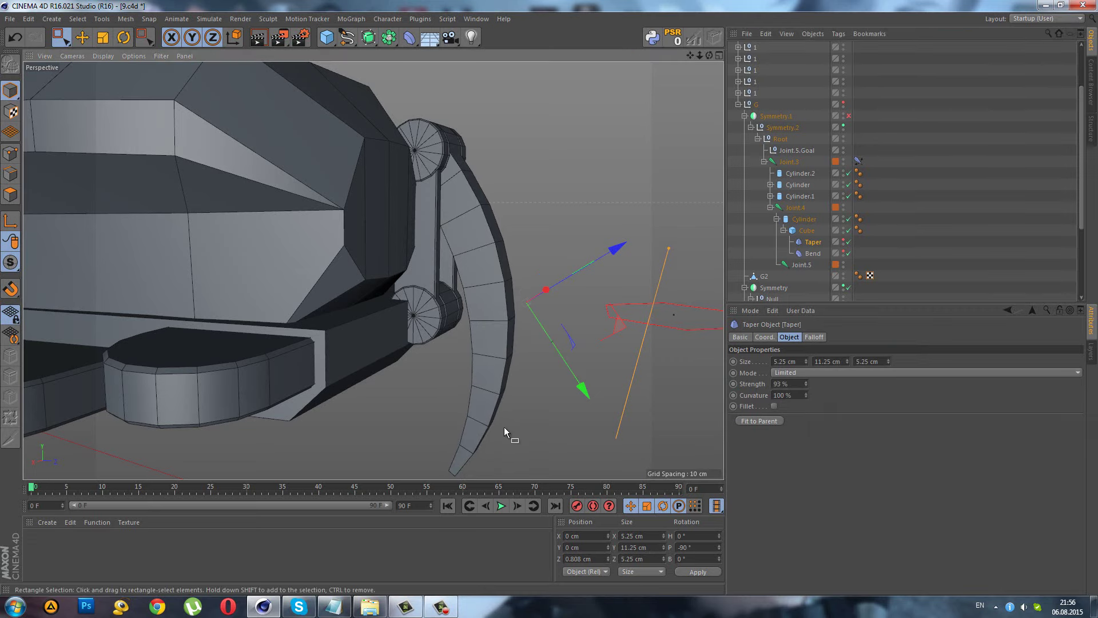
{"action": "mouse_move", "coordinate": [503, 426]}
{"action": "left_mouse_down", "text": "alt"}
{"action": "mouse_move", "coordinate": [472, 281]}
{"action": "mouse_move", "coordinate": [568, 361]}
{"action": "mouse_move", "coordinate": [543, 384]}
{"action": "mouse_move", "coordinate": [478, 326]}
{"action": "left_mouse_up", "text": "alt"}
{"action": "right_click_drag", "start_coordinate": [478, 326], "coordinate": [532, 380], "text": "alt"}
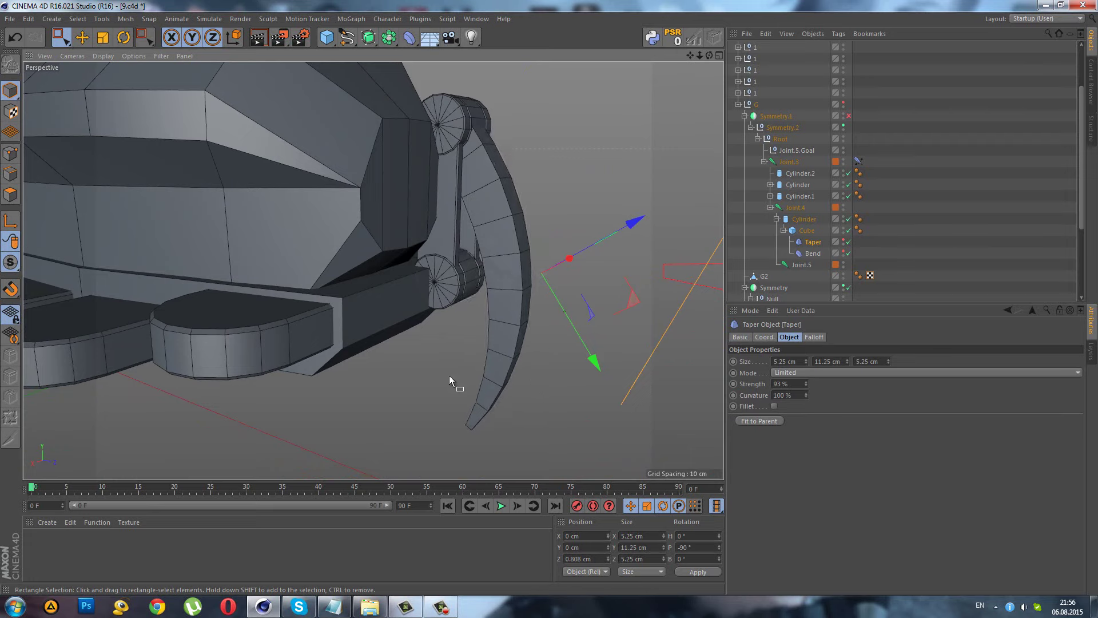
{"action": "mouse_move", "coordinate": [448, 375]}
{"action": "left_mouse_down", "text": "alt"}
{"action": "mouse_move", "coordinate": [364, 273]}
{"action": "mouse_move", "coordinate": [299, 294]}
{"action": "mouse_move", "coordinate": [399, 298]}
{"action": "mouse_move", "coordinate": [446, 293]}
{"action": "mouse_move", "coordinate": [458, 280]}
{"action": "mouse_move", "coordinate": [379, 300]}
{"action": "mouse_move", "coordinate": [489, 282]}
{"action": "left_mouse_up", "text": "alt"}
- Enable the mirror for a second claw and raise the Symmetry.2 claw group slightly
{"action": "left_click", "coordinate": [848, 117]}
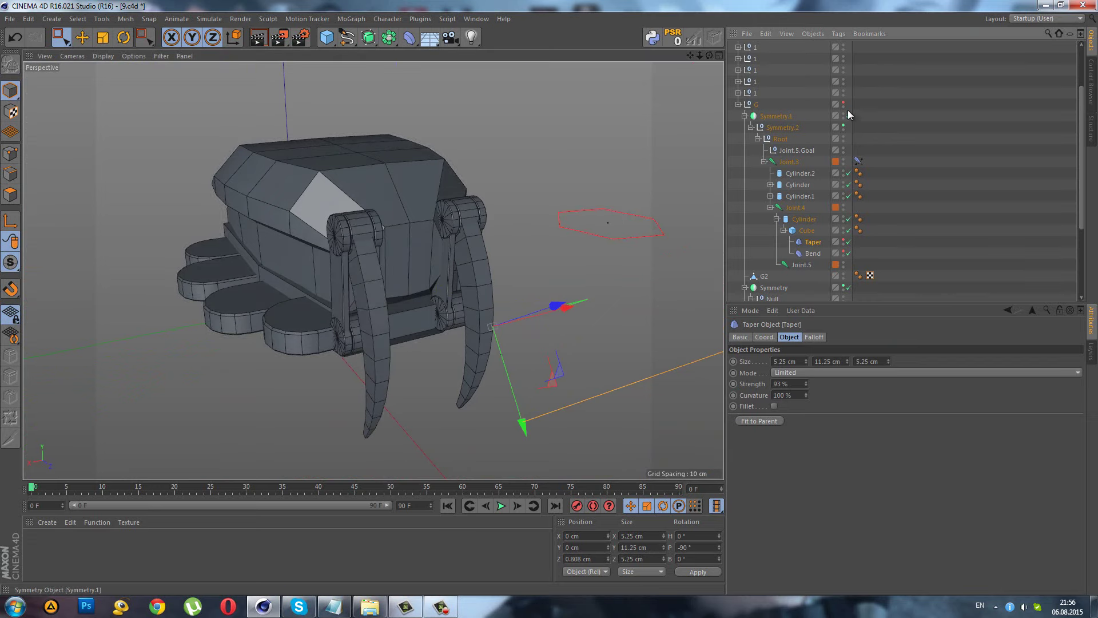
{"action": "mouse_move", "coordinate": [371, 268]}
{"action": "left_mouse_down", "text": "alt"}
{"action": "mouse_move", "coordinate": [403, 263]}
{"action": "mouse_move", "coordinate": [320, 269]}
{"action": "mouse_move", "coordinate": [787, 199]}
{"action": "left_mouse_up", "text": "alt"}
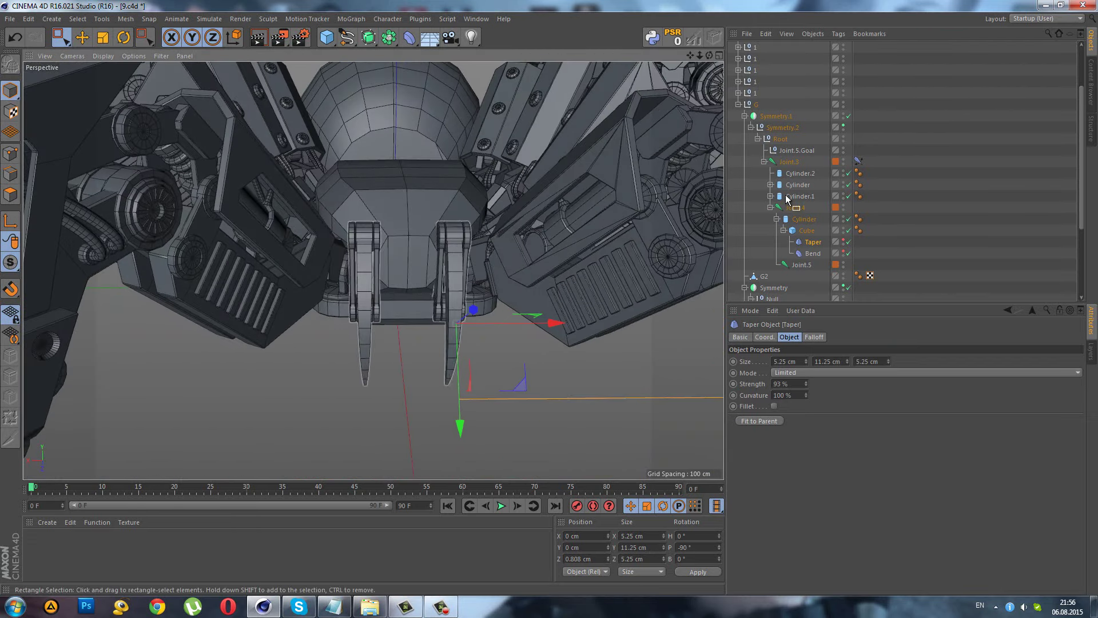
{"action": "left_click", "coordinate": [778, 128]}
{"action": "mouse_move", "coordinate": [423, 300]}
{"action": "left_mouse_down", "text": "alt"}
{"action": "mouse_move", "coordinate": [433, 238]}
{"action": "mouse_move", "coordinate": [401, 235]}
{"action": "mouse_move", "coordinate": [415, 228]}
{"action": "mouse_move", "coordinate": [323, 259]}
{"action": "mouse_move", "coordinate": [206, 257]}
{"action": "mouse_move", "coordinate": [290, 295]}
{"action": "mouse_move", "coordinate": [271, 331]}
{"action": "left_mouse_up", "text": "alt"}
{"action": "mouse_move", "coordinate": [546, 260]}
{"action": "left_mouse_down"}
{"action": "mouse_move", "coordinate": [533, 265]}
{"action": "mouse_move", "coordinate": [492, 174]}
{"action": "mouse_move", "coordinate": [507, 103]}
{"action": "mouse_move", "coordinate": [466, 94]}
{"action": "mouse_move", "coordinate": [486, 143]}
{"action": "left_mouse_up"}
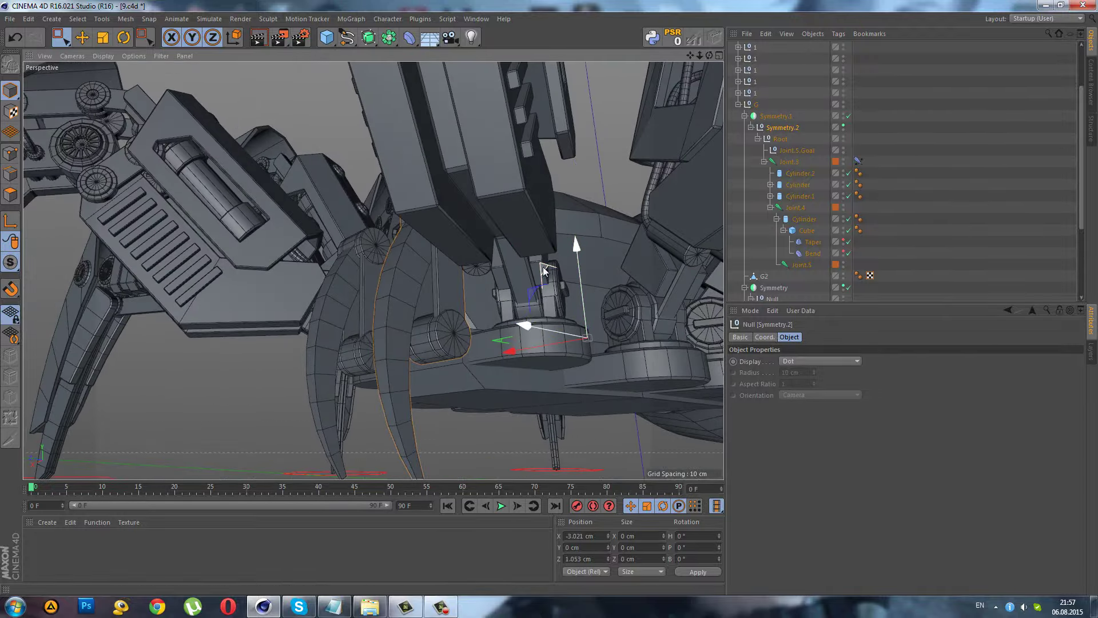
{"action": "mouse_move", "coordinate": [543, 266]}
{"action": "left_mouse_down"}
{"action": "mouse_move", "coordinate": [539, 243]}
{"action": "mouse_move", "coordinate": [458, 262]}
{"action": "mouse_move", "coordinate": [506, 308]}
{"action": "mouse_move", "coordinate": [526, 358]}
{"action": "left_mouse_up"}
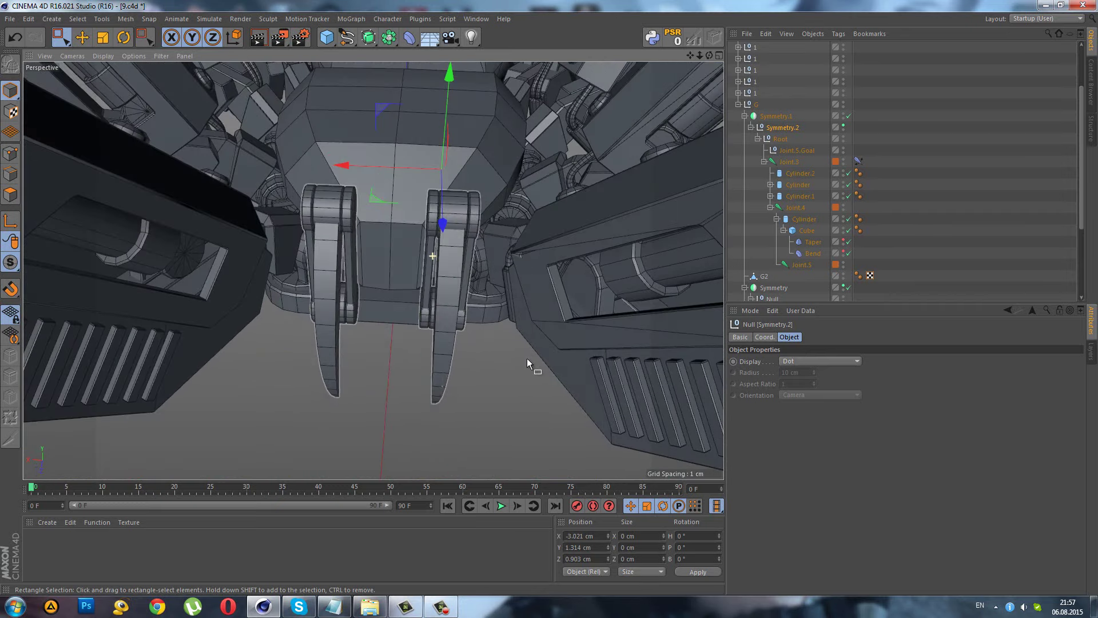
- Rotate the leg rig's Root about 38° in heading so the claws fit
{"action": "left_click", "coordinate": [778, 139]}
{"action": "key", "text": "r"}
{"action": "mouse_move", "coordinate": [323, 245]}
{"action": "left_mouse_down", "text": "alt"}
{"action": "mouse_move", "coordinate": [443, 282]}
{"action": "mouse_move", "coordinate": [414, 339]}
{"action": "mouse_move", "coordinate": [454, 318]}
{"action": "left_mouse_up", "text": "alt"}
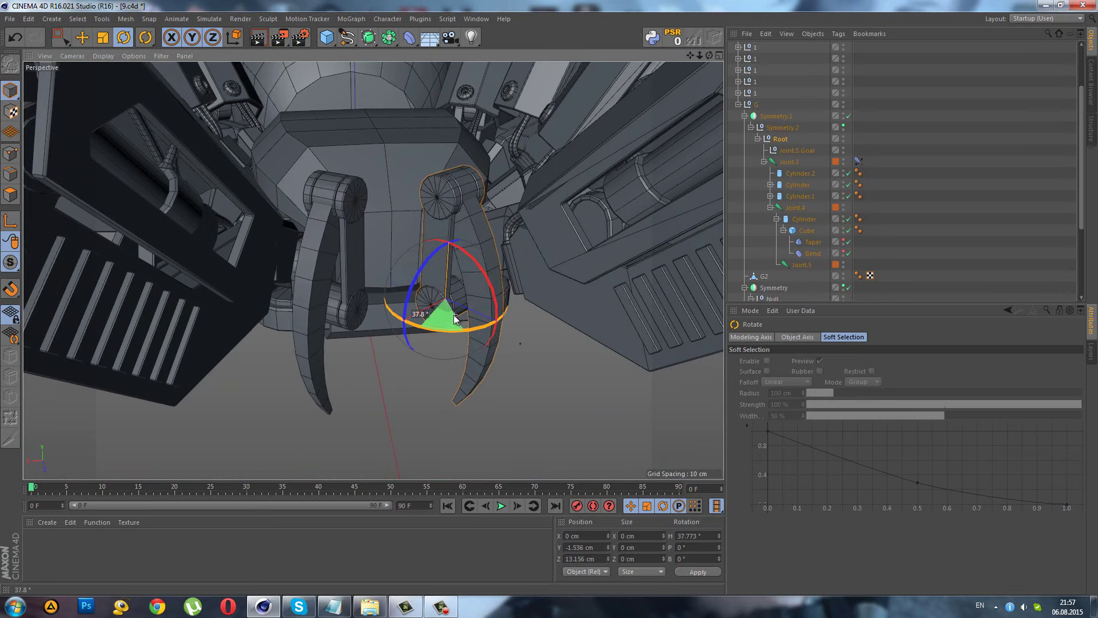
- Try moving the Joint.5.Goal target downward, then undo the move
{"action": "left_click", "coordinate": [798, 149]}
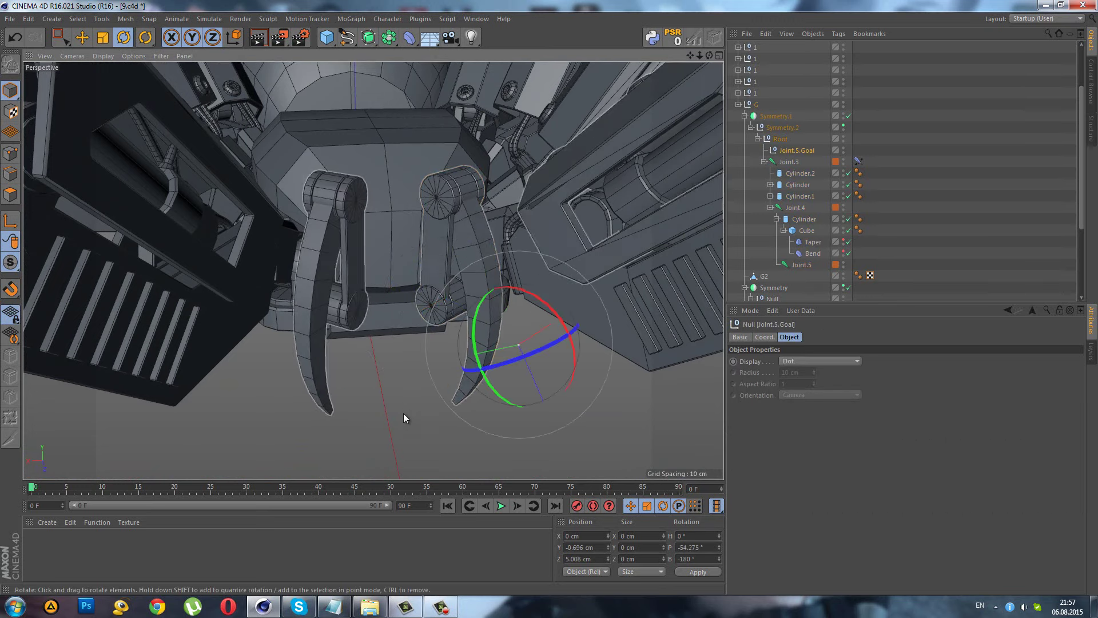
{"action": "scroll", "coordinate": [403, 412], "scroll_direction": "up", "scroll_amount": 3}
{"action": "left_click", "coordinate": [60, 37]}
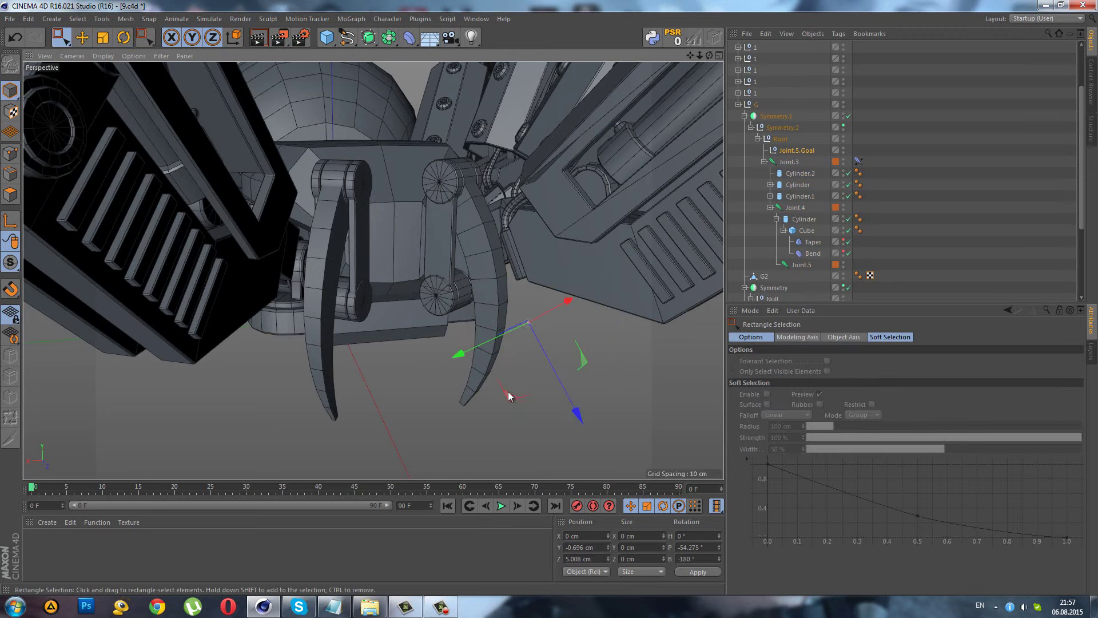
{"action": "mouse_move", "coordinate": [521, 389]}
{"action": "left_mouse_down"}
{"action": "mouse_move", "coordinate": [530, 441]}
{"action": "mouse_move", "coordinate": [647, 427]}
{"action": "mouse_move", "coordinate": [678, 368]}
{"action": "mouse_move", "coordinate": [658, 320]}
{"action": "mouse_move", "coordinate": [604, 315]}
{"action": "left_mouse_up"}
{"action": "mouse_move", "coordinate": [406, 291]}
{"action": "left_mouse_down", "text": "alt"}
{"action": "mouse_move", "coordinate": [297, 360]}
{"action": "mouse_move", "coordinate": [328, 337]}
{"action": "left_mouse_up", "text": "alt"}
{"action": "key", "text": "ctrl+shift+z"}
{"action": "key", "text": "ctrl+z"}
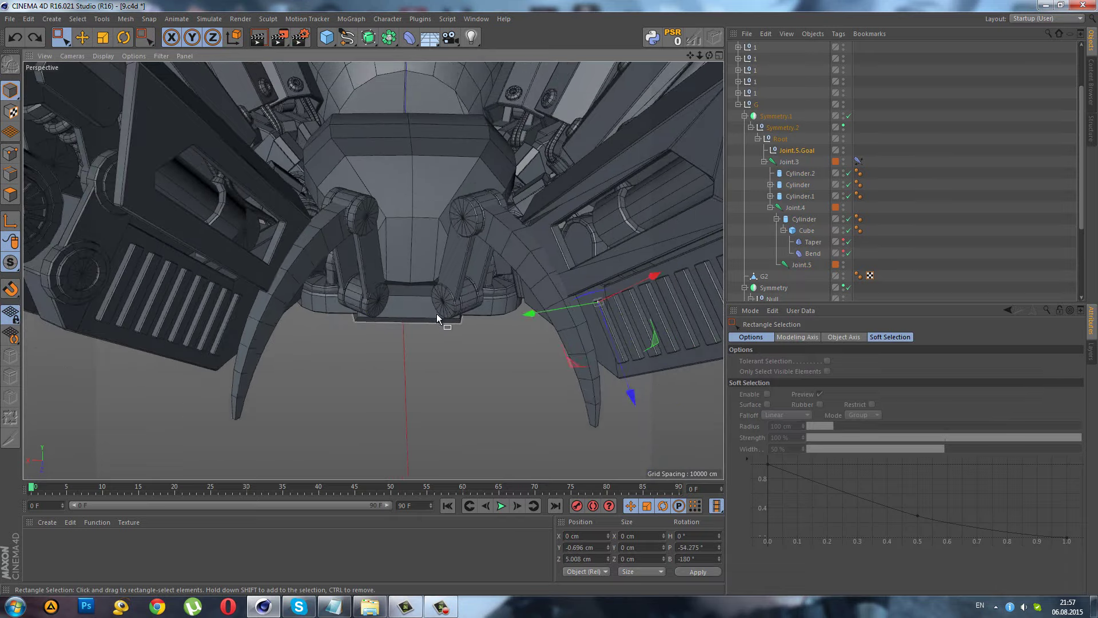
{"action": "key", "text": "ctrl+z"}
- Shrink the right claw to about 94%
{"action": "left_click", "coordinate": [440, 317]}
{"action": "mouse_move", "coordinate": [452, 318]}
{"action": "left_mouse_down", "text": "alt"}
{"action": "mouse_move", "coordinate": [474, 272]}
{"action": "mouse_move", "coordinate": [516, 252]}
{"action": "mouse_move", "coordinate": [468, 349]}
{"action": "mouse_move", "coordinate": [387, 339]}
{"action": "mouse_move", "coordinate": [457, 259]}
{"action": "left_mouse_up", "text": "alt"}
{"action": "key", "text": "t"}
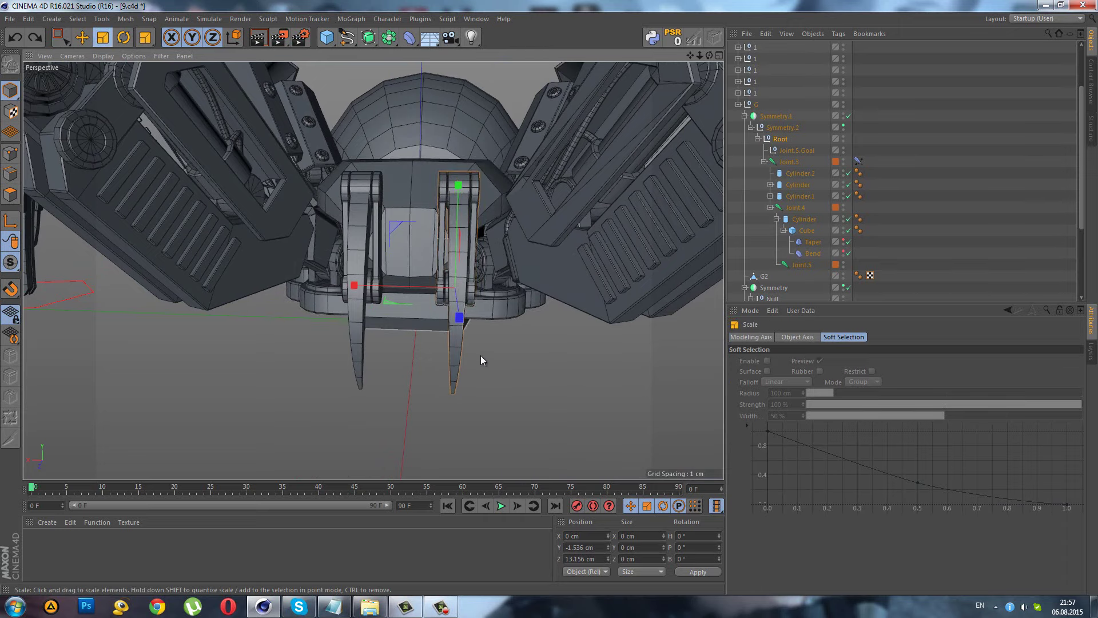
{"action": "mouse_move", "coordinate": [481, 355]}
{"action": "left_mouse_down"}
{"action": "mouse_move", "coordinate": [461, 374]}
{"action": "mouse_move", "coordinate": [424, 375]}
{"action": "mouse_move", "coordinate": [444, 239]}
{"action": "mouse_move", "coordinate": [300, 184]}
{"action": "mouse_move", "coordinate": [266, 186]}
{"action": "mouse_move", "coordinate": [307, 179]}
{"action": "mouse_move", "coordinate": [287, 204]}
{"action": "mouse_move", "coordinate": [444, 293]}
{"action": "mouse_move", "coordinate": [459, 281]}
{"action": "left_mouse_up"}
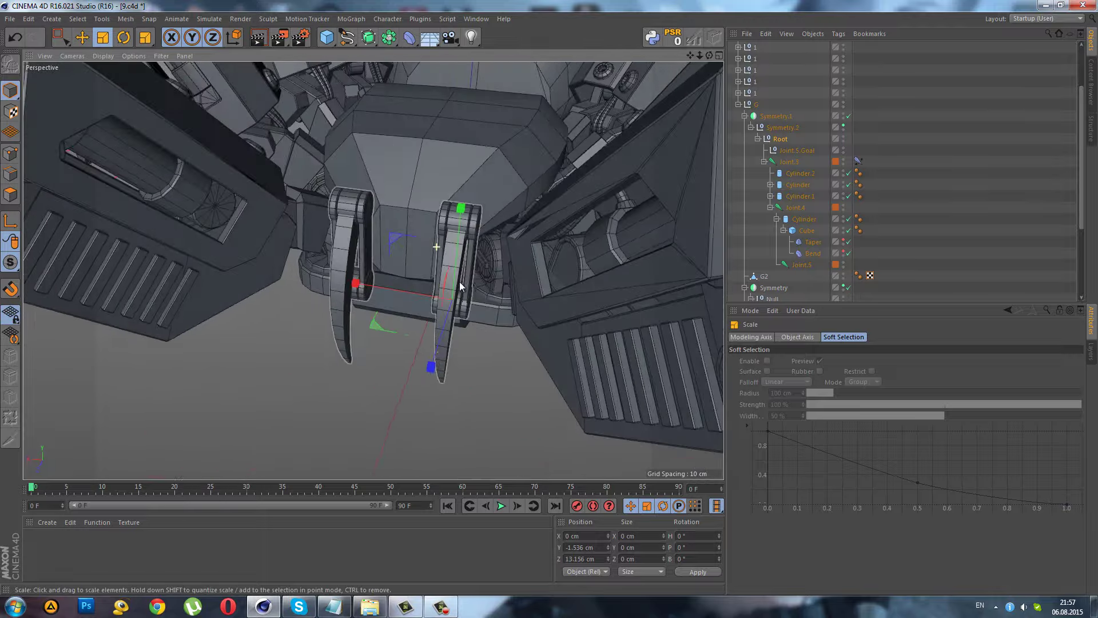
- Bank the claw leg rig about -13.6°, leaving the claw blade Cube selected
{"action": "left_click", "coordinate": [925, 249]}
{"action": "mouse_move", "coordinate": [423, 366]}
{"action": "left_mouse_down", "text": "alt"}
{"action": "mouse_move", "coordinate": [437, 338]}
{"action": "mouse_move", "coordinate": [275, 339]}
{"action": "mouse_move", "coordinate": [261, 397]}
{"action": "mouse_move", "coordinate": [335, 383]}
{"action": "mouse_move", "coordinate": [396, 331]}
{"action": "mouse_move", "coordinate": [397, 303]}
{"action": "mouse_move", "coordinate": [369, 260]}
{"action": "mouse_move", "coordinate": [404, 273]}
{"action": "mouse_move", "coordinate": [434, 362]}
{"action": "left_mouse_up", "text": "alt"}
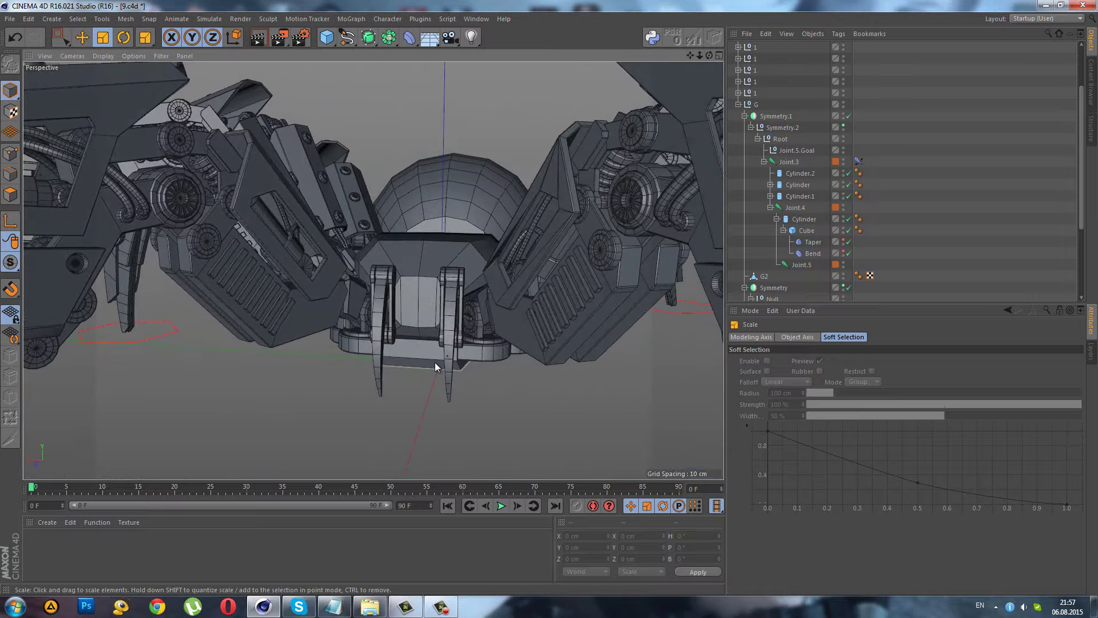
{"action": "scroll", "coordinate": [434, 362], "scroll_direction": "up", "scroll_amount": 3}
{"action": "left_click", "coordinate": [434, 362]}
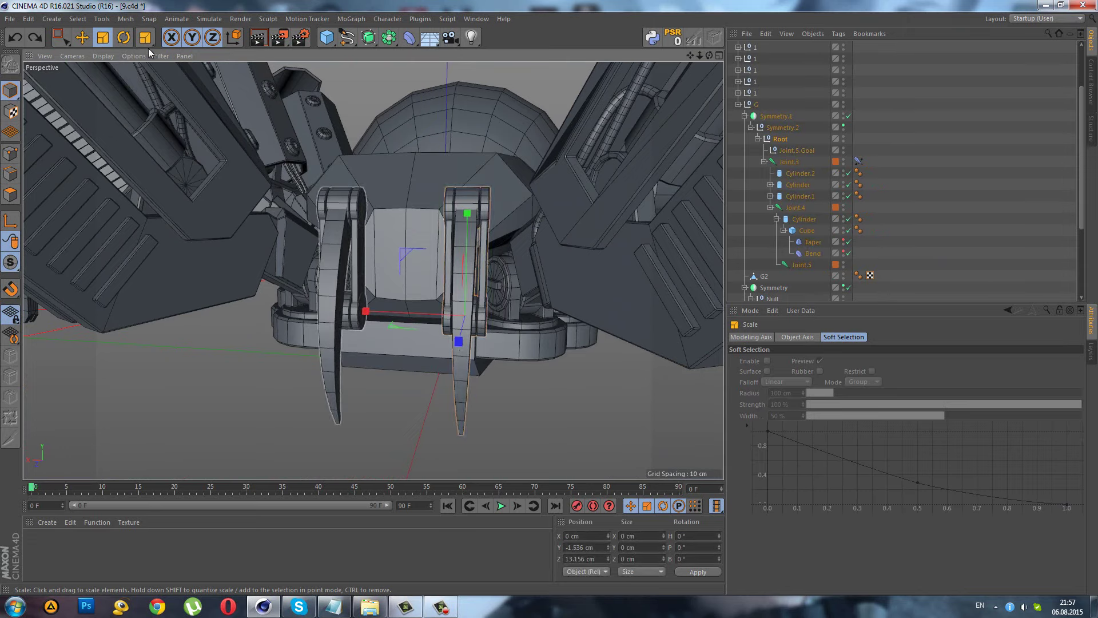
{"action": "left_click", "coordinate": [123, 37]}
{"action": "mouse_move", "coordinate": [405, 208]}
{"action": "left_mouse_down", "text": "alt"}
{"action": "mouse_move", "coordinate": [456, 266]}
{"action": "mouse_move", "coordinate": [483, 267]}
{"action": "mouse_move", "coordinate": [339, 328]}
{"action": "left_mouse_up", "text": "alt"}
{"action": "scroll", "coordinate": [338, 328], "scroll_direction": "up", "scroll_amount": 2}
{"action": "scroll", "coordinate": [506, 322], "scroll_direction": "up", "scroll_amount": 5}
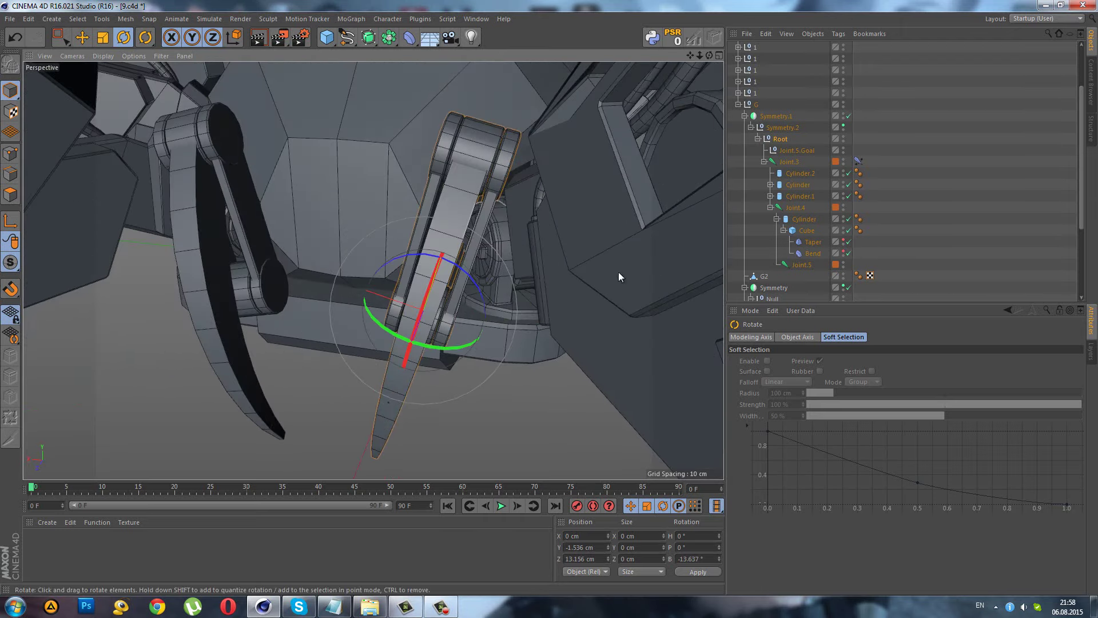
{"action": "left_click", "coordinate": [807, 230]}
- Put the claw Cube into a new Connect object with 0.01 cm tolerance and make it editable
{"action": "left_click_drag", "start_coordinate": [290, 248], "coordinate": [263, 254], "text": "alt"}
{"action": "left_click", "coordinate": [389, 37]}
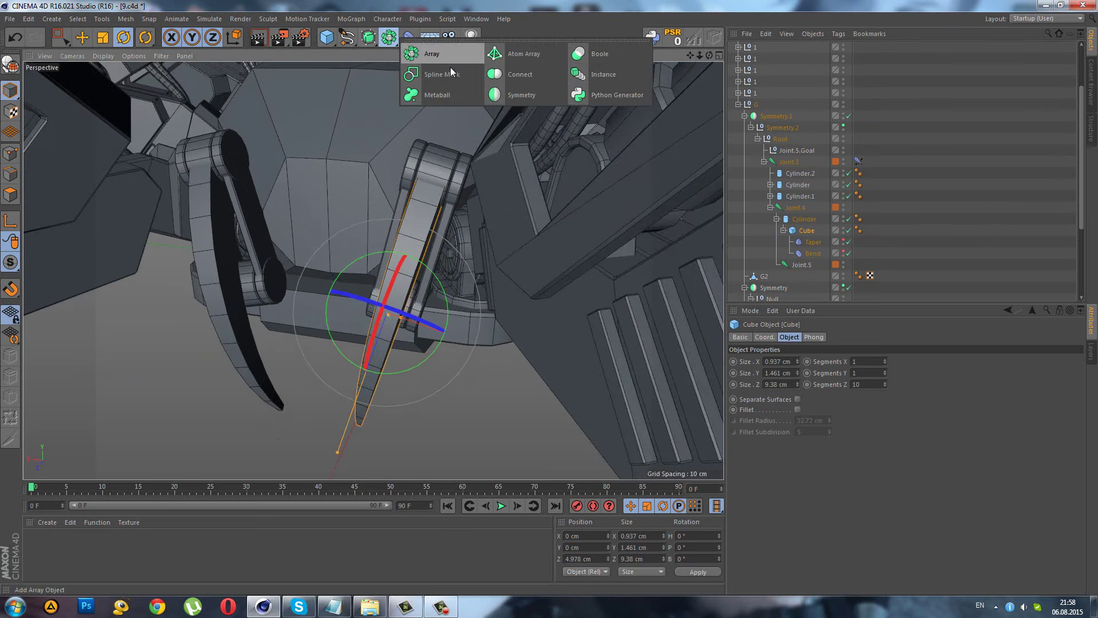
{"action": "left_click", "coordinate": [563, 74]}
{"action": "left_click_drag", "start_coordinate": [811, 265], "coordinate": [802, 232]}
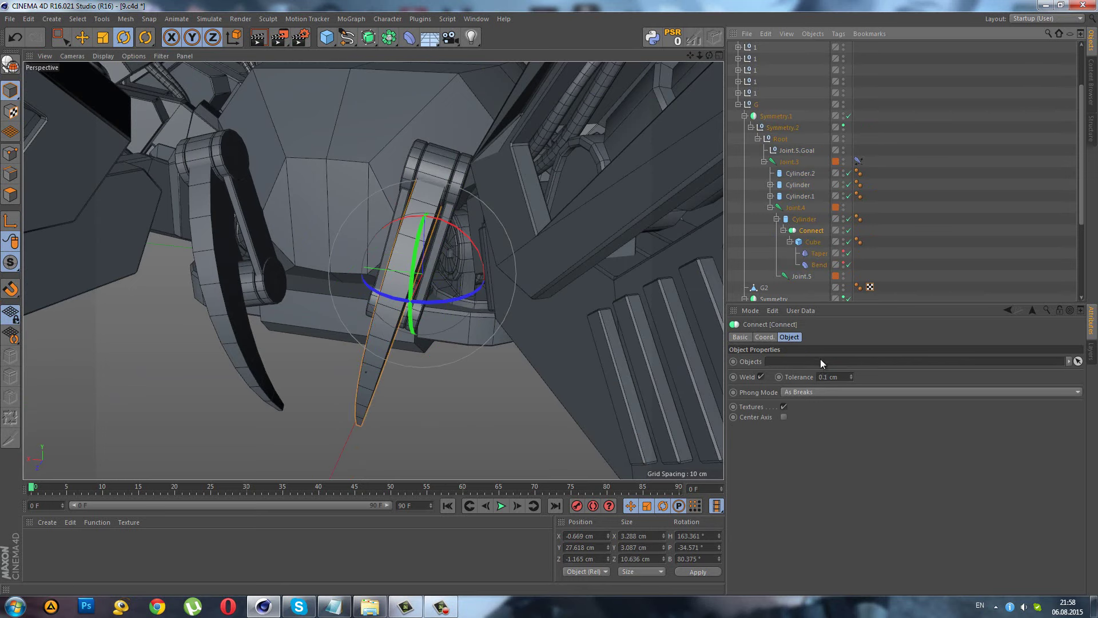
{"action": "left_click", "coordinate": [827, 376]}
{"action": "type", "text": "0.01"}
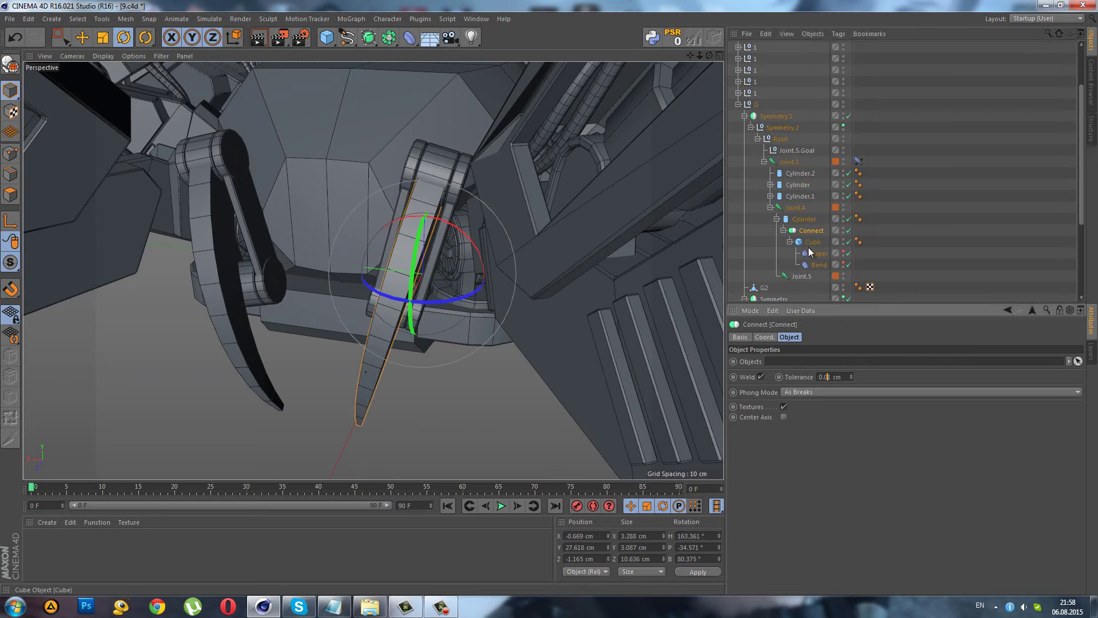
{"action": "left_click", "coordinate": [19, 67]}
{"action": "left_click", "coordinate": [125, 19]}
{"action": "mouse_move", "coordinate": [137, 125]}
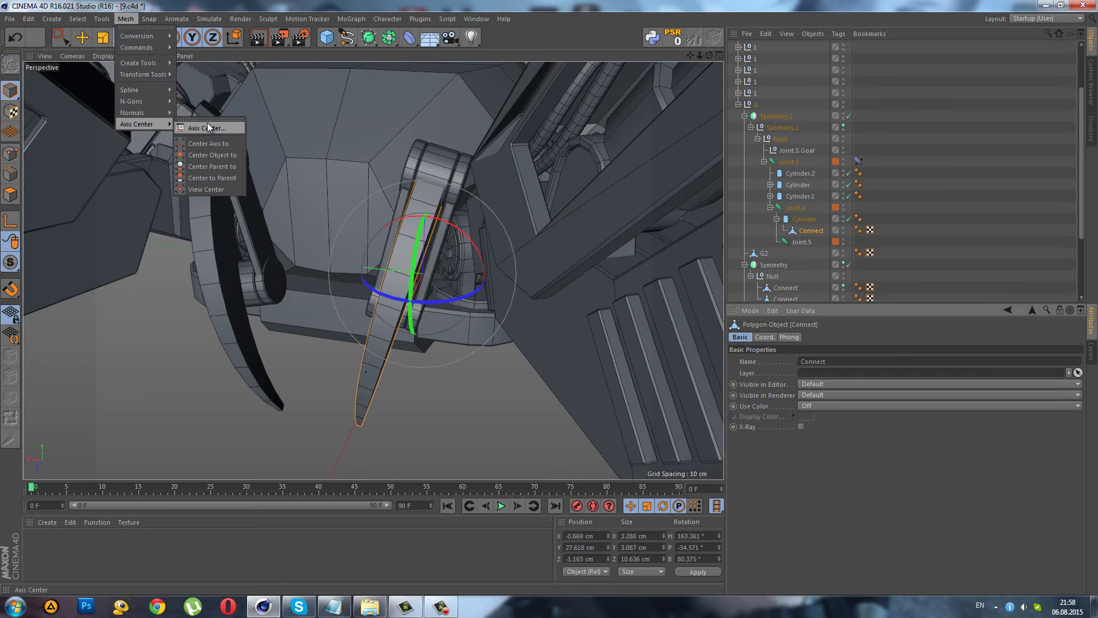
- Centre the blade's axis and set its Phong angle to 35°
{"action": "left_click", "coordinate": [212, 142]}
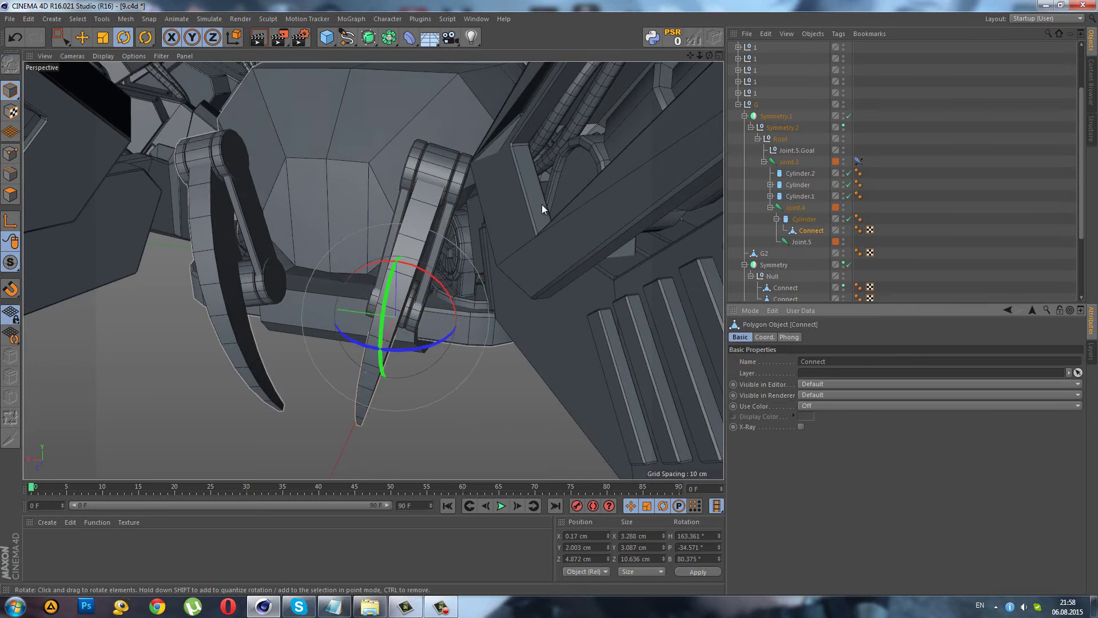
{"action": "left_click", "coordinate": [791, 340]}
{"action": "type", "text": "35"}
{"action": "key", "text": "Return"}
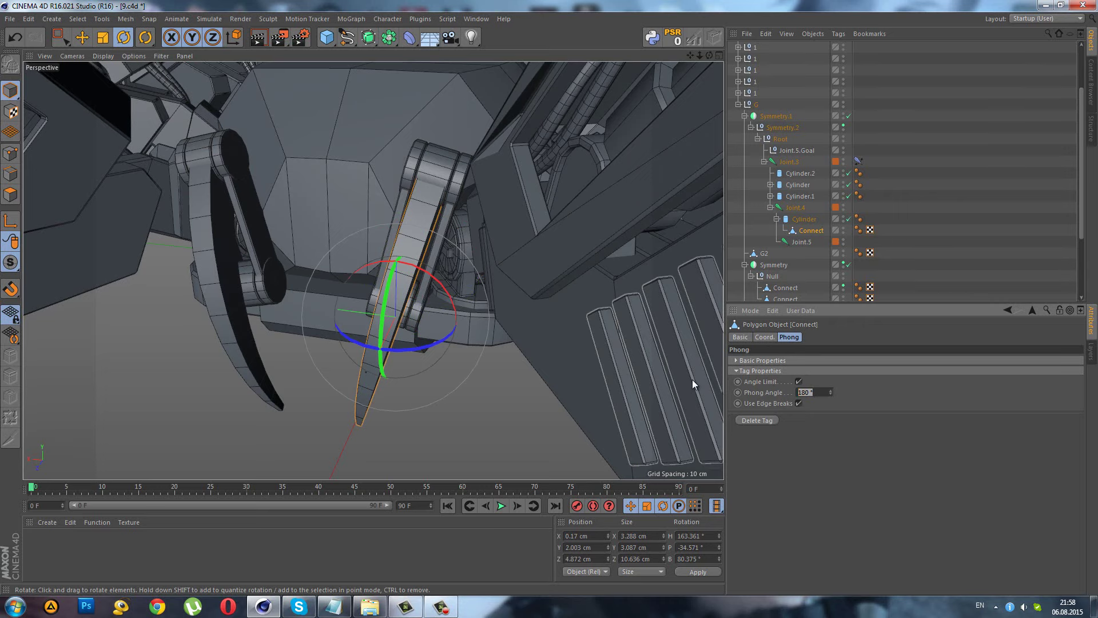
- Live-select a polygon strip down the blade and split it into a new object
{"action": "left_click", "coordinate": [15, 199]}
{"action": "left_click", "coordinate": [50, 34]}
{"action": "left_click", "coordinate": [103, 50]}
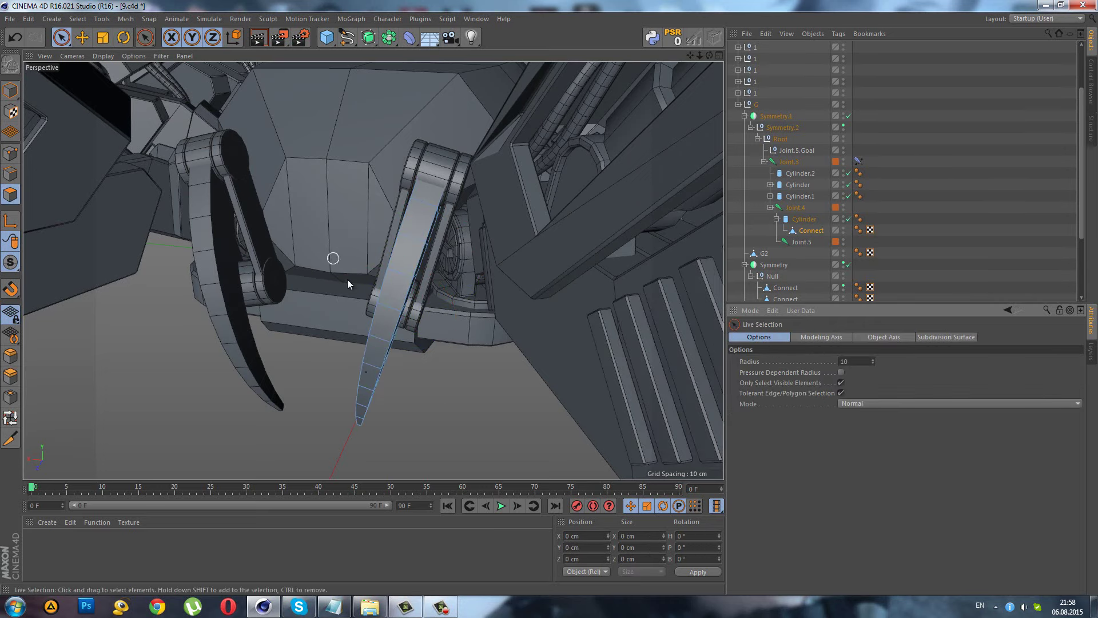
{"action": "scroll", "coordinate": [373, 322], "scroll_direction": "up", "scroll_amount": 2}
{"action": "scroll", "coordinate": [406, 296], "scroll_direction": "up", "scroll_amount": 3}
{"action": "scroll", "coordinate": [458, 297], "scroll_direction": "up", "scroll_amount": 1}
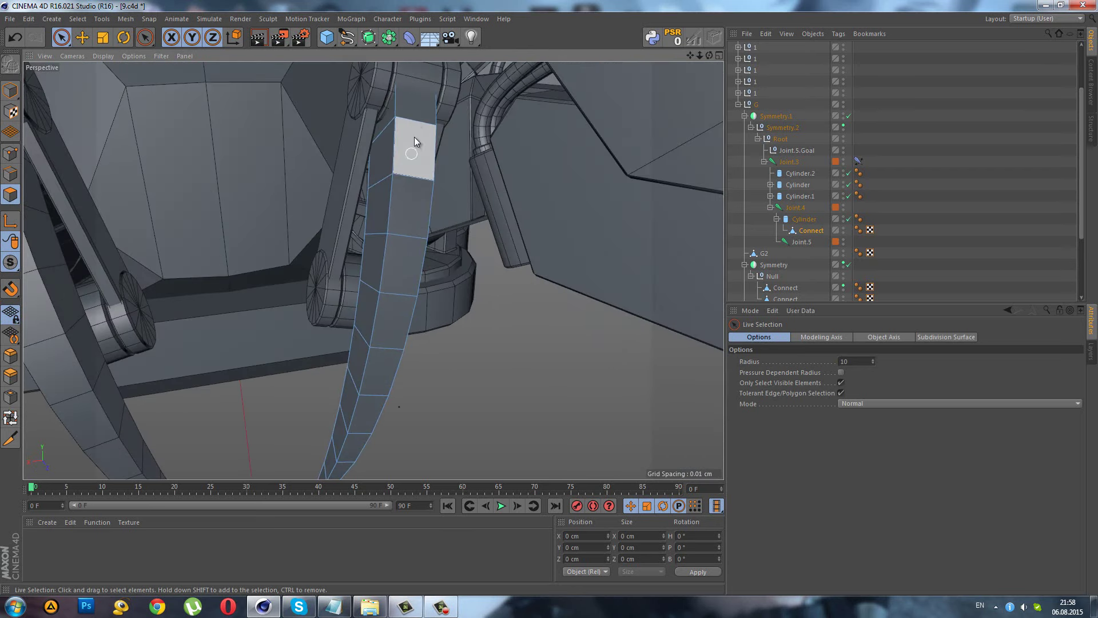
{"action": "left_click_drag", "start_coordinate": [415, 117], "coordinate": [407, 229]}
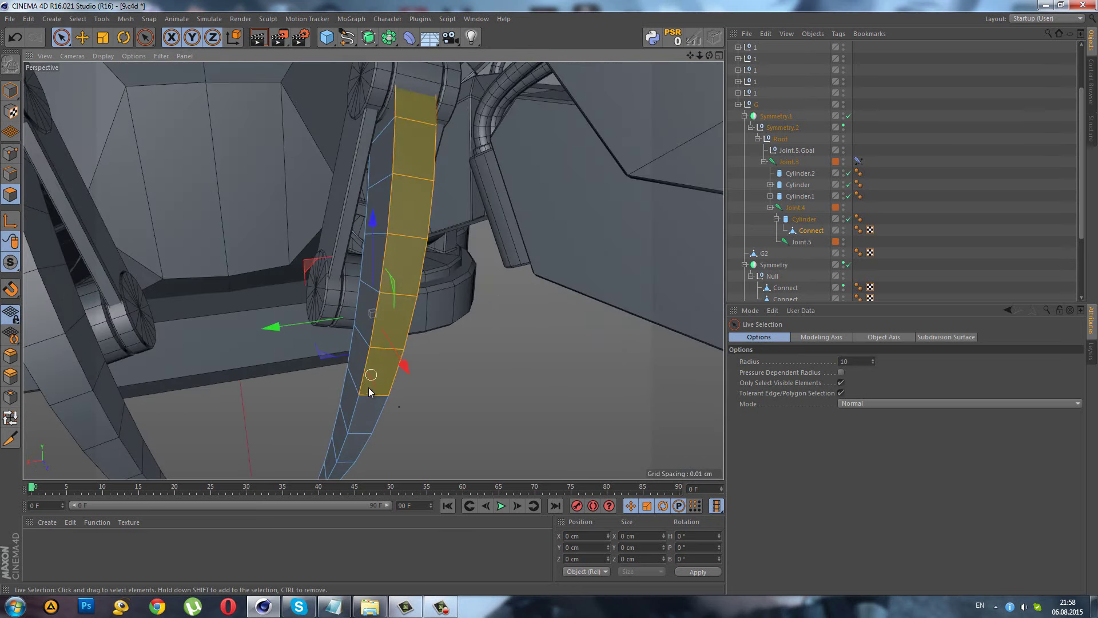
{"action": "scroll", "coordinate": [385, 287], "scroll_direction": "down", "scroll_amount": 3}
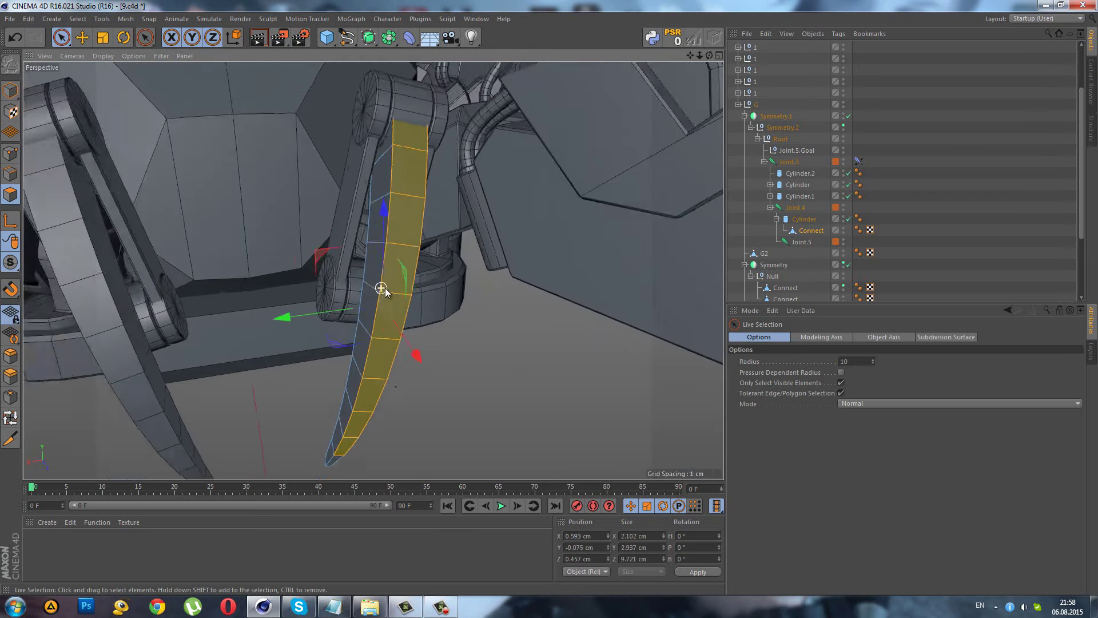
{"action": "scroll", "coordinate": [410, 278], "scroll_direction": "down", "scroll_amount": 2}
{"action": "right_click", "coordinate": [410, 278]}
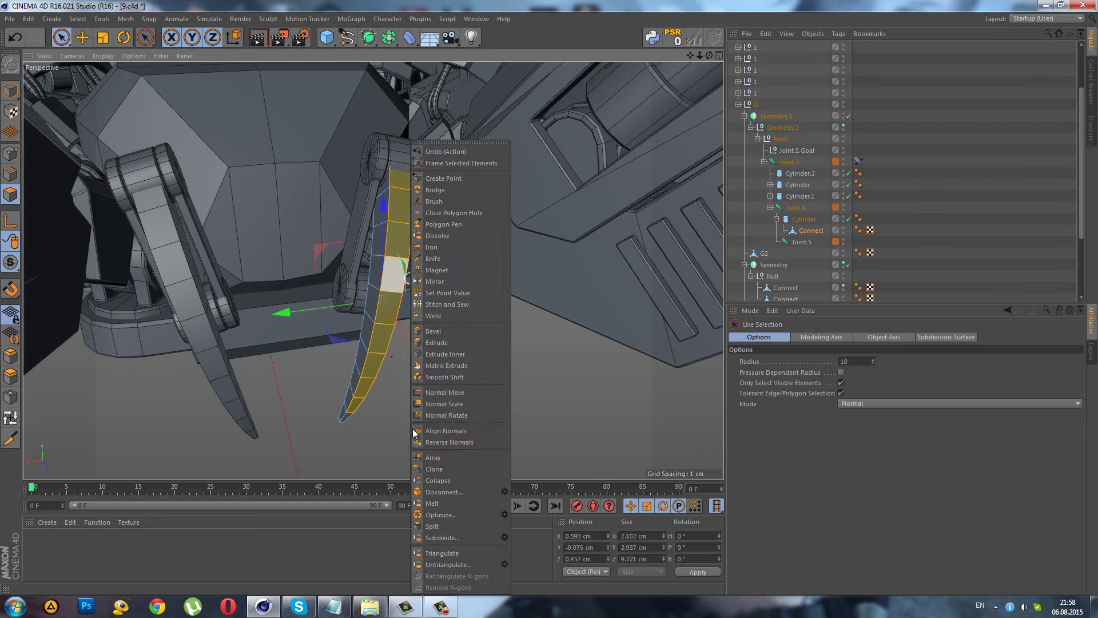
{"action": "left_click", "coordinate": [444, 525]}
- Set the Scale tool's modeling axis orientation to Normal for the split Connect strip
{"action": "left_click", "coordinate": [804, 242]}
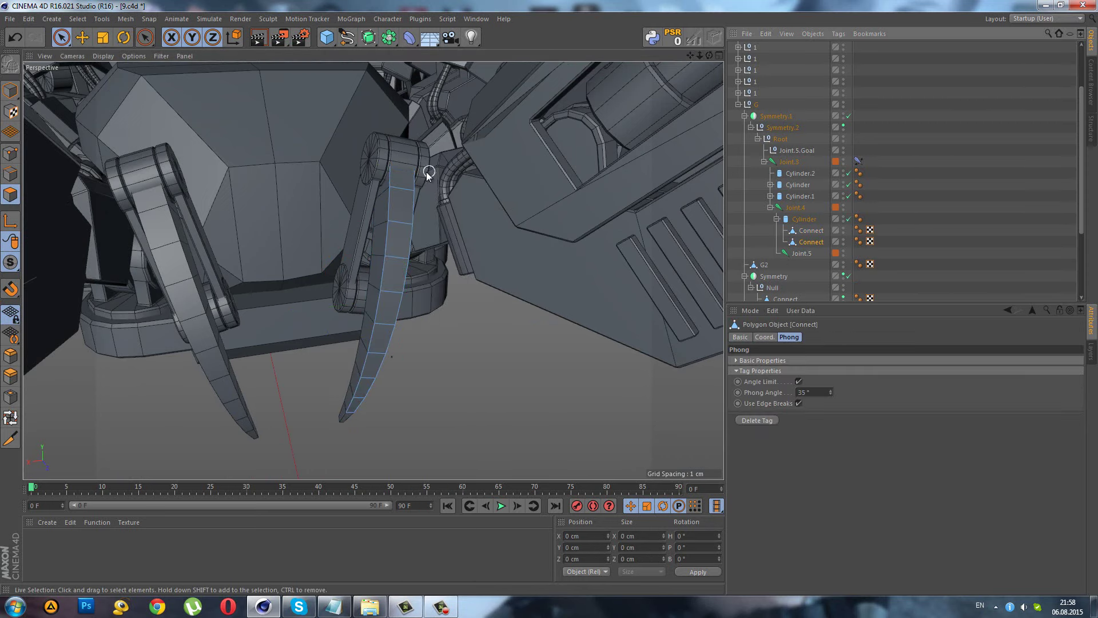
{"action": "left_click", "coordinate": [103, 38]}
{"action": "left_click_drag", "start_coordinate": [399, 268], "coordinate": [362, 235], "text": "alt"}
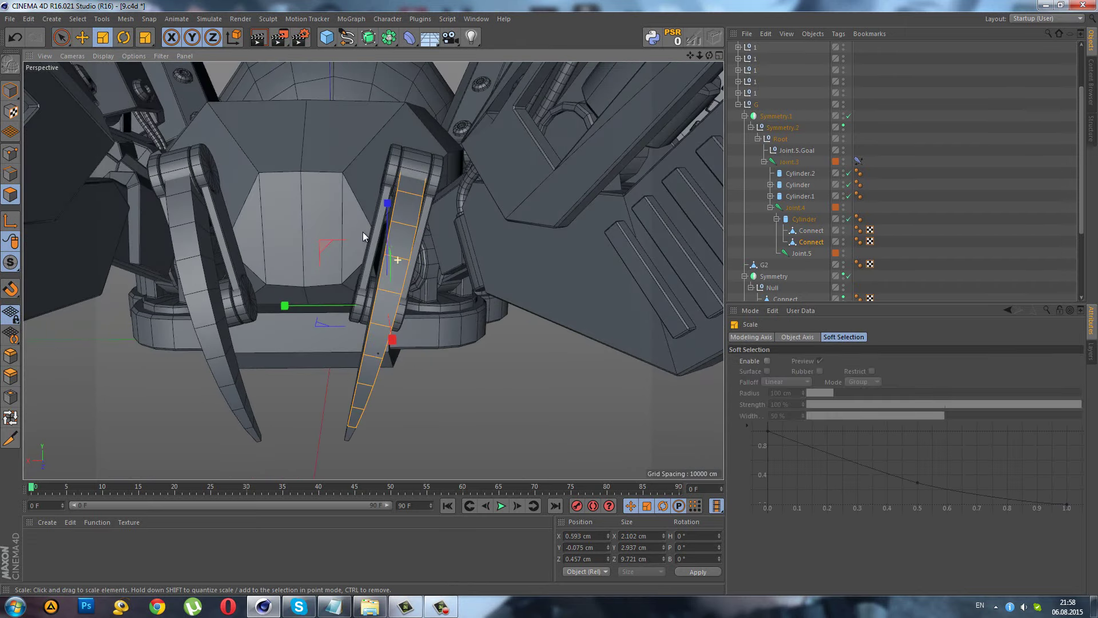
{"action": "left_click", "coordinate": [817, 242]}
{"action": "left_click", "coordinate": [763, 337]}
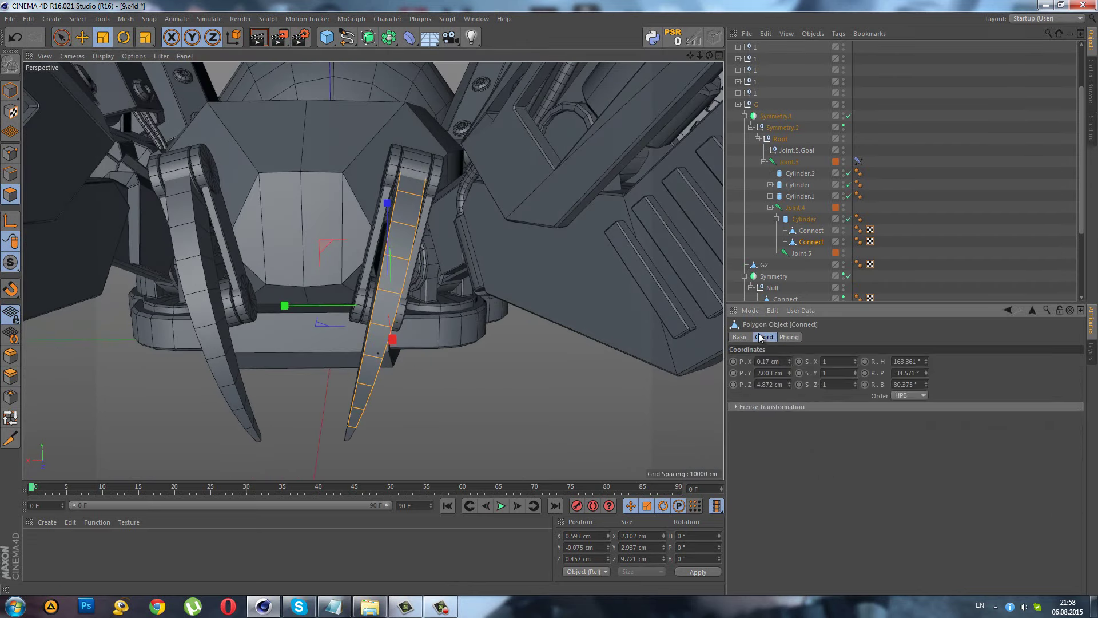
{"action": "left_click", "coordinate": [101, 37]}
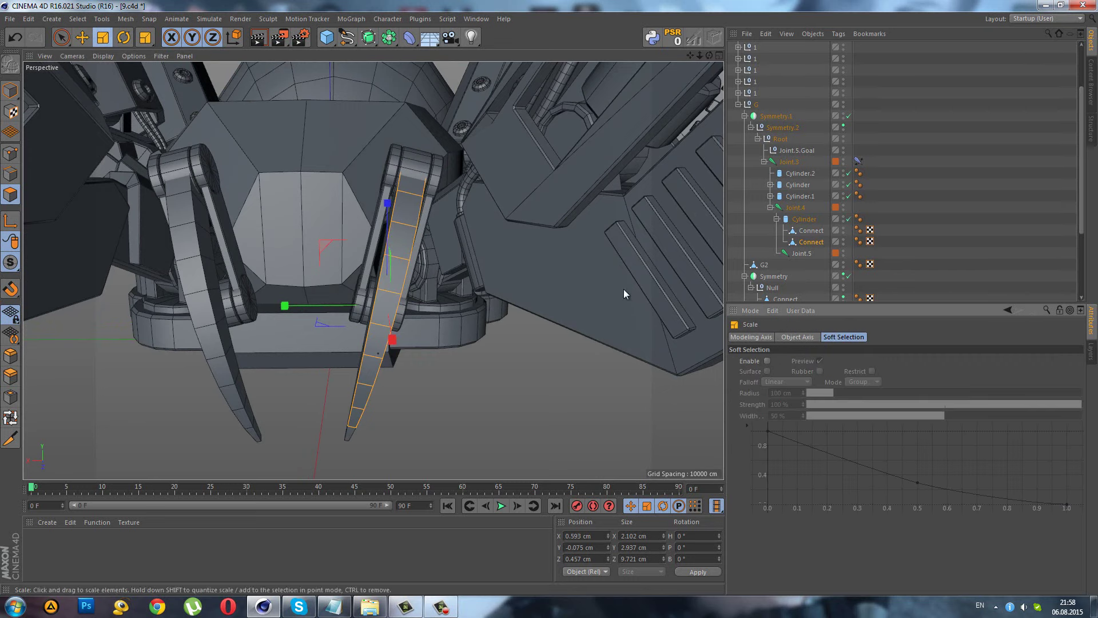
{"action": "left_click", "coordinate": [809, 337]}
{"action": "left_click", "coordinate": [848, 338]}
{"action": "left_click", "coordinate": [754, 337]}
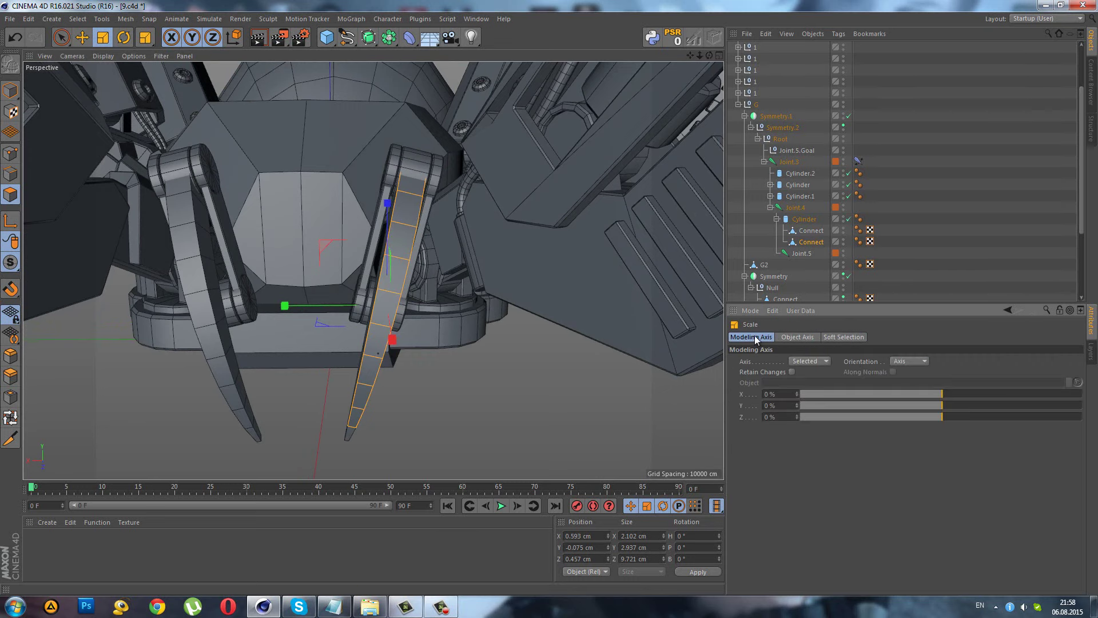
{"action": "left_click", "coordinate": [906, 362]}
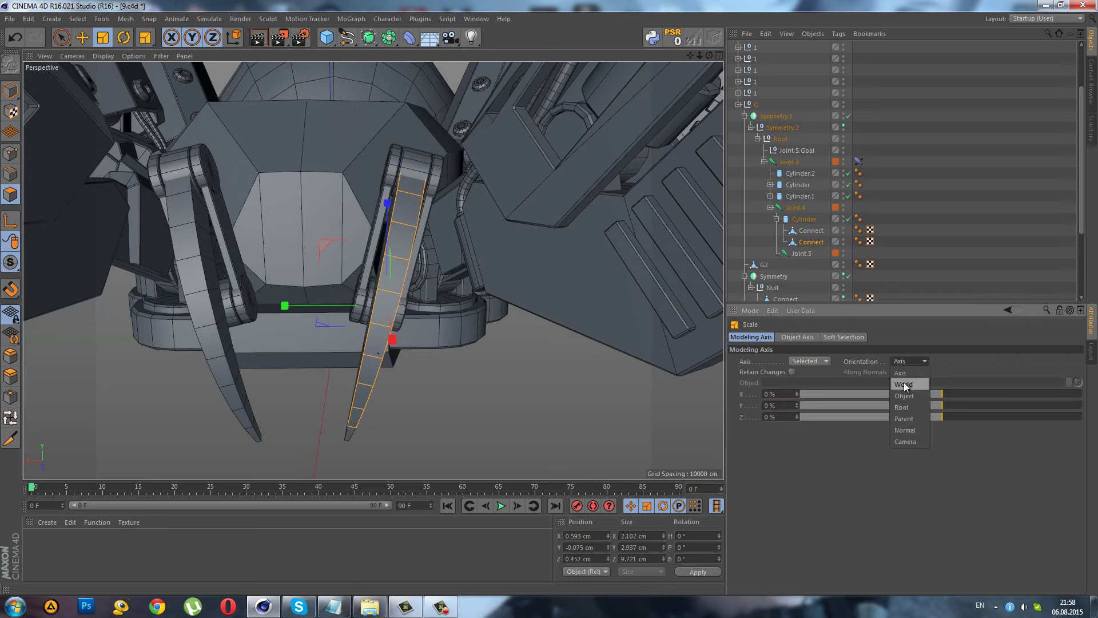
{"action": "left_click", "coordinate": [905, 430]}
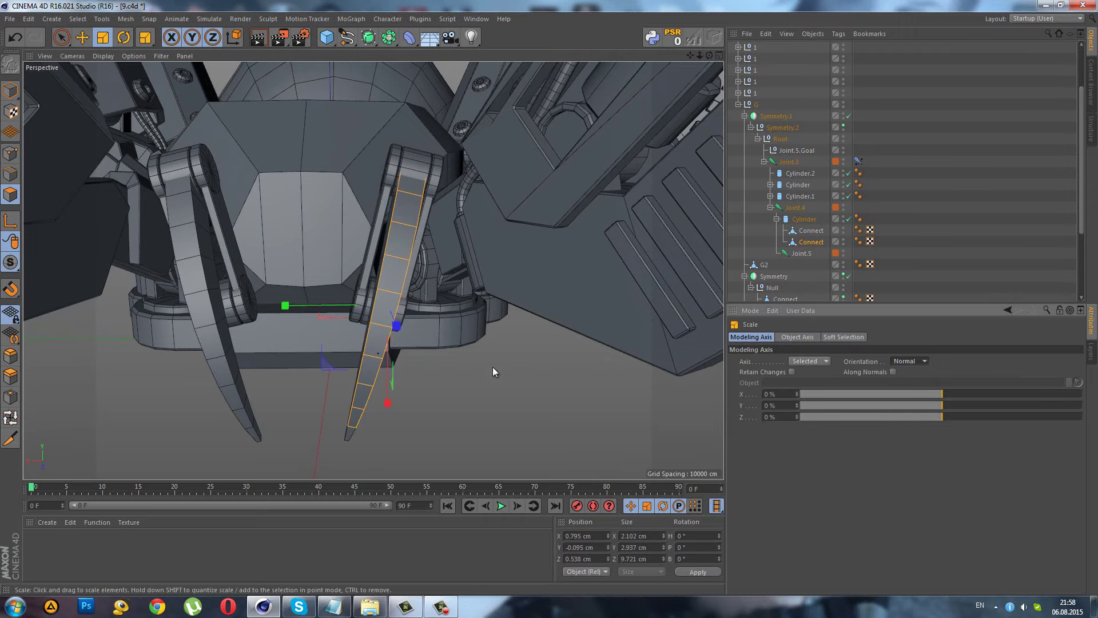
{"action": "left_click_drag", "start_coordinate": [493, 371], "coordinate": [404, 298], "text": "alt"}
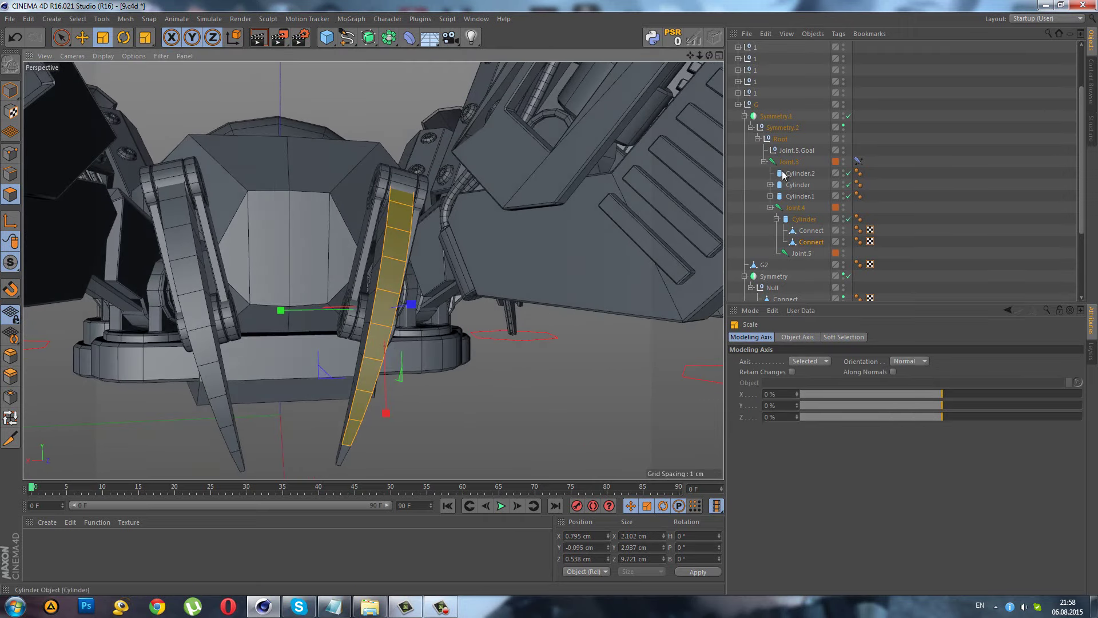
- Reset the Root's bank rotation to 0° and reselect the split strip
{"action": "left_click", "coordinate": [778, 139]}
{"action": "left_click", "coordinate": [909, 385]}
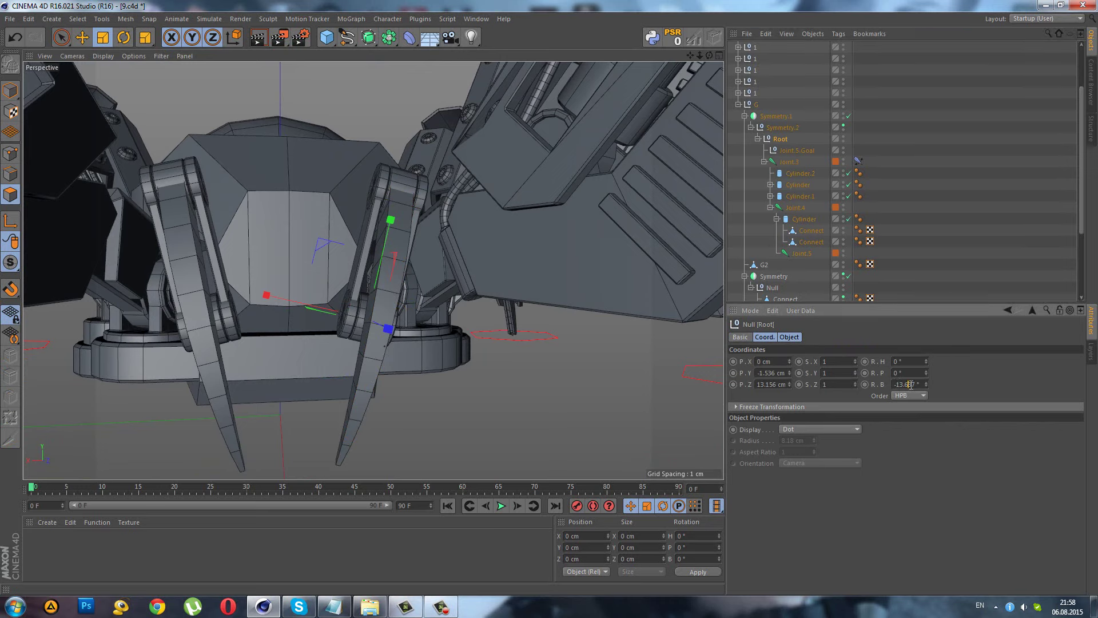
{"action": "key", "text": "Return"}
{"action": "left_click", "coordinate": [804, 241]}
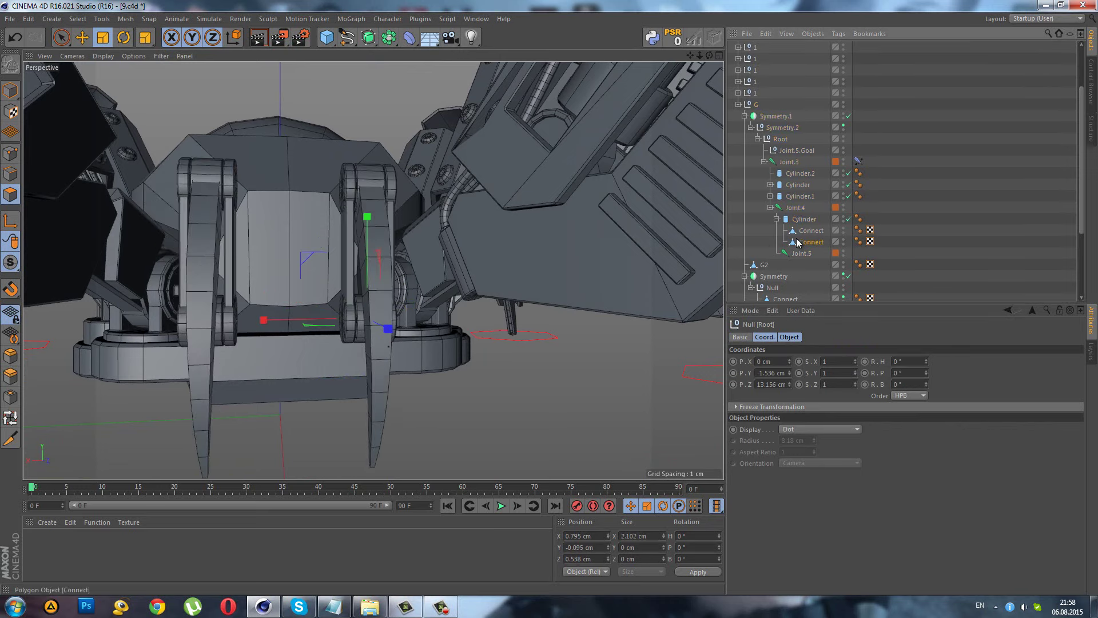
{"action": "scroll", "coordinate": [229, 210], "scroll_direction": "up", "scroll_amount": 2}
{"action": "scroll", "coordinate": [229, 209], "scroll_direction": "up", "scroll_amount": 2}
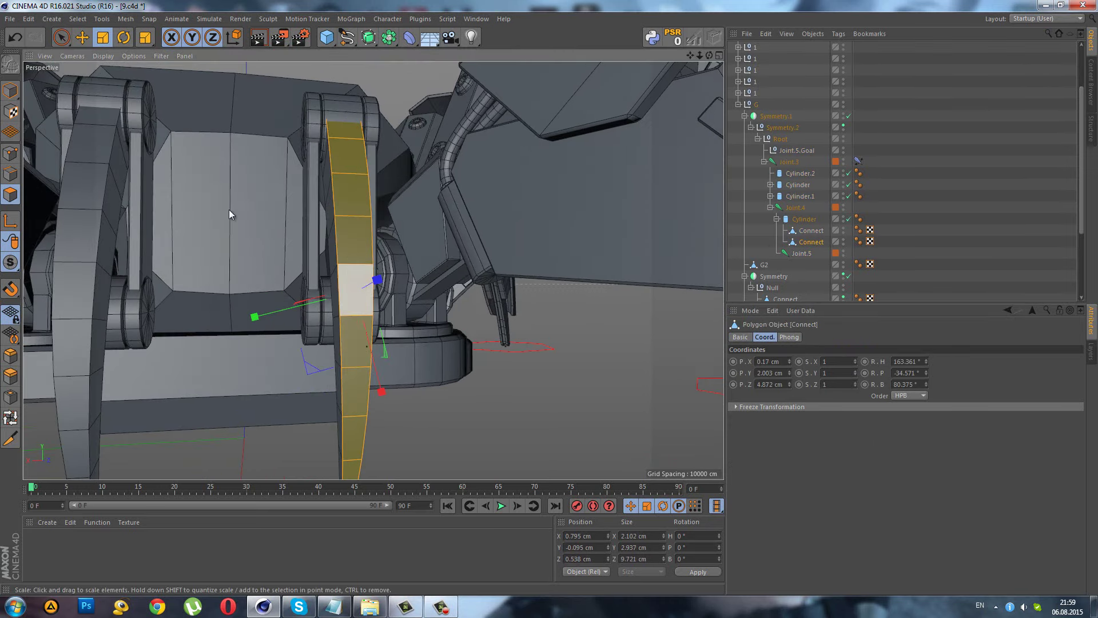
{"action": "left_click", "coordinate": [126, 19]}
{"action": "mouse_move", "coordinate": [136, 125]}
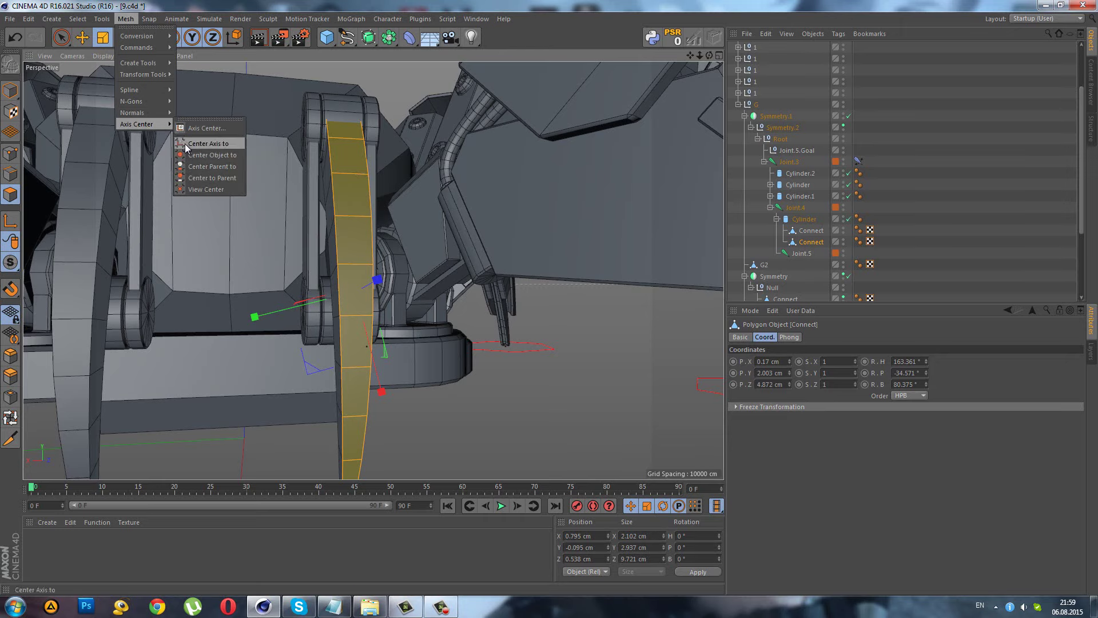
- Centre the strip's axis on its geometry and enlarge the Front view
{"action": "left_click", "coordinate": [185, 144]}
{"action": "mouse_move", "coordinate": [296, 245]}
{"action": "left_mouse_down", "text": "alt"}
{"action": "mouse_move", "coordinate": [392, 266]}
{"action": "mouse_move", "coordinate": [426, 318]}
{"action": "mouse_move", "coordinate": [376, 348]}
{"action": "mouse_move", "coordinate": [352, 331]}
{"action": "mouse_move", "coordinate": [401, 350]}
{"action": "left_mouse_up", "text": "alt"}
{"action": "middle_click", "coordinate": [400, 350]}
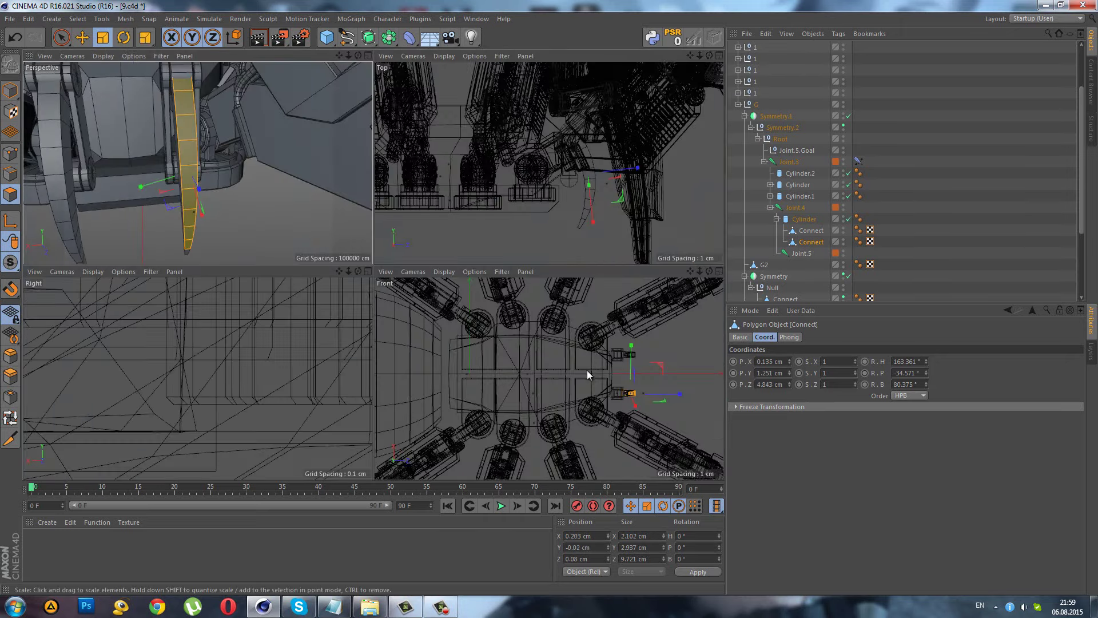
{"action": "middle_click", "coordinate": [644, 393]}
{"action": "scroll", "coordinate": [579, 318], "scroll_direction": "up", "scroll_amount": 3}
{"action": "scroll", "coordinate": [578, 318], "scroll_direction": "up", "scroll_amount": 2}
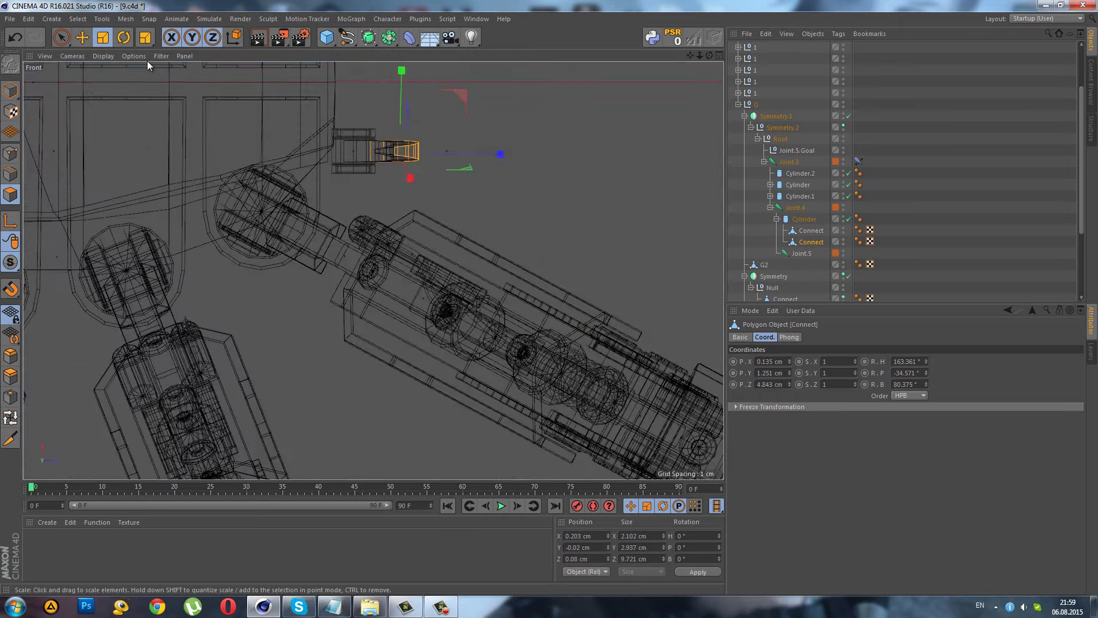
- Rotate the split strip in the Front view, tilting it about -6° in pitch
{"action": "left_click", "coordinate": [127, 37]}
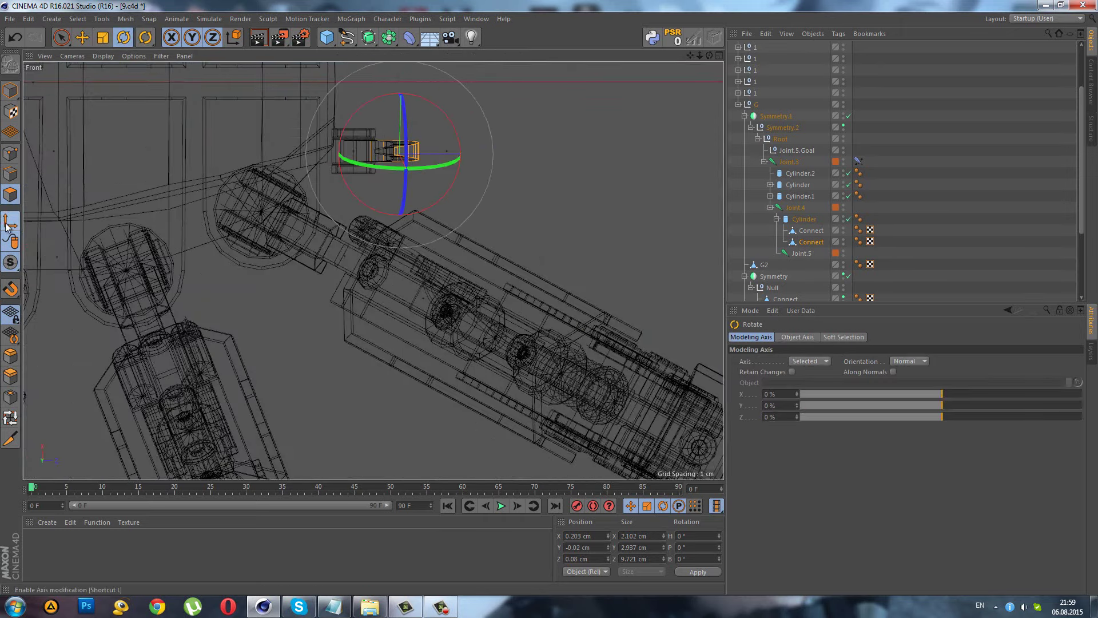
{"action": "scroll", "coordinate": [342, 120], "scroll_direction": "up", "scroll_amount": 2}
{"action": "scroll", "coordinate": [342, 120], "scroll_direction": "up", "scroll_amount": 2}
{"action": "left_click_drag", "start_coordinate": [459, 121], "coordinate": [455, 97]}
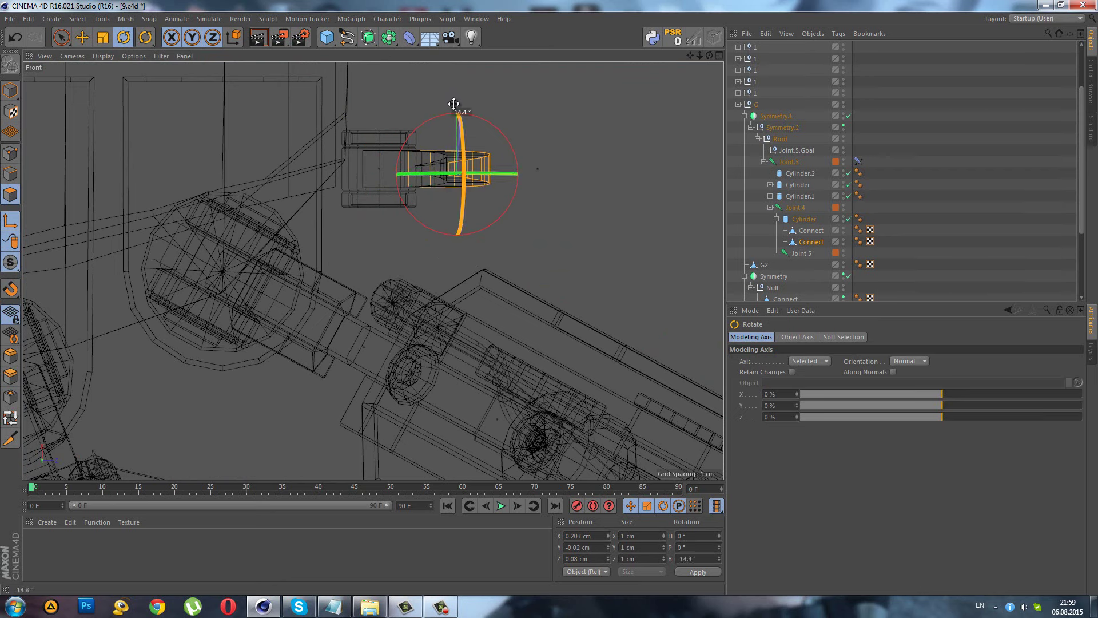
{"action": "mouse_move", "coordinate": [453, 104]}
{"action": "left_mouse_down"}
{"action": "mouse_move", "coordinate": [444, 150]}
{"action": "mouse_move", "coordinate": [416, 175]}
{"action": "left_mouse_up"}
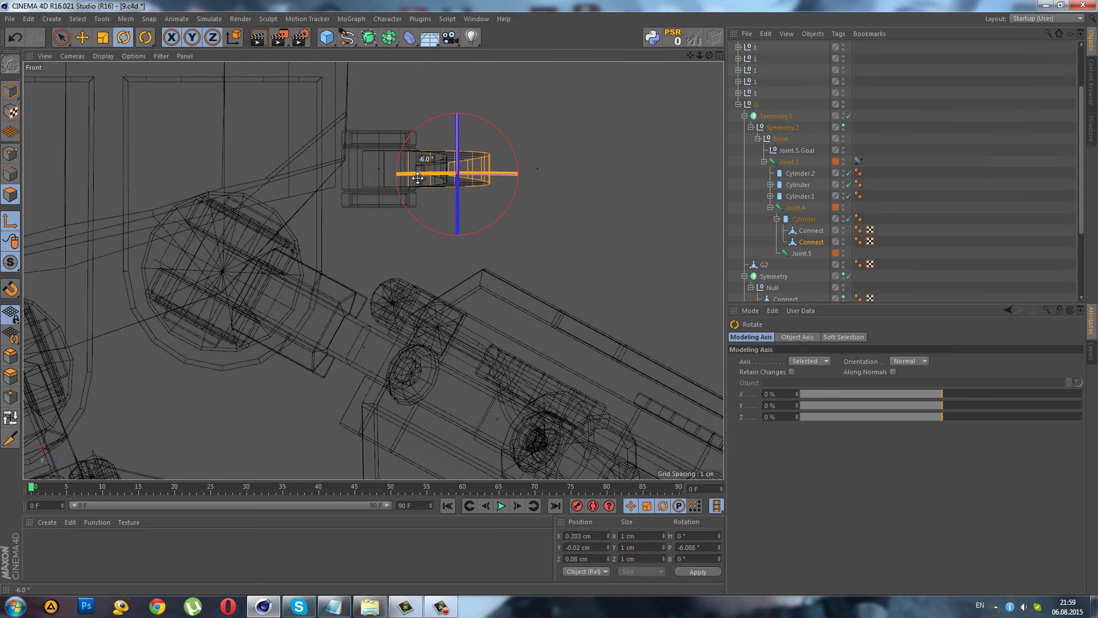
{"action": "middle_click", "coordinate": [340, 142]}
{"action": "middle_click", "coordinate": [225, 103]}
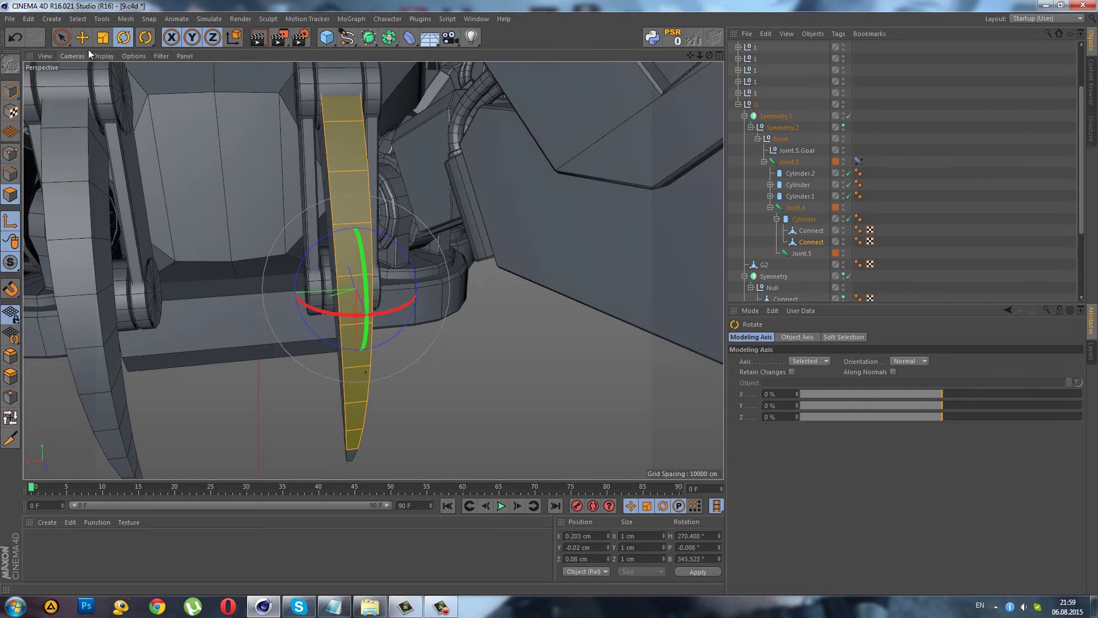
- Scale the claw plate strip up to about 220% and shift it along X
{"action": "left_click", "coordinate": [103, 37]}
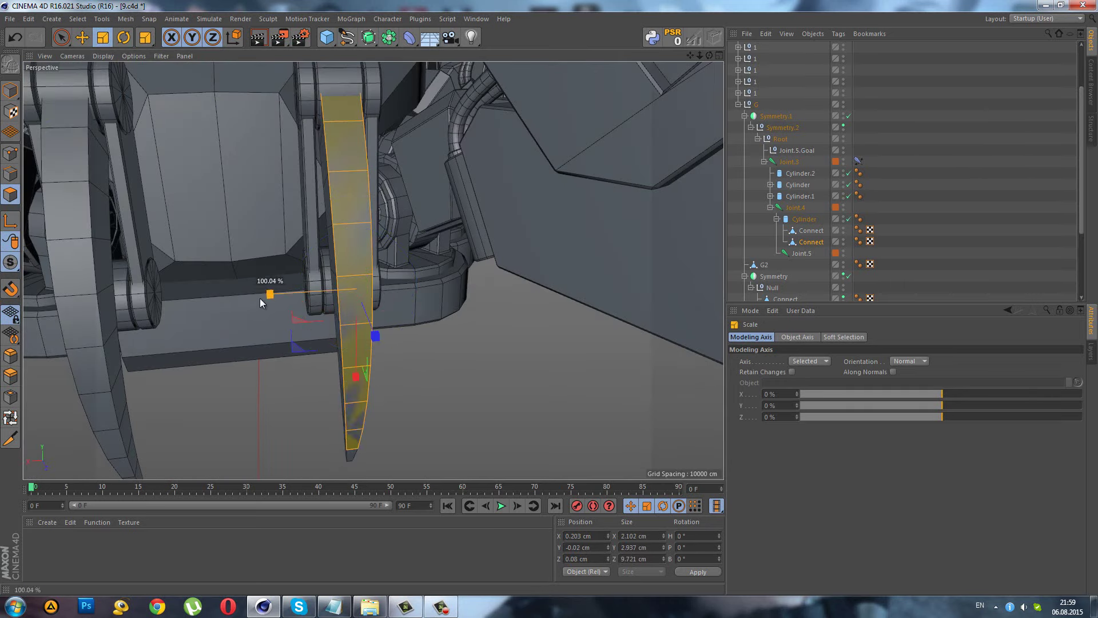
{"action": "left_click_drag", "start_coordinate": [260, 298], "coordinate": [165, 362]}
{"action": "left_click_drag", "start_coordinate": [166, 362], "coordinate": [342, 280], "text": "alt"}
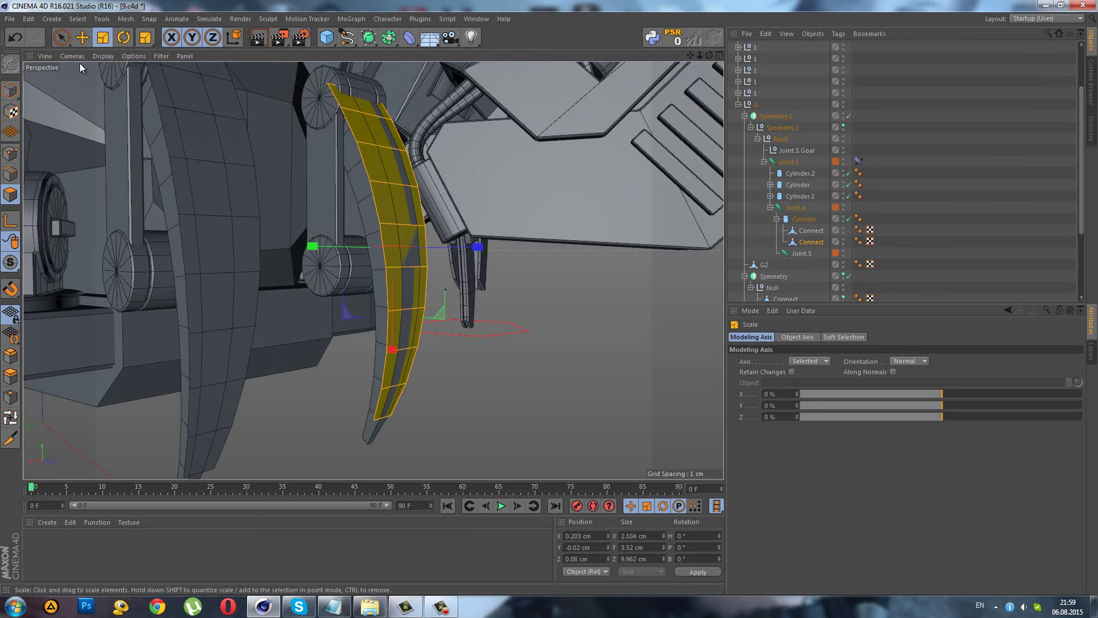
{"action": "key", "text": "9"}
{"action": "left_click_drag", "start_coordinate": [434, 250], "coordinate": [444, 248]}
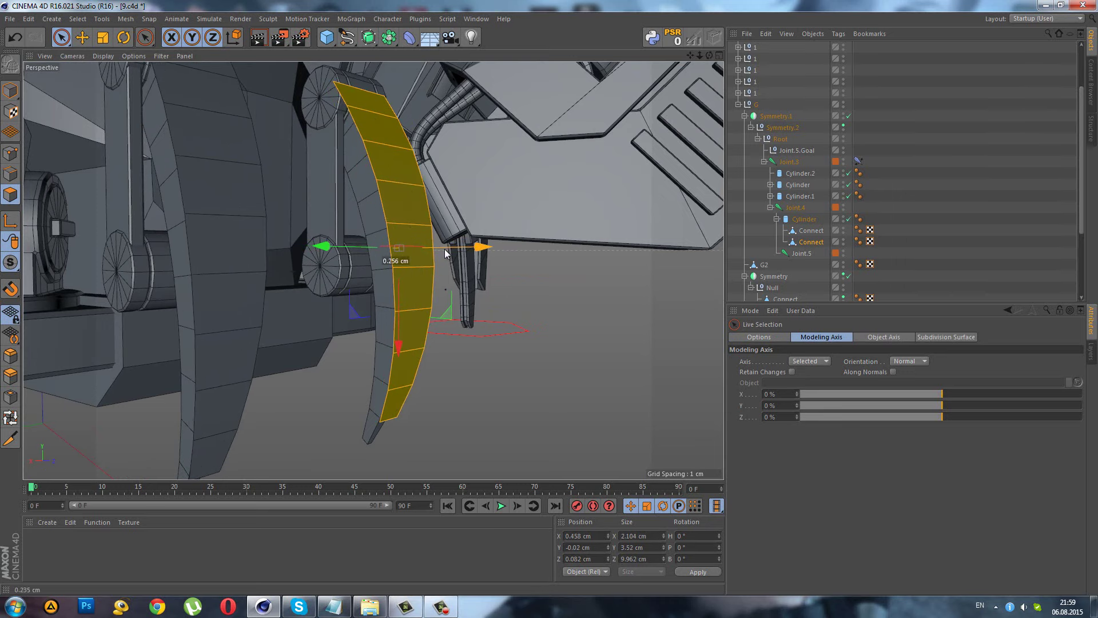
- Extrude the strip to a thickness of about 0.8 cm
{"action": "left_click", "coordinate": [9, 378]}
{"action": "left_click_drag", "start_coordinate": [373, 272], "coordinate": [426, 263], "text": "alt"}
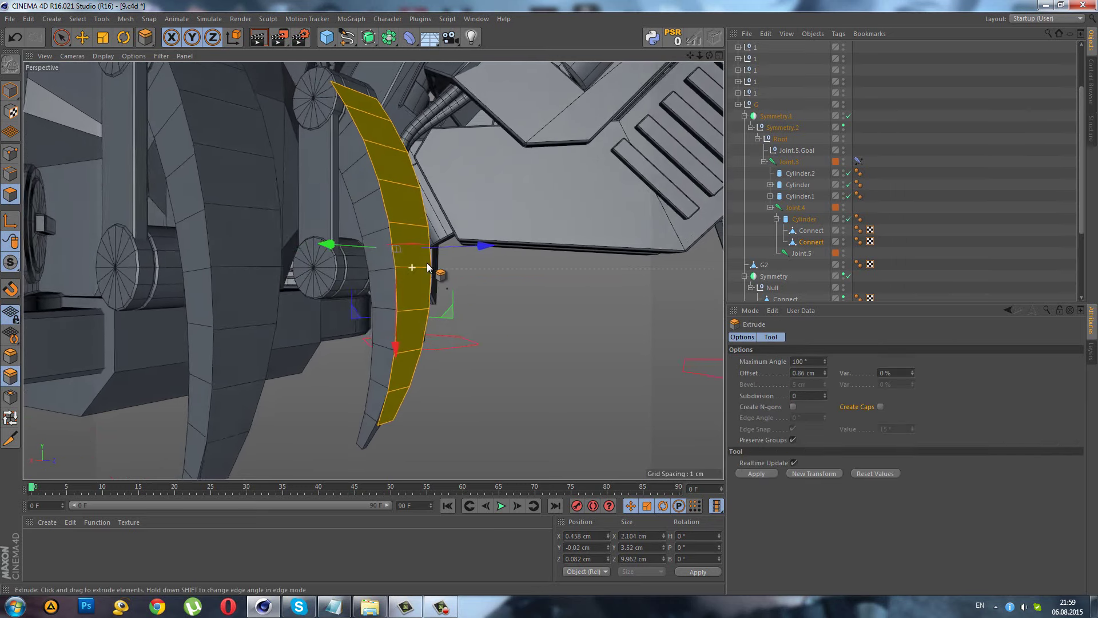
{"action": "left_click_drag", "start_coordinate": [474, 307], "coordinate": [549, 297]}
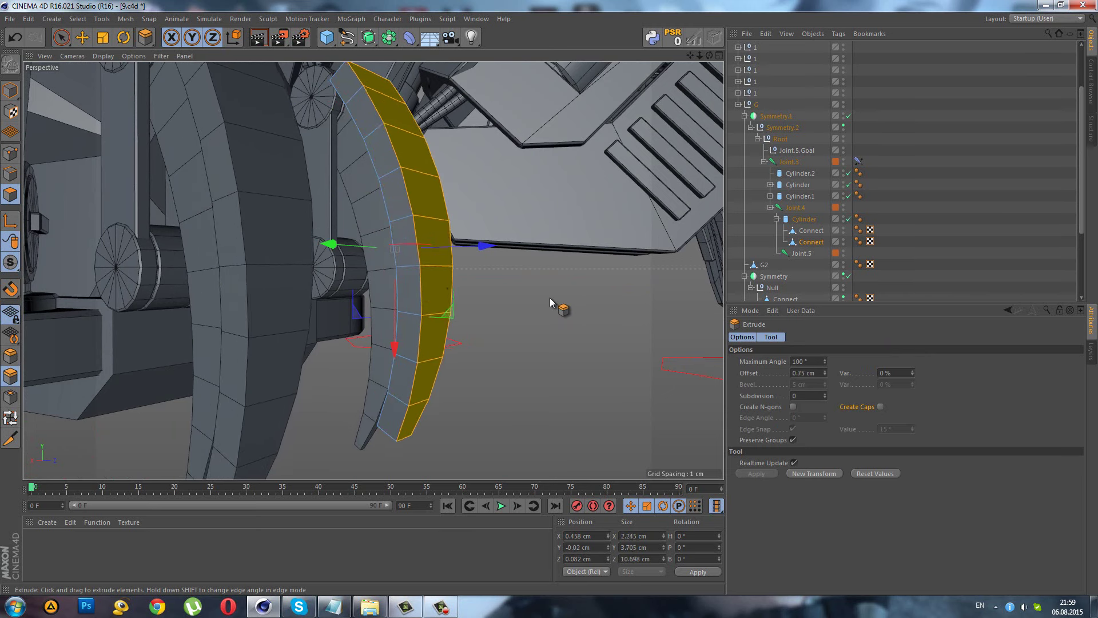
{"action": "left_click_drag", "start_coordinate": [549, 297], "coordinate": [550, 297]}
{"action": "left_click", "coordinate": [103, 38]}
{"action": "mouse_move", "coordinate": [320, 171]}
{"action": "left_mouse_down", "text": "alt"}
{"action": "mouse_move", "coordinate": [328, 180]}
{"action": "mouse_move", "coordinate": [274, 214]}
{"action": "left_mouse_up", "text": "alt"}
- Bank the claw plate about -15.5° in the Top view, then undo it
{"action": "left_click_drag", "start_coordinate": [338, 288], "coordinate": [358, 341], "text": "alt"}
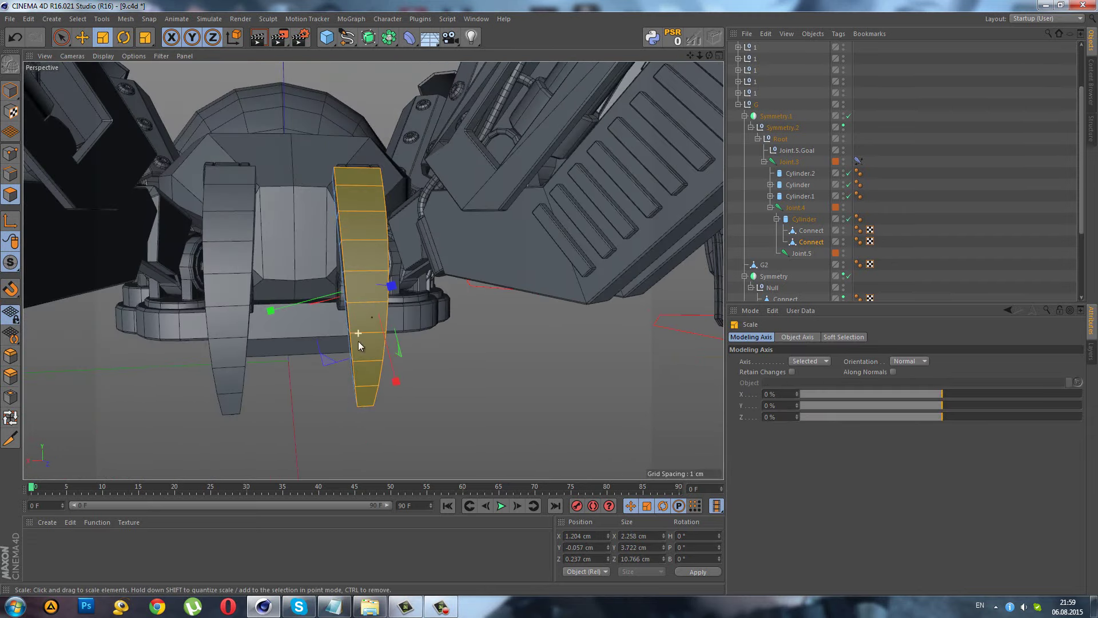
{"action": "scroll", "coordinate": [373, 279], "scroll_direction": "up", "scroll_amount": 2}
{"action": "left_click", "coordinate": [124, 38]}
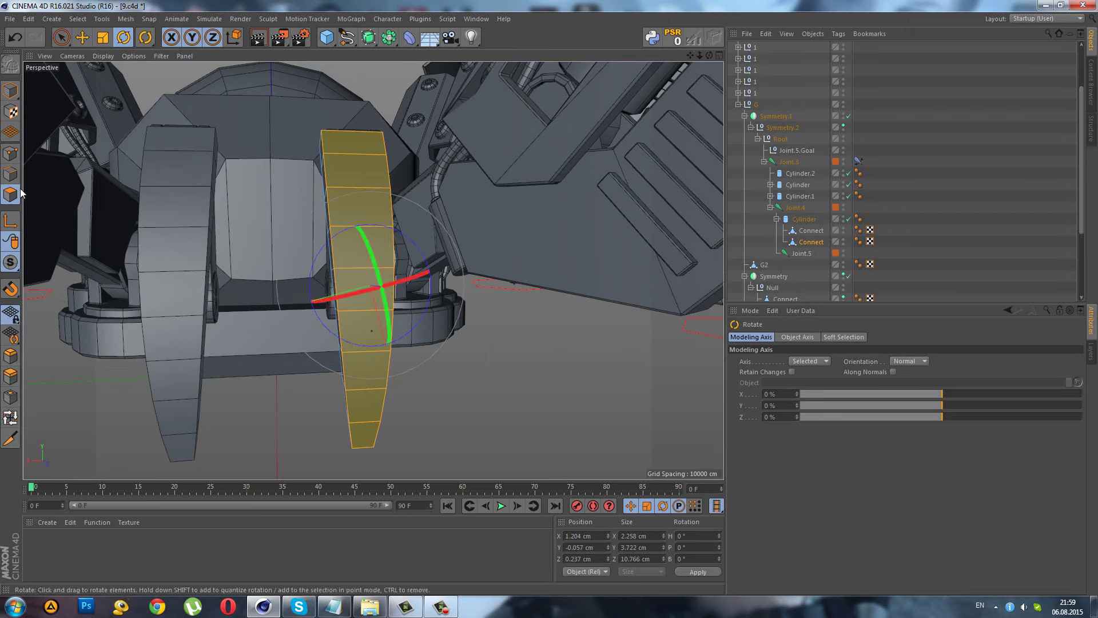
{"action": "middle_click", "coordinate": [263, 232]}
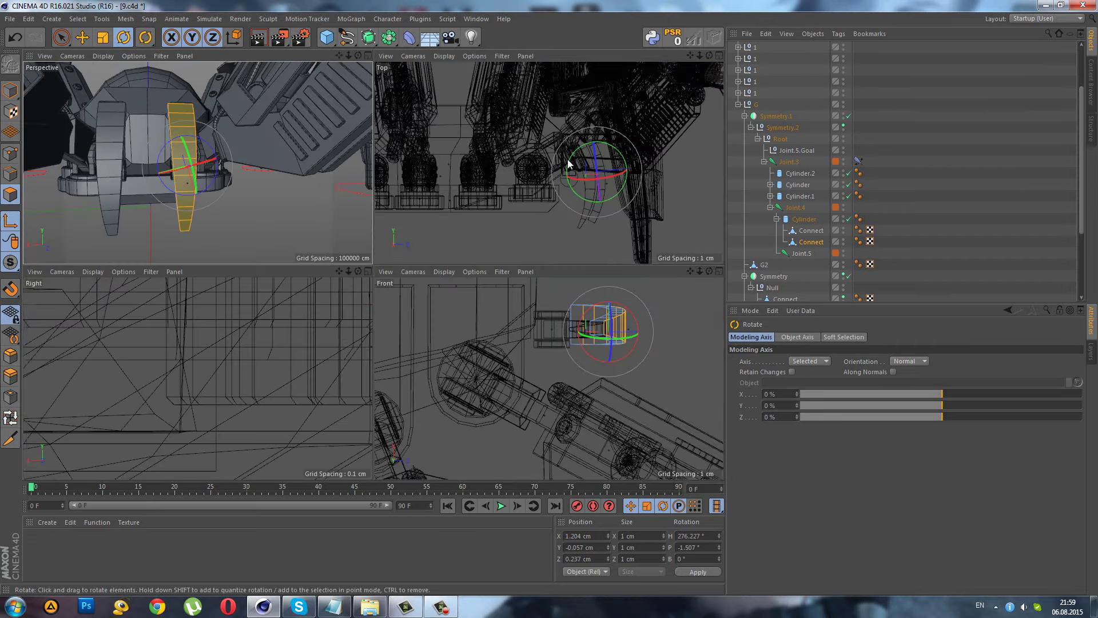
{"action": "middle_click", "coordinate": [519, 150]}
{"action": "mouse_move", "coordinate": [473, 273]}
{"action": "left_mouse_down"}
{"action": "mouse_move", "coordinate": [474, 250]}
{"action": "mouse_move", "coordinate": [502, 240]}
{"action": "left_mouse_up"}
{"action": "key", "text": "ctrl+z"}
- Try scaling the plate, undo it, and restore the strip selection
{"action": "middle_click", "coordinate": [502, 240]}
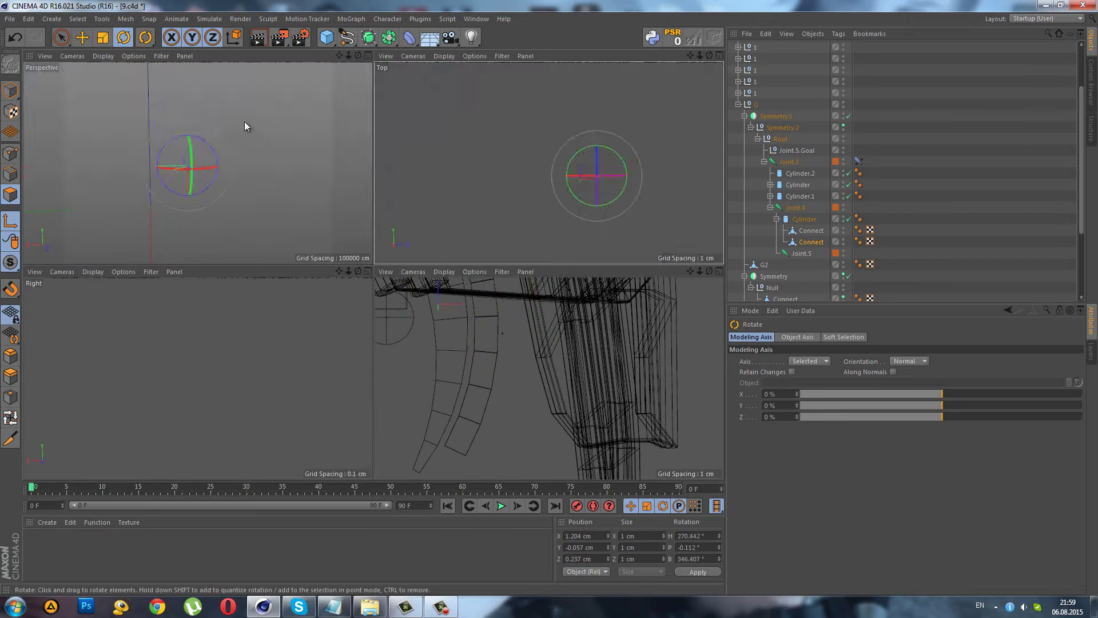
{"action": "middle_click", "coordinate": [221, 210]}
{"action": "left_click_drag", "start_coordinate": [320, 241], "coordinate": [445, 237], "text": "alt"}
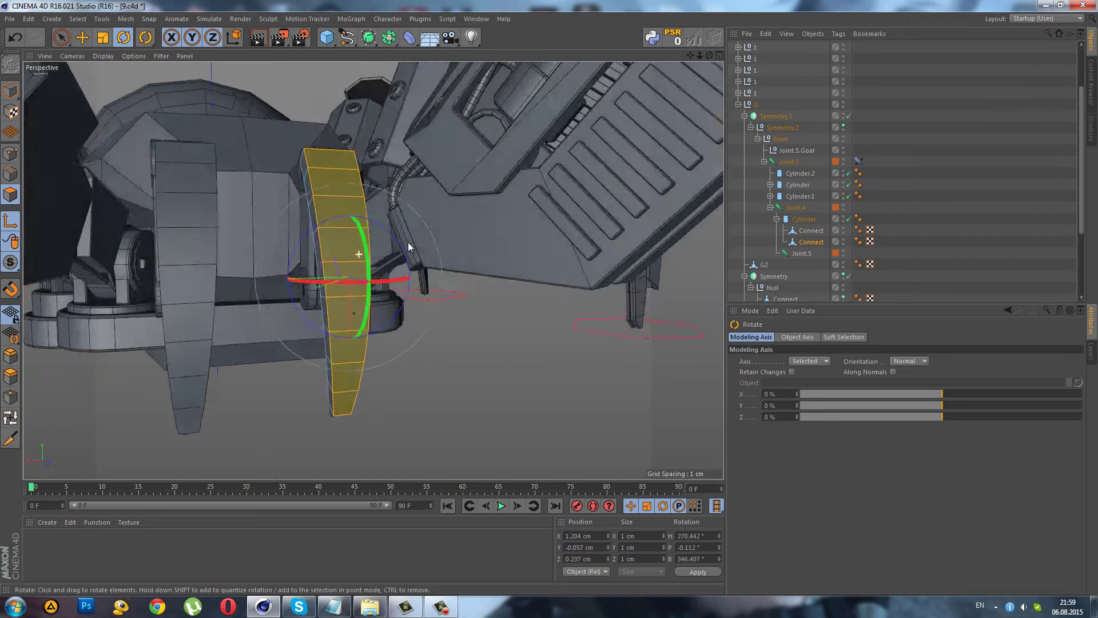
{"action": "scroll", "coordinate": [375, 276], "scroll_direction": "up", "scroll_amount": 3}
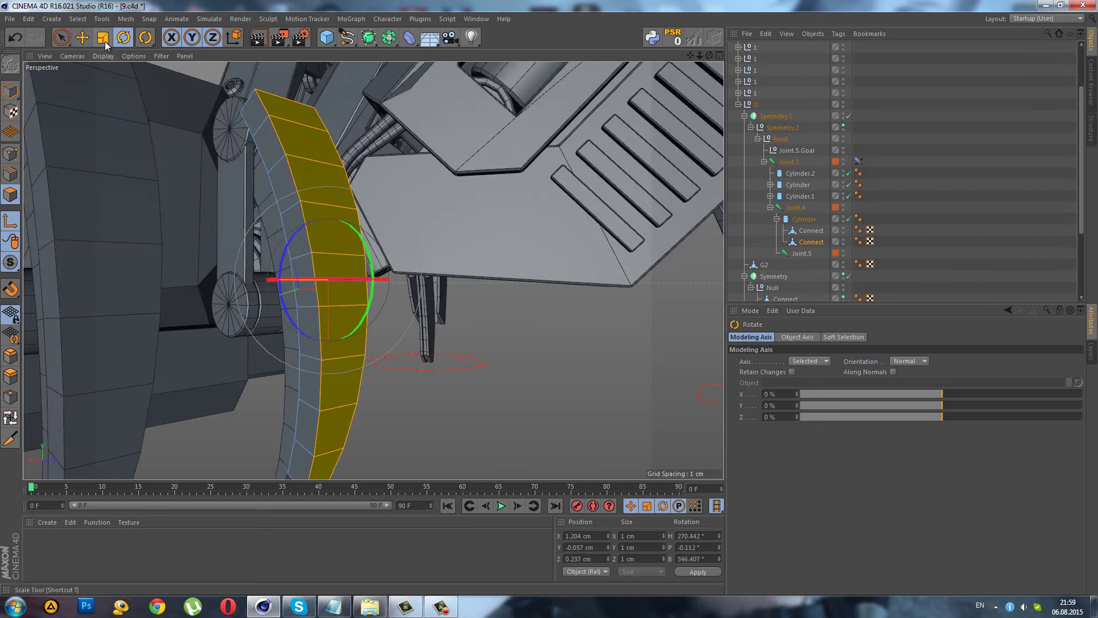
{"action": "key", "text": "t"}
{"action": "scroll", "coordinate": [271, 279], "scroll_direction": "up", "scroll_amount": 3}
{"action": "mouse_move", "coordinate": [271, 279]}
{"action": "left_mouse_down"}
{"action": "mouse_move", "coordinate": [245, 262]}
{"action": "mouse_move", "coordinate": [312, 244]}
{"action": "left_mouse_up"}
{"action": "key", "text": "ctrl+z"}
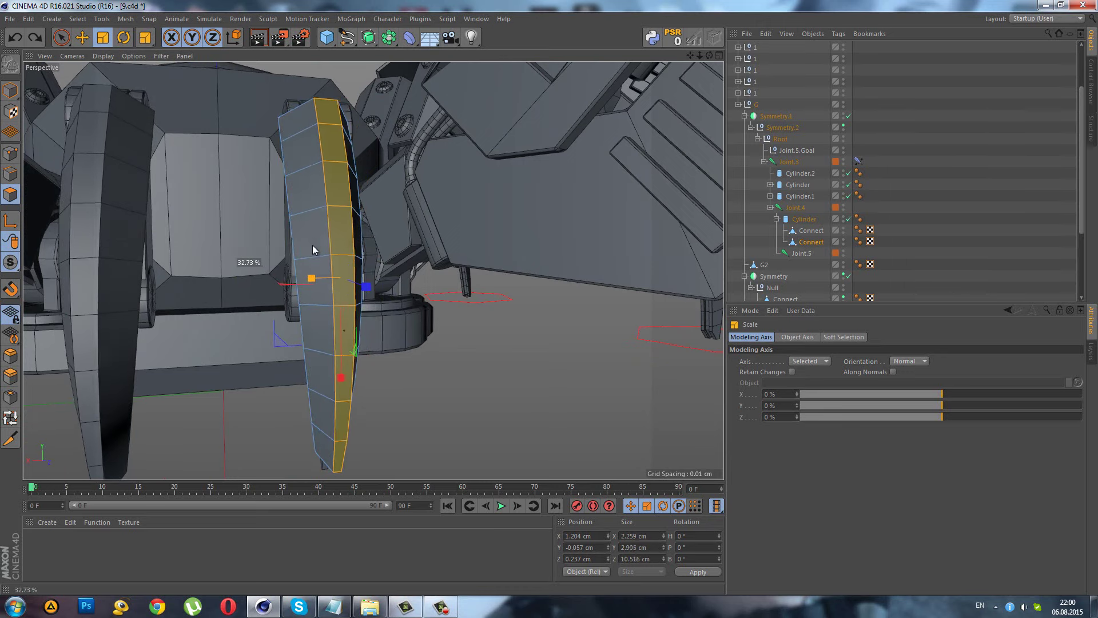
{"action": "left_click", "coordinate": [881, 267]}
{"action": "mouse_move", "coordinate": [342, 201]}
{"action": "left_mouse_down", "text": "alt"}
{"action": "mouse_move", "coordinate": [327, 339]}
{"action": "mouse_move", "coordinate": [296, 404]}
{"action": "left_mouse_up", "text": "alt"}
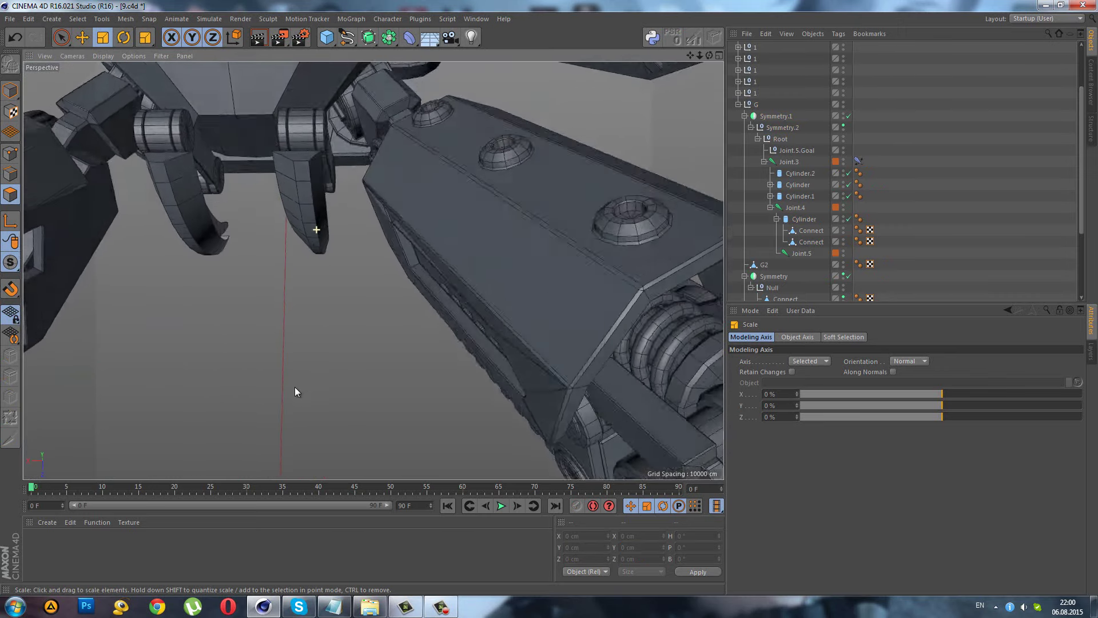
{"action": "key", "text": "ctrl+z"}
{"action": "mouse_move", "coordinate": [309, 223]}
{"action": "left_mouse_down", "text": "alt"}
{"action": "mouse_move", "coordinate": [308, 187]}
{"action": "mouse_move", "coordinate": [361, 220]}
{"action": "left_mouse_up", "text": "alt"}
- In the Front view, raise the plate's points about 0.2 cm and squash them to 3.24 cm Size Y
{"action": "middle_click", "coordinate": [481, 220]}
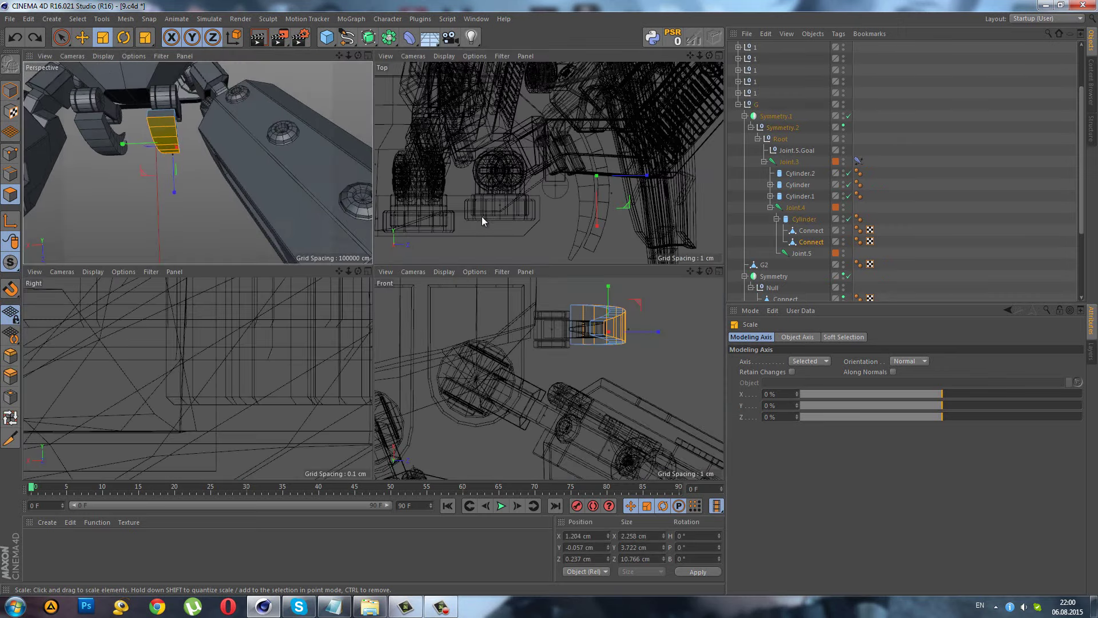
{"action": "middle_click", "coordinate": [615, 331]}
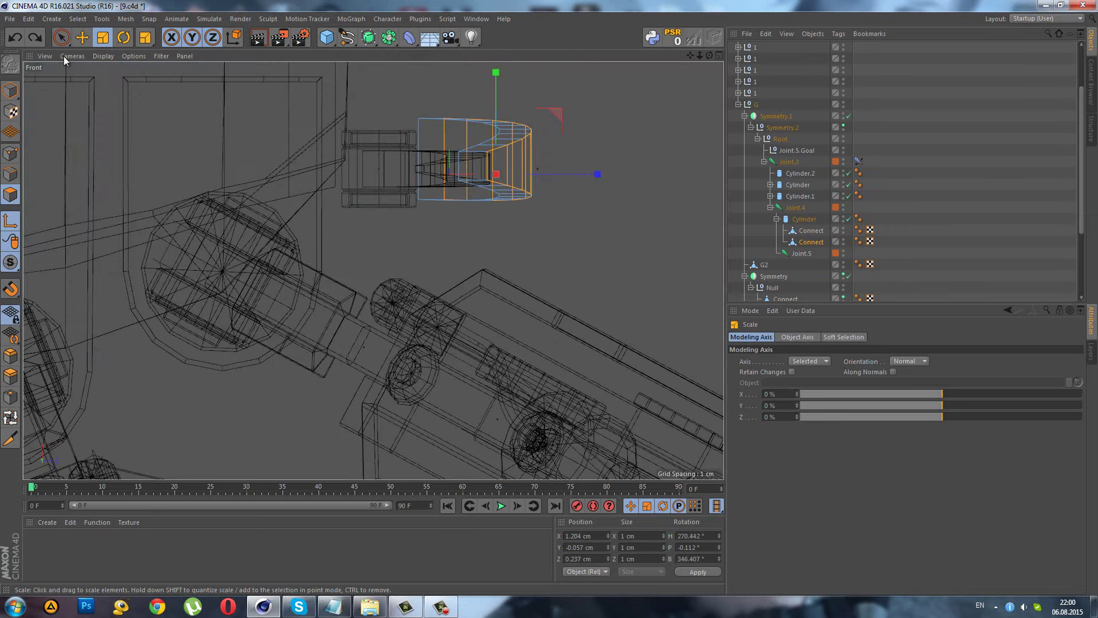
{"action": "left_click", "coordinate": [61, 37]}
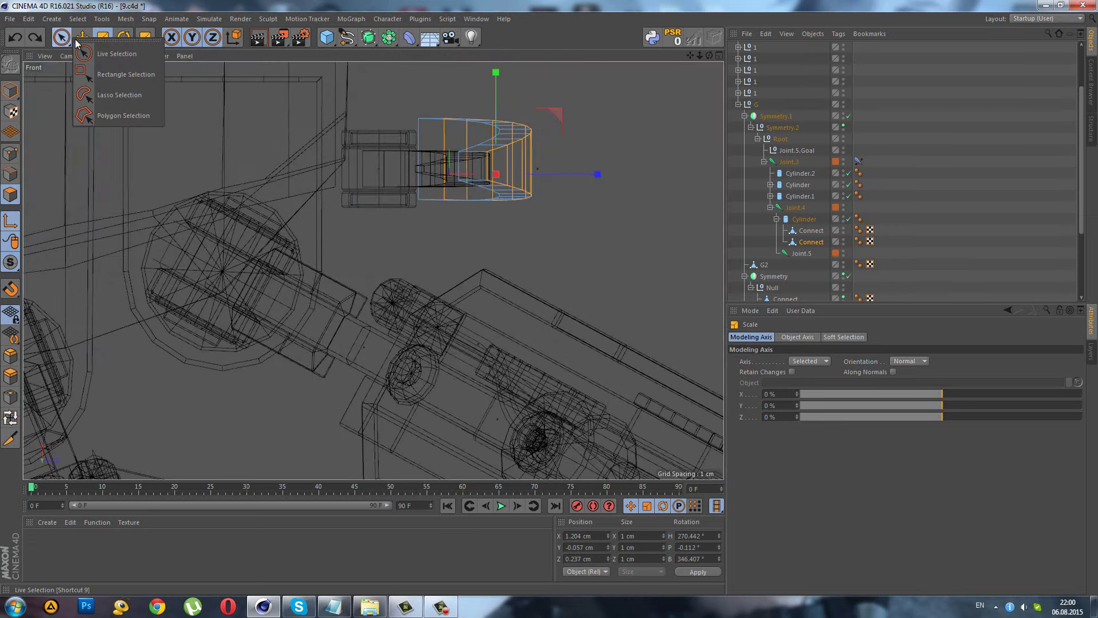
{"action": "left_click", "coordinate": [104, 68]}
{"action": "scroll", "coordinate": [496, 98], "scroll_direction": "up", "scroll_amount": 2}
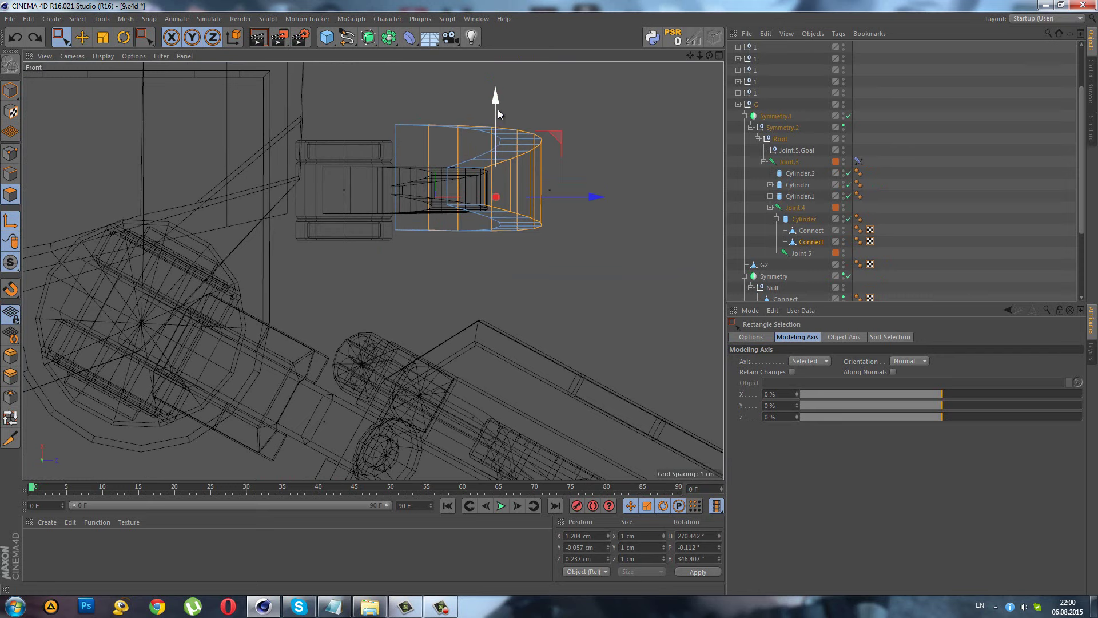
{"action": "left_click_drag", "start_coordinate": [498, 110], "coordinate": [498, 99]}
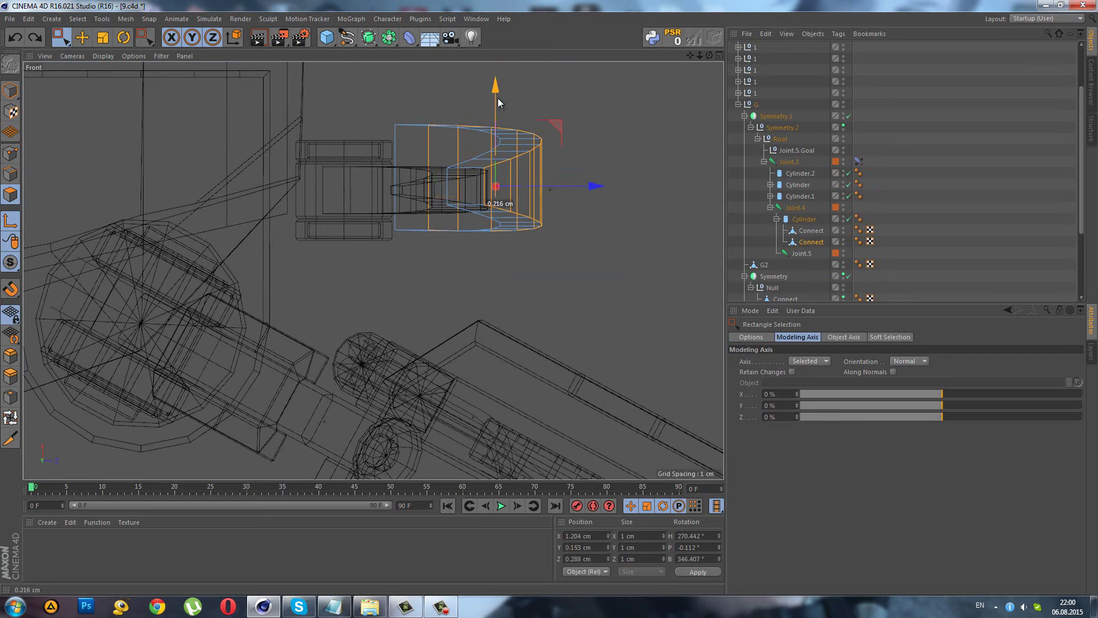
{"action": "left_click", "coordinate": [103, 37]}
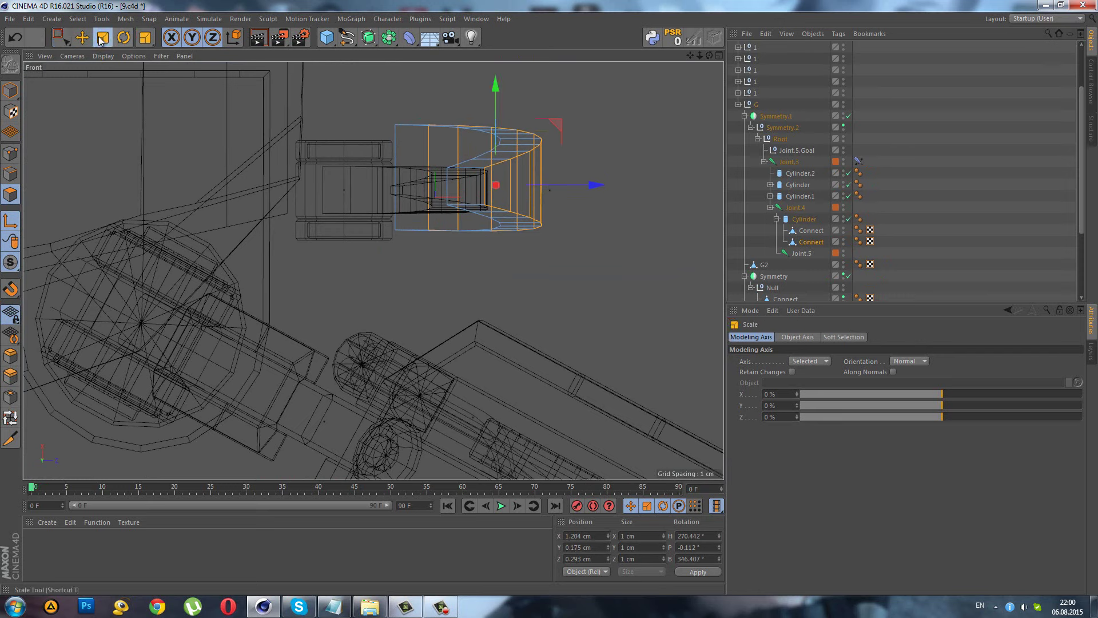
{"action": "left_click_drag", "start_coordinate": [484, 97], "coordinate": [469, 101]}
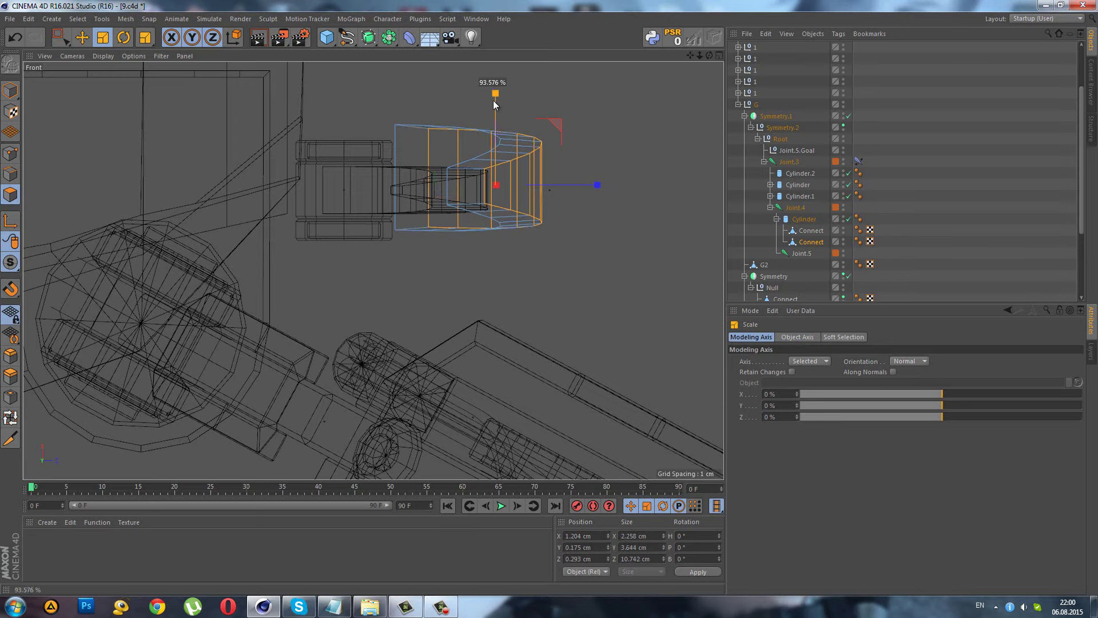
- Shrink the selected yellow claw polygons slightly in the enlarged Perspective view
{"action": "middle_click", "coordinate": [334, 120]}
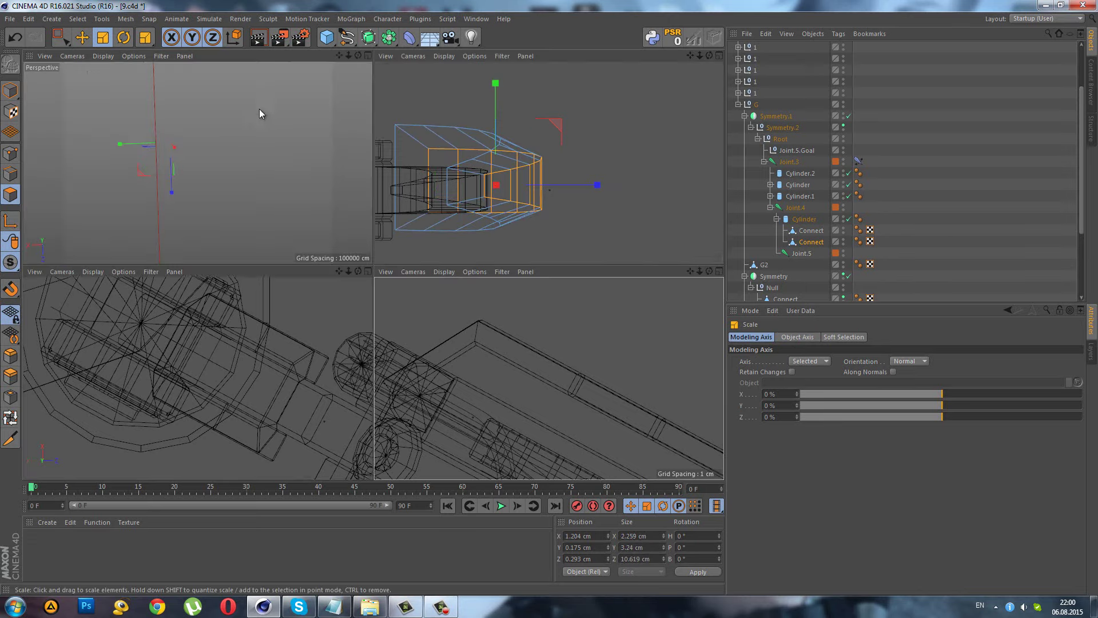
{"action": "middle_click", "coordinate": [260, 109]}
{"action": "mouse_move", "coordinate": [261, 153]}
{"action": "left_mouse_down", "text": "alt"}
{"action": "mouse_move", "coordinate": [338, 174]}
{"action": "mouse_move", "coordinate": [342, 91]}
{"action": "left_mouse_up", "text": "alt"}
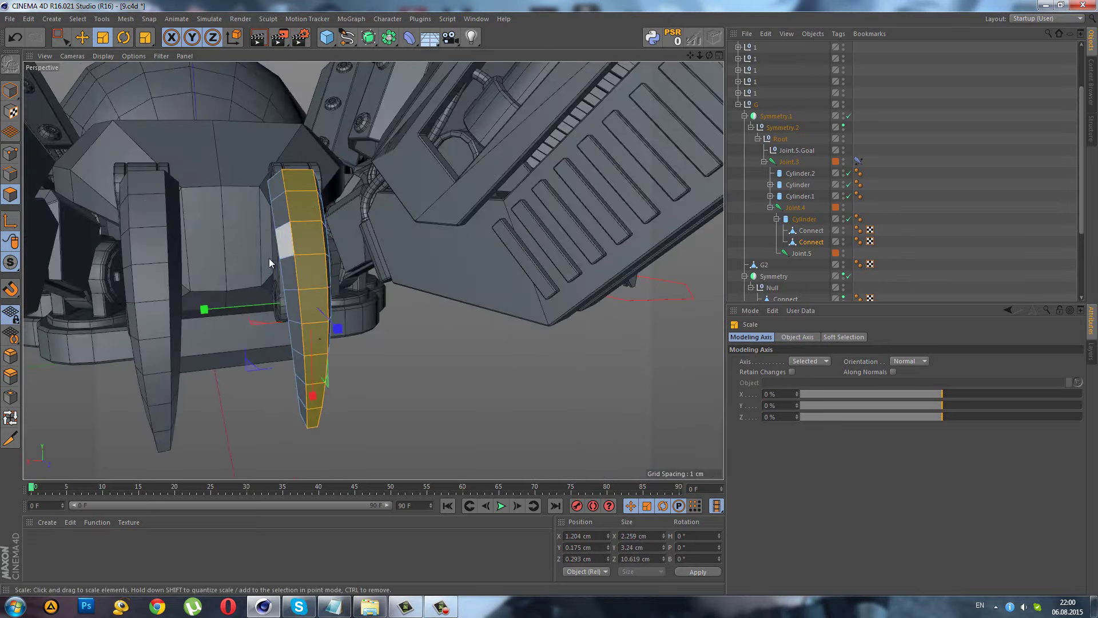
{"action": "left_click_drag", "start_coordinate": [264, 300], "coordinate": [280, 306]}
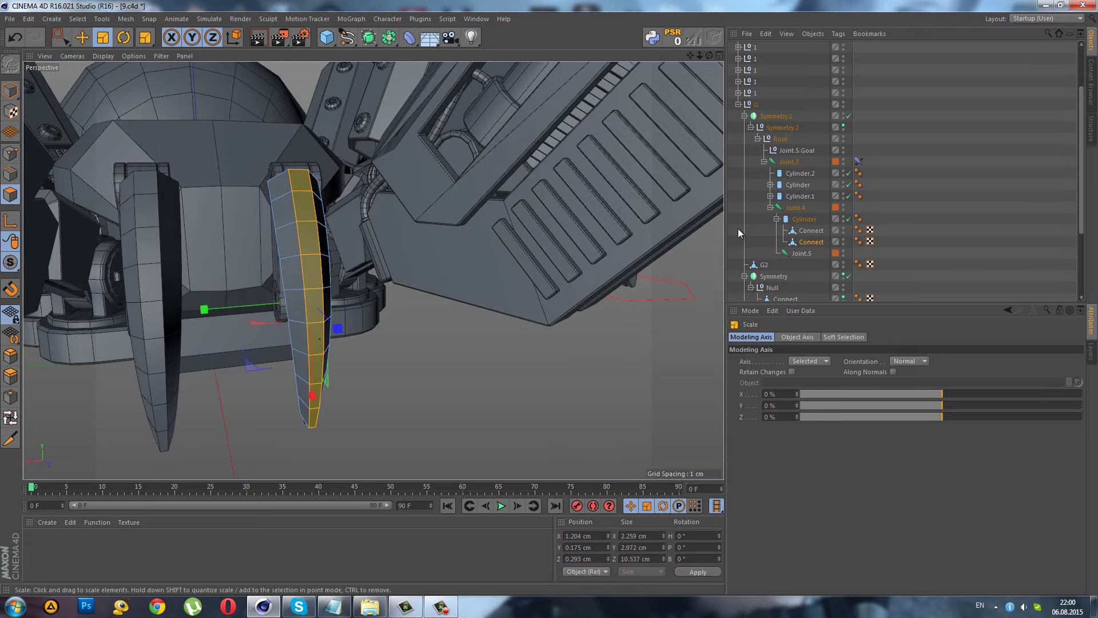
{"action": "left_click", "coordinate": [908, 212]}
{"action": "mouse_move", "coordinate": [280, 235]}
{"action": "left_mouse_down", "text": "alt"}
{"action": "mouse_move", "coordinate": [285, 312]}
{"action": "mouse_move", "coordinate": [320, 286]}
{"action": "left_mouse_up", "text": "alt"}
{"action": "key", "text": "ctrl+z"}
- Nudge the selected polygons up slightly and inspect the claw tip from below
{"action": "left_click", "coordinate": [57, 37]}
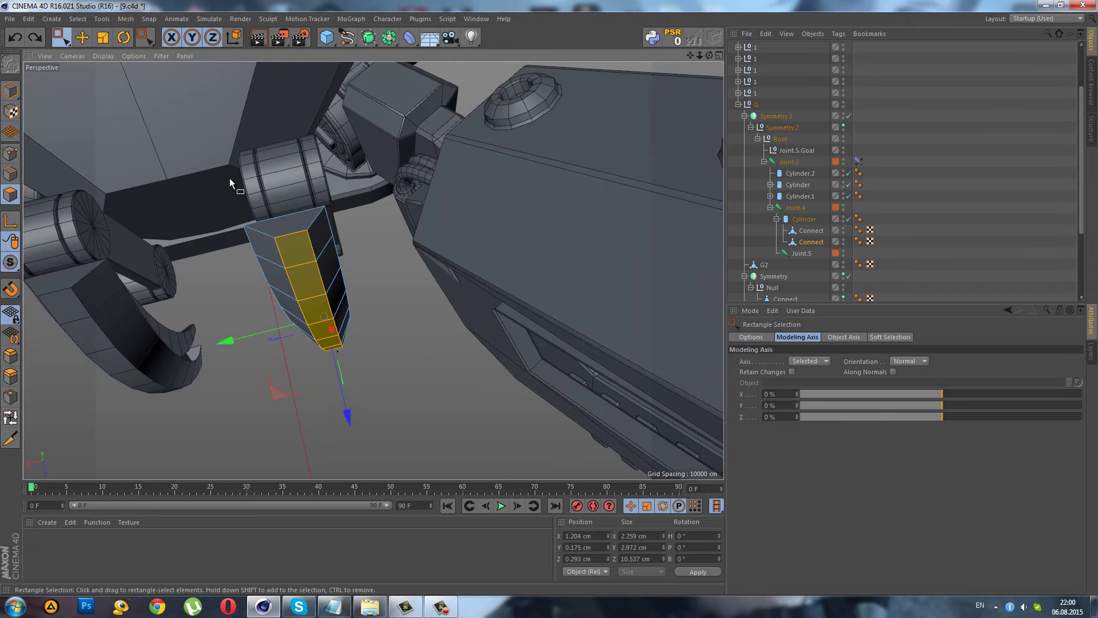
{"action": "left_click_drag", "start_coordinate": [229, 177], "coordinate": [210, 215], "text": "alt"}
{"action": "left_click_drag", "start_coordinate": [235, 286], "coordinate": [238, 286]}
{"action": "mouse_move", "coordinate": [237, 286]}
{"action": "left_mouse_down", "text": "alt"}
{"action": "mouse_move", "coordinate": [302, 211]}
{"action": "mouse_move", "coordinate": [143, 179]}
{"action": "left_mouse_up", "text": "alt"}
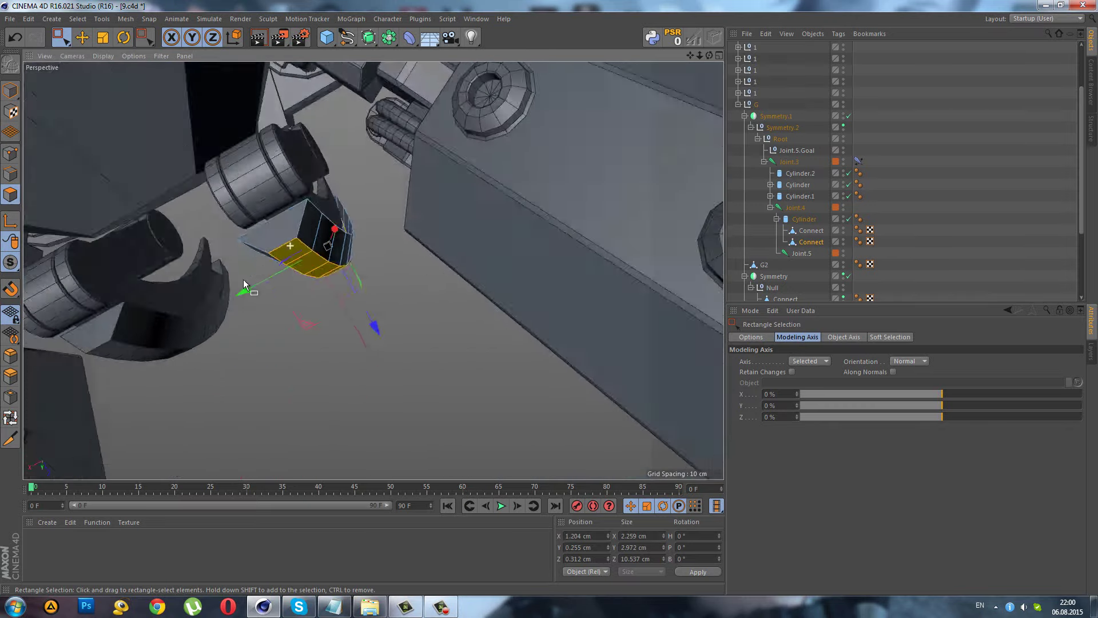
- Clear the polygon selection and return to Model mode with the four-view layout
{"action": "left_click_drag", "start_coordinate": [56, 38], "coordinate": [103, 49]}
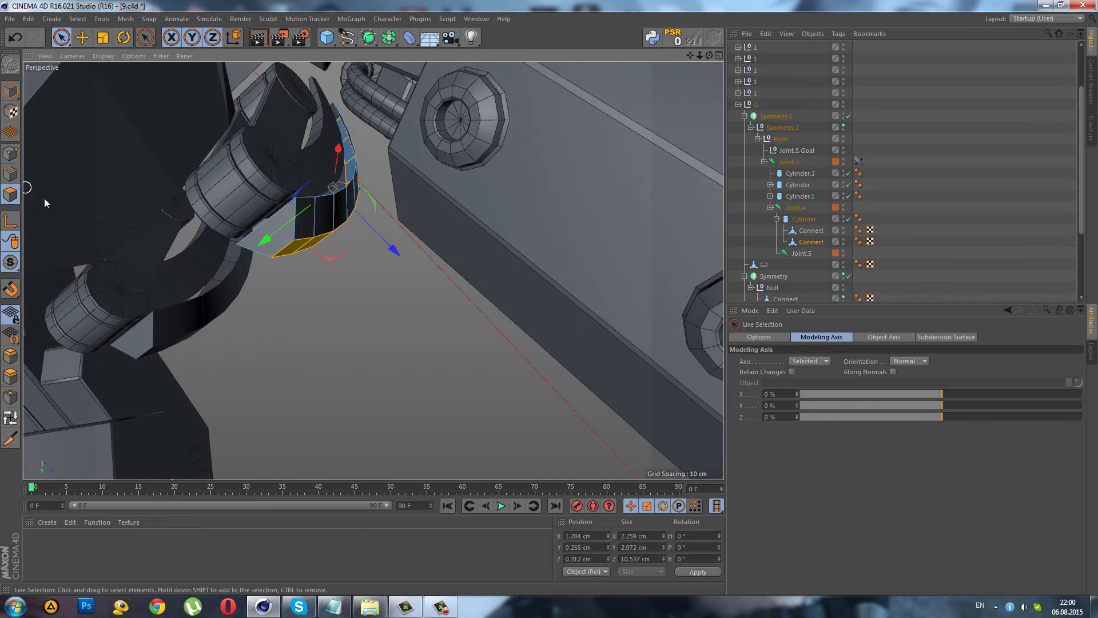
{"action": "left_click", "coordinate": [241, 229]}
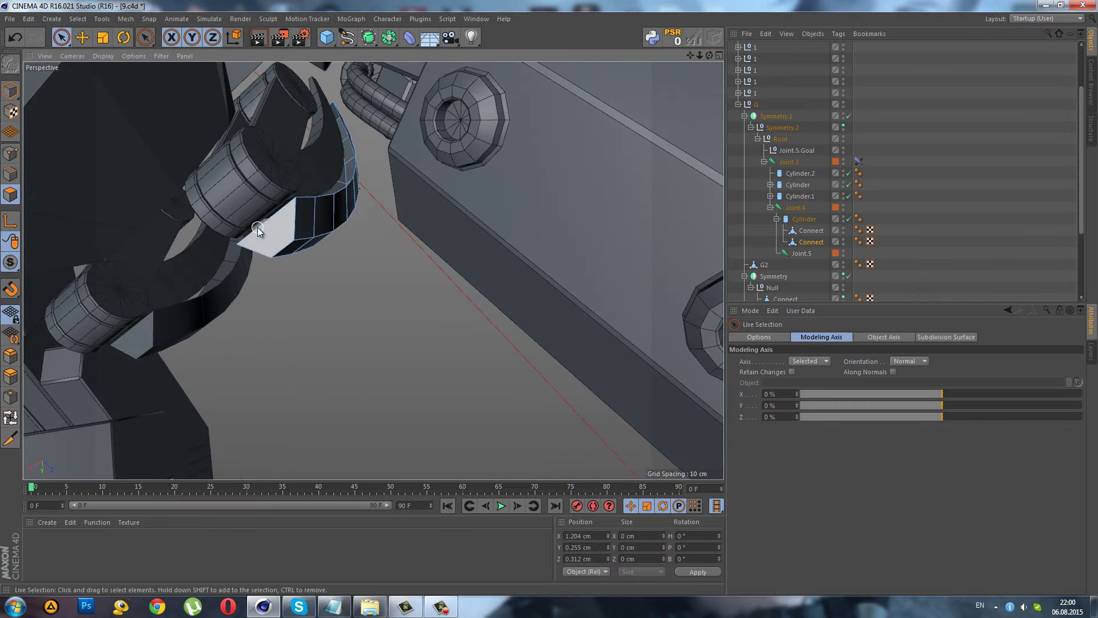
{"action": "left_click", "coordinate": [267, 253]}
{"action": "mouse_move", "coordinate": [346, 252]}
{"action": "left_mouse_down", "text": "alt"}
{"action": "mouse_move", "coordinate": [203, 76]}
{"action": "mouse_move", "coordinate": [235, 73]}
{"action": "mouse_move", "coordinate": [549, 297]}
{"action": "left_mouse_up", "text": "alt"}
{"action": "left_click", "coordinate": [238, 331]}
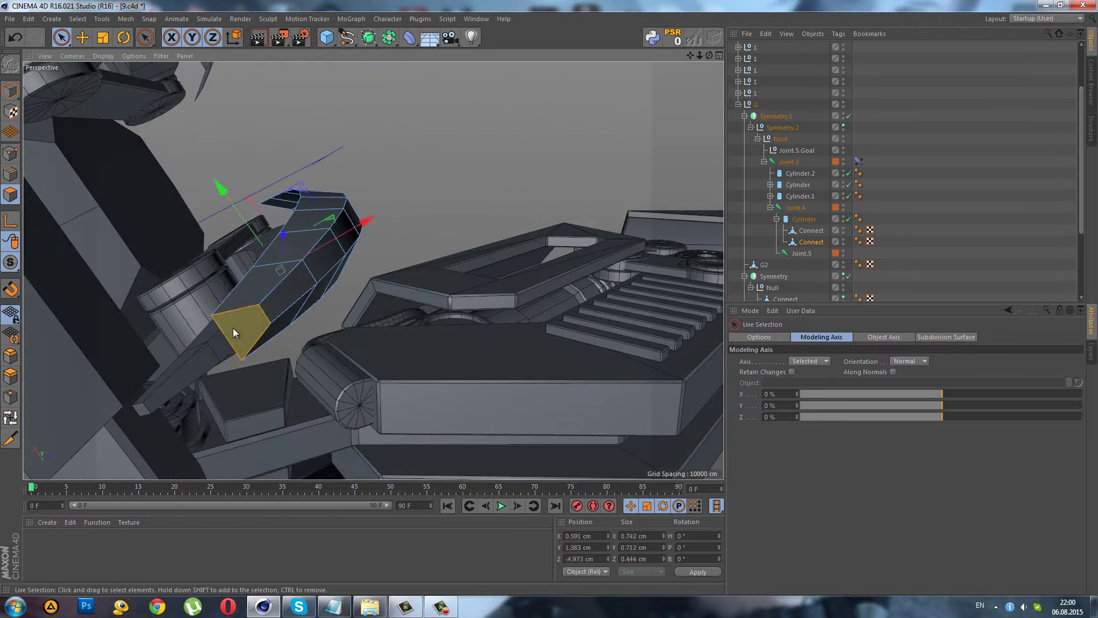
{"action": "left_click", "coordinate": [213, 359]}
{"action": "mouse_move", "coordinate": [213, 359]}
{"action": "left_mouse_down", "text": "alt"}
{"action": "mouse_move", "coordinate": [253, 340]}
{"action": "mouse_move", "coordinate": [264, 430]}
{"action": "mouse_move", "coordinate": [294, 415]}
{"action": "mouse_move", "coordinate": [229, 223]}
{"action": "mouse_move", "coordinate": [180, 271]}
{"action": "mouse_move", "coordinate": [195, 286]}
{"action": "mouse_move", "coordinate": [133, 359]}
{"action": "mouse_move", "coordinate": [146, 351]}
{"action": "mouse_move", "coordinate": [132, 323]}
{"action": "left_mouse_up", "text": "alt"}
{"action": "left_click", "coordinate": [9, 90]}
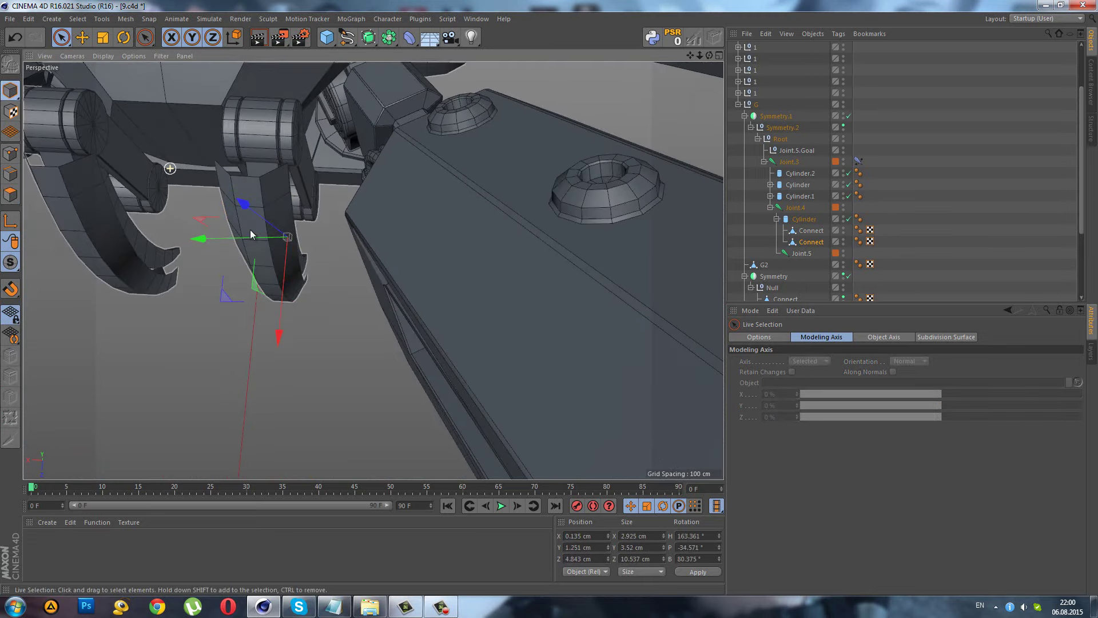
{"action": "middle_click", "coordinate": [249, 229]}
- Nudge the claw plate slightly upward in the maximised Front view
{"action": "middle_click", "coordinate": [554, 360]}
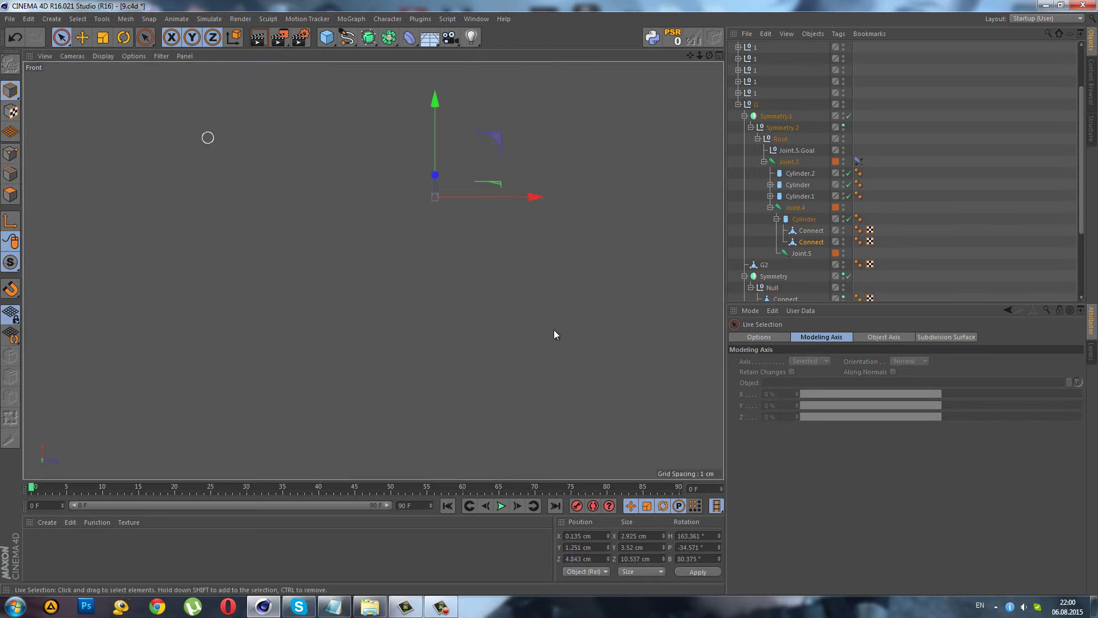
{"action": "scroll", "coordinate": [434, 135], "scroll_direction": "up", "scroll_amount": 5}
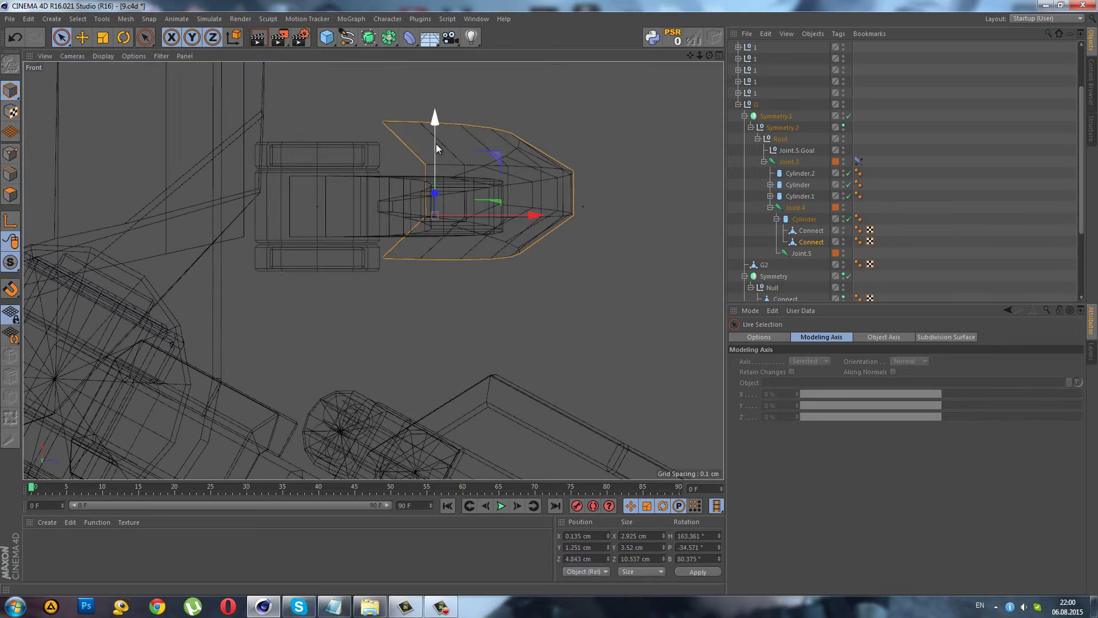
{"action": "left_click_drag", "start_coordinate": [436, 143], "coordinate": [430, 161]}
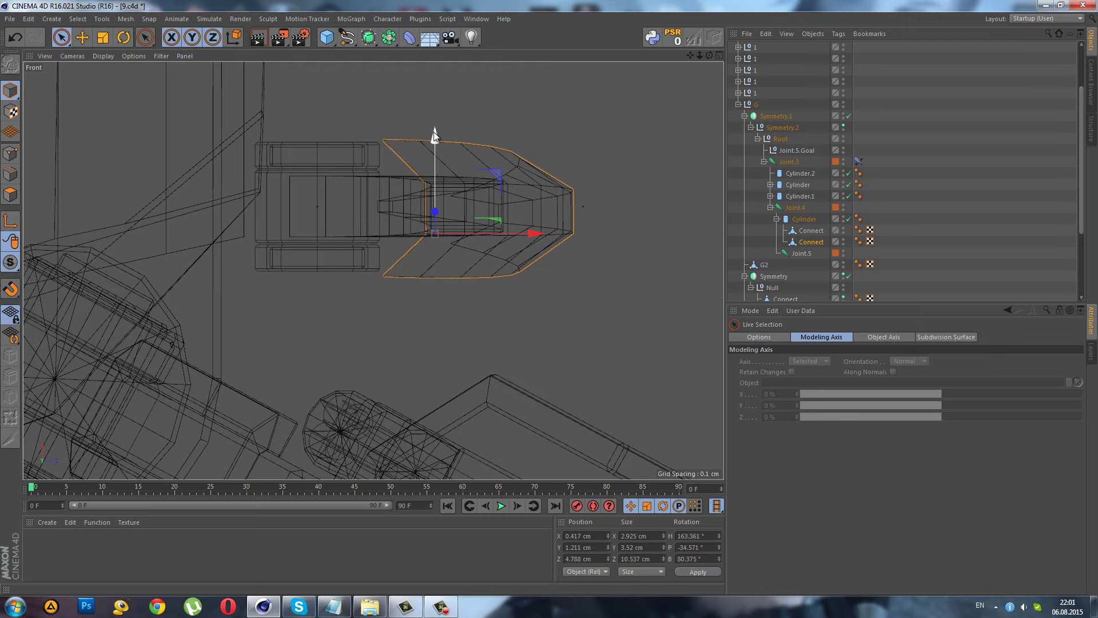
{"action": "left_click_drag", "start_coordinate": [435, 135], "coordinate": [385, 130]}
- Select the right claw plate from a low angle under the claws in Perspective
{"action": "middle_click", "coordinate": [384, 130]}
{"action": "middle_click", "coordinate": [216, 115]}
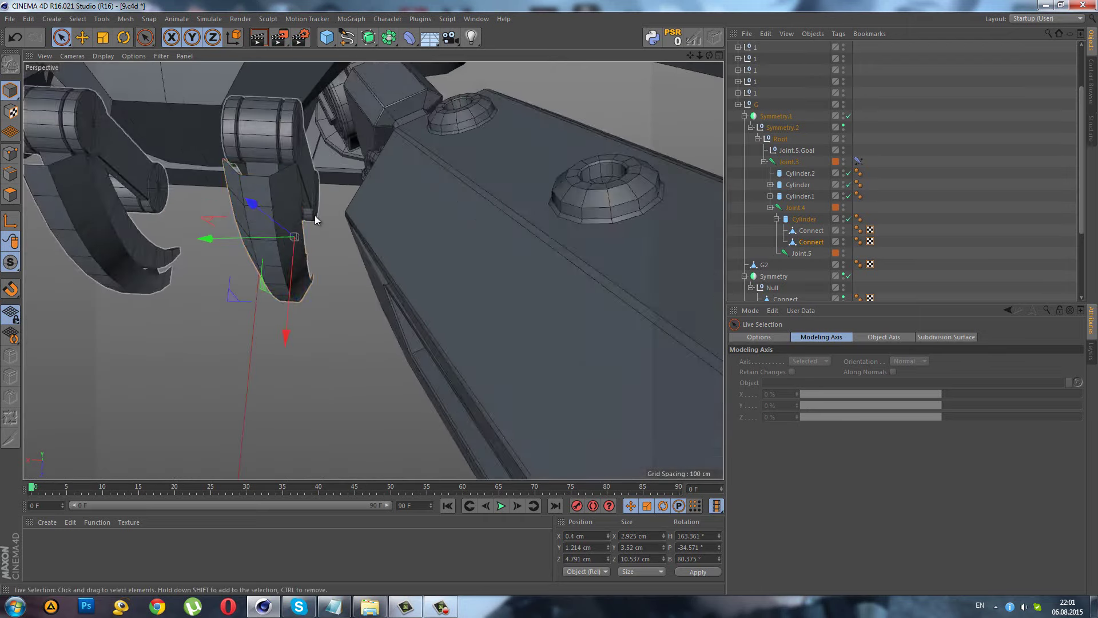
{"action": "scroll", "coordinate": [314, 215], "scroll_direction": "down", "scroll_amount": 5}
{"action": "left_click", "coordinate": [255, 194]}
{"action": "scroll", "coordinate": [255, 194], "scroll_direction": "up", "scroll_amount": 5}
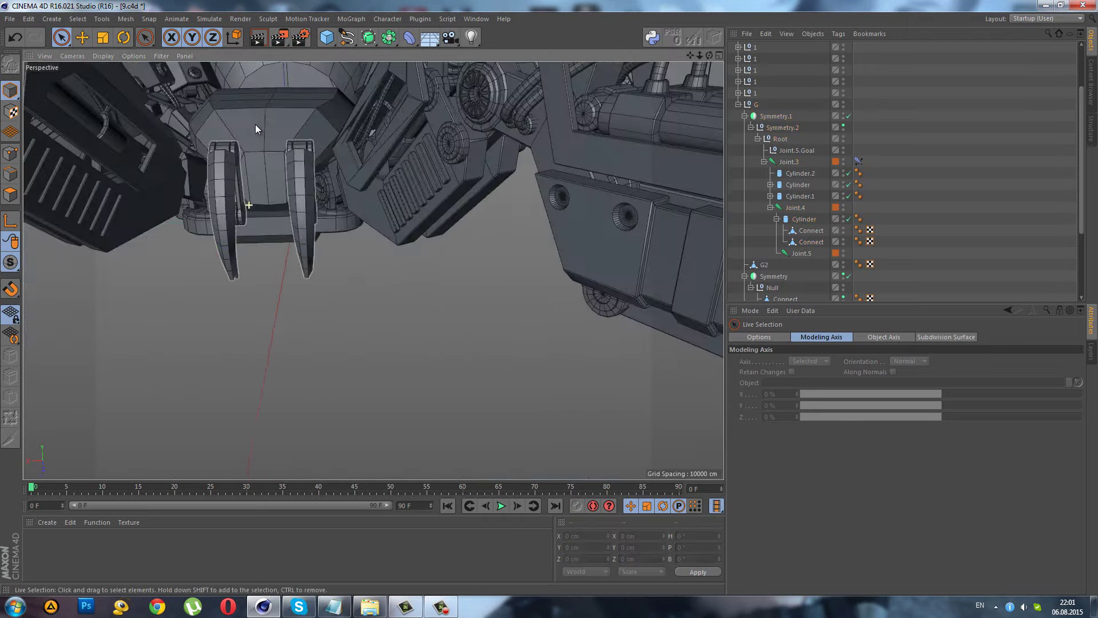
{"action": "left_click_drag", "start_coordinate": [255, 125], "coordinate": [238, 116], "text": "alt"}
{"action": "scroll", "coordinate": [279, 163], "scroll_direction": "up", "scroll_amount": 2}
{"action": "scroll", "coordinate": [283, 160], "scroll_direction": "up", "scroll_amount": 3}
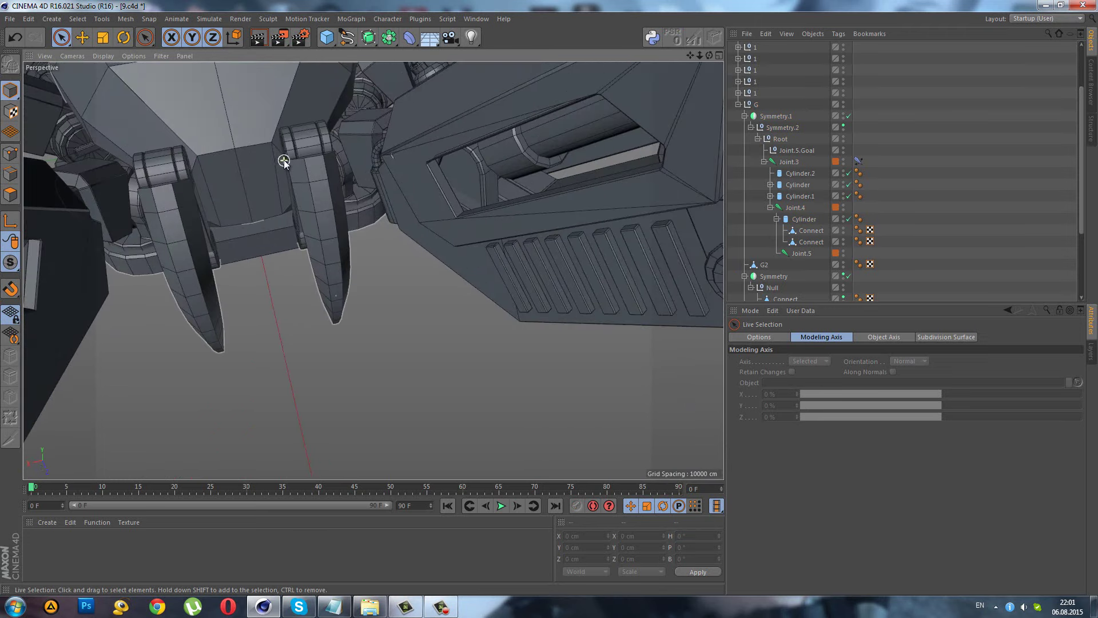
{"action": "left_click", "coordinate": [284, 160]}
{"action": "scroll", "coordinate": [284, 160], "scroll_direction": "up", "scroll_amount": 3}
- Activate scaling and return to the maximised Front view
{"action": "key", "text": "t"}
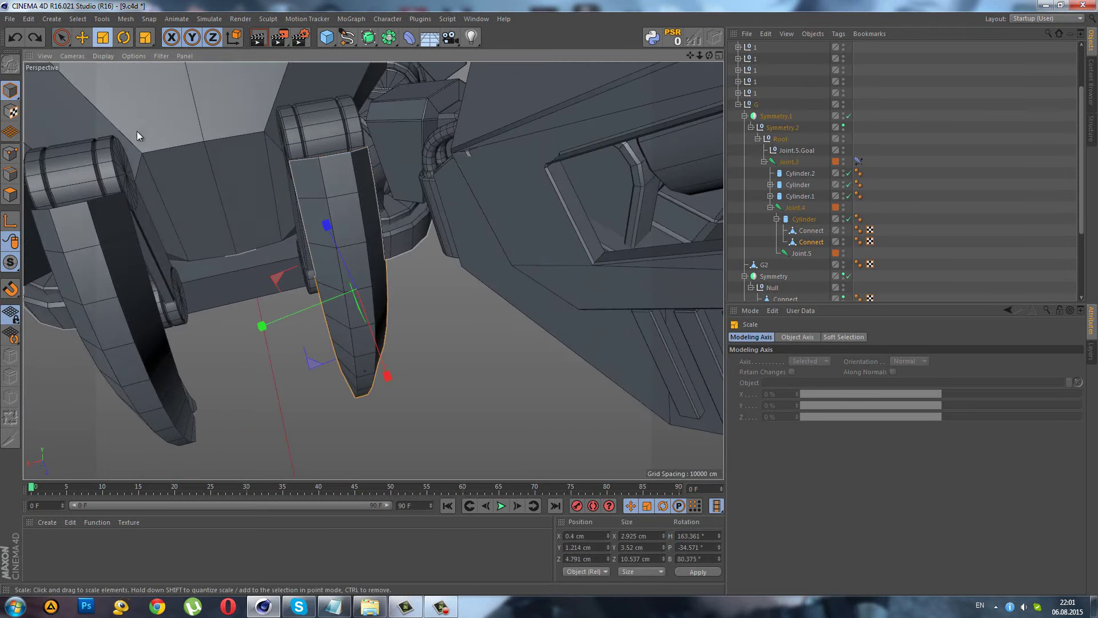
{"action": "scroll", "coordinate": [349, 267], "scroll_direction": "down", "scroll_amount": 2}
{"action": "middle_click", "coordinate": [445, 294]}
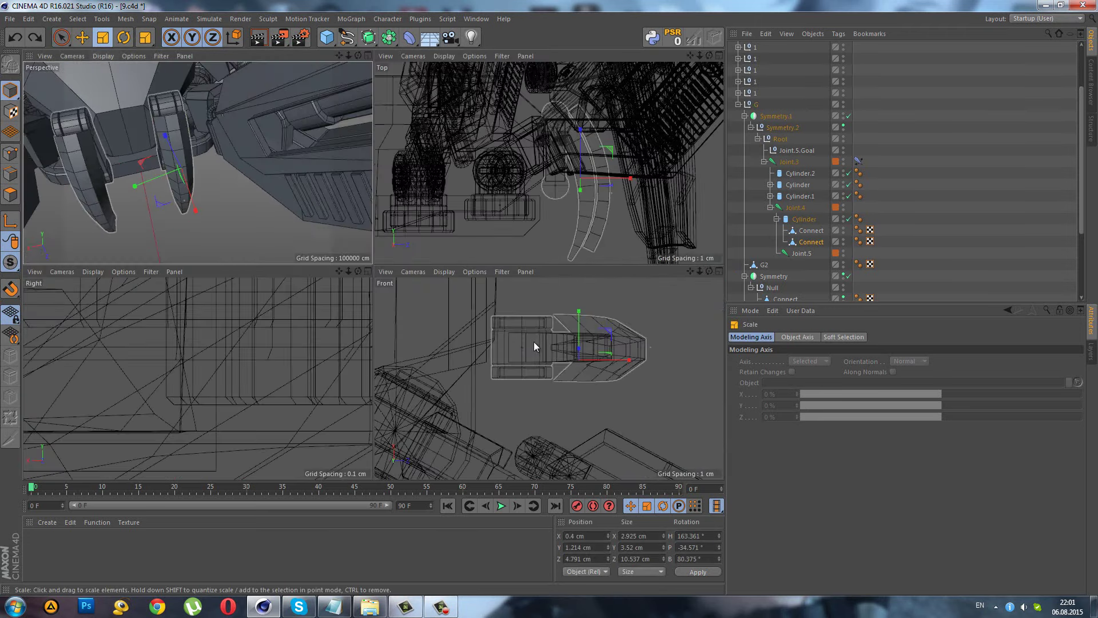
{"action": "middle_click", "coordinate": [534, 341]}
- Raise the plate's axis and rotate the plate upright to about H 180°, B 90°
{"action": "left_click", "coordinate": [61, 38]}
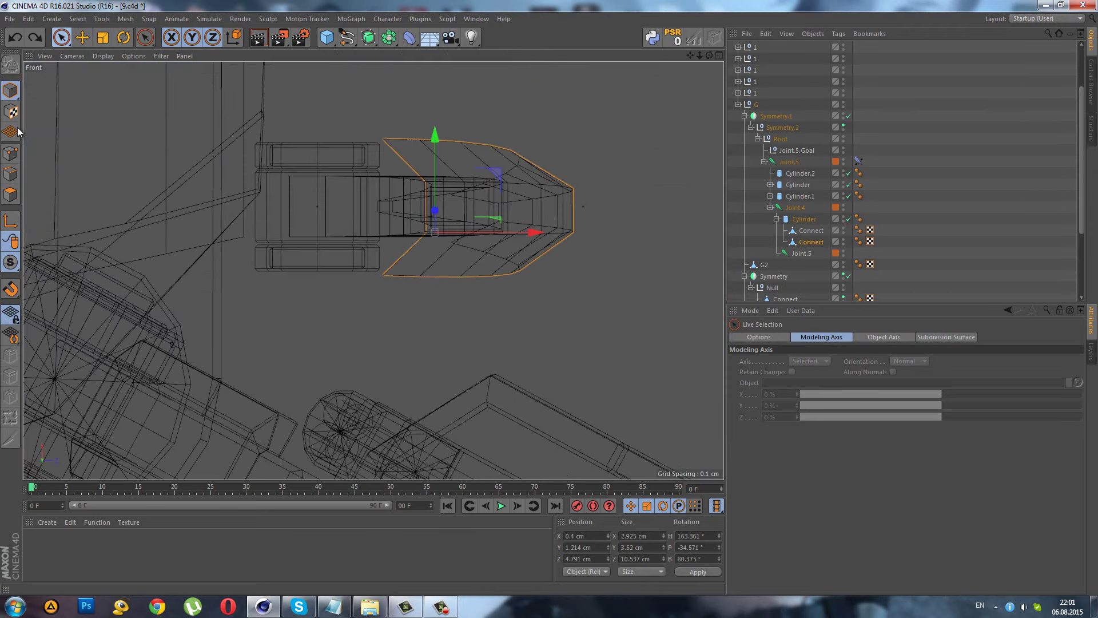
{"action": "left_click", "coordinate": [10, 221]}
{"action": "left_click_drag", "start_coordinate": [438, 147], "coordinate": [434, 123]}
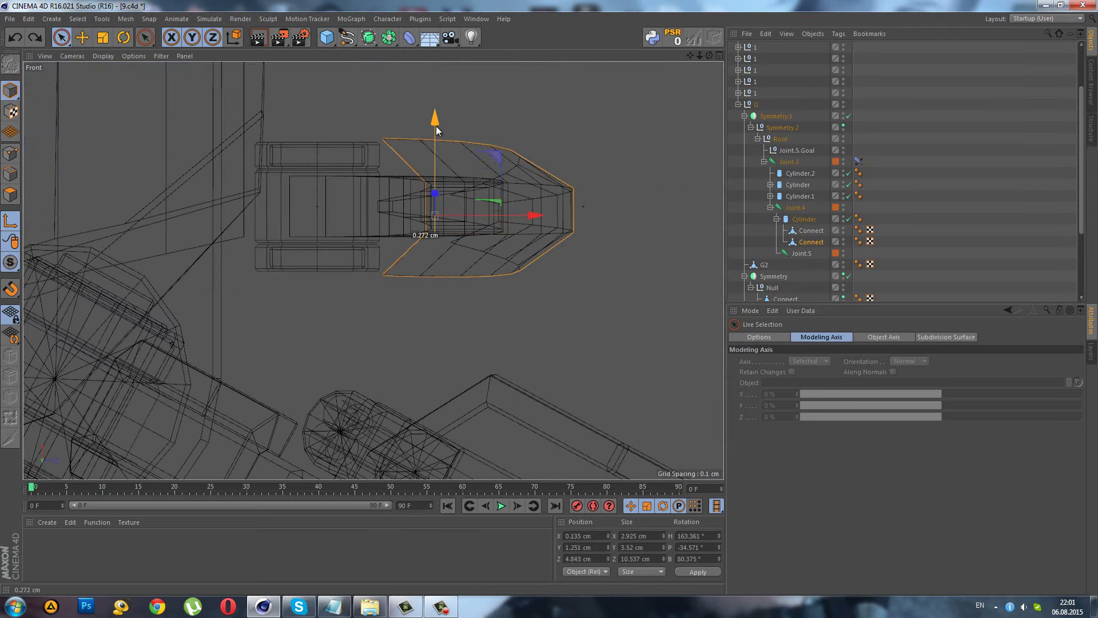
{"action": "left_click", "coordinate": [124, 37]}
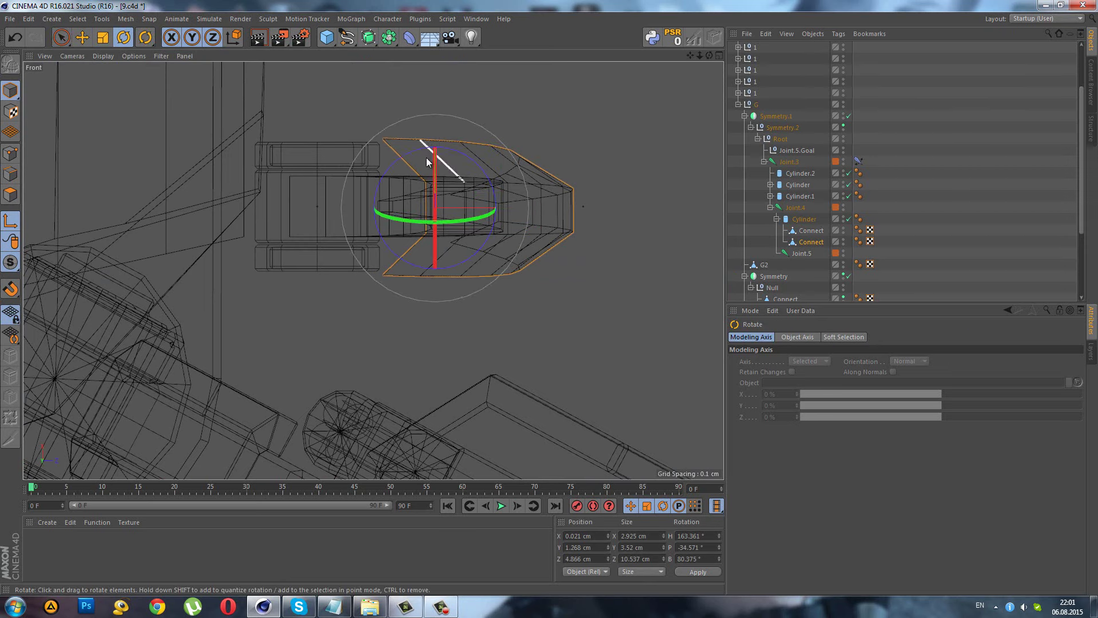
{"action": "left_click_drag", "start_coordinate": [430, 148], "coordinate": [436, 149]}
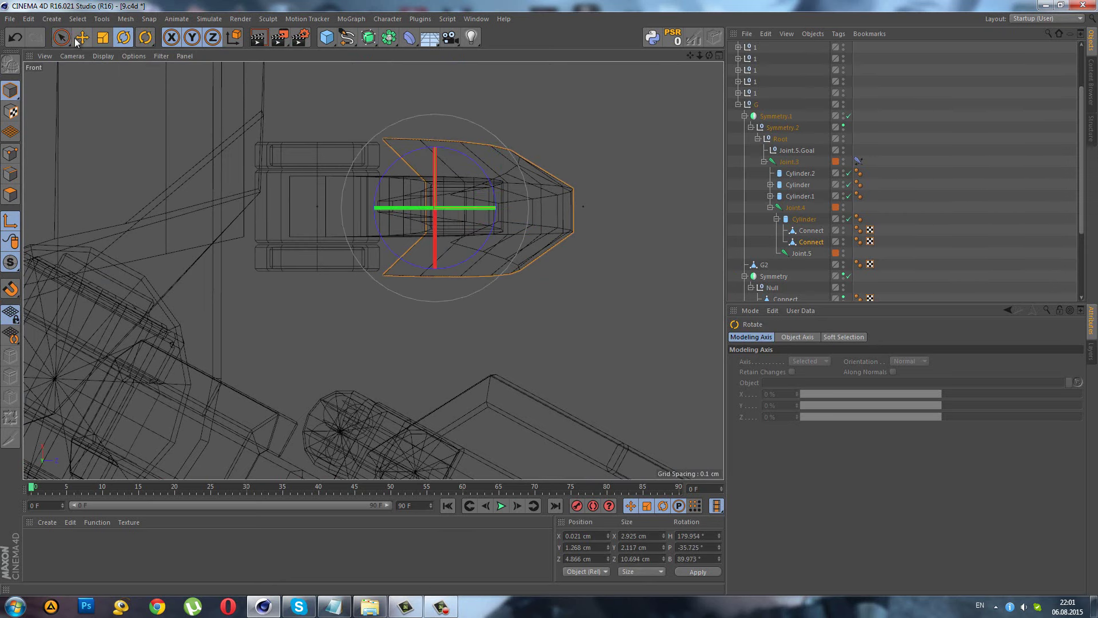
- Fine-tune the plate's position and stretch it vertically to about 124.8%, Y 2.669 cm
{"action": "left_click", "coordinate": [101, 37]}
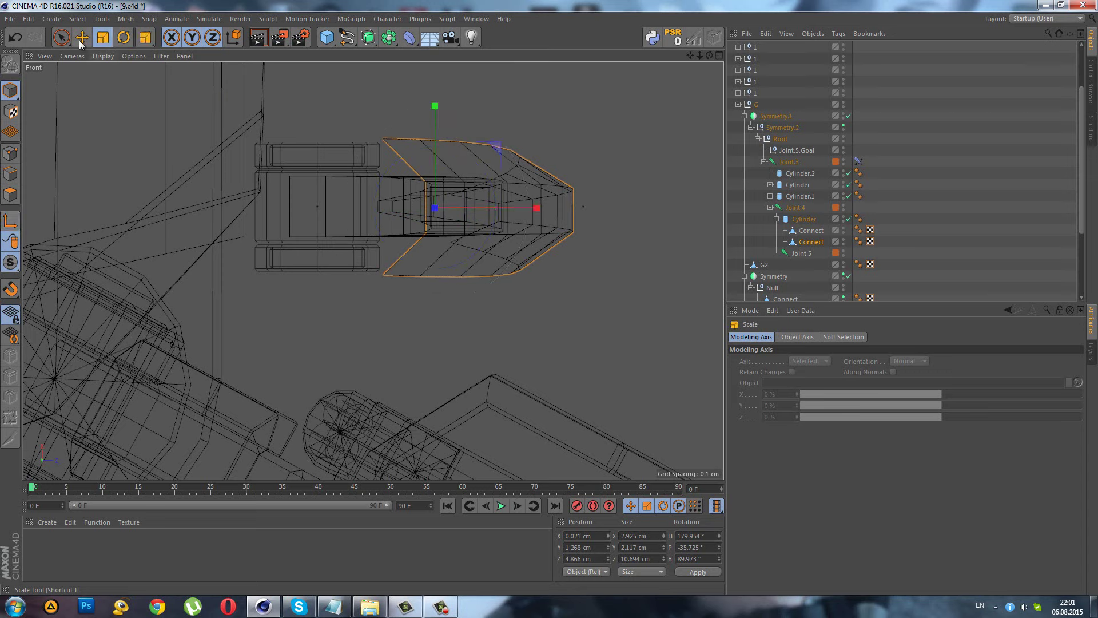
{"action": "left_click", "coordinate": [61, 38]}
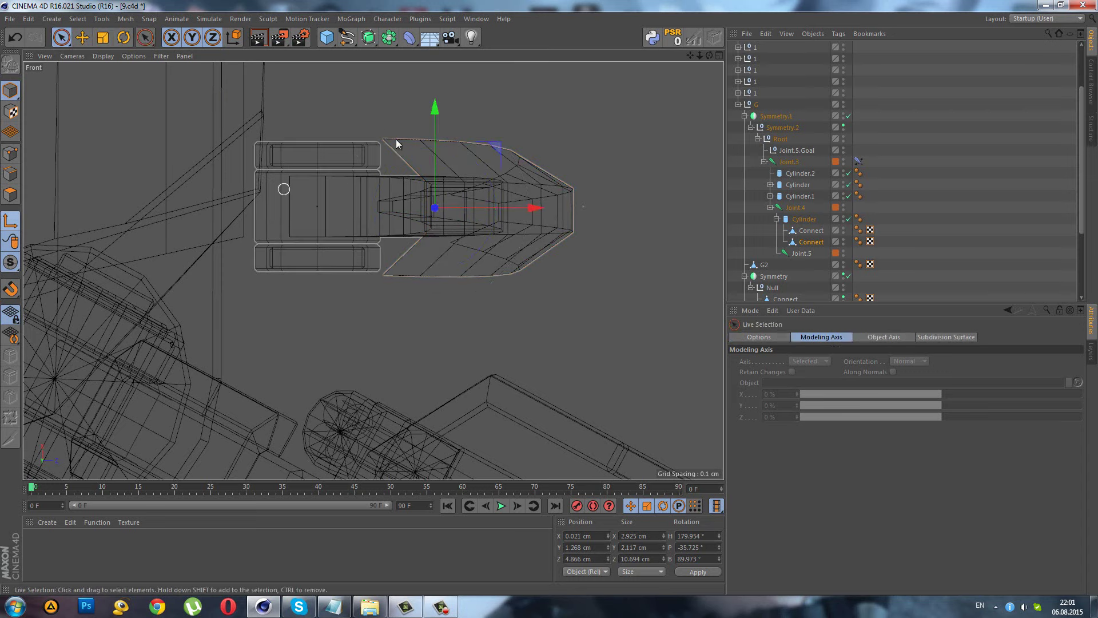
{"action": "left_click_drag", "start_coordinate": [432, 122], "coordinate": [432, 125]}
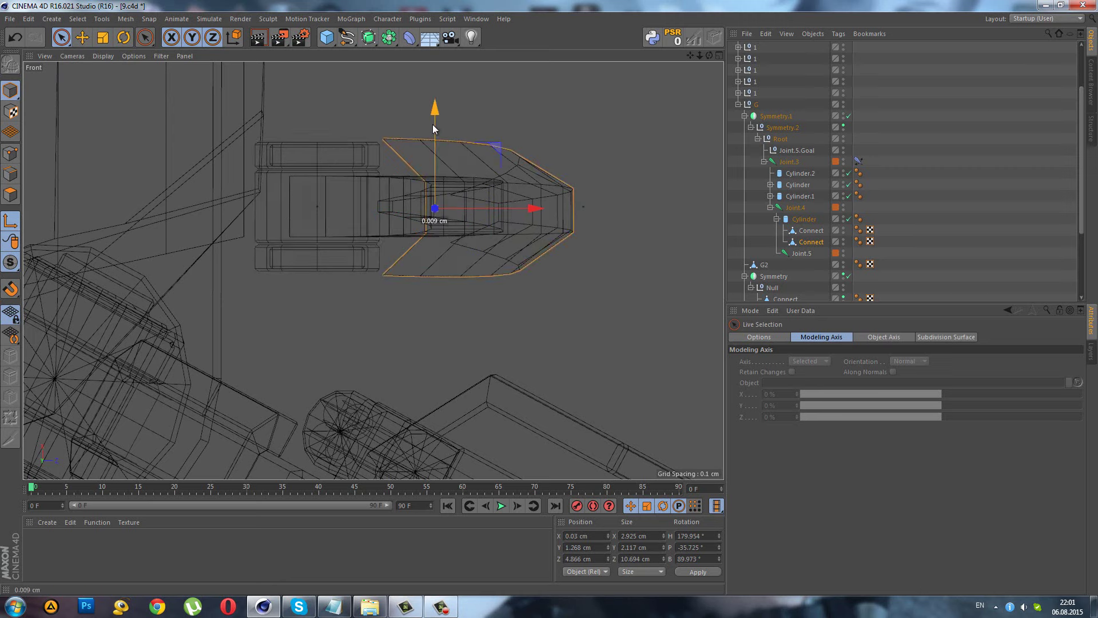
{"action": "left_click", "coordinate": [103, 37]}
{"action": "left_click_drag", "start_coordinate": [440, 119], "coordinate": [438, 98]}
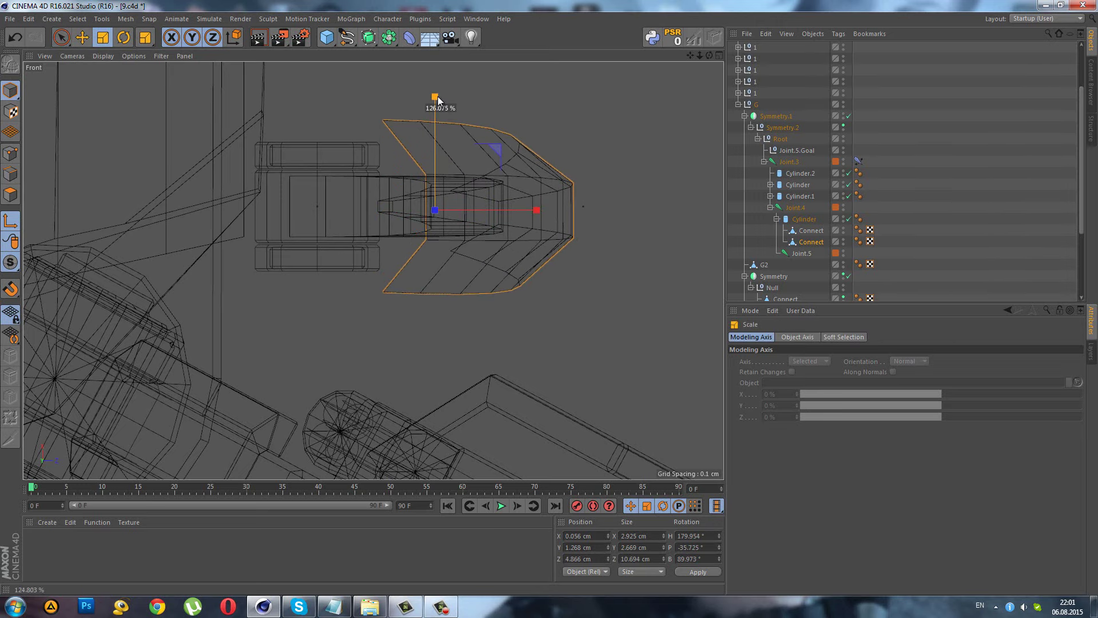
- Zoom out in Perspective and select the right curved claw plate
{"action": "middle_click", "coordinate": [438, 98]}
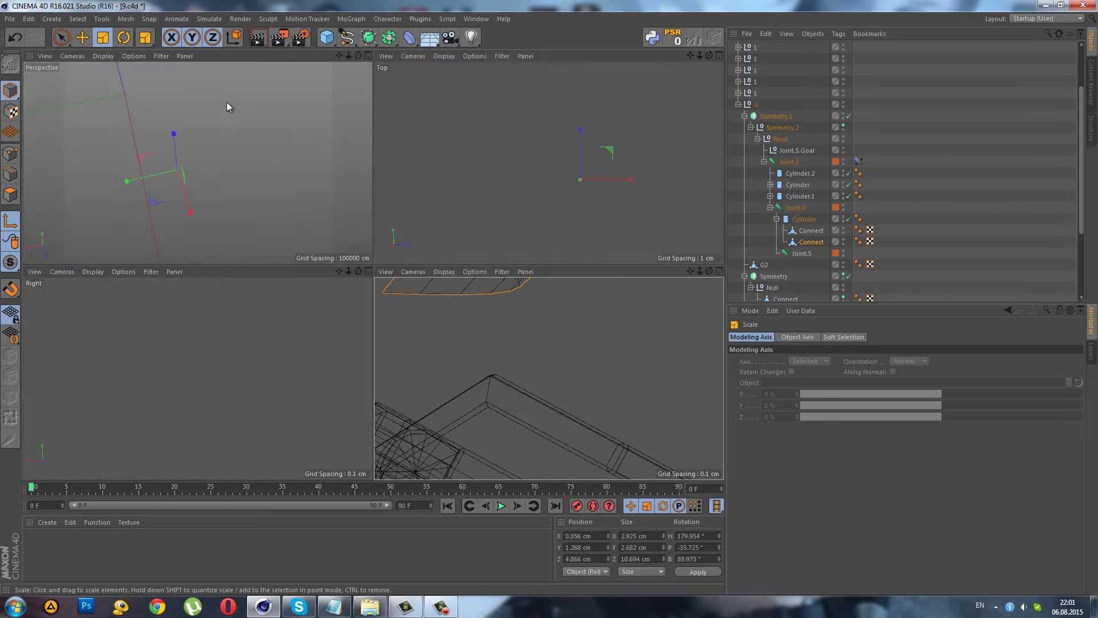
{"action": "middle_click", "coordinate": [226, 101]}
{"action": "scroll", "coordinate": [410, 196], "scroll_direction": "down", "scroll_amount": 5}
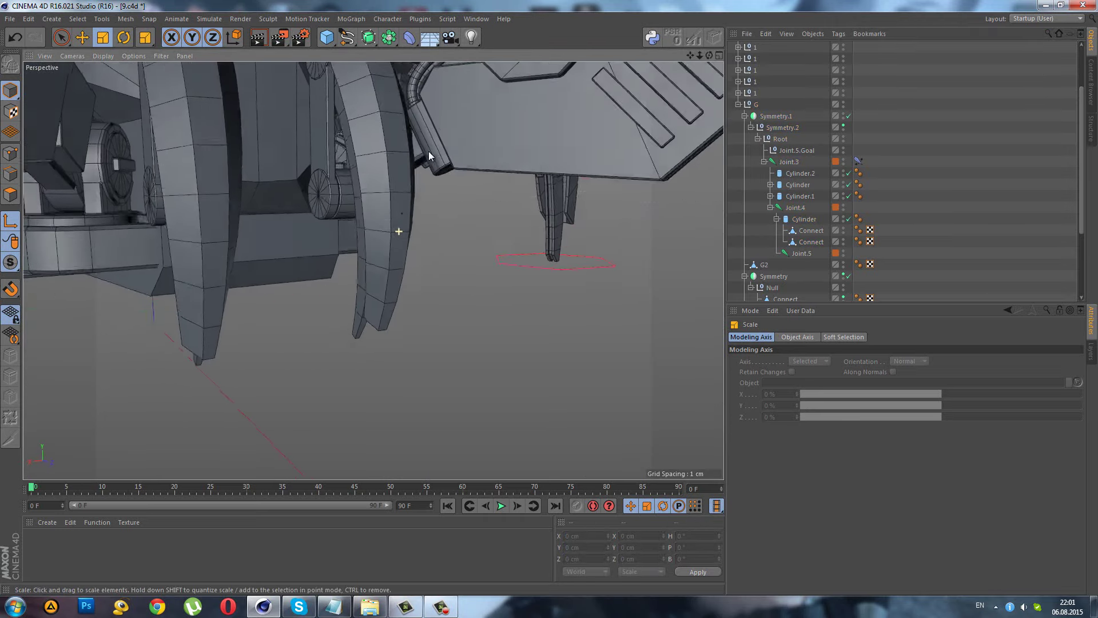
{"action": "scroll", "coordinate": [299, 268], "scroll_direction": "down", "scroll_amount": 3}
{"action": "left_click_drag", "start_coordinate": [328, 257], "coordinate": [400, 208], "text": "alt"}
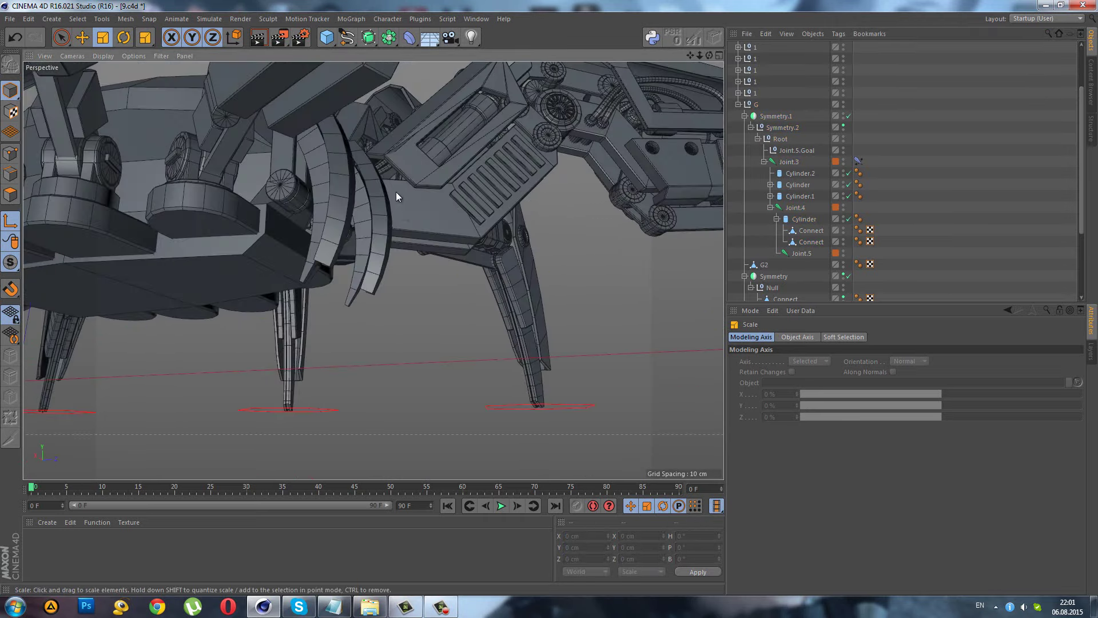
{"action": "scroll", "coordinate": [396, 191], "scroll_direction": "up", "scroll_amount": 5}
{"action": "left_click", "coordinate": [371, 178]}
- Slide the curved plate about 0.42 cm along its length to Y 1.611, Z 4.618 cm
{"action": "left_click", "coordinate": [61, 38]}
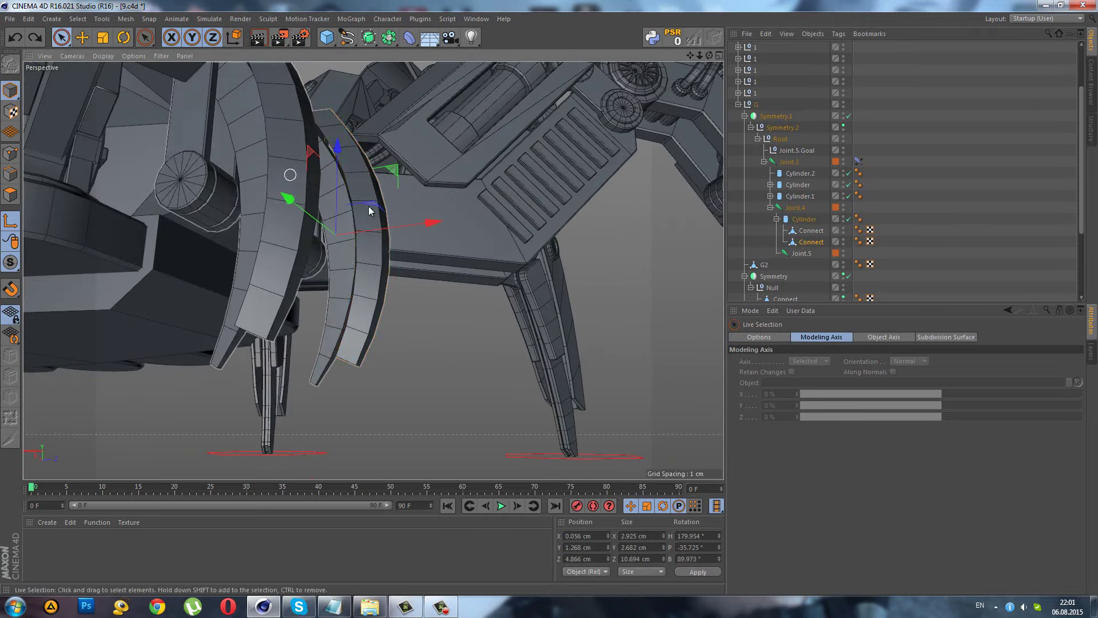
{"action": "left_click_drag", "start_coordinate": [331, 218], "coordinate": [343, 240], "text": "alt"}
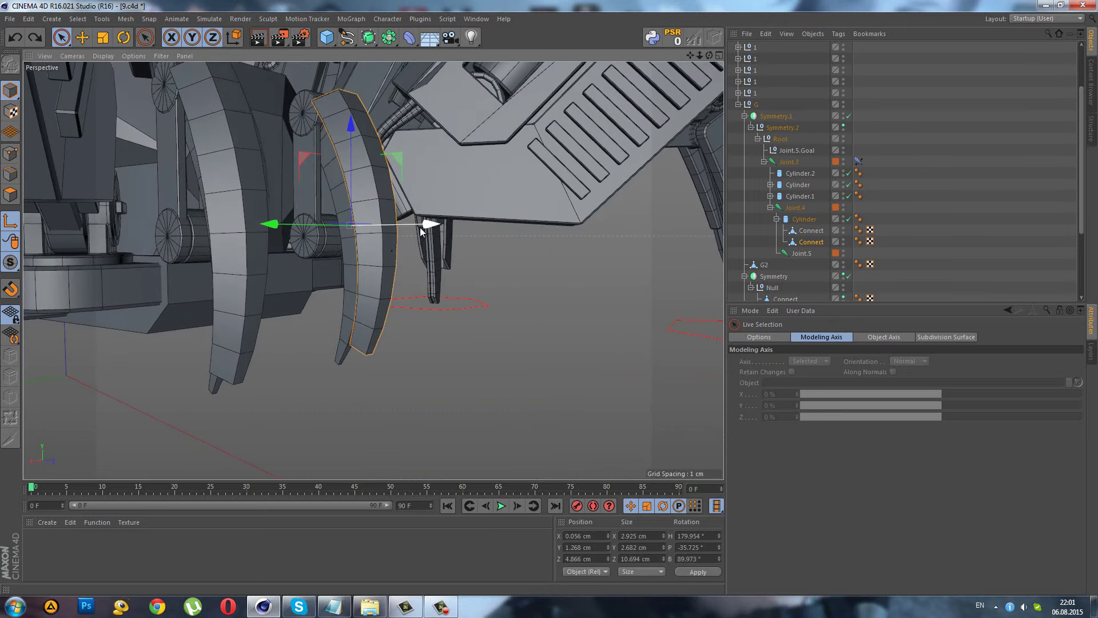
{"action": "mouse_move", "coordinate": [432, 225]}
{"action": "left_mouse_down"}
{"action": "mouse_move", "coordinate": [422, 224]}
{"action": "mouse_move", "coordinate": [428, 235]}
{"action": "mouse_move", "coordinate": [298, 115]}
{"action": "mouse_move", "coordinate": [306, 86]}
{"action": "left_mouse_up"}
{"action": "key", "text": "ctrl+z"}
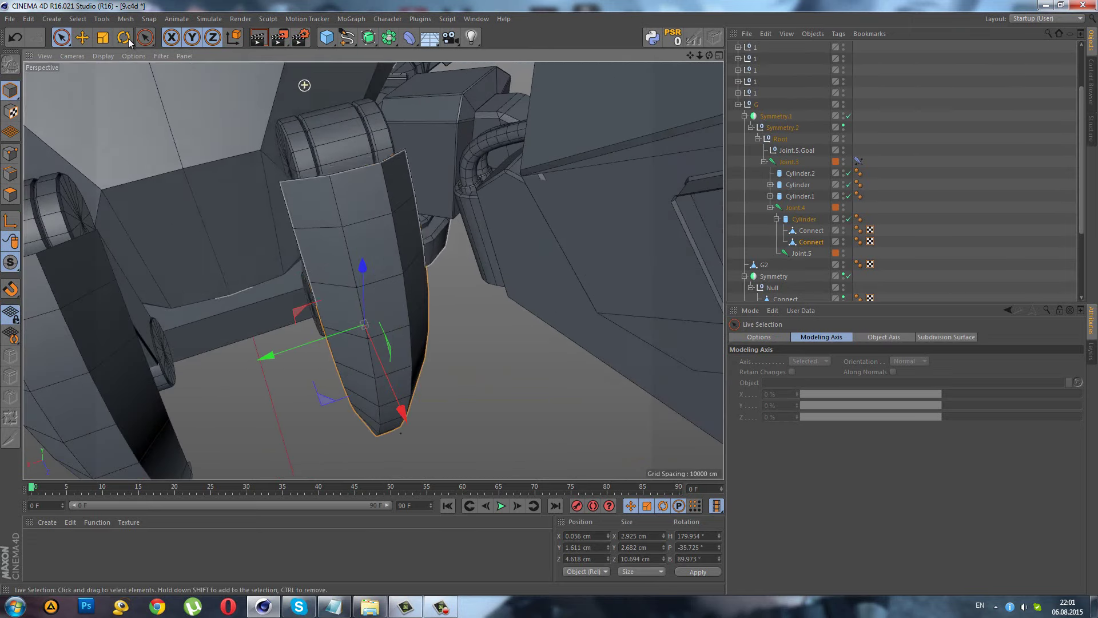
{"action": "left_click", "coordinate": [61, 38]}
{"action": "left_click", "coordinate": [108, 73]}
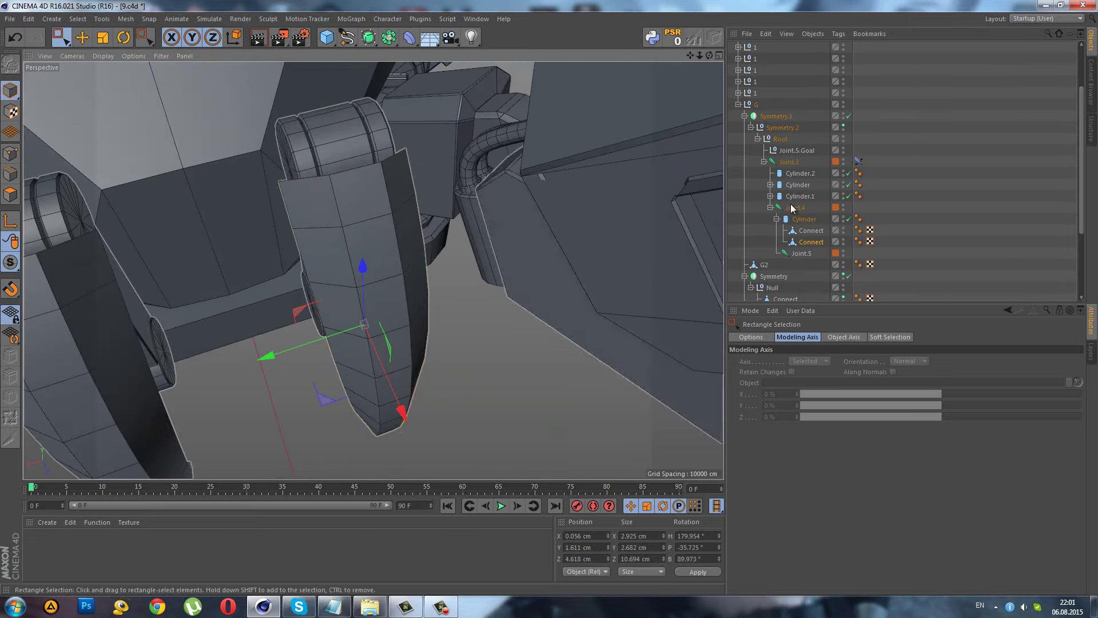
- Enlarge the joint Cylinder's radius to 1.376 cm, then select the second Connect object
{"action": "left_click", "coordinate": [803, 219]}
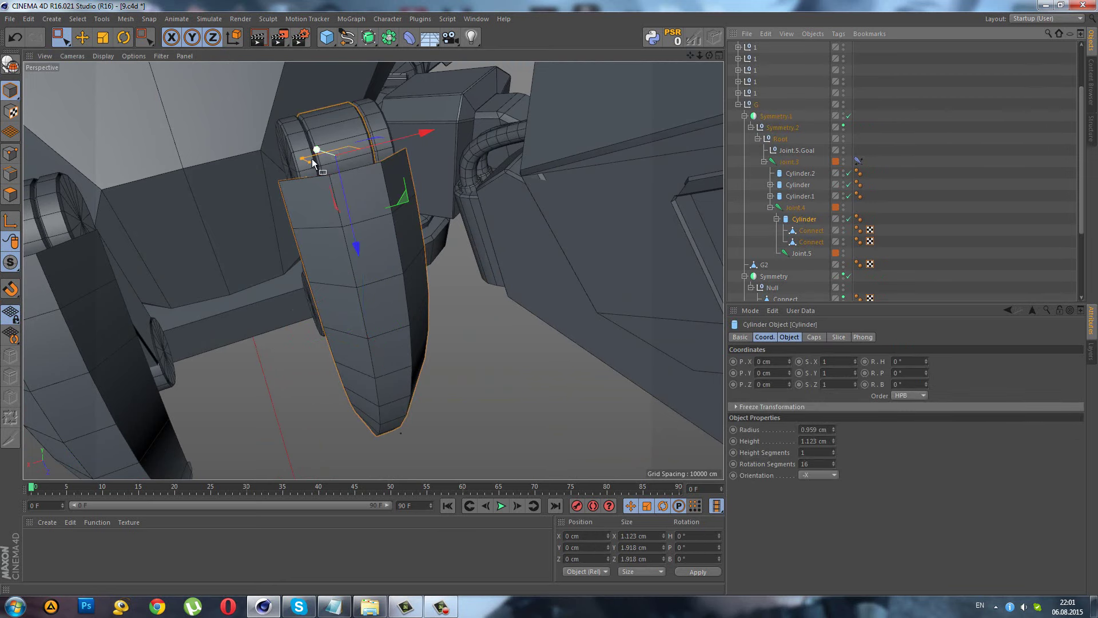
{"action": "left_click_drag", "start_coordinate": [297, 163], "coordinate": [297, 157]}
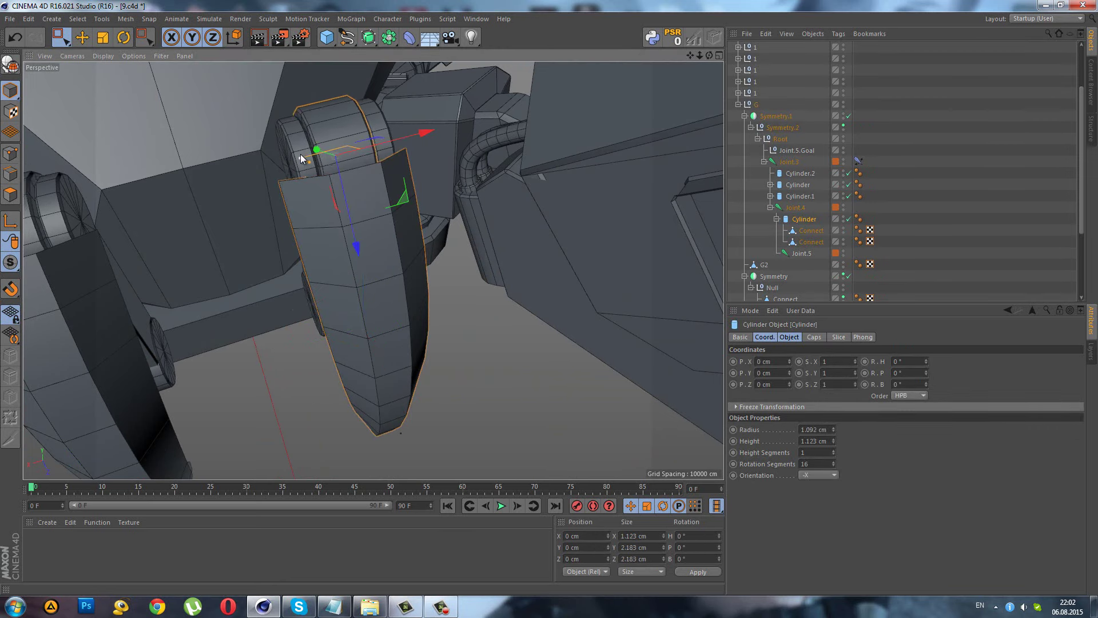
{"action": "left_click", "coordinate": [775, 116]}
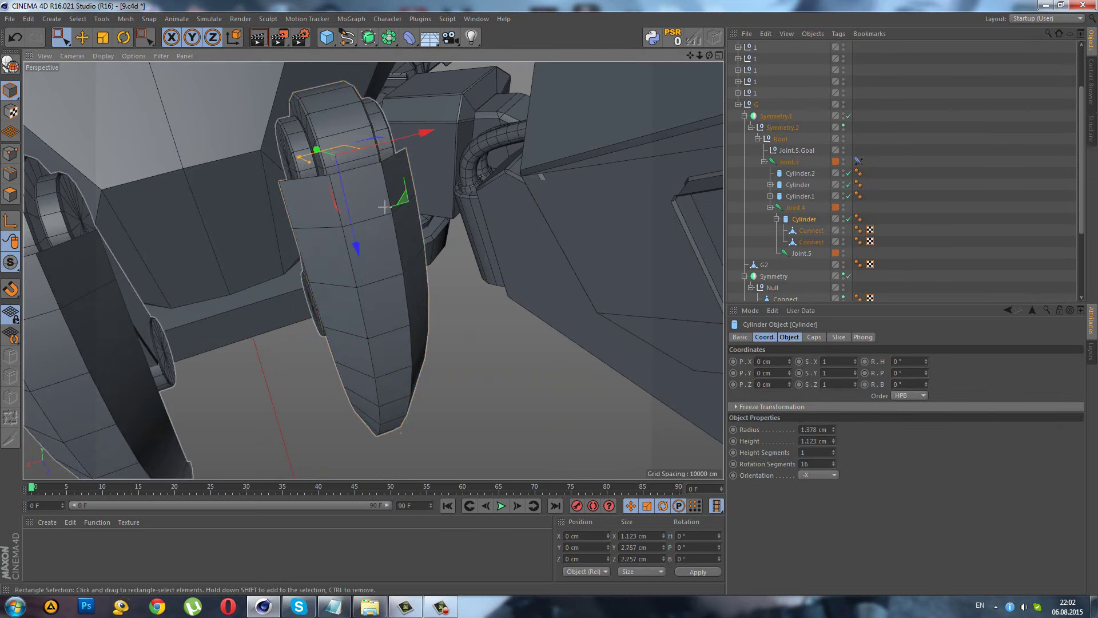
{"action": "left_click", "coordinate": [811, 241]}
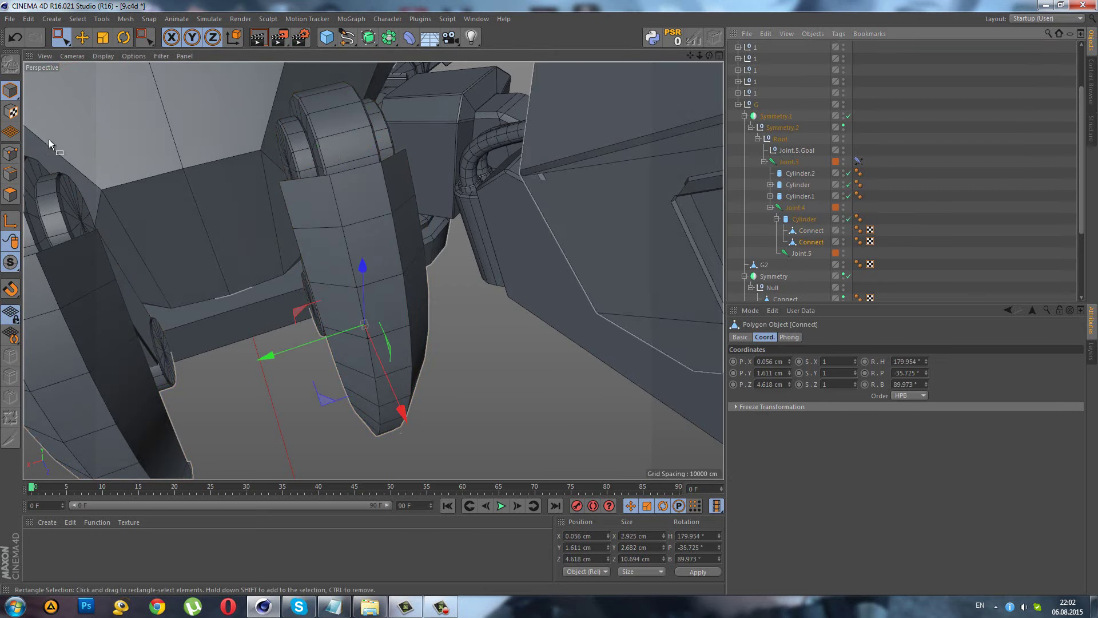
- Select the claw plate's top polygon and orbit in close for point editing
{"action": "left_click", "coordinate": [10, 195]}
{"action": "left_click", "coordinate": [60, 37]}
{"action": "left_click", "coordinate": [109, 49]}
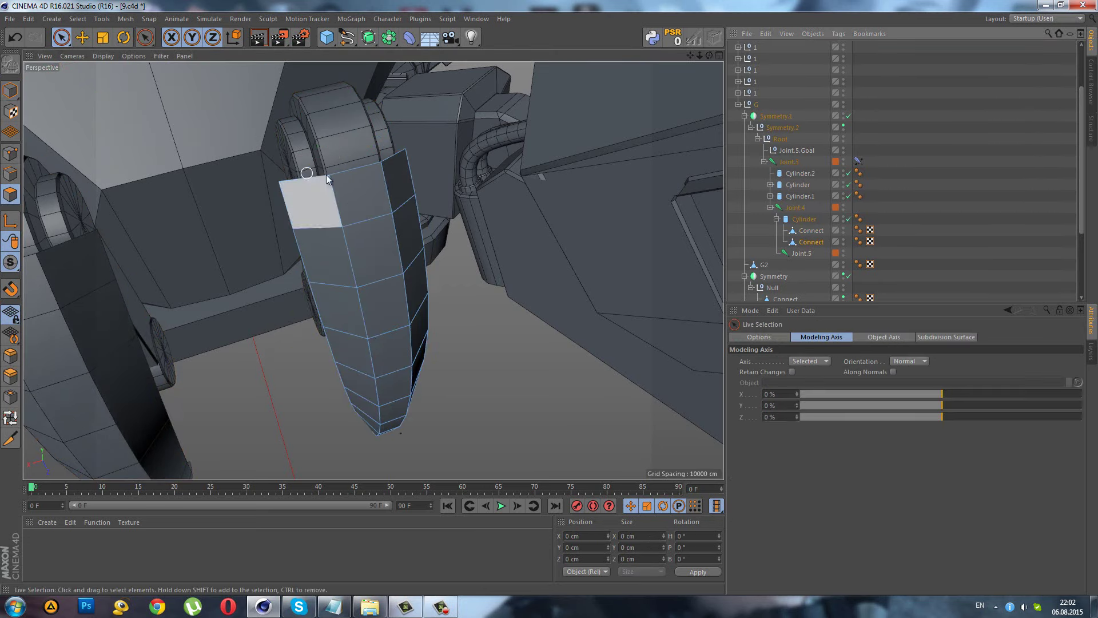
{"action": "left_click", "coordinate": [366, 195]}
{"action": "mouse_move", "coordinate": [366, 194]}
{"action": "left_mouse_down", "text": "alt"}
{"action": "mouse_move", "coordinate": [348, 201]}
{"action": "mouse_move", "coordinate": [318, 183]}
{"action": "mouse_move", "coordinate": [197, 163]}
{"action": "left_mouse_up", "text": "alt"}
{"action": "scroll", "coordinate": [331, 176], "scroll_direction": "up", "scroll_amount": 3}
{"action": "key", "text": "Return"}
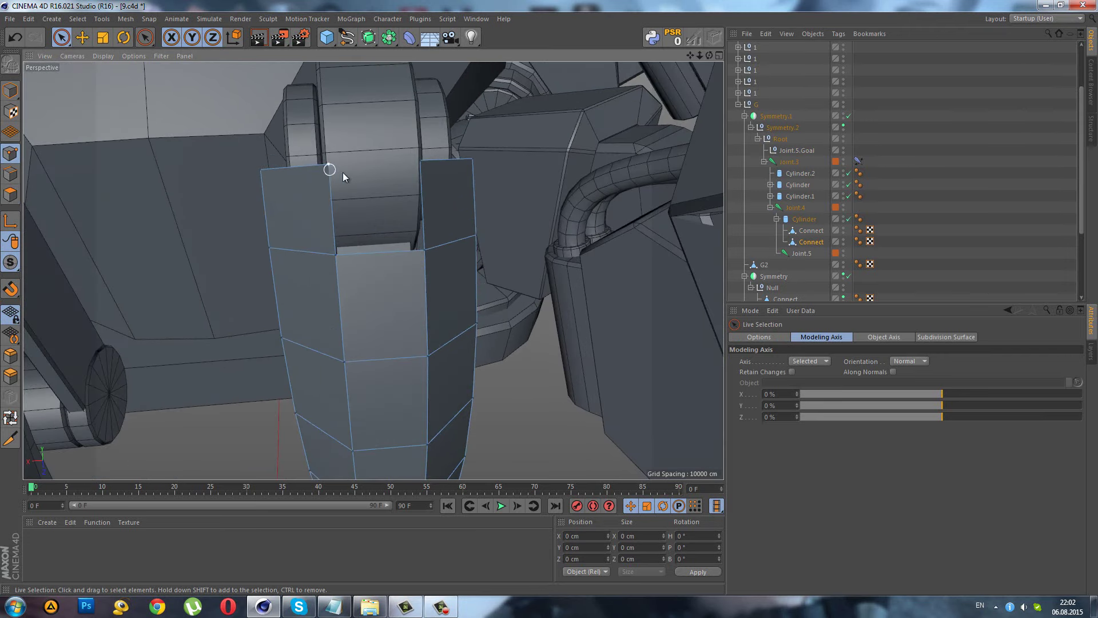
- Use Slide to move a top point of the claw plate slightly along its edge
{"action": "right_click", "coordinate": [354, 175]}
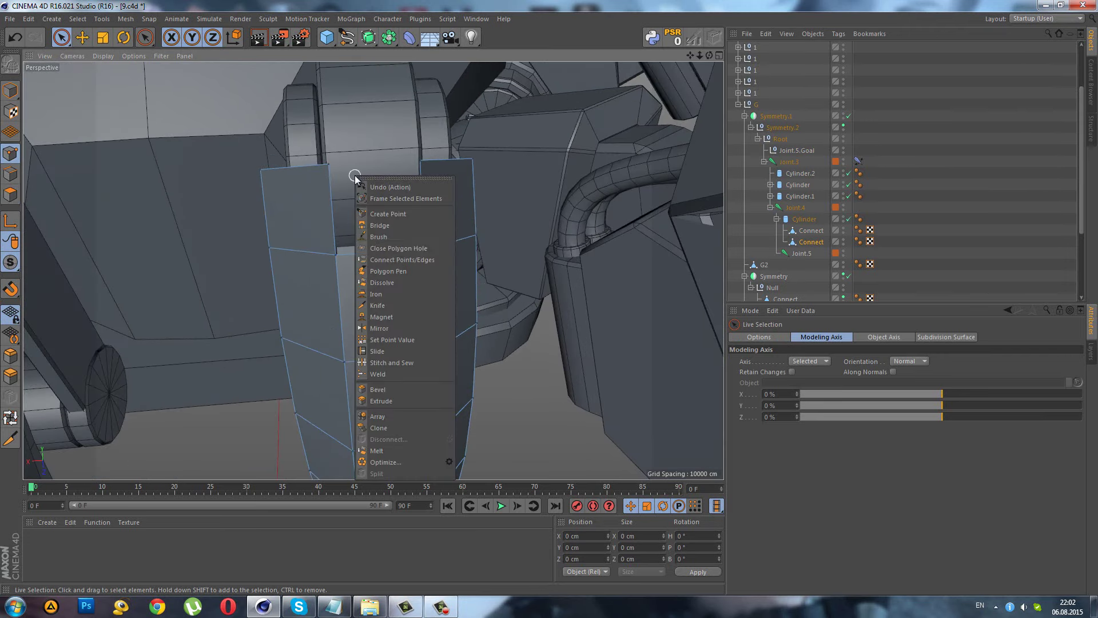
{"action": "left_click", "coordinate": [378, 350]}
{"action": "left_click_drag", "start_coordinate": [351, 261], "coordinate": [367, 214], "text": "alt"}
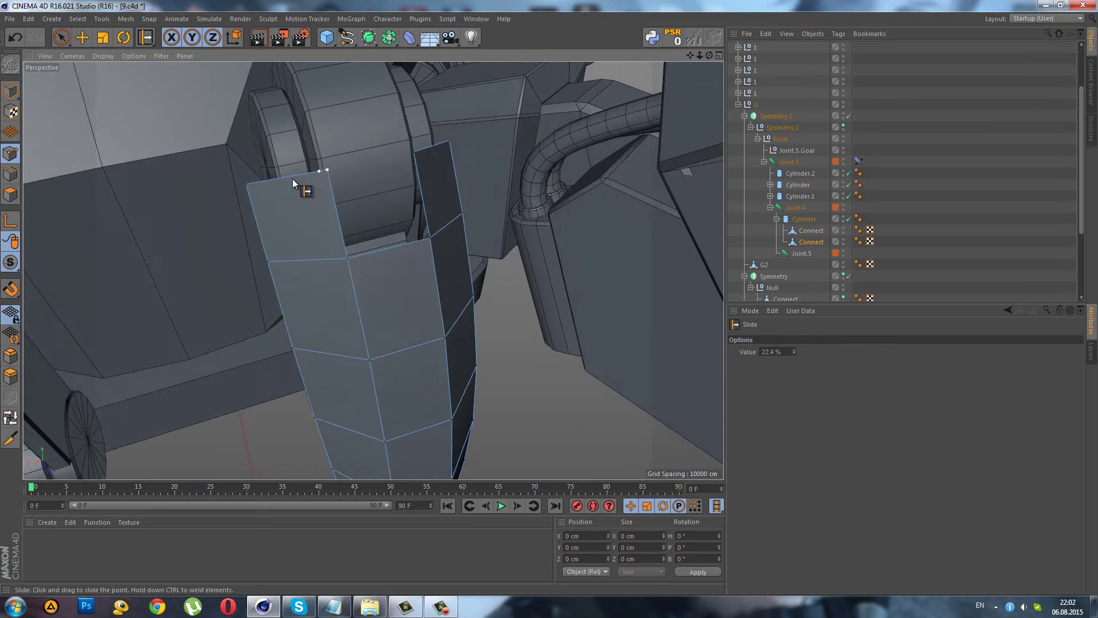
{"action": "mouse_move", "coordinate": [287, 183]}
{"action": "left_mouse_down"}
{"action": "mouse_move", "coordinate": [368, 170]}
{"action": "mouse_move", "coordinate": [419, 197]}
{"action": "left_mouse_up"}
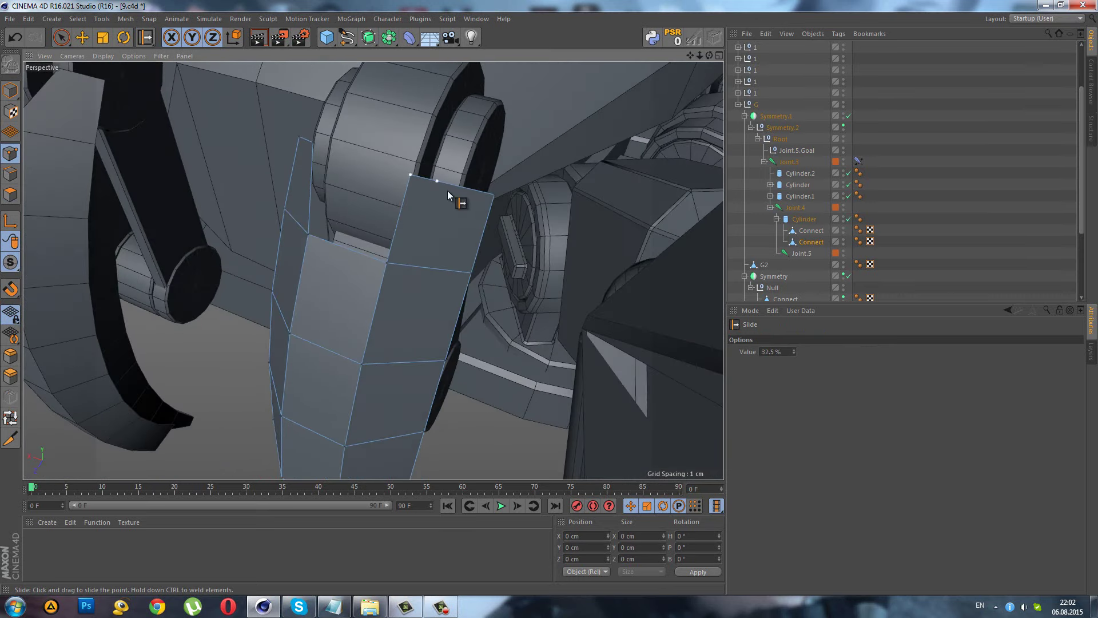
- Orbit out to view both front claws from below and clear the selection
{"action": "mouse_move", "coordinate": [406, 196]}
{"action": "left_mouse_down", "text": "alt"}
{"action": "mouse_move", "coordinate": [377, 232]}
{"action": "mouse_move", "coordinate": [468, 166]}
{"action": "mouse_move", "coordinate": [277, 191]}
{"action": "left_mouse_up", "text": "alt"}
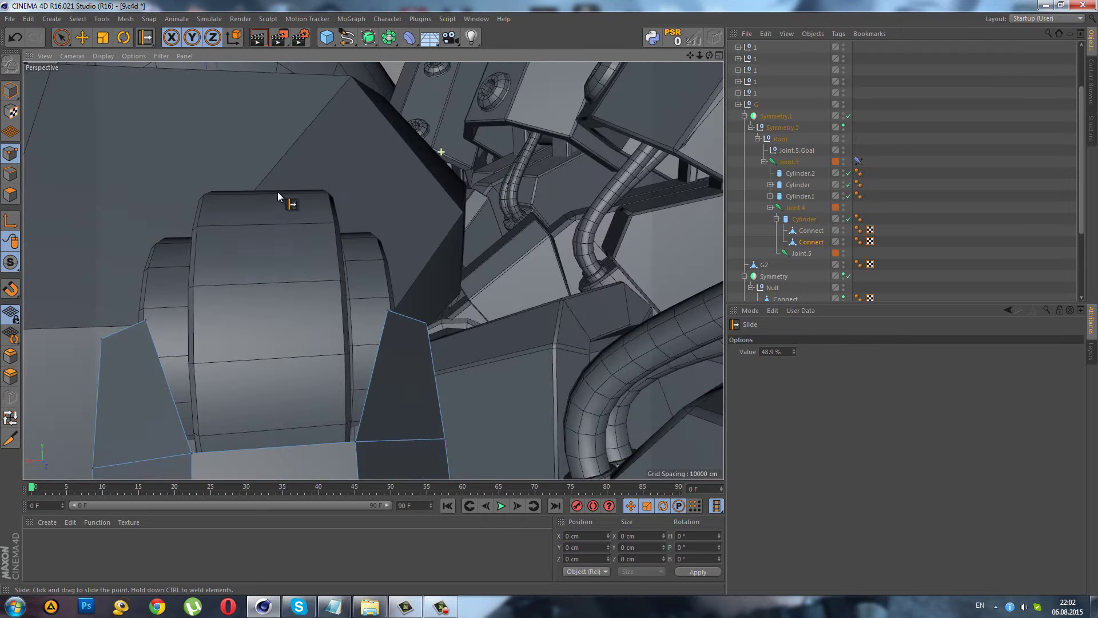
{"action": "mouse_move", "coordinate": [377, 187]}
{"action": "left_mouse_down", "text": "alt"}
{"action": "mouse_move", "coordinate": [324, 247]}
{"action": "mouse_move", "coordinate": [379, 326]}
{"action": "mouse_move", "coordinate": [392, 272]}
{"action": "mouse_move", "coordinate": [337, 181]}
{"action": "mouse_move", "coordinate": [363, 265]}
{"action": "left_mouse_up", "text": "alt"}
{"action": "mouse_move", "coordinate": [363, 225]}
{"action": "left_mouse_down", "text": "alt"}
{"action": "mouse_move", "coordinate": [435, 246]}
{"action": "mouse_move", "coordinate": [391, 277]}
{"action": "mouse_move", "coordinate": [436, 241]}
{"action": "mouse_move", "coordinate": [265, 148]}
{"action": "mouse_move", "coordinate": [285, 146]}
{"action": "mouse_move", "coordinate": [352, 186]}
{"action": "mouse_move", "coordinate": [444, 215]}
{"action": "left_mouse_up", "text": "alt"}
{"action": "left_click", "coordinate": [437, 240]}
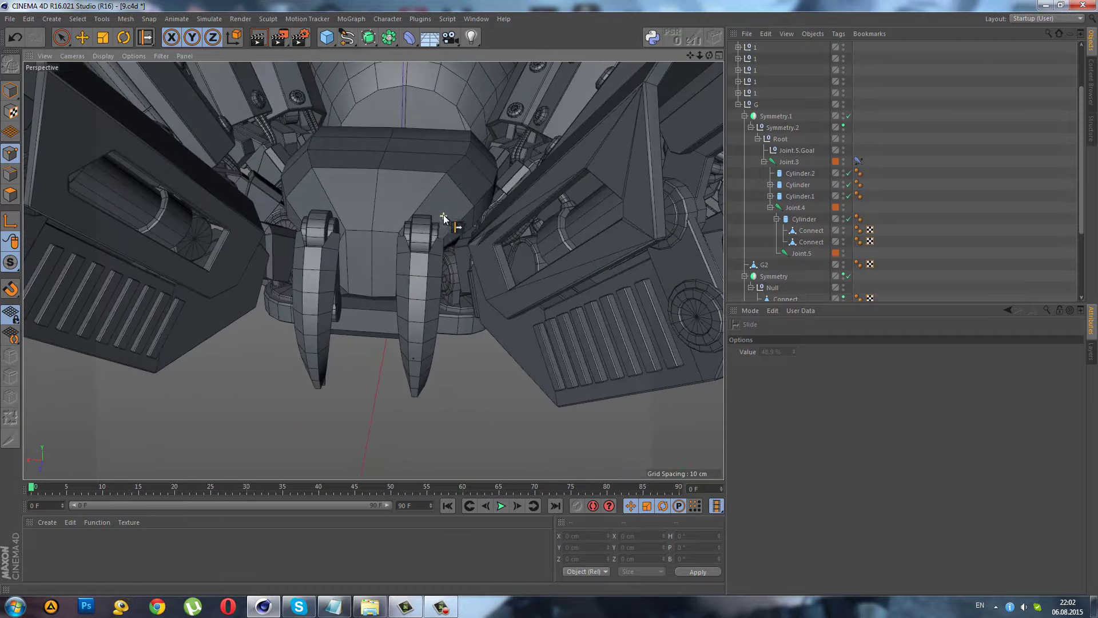
{"action": "scroll", "coordinate": [444, 215], "scroll_direction": "up", "scroll_amount": 3}
- Bank the claw rig's Root null to angle the claws inward, discarding a heading change
{"action": "left_click", "coordinate": [784, 127]}
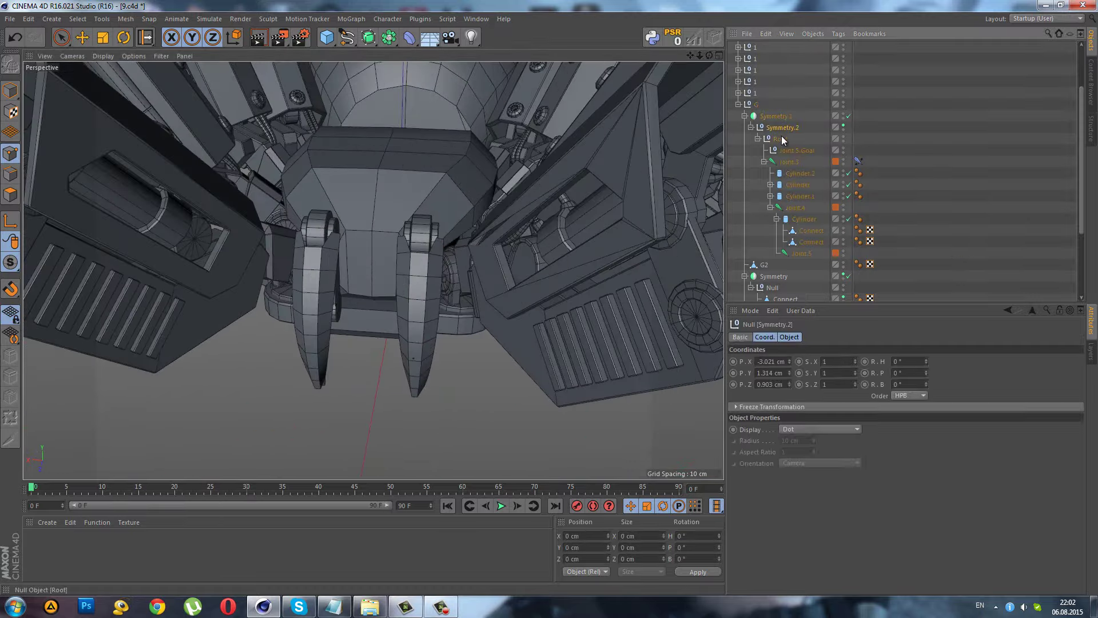
{"action": "left_click_drag", "start_coordinate": [925, 359], "coordinate": [925, 361]}
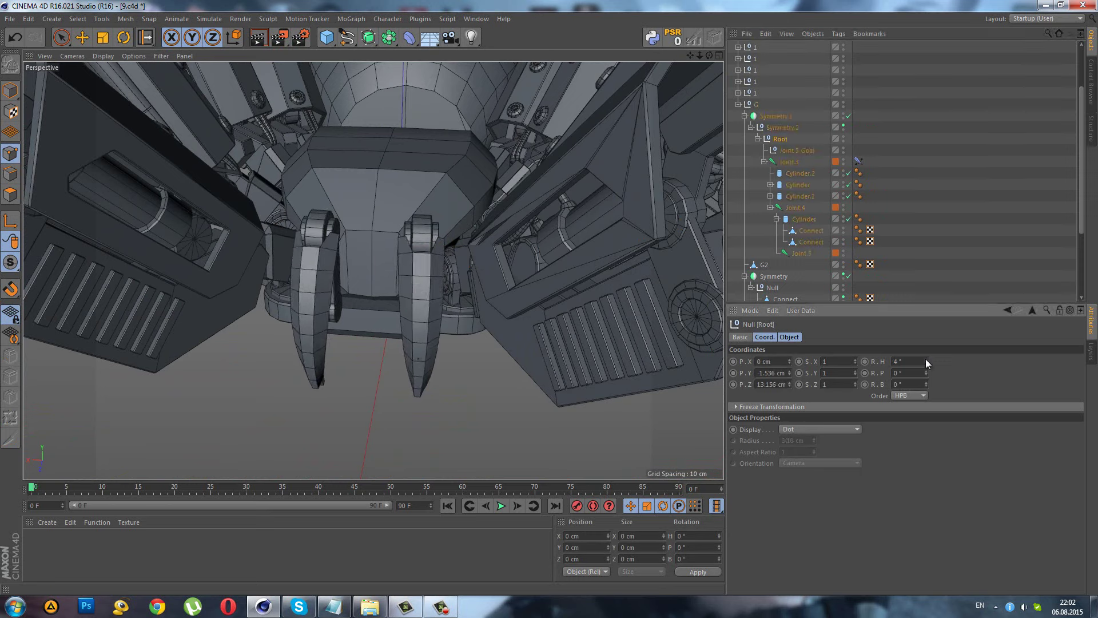
{"action": "key", "text": "ctrl+z"}
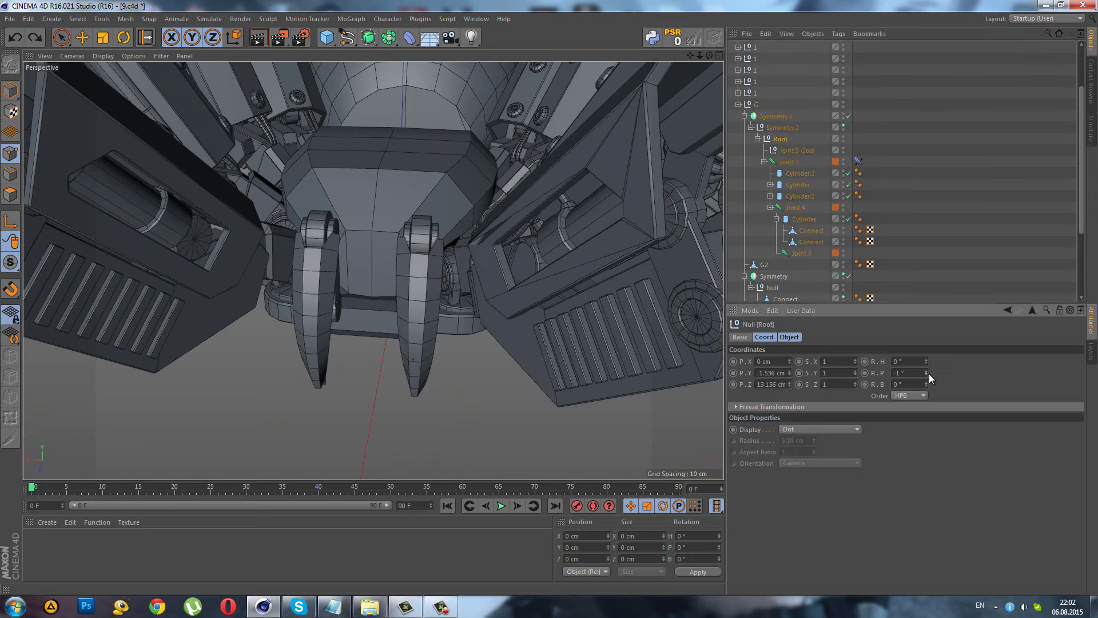
{"action": "left_click_drag", "start_coordinate": [928, 386], "coordinate": [925, 388]}
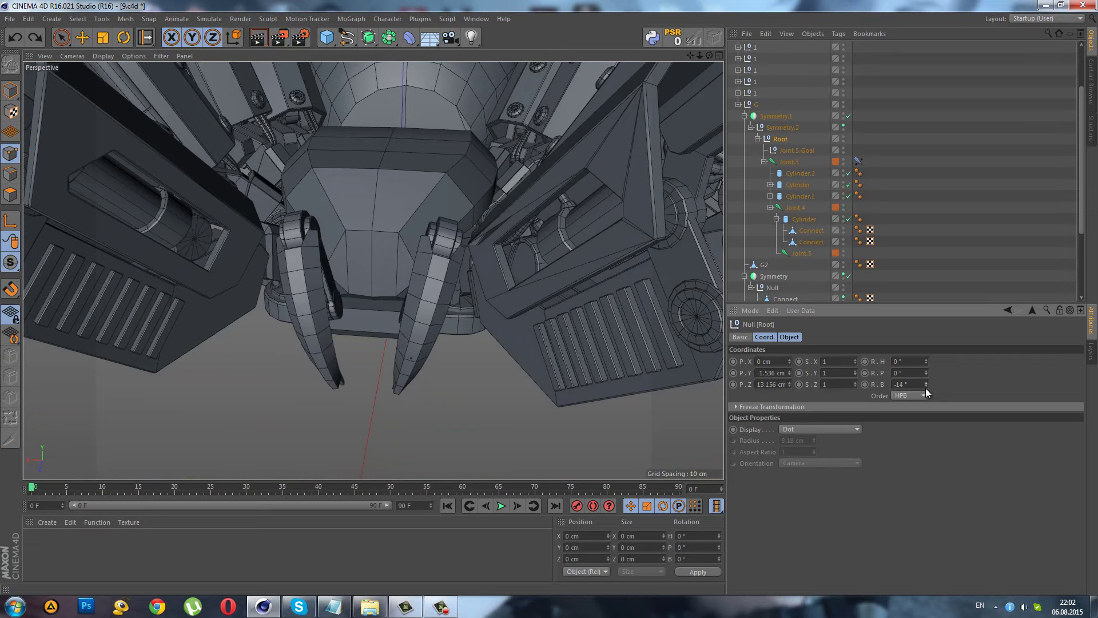
{"action": "left_click_drag", "start_coordinate": [925, 388], "coordinate": [927, 385]}
{"action": "left_click", "coordinate": [1014, 269]}
- Switch the viewport to Gouraud shading and orbit around the spider robot
{"action": "scroll", "coordinate": [432, 279], "scroll_direction": "down", "scroll_amount": 2}
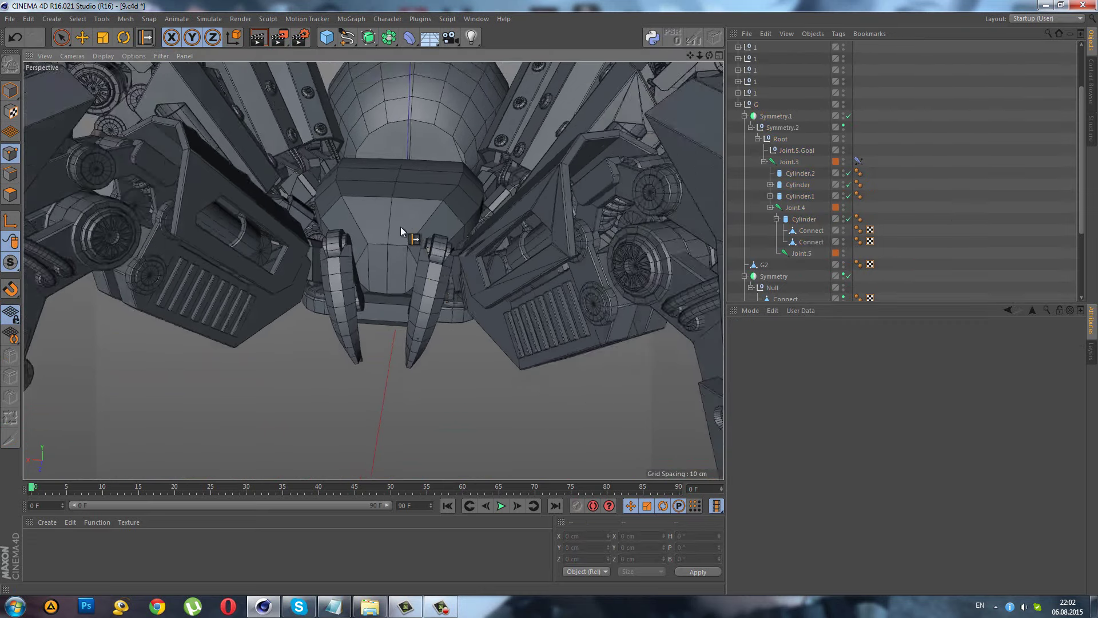
{"action": "left_click_drag", "start_coordinate": [400, 227], "coordinate": [91, 49], "text": "alt"}
{"action": "left_click", "coordinate": [103, 56]}
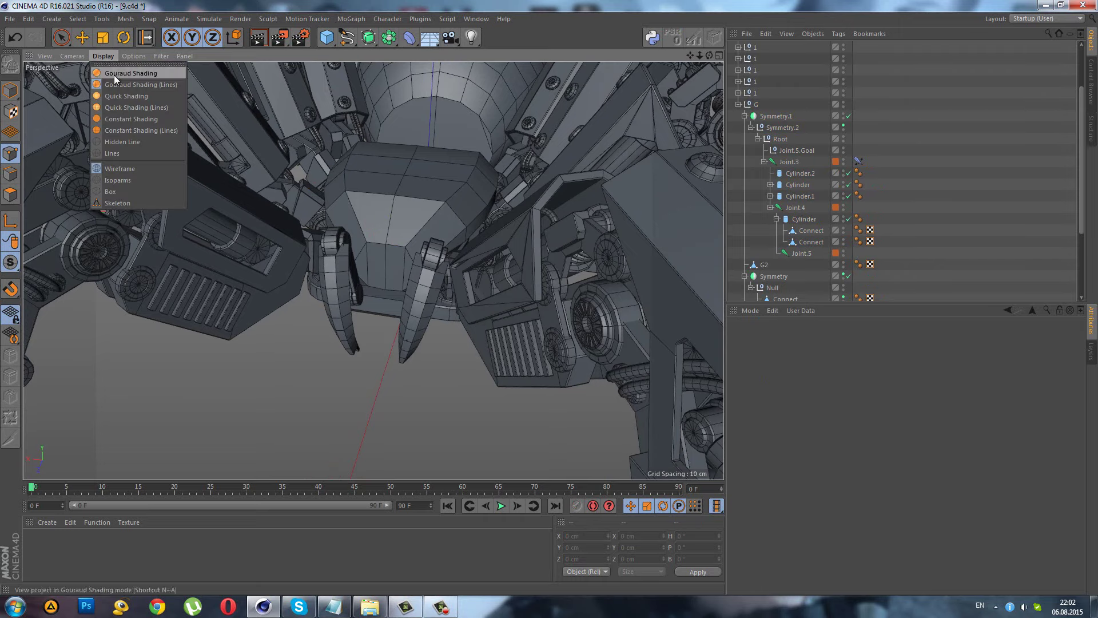
{"action": "left_click", "coordinate": [10, 90]}
{"action": "left_click_drag", "start_coordinate": [432, 248], "coordinate": [385, 224], "text": "alt"}
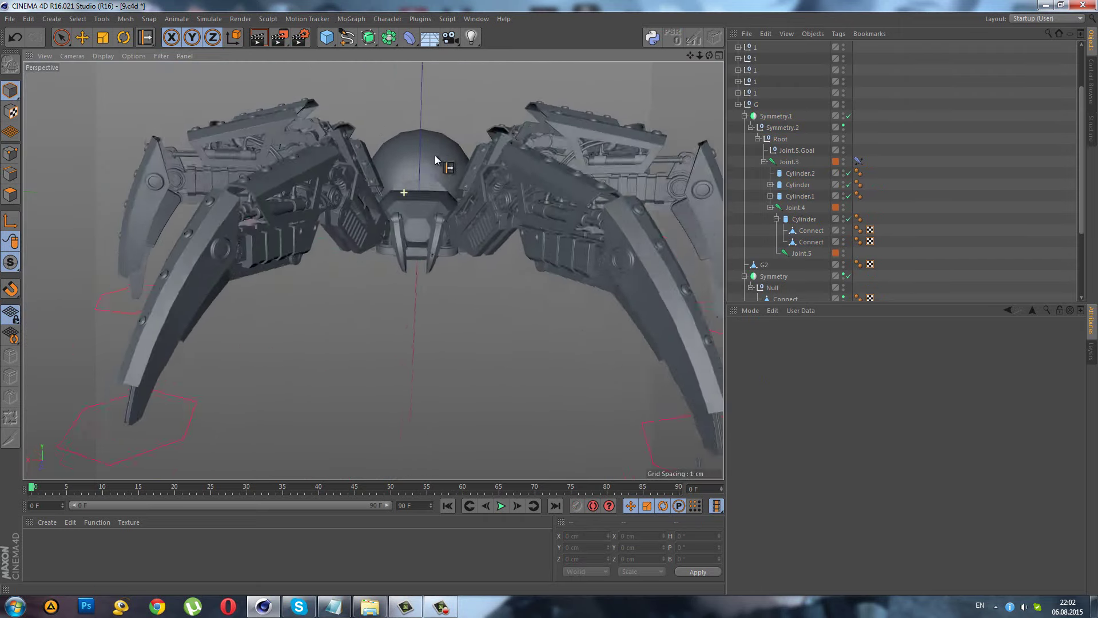
{"action": "left_click_drag", "start_coordinate": [385, 225], "coordinate": [514, 226], "text": "alt"}
{"action": "scroll", "coordinate": [515, 225], "scroll_direction": "up", "scroll_amount": 3}
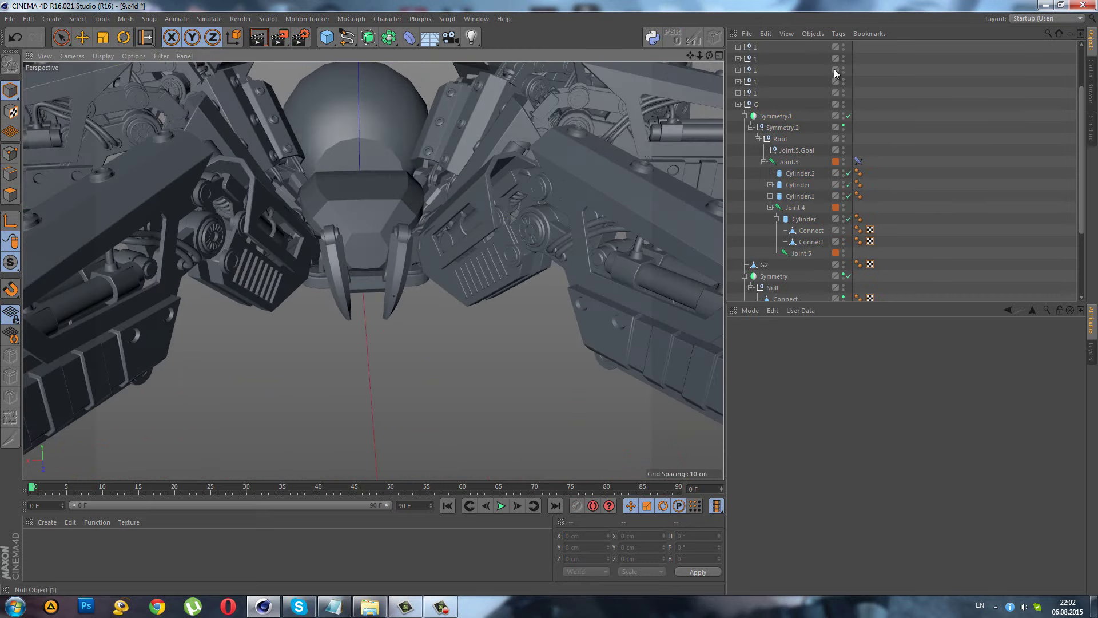
- Select the Root null and rotate the claw joint about 26 degrees
{"action": "left_click", "coordinate": [779, 138]}
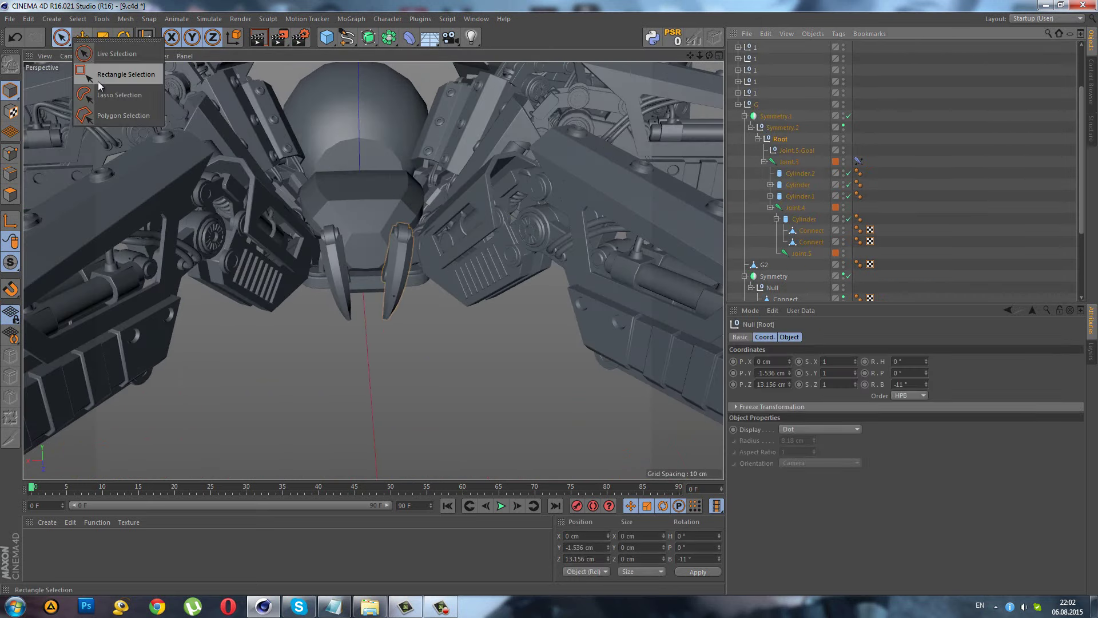
{"action": "left_click_drag", "start_coordinate": [66, 39], "coordinate": [115, 80]}
{"action": "mouse_move", "coordinate": [290, 212]}
{"action": "left_mouse_down", "text": "alt"}
{"action": "mouse_move", "coordinate": [325, 136]}
{"action": "mouse_move", "coordinate": [459, 170]}
{"action": "mouse_move", "coordinate": [384, 191]}
{"action": "mouse_move", "coordinate": [451, 188]}
{"action": "mouse_move", "coordinate": [420, 260]}
{"action": "left_mouse_up", "text": "alt"}
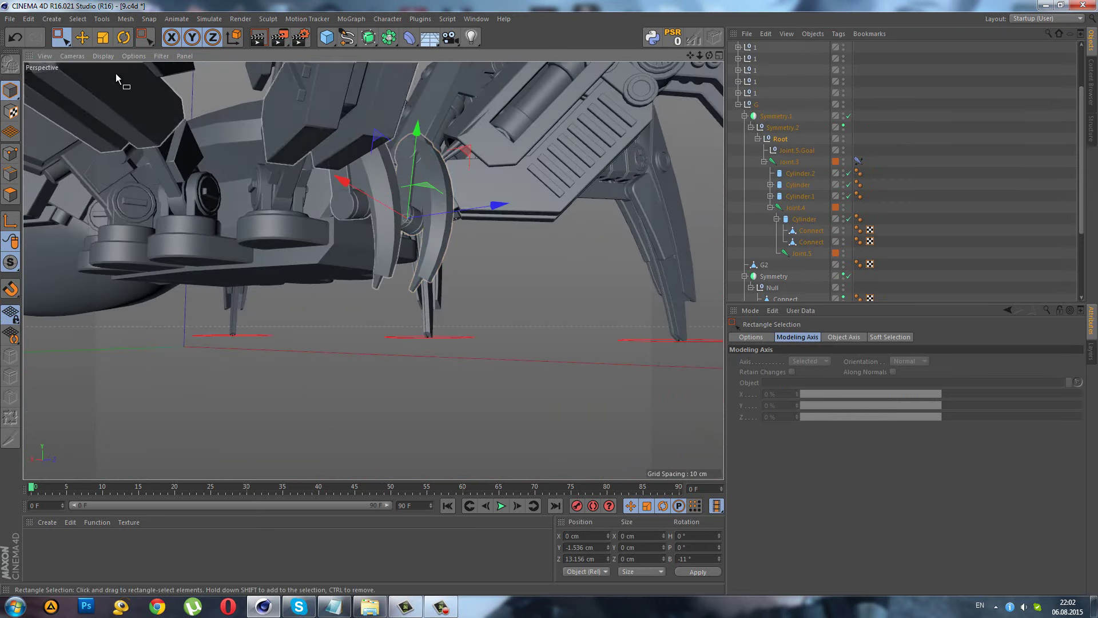
{"action": "key", "text": "r"}
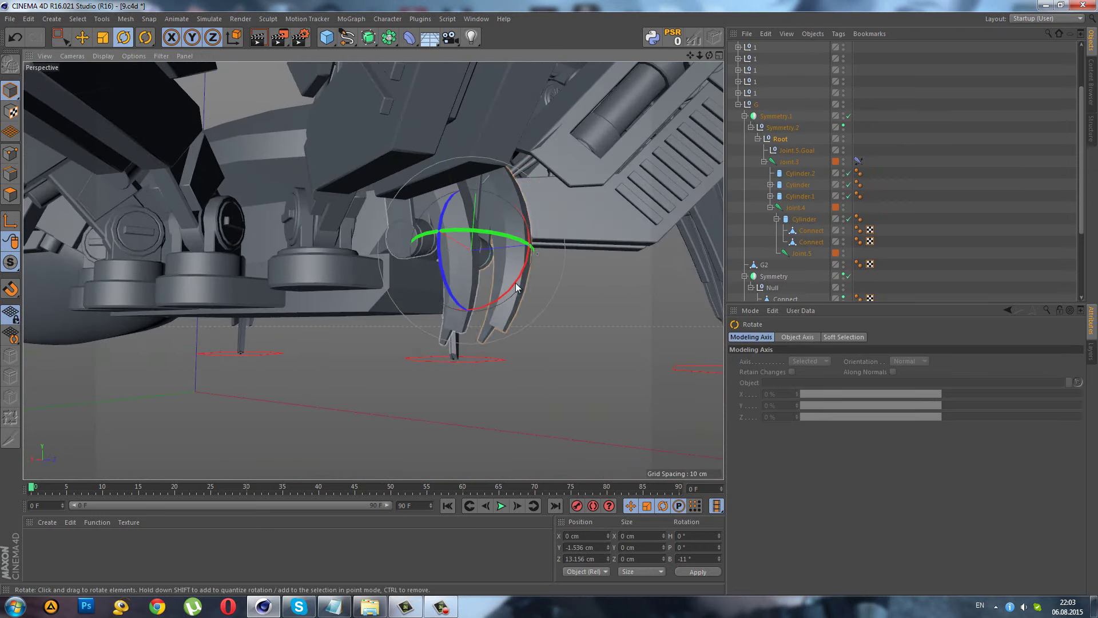
{"action": "left_click_drag", "start_coordinate": [520, 277], "coordinate": [500, 297]}
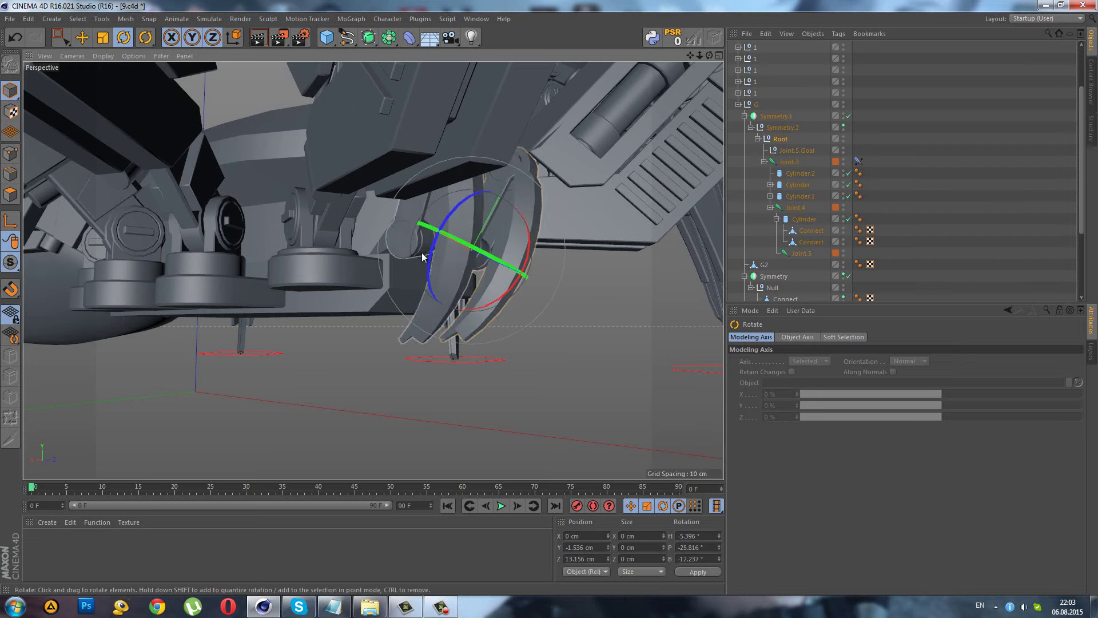
{"action": "mouse_move", "coordinate": [420, 252]}
{"action": "left_mouse_down", "text": "alt"}
{"action": "mouse_move", "coordinate": [471, 228]}
{"action": "mouse_move", "coordinate": [375, 252]}
{"action": "mouse_move", "coordinate": [356, 314]}
{"action": "left_mouse_up", "text": "alt"}
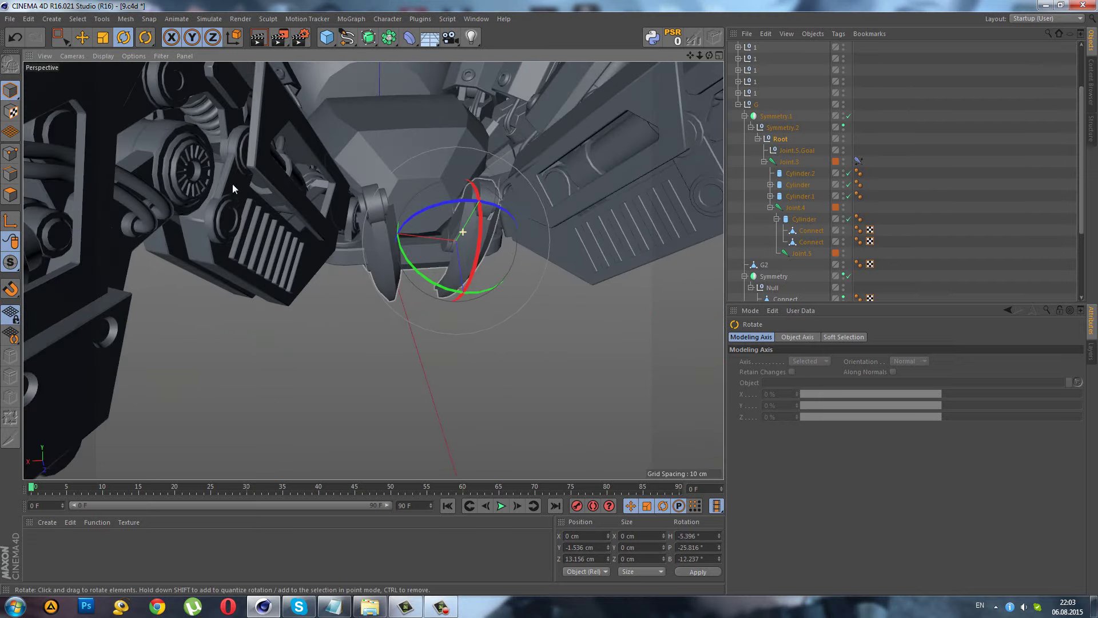
- Move the claw joint along its axis to Z 10.517 cm with a -11° bank
{"action": "left_click", "coordinate": [67, 41]}
{"action": "scroll", "coordinate": [427, 163], "scroll_direction": "up", "scroll_amount": 3}
{"action": "left_click_drag", "start_coordinate": [426, 163], "coordinate": [473, 234], "text": "alt"}
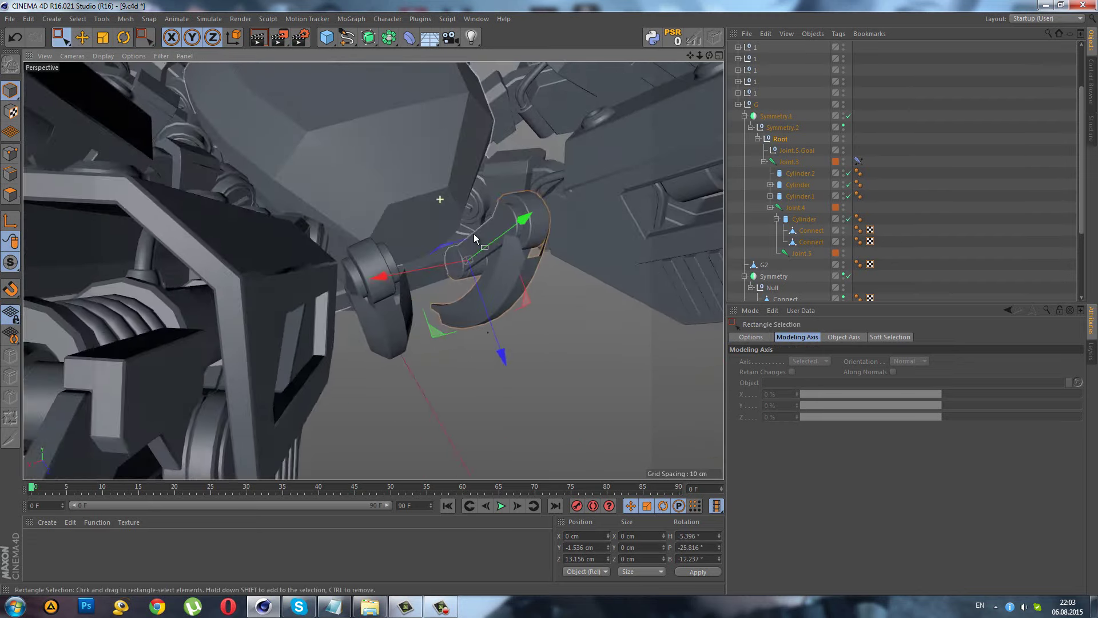
{"action": "mouse_move", "coordinate": [531, 298]}
{"action": "left_mouse_down"}
{"action": "mouse_move", "coordinate": [495, 263]}
{"action": "mouse_move", "coordinate": [328, 262]}
{"action": "mouse_move", "coordinate": [506, 262]}
{"action": "left_mouse_up"}
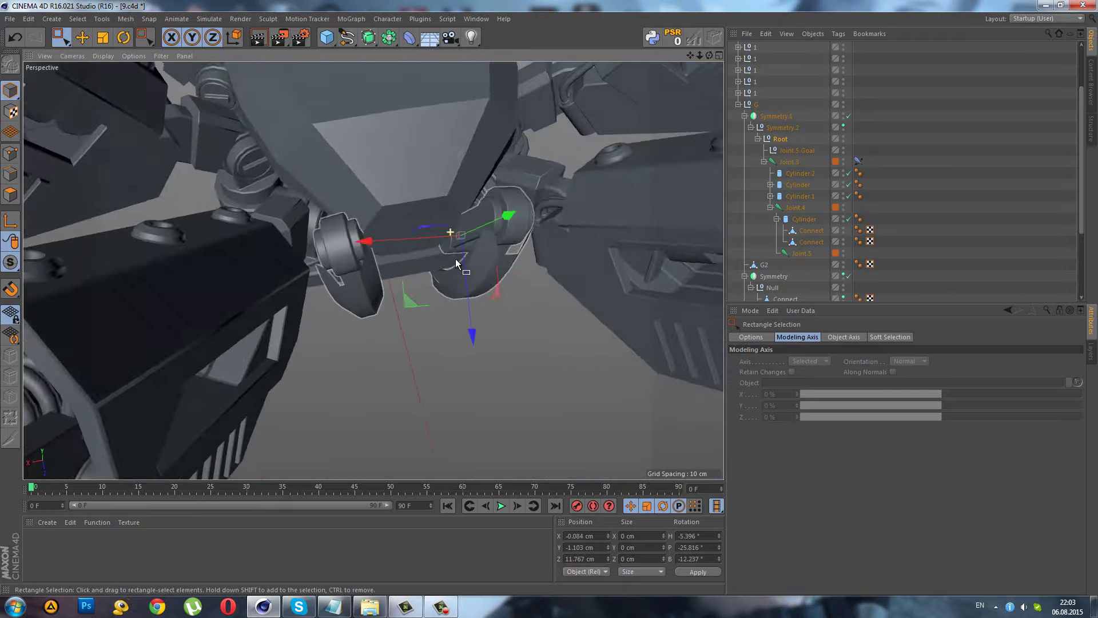
{"action": "key", "text": "ctrl+z"}
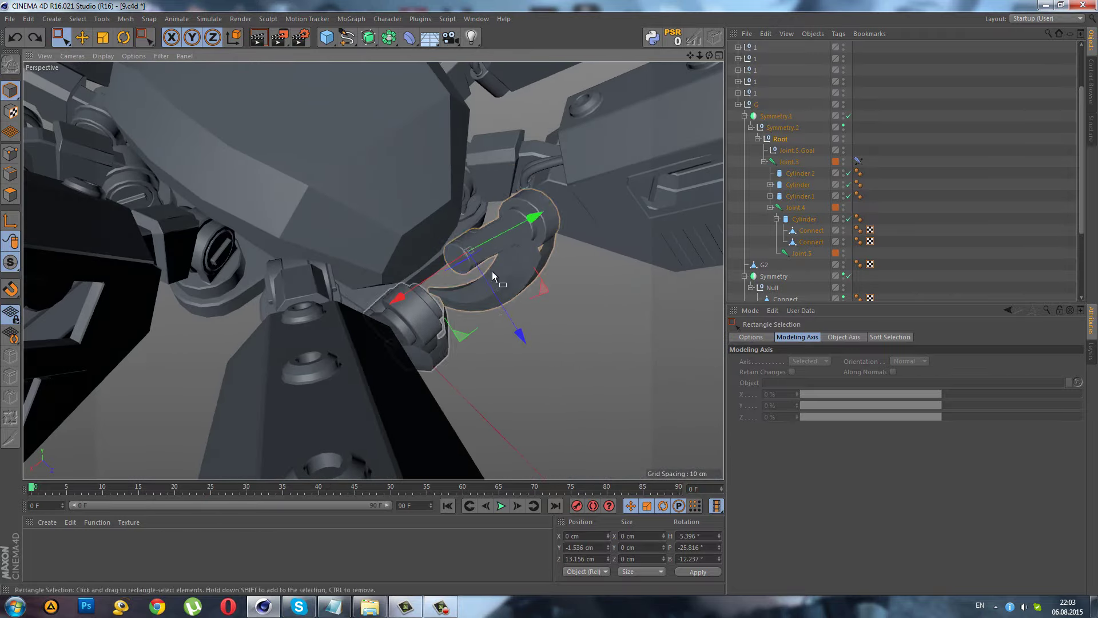
{"action": "left_click_drag", "start_coordinate": [495, 275], "coordinate": [473, 267]}
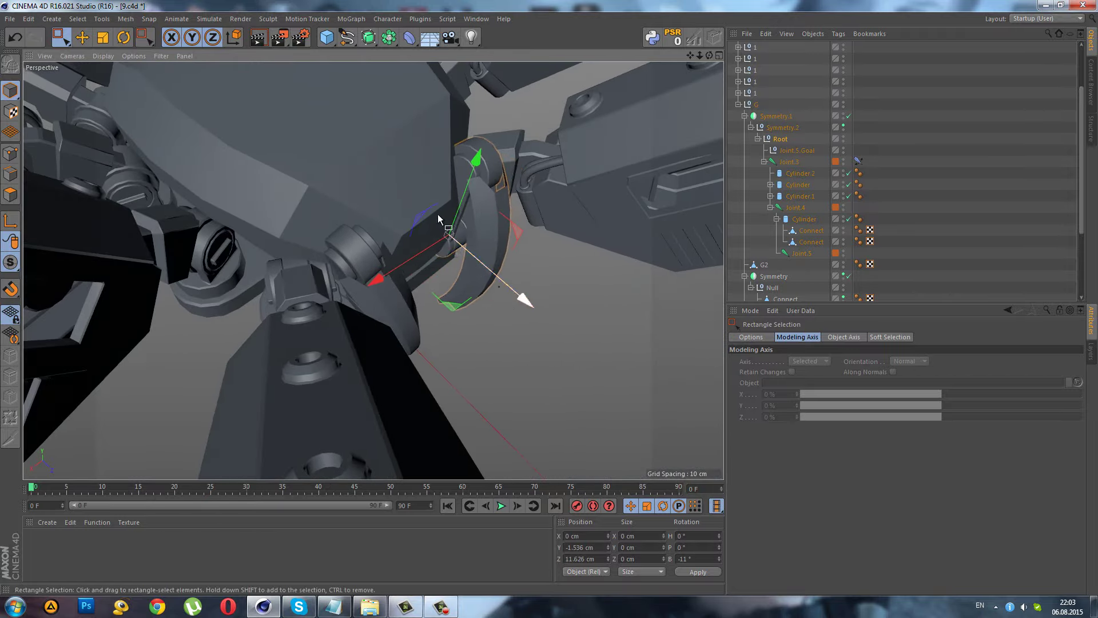
{"action": "left_click_drag", "start_coordinate": [438, 214], "coordinate": [430, 245], "text": "alt"}
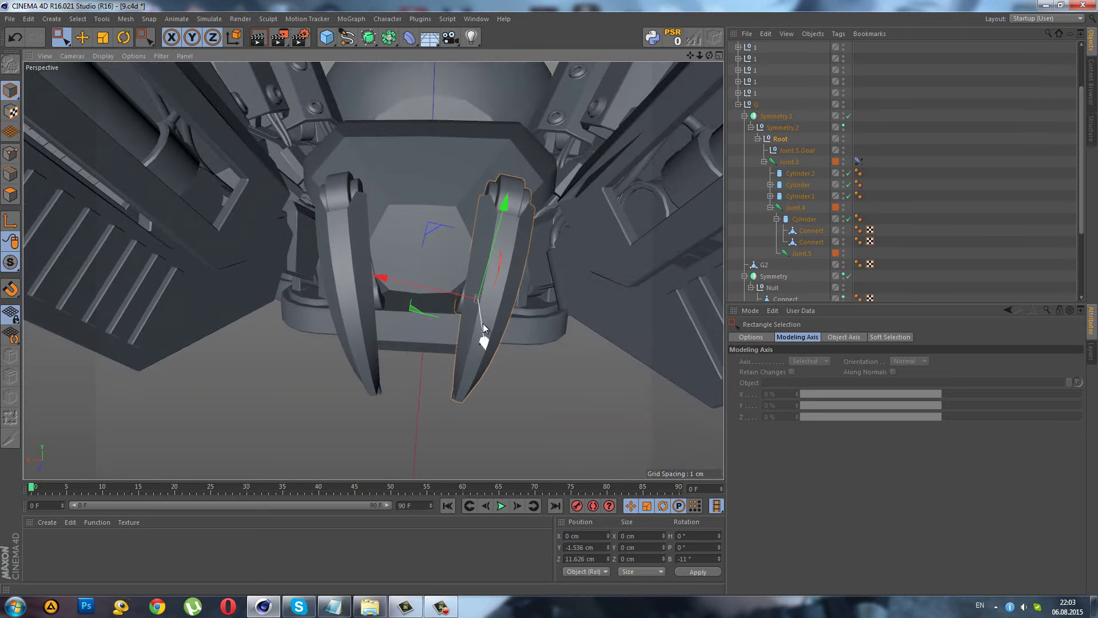
{"action": "mouse_move", "coordinate": [479, 328]}
{"action": "left_mouse_down"}
{"action": "mouse_move", "coordinate": [459, 308]}
{"action": "mouse_move", "coordinate": [268, 228]}
{"action": "mouse_move", "coordinate": [481, 334]}
{"action": "left_mouse_up"}
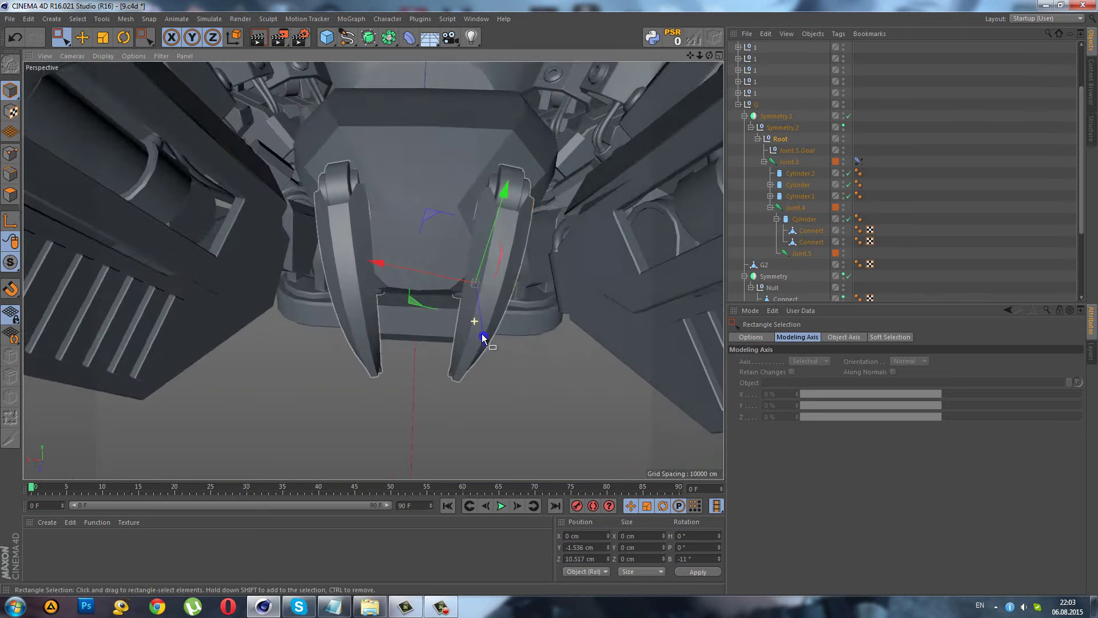
{"action": "mouse_move", "coordinate": [424, 264]}
{"action": "left_mouse_down", "text": "alt"}
{"action": "mouse_move", "coordinate": [398, 205]}
{"action": "mouse_move", "coordinate": [355, 244]}
{"action": "mouse_move", "coordinate": [352, 292]}
{"action": "mouse_move", "coordinate": [437, 182]}
{"action": "left_mouse_up", "text": "alt"}
- Select the Connect mesh under the Null and switch to point editing
{"action": "left_click", "coordinate": [437, 182]}
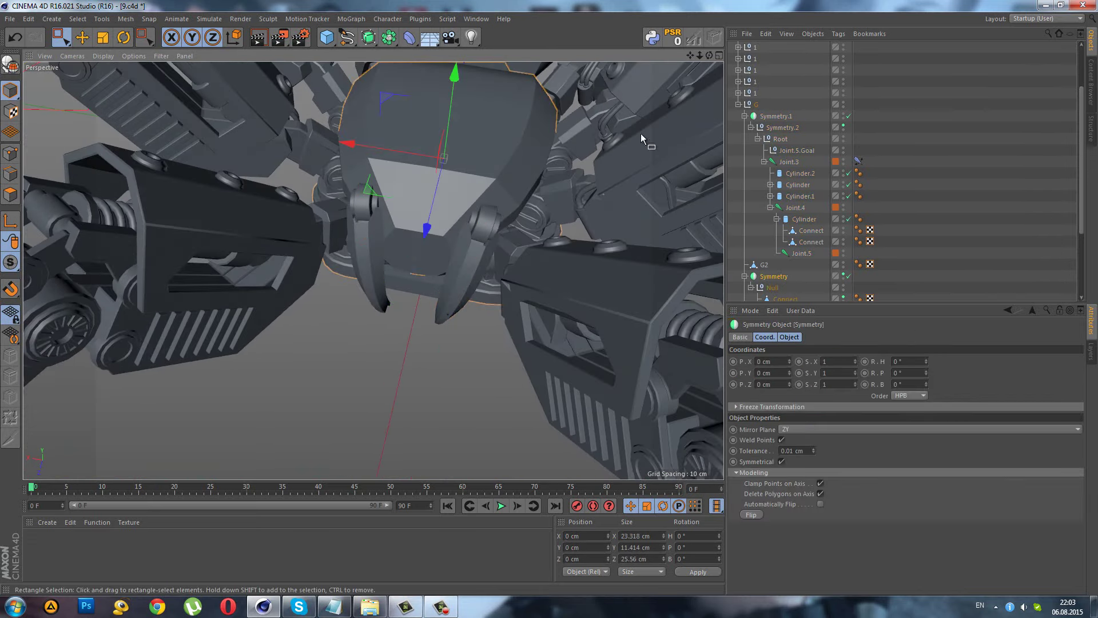
{"action": "scroll", "coordinate": [788, 269], "scroll_direction": "down", "scroll_amount": 3}
{"action": "left_click", "coordinate": [785, 229]}
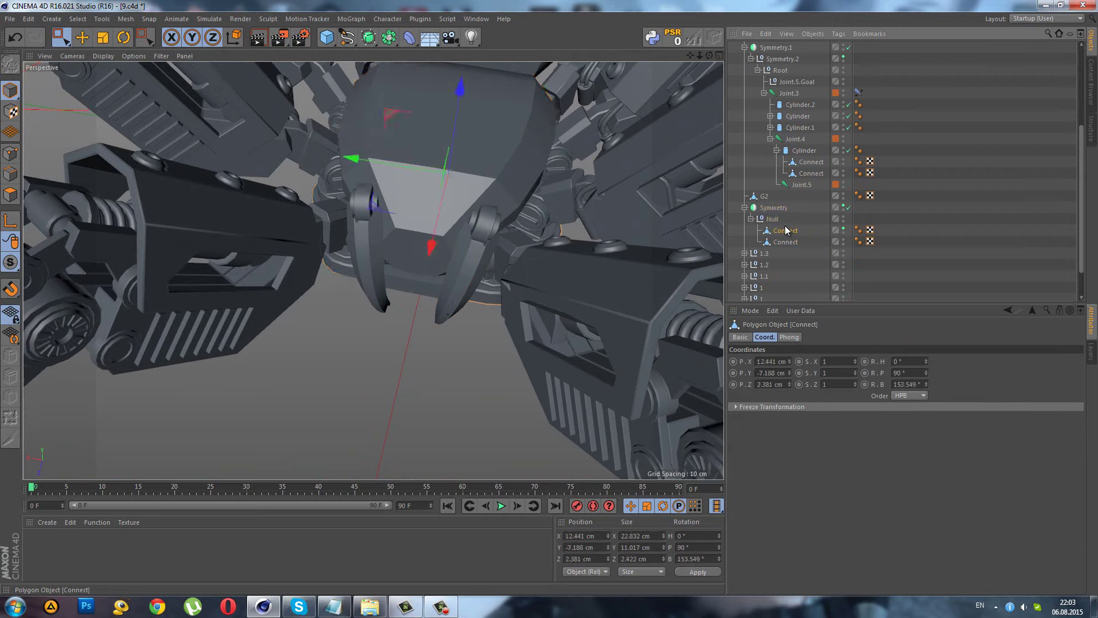
{"action": "left_click", "coordinate": [11, 153]}
{"action": "scroll", "coordinate": [467, 228], "scroll_direction": "up", "scroll_amount": 3}
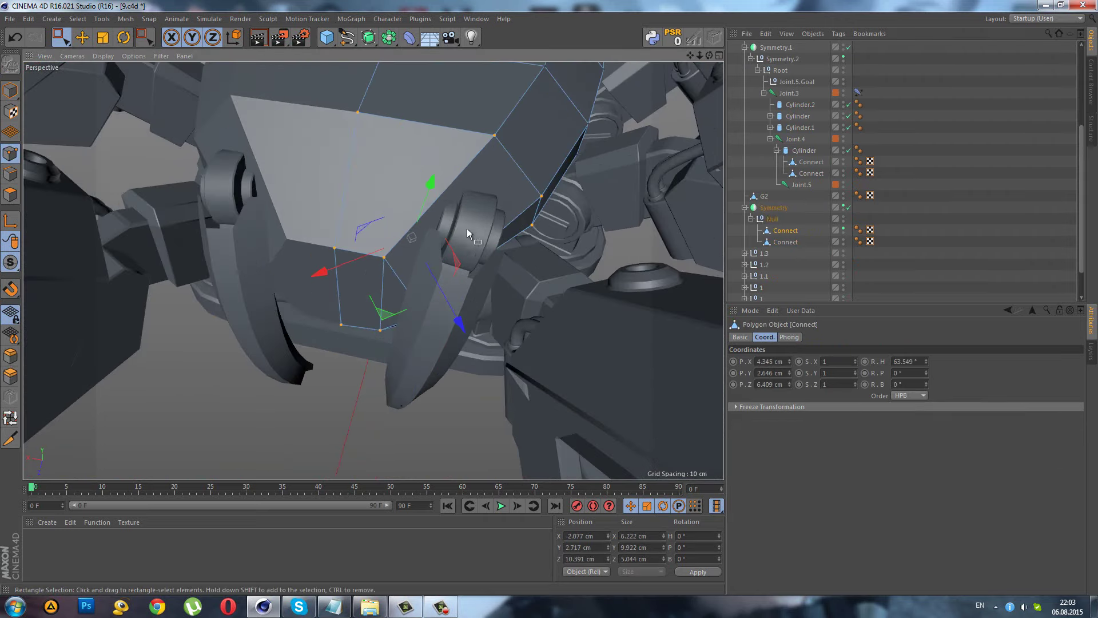
{"action": "mouse_move", "coordinate": [466, 228]}
{"action": "left_mouse_down", "text": "alt"}
{"action": "mouse_move", "coordinate": [509, 140]}
{"action": "mouse_move", "coordinate": [475, 98]}
{"action": "mouse_move", "coordinate": [435, 98]}
{"action": "mouse_move", "coordinate": [451, 95]}
{"action": "mouse_move", "coordinate": [483, 200]}
{"action": "mouse_move", "coordinate": [488, 301]}
{"action": "left_mouse_up", "text": "alt"}
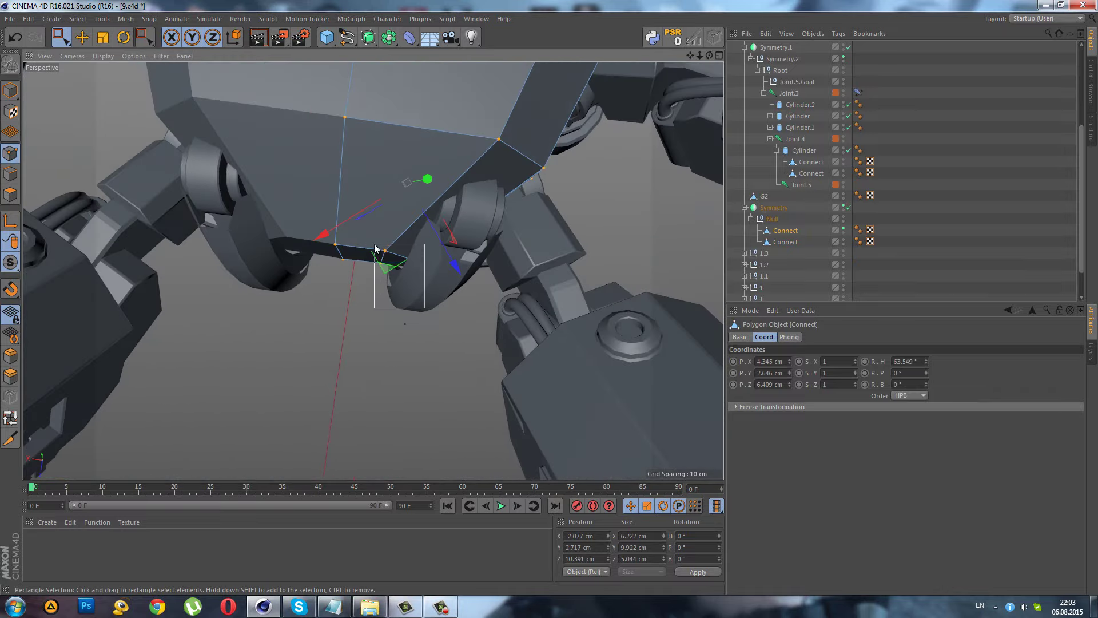
- Select the body plate points near the claw and maximize the front view
{"action": "left_click_drag", "start_coordinate": [375, 249], "coordinate": [378, 249]}
{"action": "mouse_move", "coordinate": [377, 248]}
{"action": "left_mouse_down", "text": "alt"}
{"action": "mouse_move", "coordinate": [429, 247]}
{"action": "mouse_move", "coordinate": [472, 84]}
{"action": "mouse_move", "coordinate": [455, 159]}
{"action": "mouse_move", "coordinate": [456, 105]}
{"action": "mouse_move", "coordinate": [464, 125]}
{"action": "mouse_move", "coordinate": [449, 167]}
{"action": "mouse_move", "coordinate": [468, 187]}
{"action": "mouse_move", "coordinate": [428, 205]}
{"action": "mouse_move", "coordinate": [355, 220]}
{"action": "mouse_move", "coordinate": [299, 154]}
{"action": "left_mouse_up", "text": "alt"}
{"action": "key", "text": "ctrl+z"}
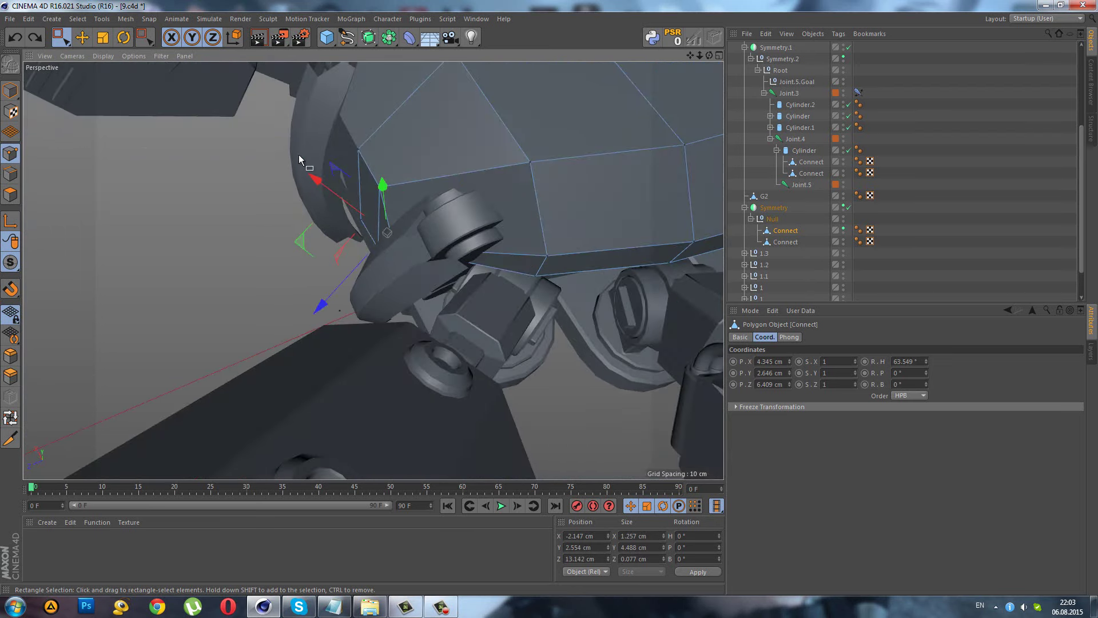
{"action": "left_click_drag", "start_coordinate": [426, 290], "coordinate": [425, 290]}
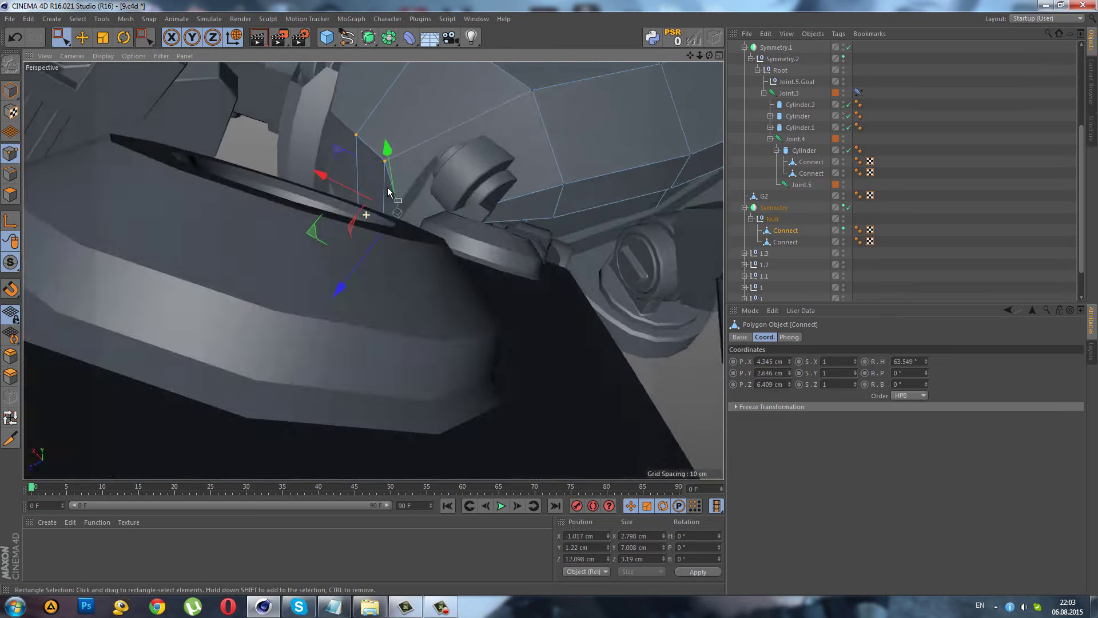
{"action": "middle_click", "coordinate": [401, 239]}
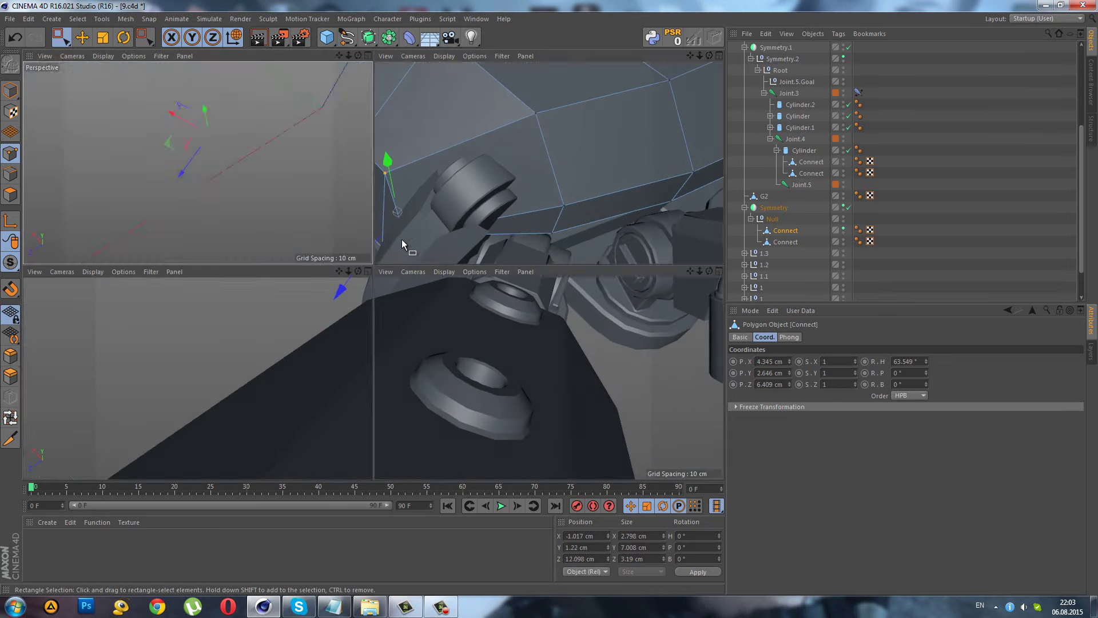
{"action": "middle_click", "coordinate": [567, 331]}
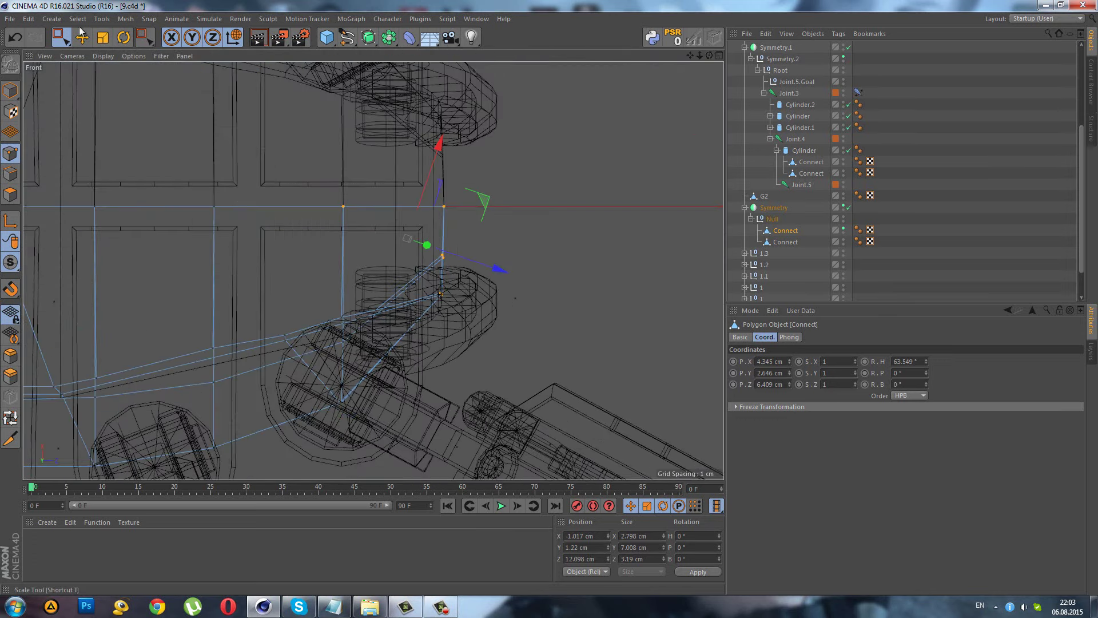
- Box-select the plate points with the modeling axis set to World
{"action": "left_click", "coordinate": [60, 37]}
{"action": "left_click", "coordinate": [913, 366]}
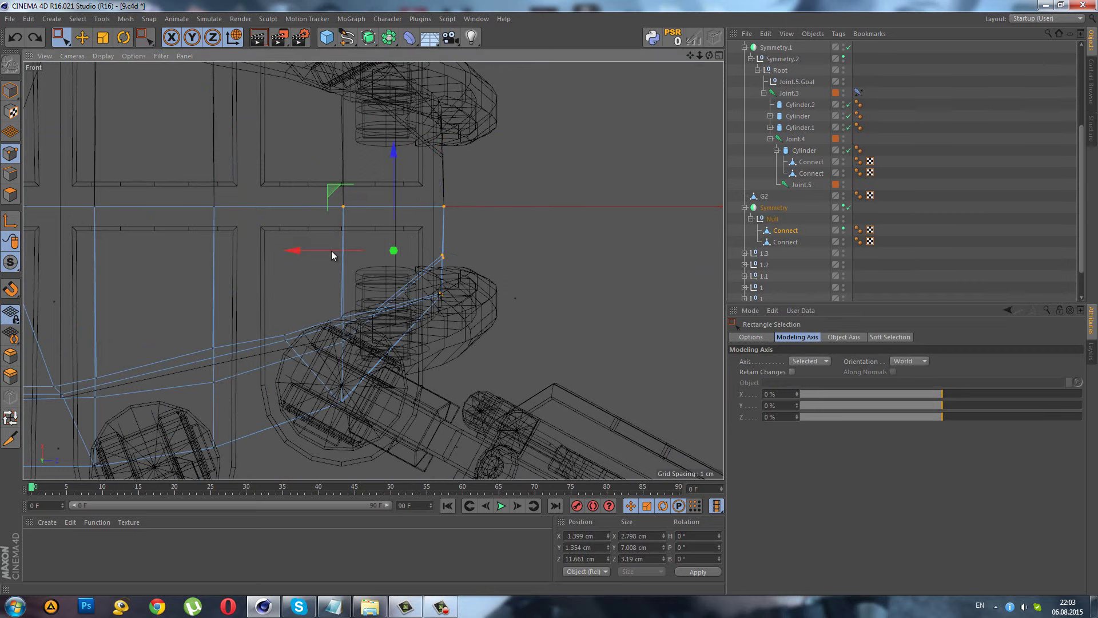
{"action": "left_click_drag", "start_coordinate": [331, 250], "coordinate": [310, 252]}
{"action": "key", "text": "ctrl+z"}
{"action": "mouse_move", "coordinate": [295, 145]}
{"action": "left_mouse_down"}
{"action": "mouse_move", "coordinate": [514, 393]}
{"action": "mouse_move", "coordinate": [514, 425]}
{"action": "left_mouse_up"}
- Test pushing the selected points back on Z in the perspective view, then revert it
{"action": "middle_click", "coordinate": [303, 258]}
{"action": "middle_click", "coordinate": [211, 134]}
{"action": "left_click_drag", "start_coordinate": [439, 263], "coordinate": [344, 235], "text": "alt"}
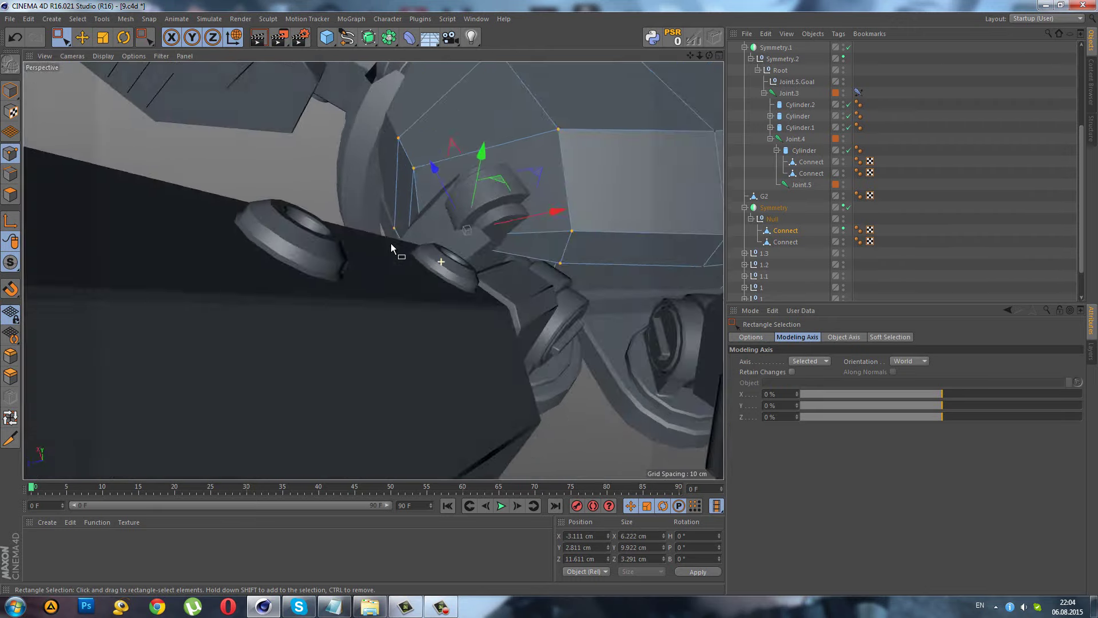
{"action": "mouse_move", "coordinate": [561, 252]}
{"action": "left_mouse_down"}
{"action": "mouse_move", "coordinate": [583, 241]}
{"action": "mouse_move", "coordinate": [633, 266]}
{"action": "mouse_move", "coordinate": [682, 230]}
{"action": "mouse_move", "coordinate": [687, 207]}
{"action": "mouse_move", "coordinate": [489, 193]}
{"action": "mouse_move", "coordinate": [437, 209]}
{"action": "left_mouse_up"}
{"action": "key", "text": "ctrl+z"}
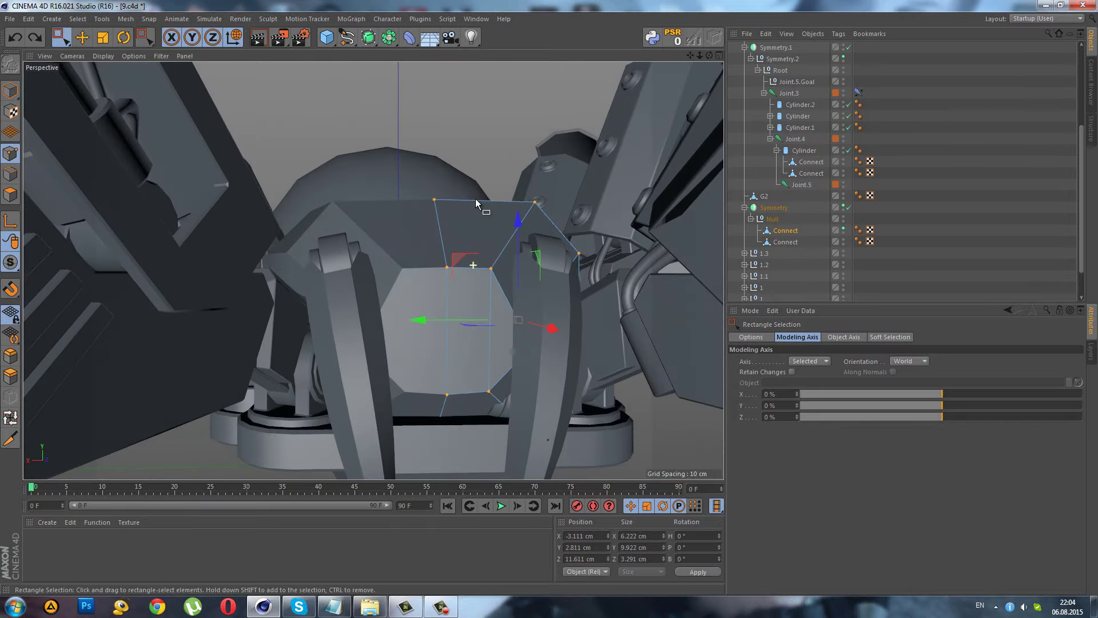
- Switch to Live Selection and lower the plate's bottom edge by 0.867 cm
{"action": "left_click", "coordinate": [61, 37]}
{"action": "left_click", "coordinate": [83, 52]}
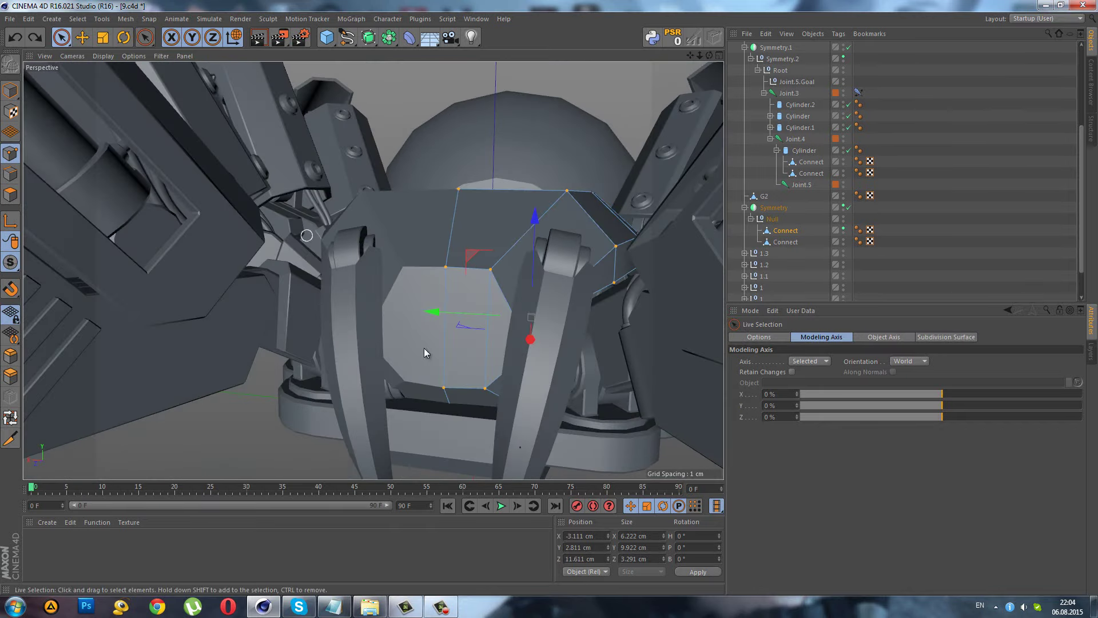
{"action": "scroll", "coordinate": [438, 394], "scroll_direction": "up", "scroll_amount": 3}
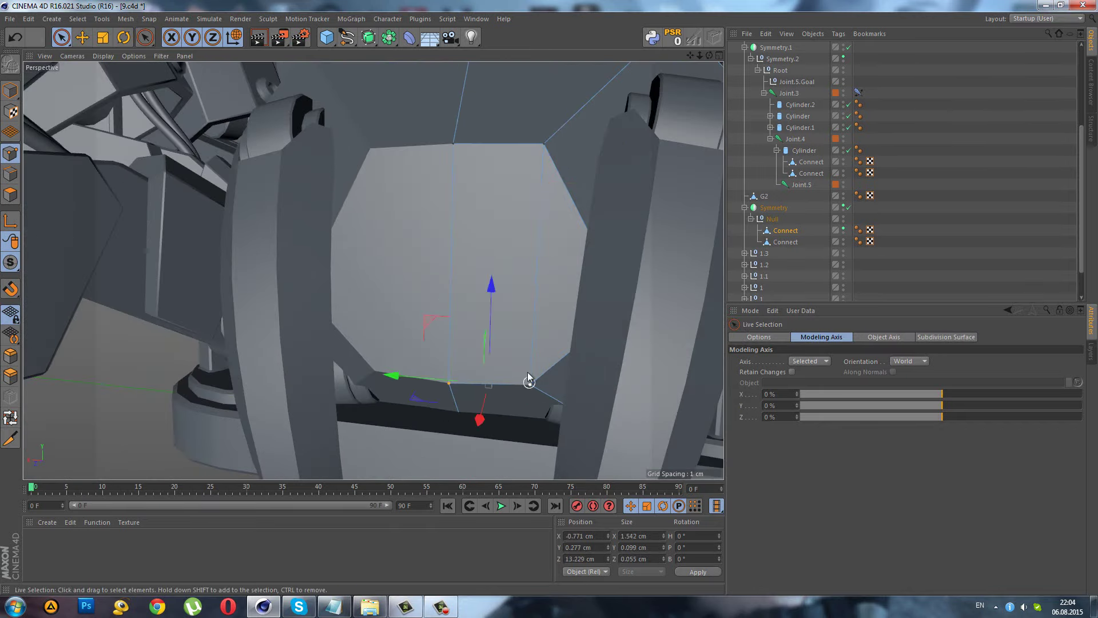
{"action": "mouse_move", "coordinate": [483, 325]}
{"action": "left_mouse_down", "text": "alt"}
{"action": "mouse_move", "coordinate": [486, 379]}
{"action": "mouse_move", "coordinate": [518, 287]}
{"action": "mouse_move", "coordinate": [555, 317]}
{"action": "mouse_move", "coordinate": [522, 368]}
{"action": "left_mouse_up", "text": "alt"}
- Scale the lowered plate edge down with T and nudge it slightly sideways
{"action": "key", "text": "t"}
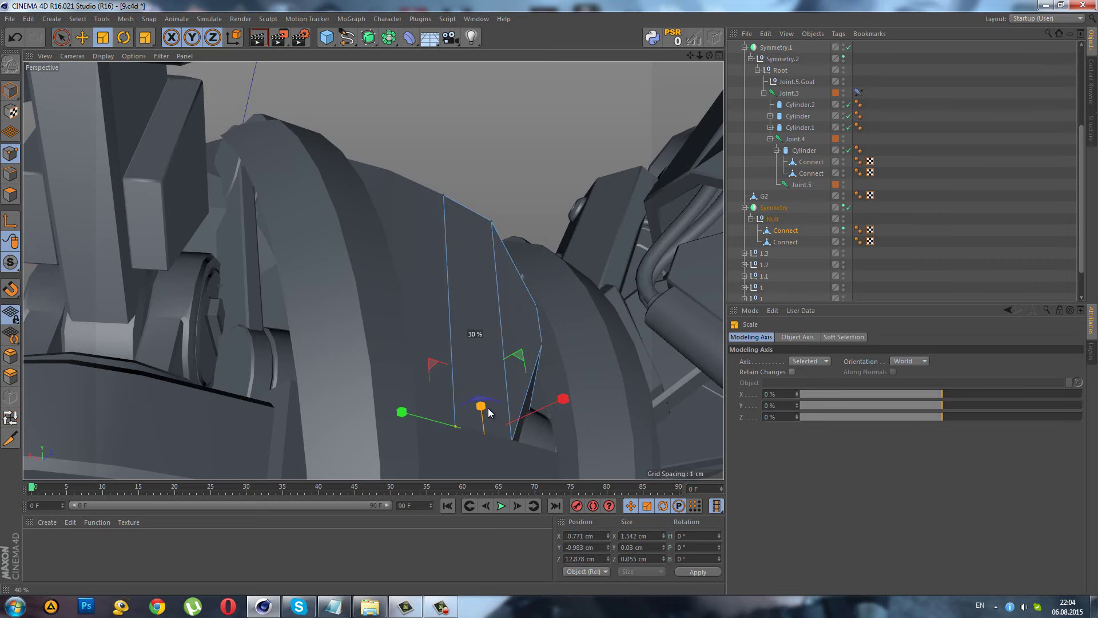
{"action": "mouse_move", "coordinate": [473, 419]}
{"action": "left_mouse_down", "text": "alt"}
{"action": "mouse_move", "coordinate": [453, 463]}
{"action": "mouse_move", "coordinate": [247, 272]}
{"action": "left_mouse_up", "text": "alt"}
{"action": "left_click", "coordinate": [61, 37]}
{"action": "mouse_move", "coordinate": [379, 319]}
{"action": "left_mouse_down", "text": "alt"}
{"action": "mouse_move", "coordinate": [472, 438]}
{"action": "mouse_move", "coordinate": [501, 450]}
{"action": "left_mouse_up", "text": "alt"}
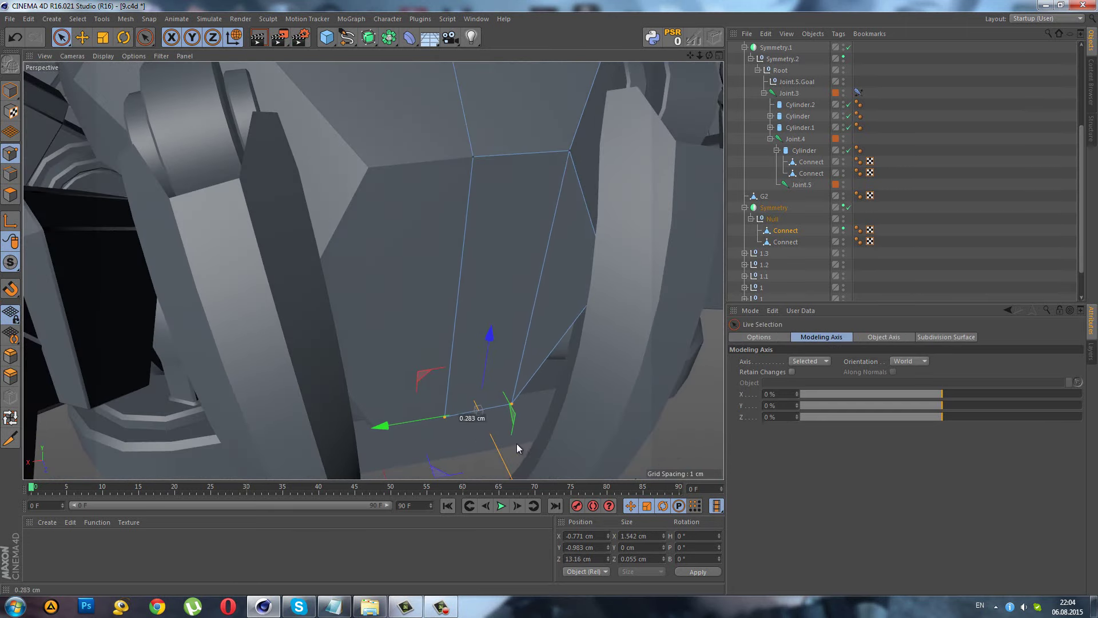
- Zoom out to view the head and claws, keeping Connect selected
{"action": "left_click", "coordinate": [903, 252]}
{"action": "scroll", "coordinate": [507, 266], "scroll_direction": "down", "scroll_amount": 5}
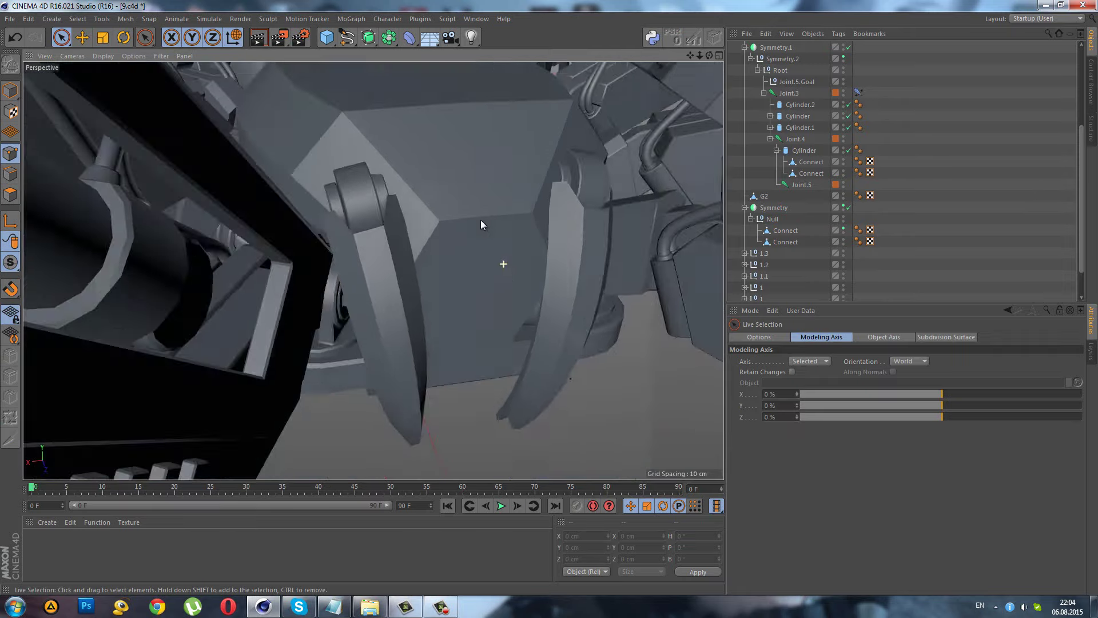
{"action": "mouse_move", "coordinate": [480, 219]}
{"action": "left_mouse_down", "text": "alt"}
{"action": "mouse_move", "coordinate": [458, 216]}
{"action": "mouse_move", "coordinate": [438, 262]}
{"action": "mouse_move", "coordinate": [437, 203]}
{"action": "mouse_move", "coordinate": [371, 179]}
{"action": "mouse_move", "coordinate": [335, 184]}
{"action": "mouse_move", "coordinate": [427, 206]}
{"action": "left_mouse_up", "text": "alt"}
{"action": "key", "text": "ctrl+z"}
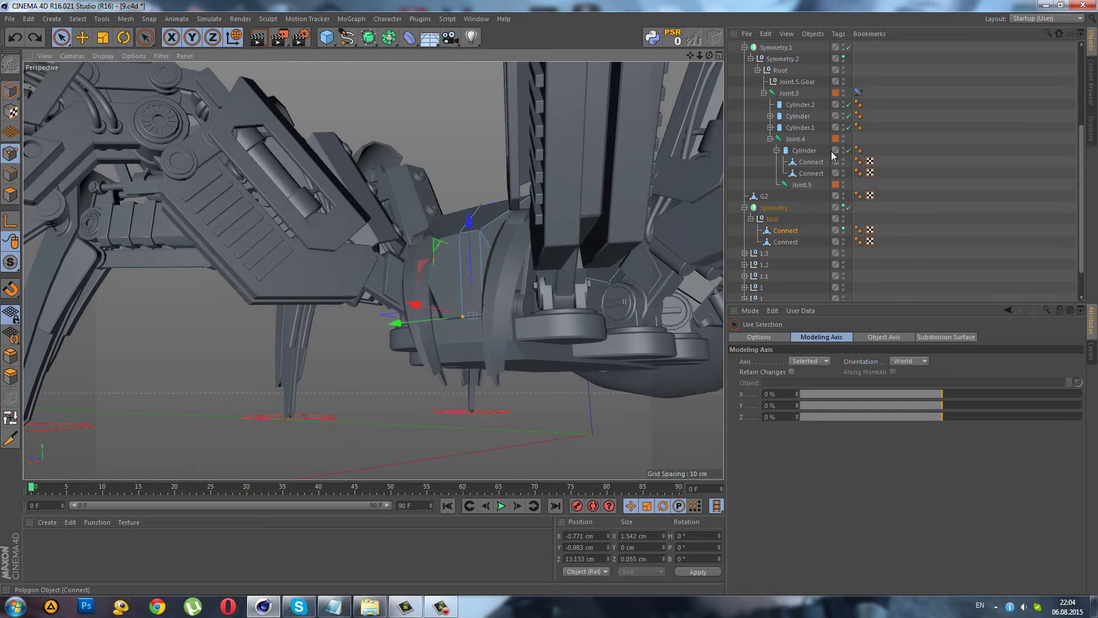
- Hide the other leg parts via the visibility dot and select the Connect plate
{"action": "scroll", "coordinate": [833, 156], "scroll_direction": "up", "scroll_amount": 5}
{"action": "left_click", "coordinate": [843, 173]}
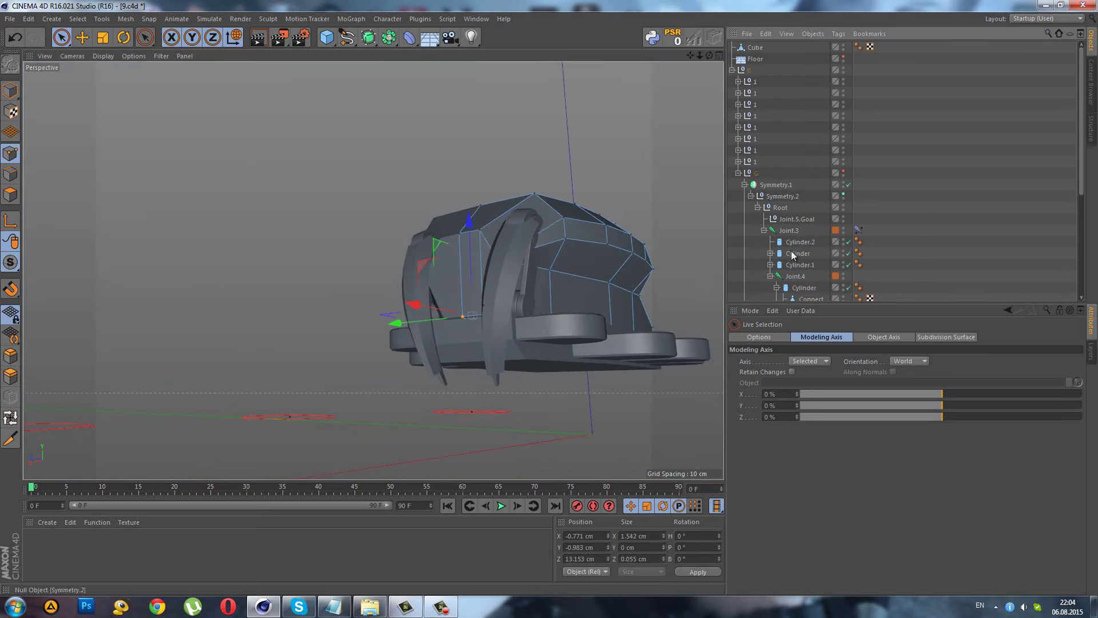
{"action": "scroll", "coordinate": [652, 318], "scroll_direction": "up", "scroll_amount": 3}
{"action": "scroll", "coordinate": [463, 180], "scroll_direction": "up", "scroll_amount": 3}
{"action": "scroll", "coordinate": [369, 217], "scroll_direction": "up", "scroll_amount": 3}
{"action": "scroll", "coordinate": [369, 218], "scroll_direction": "up", "scroll_amount": 1}
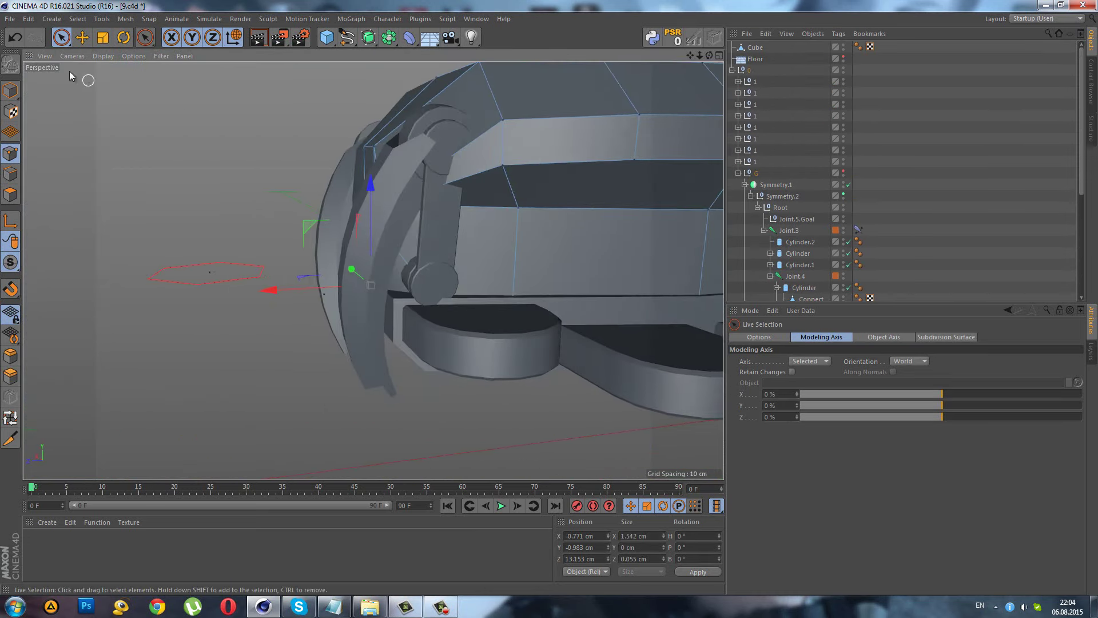
{"action": "scroll", "coordinate": [376, 289], "scroll_direction": "down", "scroll_amount": 2}
{"action": "scroll", "coordinate": [763, 226], "scroll_direction": "down", "scroll_amount": 4}
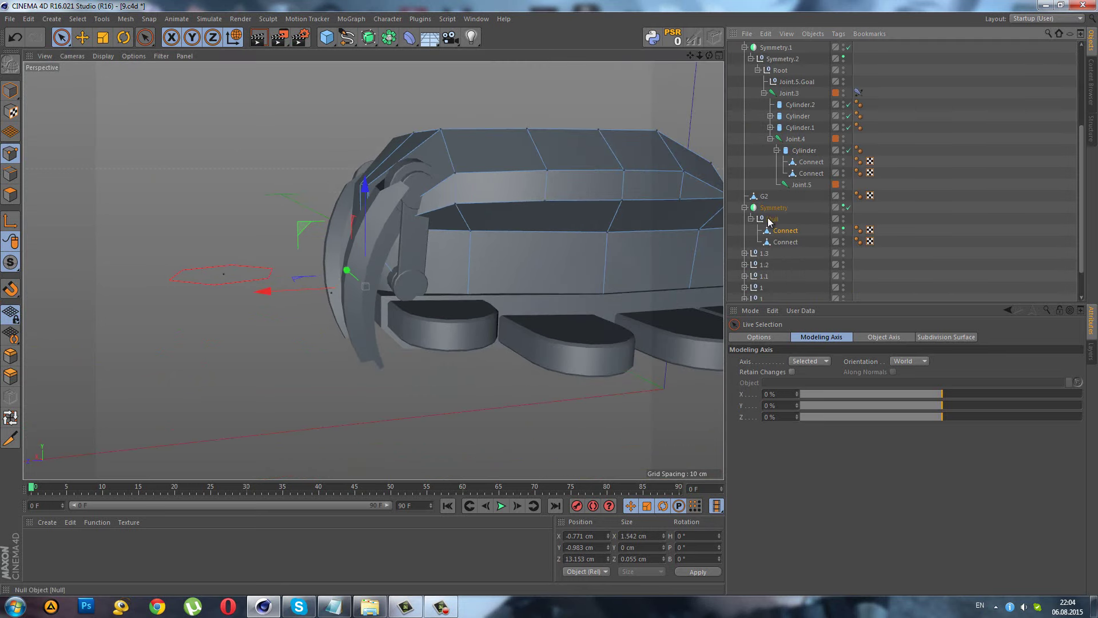
{"action": "left_click", "coordinate": [782, 234]}
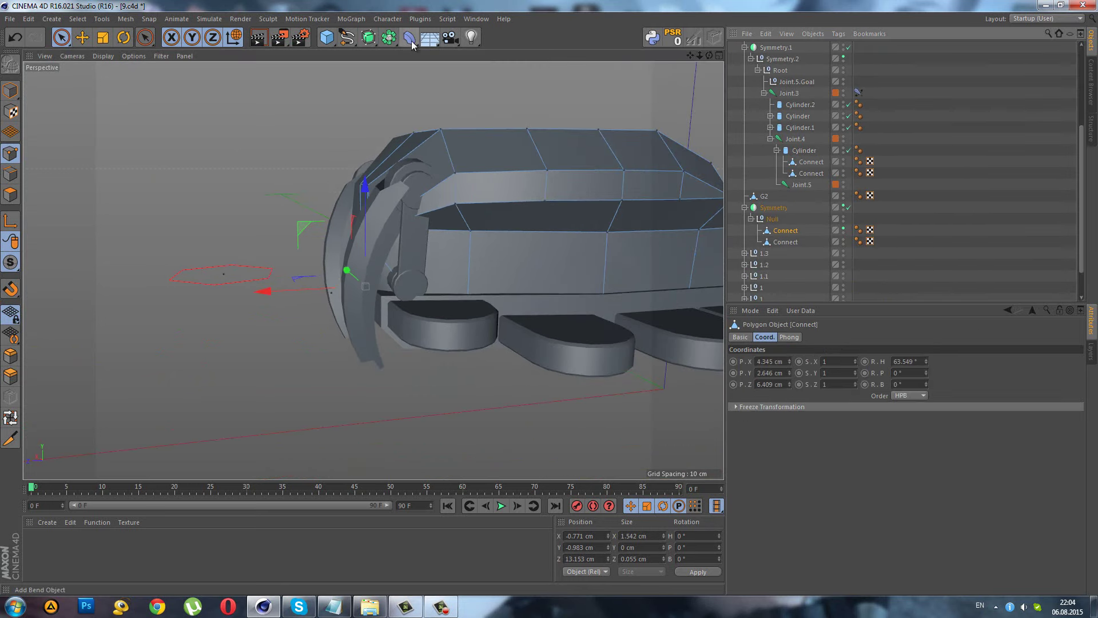
- Add a new Cube from the primitives palette
{"action": "left_click", "coordinate": [326, 44]}
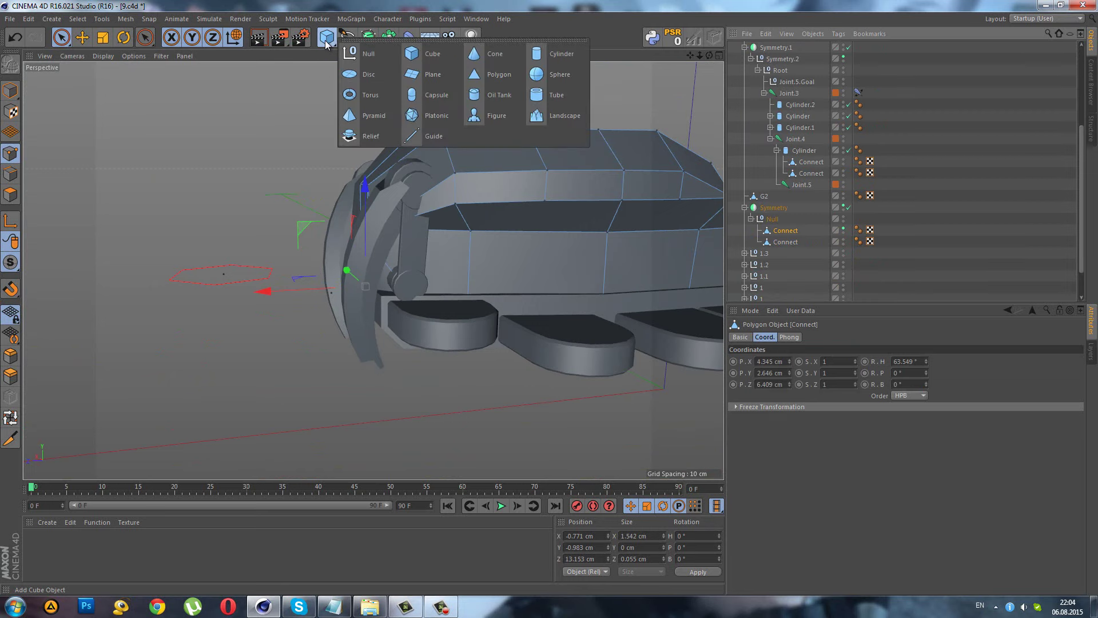
{"action": "left_click", "coordinate": [307, 139]}
{"action": "left_click_drag", "start_coordinate": [470, 131], "coordinate": [461, 216], "text": "alt"}
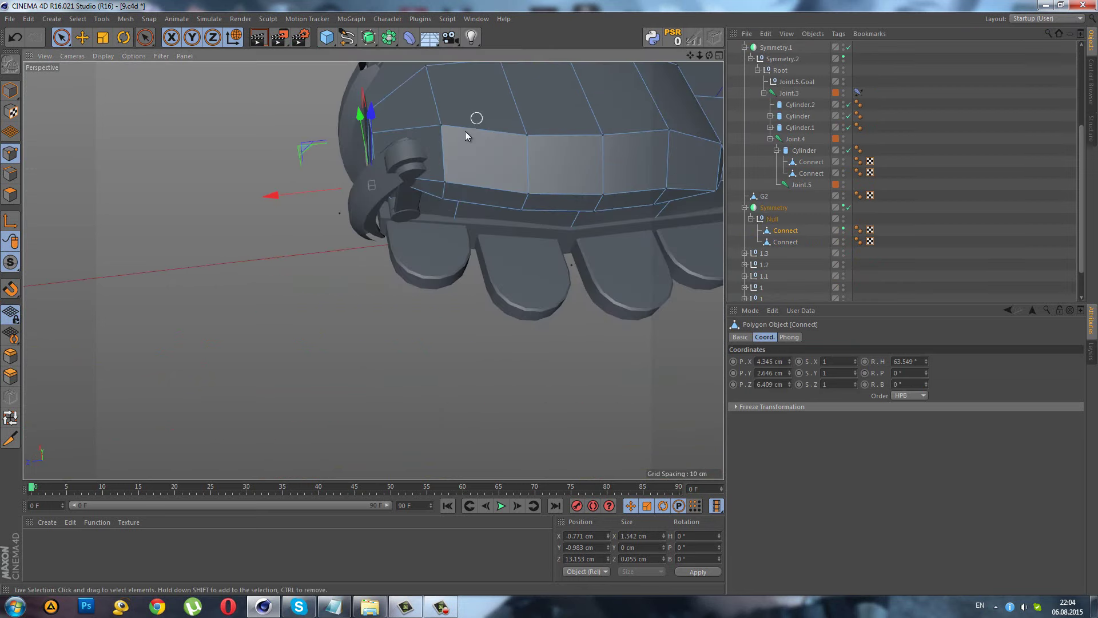
{"action": "left_click_drag", "start_coordinate": [465, 132], "coordinate": [364, 73], "text": "alt"}
{"action": "left_click", "coordinate": [325, 38]}
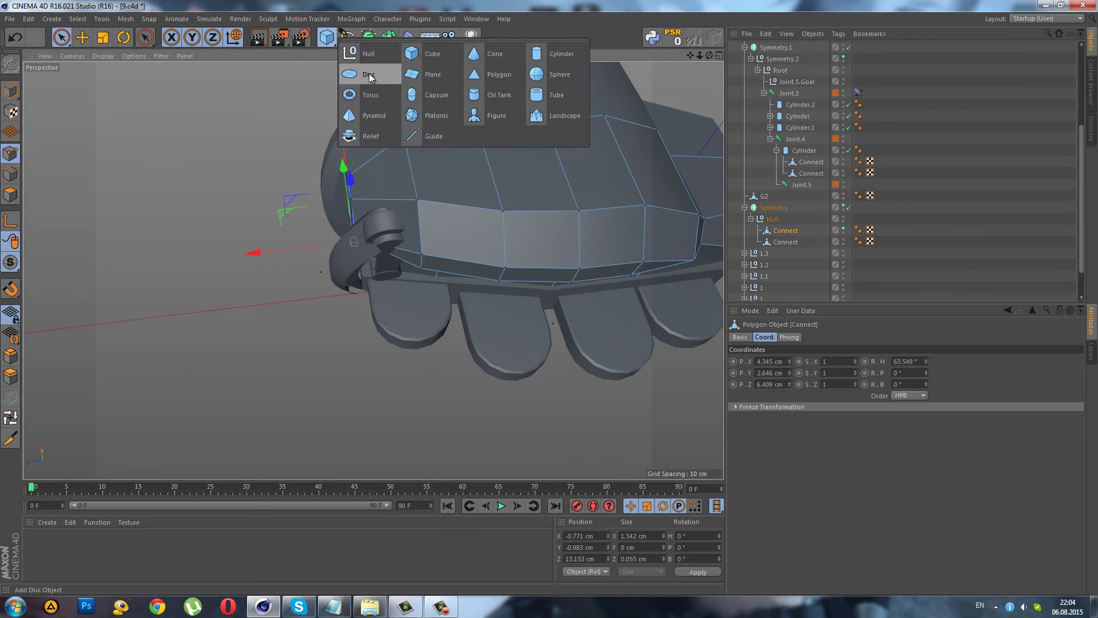
{"action": "left_click", "coordinate": [439, 57]}
- Reset the cube's PSR and set its Z position to 1 cm
{"action": "left_click", "coordinate": [673, 37]}
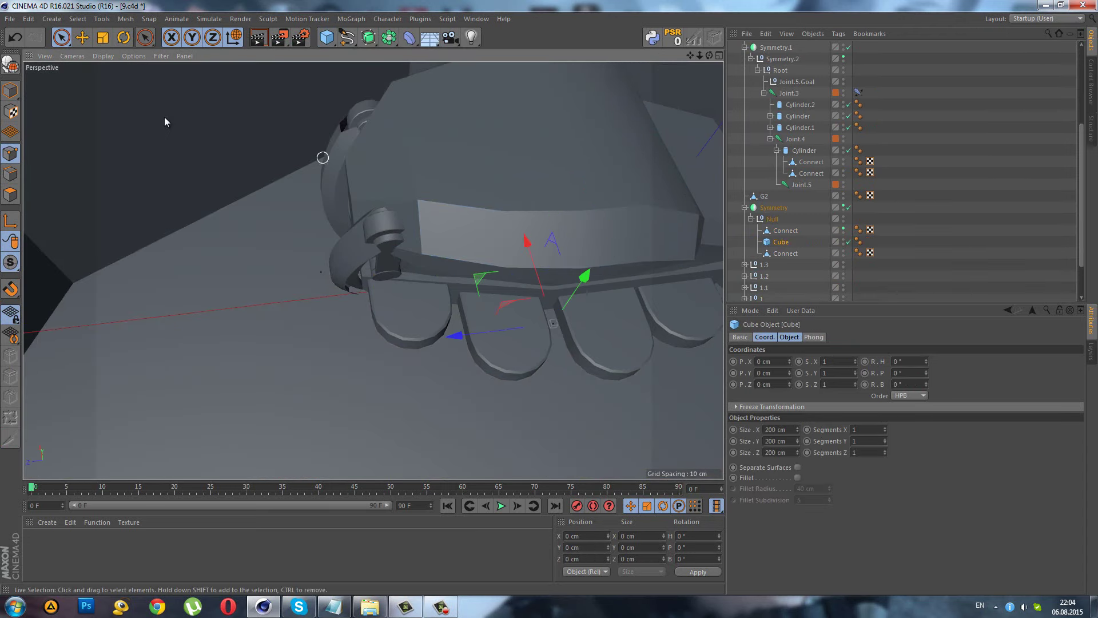
{"action": "left_click", "coordinate": [760, 361]}
{"action": "type", "text": "1"}
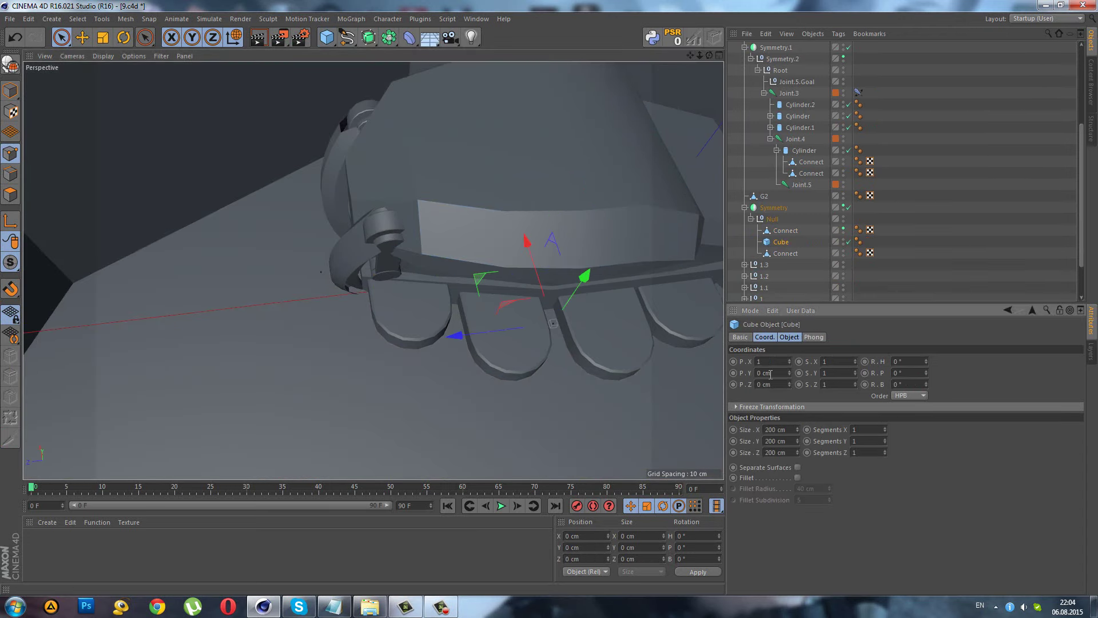
{"action": "left_click", "coordinate": [770, 373]}
{"action": "type", "text": "1"}
{"action": "key", "text": "Return"}
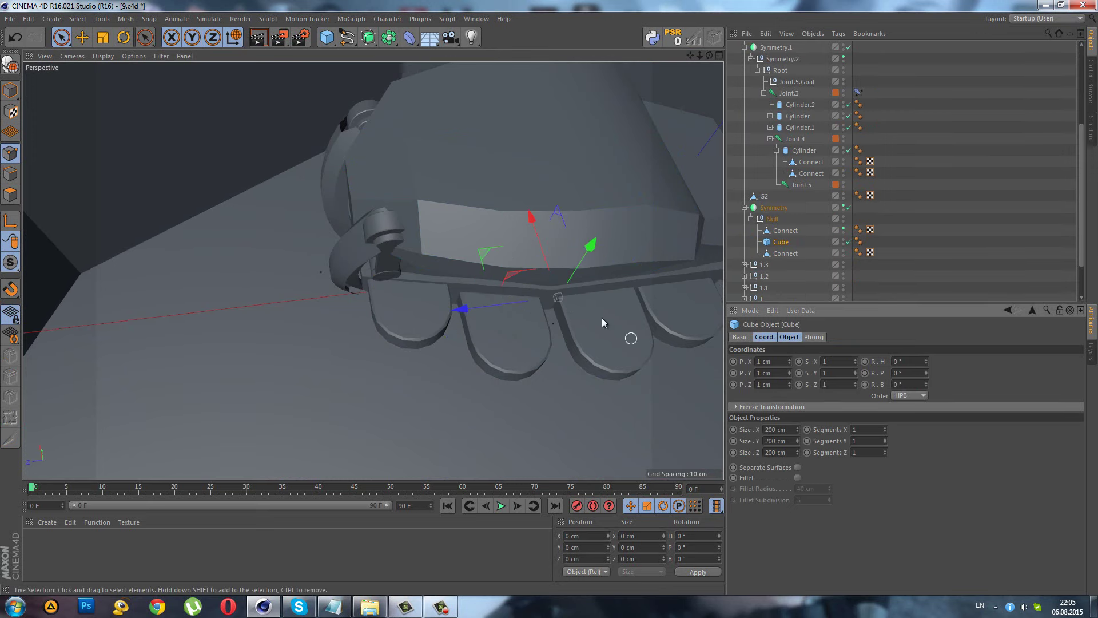
- Set the cube's size to 1 cm and slide it left on X toward the claw joint
{"action": "left_click", "coordinate": [788, 338]}
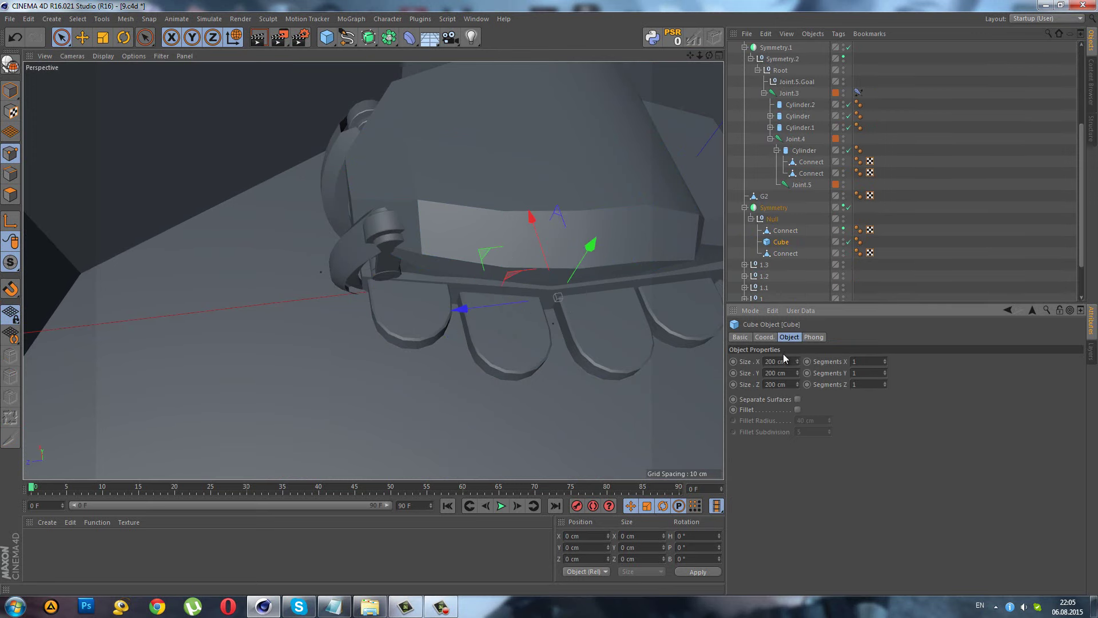
{"action": "type", "text": "1"}
{"action": "key", "text": "Tab"}
{"action": "type", "text": "1"}
{"action": "key", "text": "Return"}
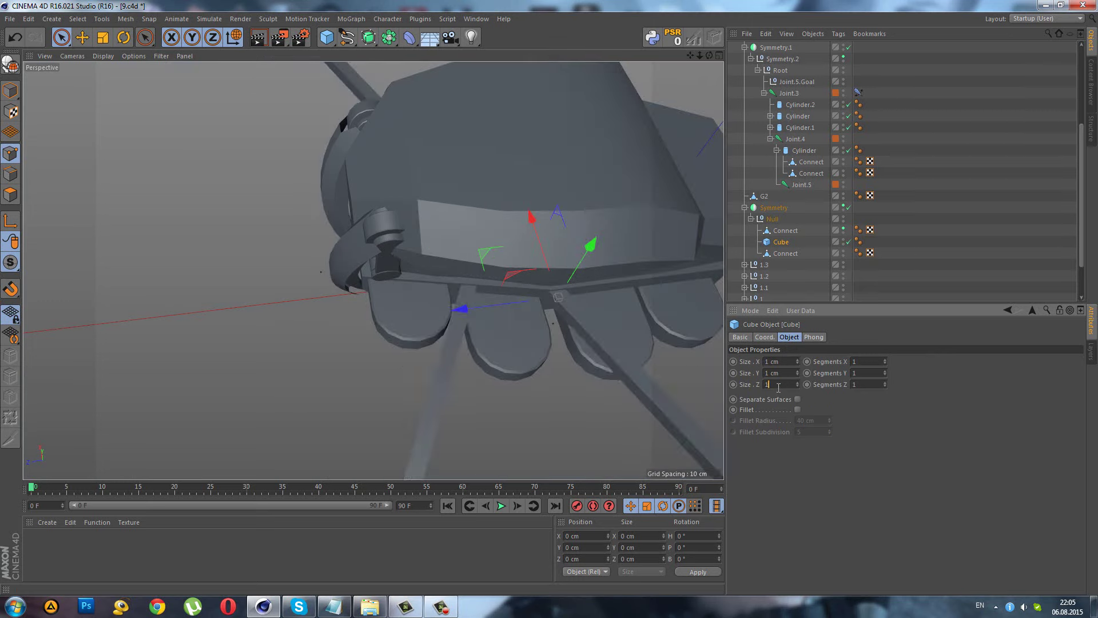
{"action": "left_click_drag", "start_coordinate": [521, 282], "coordinate": [249, 248]}
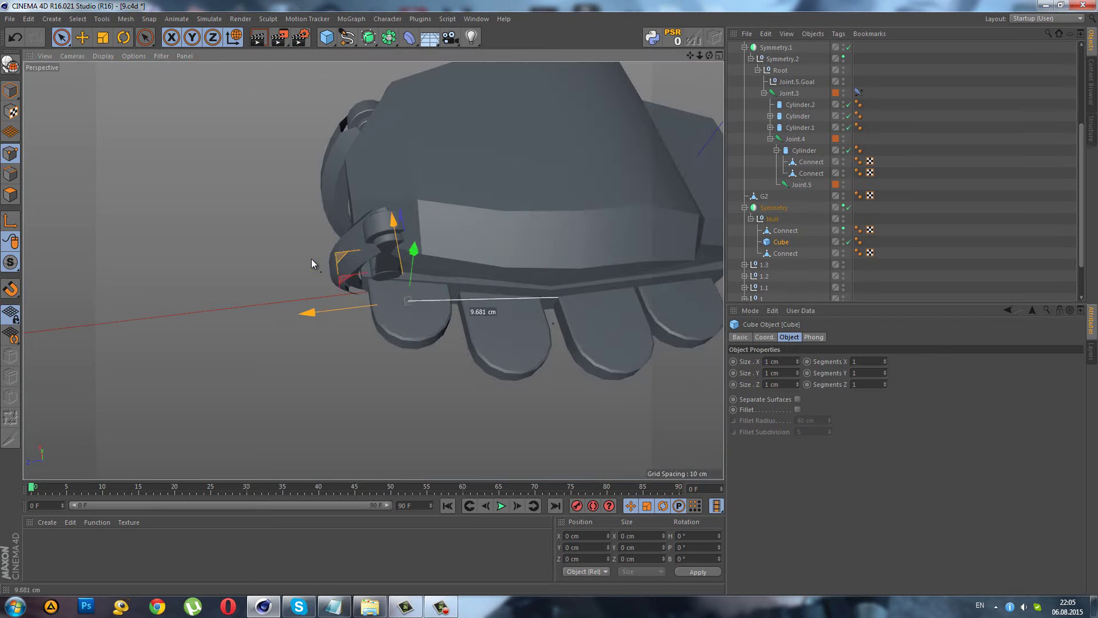
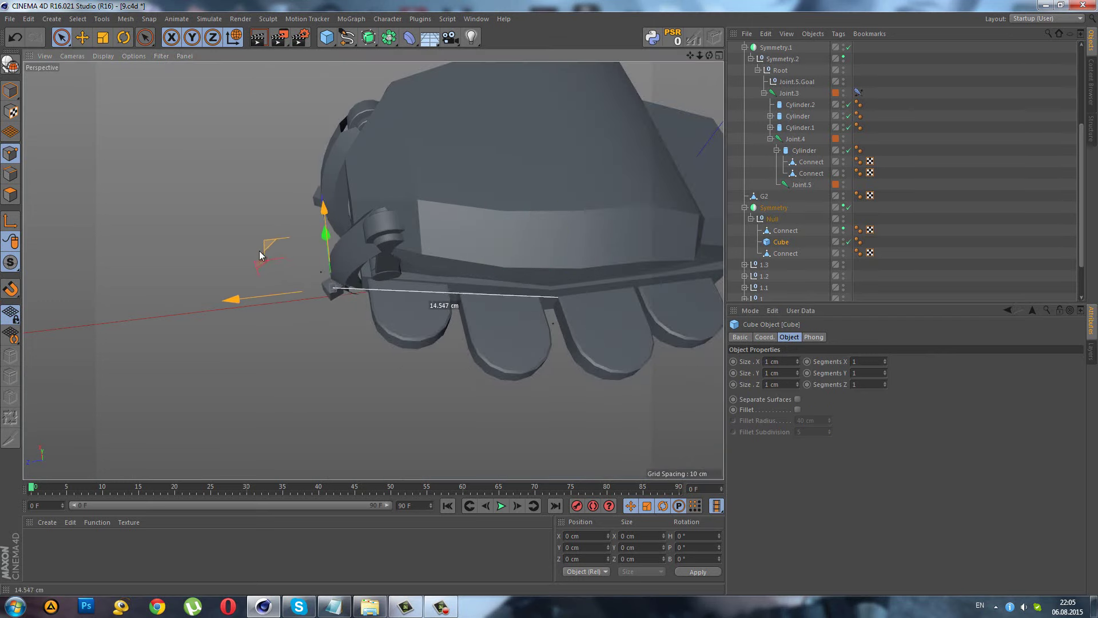
- Move the small cube beside the claw finger and set its heading rotation
{"action": "left_click_drag", "start_coordinate": [249, 249], "coordinate": [259, 250]}
{"action": "left_click", "coordinate": [766, 337]}
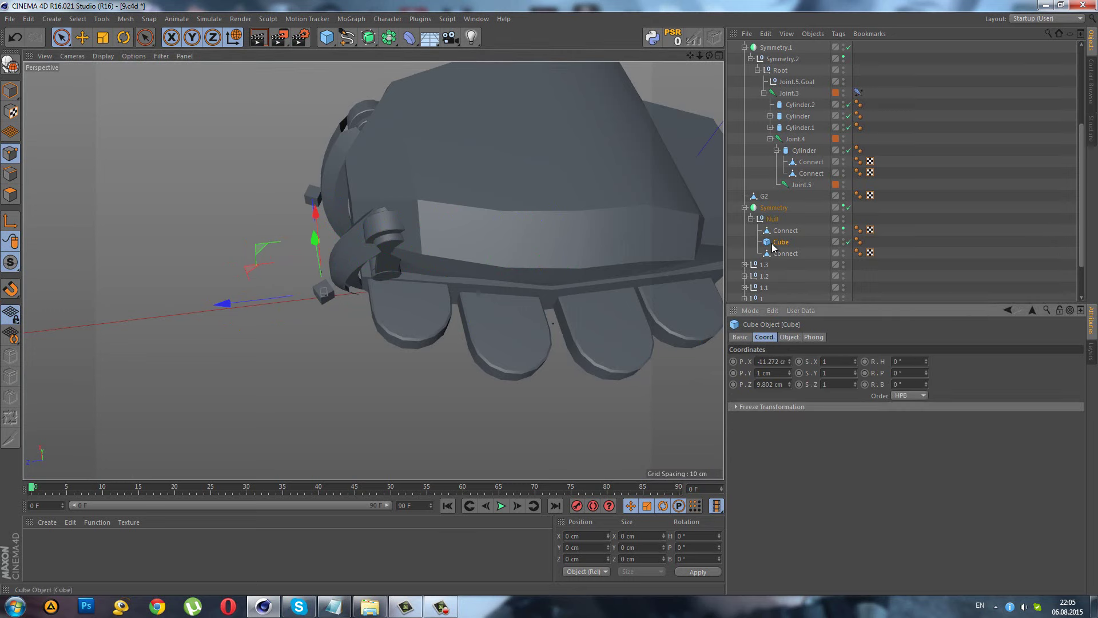
{"action": "left_click_drag", "start_coordinate": [771, 243], "coordinate": [767, 202]}
{"action": "left_click", "coordinate": [907, 362]}
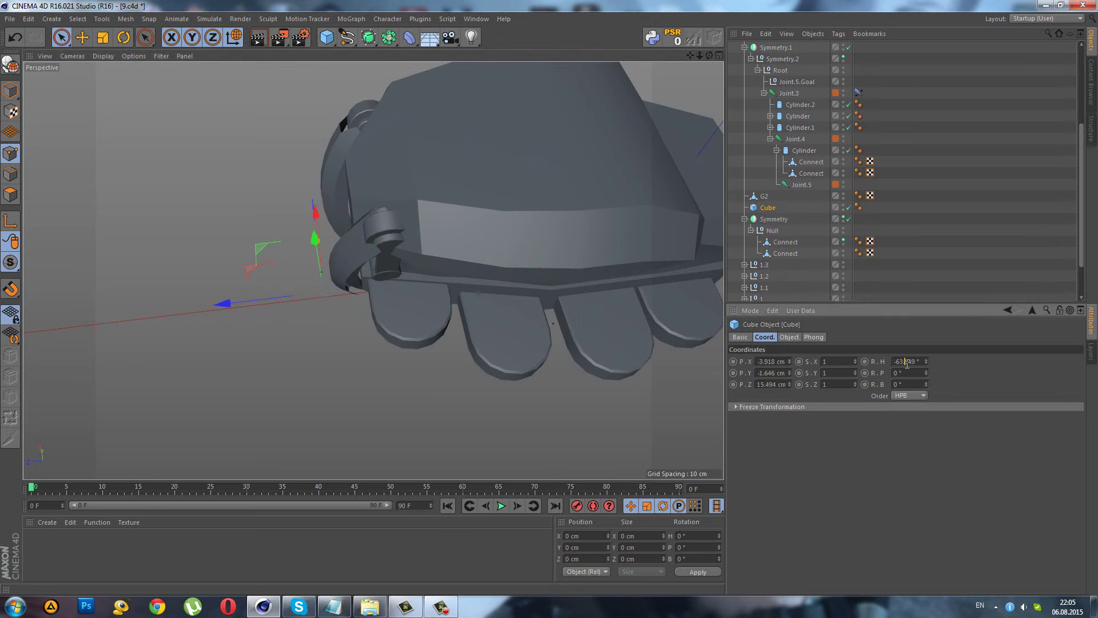
{"action": "mouse_move", "coordinate": [362, 328]}
{"action": "left_mouse_down", "text": "alt"}
{"action": "mouse_move", "coordinate": [320, 307]}
{"action": "mouse_move", "coordinate": [371, 253]}
{"action": "mouse_move", "coordinate": [297, 183]}
{"action": "left_mouse_up", "text": "alt"}
- In Model mode, stretch the cube to 4.276 cm tall and 5.89 cm deep
{"action": "left_click", "coordinate": [8, 90]}
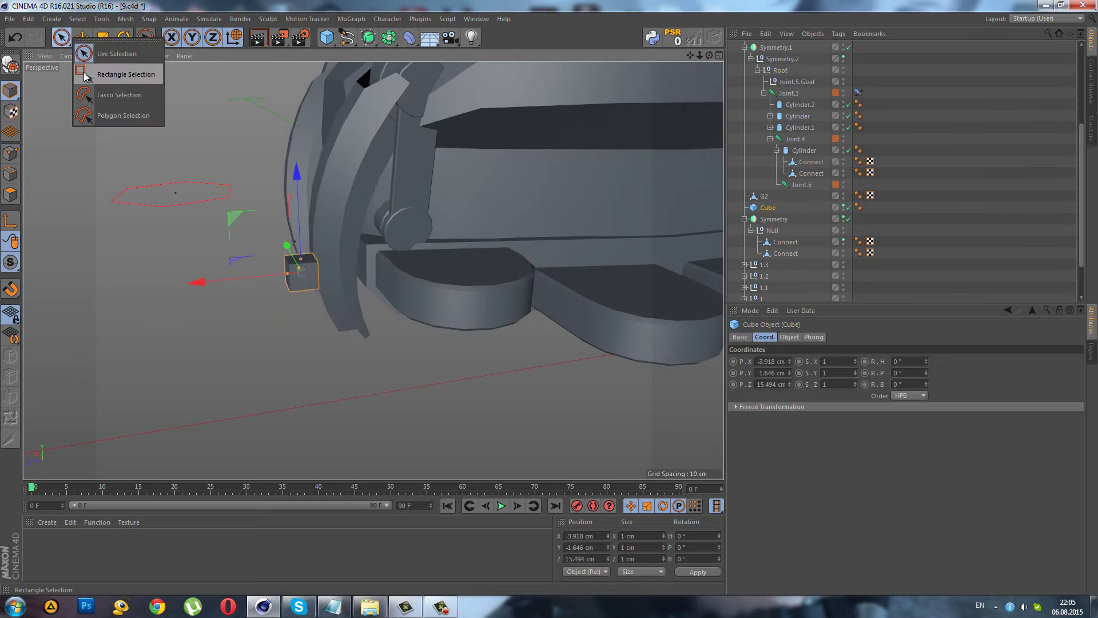
{"action": "left_click_drag", "start_coordinate": [61, 37], "coordinate": [103, 64]}
{"action": "left_click_drag", "start_coordinate": [302, 260], "coordinate": [299, 214]}
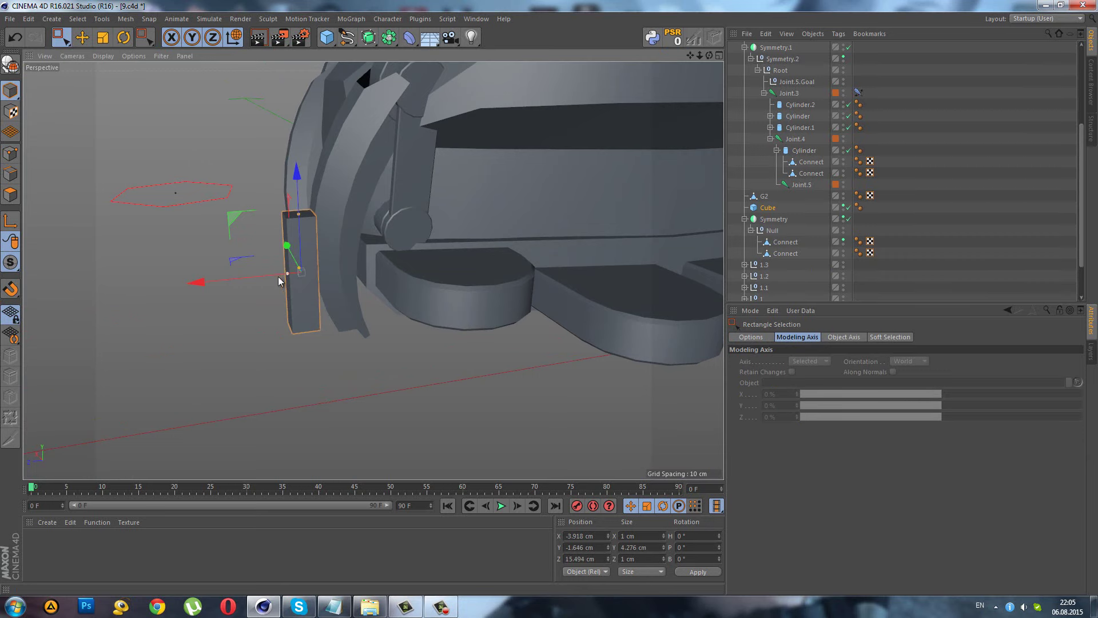
{"action": "mouse_move", "coordinate": [280, 280]}
{"action": "left_mouse_down"}
{"action": "mouse_move", "coordinate": [224, 289]}
{"action": "mouse_move", "coordinate": [400, 323]}
{"action": "mouse_move", "coordinate": [293, 273]}
{"action": "mouse_move", "coordinate": [318, 255]}
{"action": "mouse_move", "coordinate": [550, 318]}
{"action": "mouse_move", "coordinate": [662, 297]}
{"action": "left_mouse_up"}
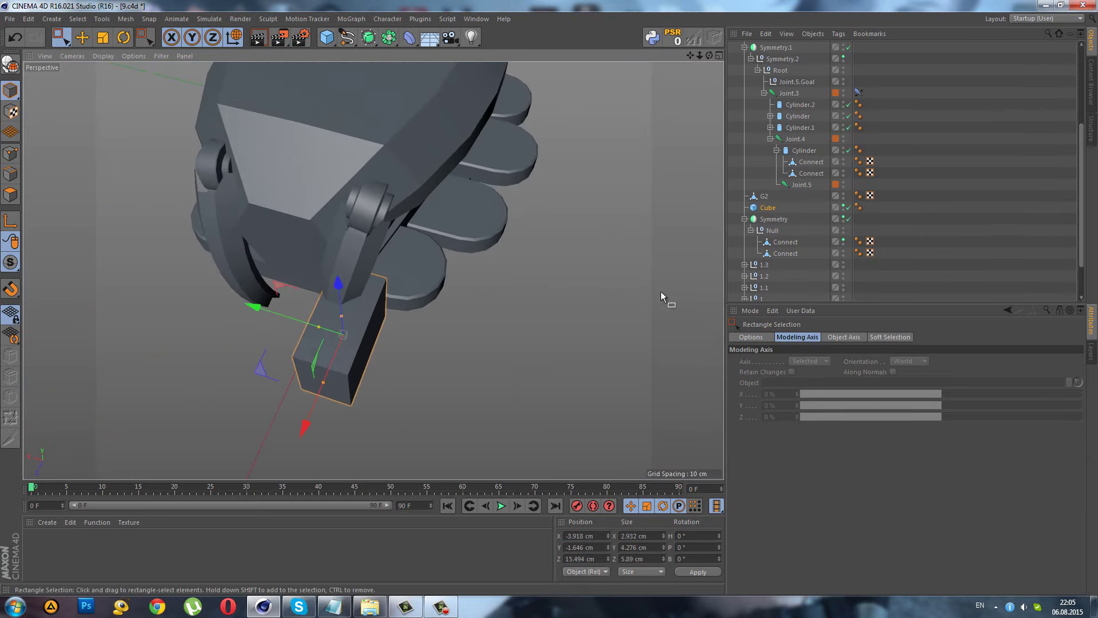
{"action": "left_click", "coordinate": [773, 212]}
- Nest the Cube under the mirrored Null, add Connect and Boole generators, and reset their PSR
{"action": "left_click_drag", "start_coordinate": [792, 253], "coordinate": [791, 249]}
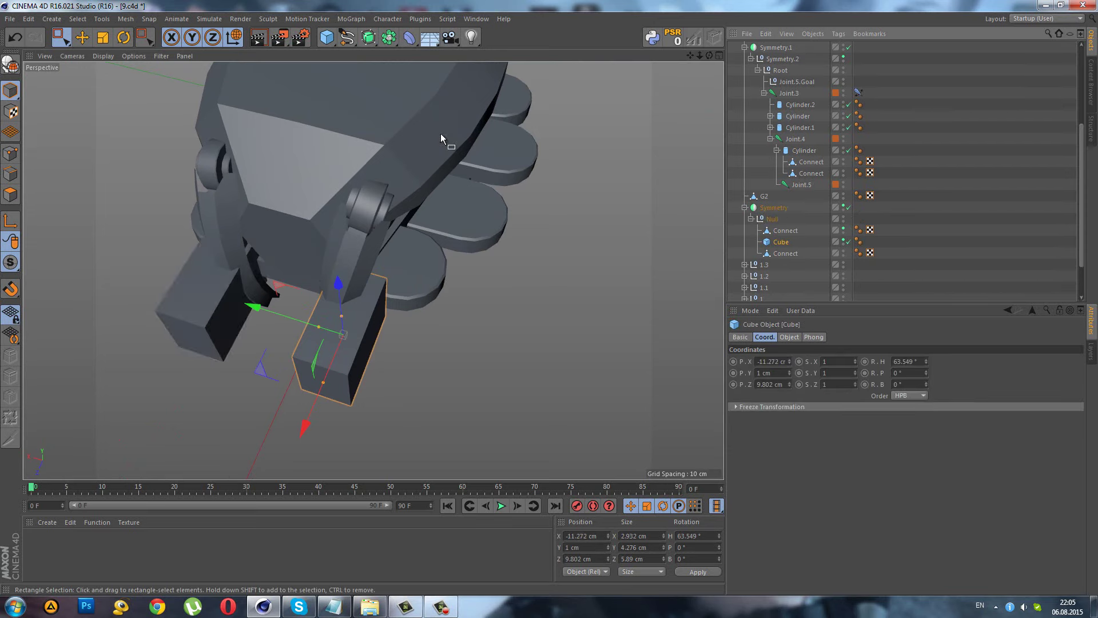
{"action": "left_click", "coordinate": [392, 39]}
{"action": "left_click", "coordinate": [427, 46]}
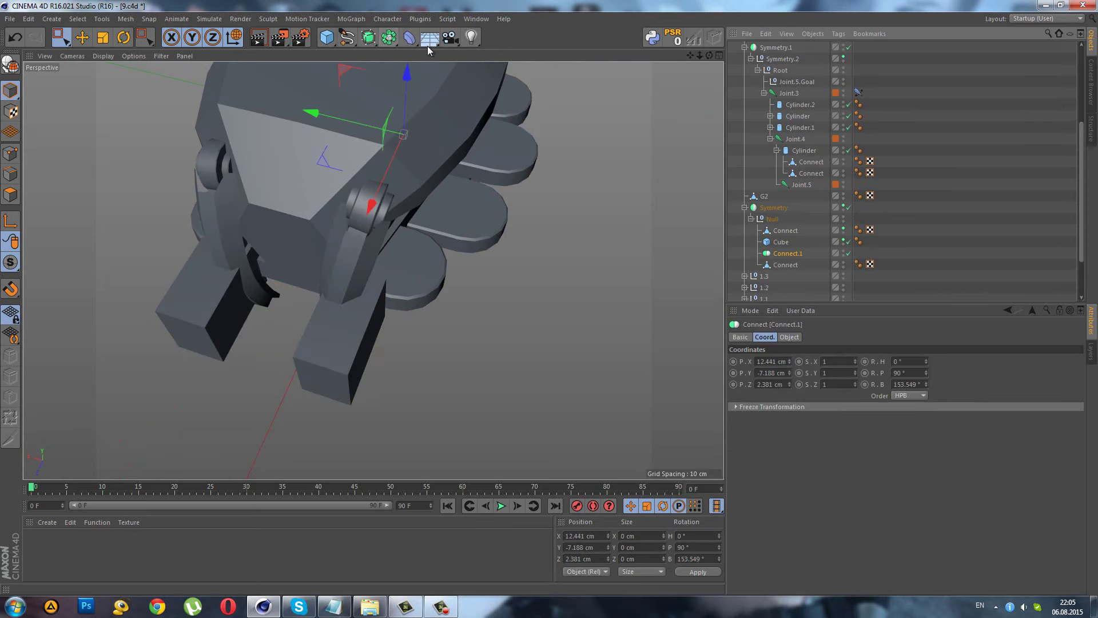
{"action": "left_click", "coordinate": [396, 40]}
{"action": "left_click", "coordinate": [503, 51]}
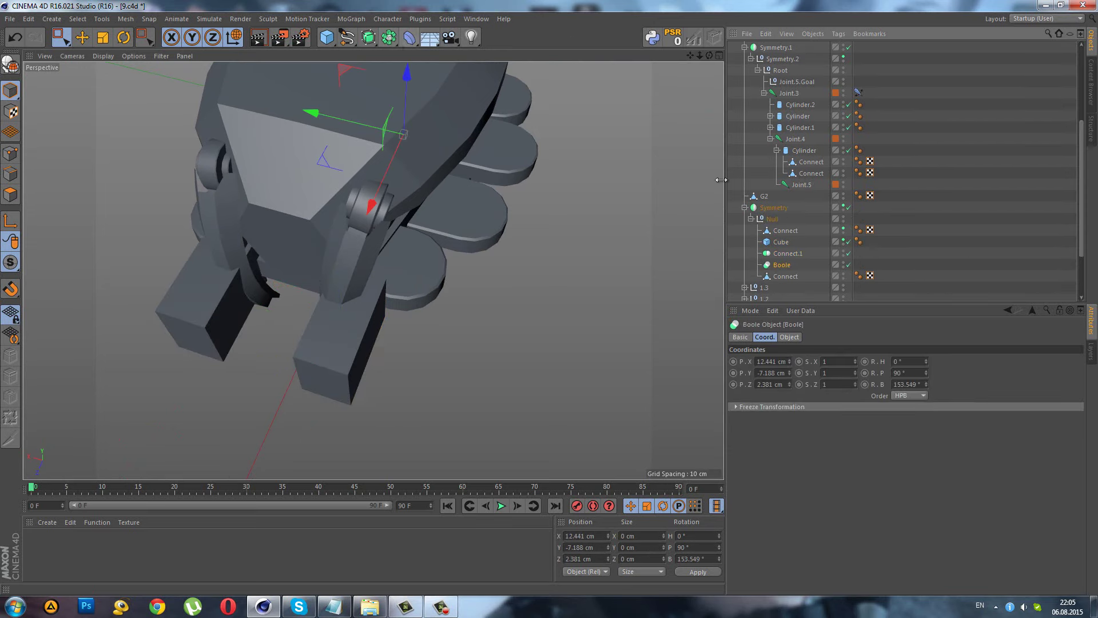
{"action": "left_click", "coordinate": [789, 254], "text": "ctrl"}
{"action": "left_click", "coordinate": [675, 38]}
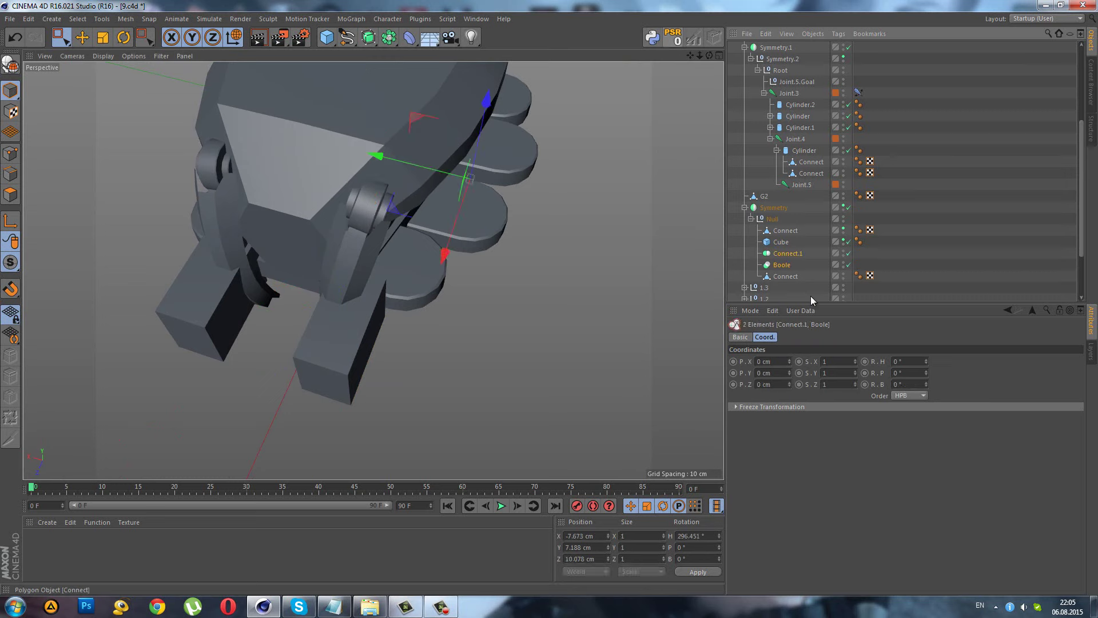
- Place the claw finger Connect and the Cube inside the Boole, Cube after the finger
{"action": "left_click", "coordinate": [780, 278]}
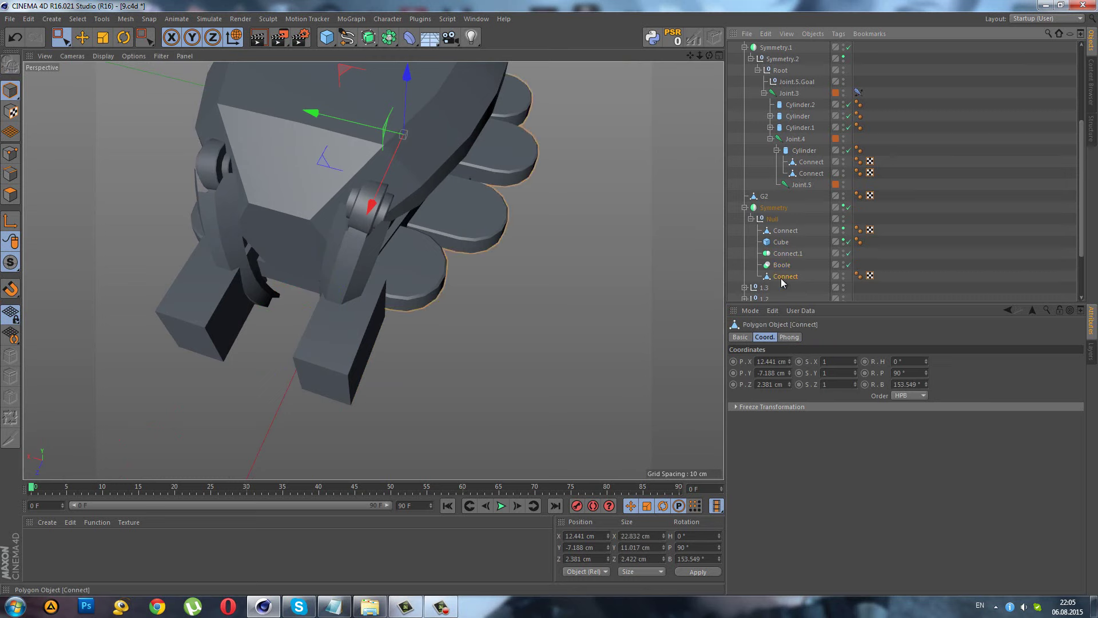
{"action": "left_click_drag", "start_coordinate": [449, 307], "coordinate": [420, 199], "text": "alt"}
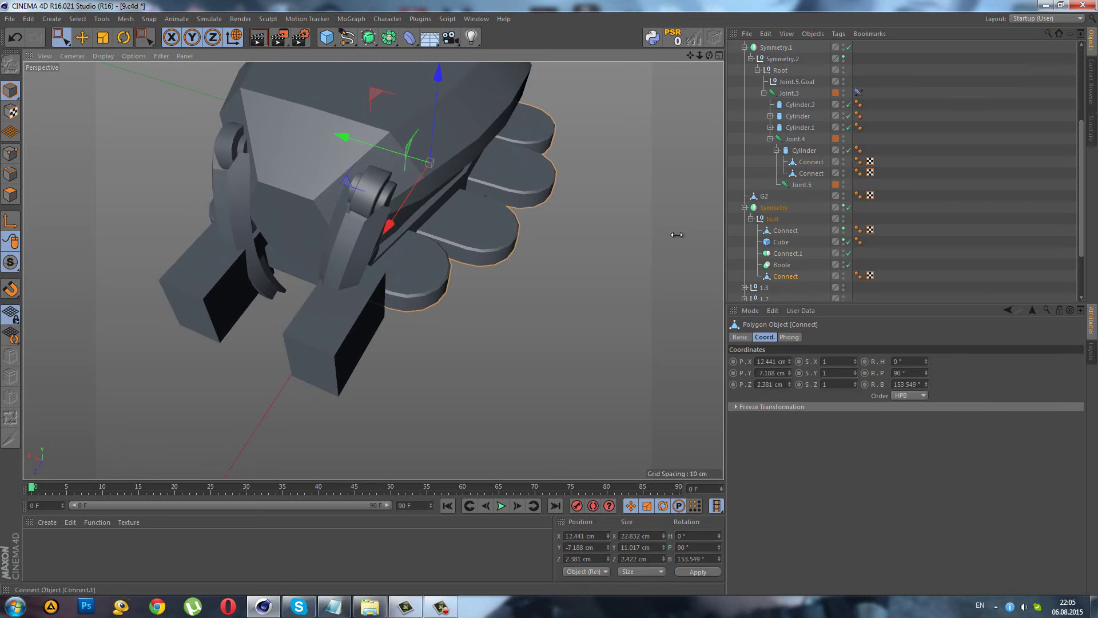
{"action": "left_click", "coordinate": [773, 207]}
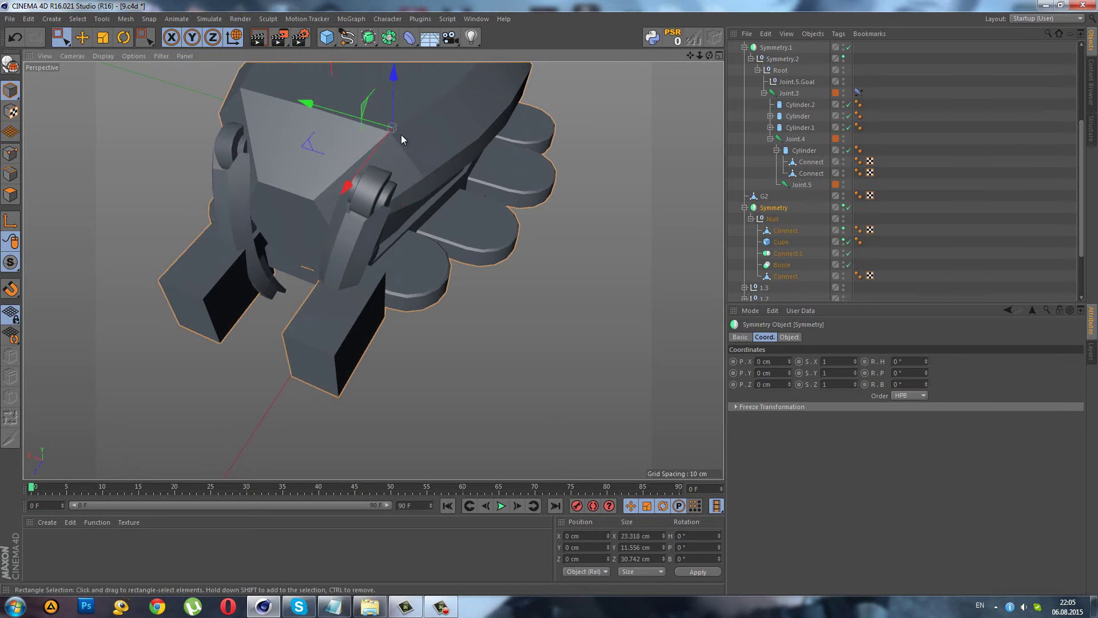
{"action": "key", "text": "Return"}
{"action": "left_click", "coordinate": [784, 231]}
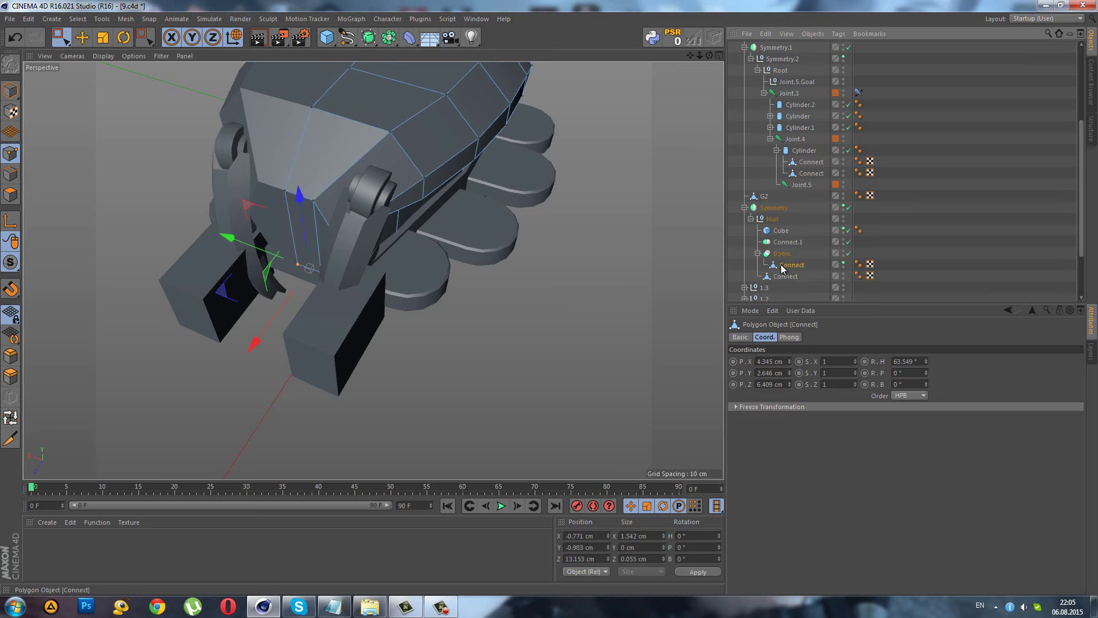
{"action": "left_click_drag", "start_coordinate": [784, 270], "coordinate": [784, 283]}
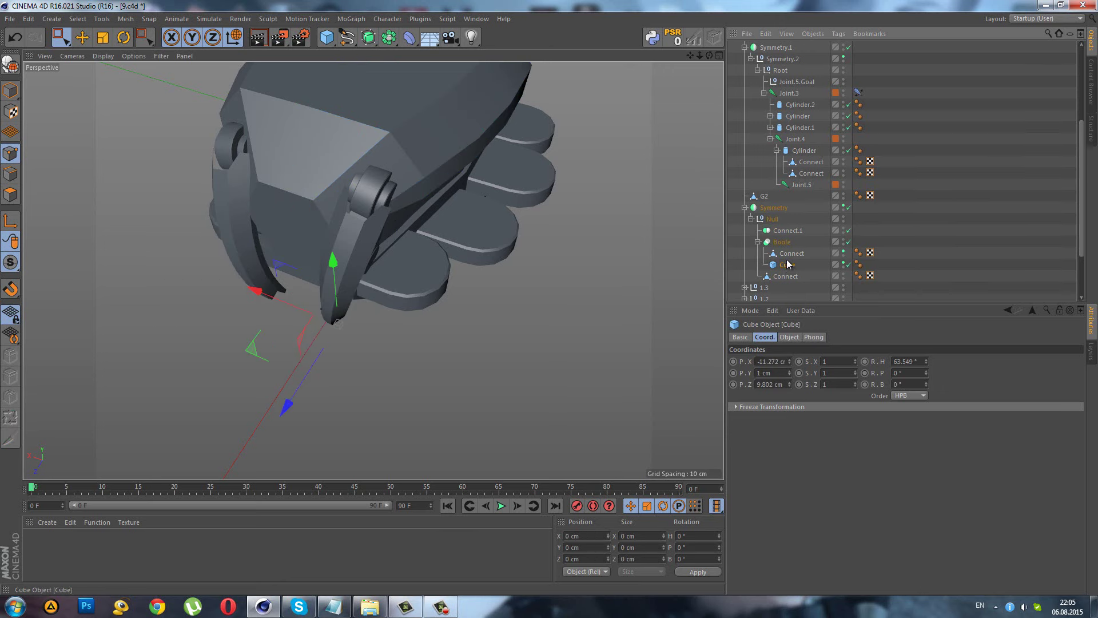
- Enable Hide new edges on the Boole and set the display to Gouraud Shading (Lines)
{"action": "left_click", "coordinate": [781, 242]}
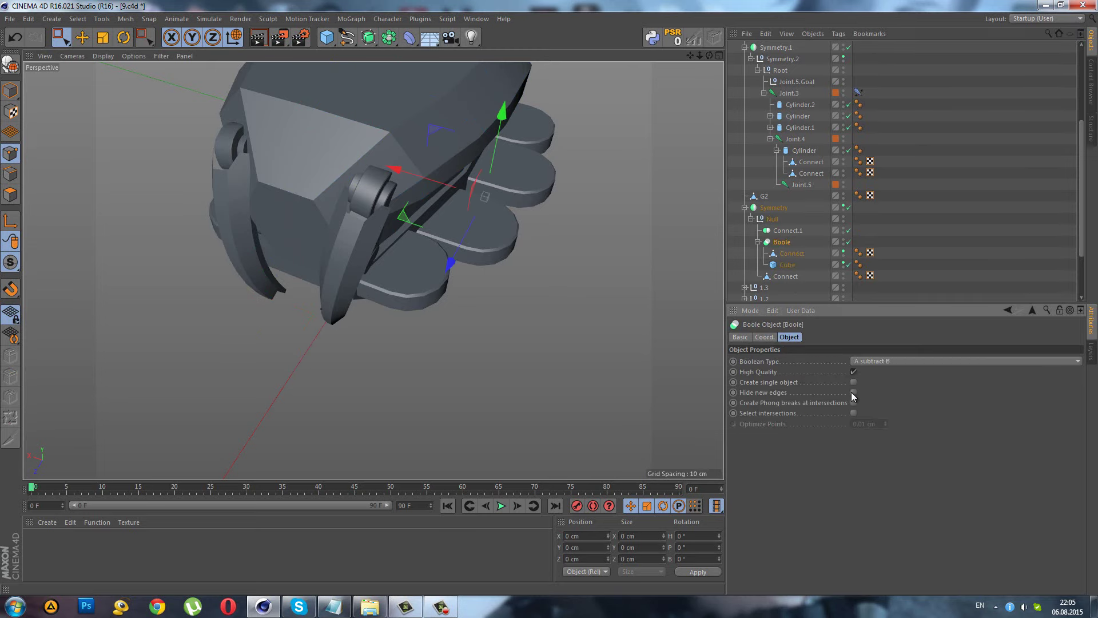
{"action": "left_click", "coordinate": [103, 56]}
{"action": "left_click", "coordinate": [109, 84]}
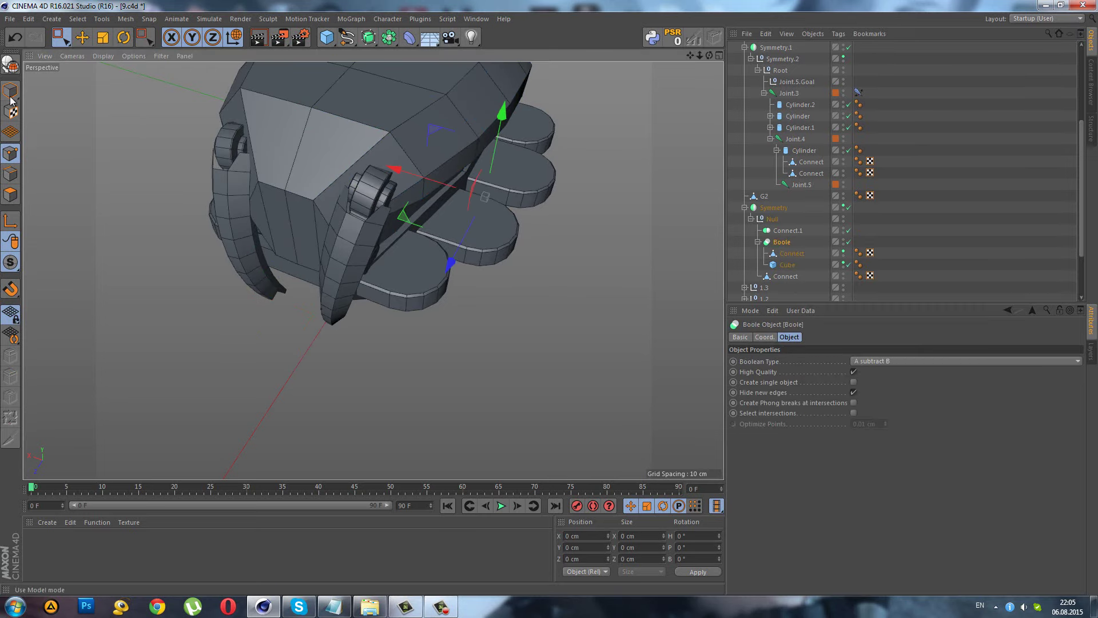
{"action": "left_click_drag", "start_coordinate": [229, 172], "coordinate": [327, 207], "text": "alt"}
{"action": "scroll", "coordinate": [327, 207], "scroll_direction": "up", "scroll_amount": 5}
{"action": "mouse_move", "coordinate": [294, 166]}
{"action": "left_mouse_down", "text": "alt"}
{"action": "mouse_move", "coordinate": [157, 115]}
{"action": "mouse_move", "coordinate": [500, 221]}
{"action": "left_mouse_up", "text": "alt"}
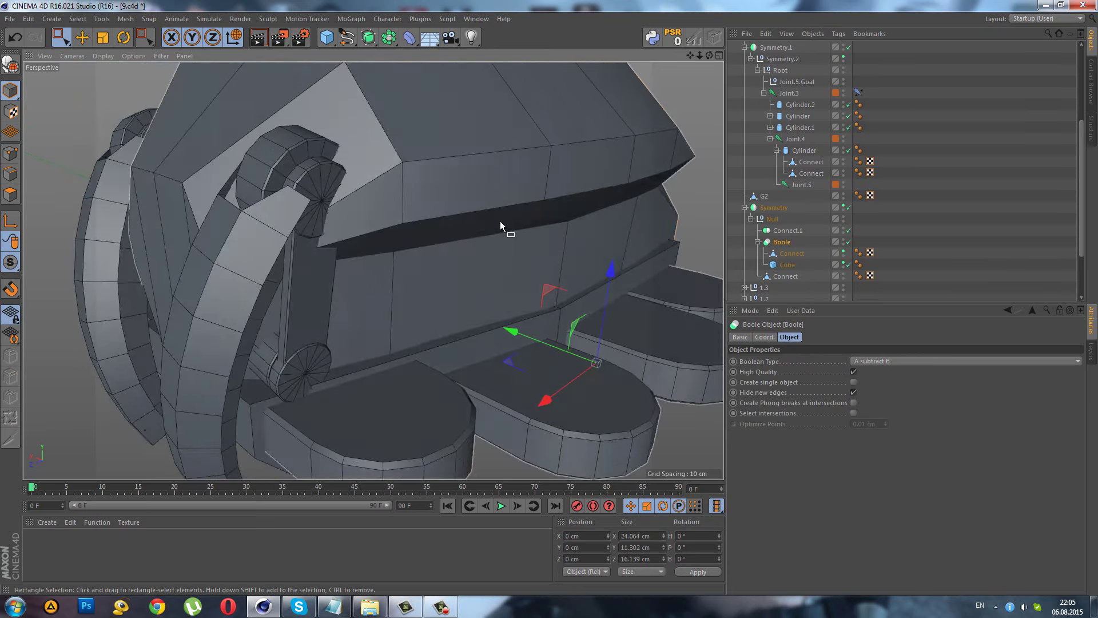
{"action": "left_click", "coordinate": [786, 265]}
{"action": "scroll", "coordinate": [531, 266], "scroll_direction": "down", "scroll_amount": 6}
- Move the cutting Cube up toward the claw tip and widen it to 6.664 cm
{"action": "left_click_drag", "start_coordinate": [404, 334], "coordinate": [335, 339], "text": "alt"}
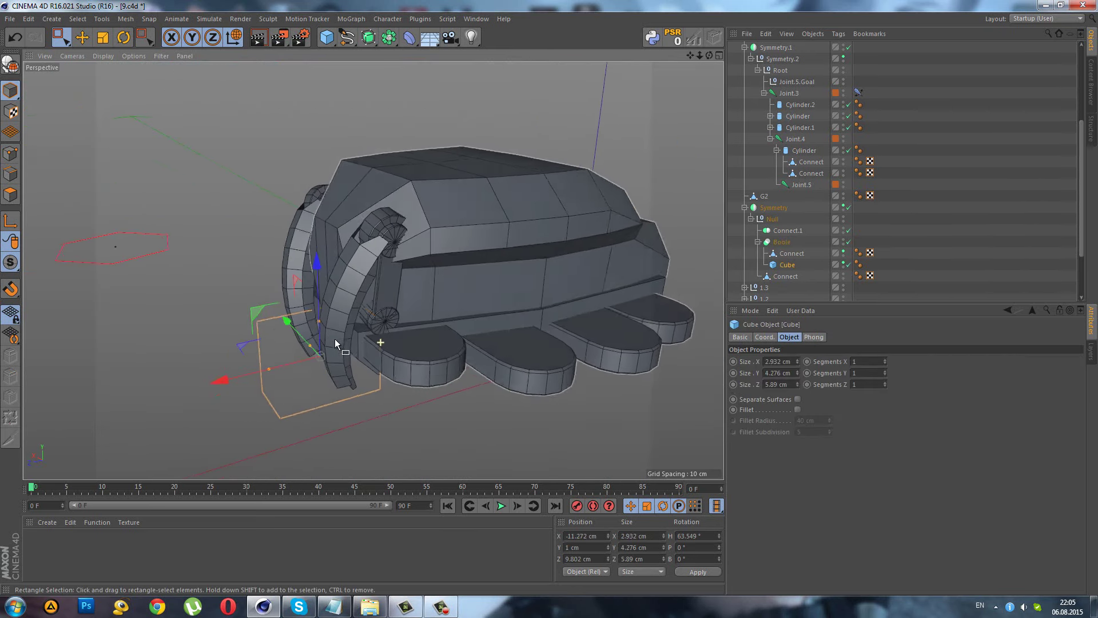
{"action": "mouse_move", "coordinate": [261, 322]}
{"action": "left_mouse_down"}
{"action": "mouse_move", "coordinate": [297, 209]}
{"action": "mouse_move", "coordinate": [406, 311]}
{"action": "left_mouse_up"}
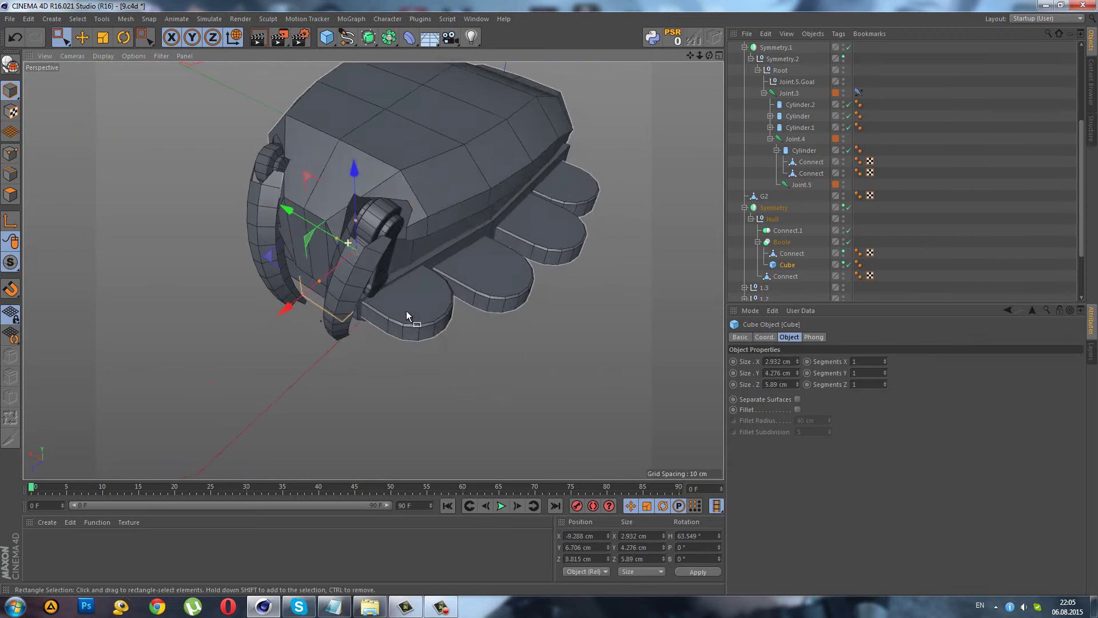
{"action": "mouse_move", "coordinate": [319, 245]}
{"action": "left_mouse_down"}
{"action": "mouse_move", "coordinate": [363, 258]}
{"action": "mouse_move", "coordinate": [371, 204]}
{"action": "mouse_move", "coordinate": [402, 145]}
{"action": "left_mouse_up"}
{"action": "scroll", "coordinate": [372, 204], "scroll_direction": "up", "scroll_amount": 3}
{"action": "left_click_drag", "start_coordinate": [316, 259], "coordinate": [363, 230], "text": "alt"}
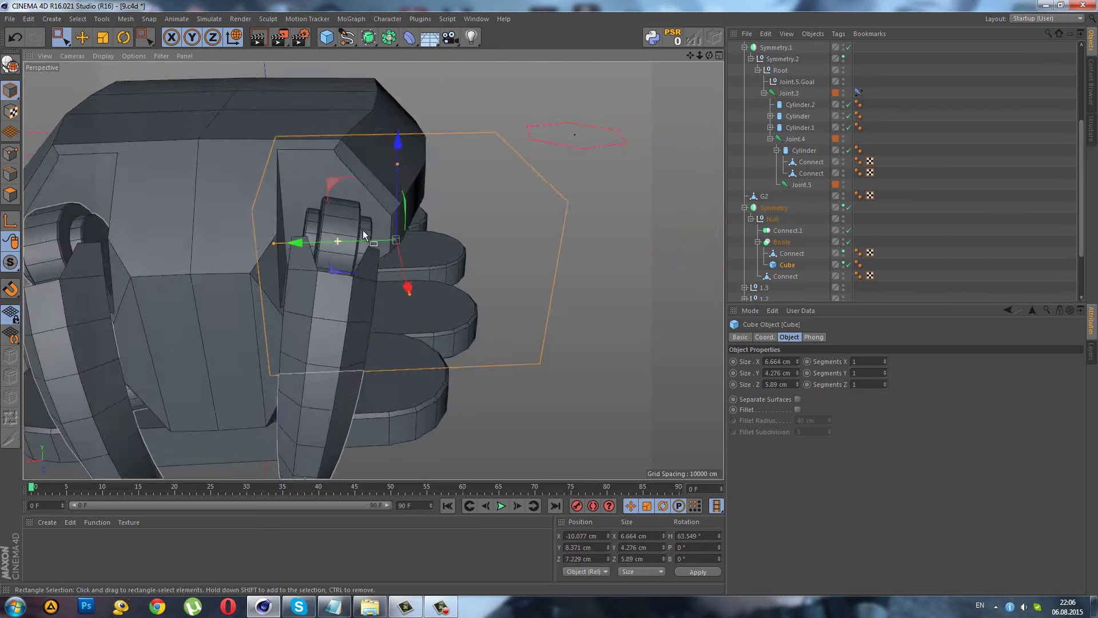
- Make the Cube editable and drag its points down and sideways to taper the claw tip
{"action": "left_click", "coordinate": [10, 64]}
{"action": "left_click", "coordinate": [8, 163]}
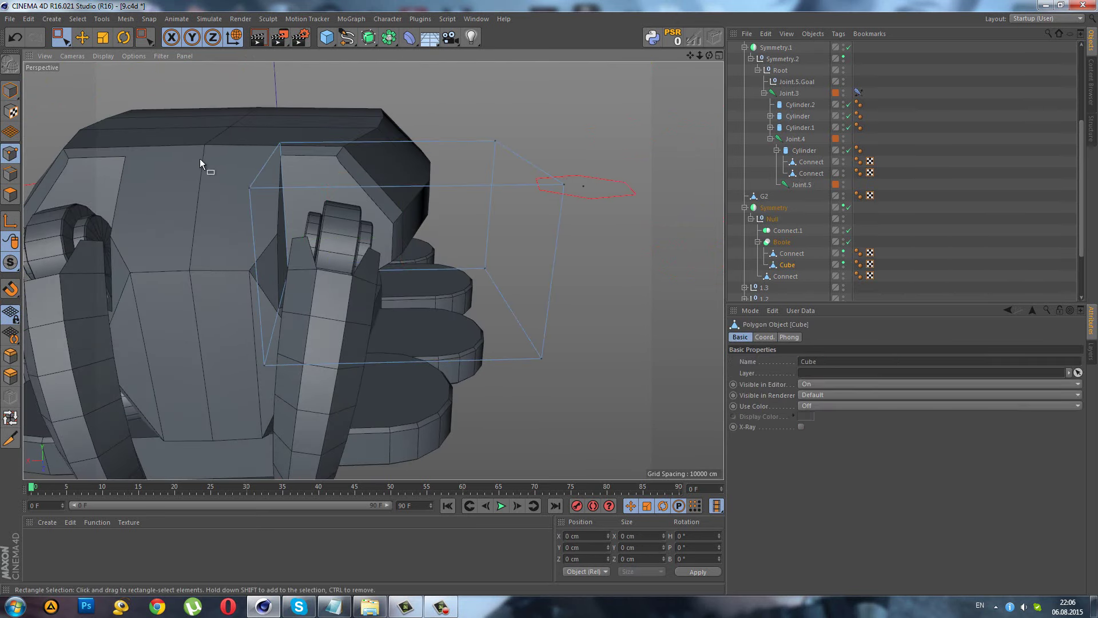
{"action": "key", "text": "ctrl+shift+z"}
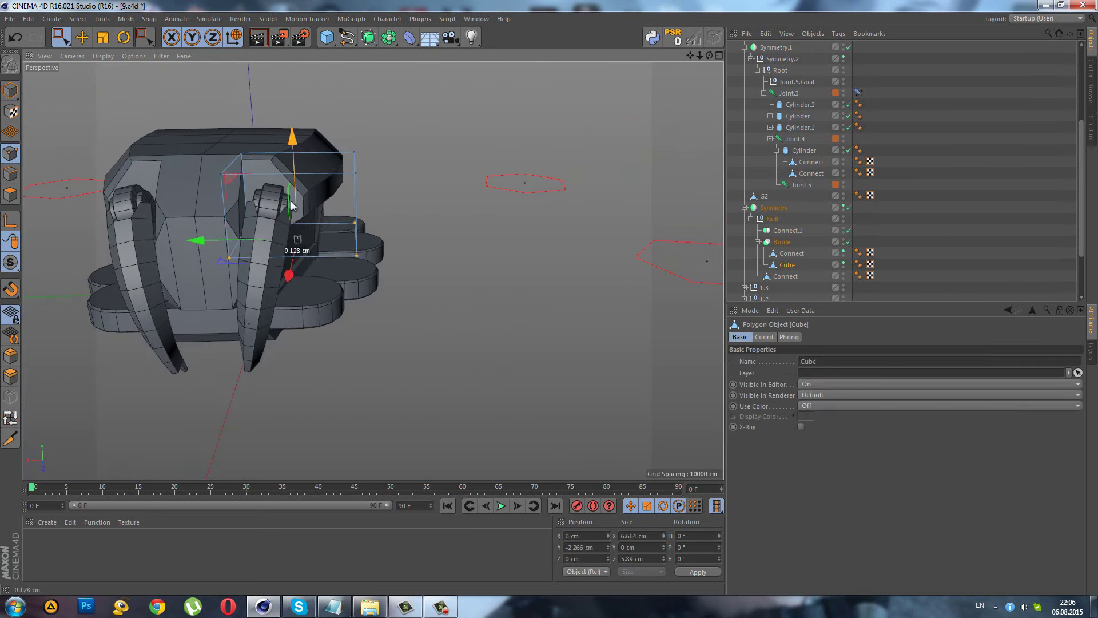
{"action": "mouse_move", "coordinate": [291, 205]}
{"action": "left_mouse_down"}
{"action": "mouse_move", "coordinate": [296, 300]}
{"action": "mouse_move", "coordinate": [268, 201]}
{"action": "mouse_move", "coordinate": [197, 293]}
{"action": "left_mouse_up"}
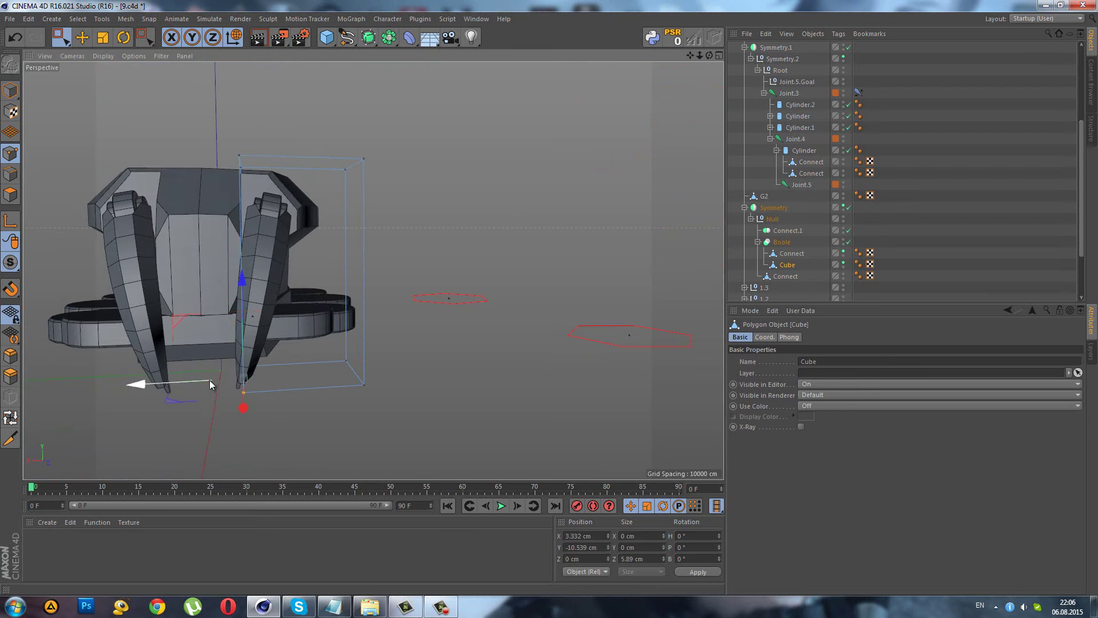
{"action": "mouse_move", "coordinate": [209, 379]}
{"action": "left_mouse_down"}
{"action": "mouse_move", "coordinate": [187, 393]}
{"action": "mouse_move", "coordinate": [153, 273]}
{"action": "mouse_move", "coordinate": [127, 293]}
{"action": "mouse_move", "coordinate": [104, 283]}
{"action": "mouse_move", "coordinate": [619, 262]}
{"action": "left_mouse_up"}
- Rotate the claw rig's Root null by under one degree
{"action": "scroll", "coordinate": [838, 161], "scroll_direction": "up", "scroll_amount": 4}
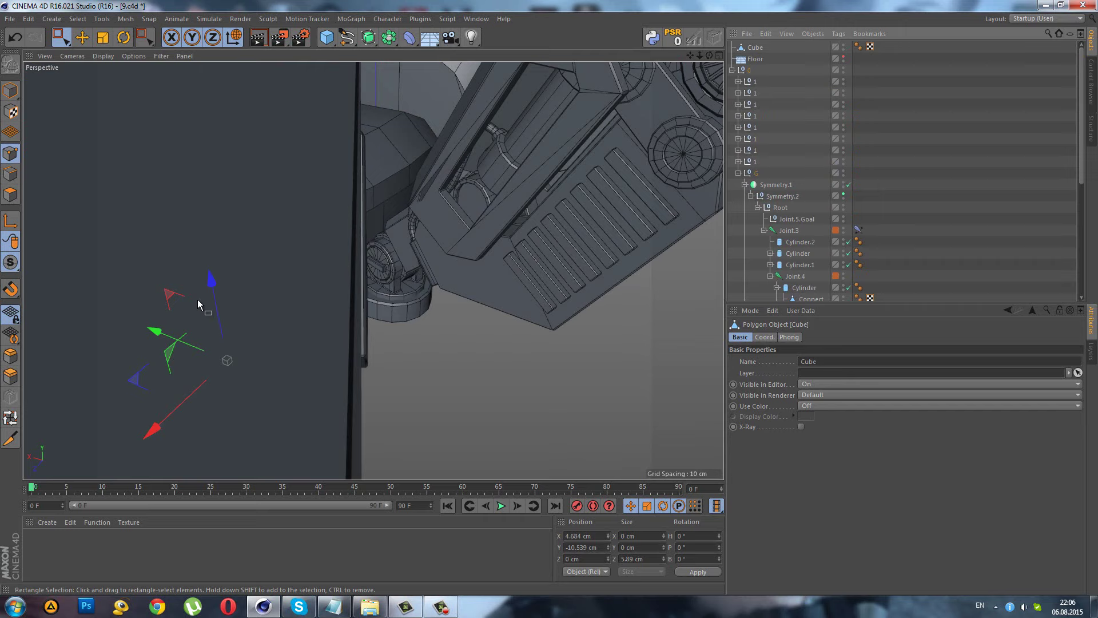
{"action": "left_click", "coordinate": [198, 298]}
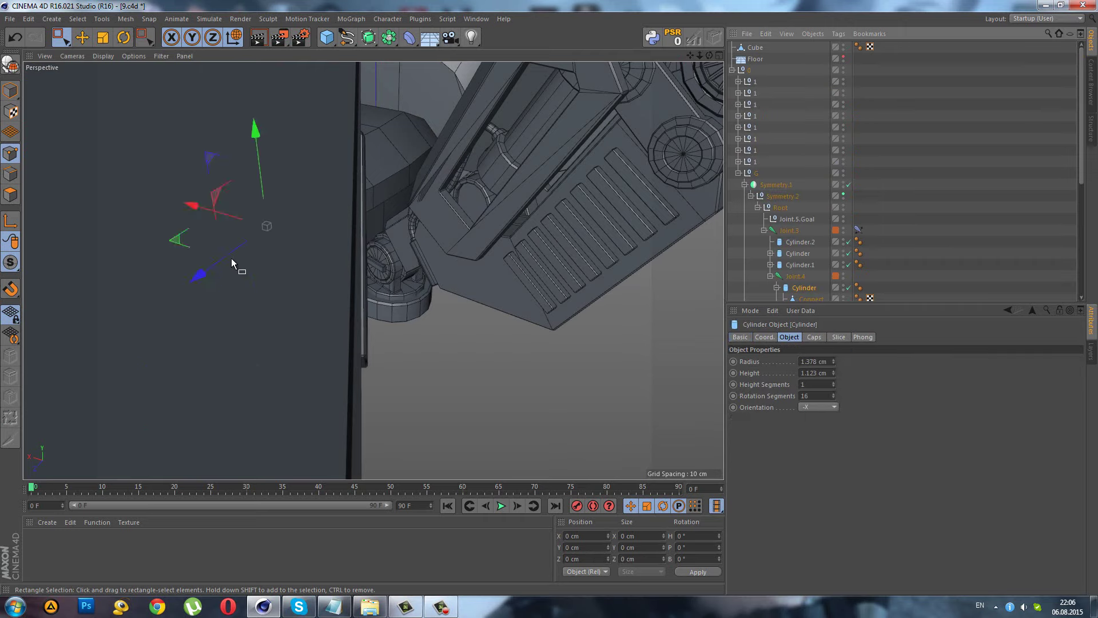
{"action": "left_click_drag", "start_coordinate": [633, 307], "coordinate": [250, 261], "text": "alt"}
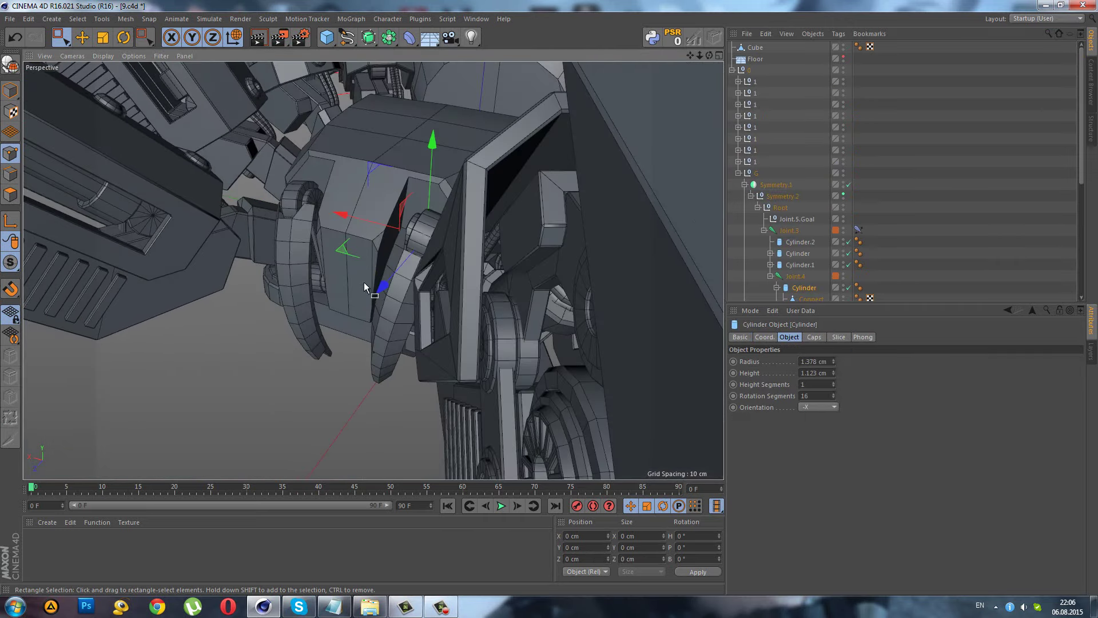
{"action": "mouse_move", "coordinate": [364, 286]}
{"action": "left_mouse_down", "text": "alt"}
{"action": "mouse_move", "coordinate": [365, 218]}
{"action": "mouse_move", "coordinate": [395, 226]}
{"action": "left_mouse_up", "text": "alt"}
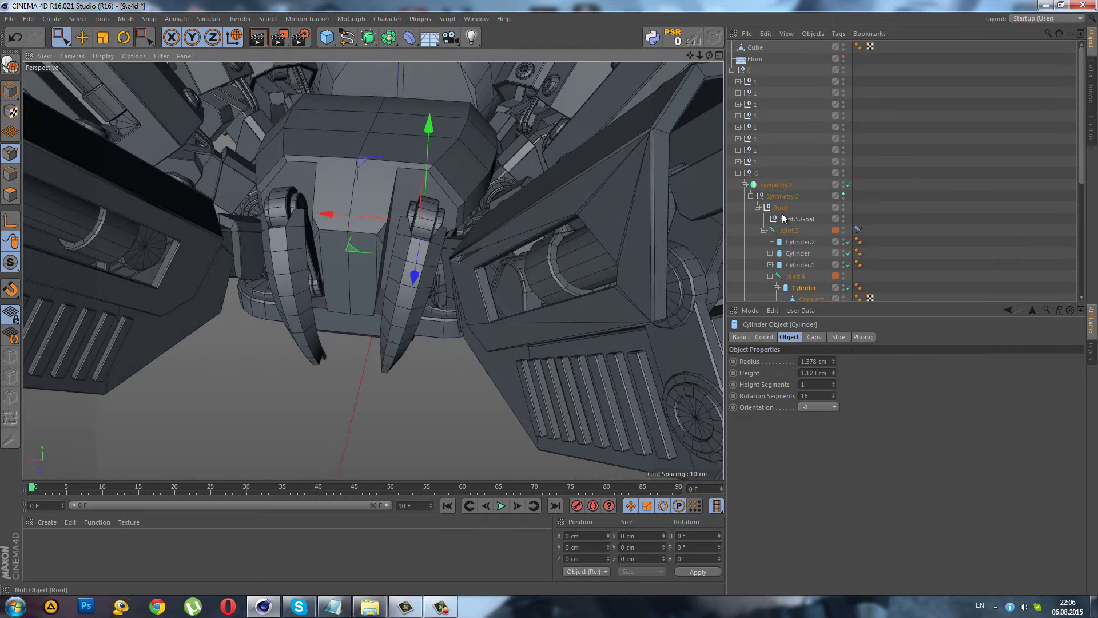
{"action": "left_click", "coordinate": [780, 207]}
{"action": "mouse_move", "coordinate": [366, 286]}
{"action": "left_mouse_down", "text": "alt"}
{"action": "mouse_move", "coordinate": [343, 286]}
{"action": "mouse_move", "coordinate": [343, 312]}
{"action": "mouse_move", "coordinate": [350, 289]}
{"action": "mouse_move", "coordinate": [355, 297]}
{"action": "left_mouse_up", "text": "alt"}
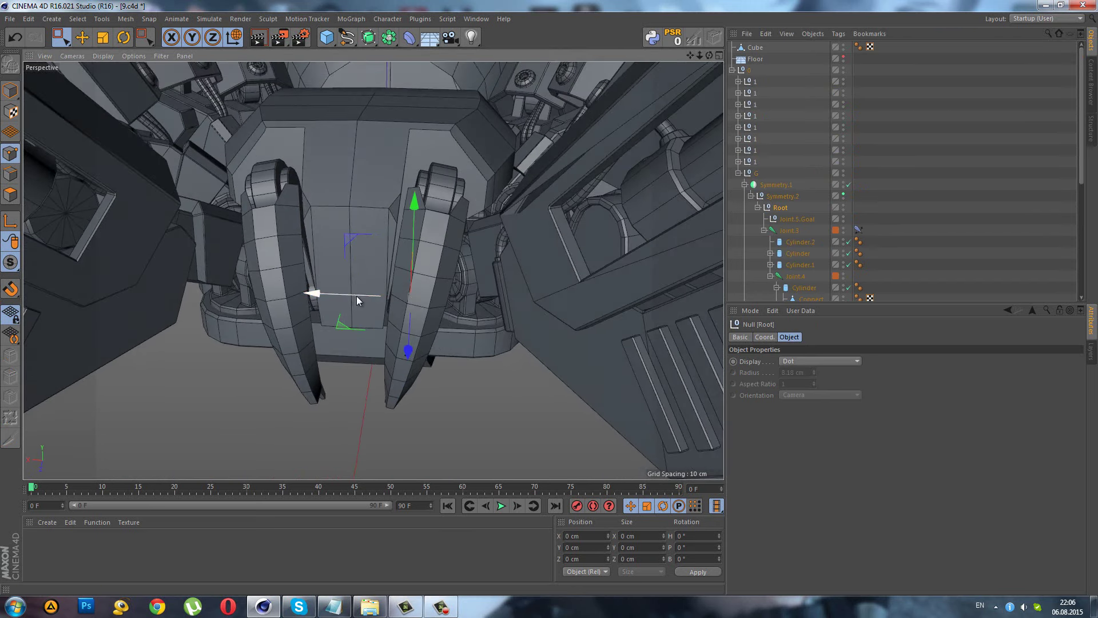
{"action": "key", "text": "r"}
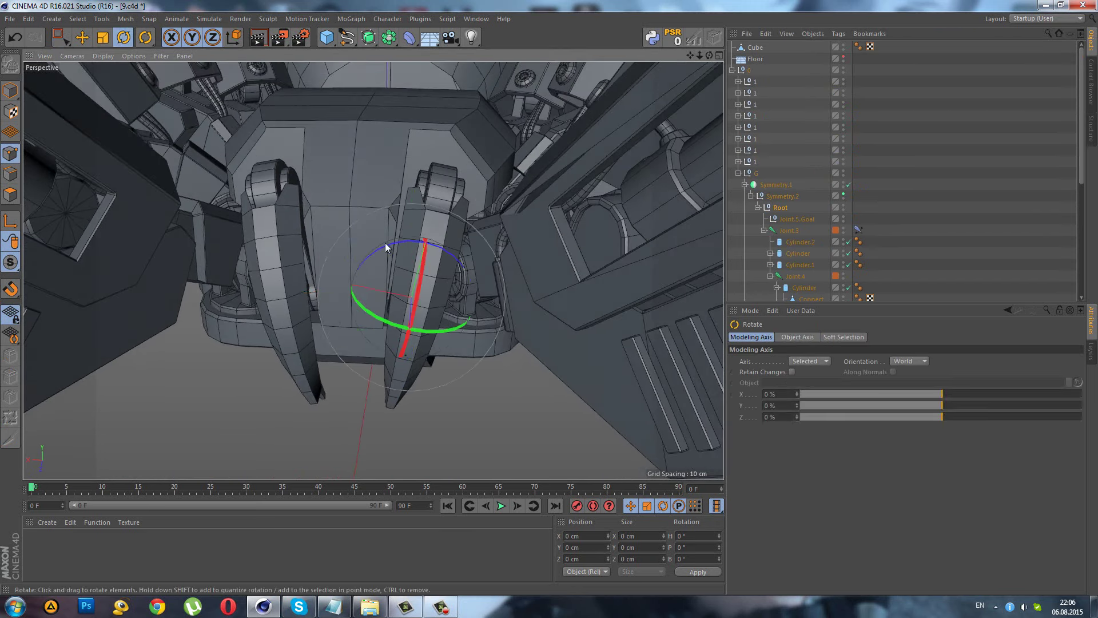
{"action": "mouse_move", "coordinate": [390, 243]}
{"action": "left_mouse_down"}
{"action": "mouse_move", "coordinate": [379, 360]}
{"action": "mouse_move", "coordinate": [396, 258]}
{"action": "mouse_move", "coordinate": [186, 150]}
{"action": "left_mouse_up"}
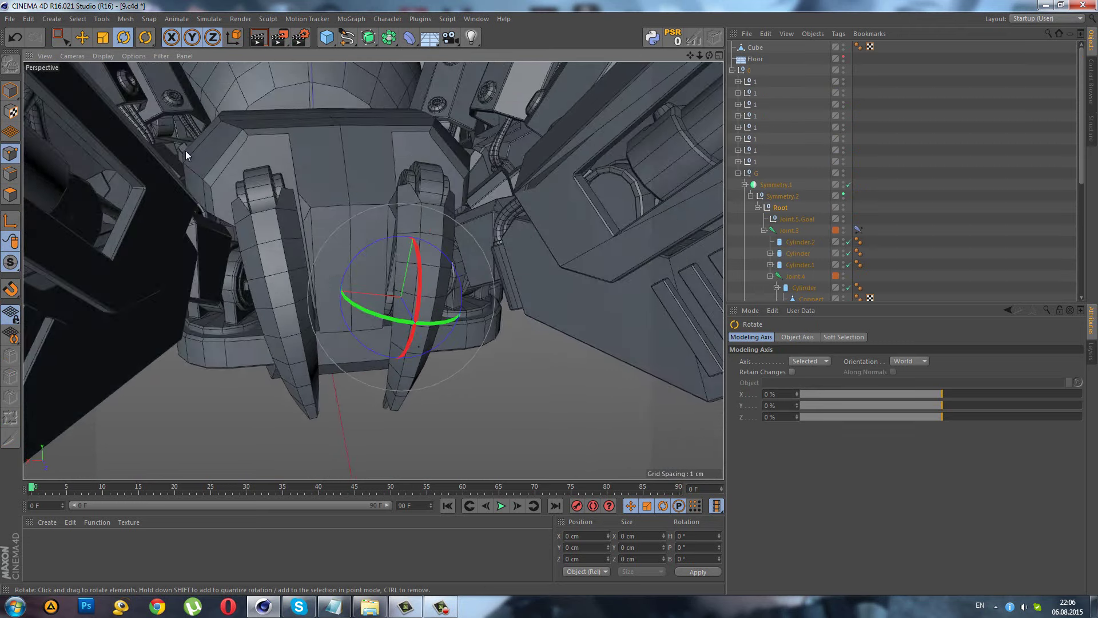
- Return to Rectangle Selection and select the Cube inside the Boole
{"action": "left_click", "coordinate": [58, 38]}
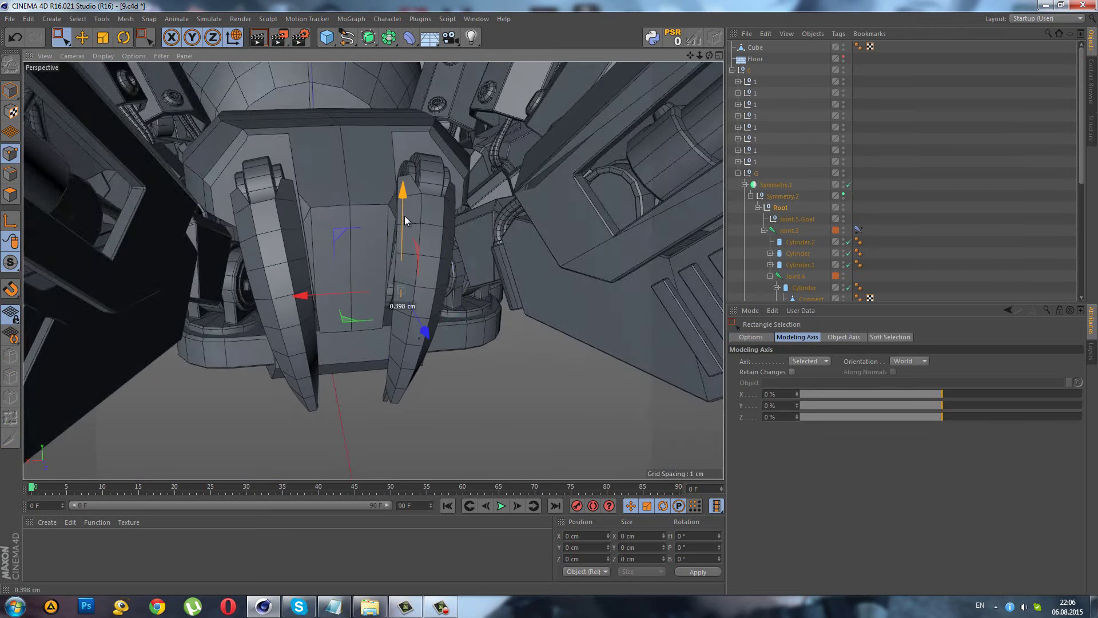
{"action": "mouse_move", "coordinate": [404, 220]}
{"action": "left_mouse_down", "text": "alt"}
{"action": "mouse_move", "coordinate": [252, 171]}
{"action": "mouse_move", "coordinate": [246, 206]}
{"action": "mouse_move", "coordinate": [366, 236]}
{"action": "mouse_move", "coordinate": [387, 273]}
{"action": "mouse_move", "coordinate": [378, 296]}
{"action": "mouse_move", "coordinate": [320, 217]}
{"action": "mouse_move", "coordinate": [555, 252]}
{"action": "left_mouse_up", "text": "alt"}
{"action": "scroll", "coordinate": [806, 226], "scroll_direction": "down", "scroll_amount": 4}
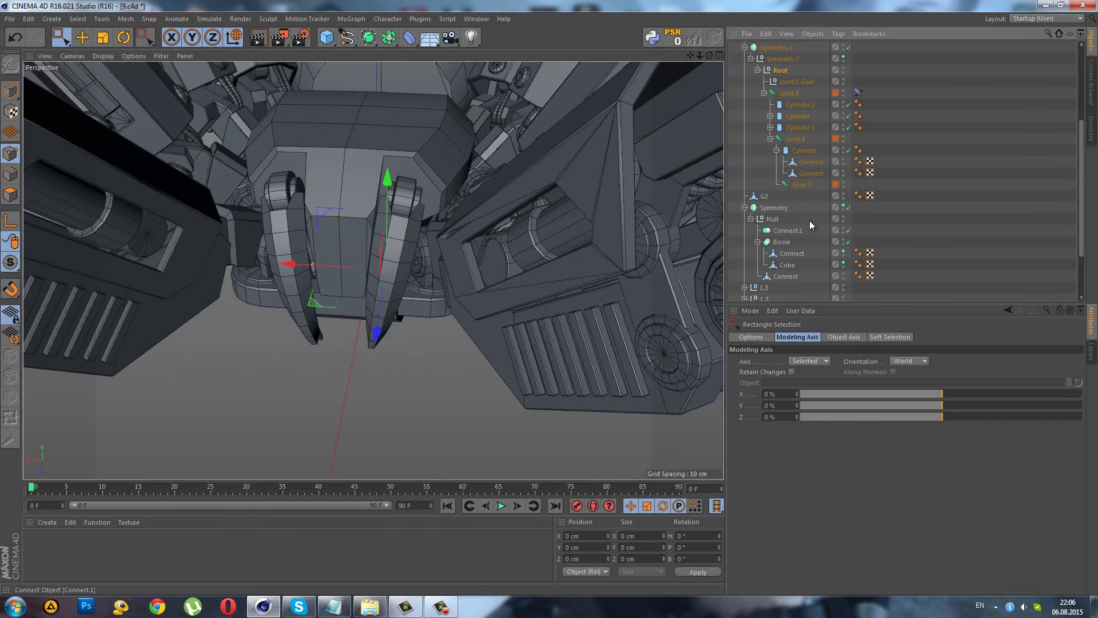
{"action": "left_click", "coordinate": [785, 264]}
{"action": "mouse_move", "coordinate": [525, 251]}
{"action": "left_mouse_down", "text": "alt"}
{"action": "mouse_move", "coordinate": [369, 252]}
{"action": "mouse_move", "coordinate": [386, 256]}
{"action": "mouse_move", "coordinate": [396, 222]}
{"action": "mouse_move", "coordinate": [372, 386]}
{"action": "mouse_move", "coordinate": [245, 322]}
{"action": "mouse_move", "coordinate": [287, 312]}
{"action": "left_mouse_up", "text": "alt"}
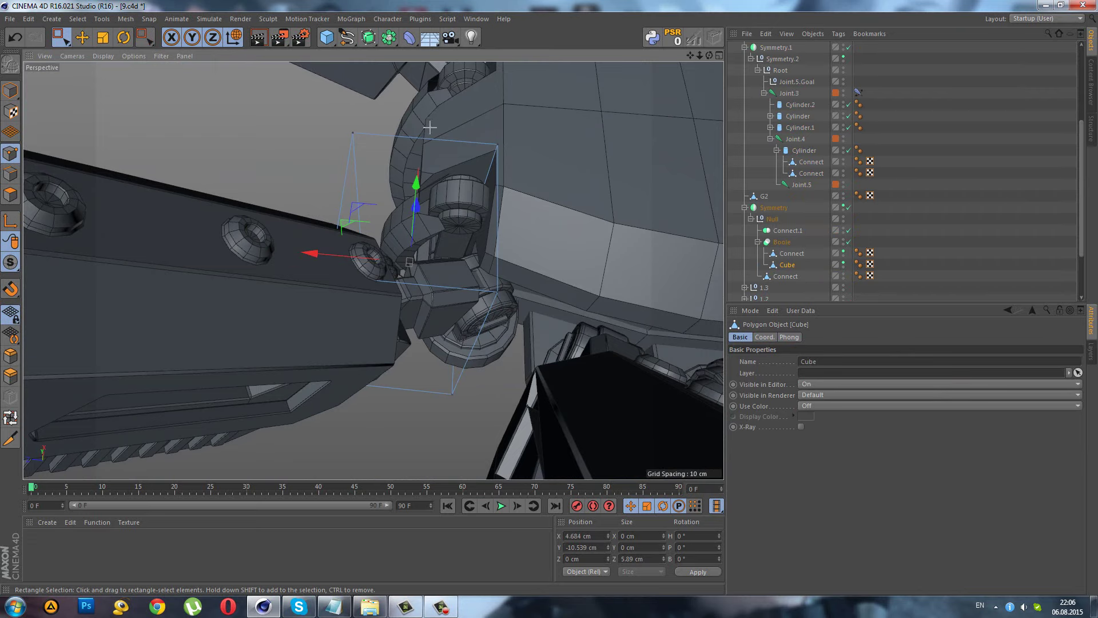
- Box-select the Cube's points near the claw joint and nudge them slightly along Z, then deselect
{"action": "left_click_drag", "start_coordinate": [557, 521], "coordinate": [548, 479]}
{"action": "left_click_drag", "start_coordinate": [421, 275], "coordinate": [433, 272]}
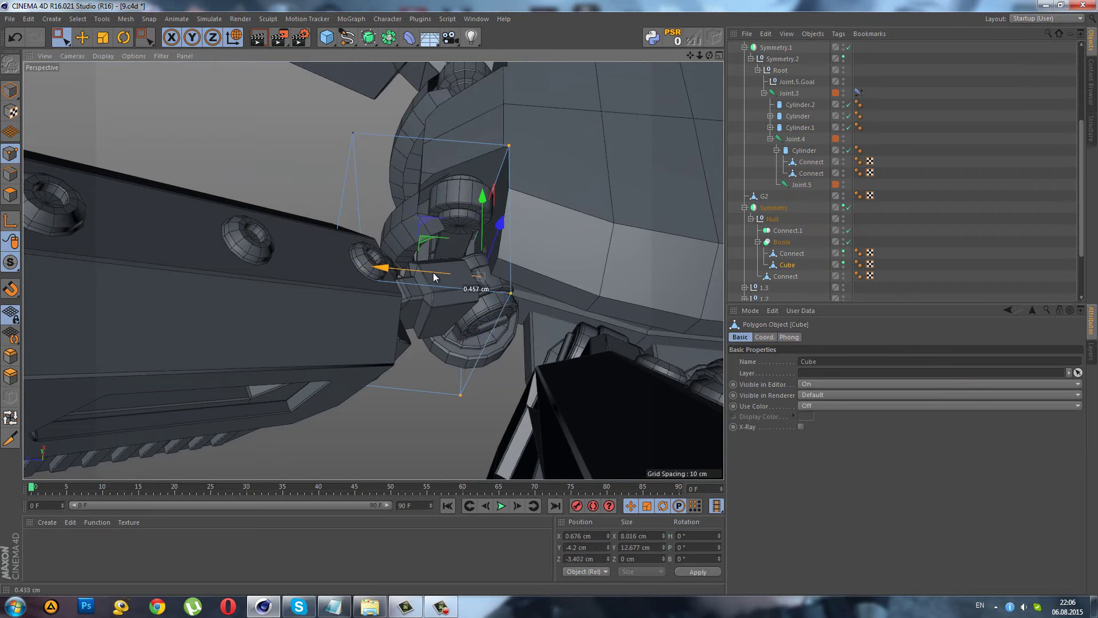
{"action": "scroll", "coordinate": [472, 220], "scroll_direction": "up", "scroll_amount": 5}
{"action": "scroll", "coordinate": [472, 225], "scroll_direction": "down", "scroll_amount": 5}
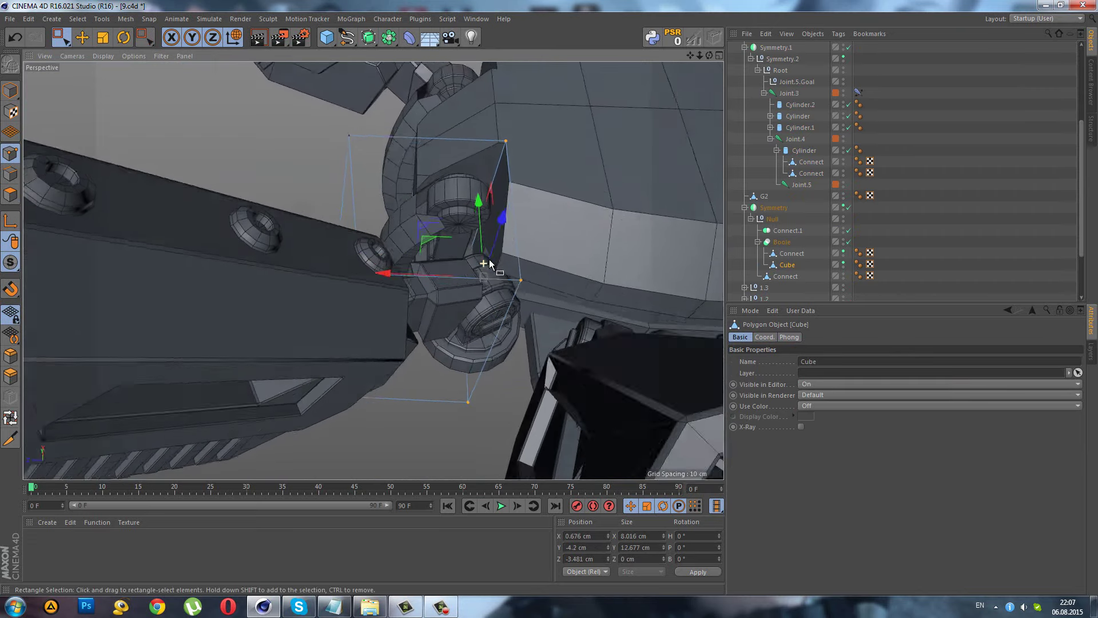
{"action": "mouse_move", "coordinate": [480, 251]}
{"action": "left_mouse_down", "text": "alt"}
{"action": "mouse_move", "coordinate": [462, 221]}
{"action": "mouse_move", "coordinate": [385, 274]}
{"action": "left_mouse_up", "text": "alt"}
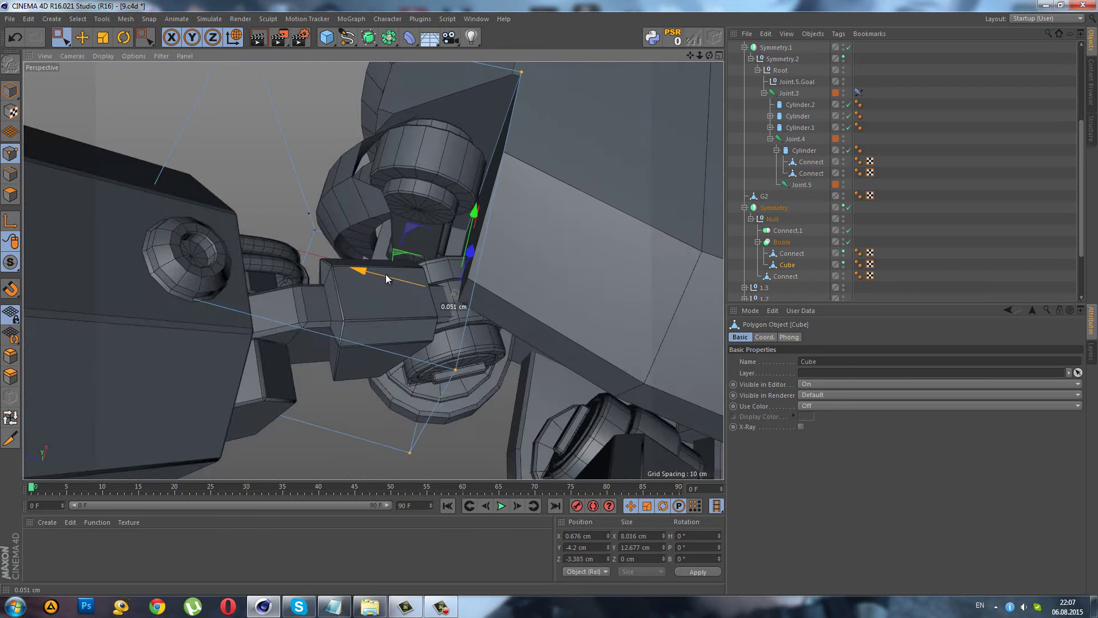
{"action": "left_click", "coordinate": [919, 259]}
{"action": "mouse_move", "coordinate": [503, 246]}
{"action": "left_mouse_down", "text": "alt"}
{"action": "mouse_move", "coordinate": [565, 167]}
{"action": "mouse_move", "coordinate": [638, 153]}
{"action": "mouse_move", "coordinate": [470, 142]}
{"action": "mouse_move", "coordinate": [351, 386]}
{"action": "mouse_move", "coordinate": [415, 270]}
{"action": "mouse_move", "coordinate": [403, 225]}
{"action": "mouse_move", "coordinate": [352, 243]}
{"action": "mouse_move", "coordinate": [277, 191]}
{"action": "mouse_move", "coordinate": [248, 199]}
{"action": "mouse_move", "coordinate": [307, 186]}
{"action": "mouse_move", "coordinate": [406, 240]}
{"action": "mouse_move", "coordinate": [413, 262]}
{"action": "mouse_move", "coordinate": [434, 252]}
{"action": "mouse_move", "coordinate": [465, 283]}
{"action": "mouse_move", "coordinate": [451, 313]}
{"action": "mouse_move", "coordinate": [421, 336]}
{"action": "mouse_move", "coordinate": [617, 281]}
{"action": "left_mouse_up", "text": "alt"}
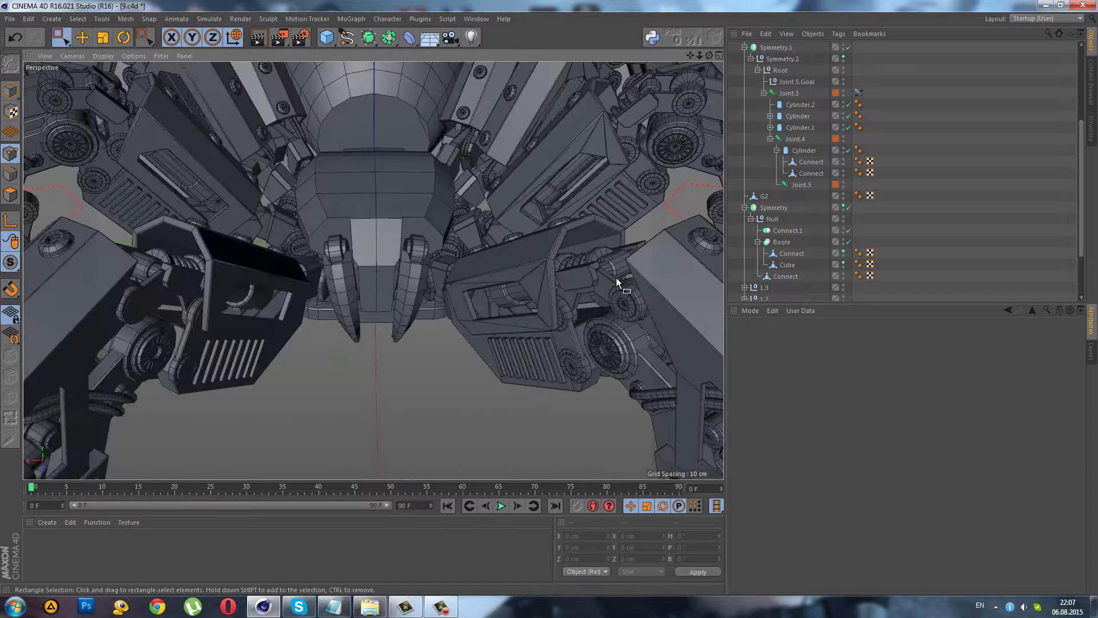
- Undo nesting the Boole under Connect.1 and hide the G group in the viewport
{"action": "left_click_drag", "start_coordinate": [782, 242], "coordinate": [788, 231]}
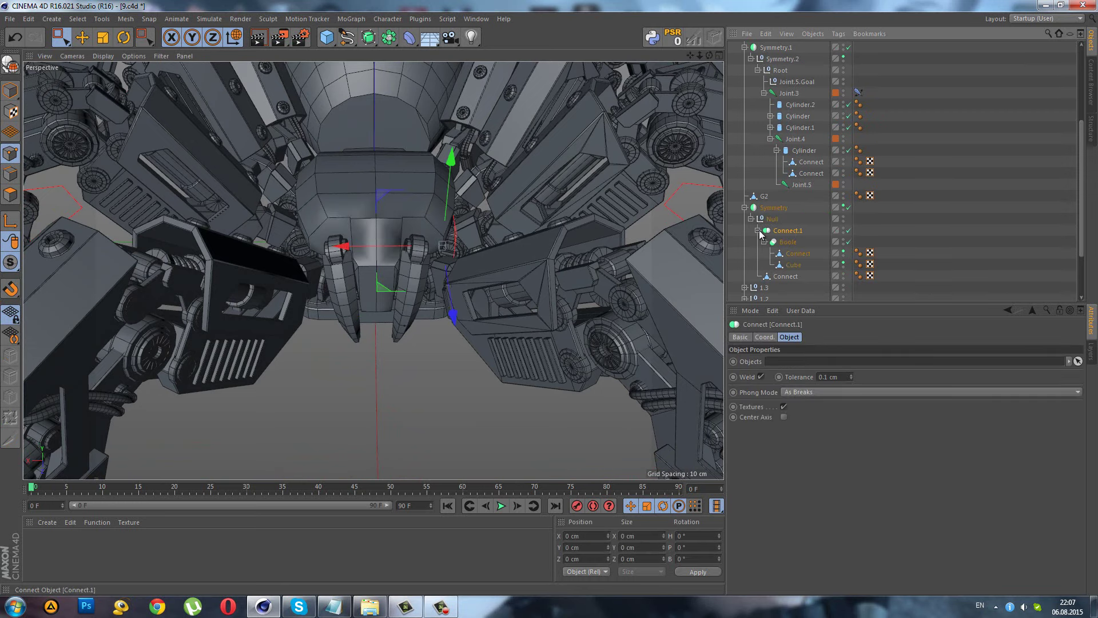
{"action": "key", "text": "ctrl+z"}
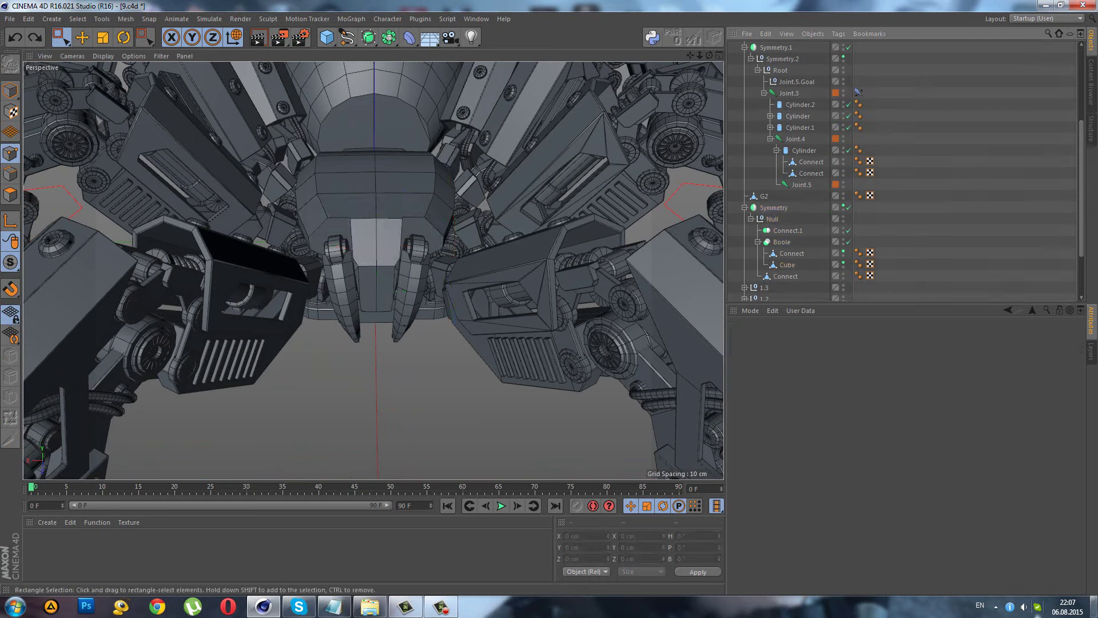
{"action": "scroll", "coordinate": [789, 143], "scroll_direction": "up", "scroll_amount": 3}
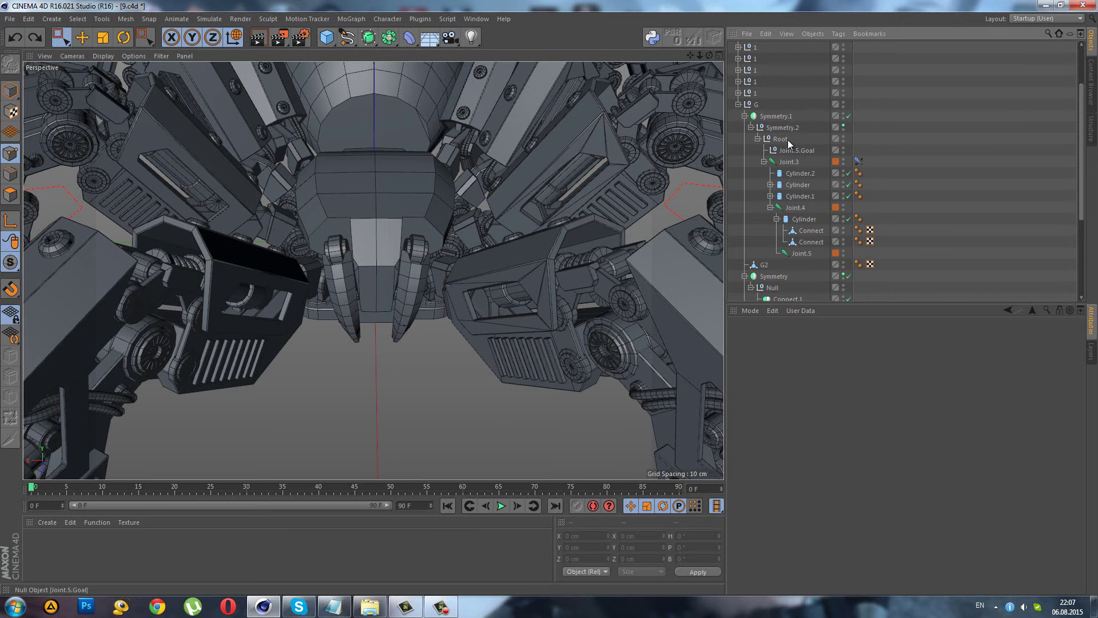
{"action": "left_click", "coordinate": [844, 104]}
{"action": "scroll", "coordinate": [467, 286], "scroll_direction": "up", "scroll_amount": 3}
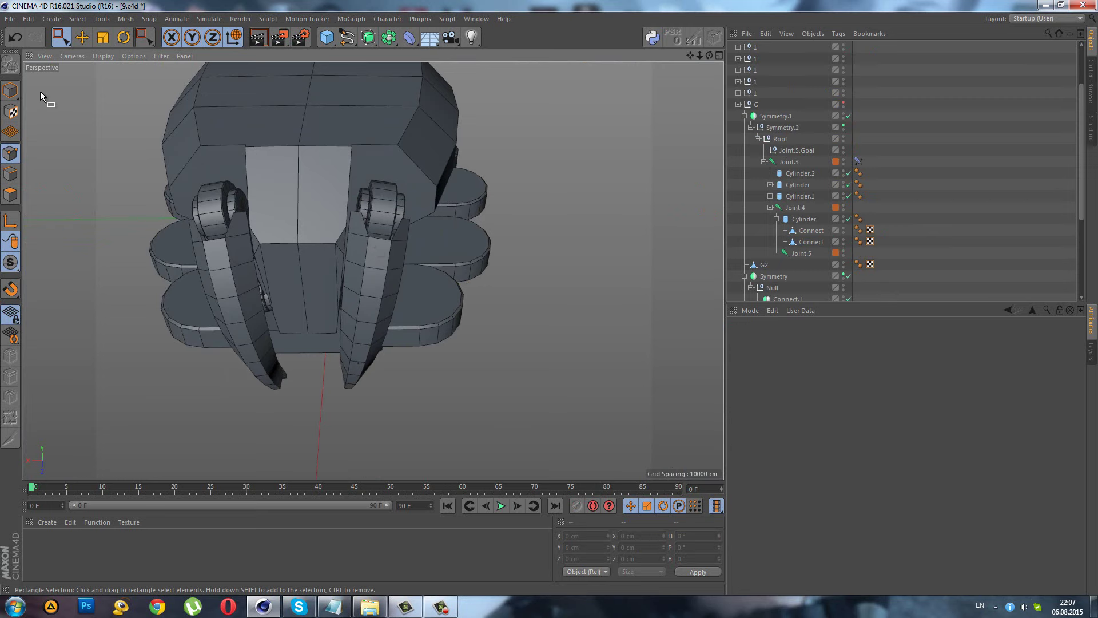
- Select the second Connect finger object and box-select the points along its curved finger
{"action": "left_click", "coordinate": [381, 267]}
{"action": "left_click", "coordinate": [792, 174]}
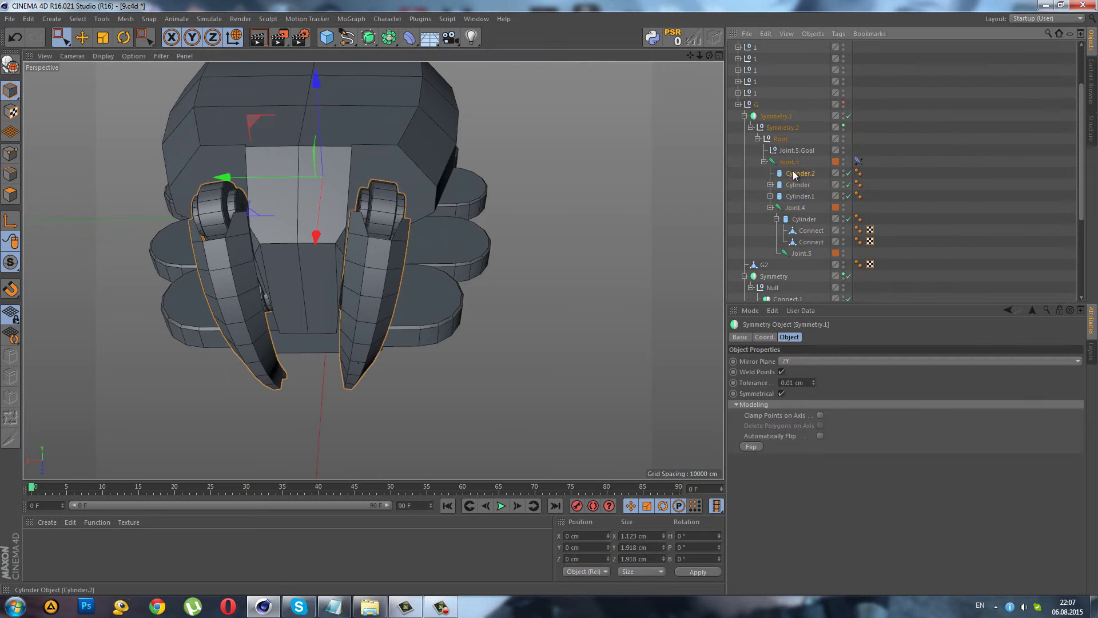
{"action": "left_click", "coordinate": [803, 231]}
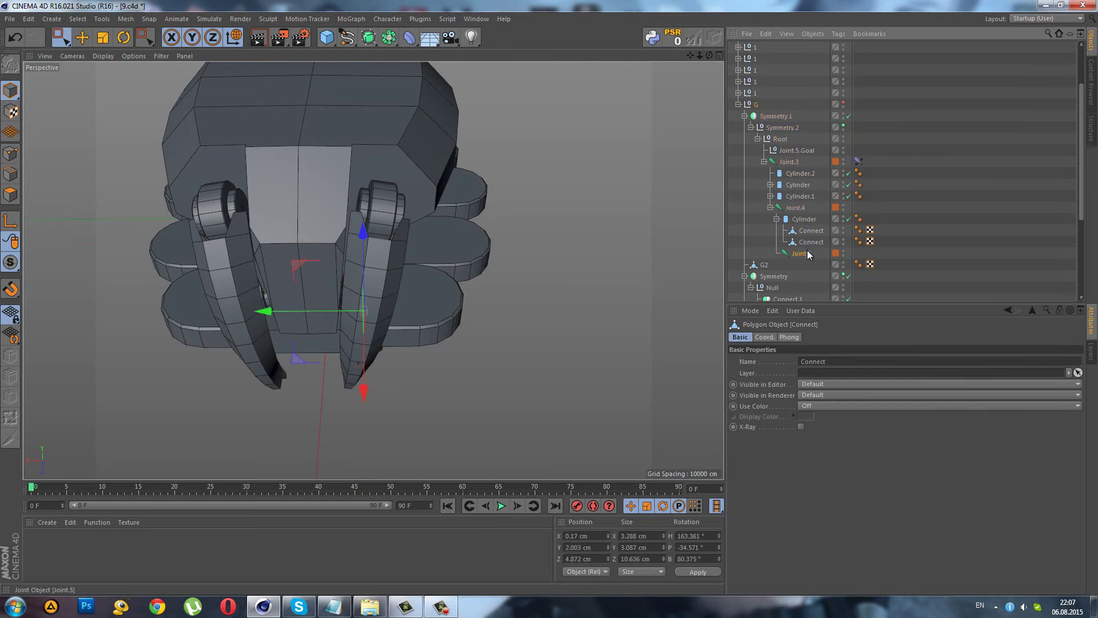
{"action": "left_click", "coordinate": [808, 255]}
{"action": "left_click_drag", "start_coordinate": [373, 313], "coordinate": [2, 146], "text": "alt"}
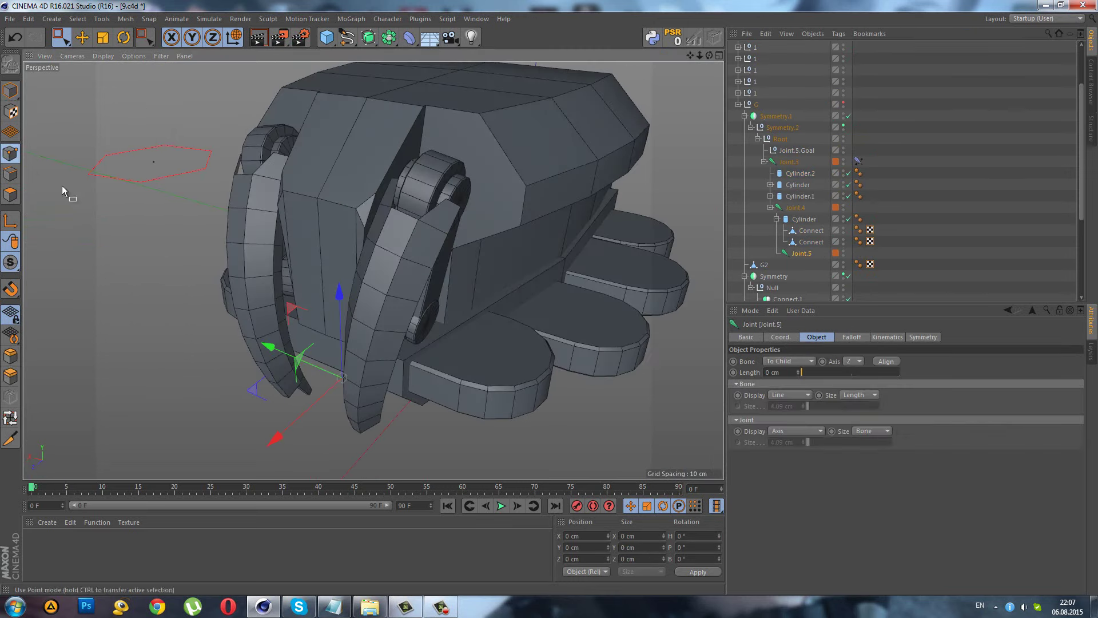
{"action": "left_click_drag", "start_coordinate": [62, 185], "coordinate": [370, 298], "text": "alt"}
{"action": "left_click", "coordinate": [806, 240]}
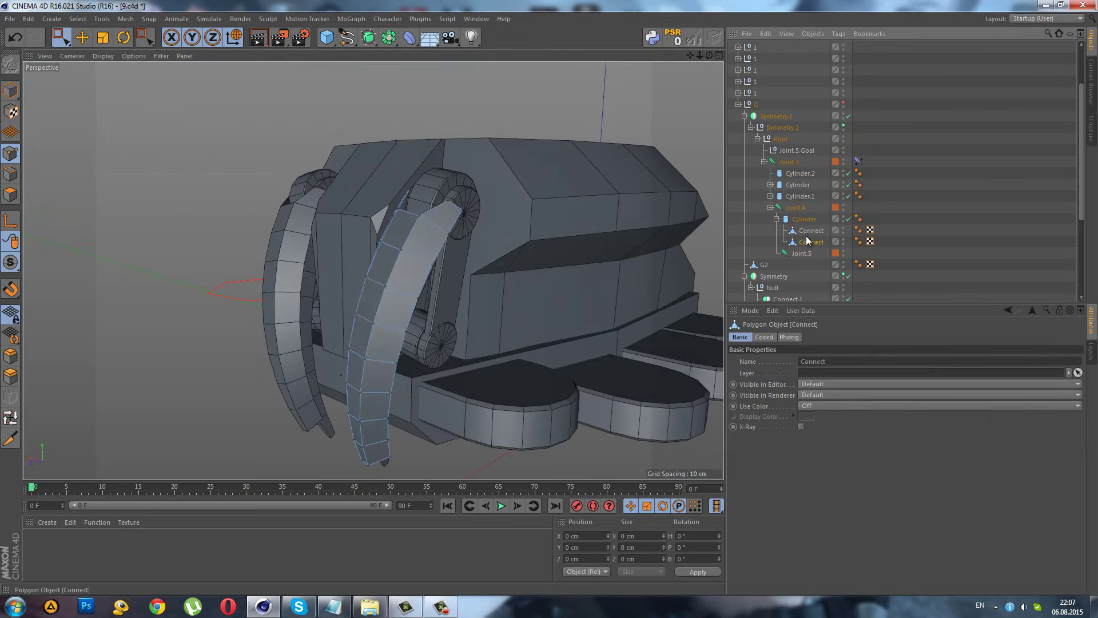
{"action": "mouse_move", "coordinate": [467, 249]}
{"action": "left_mouse_down", "text": "alt"}
{"action": "mouse_move", "coordinate": [435, 280]}
{"action": "mouse_move", "coordinate": [275, 182]}
{"action": "left_mouse_up", "text": "alt"}
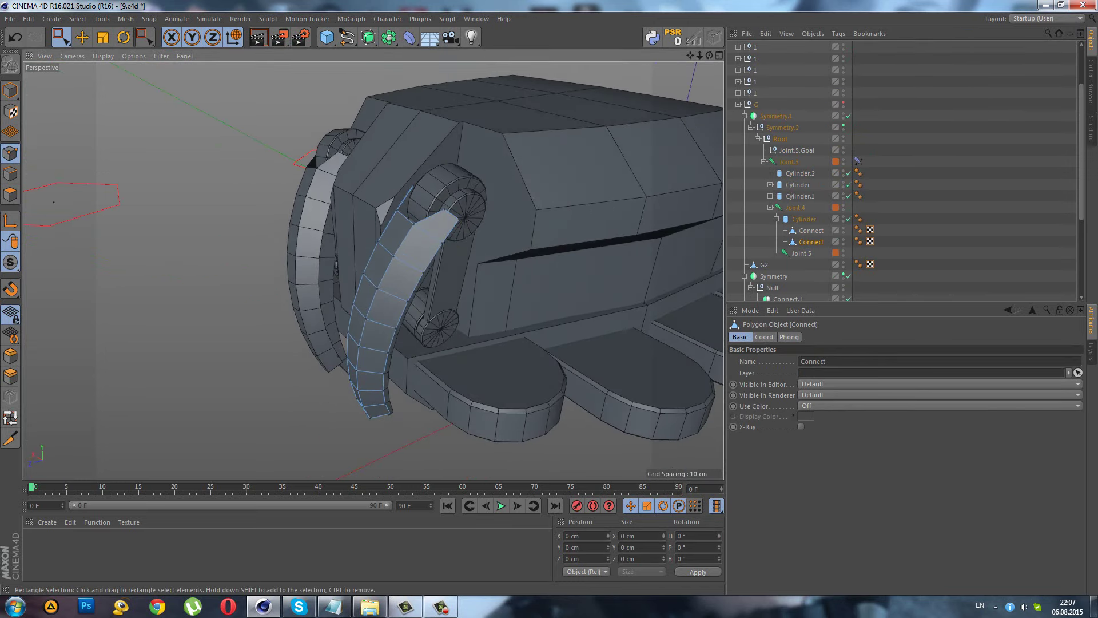
{"action": "left_click_drag", "start_coordinate": [543, 496], "coordinate": [541, 478]}
{"action": "left_click_drag", "start_coordinate": [492, 389], "coordinate": [259, 150], "text": "alt"}
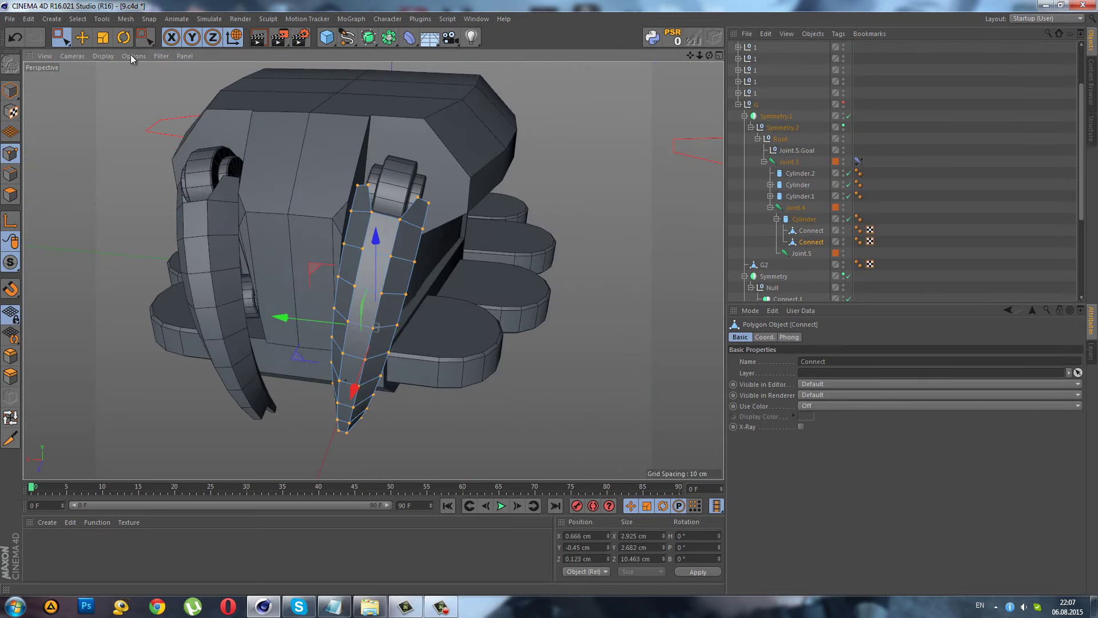
- Try scaling the finger points, undo it, and return to box selection
{"action": "left_click", "coordinate": [107, 39]}
{"action": "left_click_drag", "start_coordinate": [181, 111], "coordinate": [204, 106]}
{"action": "left_click_drag", "start_coordinate": [269, 180], "coordinate": [339, 209], "text": "alt"}
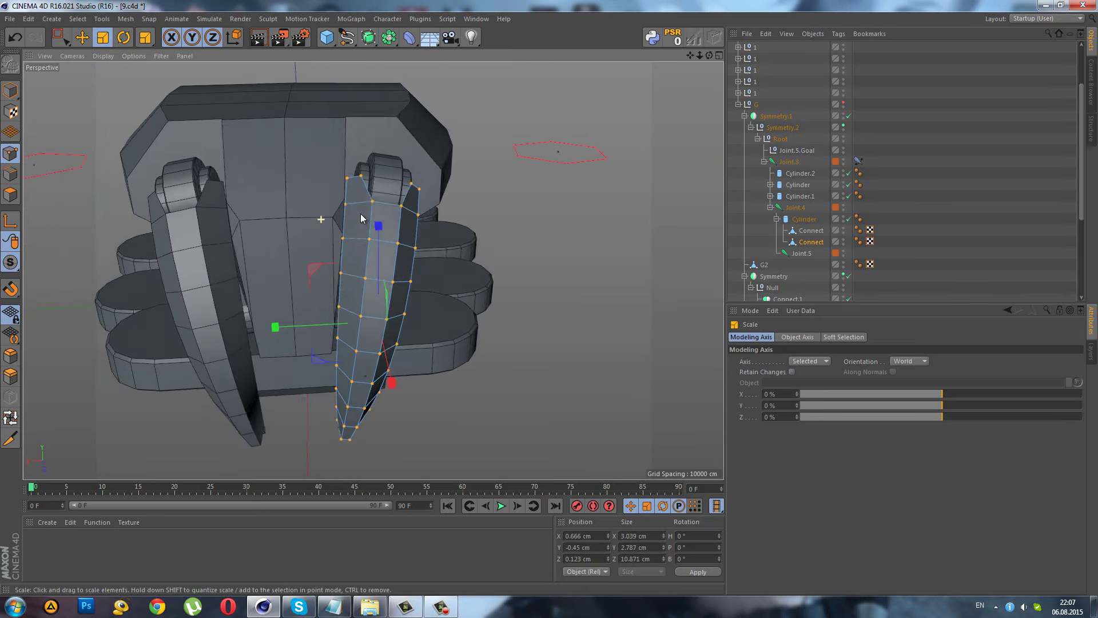
{"action": "key", "text": "ctrl+z"}
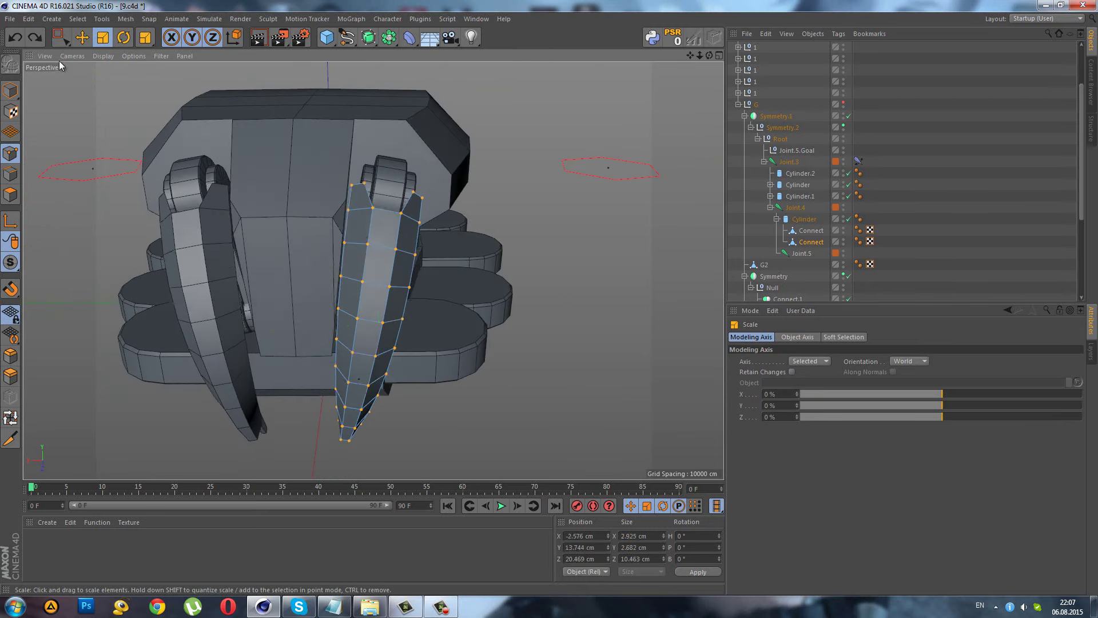
{"action": "left_click", "coordinate": [60, 43]}
{"action": "left_click_drag", "start_coordinate": [246, 201], "coordinate": [328, 242], "text": "alt"}
{"action": "scroll", "coordinate": [417, 231], "scroll_direction": "up", "scroll_amount": 5}
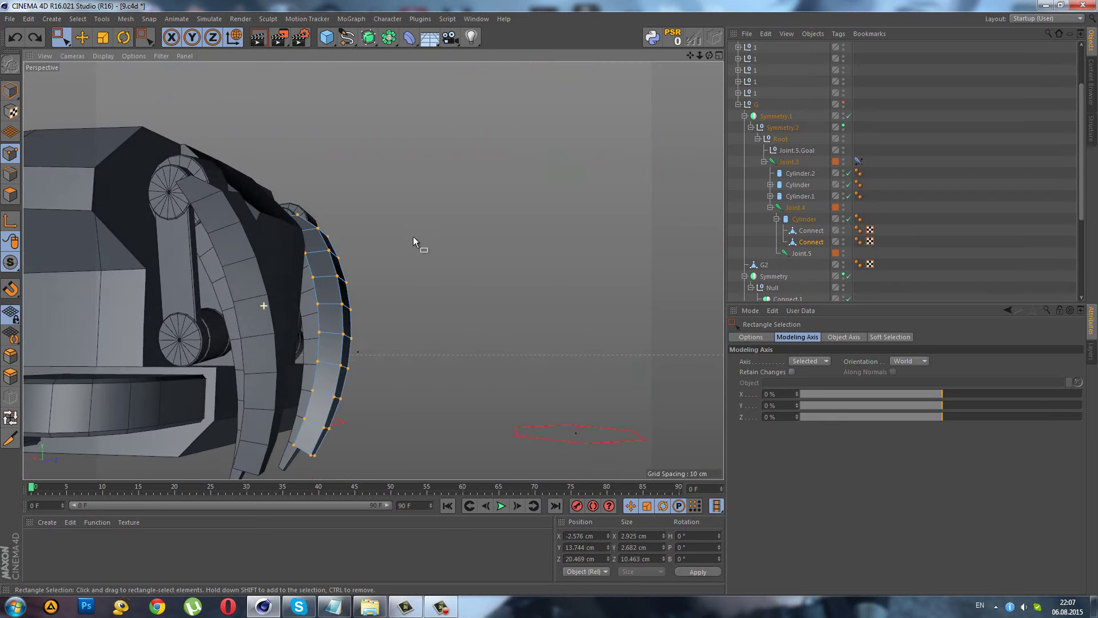
{"action": "scroll", "coordinate": [400, 334], "scroll_direction": "up", "scroll_amount": 3}
{"action": "scroll", "coordinate": [358, 315], "scroll_direction": "up", "scroll_amount": 3}
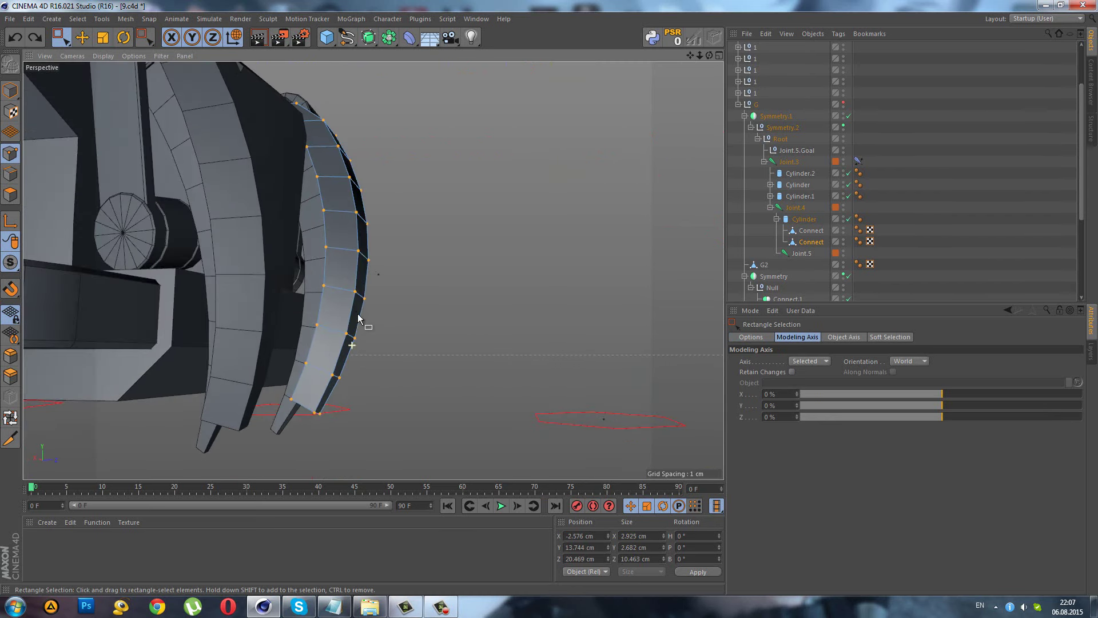
- In Model mode, nudge the finger arc slightly along X
{"action": "left_click", "coordinate": [7, 92]}
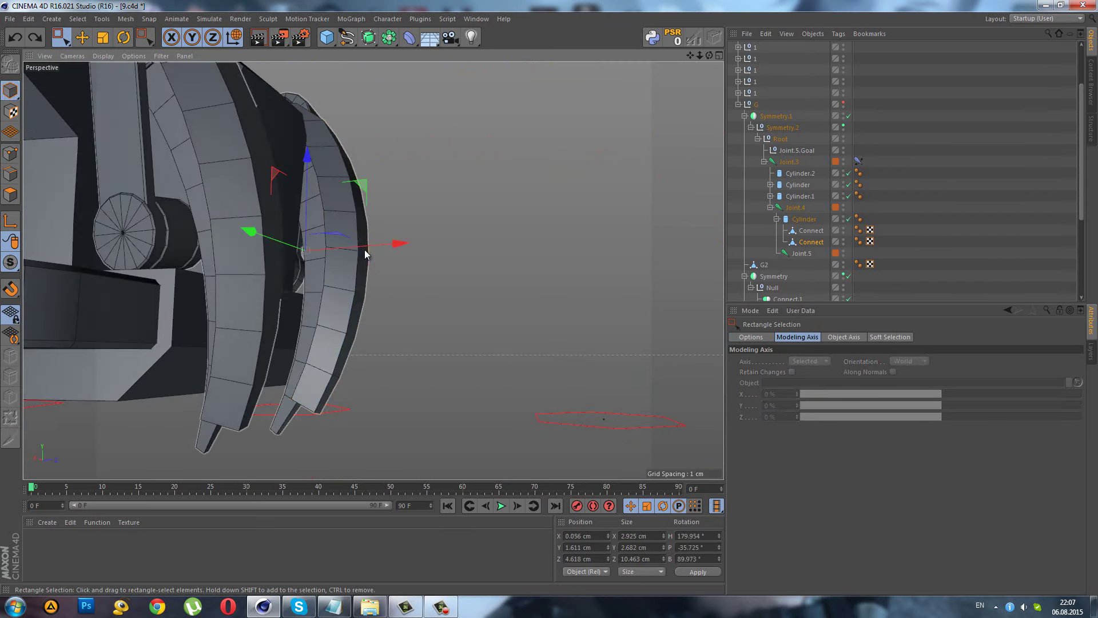
{"action": "mouse_move", "coordinate": [368, 245]}
{"action": "left_mouse_down"}
{"action": "mouse_move", "coordinate": [360, 255]}
{"action": "mouse_move", "coordinate": [373, 250]}
{"action": "left_mouse_up"}
{"action": "scroll", "coordinate": [373, 251], "scroll_direction": "down", "scroll_amount": 5}
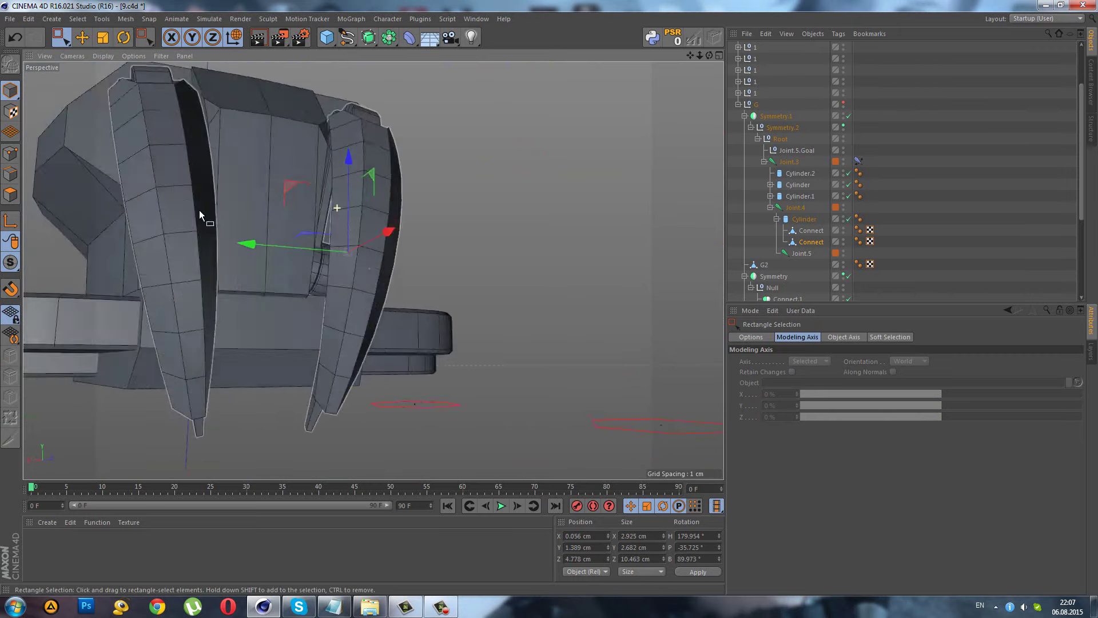
{"action": "left_click_drag", "start_coordinate": [298, 240], "coordinate": [133, 200], "text": "alt"}
- In point editing, box-select the curved finger's tip points and zoom in close on the tip
{"action": "key", "text": "Return"}
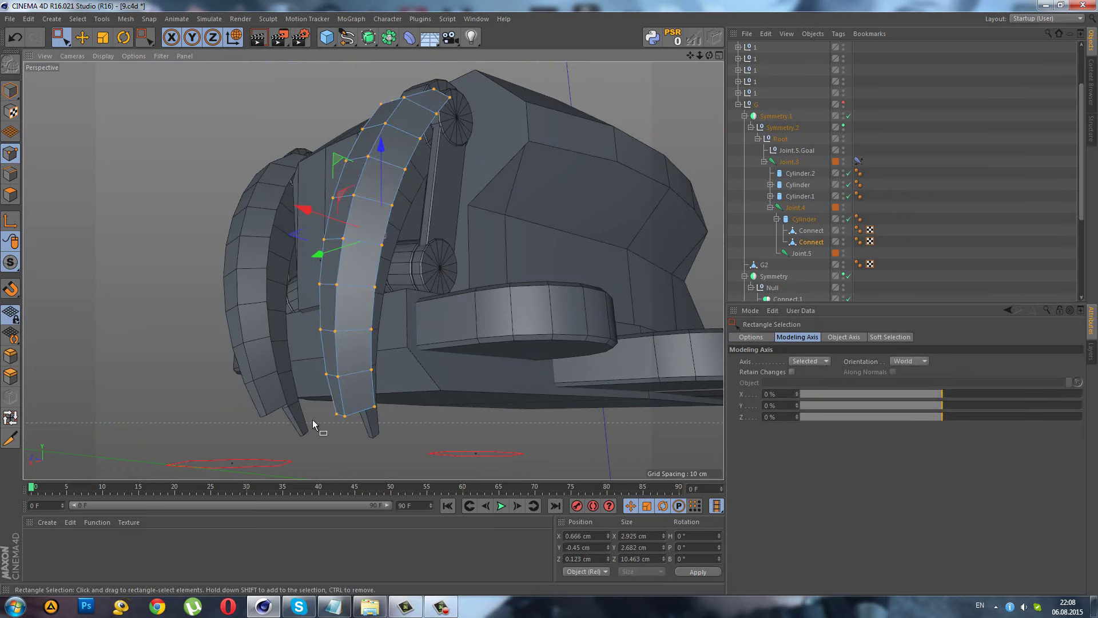
{"action": "left_click_drag", "start_coordinate": [433, 464], "coordinate": [317, 336]}
{"action": "scroll", "coordinate": [300, 364], "scroll_direction": "up", "scroll_amount": 3}
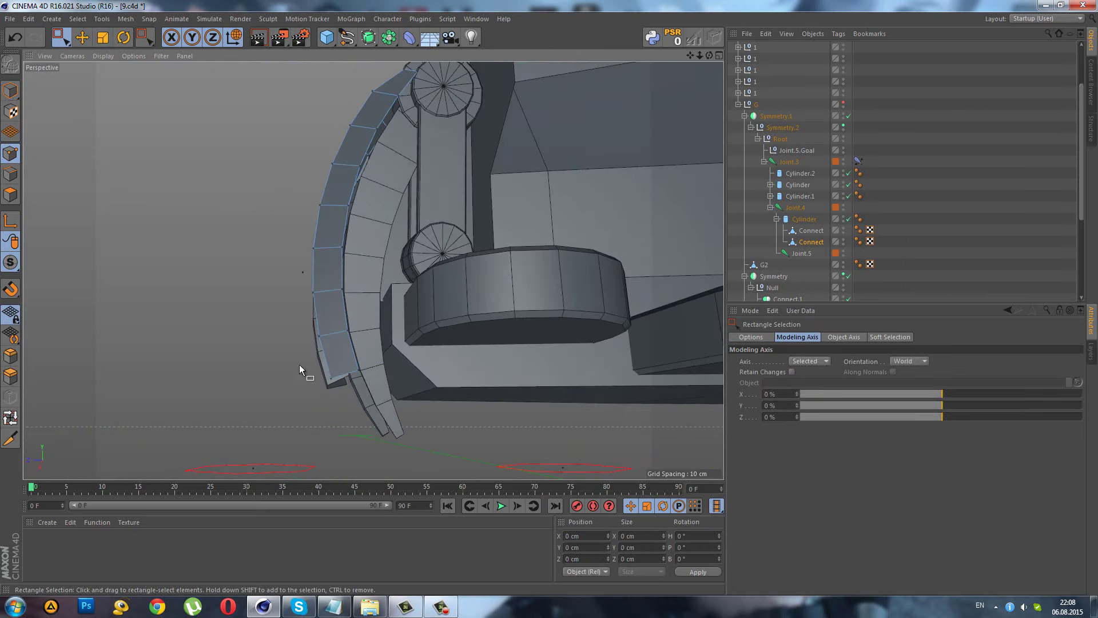
{"action": "mouse_move", "coordinate": [368, 411]}
{"action": "left_mouse_down", "text": "alt"}
{"action": "mouse_move", "coordinate": [327, 342]}
{"action": "mouse_move", "coordinate": [517, 316]}
{"action": "left_mouse_up", "text": "alt"}
{"action": "mouse_move", "coordinate": [366, 350]}
{"action": "left_mouse_down", "text": "alt"}
{"action": "mouse_move", "coordinate": [372, 370]}
{"action": "mouse_move", "coordinate": [472, 371]}
{"action": "mouse_move", "coordinate": [442, 374]}
{"action": "left_mouse_up", "text": "alt"}
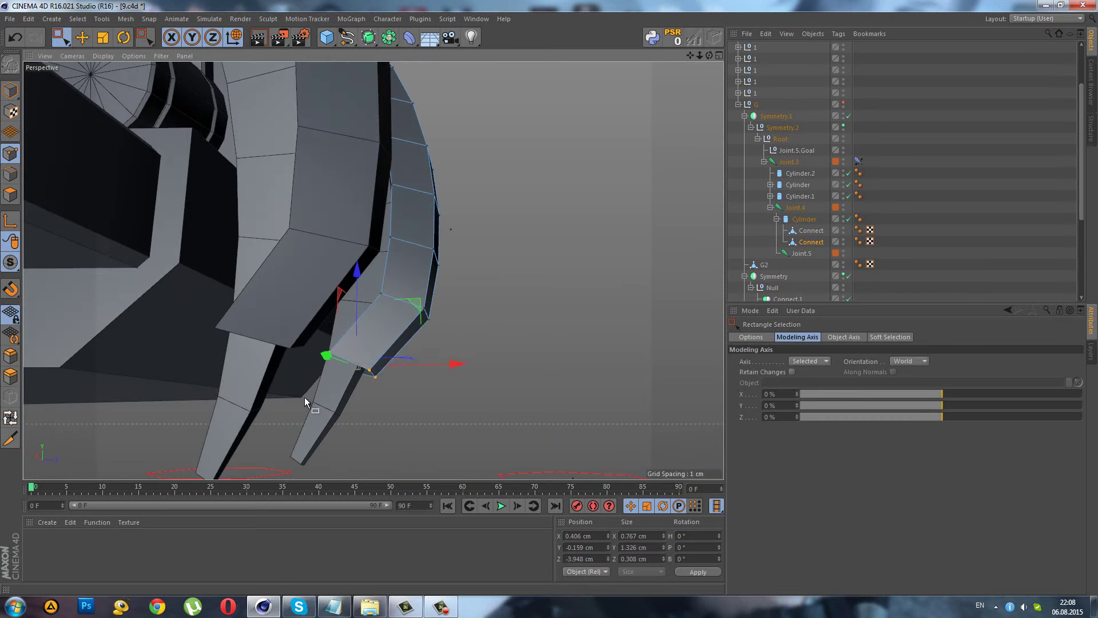
- Bevel the curved finger's tip points with an offset of about 0.6 cm
{"action": "left_click", "coordinate": [10, 356]}
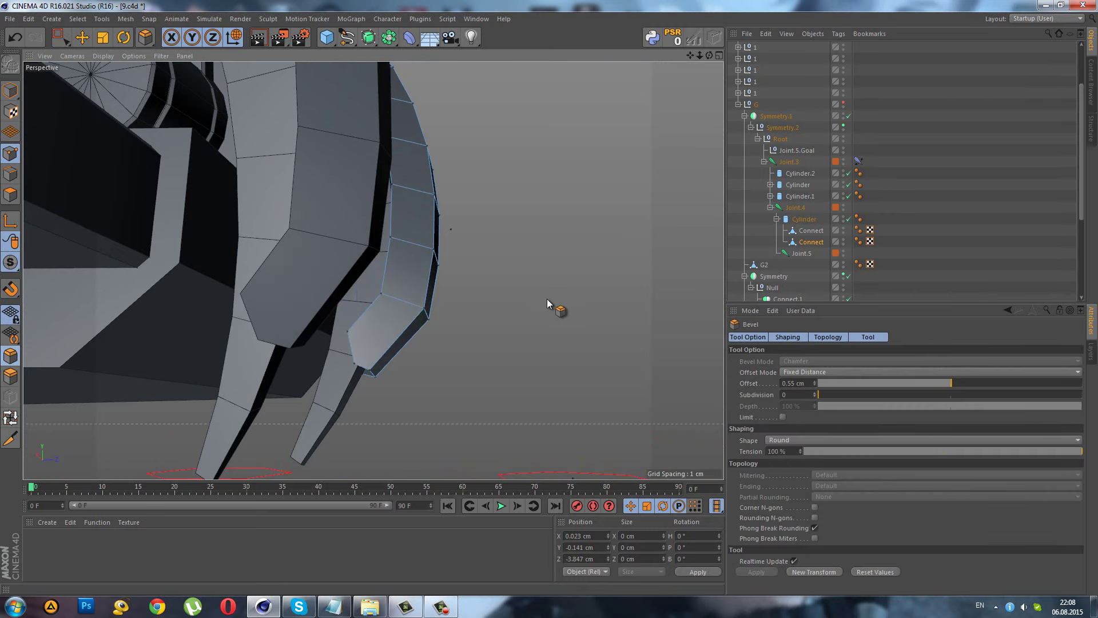
{"action": "left_click", "coordinate": [931, 257]}
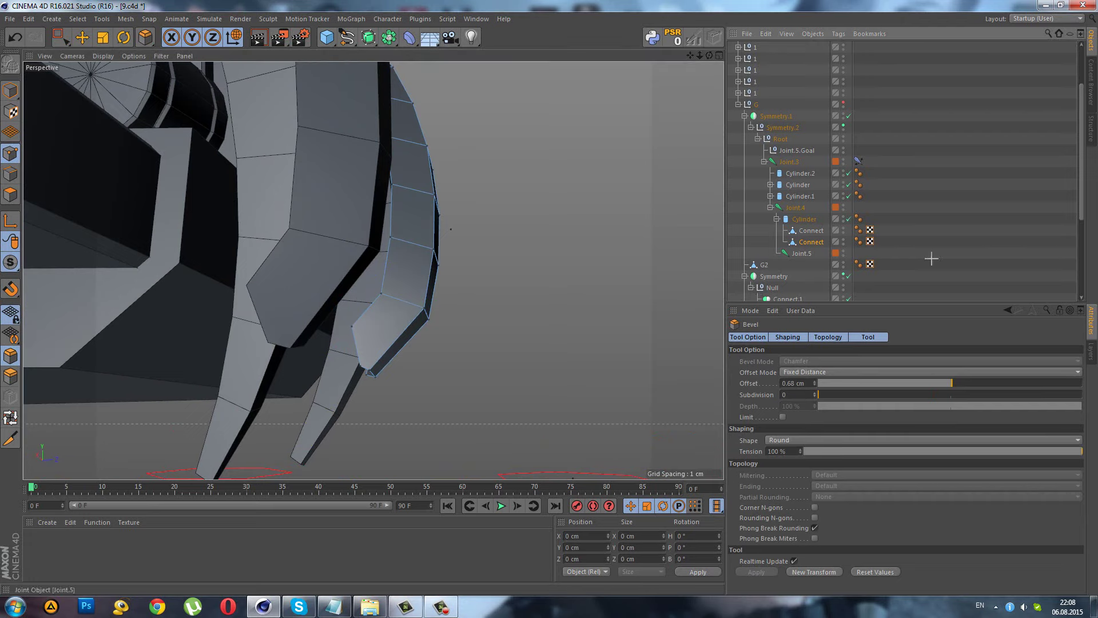
{"action": "mouse_move", "coordinate": [421, 392]}
{"action": "left_mouse_down", "text": "alt"}
{"action": "mouse_move", "coordinate": [159, 289]}
{"action": "mouse_move", "coordinate": [94, 289]}
{"action": "mouse_move", "coordinate": [106, 277]}
{"action": "left_mouse_up", "text": "alt"}
{"action": "left_click", "coordinate": [278, 356]}
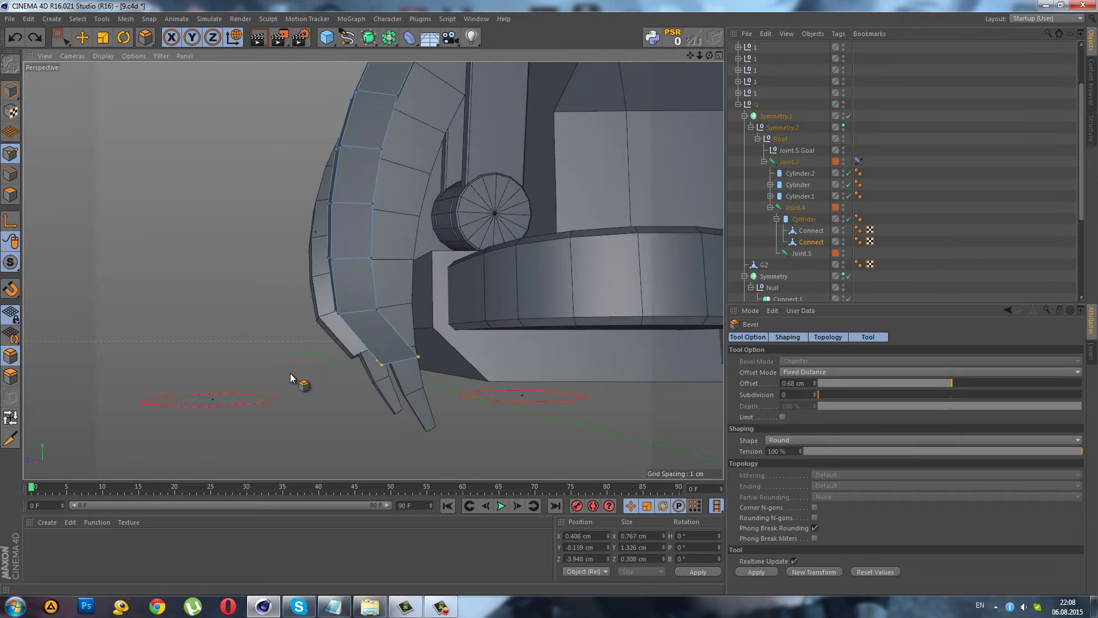
{"action": "key", "text": "ctrl+z"}
{"action": "left_click_drag", "start_coordinate": [359, 370], "coordinate": [231, 307], "text": "alt"}
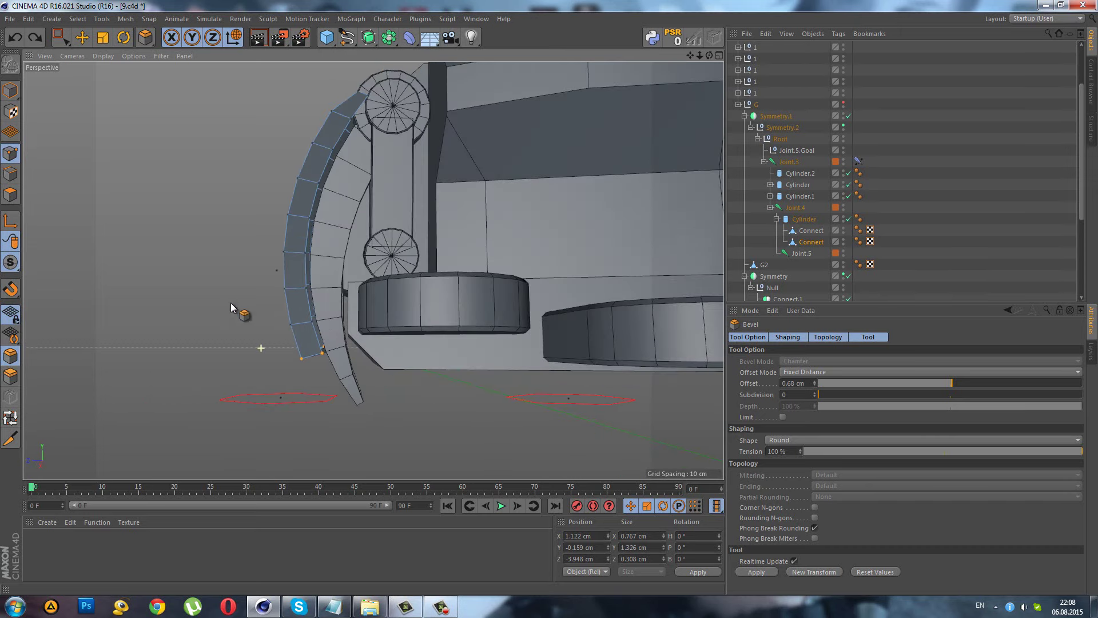
{"action": "left_click", "coordinate": [122, 36]}
- Tilt the finger arc back to −41.17° pitch and nudge it up-left toward its joint
{"action": "left_click", "coordinate": [10, 90]}
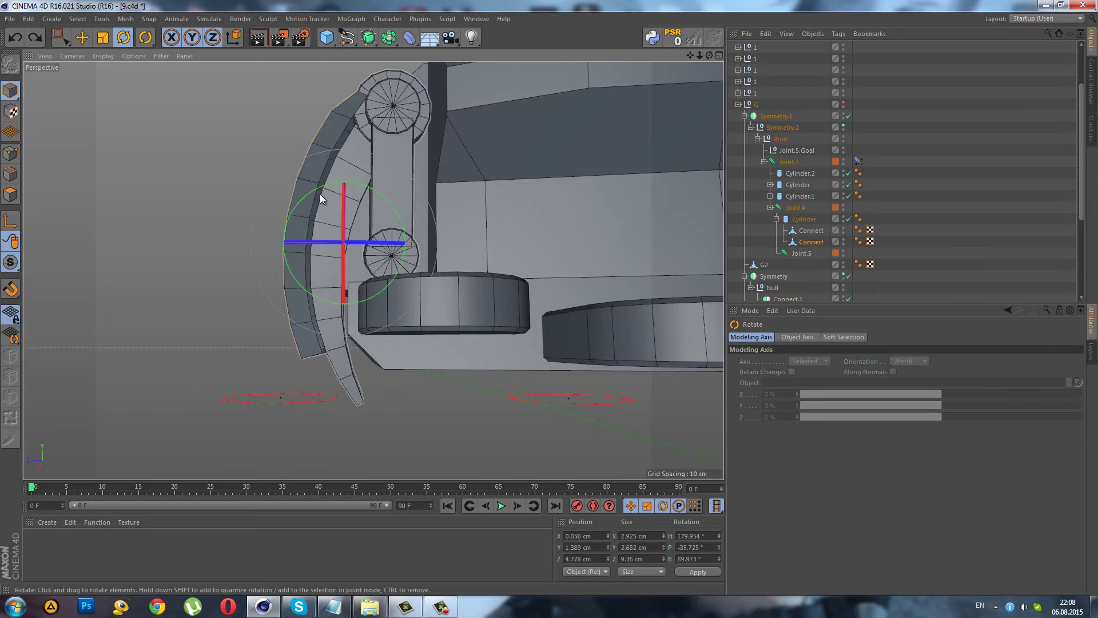
{"action": "left_click_drag", "start_coordinate": [319, 195], "coordinate": [315, 194]}
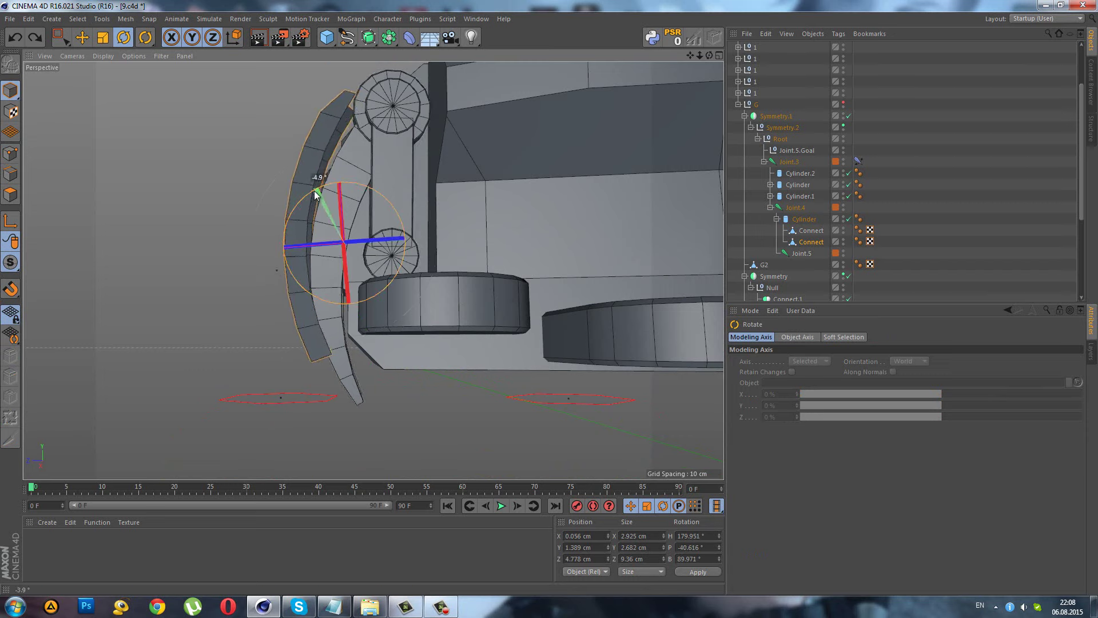
{"action": "left_click", "coordinate": [60, 37]}
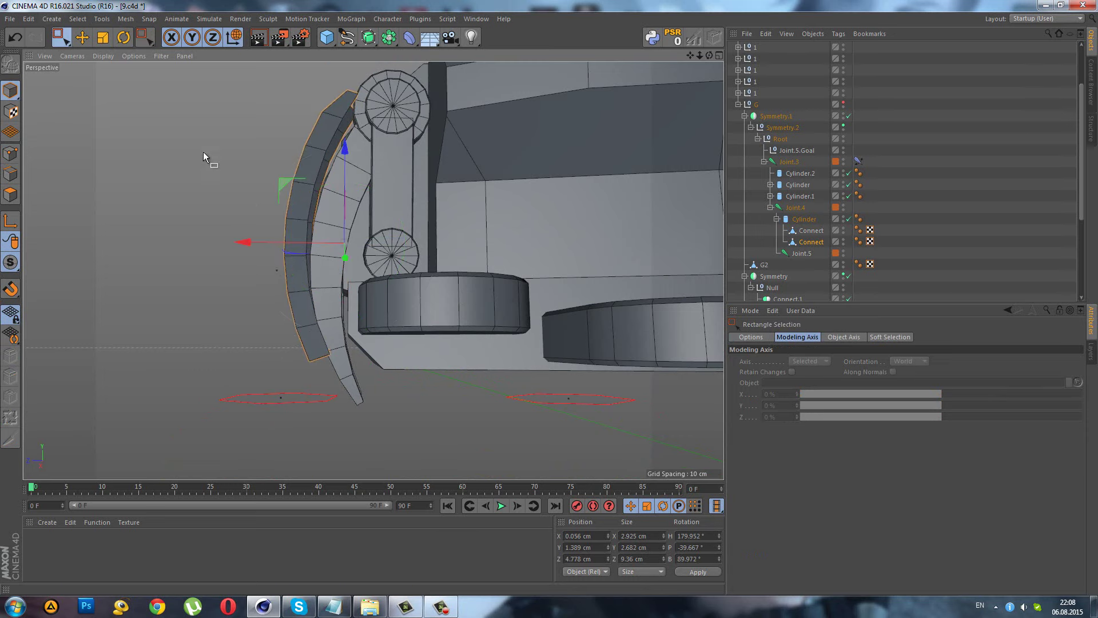
{"action": "left_click_drag", "start_coordinate": [303, 210], "coordinate": [285, 202]}
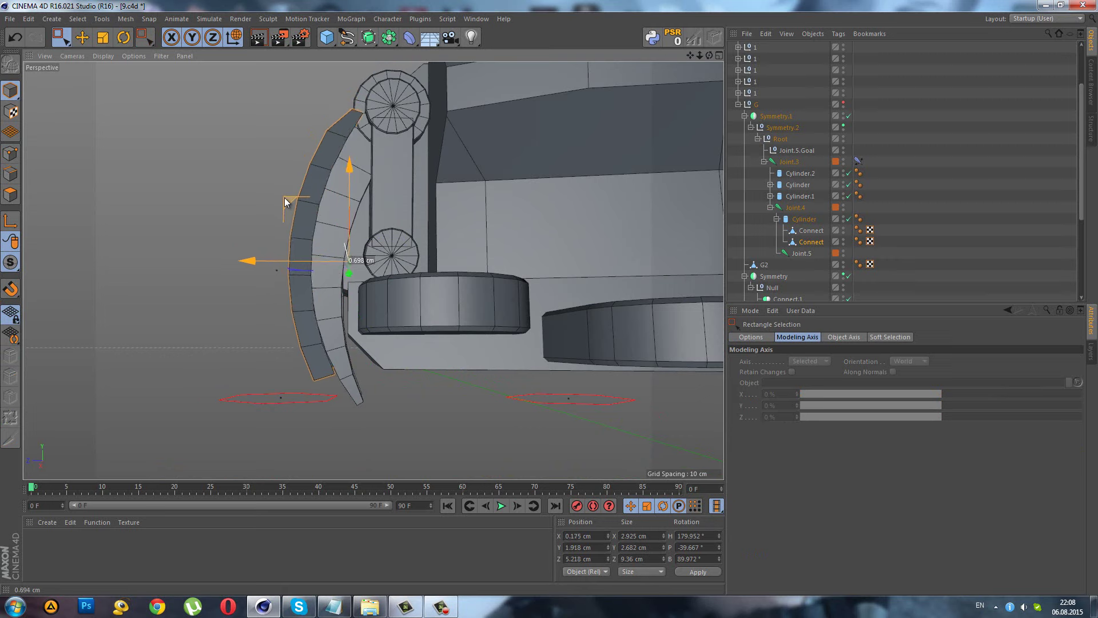
{"action": "left_click", "coordinate": [121, 38]}
{"action": "mouse_move", "coordinate": [313, 217]}
{"action": "left_mouse_down"}
{"action": "mouse_move", "coordinate": [282, 197]}
{"action": "mouse_move", "coordinate": [482, 258]}
{"action": "mouse_move", "coordinate": [523, 237]}
{"action": "mouse_move", "coordinate": [607, 242]}
{"action": "mouse_move", "coordinate": [629, 268]}
{"action": "mouse_move", "coordinate": [576, 211]}
{"action": "mouse_move", "coordinate": [531, 207]}
{"action": "mouse_move", "coordinate": [393, 242]}
{"action": "mouse_move", "coordinate": [385, 278]}
{"action": "mouse_move", "coordinate": [292, 258]}
{"action": "mouse_move", "coordinate": [318, 243]}
{"action": "mouse_move", "coordinate": [448, 311]}
{"action": "mouse_move", "coordinate": [468, 342]}
{"action": "mouse_move", "coordinate": [320, 222]}
{"action": "left_mouse_up"}
{"action": "key", "text": "0"}
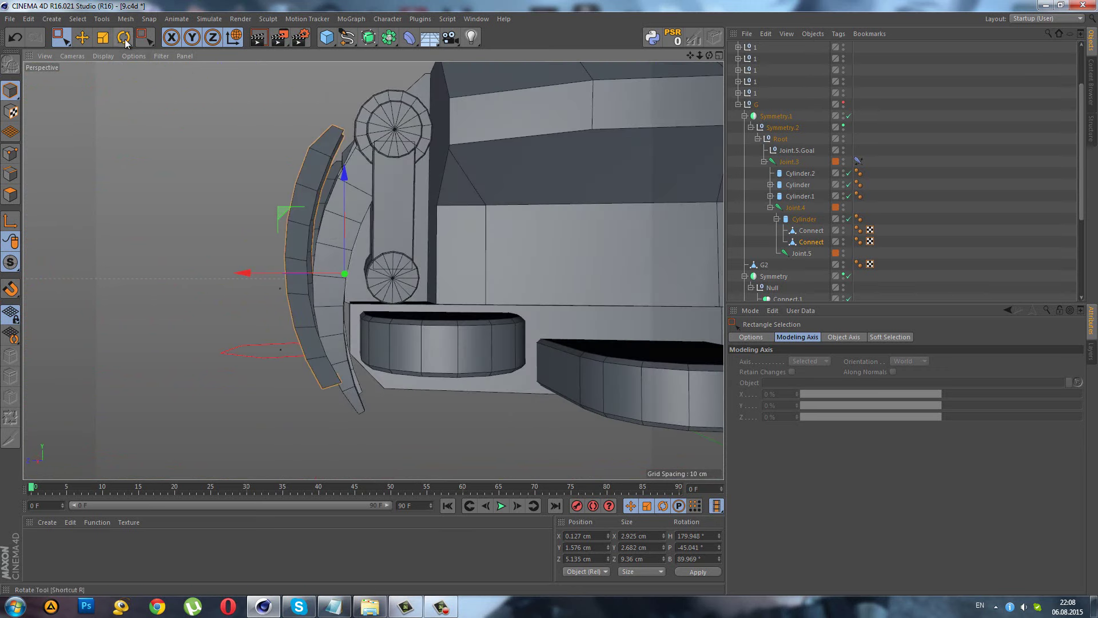
{"action": "left_click", "coordinate": [124, 39]}
{"action": "mouse_move", "coordinate": [324, 221]}
{"action": "left_mouse_down"}
{"action": "mouse_move", "coordinate": [283, 205]}
{"action": "mouse_move", "coordinate": [475, 285]}
{"action": "mouse_move", "coordinate": [524, 301]}
{"action": "mouse_move", "coordinate": [554, 295]}
{"action": "left_mouse_up"}
{"action": "left_click", "coordinate": [59, 37]}
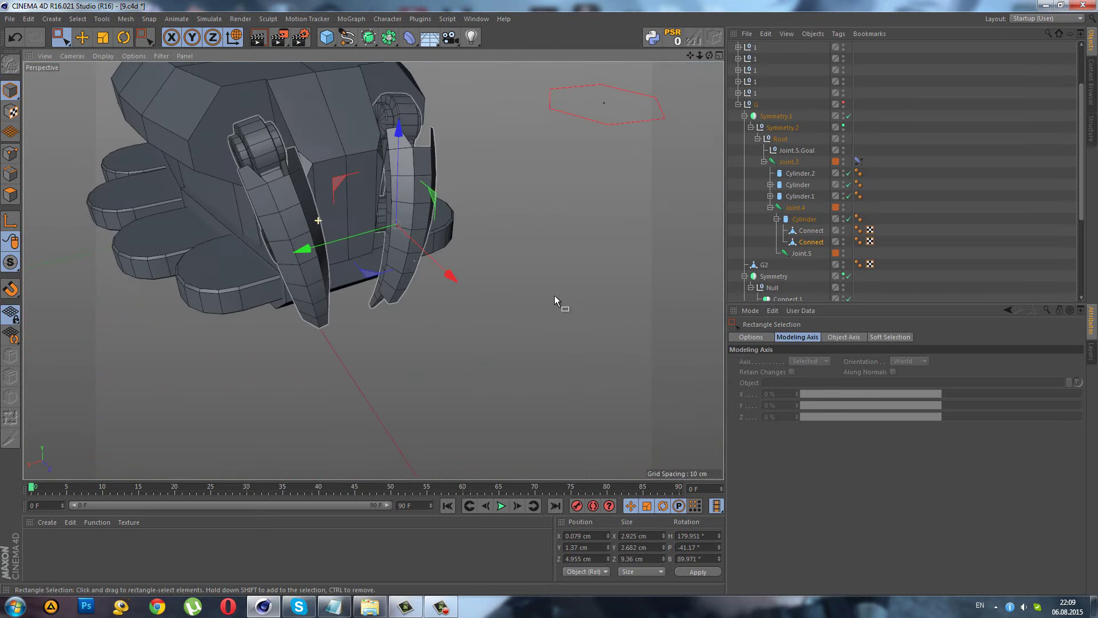
- Test the IK by dragging Joint.5.Goal several times, undoing each move
{"action": "left_click", "coordinate": [794, 154]}
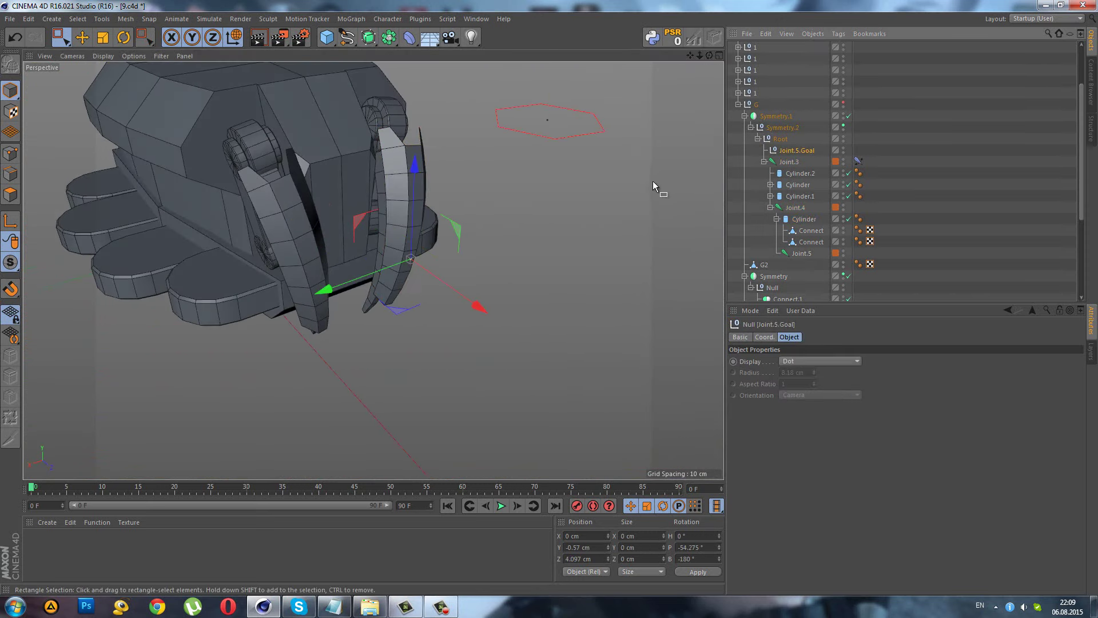
{"action": "mouse_move", "coordinate": [466, 307]}
{"action": "left_mouse_down"}
{"action": "mouse_move", "coordinate": [584, 335]}
{"action": "mouse_move", "coordinate": [511, 265]}
{"action": "left_mouse_up"}
{"action": "key", "text": "ctrl+z"}
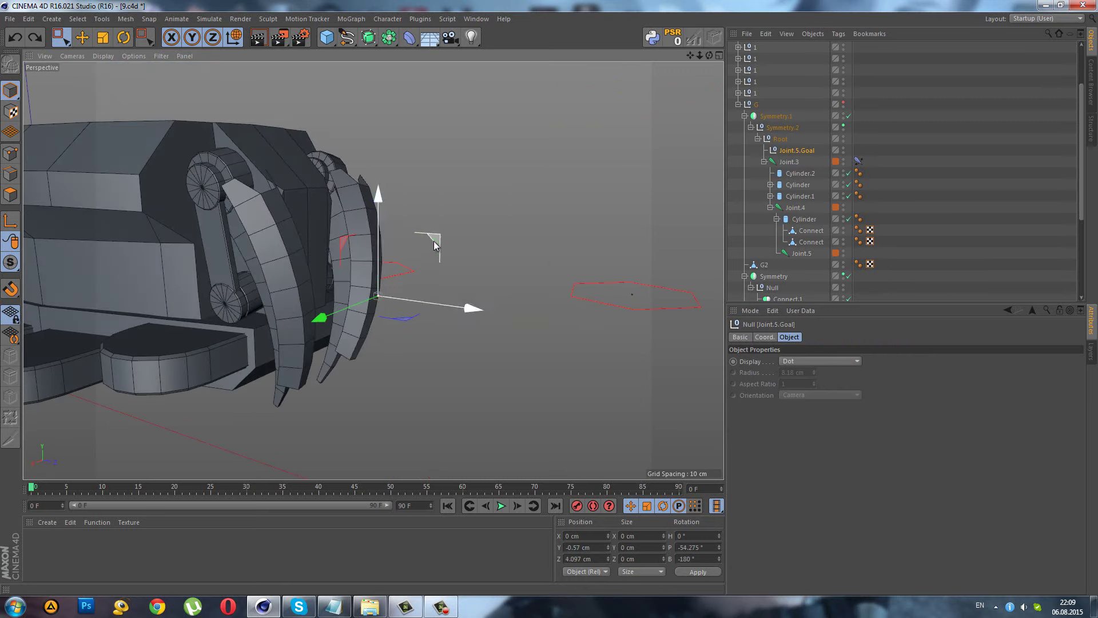
{"action": "mouse_move", "coordinate": [436, 237]}
{"action": "left_mouse_down"}
{"action": "mouse_move", "coordinate": [502, 197]}
{"action": "mouse_move", "coordinate": [480, 345]}
{"action": "mouse_move", "coordinate": [421, 386]}
{"action": "mouse_move", "coordinate": [404, 392]}
{"action": "mouse_move", "coordinate": [309, 323]}
{"action": "left_mouse_up"}
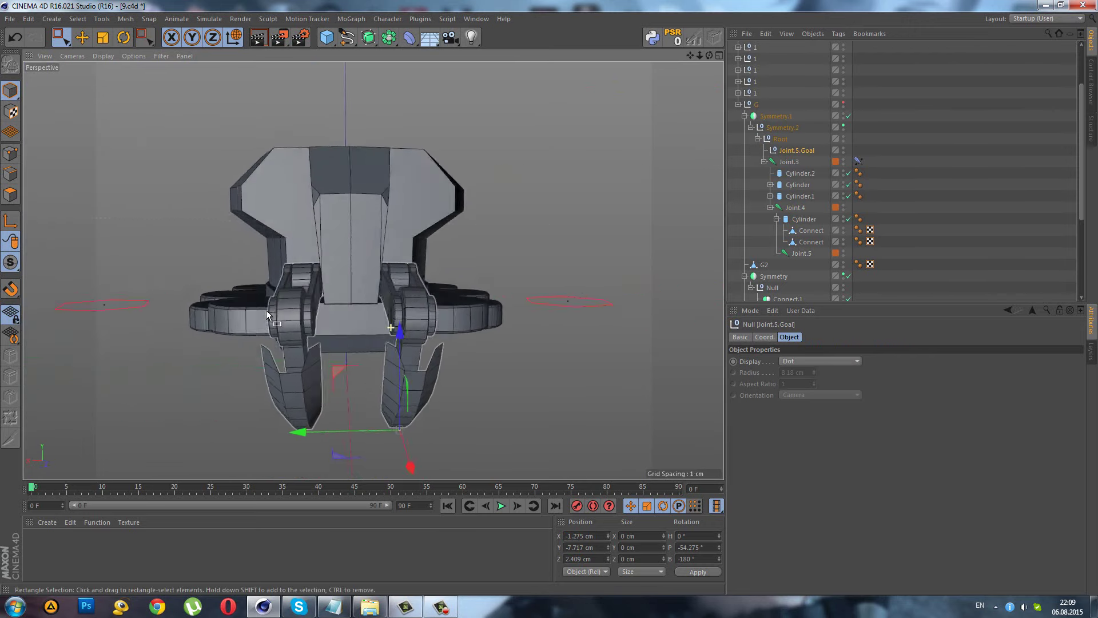
{"action": "key", "text": "ctrl+z"}
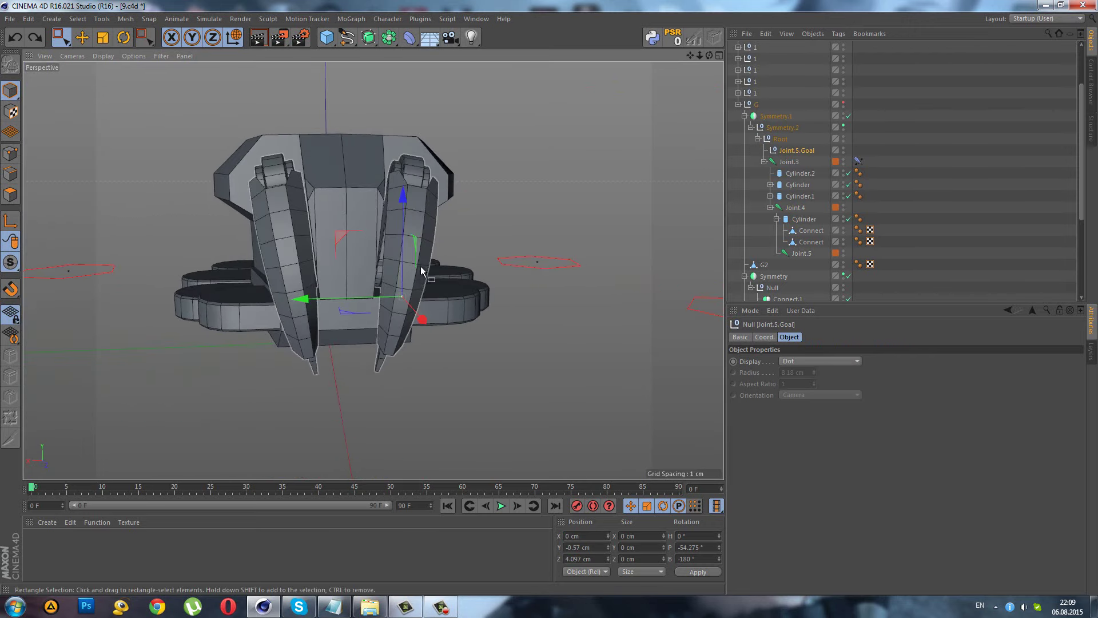
{"action": "left_click_drag", "start_coordinate": [521, 219], "coordinate": [421, 271], "text": "alt"}
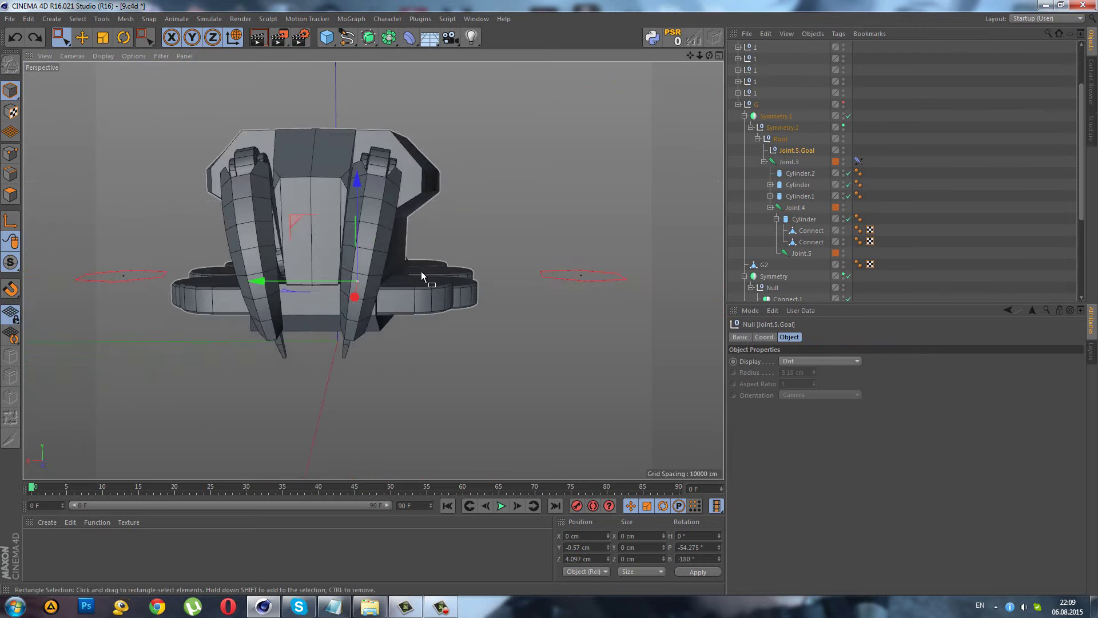
{"action": "mouse_move", "coordinate": [355, 287]}
{"action": "left_mouse_down"}
{"action": "mouse_move", "coordinate": [353, 332]}
{"action": "mouse_move", "coordinate": [368, 296]}
{"action": "mouse_move", "coordinate": [235, 231]}
{"action": "mouse_move", "coordinate": [214, 235]}
{"action": "mouse_move", "coordinate": [304, 266]}
{"action": "mouse_move", "coordinate": [366, 266]}
{"action": "left_mouse_up"}
{"action": "key", "text": "ctrl+z"}
- Set the Root null's bank rotation to −21.117° in the Coord. tab
{"action": "left_click", "coordinate": [780, 139]}
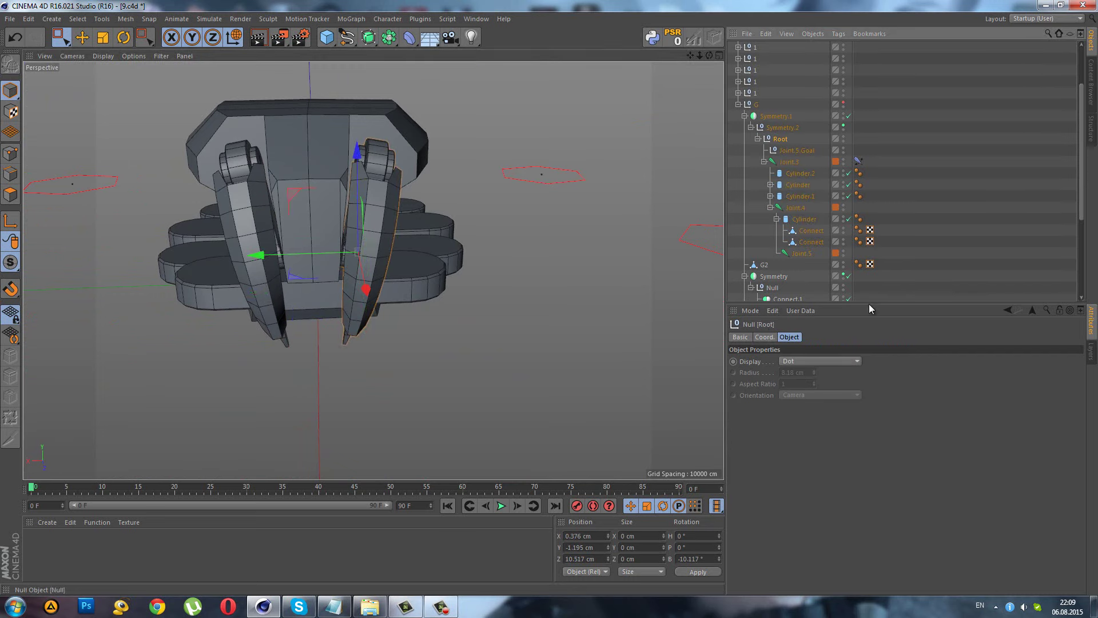
{"action": "left_click", "coordinate": [765, 336]}
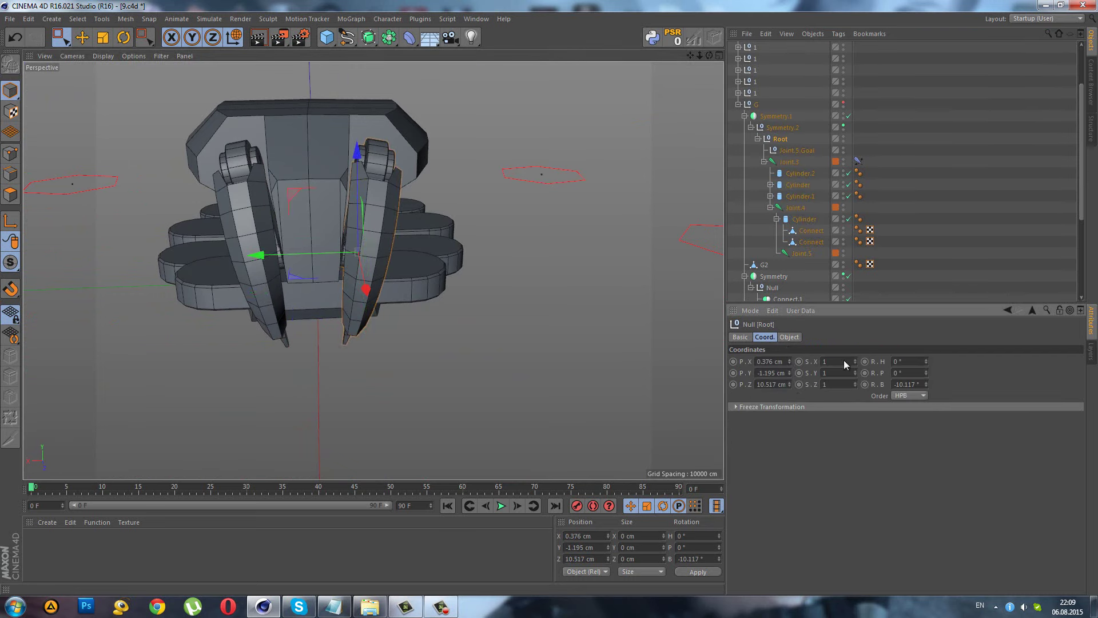
{"action": "left_click", "coordinate": [925, 382]}
{"action": "left_click_drag", "start_coordinate": [925, 384], "coordinate": [926, 384]}
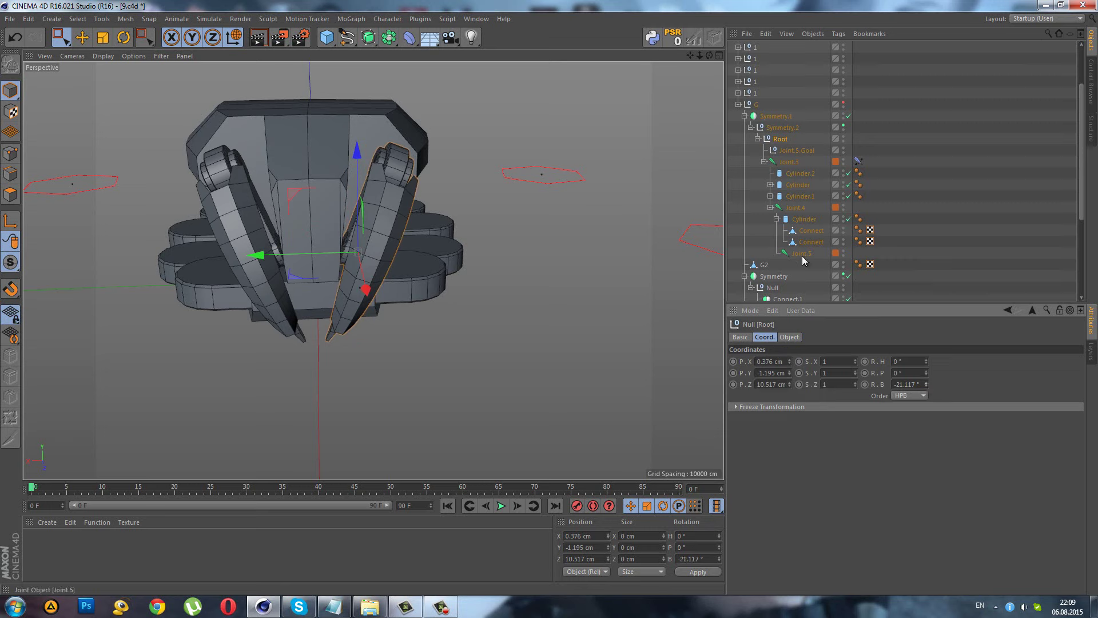
{"action": "scroll", "coordinate": [798, 267], "scroll_direction": "down", "scroll_amount": 2}
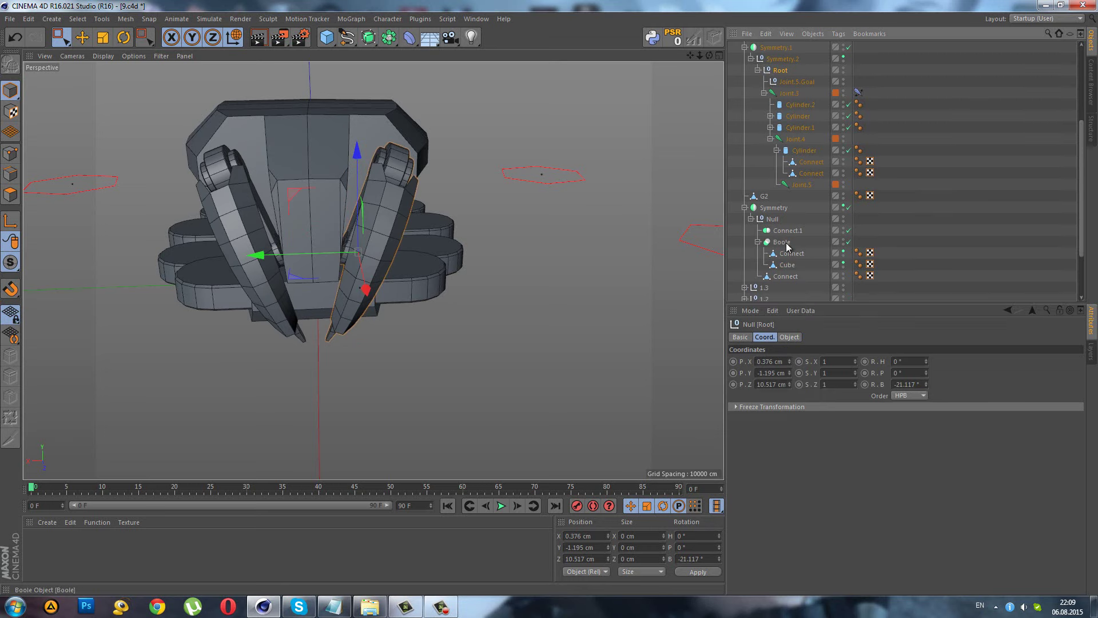
- In Points mode, shift the Boole Cube's top and bottom points left along X
{"action": "left_click", "coordinate": [786, 264]}
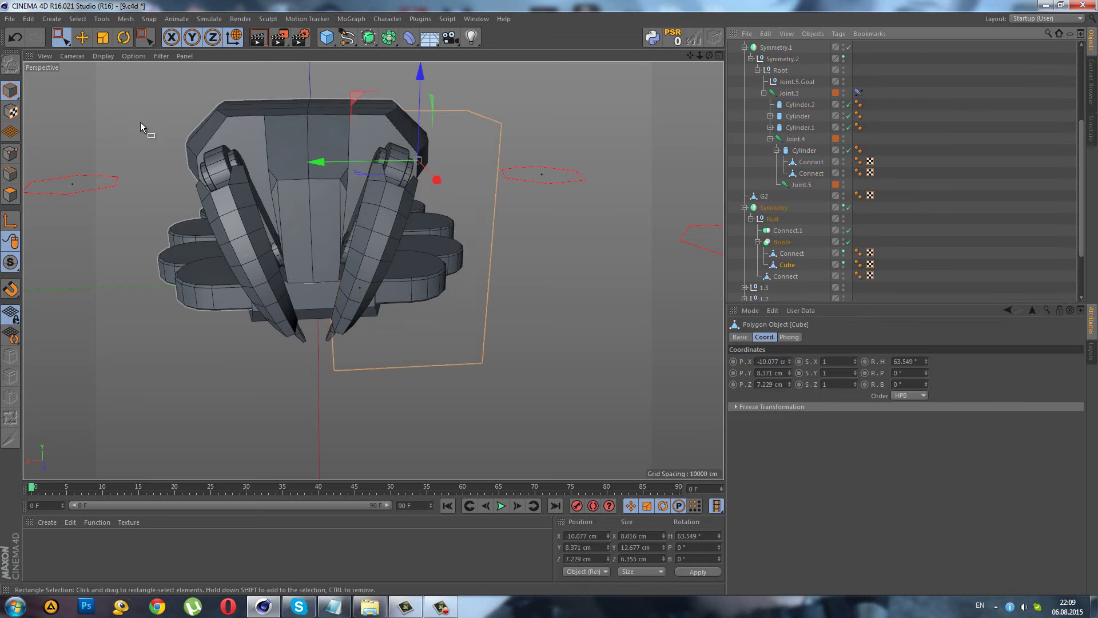
{"action": "left_click", "coordinate": [10, 153]}
{"action": "left_click_drag", "start_coordinate": [303, 174], "coordinate": [311, 105], "text": "alt"}
{"action": "left_click_drag", "start_coordinate": [407, 219], "coordinate": [399, 210], "text": "alt"}
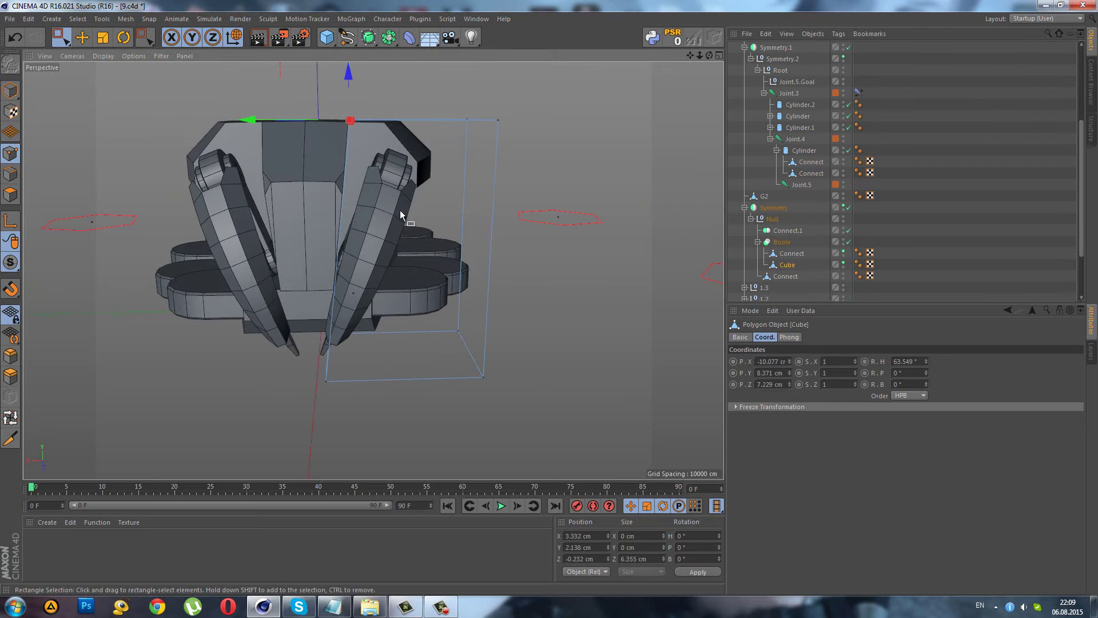
{"action": "left_click_drag", "start_coordinate": [284, 123], "coordinate": [303, 121]}
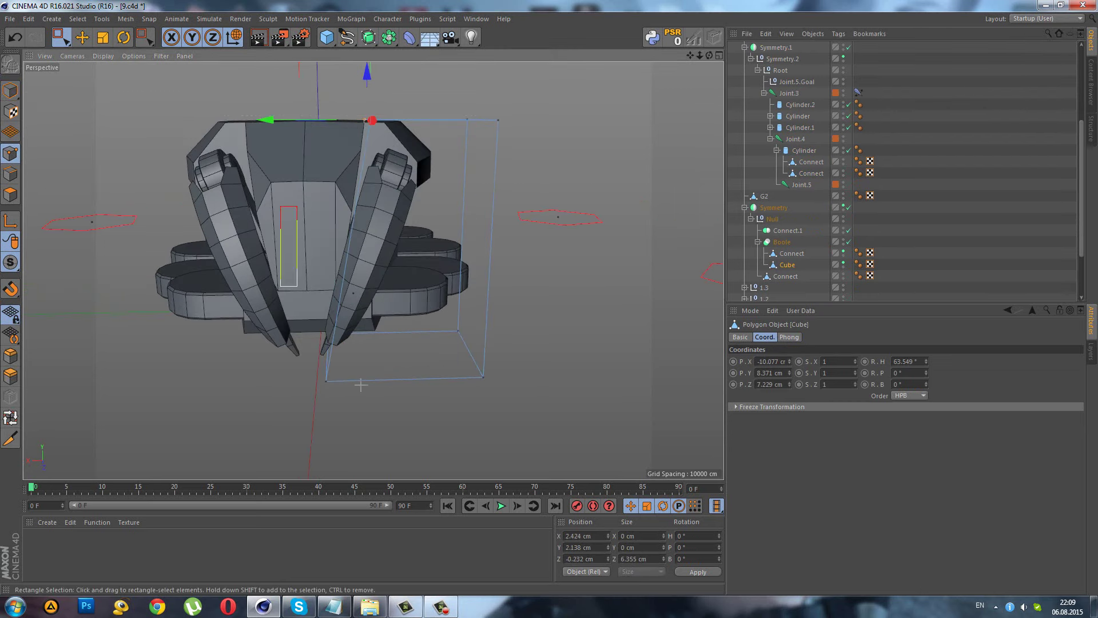
{"action": "left_click", "coordinate": [321, 352]}
{"action": "left_click_drag", "start_coordinate": [274, 362], "coordinate": [259, 366]}
- Move the Boole's cutting Cube toward the claw, to X 1.939, Y 2.138 cm
{"action": "left_click", "coordinate": [919, 246]}
{"action": "mouse_move", "coordinate": [426, 246]}
{"action": "left_mouse_down", "text": "alt"}
{"action": "mouse_move", "coordinate": [346, 198]}
{"action": "mouse_move", "coordinate": [286, 276]}
{"action": "mouse_move", "coordinate": [303, 323]}
{"action": "mouse_move", "coordinate": [341, 212]}
{"action": "left_mouse_up", "text": "alt"}
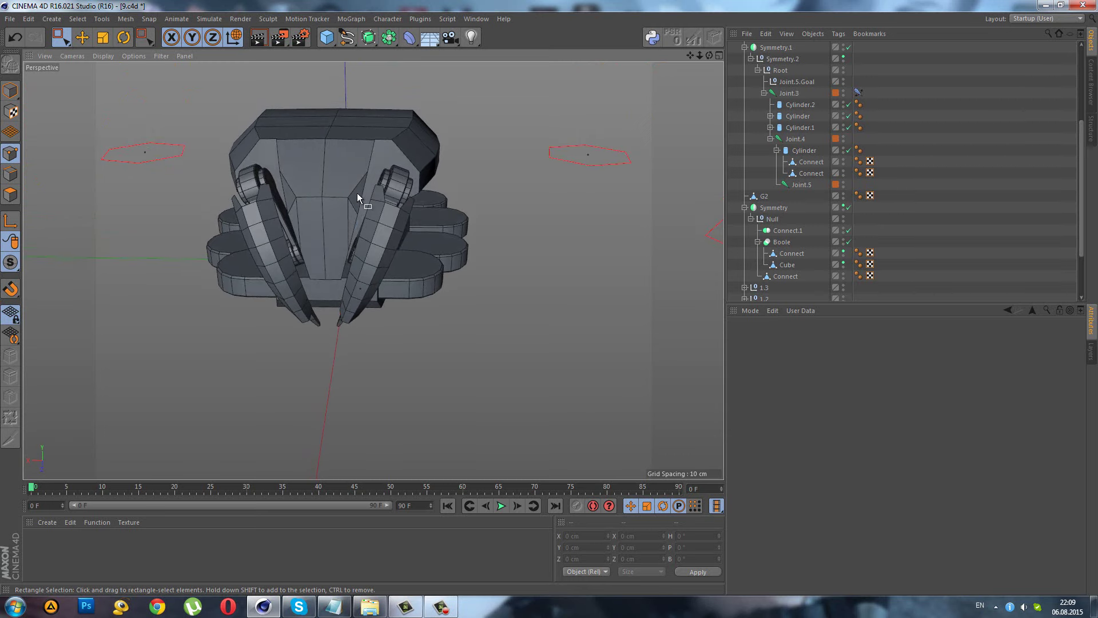
{"action": "left_click", "coordinate": [357, 193]}
{"action": "mouse_move", "coordinate": [335, 157]}
{"action": "left_mouse_down"}
{"action": "mouse_move", "coordinate": [350, 157]}
{"action": "mouse_move", "coordinate": [280, 239]}
{"action": "left_mouse_up"}
{"action": "scroll", "coordinate": [354, 163], "scroll_direction": "up", "scroll_amount": 1}
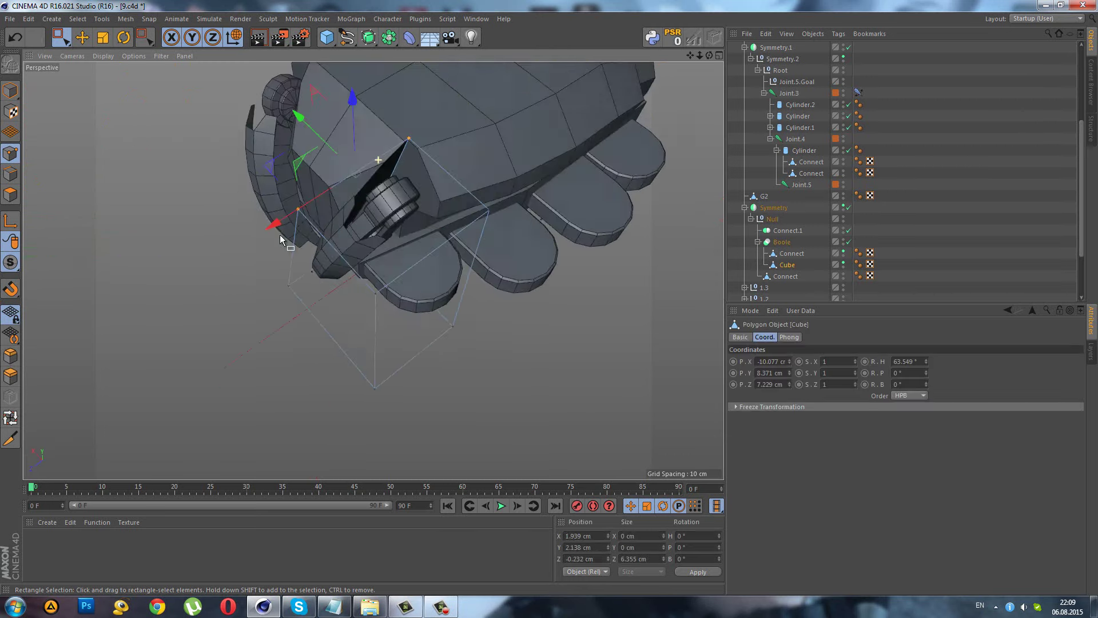
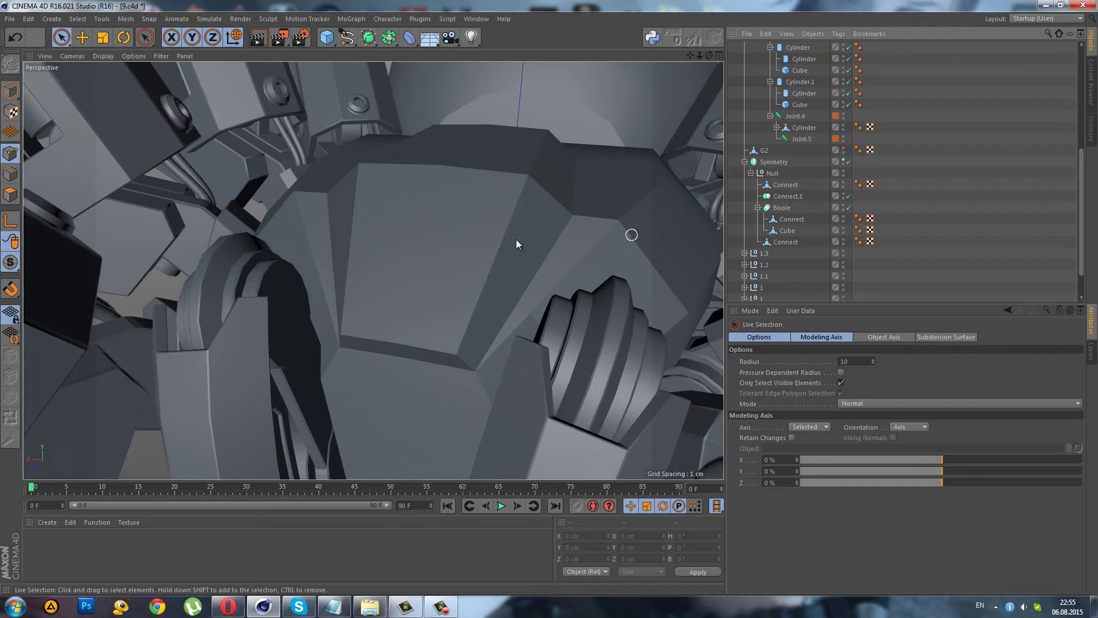
- Add a 100 cm, 24-segment Sphere primitive under the Null in the robot head hierarchy
{"action": "mouse_move", "coordinate": [516, 239]}
{"action": "left_mouse_down", "text": "alt"}
{"action": "mouse_move", "coordinate": [468, 235]}
{"action": "mouse_move", "coordinate": [416, 289]}
{"action": "mouse_move", "coordinate": [459, 294]}
{"action": "mouse_move", "coordinate": [395, 174]}
{"action": "mouse_move", "coordinate": [418, 215]}
{"action": "mouse_move", "coordinate": [426, 183]}
{"action": "mouse_move", "coordinate": [400, 223]}
{"action": "mouse_move", "coordinate": [454, 174]}
{"action": "mouse_move", "coordinate": [473, 177]}
{"action": "mouse_move", "coordinate": [410, 231]}
{"action": "mouse_move", "coordinate": [403, 221]}
{"action": "left_mouse_up", "text": "alt"}
{"action": "left_click", "coordinate": [326, 37]}
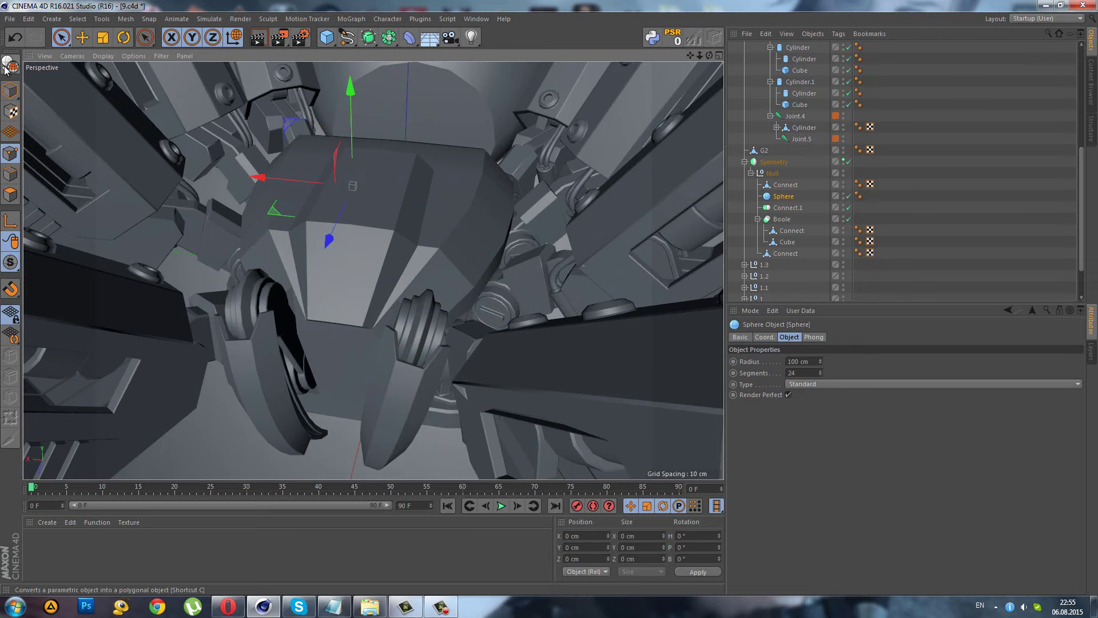
- Set the new sphere's radius to 1 cm
{"action": "left_click", "coordinate": [10, 90]}
{"action": "scroll", "coordinate": [399, 179], "scroll_direction": "up", "scroll_amount": 3}
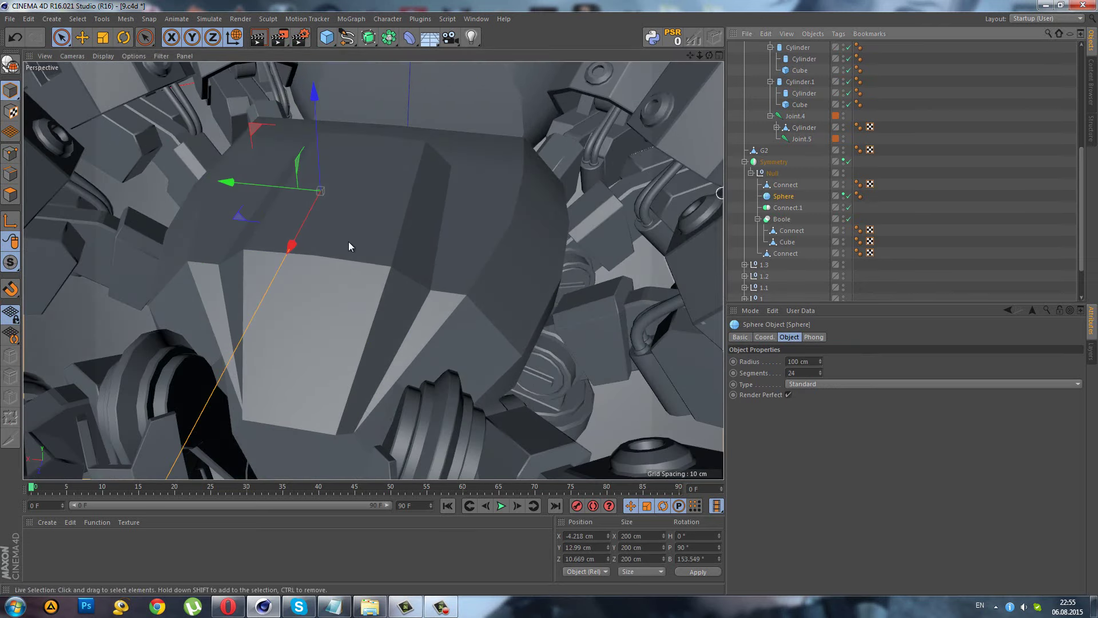
{"action": "left_click_drag", "start_coordinate": [348, 241], "coordinate": [235, 206], "text": "alt"}
{"action": "mouse_move", "coordinate": [339, 201]}
{"action": "left_mouse_down", "text": "alt"}
{"action": "mouse_move", "coordinate": [97, 231]}
{"action": "mouse_move", "coordinate": [98, 209]}
{"action": "mouse_move", "coordinate": [286, 240]}
{"action": "left_mouse_up", "text": "alt"}
{"action": "left_click", "coordinate": [793, 361]}
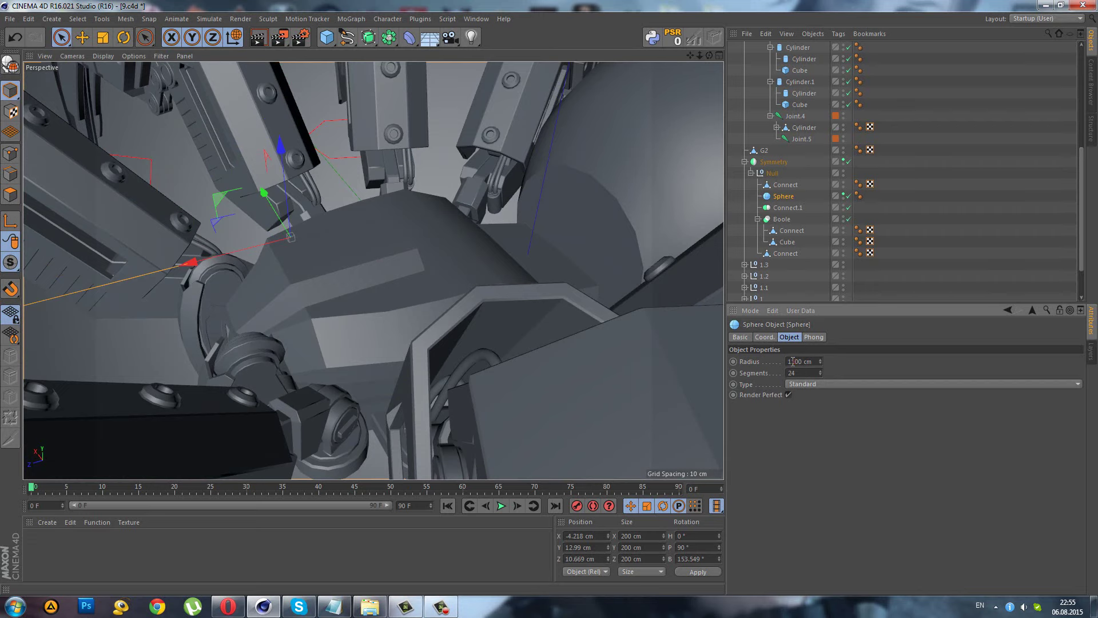
{"action": "double_click", "coordinate": [793, 361]}
{"action": "type", "text": "1"}
{"action": "key", "text": "Return"}
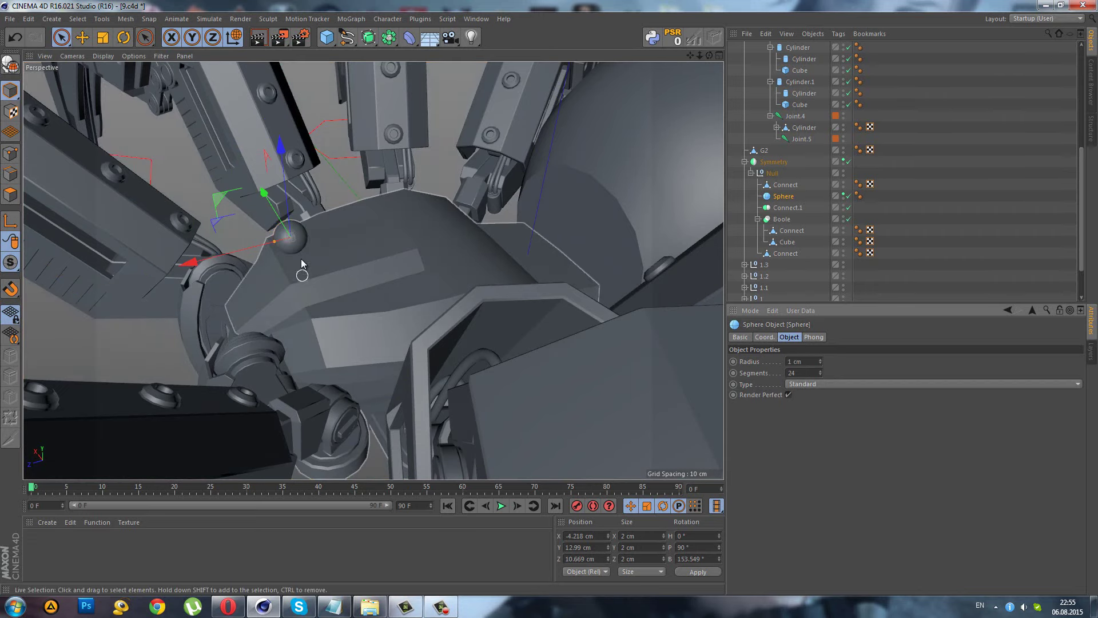
- Set the sphere to 10 segments, then raise the count to 18
{"action": "scroll", "coordinate": [302, 264], "scroll_direction": "up", "scroll_amount": 3}
{"action": "left_click_drag", "start_coordinate": [284, 245], "coordinate": [252, 240], "text": "alt"}
{"action": "double_click", "coordinate": [798, 372]}
{"action": "type", "text": "1"}
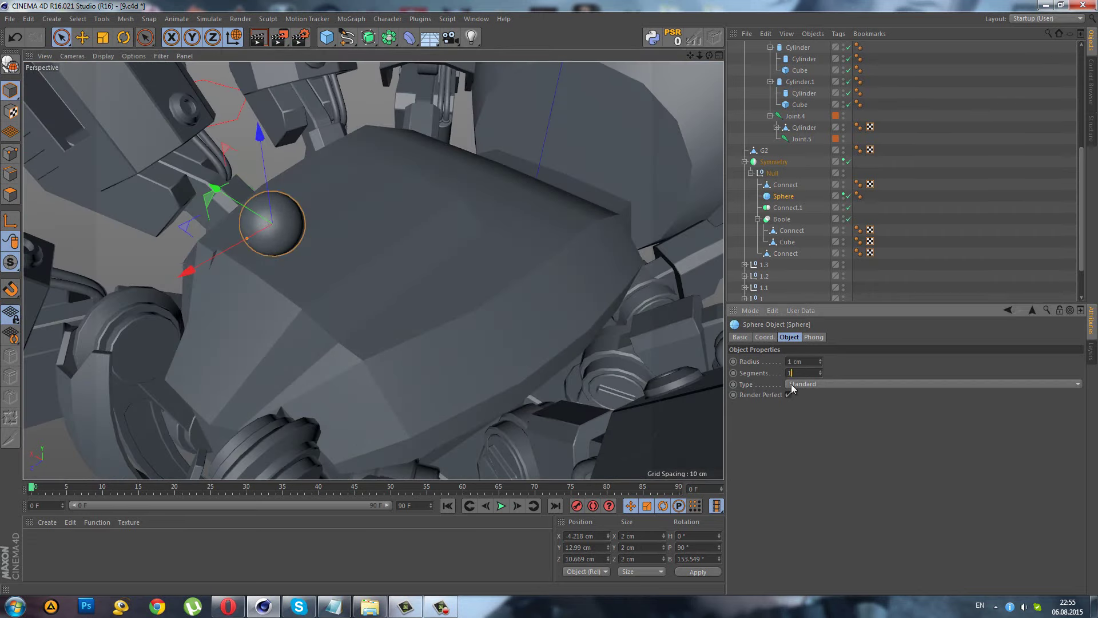
{"action": "type", "text": "0"}
{"action": "key", "text": "Return"}
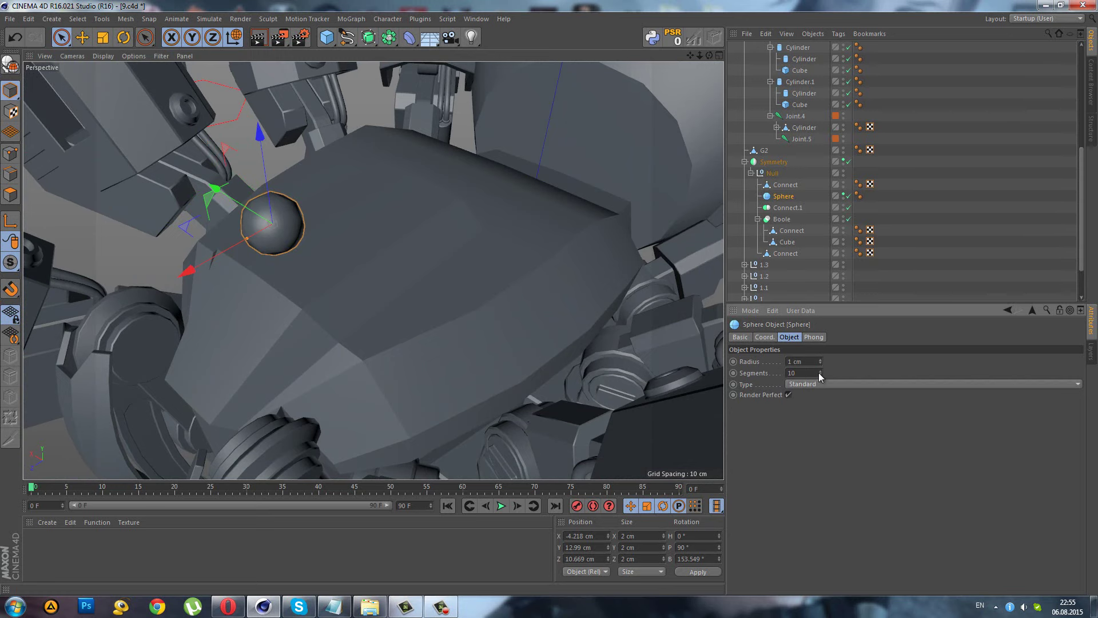
{"action": "left_click", "coordinate": [818, 371]}
{"action": "left_click", "coordinate": [819, 371]}
{"action": "left_click", "coordinate": [819, 372]}
{"action": "left_click", "coordinate": [819, 371]}
- Shrink the sphere to about 0.7 cm radius and nudge it up about 0.3 cm onto the panel
{"action": "mouse_move", "coordinate": [343, 262]}
{"action": "left_mouse_down", "text": "alt"}
{"action": "mouse_move", "coordinate": [178, 193]}
{"action": "mouse_move", "coordinate": [174, 170]}
{"action": "mouse_move", "coordinate": [260, 249]}
{"action": "mouse_move", "coordinate": [242, 255]}
{"action": "left_mouse_up", "text": "alt"}
{"action": "left_click_drag", "start_coordinate": [289, 329], "coordinate": [299, 320]}
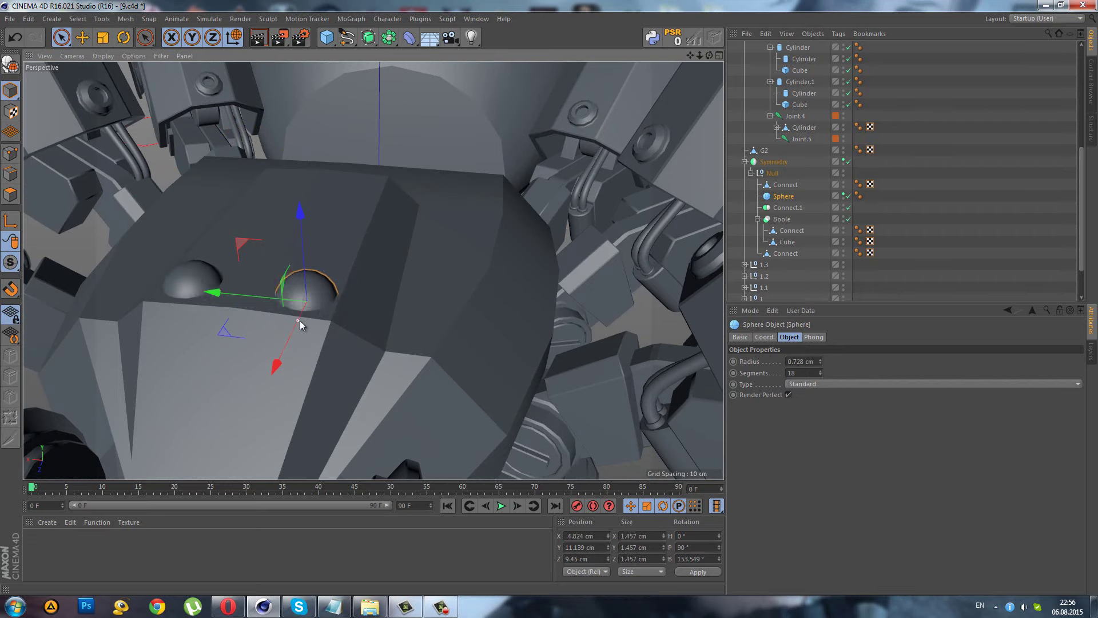
{"action": "left_click_drag", "start_coordinate": [61, 38], "coordinate": [114, 72]}
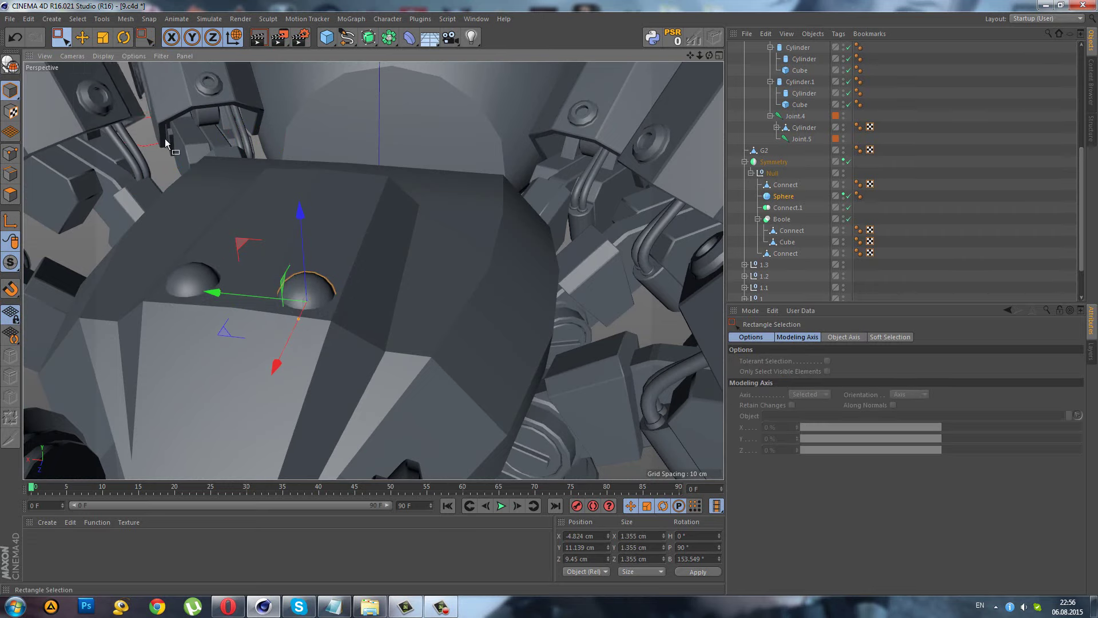
{"action": "mouse_move", "coordinate": [189, 280]}
{"action": "left_mouse_down", "text": "alt"}
{"action": "mouse_move", "coordinate": [239, 235]}
{"action": "mouse_move", "coordinate": [314, 239]}
{"action": "mouse_move", "coordinate": [303, 223]}
{"action": "left_mouse_up", "text": "alt"}
{"action": "left_click_drag", "start_coordinate": [369, 291], "coordinate": [306, 346], "text": "alt"}
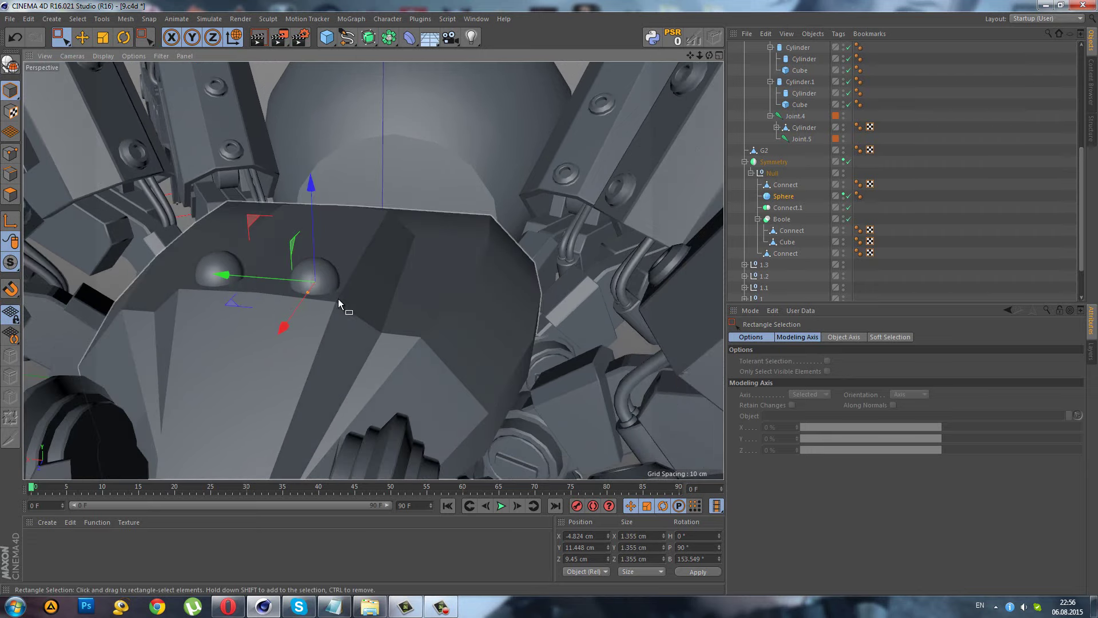
{"action": "left_click_drag", "start_coordinate": [383, 276], "coordinate": [298, 333], "text": "alt"}
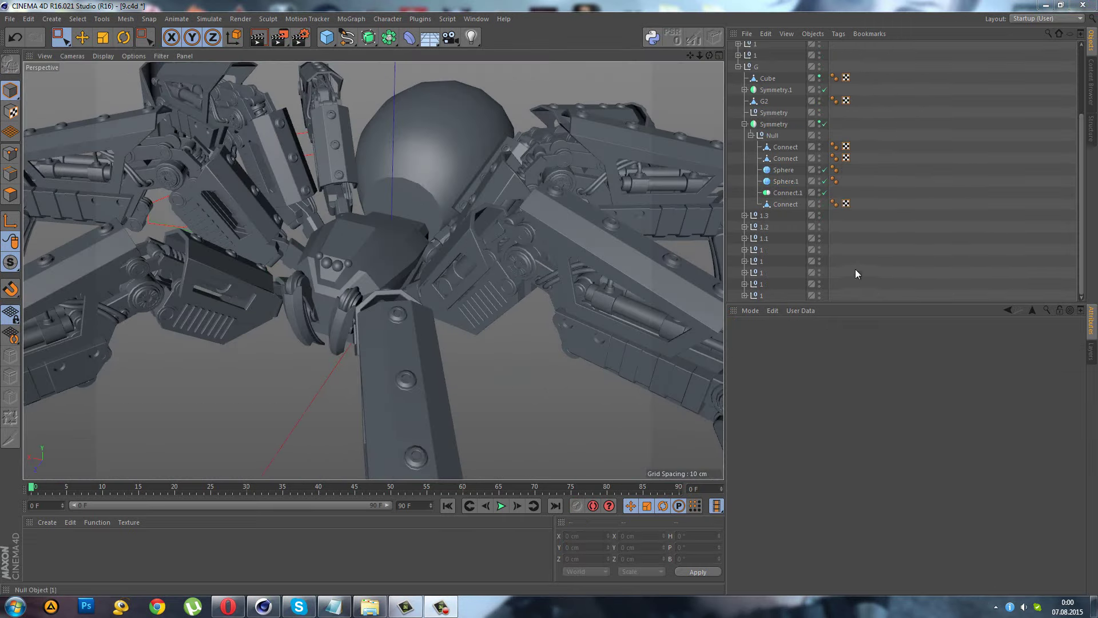
- Turn on Gouraud Shading (Lines) and select the second Connect, the head panel block
{"action": "mouse_move", "coordinate": [320, 254]}
{"action": "left_mouse_down", "text": "alt"}
{"action": "mouse_move", "coordinate": [352, 239]}
{"action": "mouse_move", "coordinate": [312, 277]}
{"action": "mouse_move", "coordinate": [323, 283]}
{"action": "left_mouse_up", "text": "alt"}
{"action": "left_click", "coordinate": [104, 56]}
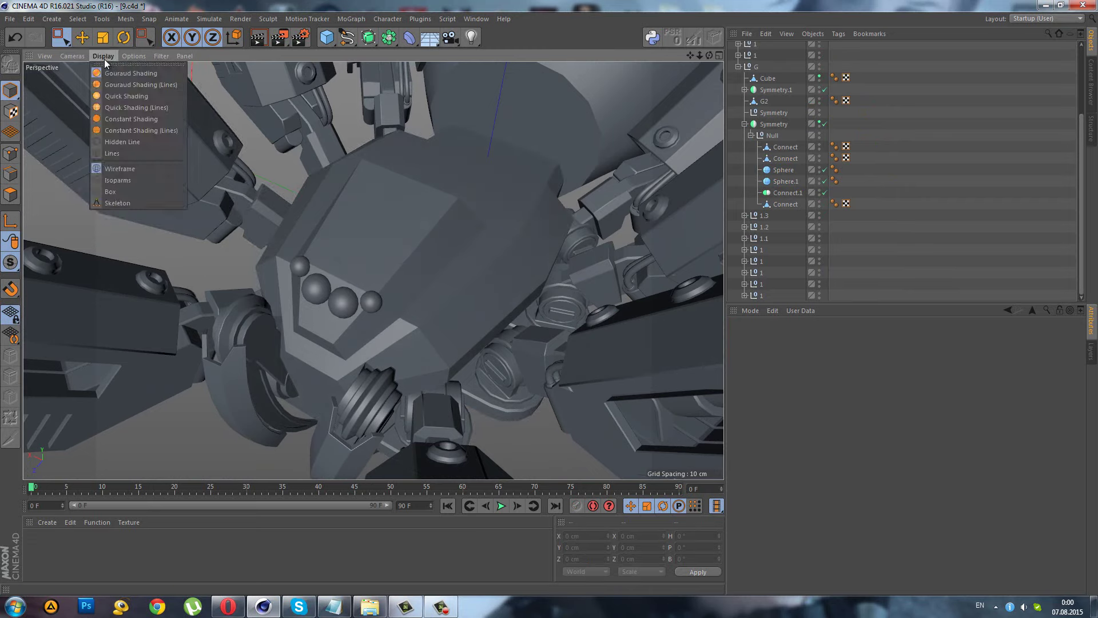
{"action": "left_click", "coordinate": [162, 84]}
{"action": "left_click_drag", "start_coordinate": [431, 266], "coordinate": [411, 253], "text": "alt"}
{"action": "left_click", "coordinate": [395, 241]}
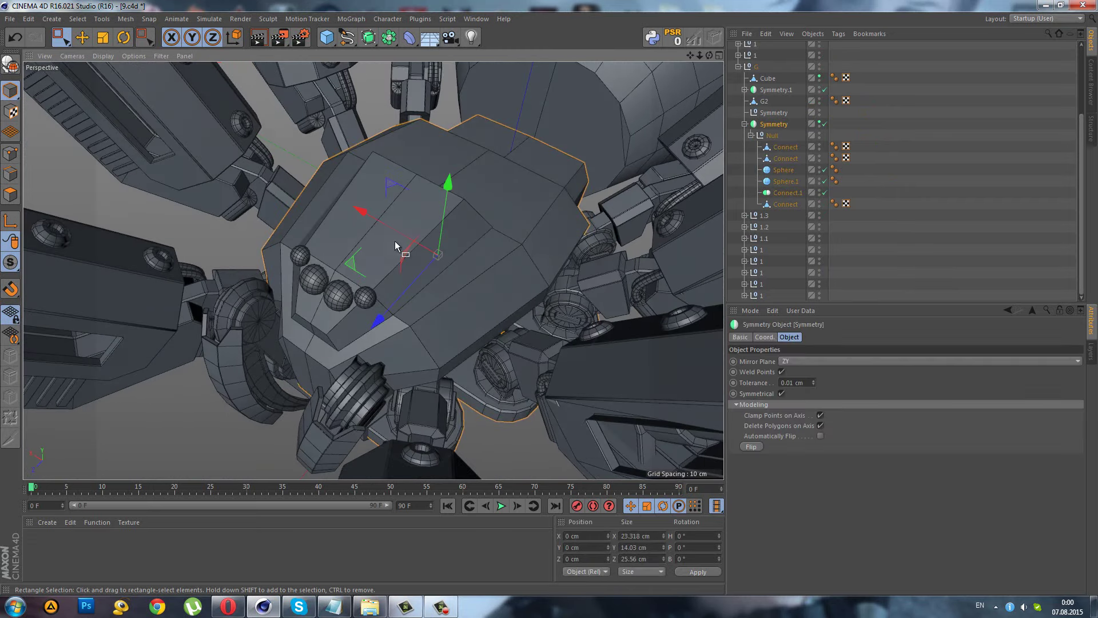
{"action": "left_click", "coordinate": [789, 148]}
{"action": "left_click_drag", "start_coordinate": [531, 194], "coordinate": [420, 216], "text": "alt"}
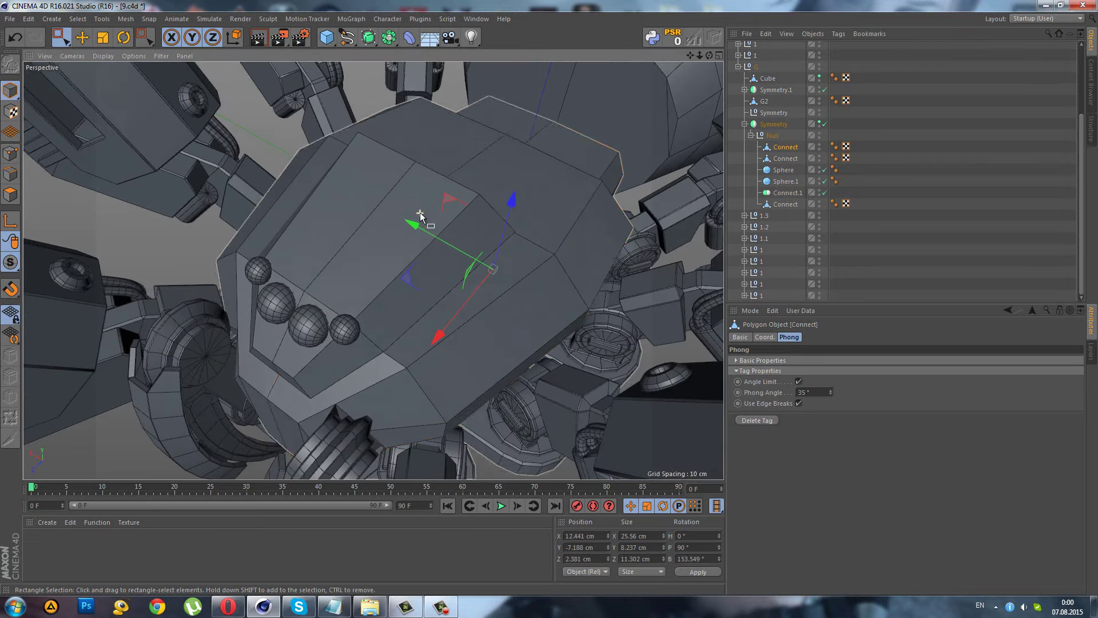
{"action": "left_click", "coordinate": [785, 158]}
{"action": "mouse_move", "coordinate": [307, 311]}
{"action": "left_mouse_down", "text": "alt"}
{"action": "mouse_move", "coordinate": [363, 299]}
{"action": "mouse_move", "coordinate": [386, 245]}
{"action": "mouse_move", "coordinate": [354, 268]}
{"action": "left_mouse_up", "text": "alt"}
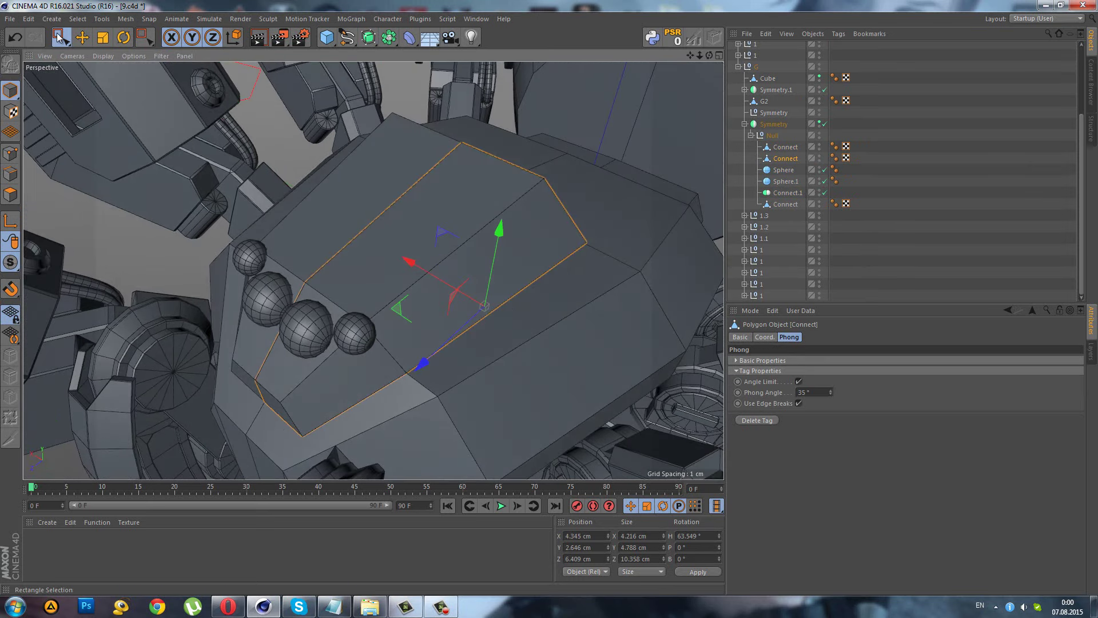
- With live selection in Edge mode, select the panel block's outer edge loops
{"action": "left_click", "coordinate": [60, 37]}
{"action": "left_click", "coordinate": [106, 48]}
{"action": "left_click", "coordinate": [10, 195]}
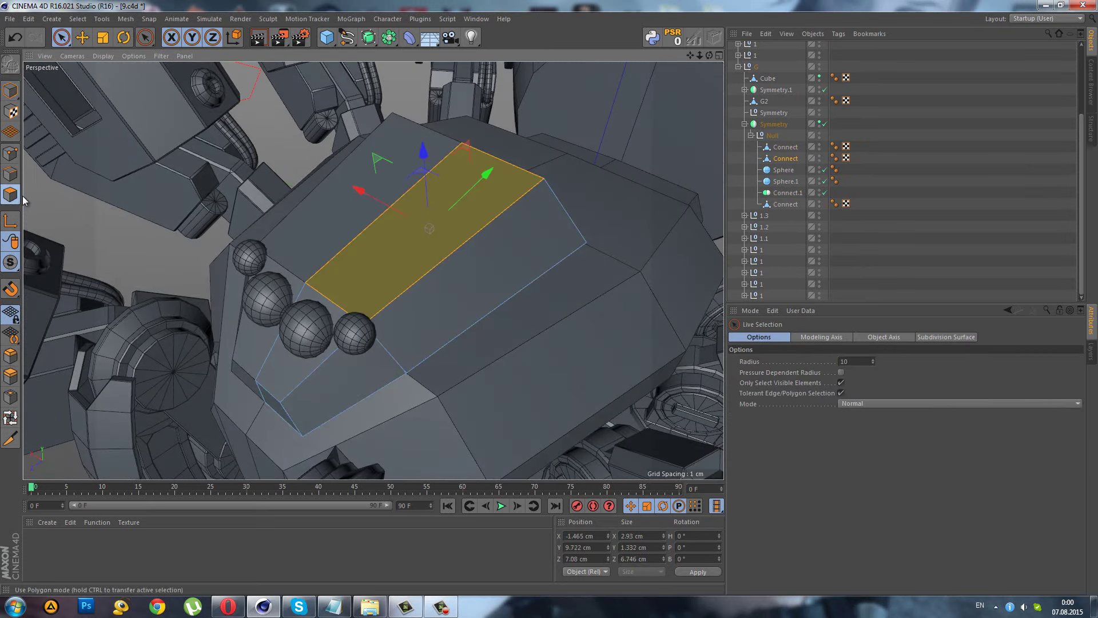
{"action": "left_click", "coordinate": [10, 174]}
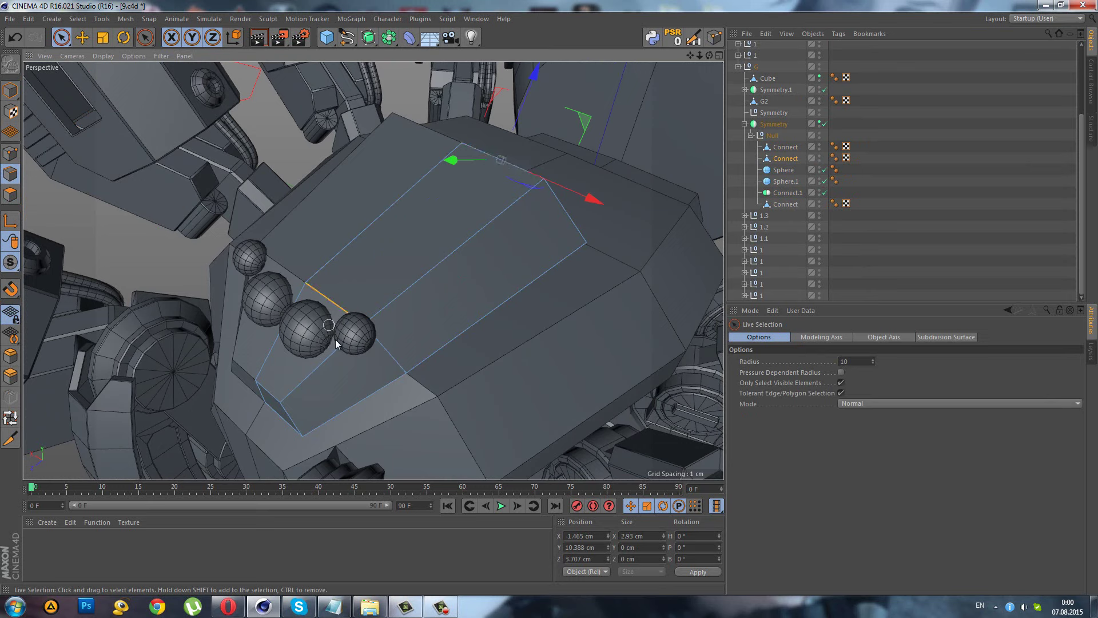
{"action": "double_click", "coordinate": [356, 335]}
{"action": "mouse_move", "coordinate": [283, 400]}
{"action": "left_mouse_down", "text": "shift"}
{"action": "mouse_move", "coordinate": [544, 197]}
{"action": "mouse_move", "coordinate": [566, 217]}
{"action": "mouse_move", "coordinate": [474, 263]}
{"action": "left_mouse_up", "text": "shift"}
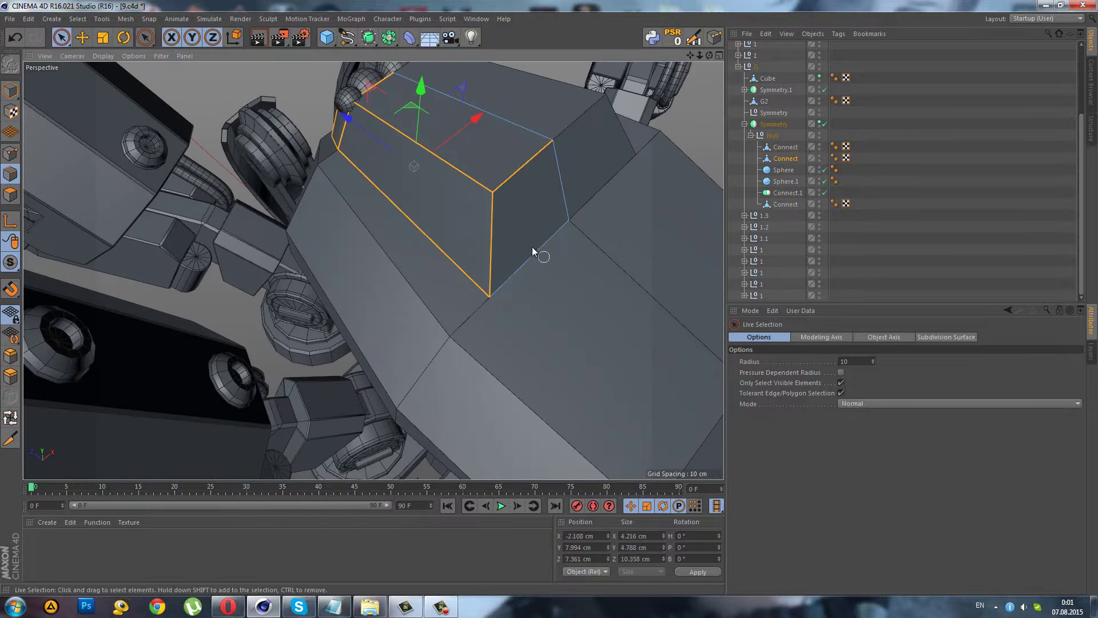
- Bevel the selected edges with a 0.19 cm offset and 2 subdivisions
{"action": "left_click", "coordinate": [14, 359]}
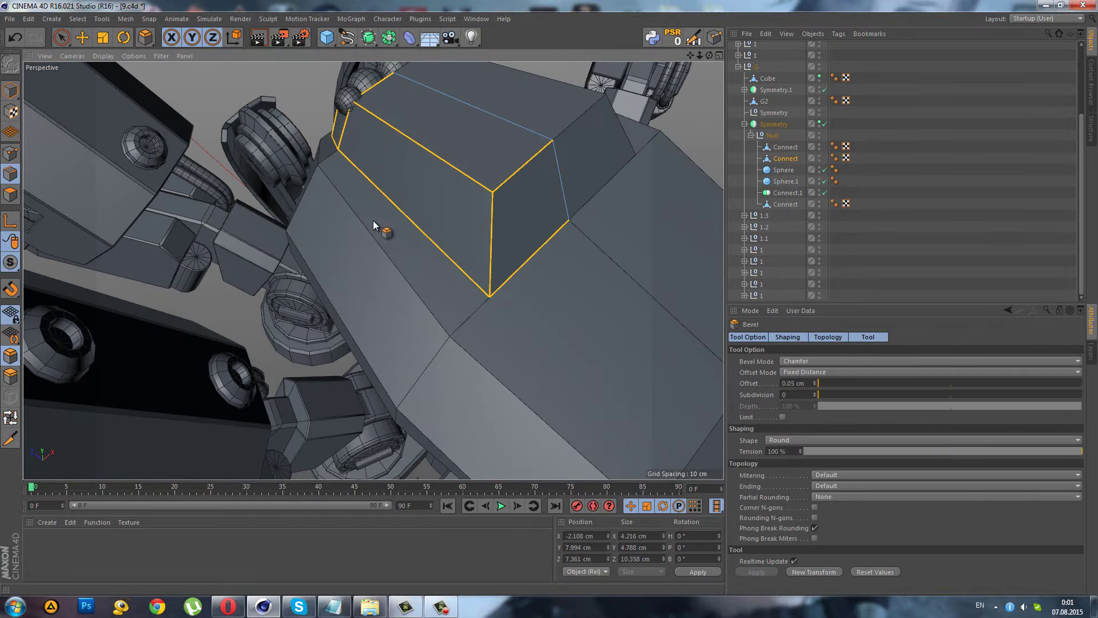
{"action": "scroll", "coordinate": [441, 177], "scroll_direction": "up", "scroll_amount": 2}
{"action": "scroll", "coordinate": [445, 183], "scroll_direction": "up", "scroll_amount": 2}
{"action": "left_click_drag", "start_coordinate": [550, 302], "coordinate": [710, 307]}
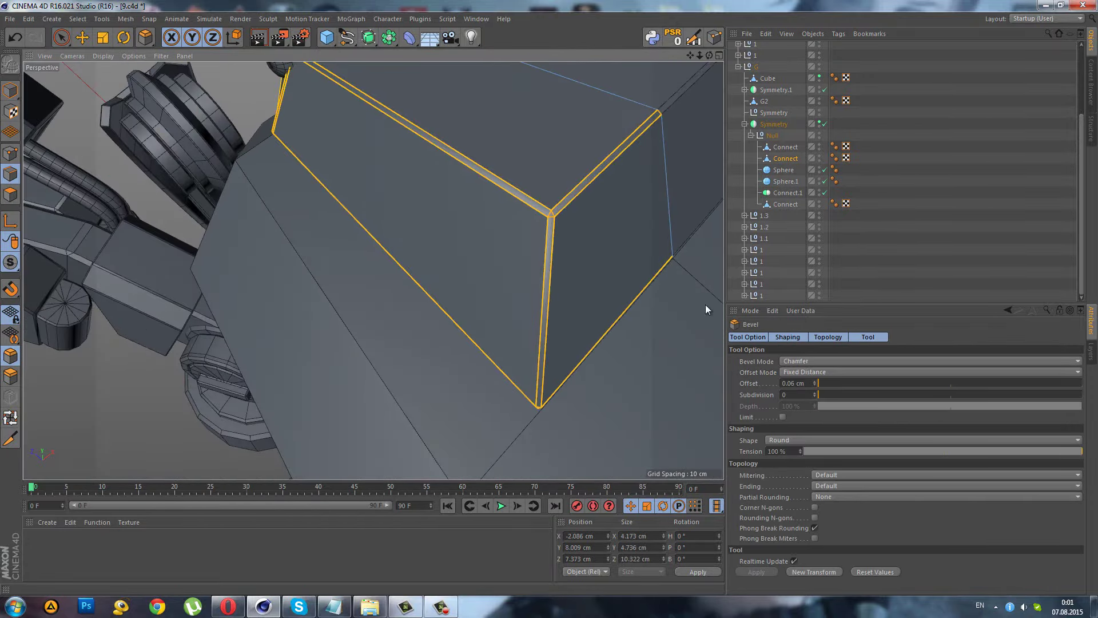
{"action": "double_click", "coordinate": [815, 392]}
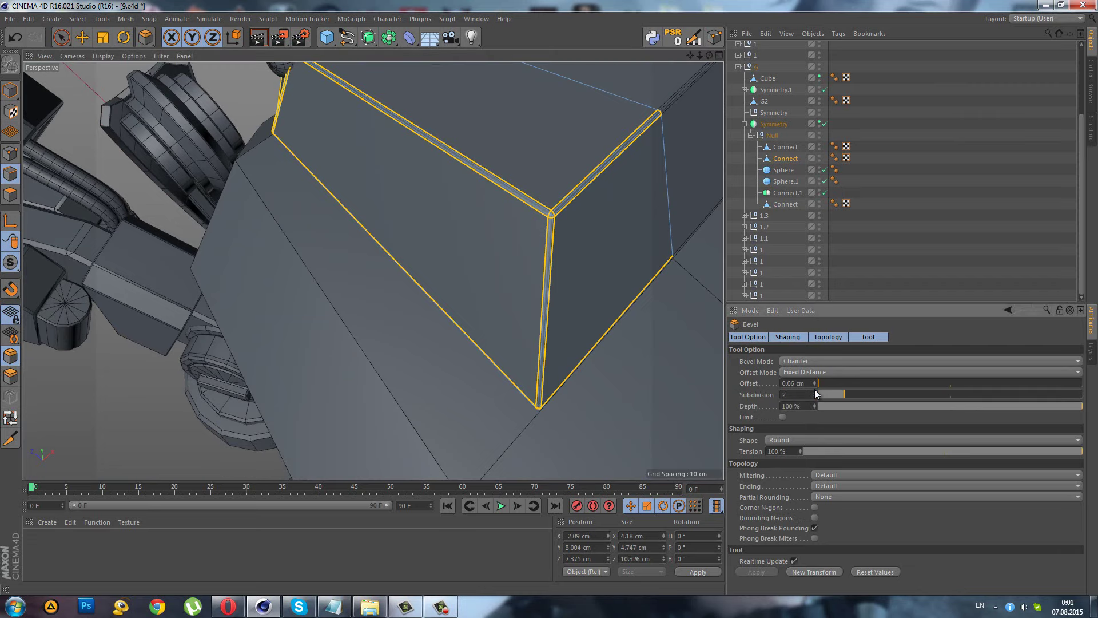
{"action": "mouse_move", "coordinate": [647, 337]}
{"action": "left_mouse_down"}
{"action": "mouse_move", "coordinate": [550, 297]}
{"action": "mouse_move", "coordinate": [629, 332]}
{"action": "mouse_move", "coordinate": [572, 375]}
{"action": "left_mouse_up"}
{"action": "left_click_drag", "start_coordinate": [526, 229], "coordinate": [612, 215], "text": "alt"}
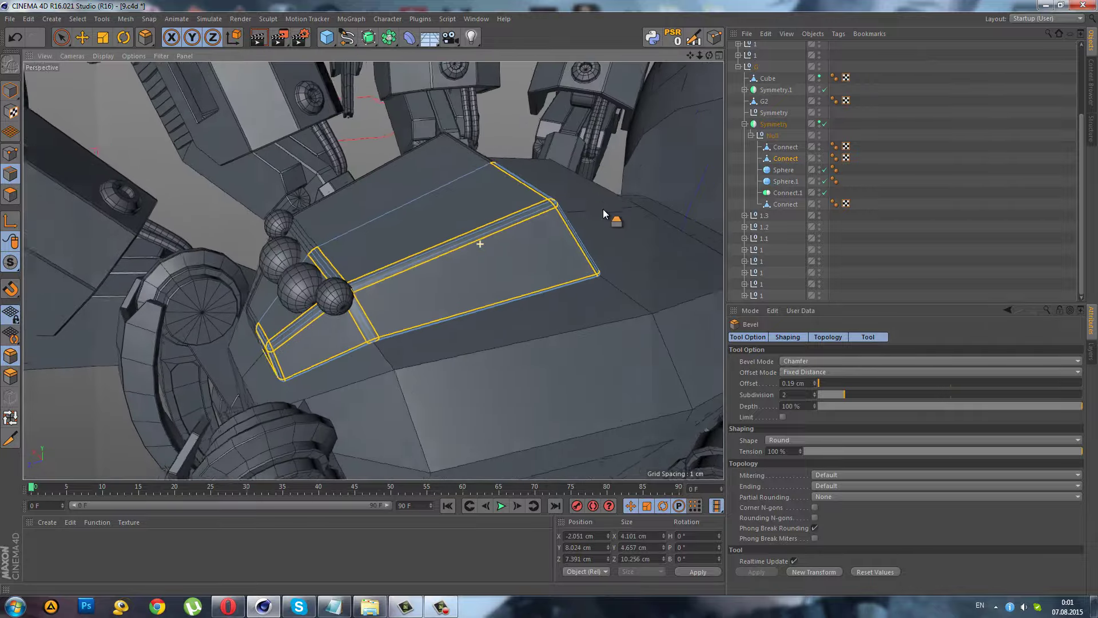
{"action": "left_click", "coordinate": [885, 236]}
- Return to plain Gouraud Shading and move the panel's Connect above Symmetry
{"action": "left_click_drag", "start_coordinate": [401, 206], "coordinate": [192, 109], "text": "alt"}
{"action": "left_click", "coordinate": [103, 56]}
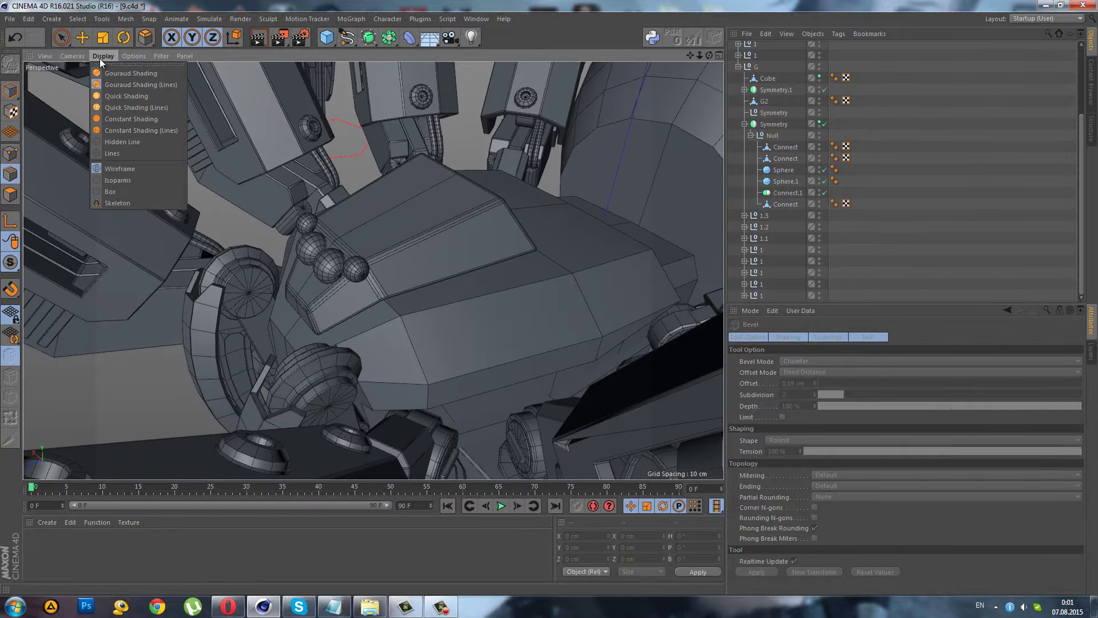
{"action": "left_click", "coordinate": [132, 69]}
{"action": "mouse_move", "coordinate": [357, 270]}
{"action": "left_mouse_down", "text": "alt"}
{"action": "mouse_move", "coordinate": [422, 322]}
{"action": "mouse_move", "coordinate": [413, 280]}
{"action": "left_mouse_up", "text": "alt"}
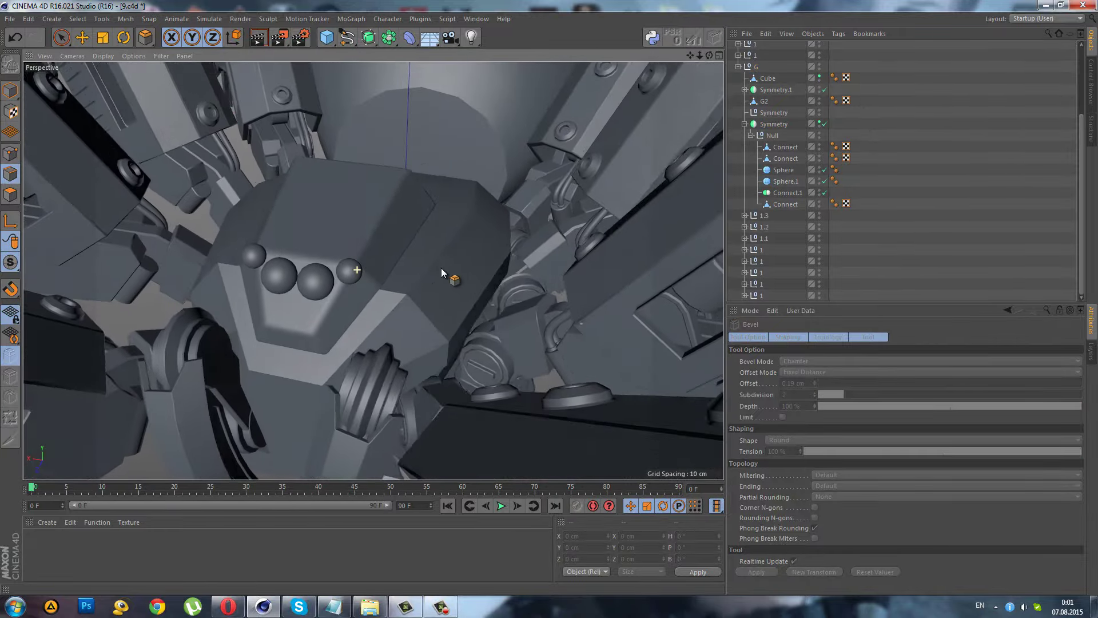
{"action": "scroll", "coordinate": [288, 263], "scroll_direction": "up", "scroll_amount": 4}
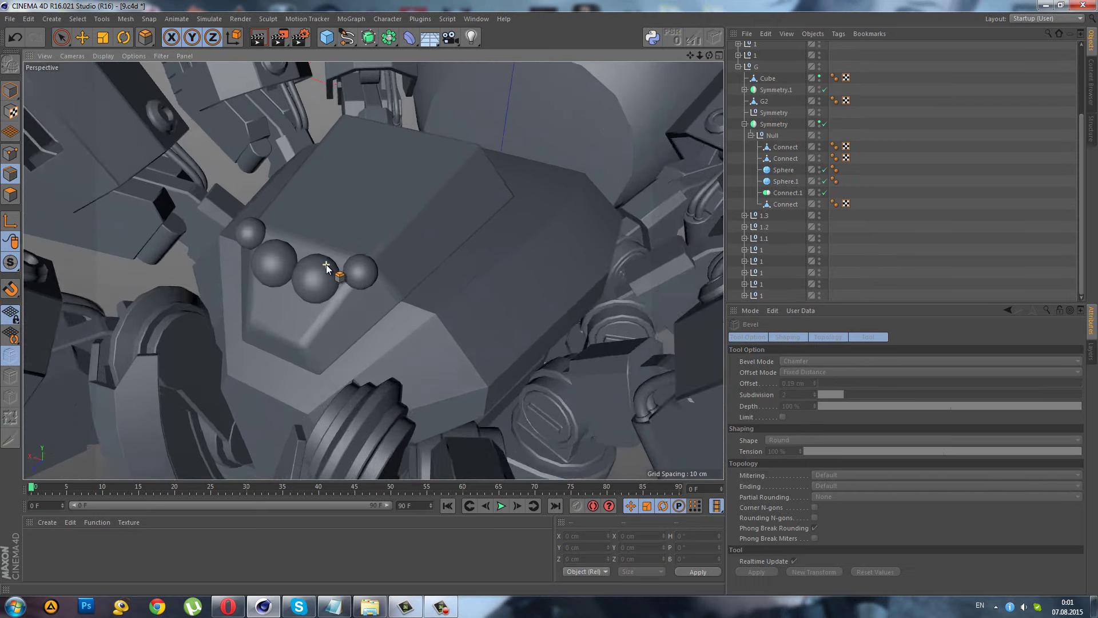
{"action": "left_click", "coordinate": [320, 252]}
{"action": "left_click", "coordinate": [780, 159]}
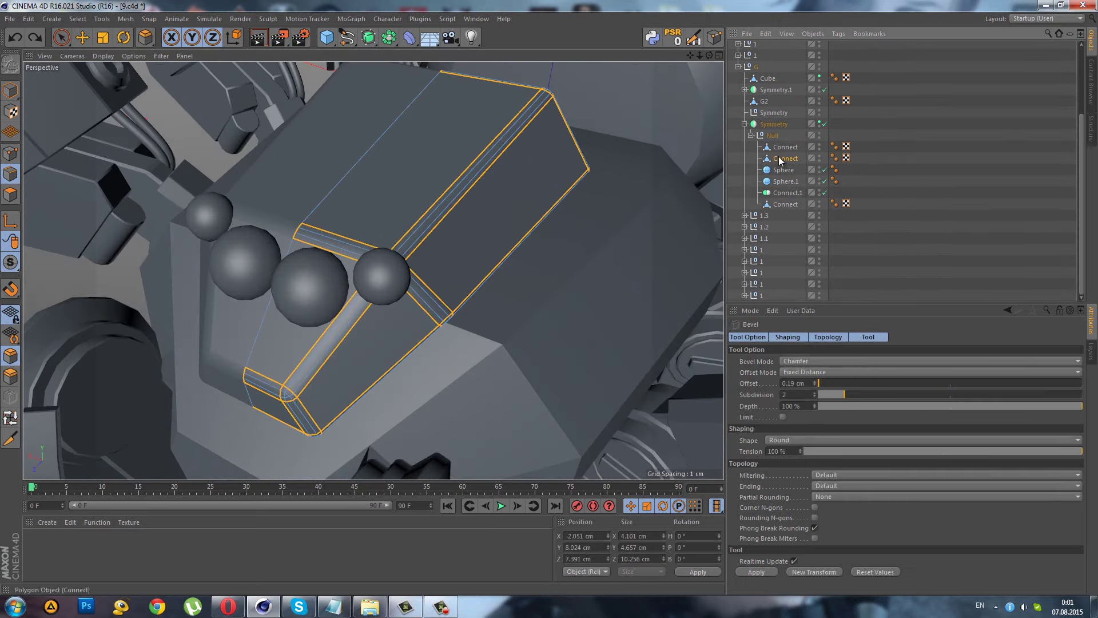
{"action": "left_click_drag", "start_coordinate": [781, 124], "coordinate": [780, 121]}
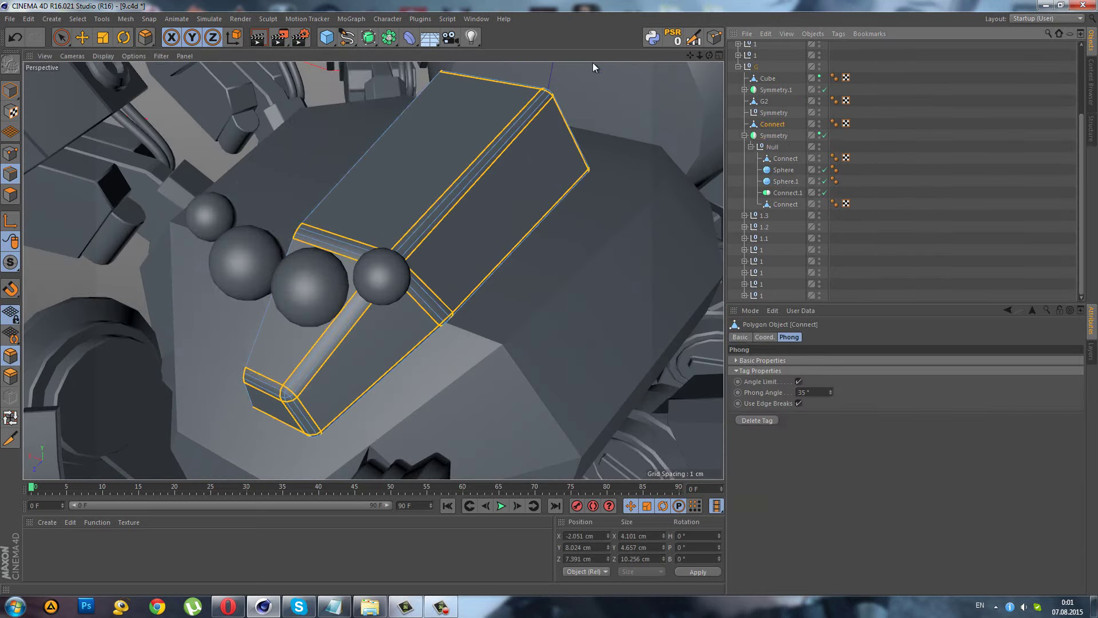
- Add a Symmetry.2 generator, put the Connect block inside, and set its mirror plane to ZY
{"action": "left_click", "coordinate": [389, 38]}
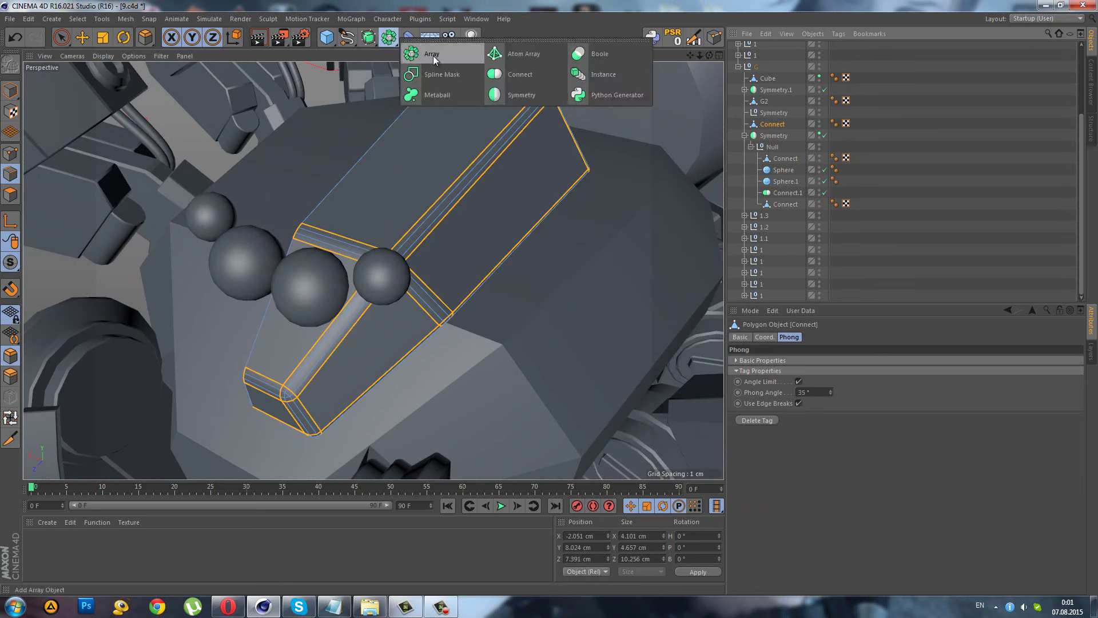
{"action": "left_click", "coordinate": [502, 92]}
{"action": "left_click_drag", "start_coordinate": [773, 135], "coordinate": [768, 136]}
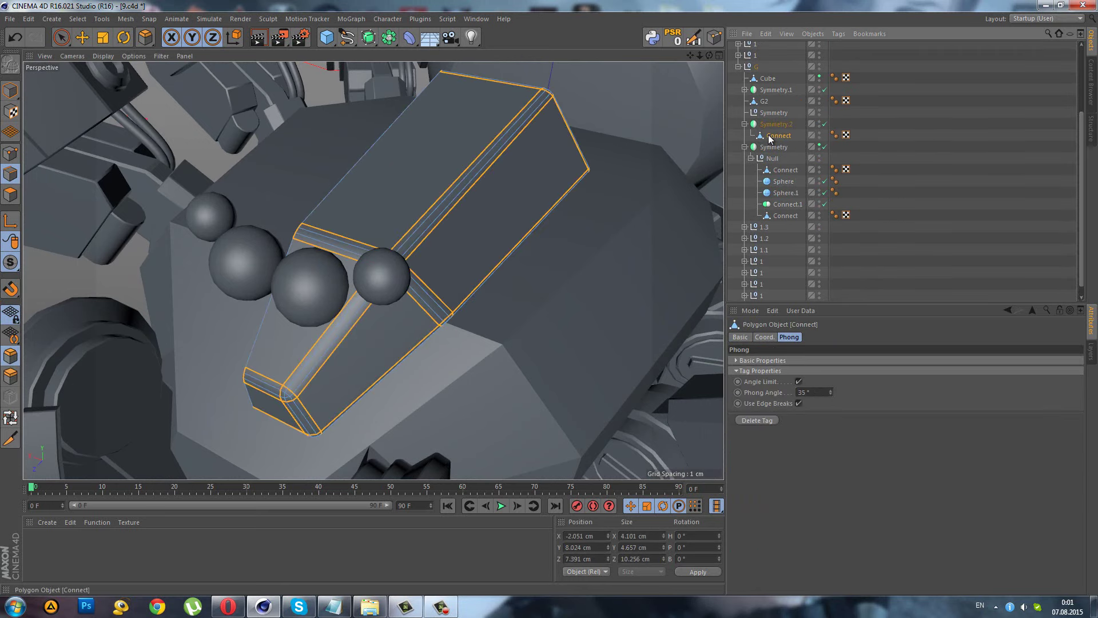
{"action": "left_click", "coordinate": [771, 126]}
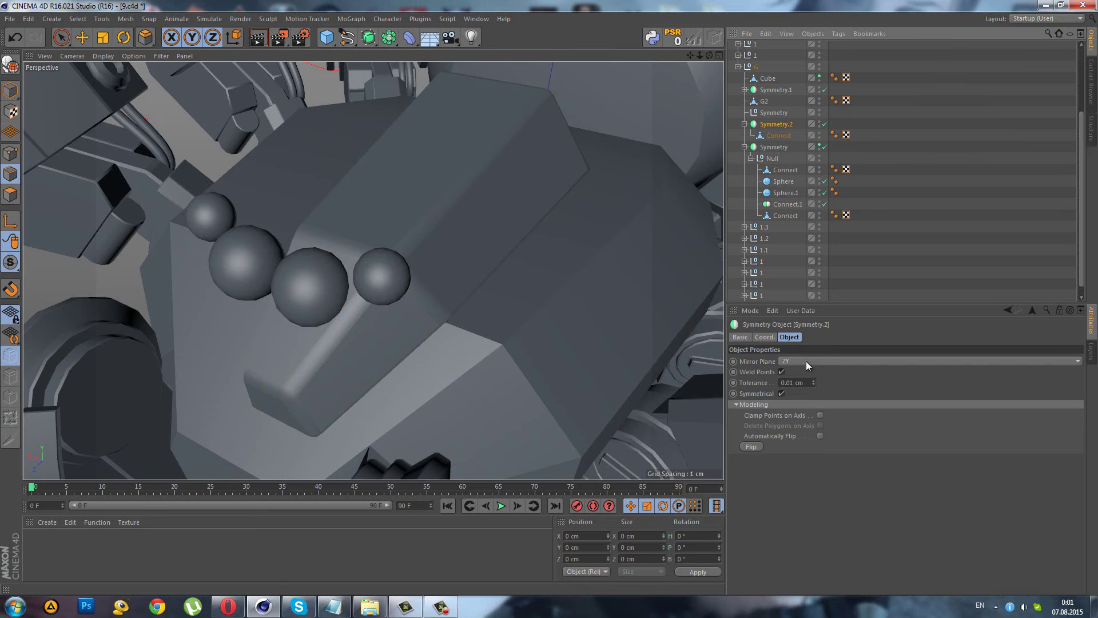
{"action": "left_click", "coordinate": [805, 361]}
- Re-parent the bar piece under Symmetry.2 and enable Clamp Points on Axis
{"action": "left_click_drag", "start_coordinate": [779, 136], "coordinate": [772, 122]}
{"action": "left_click", "coordinate": [766, 135]}
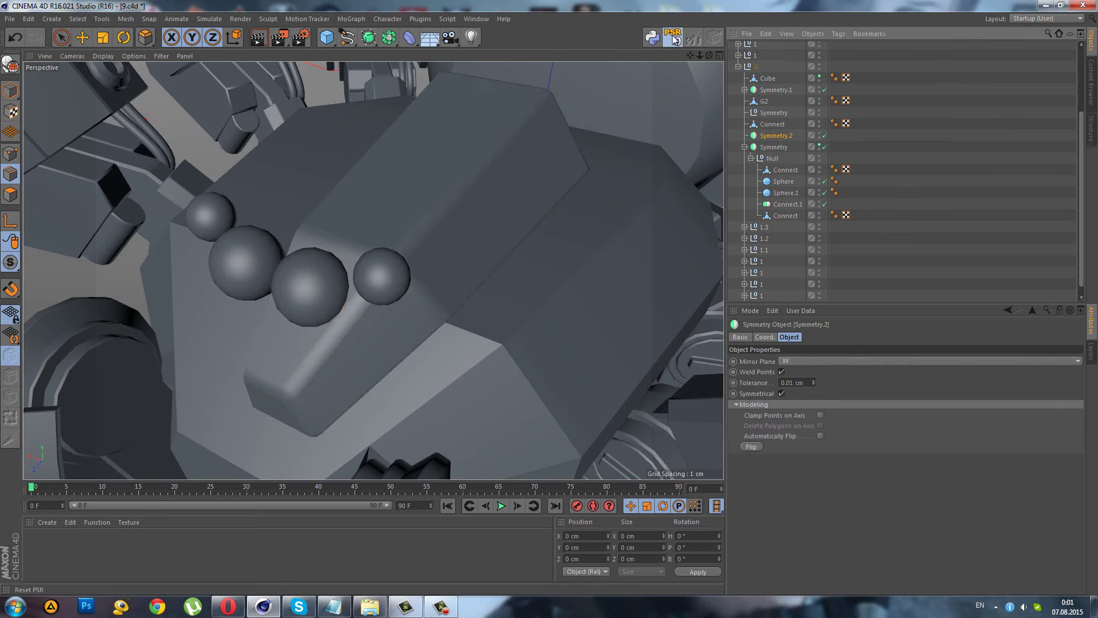
{"action": "left_click", "coordinate": [767, 124]}
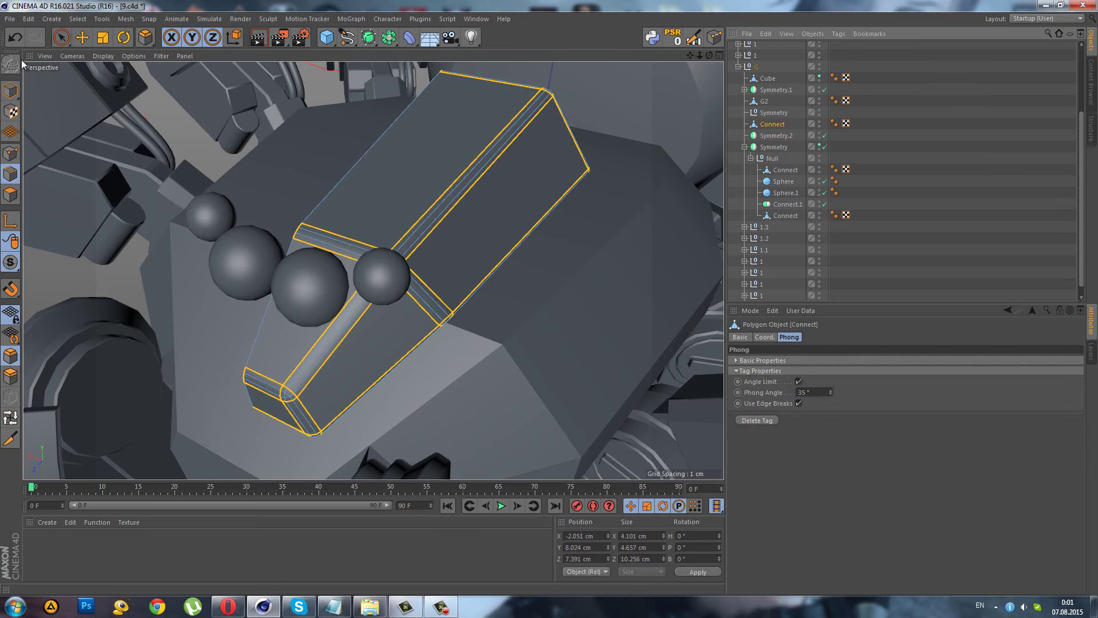
{"action": "left_click", "coordinate": [56, 45]}
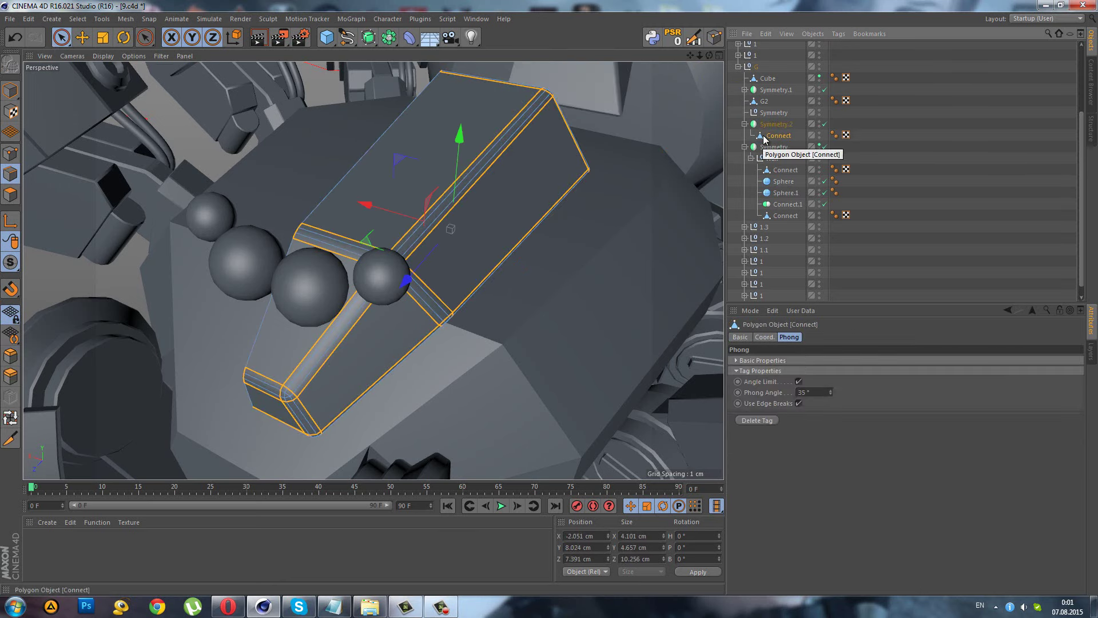
{"action": "left_click_drag", "start_coordinate": [766, 139], "coordinate": [770, 136]}
{"action": "left_click", "coordinate": [767, 124]}
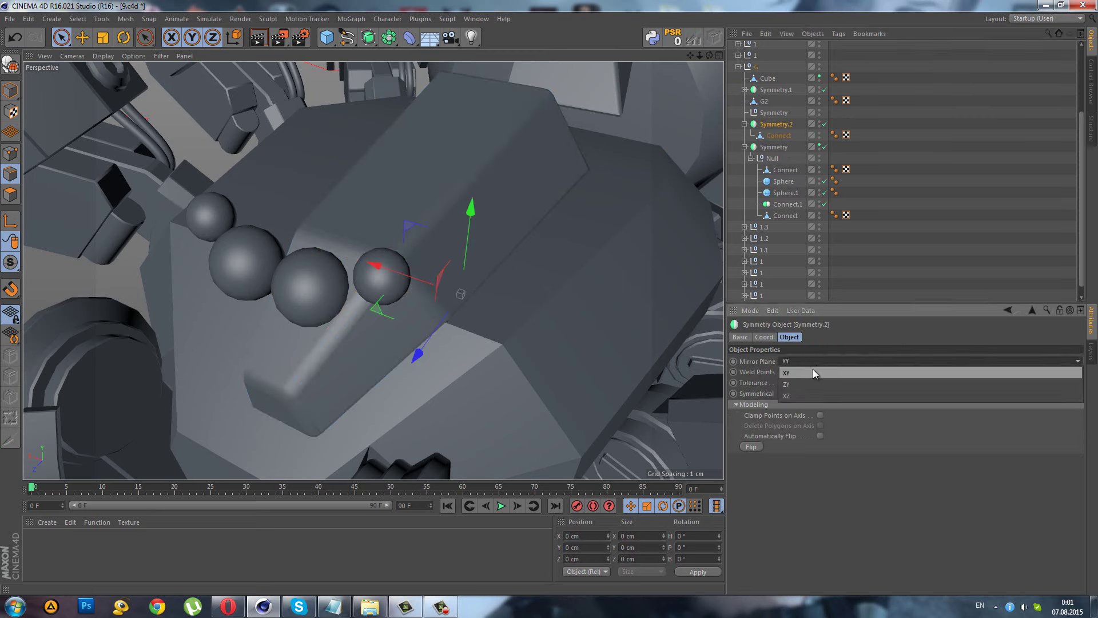
{"action": "scroll", "coordinate": [817, 358], "scroll_direction": "up", "scroll_amount": 2}
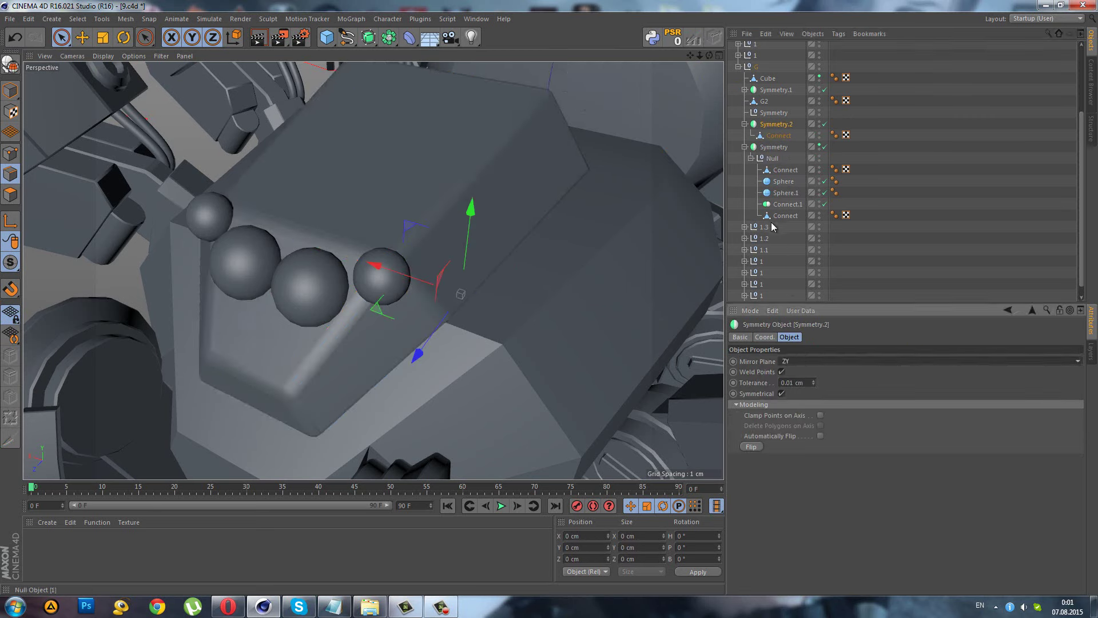
{"action": "left_click", "coordinate": [820, 415]}
{"action": "left_click", "coordinate": [820, 426]}
- Make Symmetry.2 editable, then select the converted Connect piece and the Sphere
{"action": "left_click", "coordinate": [16, 71]}
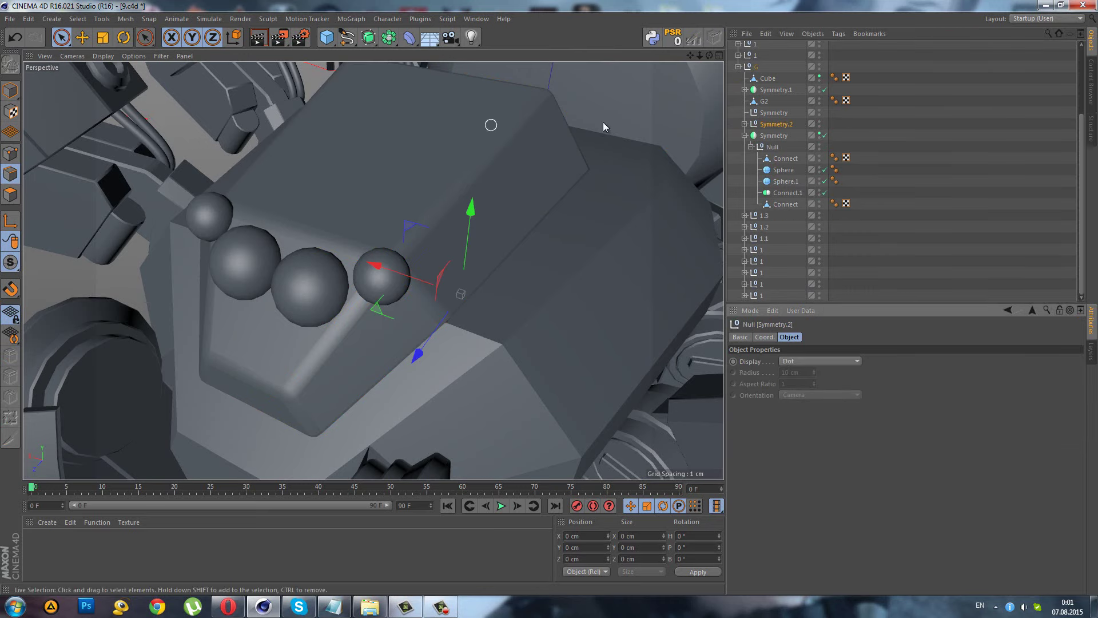
{"action": "left_click", "coordinate": [744, 123]}
{"action": "left_click", "coordinate": [779, 135]}
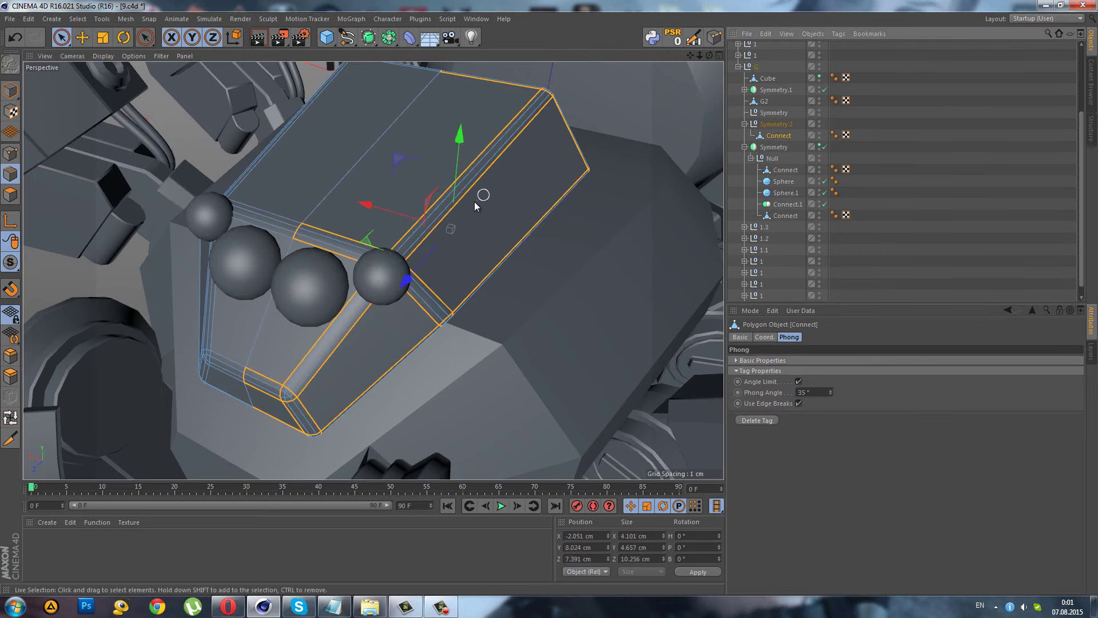
{"action": "mouse_move", "coordinate": [475, 201]}
{"action": "left_mouse_down", "text": "alt"}
{"action": "mouse_move", "coordinate": [395, 280]}
{"action": "mouse_move", "coordinate": [367, 277]}
{"action": "left_mouse_up", "text": "alt"}
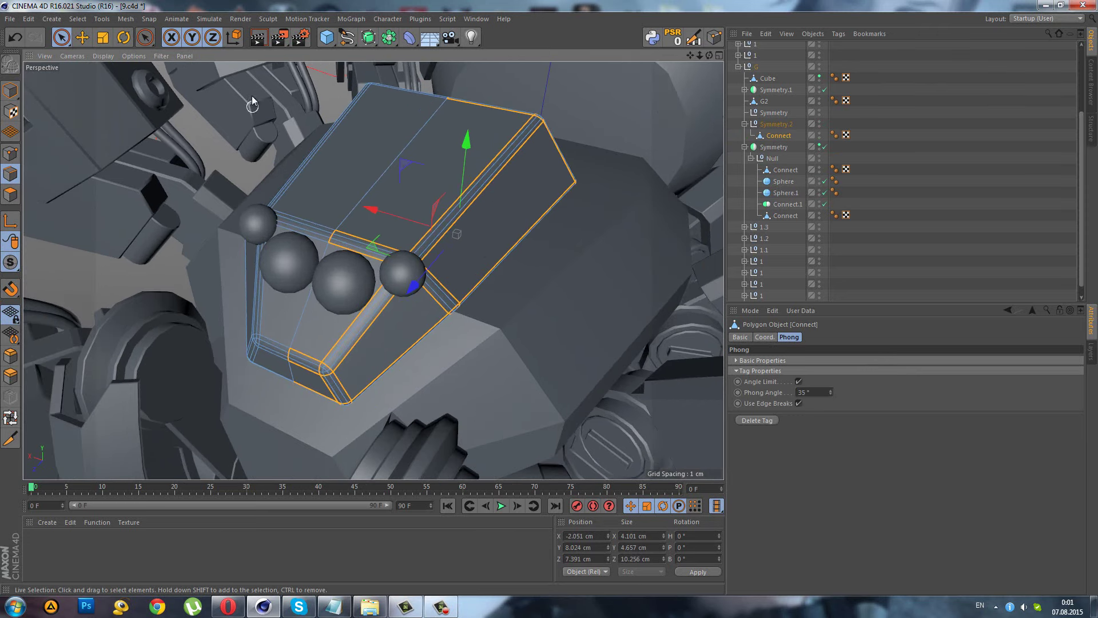
{"action": "left_click_drag", "start_coordinate": [61, 37], "coordinate": [92, 62]}
{"action": "left_click", "coordinate": [126, 74]}
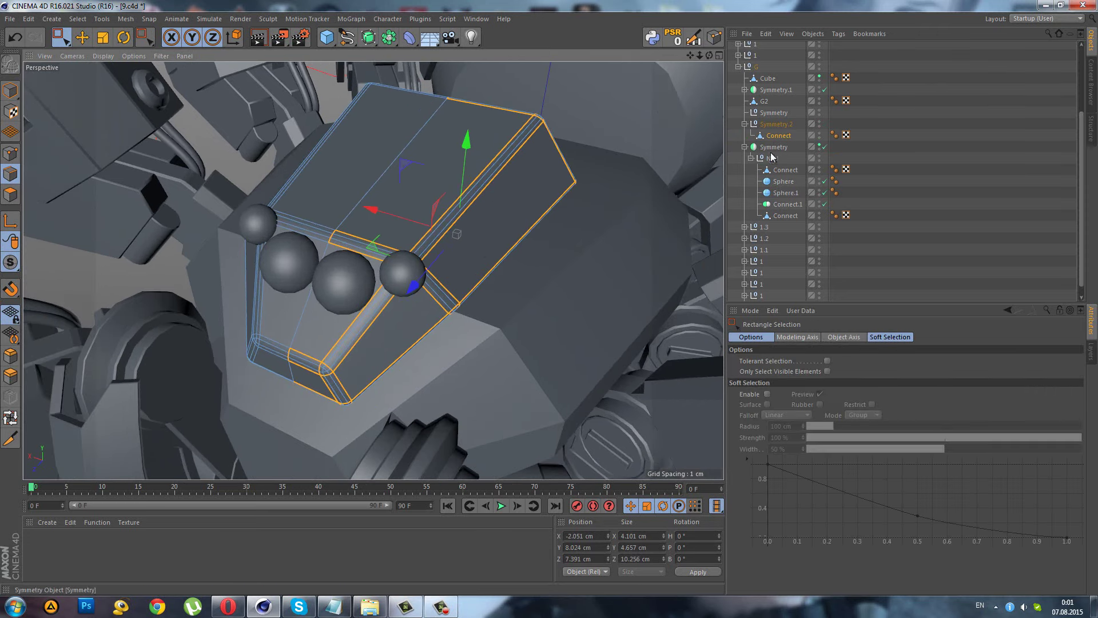
{"action": "left_click", "coordinate": [783, 180]}
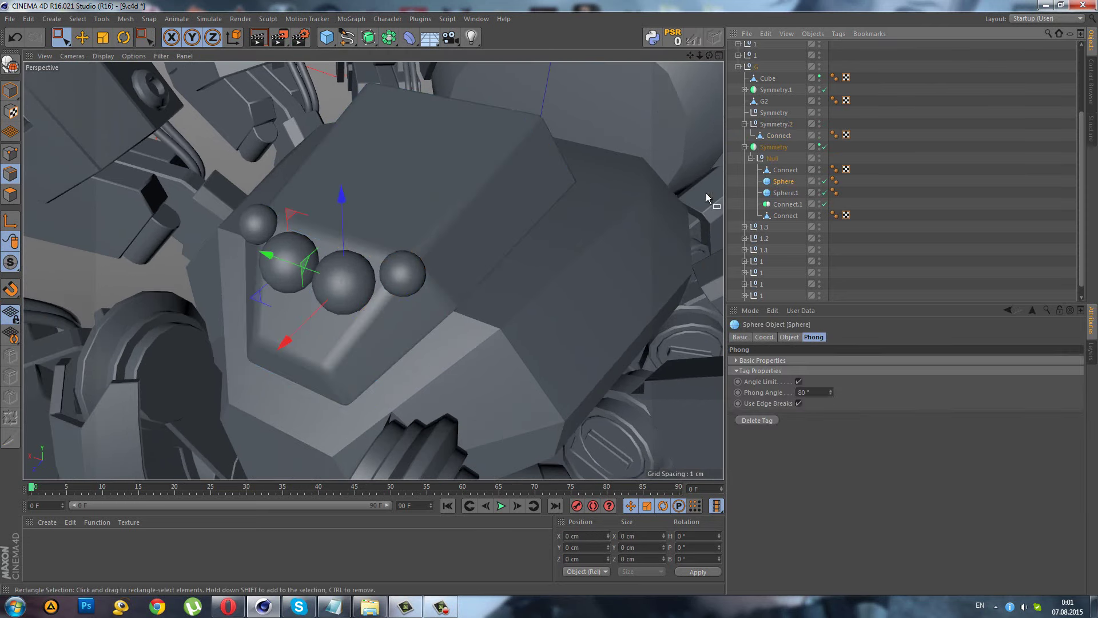
- Add a Cylinder primitive as a child of Sphere
{"action": "left_click", "coordinate": [10, 90]}
{"action": "left_click", "coordinate": [331, 33]}
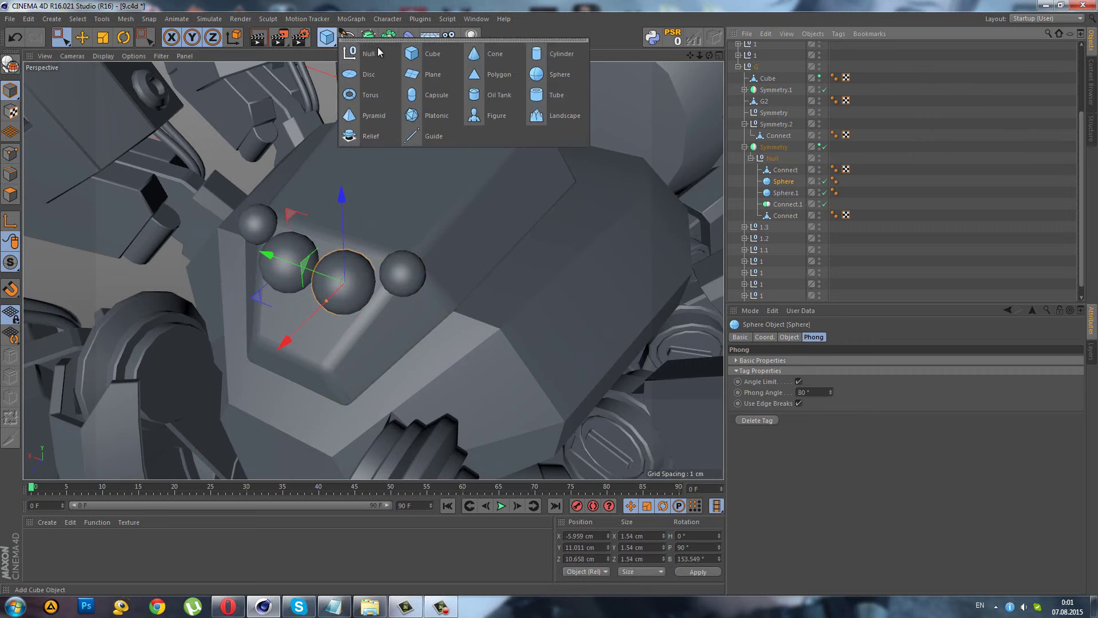
{"action": "left_click", "coordinate": [546, 54]}
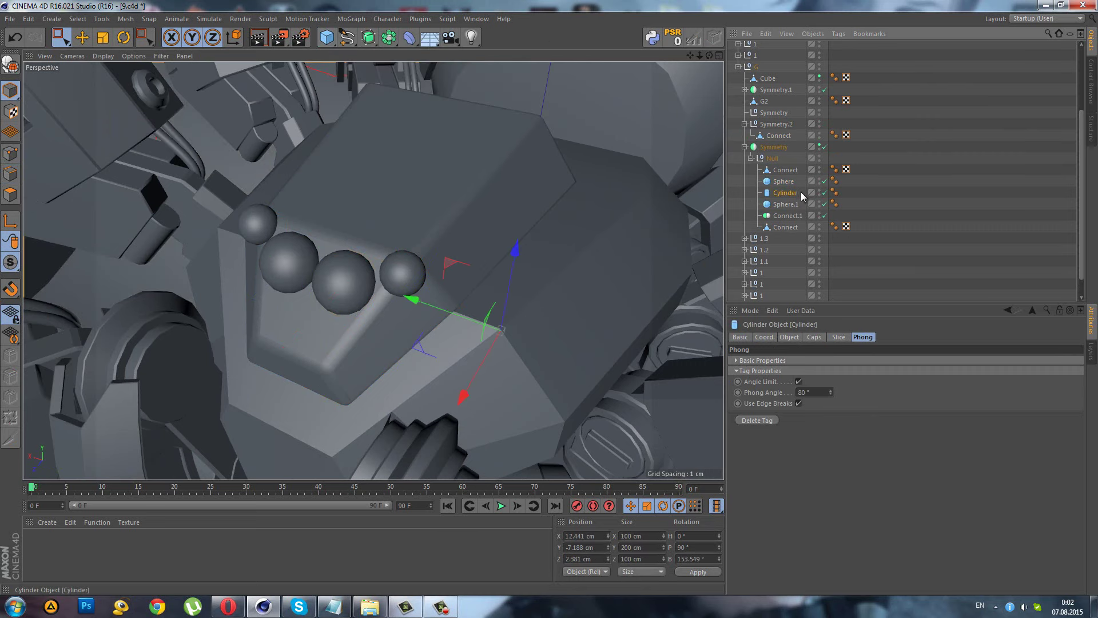
{"action": "left_click_drag", "start_coordinate": [782, 184], "coordinate": [783, 181]}
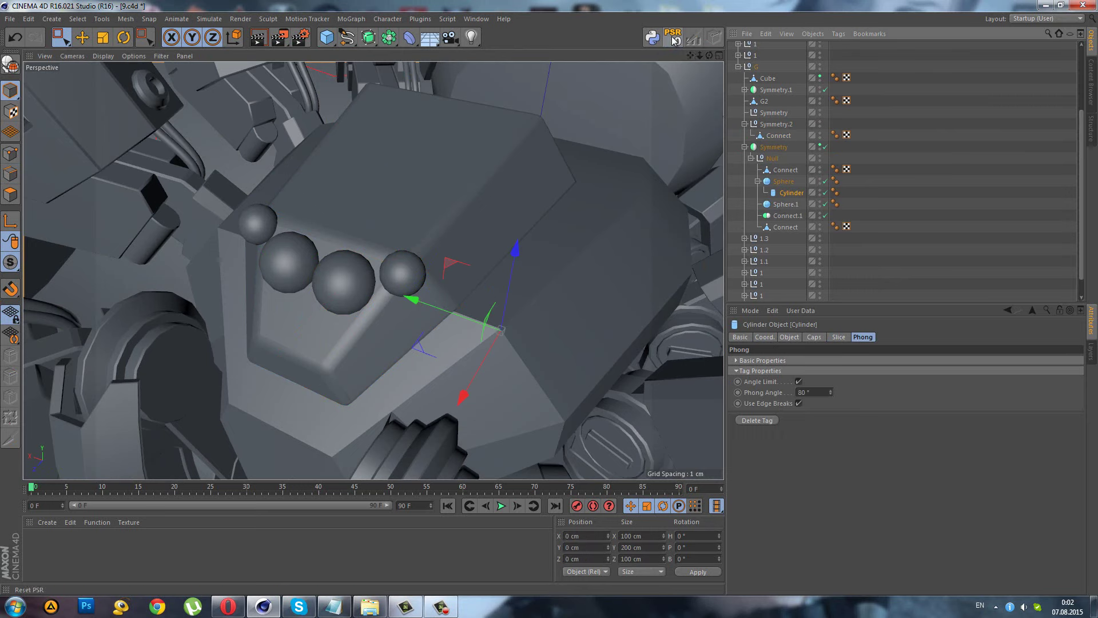
- Give the cylinder 1 cm radius and height with +Z orientation
{"action": "left_click", "coordinate": [790, 337]}
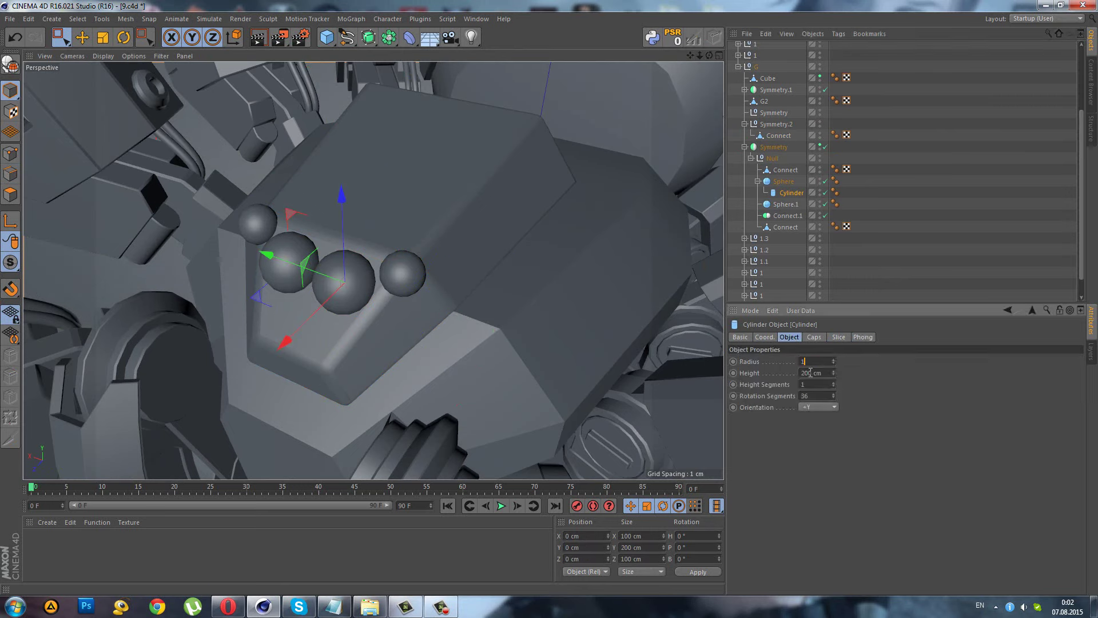
{"action": "left_click", "coordinate": [810, 372]}
{"action": "type", "text": "1"}
{"action": "key", "text": "Return"}
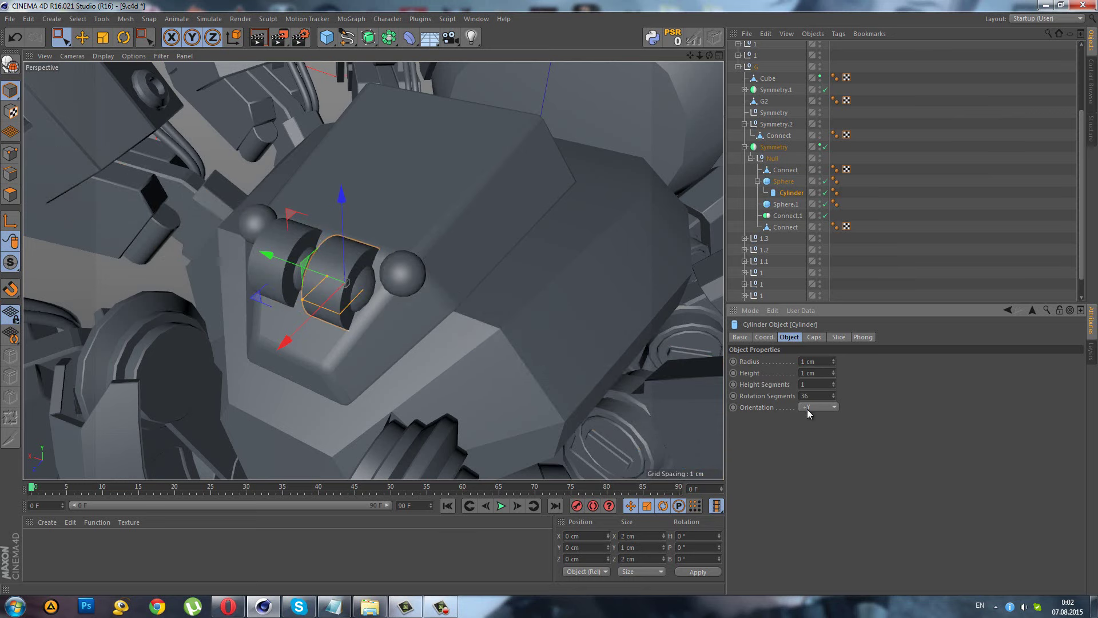
{"action": "left_click", "coordinate": [807, 409]}
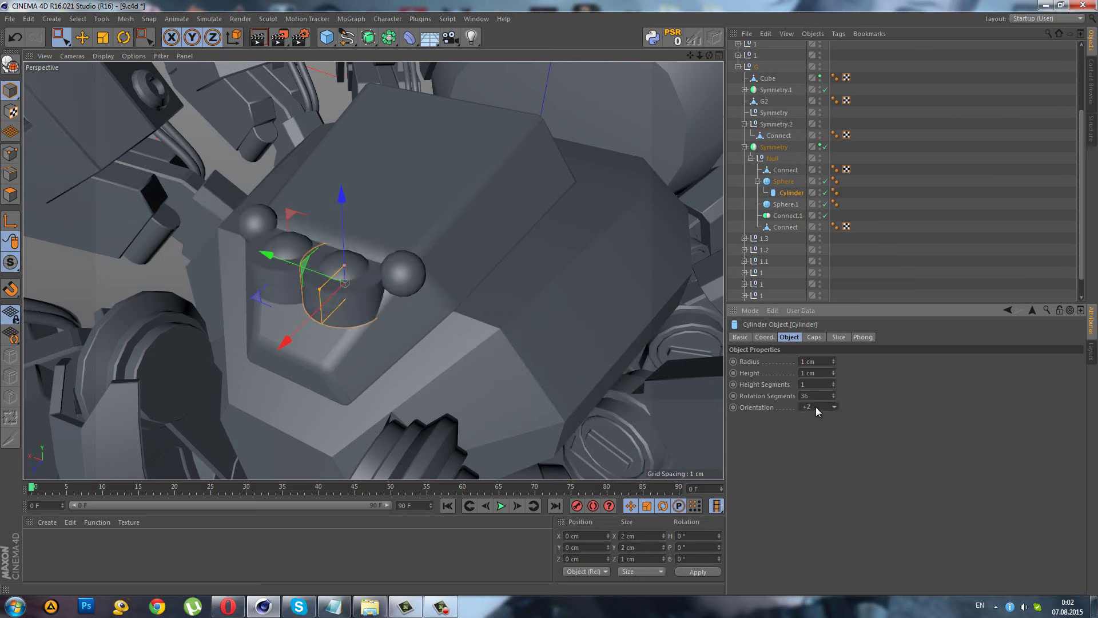
{"action": "left_click", "coordinate": [816, 407]}
{"action": "left_click", "coordinate": [816, 419]}
{"action": "scroll", "coordinate": [358, 307], "scroll_direction": "up", "scroll_amount": 5}
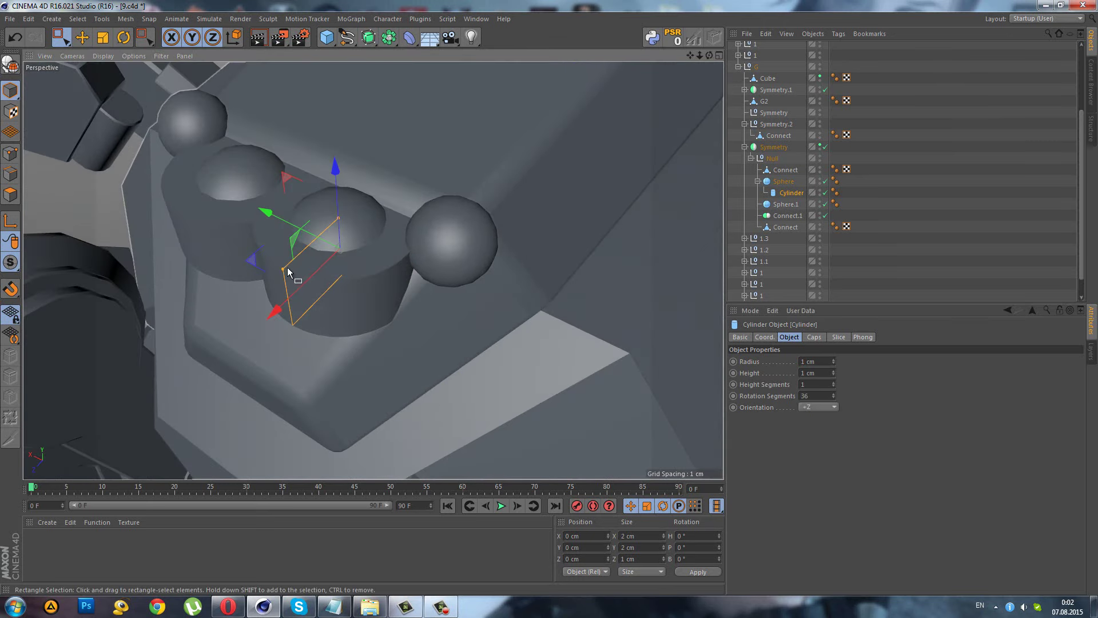
- Resize the cylinder to 0.813 cm radius and 1.946 cm height, then move it up the hierarchy
{"action": "left_click_drag", "start_coordinate": [284, 270], "coordinate": [299, 263]}
{"action": "mouse_move", "coordinate": [338, 212]}
{"action": "left_mouse_down"}
{"action": "mouse_move", "coordinate": [341, 186]}
{"action": "mouse_move", "coordinate": [339, 212]}
{"action": "left_mouse_up"}
{"action": "scroll", "coordinate": [355, 265], "scroll_direction": "down", "scroll_amount": 5}
{"action": "scroll", "coordinate": [366, 256], "scroll_direction": "down", "scroll_amount": 3}
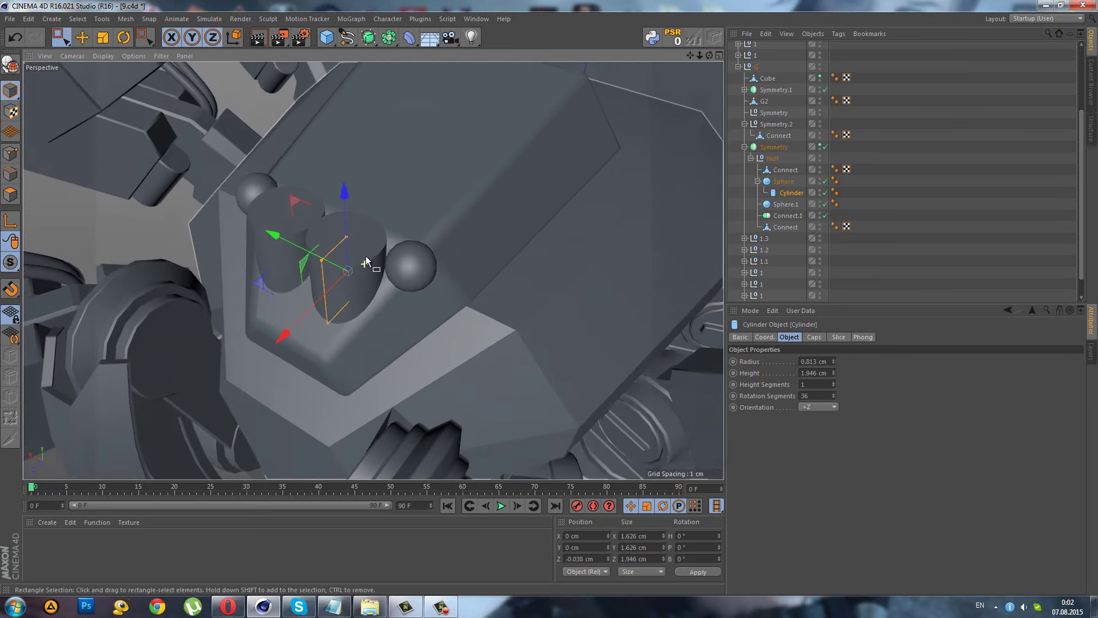
{"action": "left_click_drag", "start_coordinate": [781, 194], "coordinate": [772, 157]}
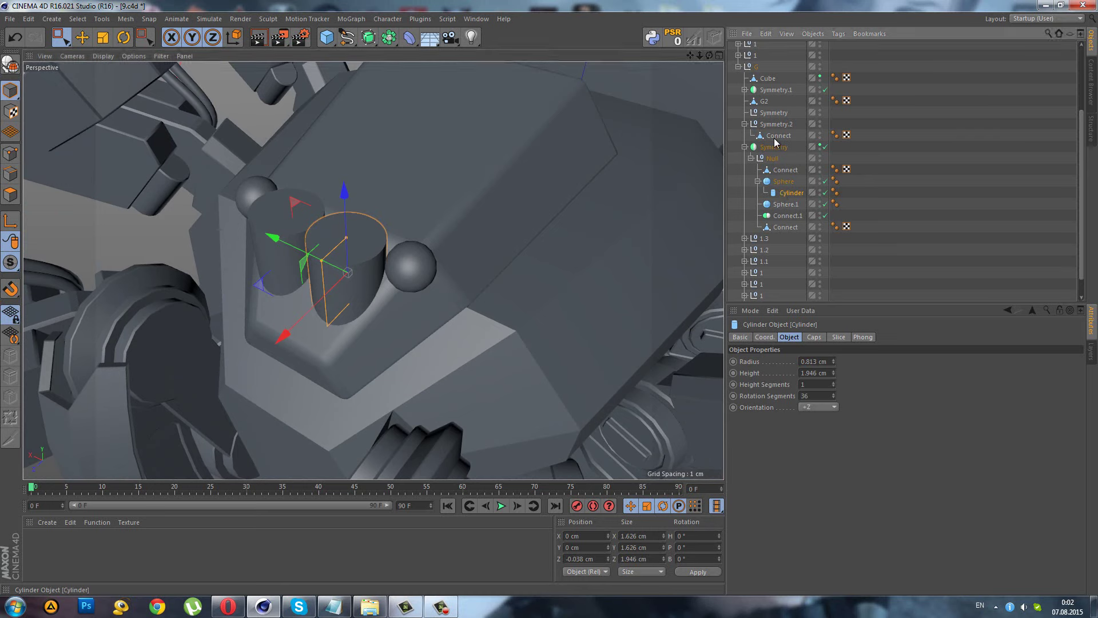
- Place the cylinder in a new Symmetry under Symmetry.2, mirrored across the XZ plane
{"action": "left_click_drag", "start_coordinate": [775, 142], "coordinate": [773, 143]}
{"action": "left_click", "coordinate": [389, 37]}
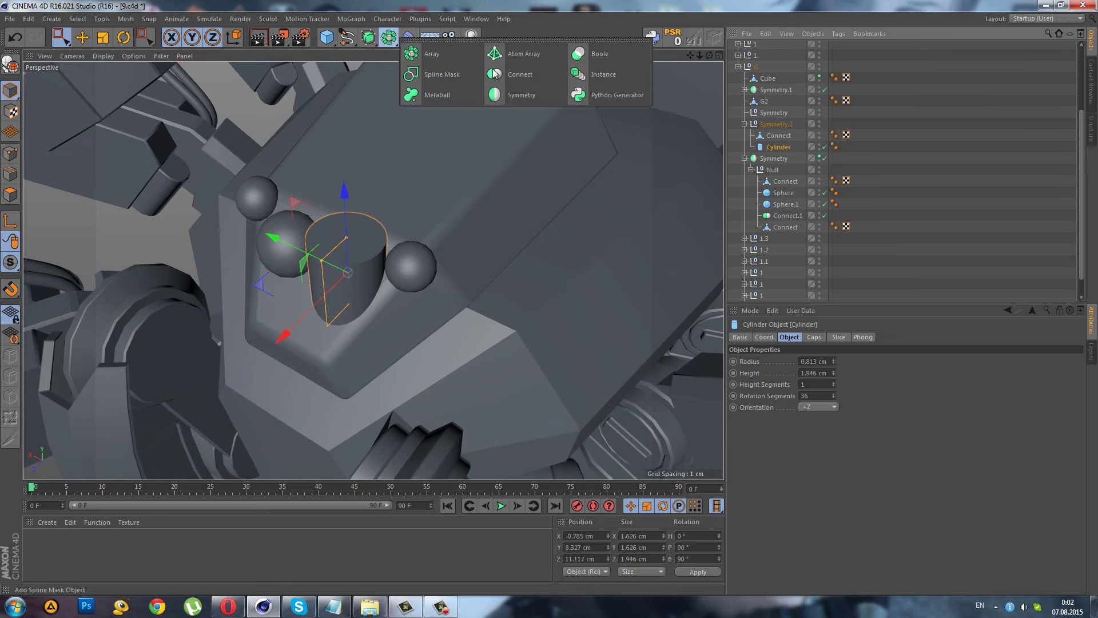
{"action": "left_click", "coordinate": [519, 89]}
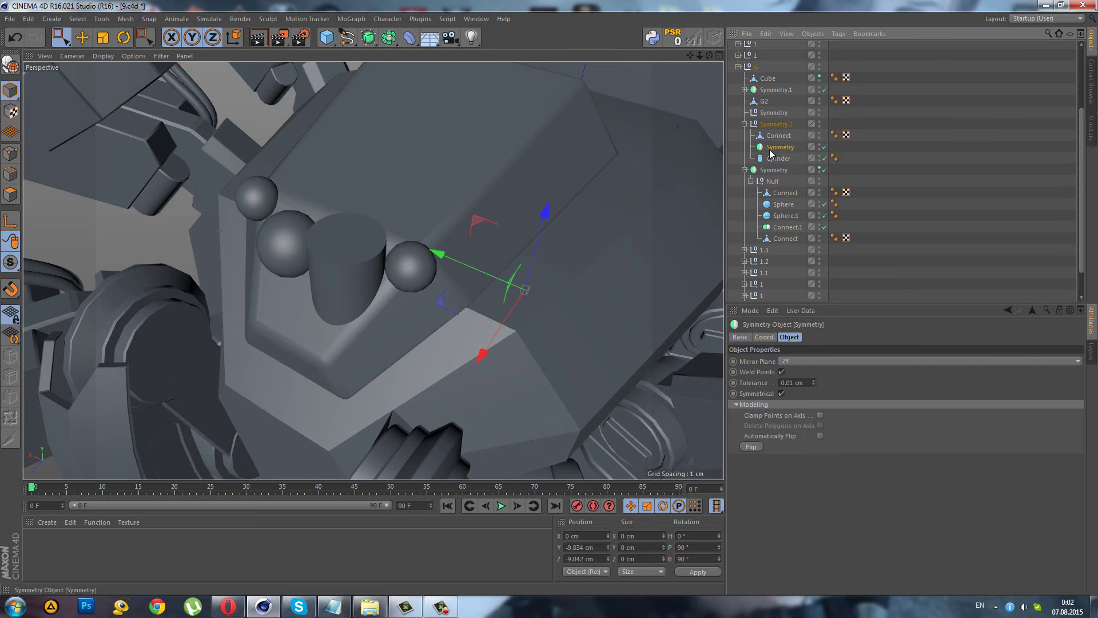
{"action": "left_click_drag", "start_coordinate": [770, 136], "coordinate": [771, 150]}
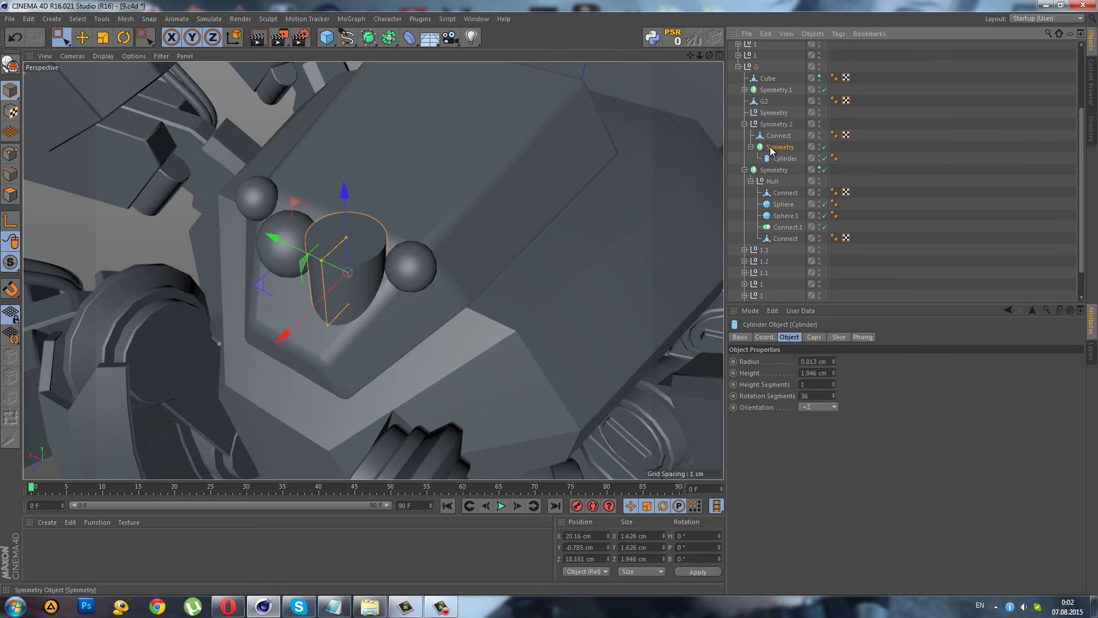
{"action": "left_click", "coordinate": [771, 149]}
{"action": "left_click", "coordinate": [817, 360]}
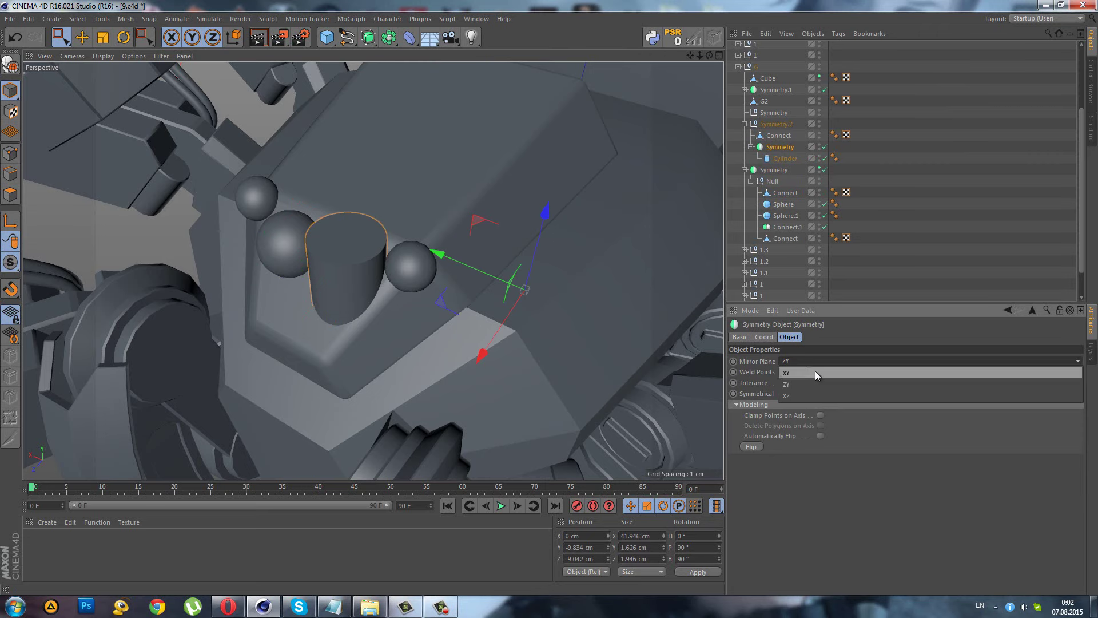
{"action": "left_click", "coordinate": [815, 373]}
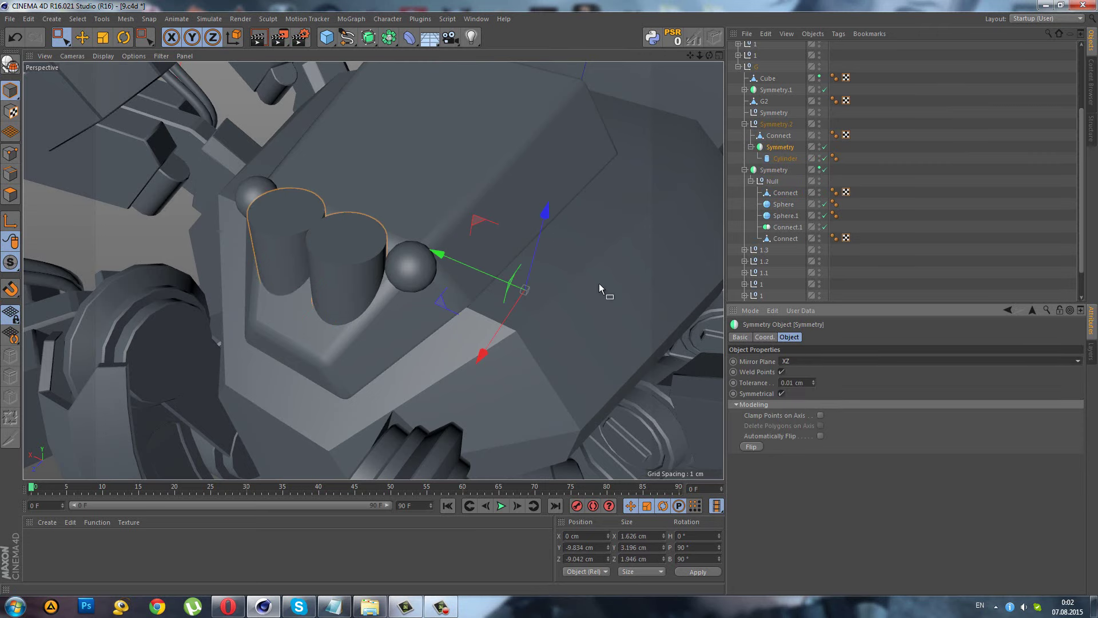
- Add an empty Connect.1 object
{"action": "scroll", "coordinate": [306, 238], "scroll_direction": "up", "scroll_amount": 2}
{"action": "scroll", "coordinate": [306, 238], "scroll_direction": "up", "scroll_amount": 2}
{"action": "left_click", "coordinate": [389, 38]}
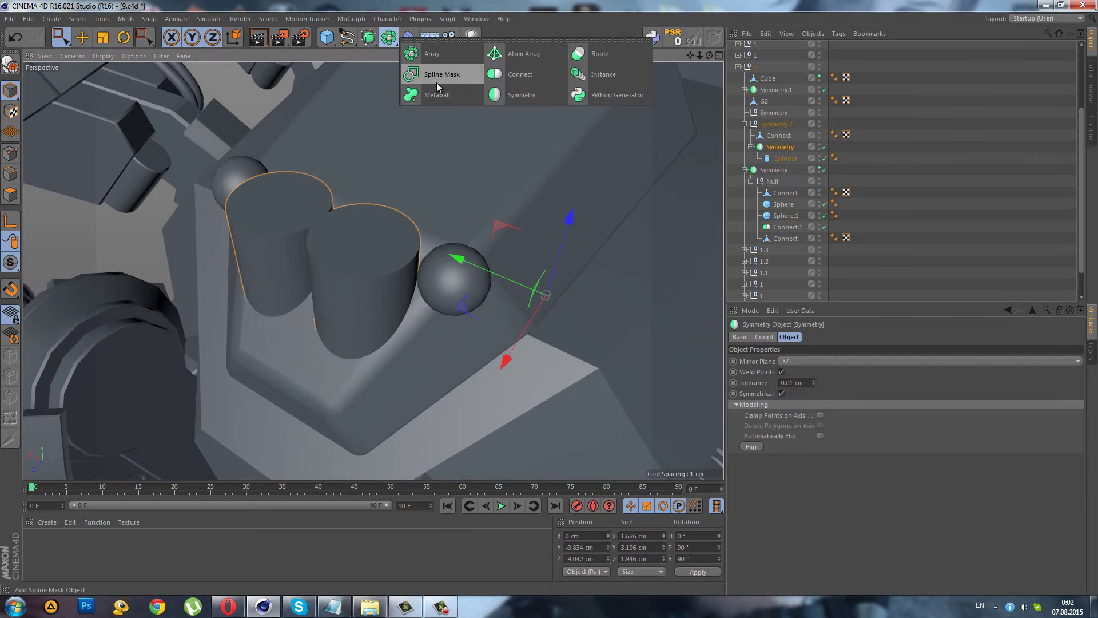
{"action": "left_click", "coordinate": [470, 68]}
- Add a Boole and put the bar panel and cylinder Symmetry inside it
{"action": "left_click", "coordinate": [410, 37]}
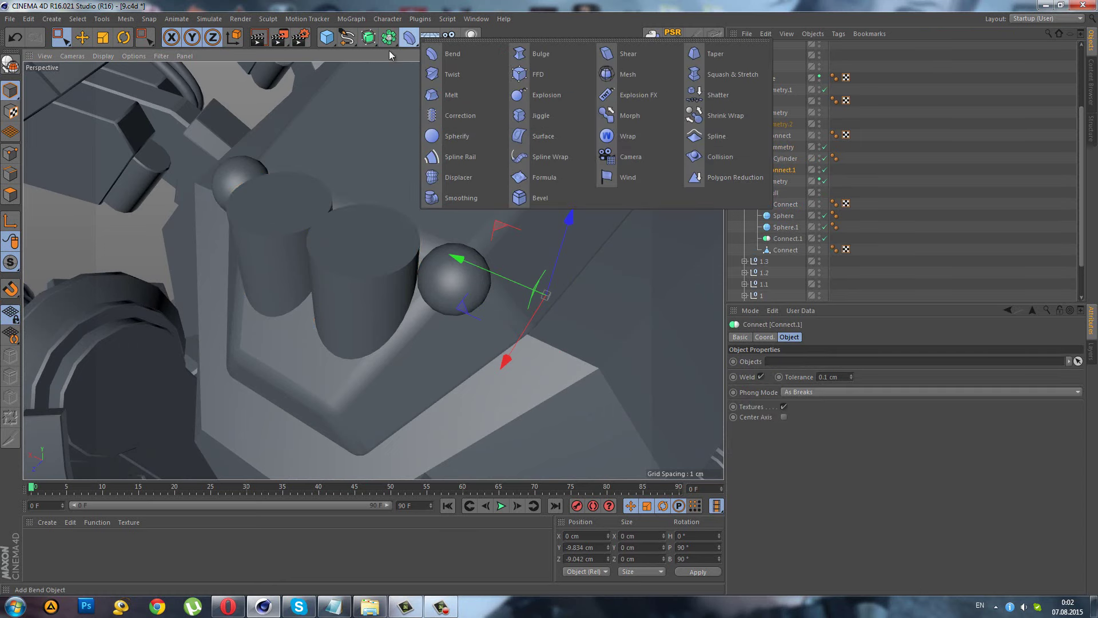
{"action": "left_click", "coordinate": [596, 54]}
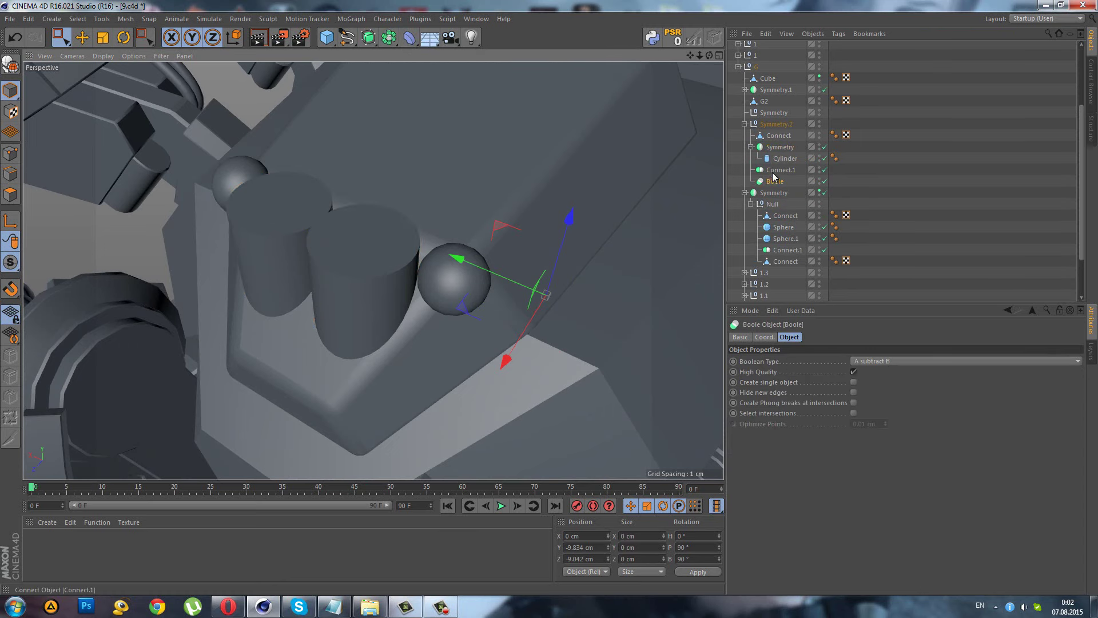
{"action": "left_click", "coordinate": [777, 169], "text": "ctrl"}
{"action": "left_click", "coordinate": [681, 43]}
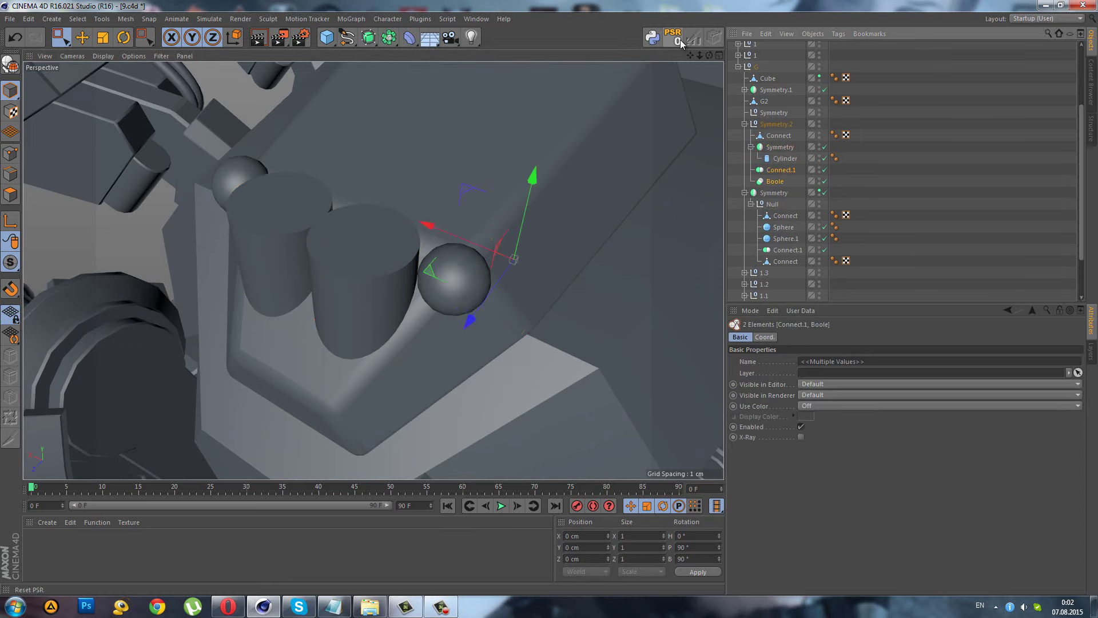
{"action": "left_click", "coordinate": [773, 137]}
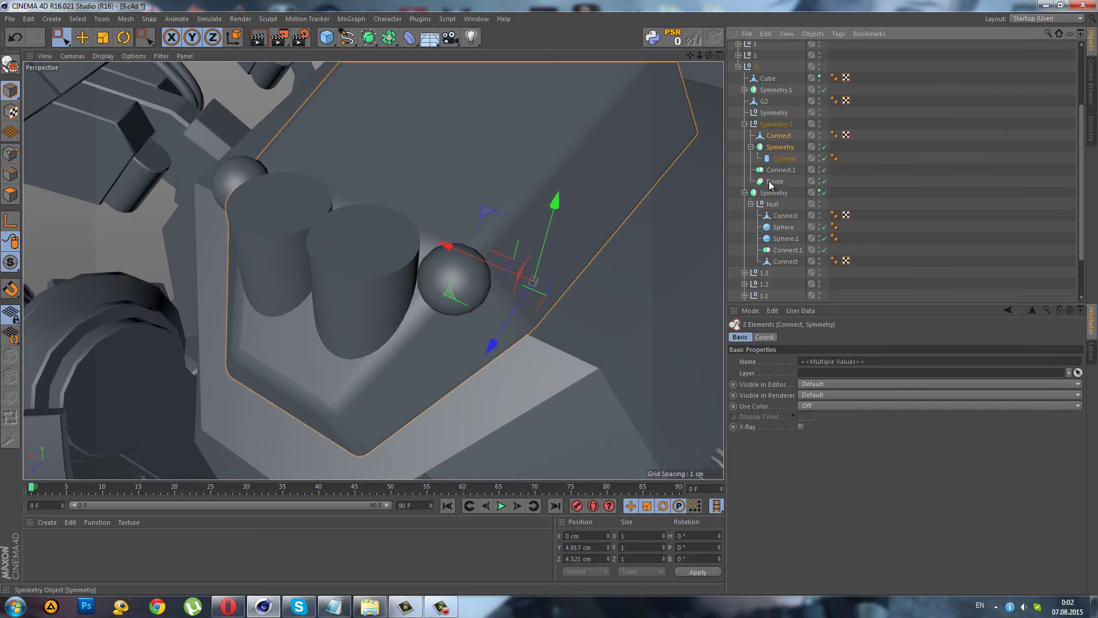
{"action": "left_click_drag", "start_coordinate": [770, 184], "coordinate": [772, 182]}
{"action": "right_click", "coordinate": [94, 72]}
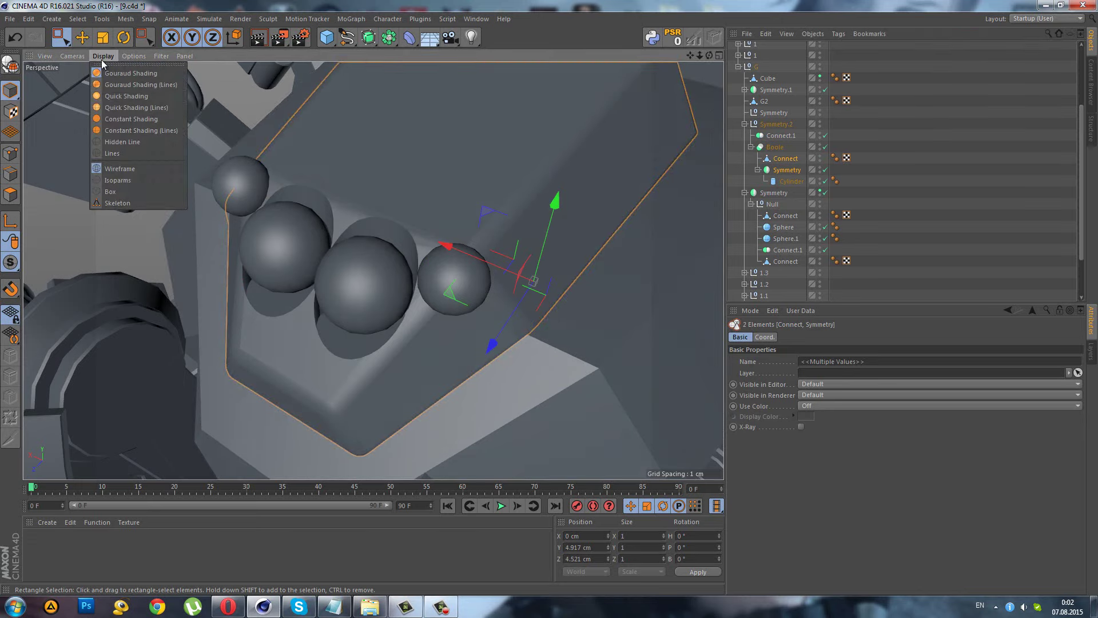
{"action": "key", "text": "Escape"}
- Switch to Gouraud Shading (Lines) and enable the Boole's Hide new edges
{"action": "left_click", "coordinate": [104, 56]}
{"action": "left_click", "coordinate": [105, 87]}
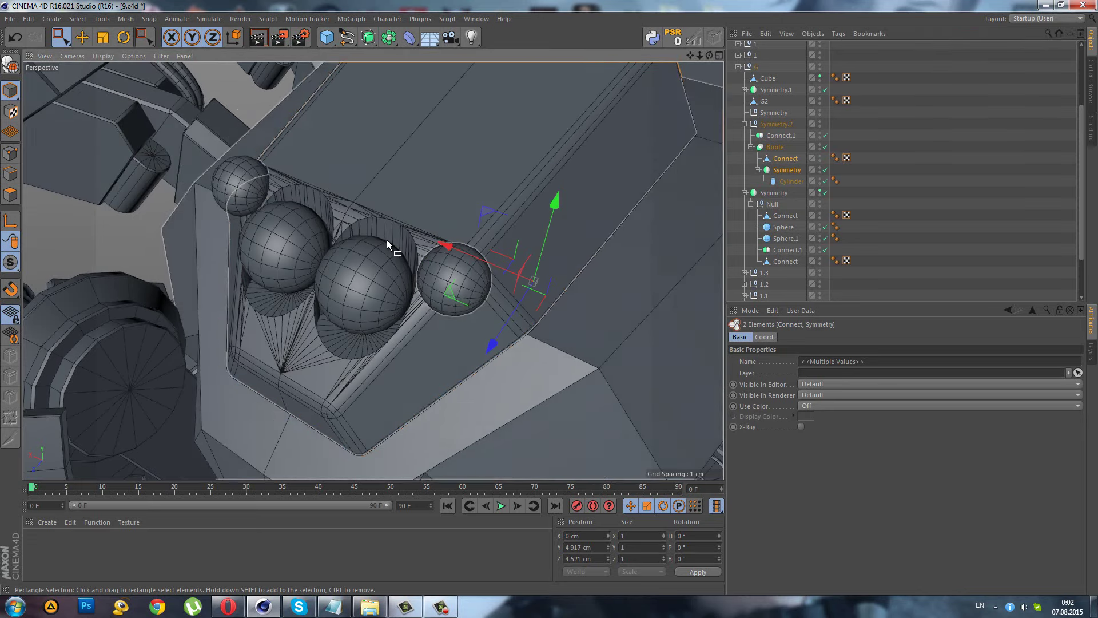
{"action": "scroll", "coordinate": [387, 239], "scroll_direction": "up", "scroll_amount": 3}
{"action": "left_click_drag", "start_coordinate": [388, 280], "coordinate": [447, 256], "text": "alt"}
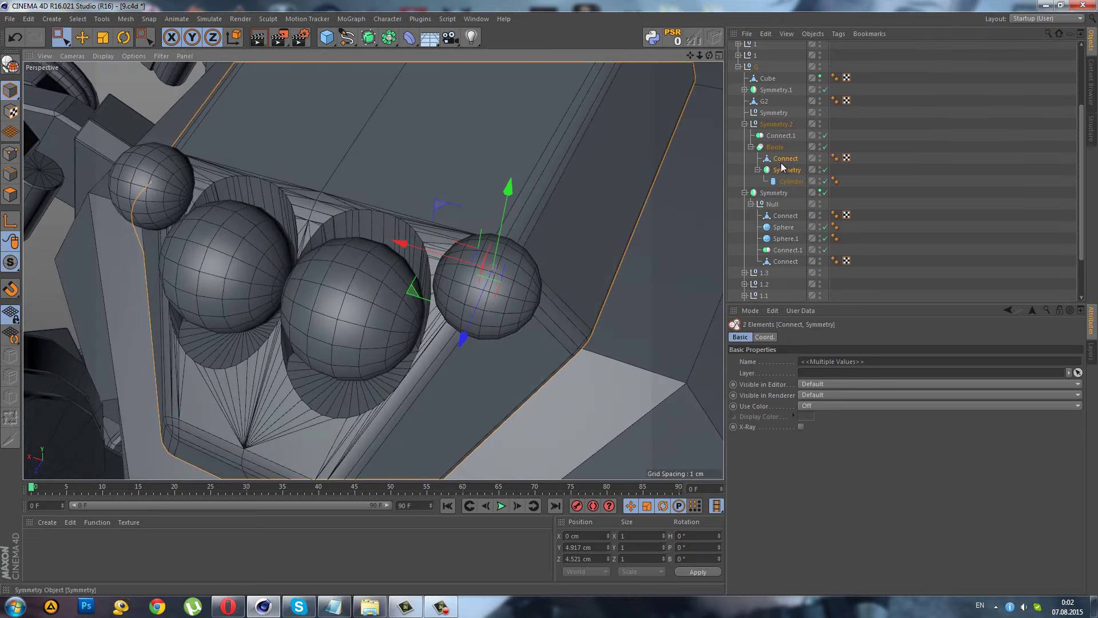
{"action": "left_click", "coordinate": [775, 147]}
{"action": "left_click", "coordinate": [852, 391]}
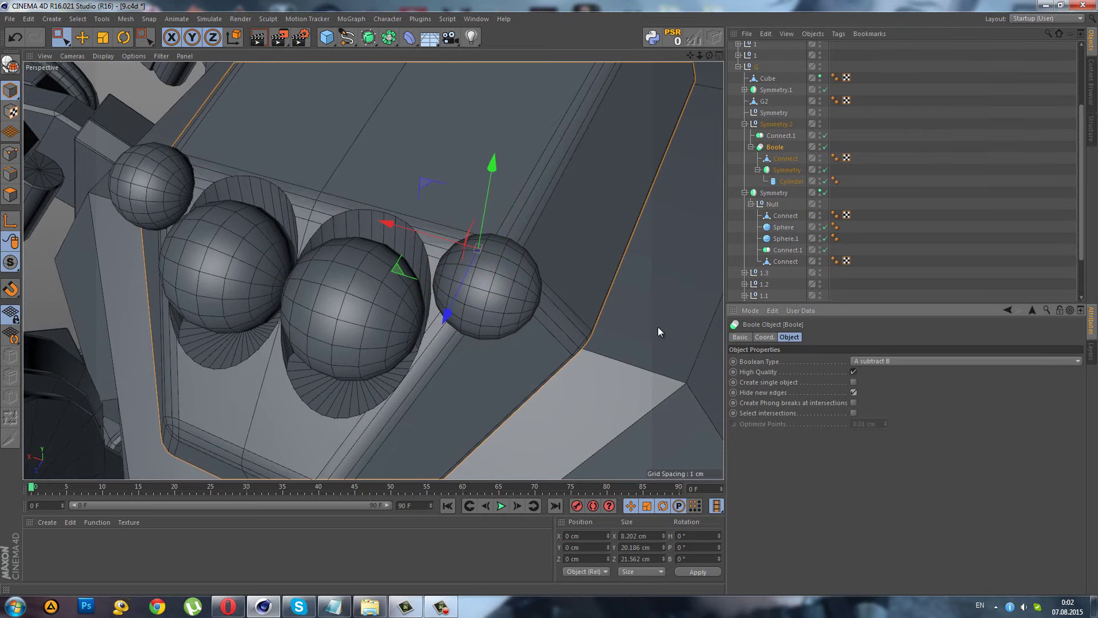
{"action": "mouse_move", "coordinate": [355, 260]}
{"action": "left_mouse_down", "text": "alt"}
{"action": "mouse_move", "coordinate": [347, 218]}
{"action": "mouse_move", "coordinate": [388, 211]}
{"action": "mouse_move", "coordinate": [399, 280]}
{"action": "mouse_move", "coordinate": [451, 280]}
{"action": "left_mouse_up", "text": "alt"}
- Compare cylinder radii via undo/redo, keeping 0.726 cm, then shrink the sphere to 0.687 cm
{"action": "left_click", "coordinate": [787, 178]}
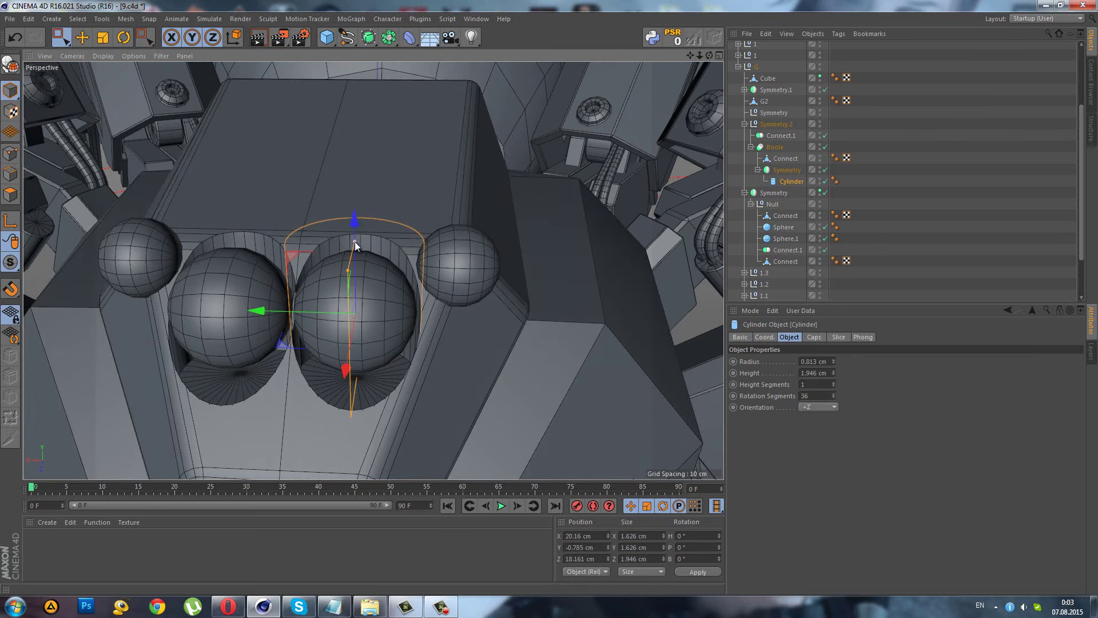
{"action": "key", "text": "ctrl+z"}
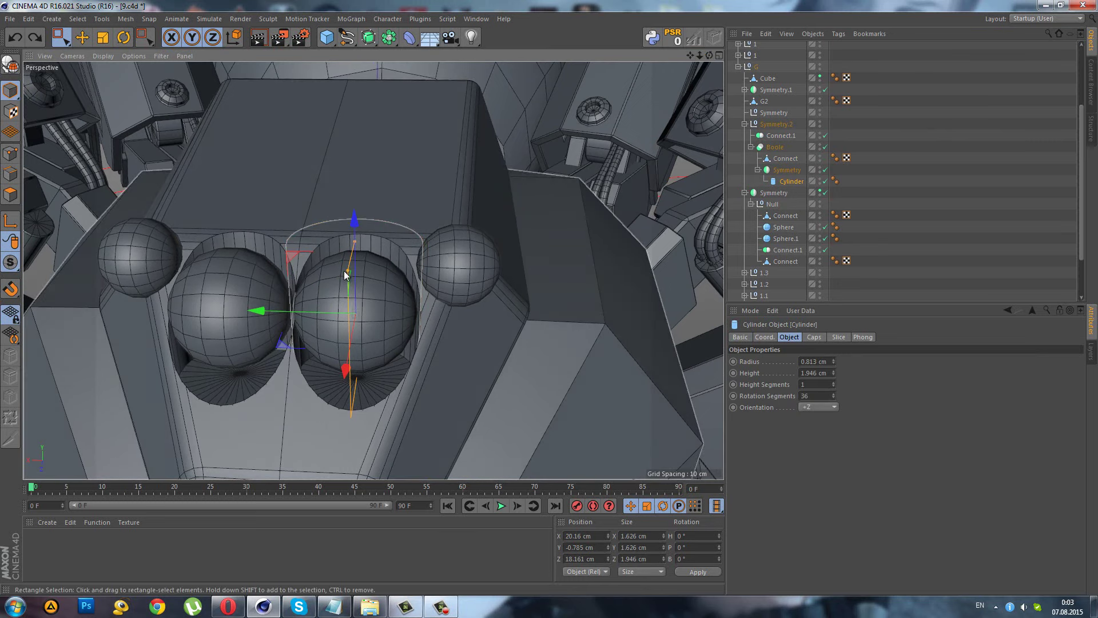
{"action": "key", "text": "ctrl+y"}
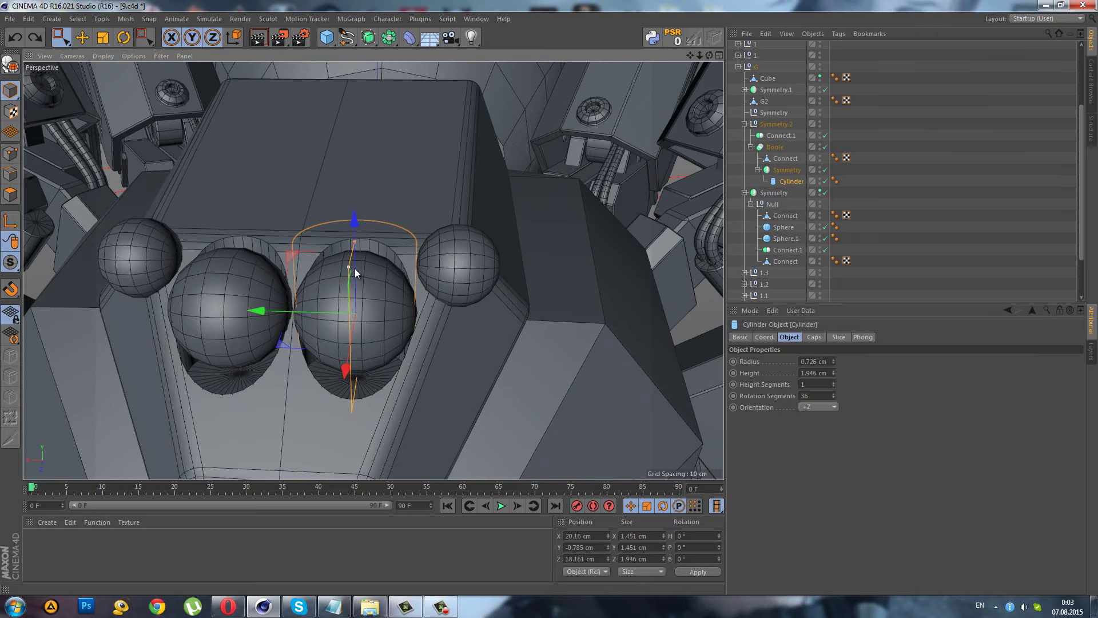
{"action": "key", "text": "ctrl+y"}
{"action": "key", "text": "ctrl+z"}
{"action": "left_click", "coordinate": [351, 342]}
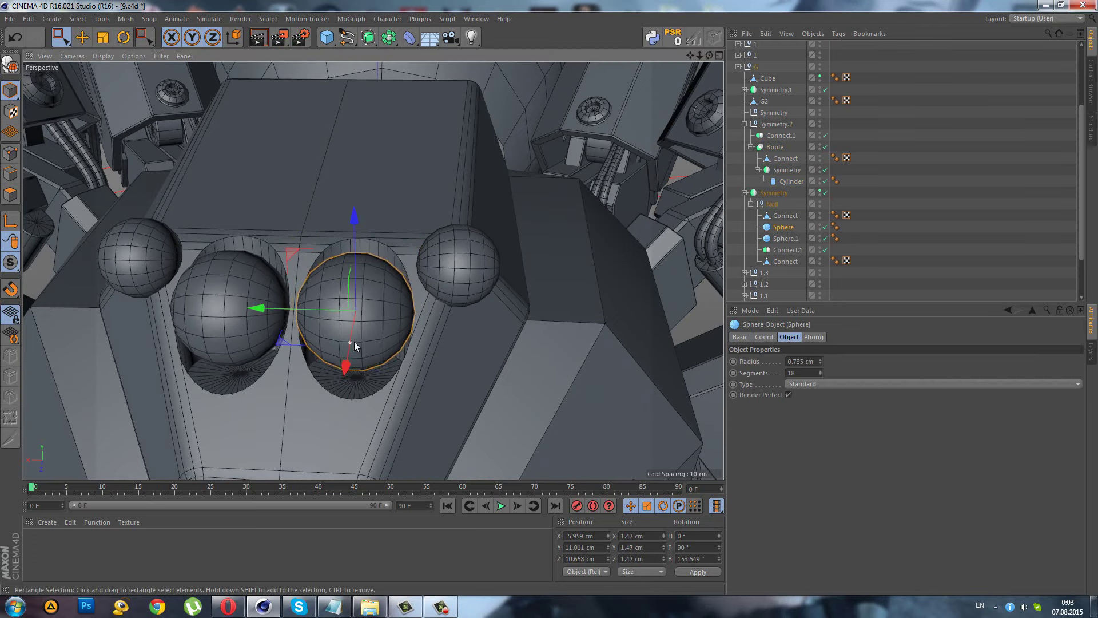
{"action": "left_click_drag", "start_coordinate": [355, 342], "coordinate": [355, 340]}
- Add a Tube under Sphere, reset its PSR, scale it down, and orient it to -Z
{"action": "left_click", "coordinate": [327, 37]}
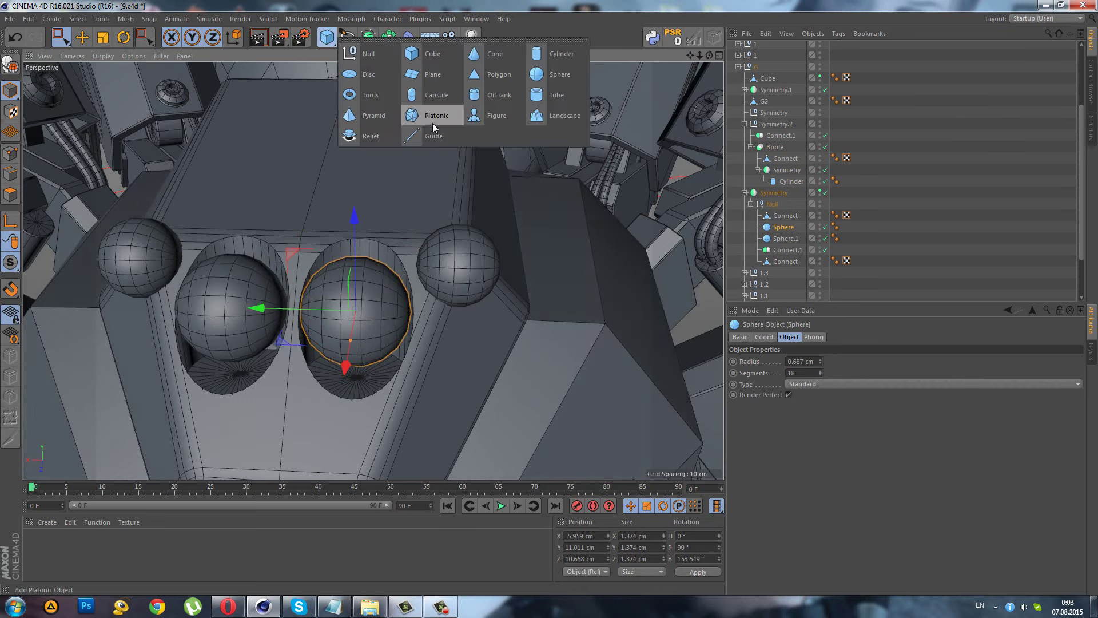
{"action": "left_click", "coordinate": [546, 95]}
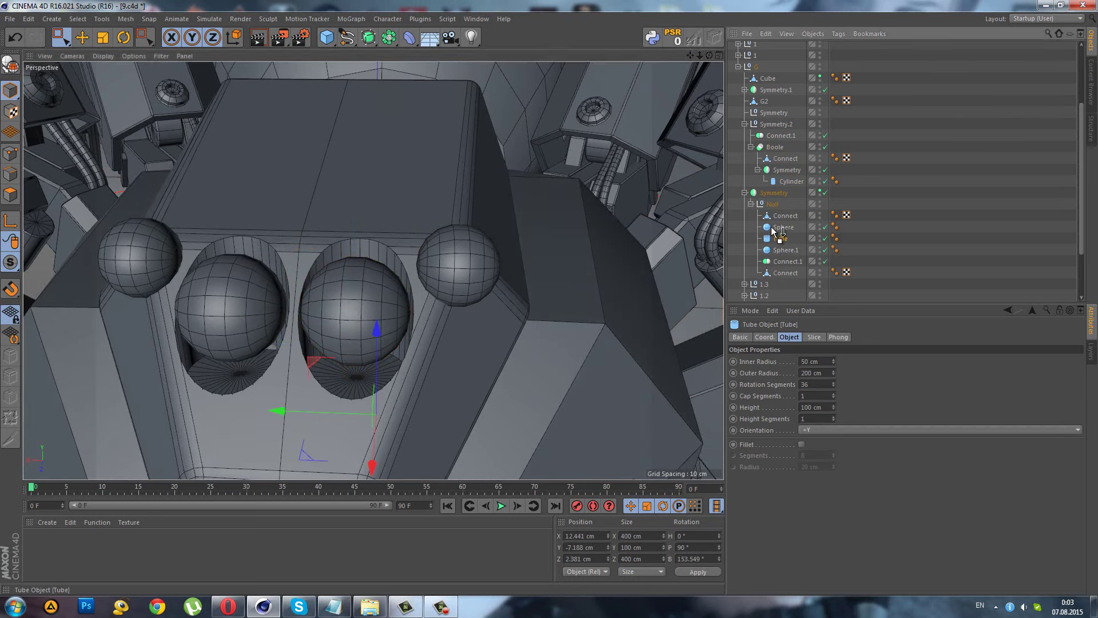
{"action": "left_click_drag", "start_coordinate": [772, 228], "coordinate": [777, 227]}
{"action": "left_click", "coordinate": [678, 39]}
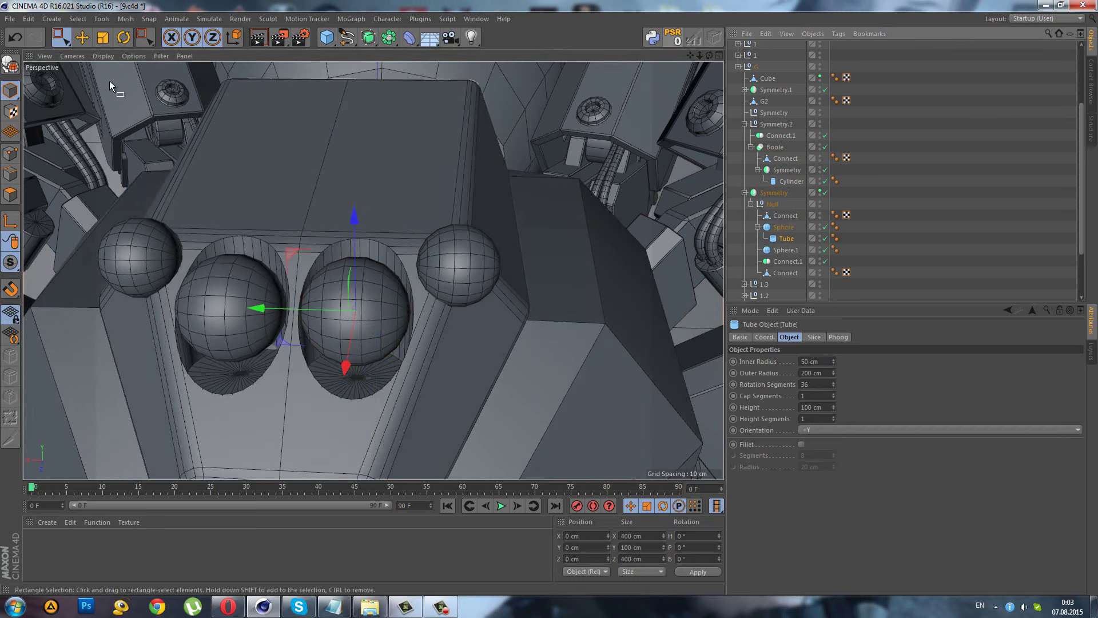
{"action": "left_click", "coordinate": [102, 38]}
{"action": "mouse_move", "coordinate": [302, 157]}
{"action": "left_mouse_down"}
{"action": "mouse_move", "coordinate": [144, 197]}
{"action": "mouse_move", "coordinate": [550, 294]}
{"action": "left_mouse_up"}
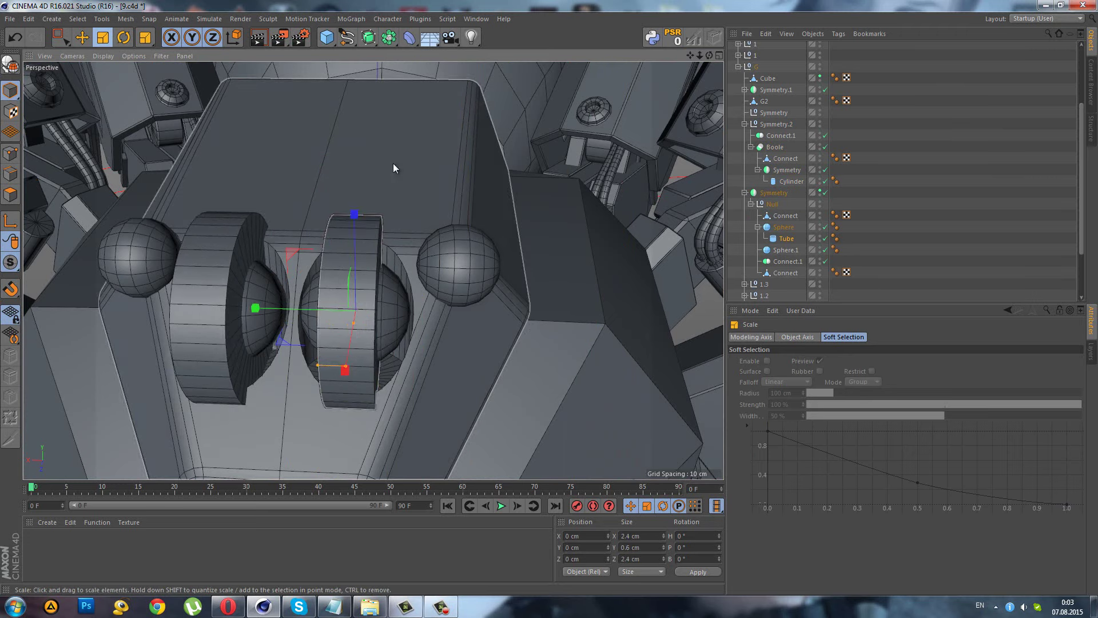
{"action": "left_click", "coordinate": [788, 239]}
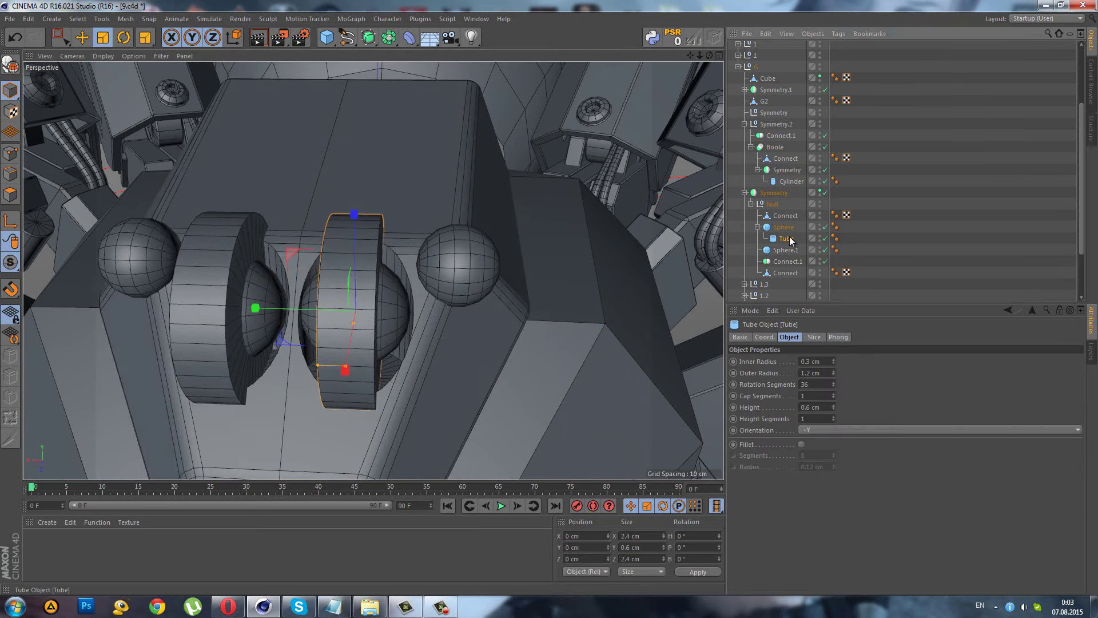
{"action": "left_click", "coordinate": [827, 429]}
- Shorten the tube, lower it to -0.224 cm Z, and widen it to 1.507 cm
{"action": "scroll", "coordinate": [372, 341], "scroll_direction": "up", "scroll_amount": 3}
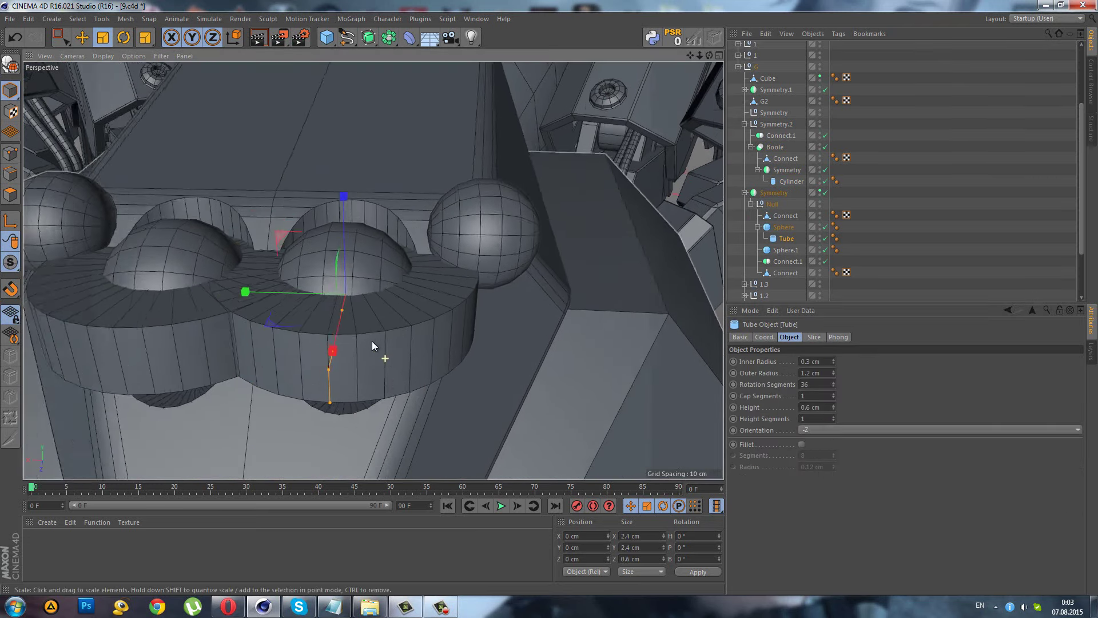
{"action": "scroll", "coordinate": [372, 341], "scroll_direction": "up", "scroll_amount": 2}
{"action": "key", "text": "0"}
{"action": "mouse_move", "coordinate": [227, 208]}
{"action": "left_mouse_down", "text": "alt"}
{"action": "mouse_move", "coordinate": [247, 298]}
{"action": "mouse_move", "coordinate": [315, 387]}
{"action": "mouse_move", "coordinate": [327, 342]}
{"action": "left_mouse_up", "text": "alt"}
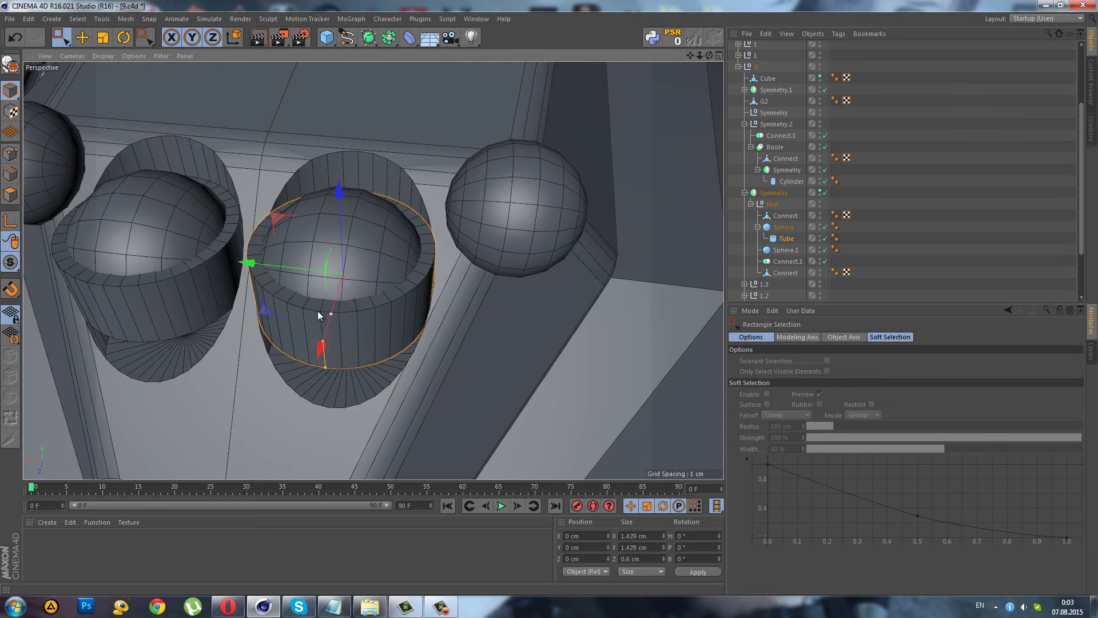
{"action": "left_click_drag", "start_coordinate": [318, 314], "coordinate": [316, 328]}
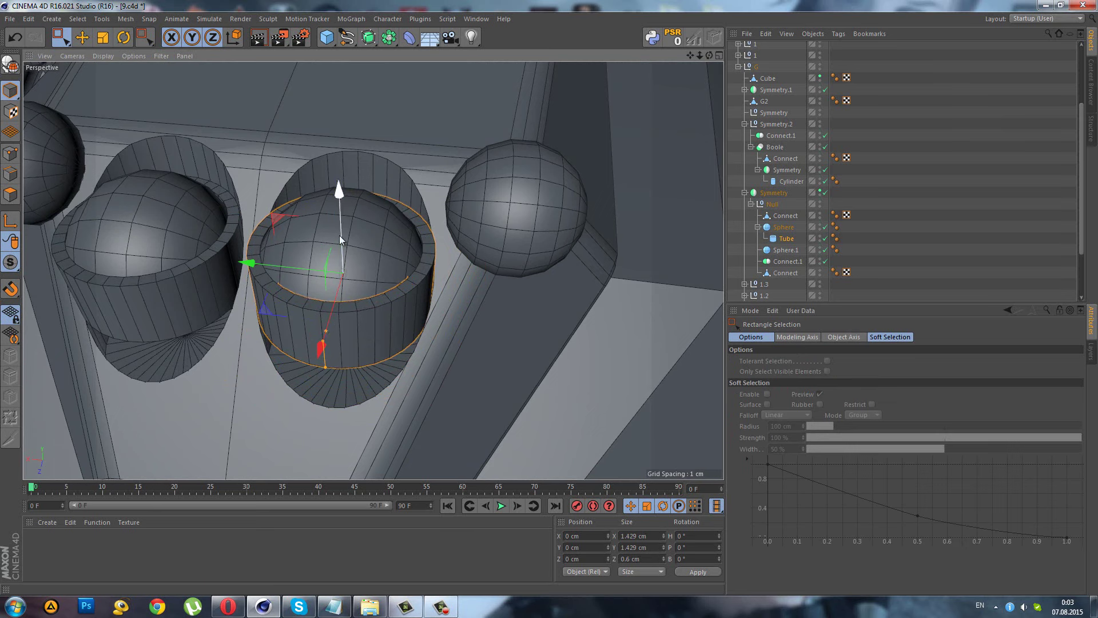
{"action": "left_click_drag", "start_coordinate": [340, 239], "coordinate": [341, 256]}
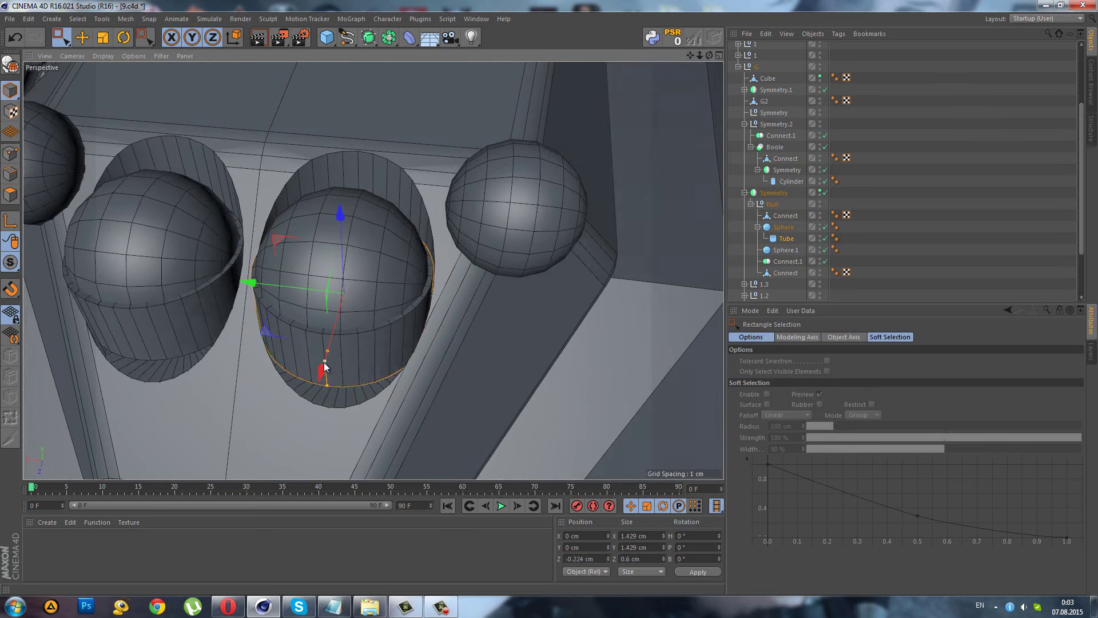
{"action": "left_click_drag", "start_coordinate": [325, 365], "coordinate": [327, 362]}
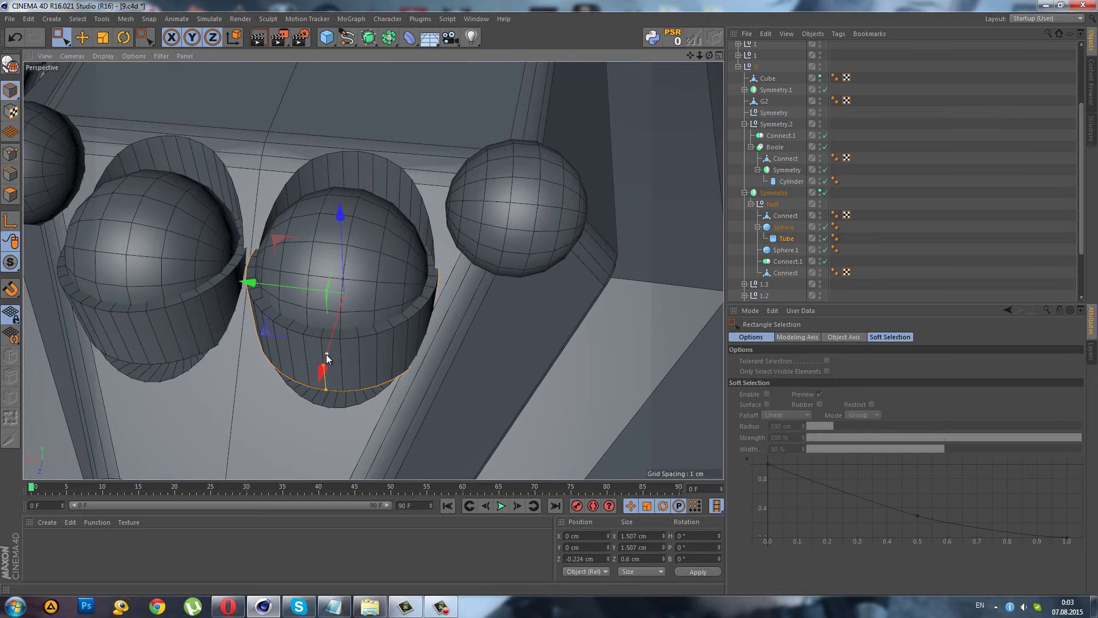
{"action": "left_click_drag", "start_coordinate": [340, 321], "coordinate": [350, 318], "text": "alt"}
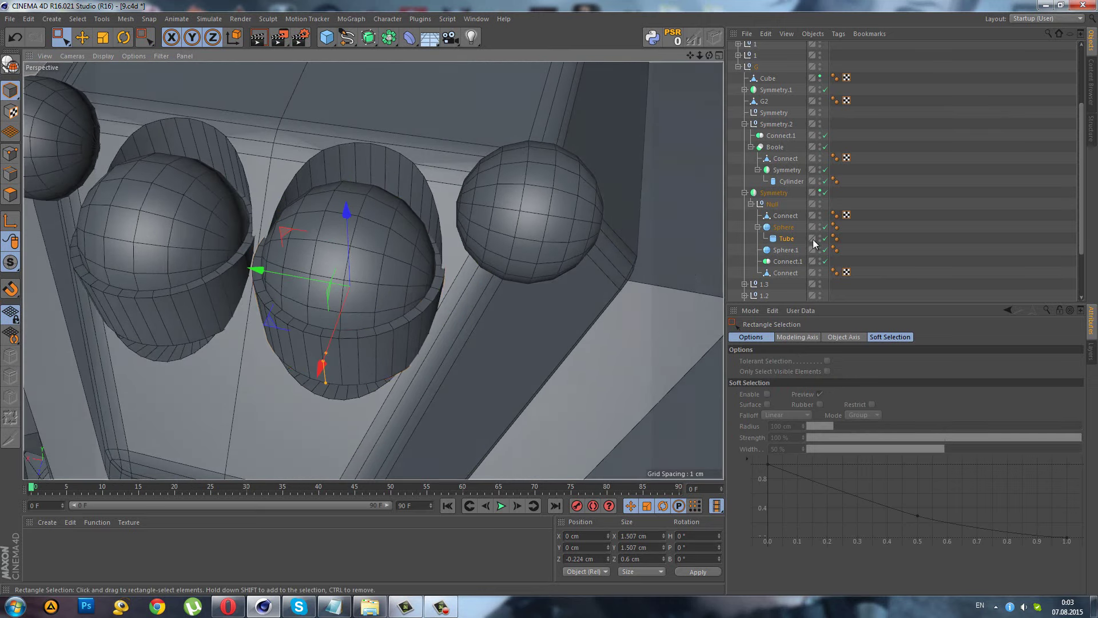
- Enable the tube's Fillet with a 0.016 cm radius and set its Phong angle to 35°
{"action": "left_click", "coordinate": [787, 238]}
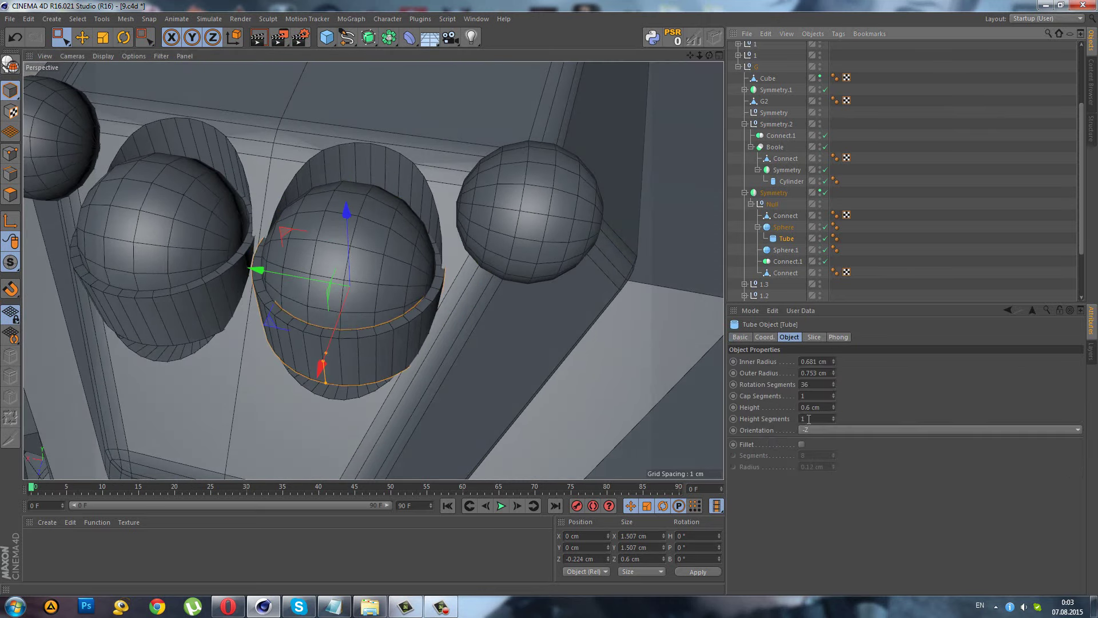
{"action": "left_click", "coordinate": [801, 444]}
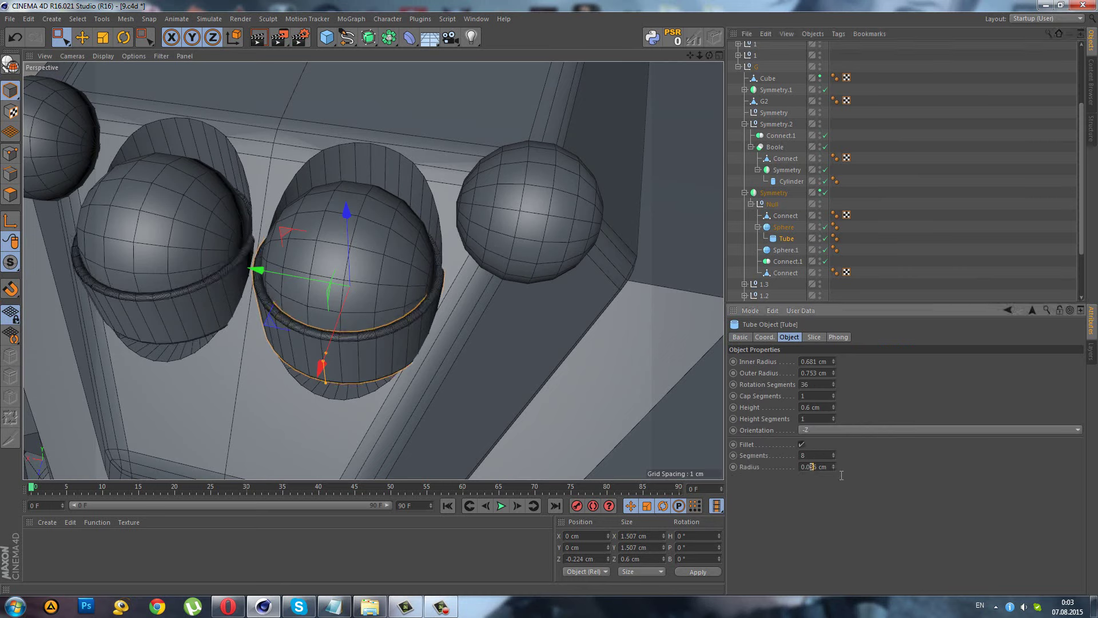
{"action": "left_click", "coordinate": [880, 386]}
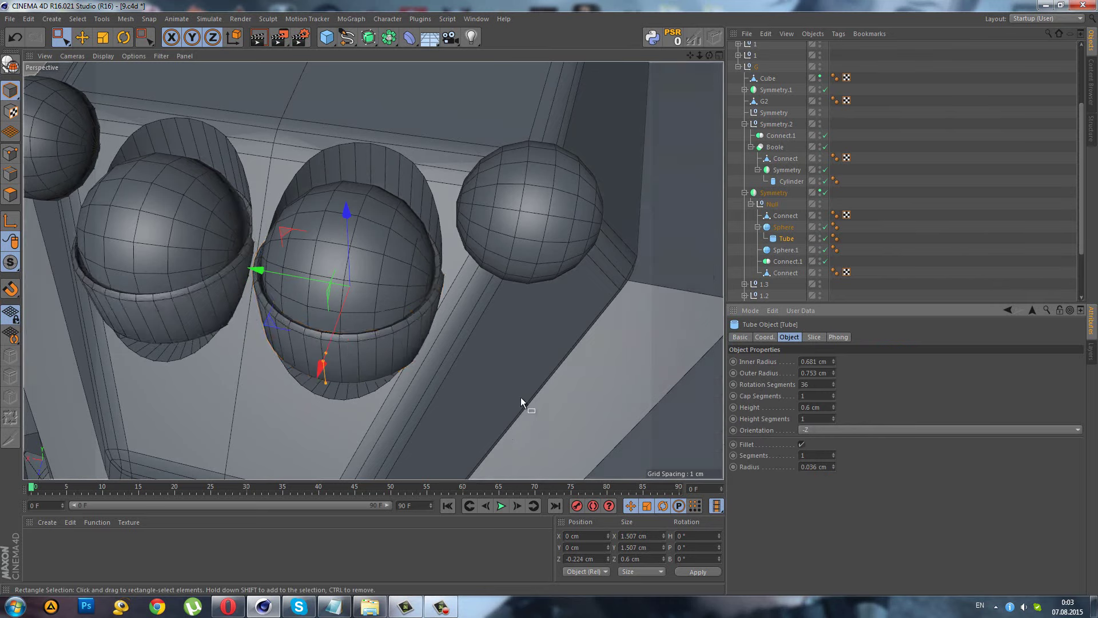
{"action": "scroll", "coordinate": [397, 332], "scroll_direction": "up", "scroll_amount": 3}
{"action": "scroll", "coordinate": [396, 331], "scroll_direction": "up", "scroll_amount": 3}
{"action": "left_click_drag", "start_coordinate": [812, 467], "coordinate": [813, 467]}
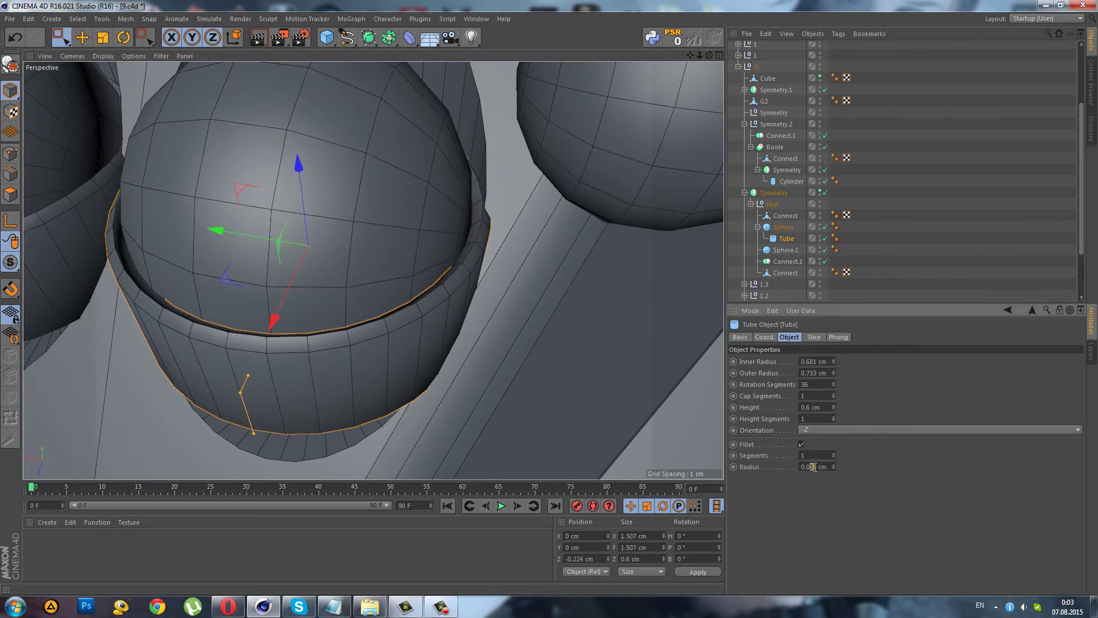
{"action": "key", "text": "Return"}
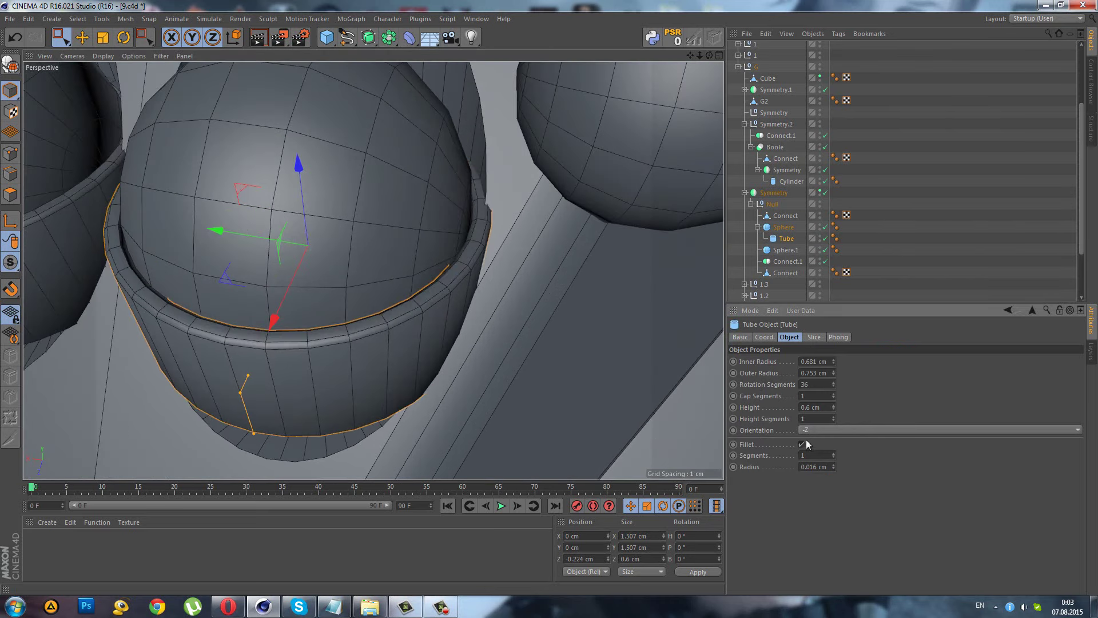
{"action": "left_click", "coordinate": [839, 337]}
{"action": "left_click", "coordinate": [804, 392]}
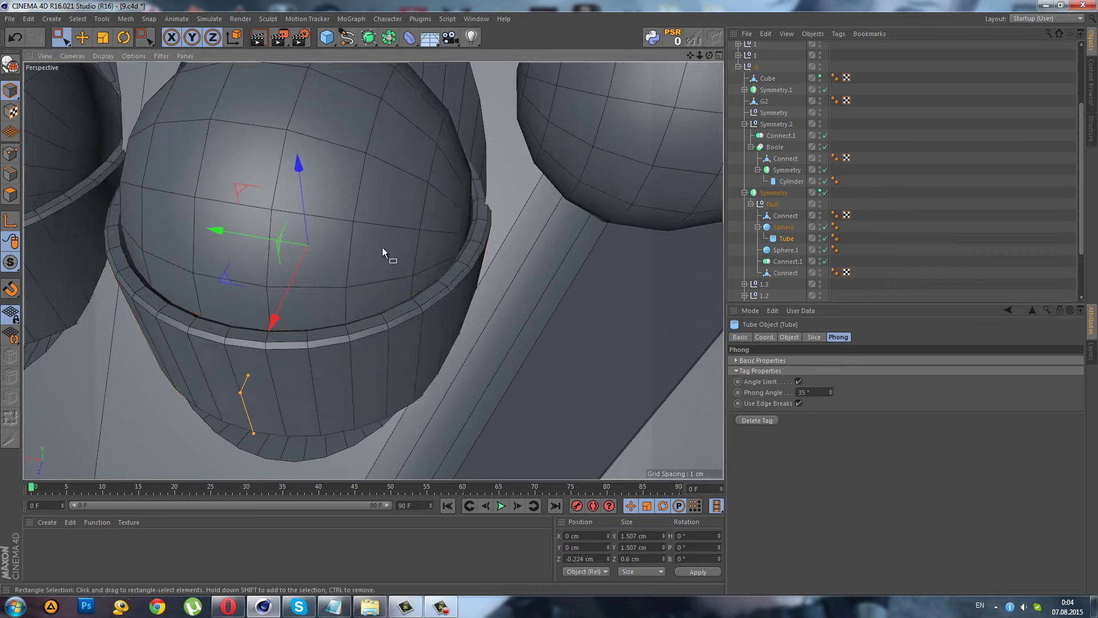
- Shrink the sphere slightly inside the collar and narrow the tube to about 1.466 cm
{"action": "scroll", "coordinate": [382, 247], "scroll_direction": "down", "scroll_amount": 5}
{"action": "left_click_drag", "start_coordinate": [364, 255], "coordinate": [372, 270], "text": "alt"}
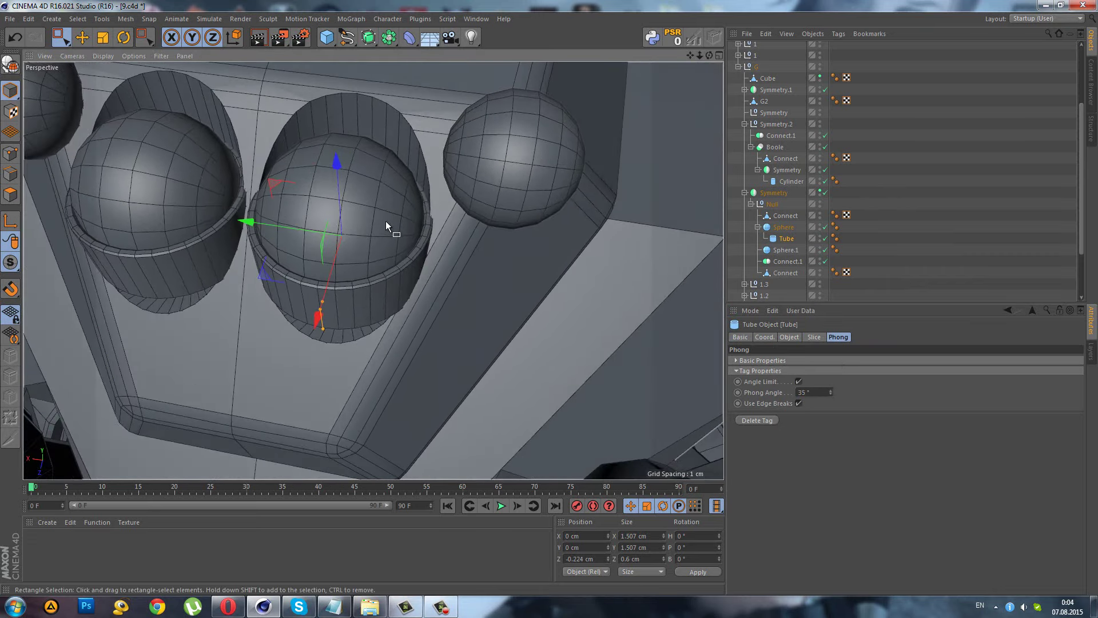
{"action": "left_click", "coordinate": [777, 230]}
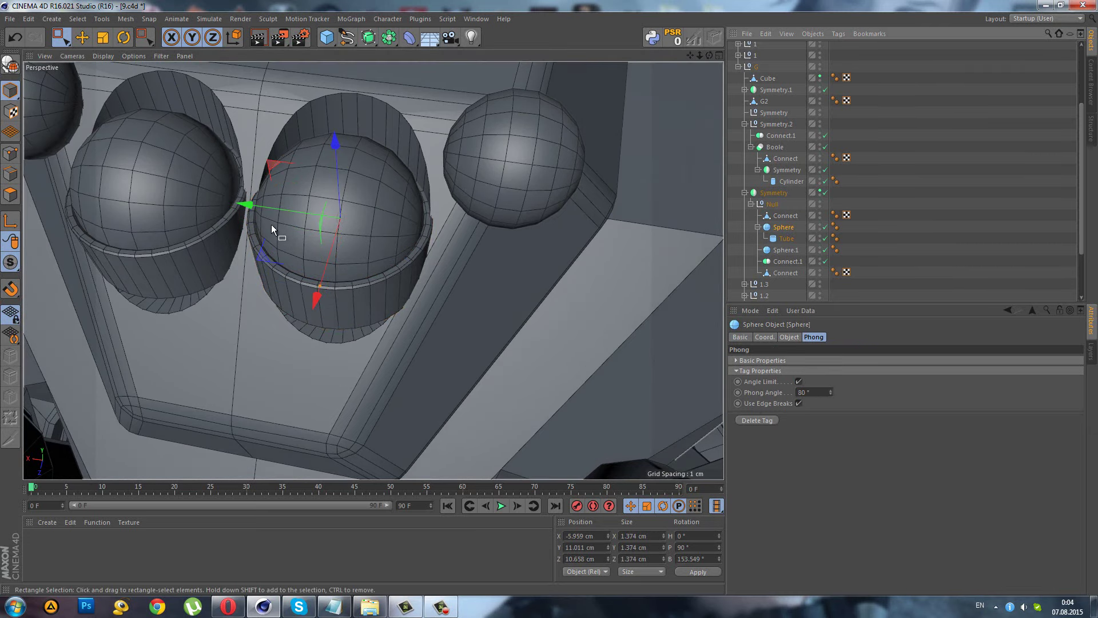
{"action": "scroll", "coordinate": [298, 245], "scroll_direction": "up", "scroll_amount": 2}
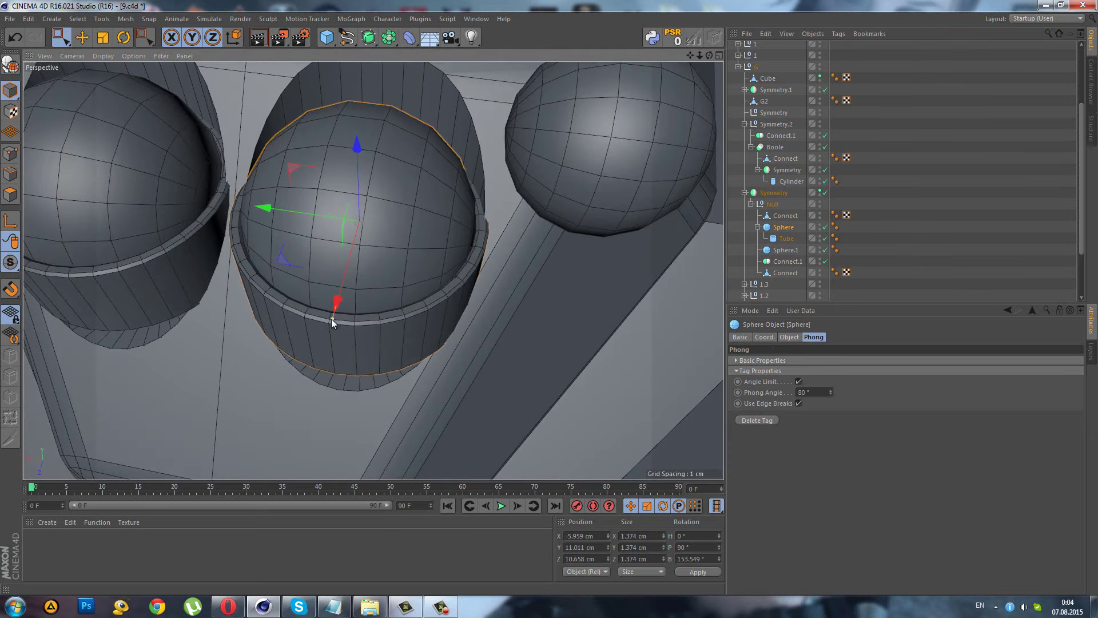
{"action": "left_click_drag", "start_coordinate": [331, 318], "coordinate": [341, 317]}
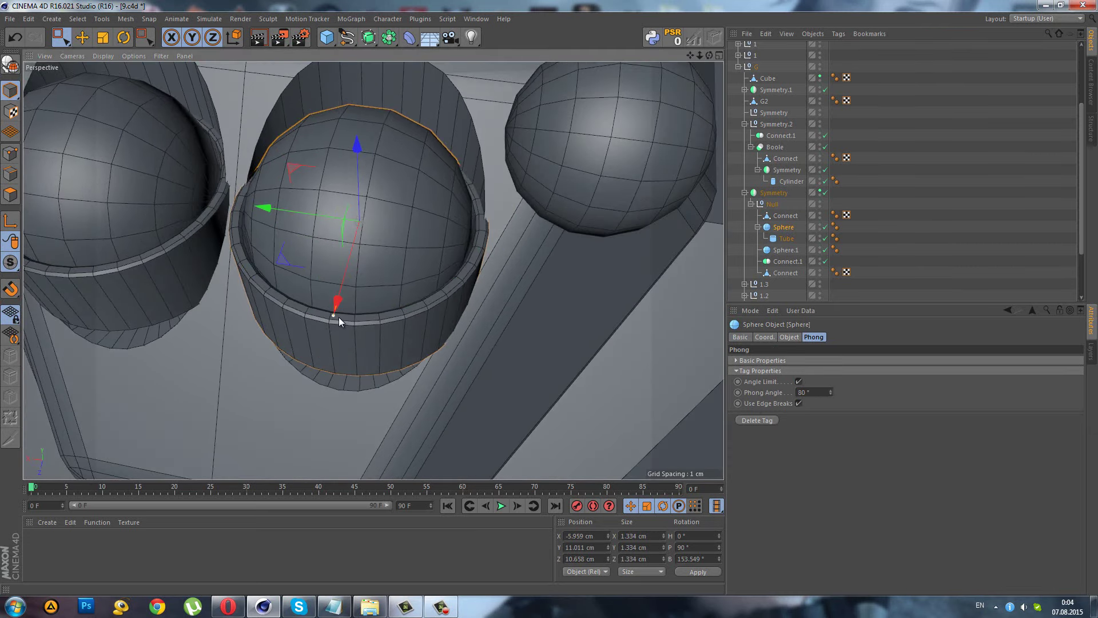
{"action": "left_click", "coordinate": [785, 238]}
{"action": "mouse_move", "coordinate": [338, 340]}
{"action": "left_mouse_down"}
{"action": "mouse_move", "coordinate": [349, 294]}
{"action": "mouse_move", "coordinate": [350, 334]}
{"action": "mouse_move", "coordinate": [332, 352]}
{"action": "mouse_move", "coordinate": [294, 328]}
{"action": "mouse_move", "coordinate": [368, 281]}
{"action": "mouse_move", "coordinate": [335, 297]}
{"action": "left_mouse_up"}
- Resize the socket-cutting Cylinder to 1.481 cm across and zoom out over the head panel
{"action": "left_click", "coordinate": [781, 173]}
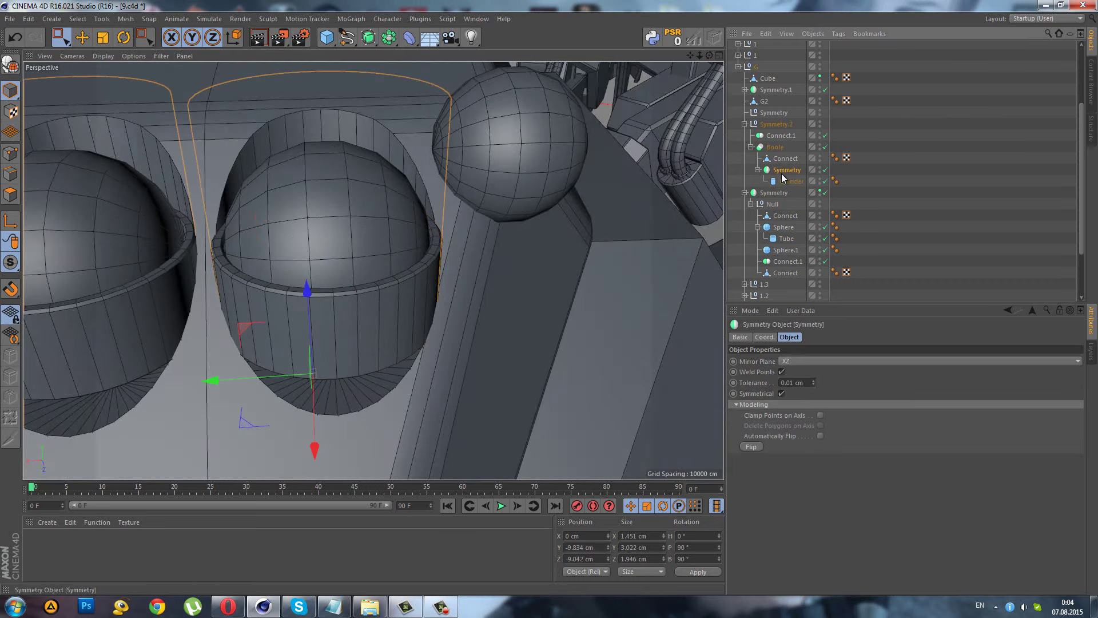
{"action": "left_click", "coordinate": [781, 177]}
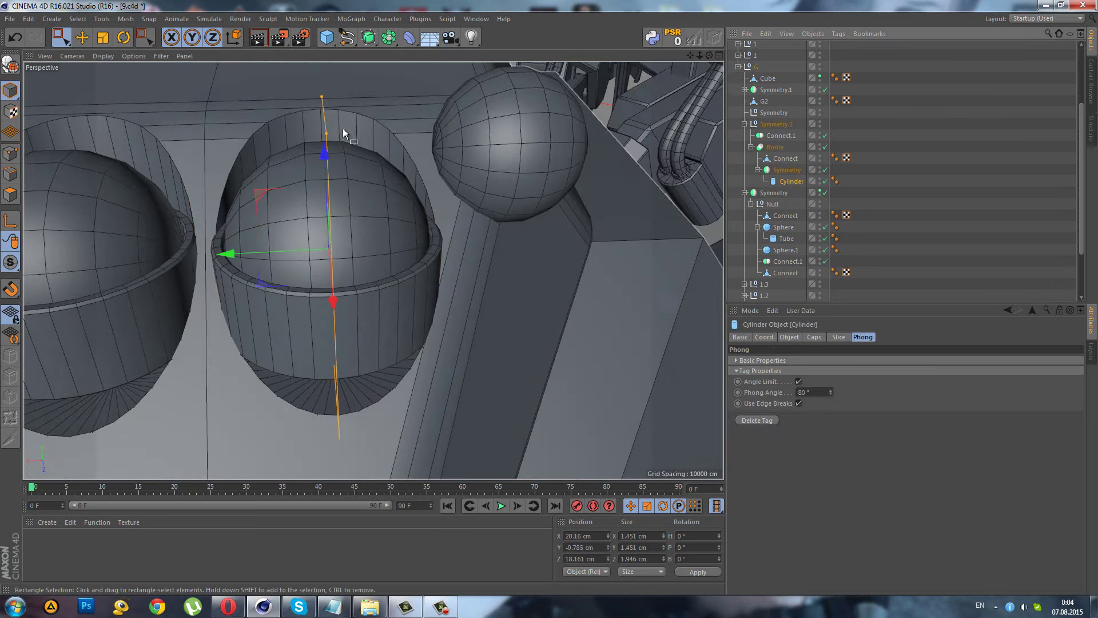
{"action": "left_click_drag", "start_coordinate": [325, 129], "coordinate": [311, 144]}
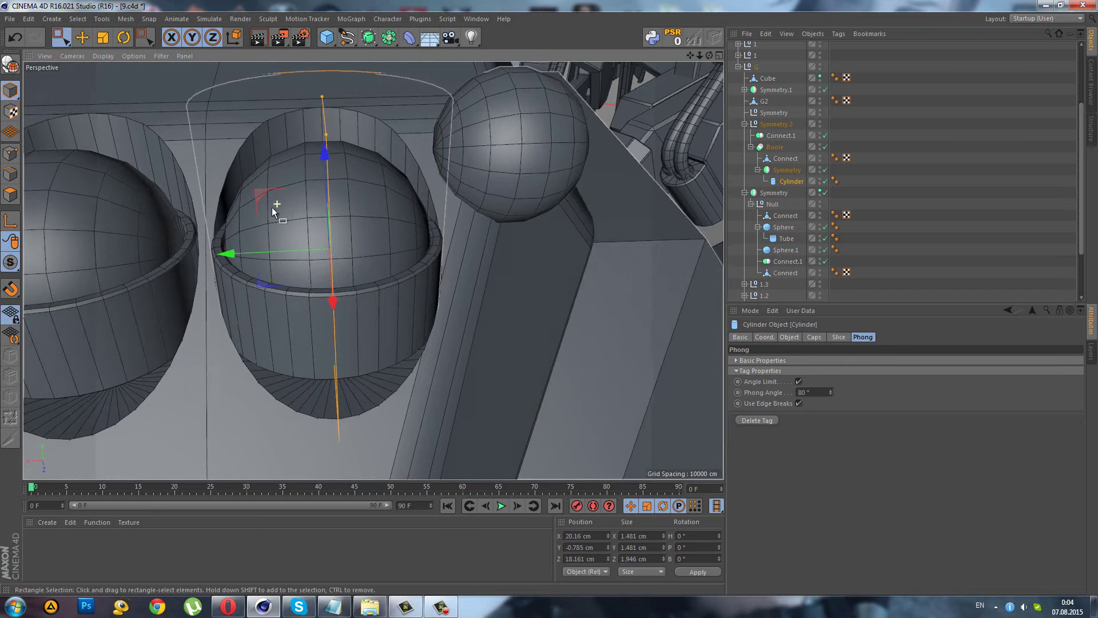
{"action": "left_click_drag", "start_coordinate": [273, 207], "coordinate": [255, 227], "text": "alt"}
{"action": "left_click", "coordinate": [928, 258]}
{"action": "scroll", "coordinate": [397, 301], "scroll_direction": "down", "scroll_amount": 5}
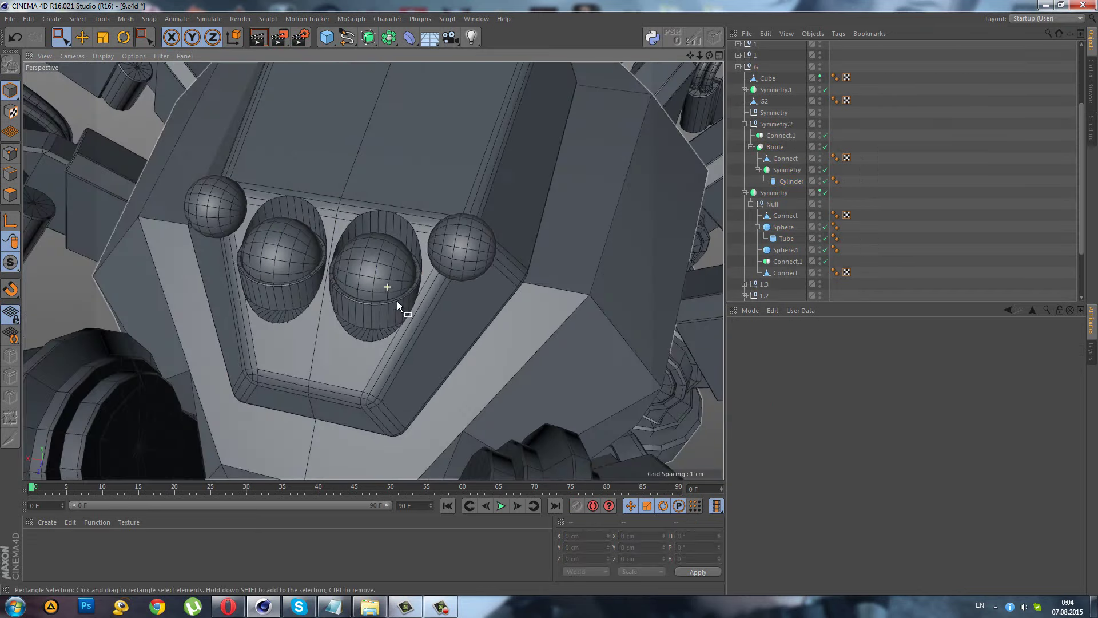
{"action": "mouse_move", "coordinate": [397, 301]}
{"action": "left_mouse_down", "text": "alt"}
{"action": "mouse_move", "coordinate": [395, 283]}
{"action": "mouse_move", "coordinate": [285, 239]}
{"action": "mouse_move", "coordinate": [324, 229]}
{"action": "left_mouse_up", "text": "alt"}
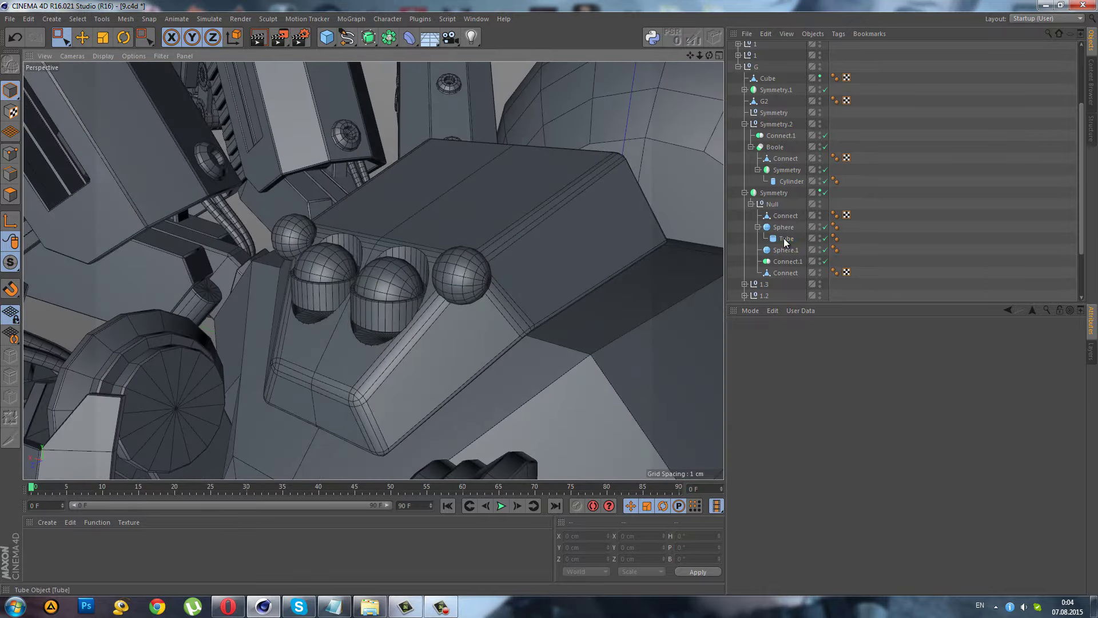
- Stretch the Tube collar to 1.11 cm tall and lower it to Z −0.536 cm
{"action": "left_click", "coordinate": [785, 239]}
{"action": "scroll", "coordinate": [390, 314], "scroll_direction": "up", "scroll_amount": 3}
{"action": "scroll", "coordinate": [390, 315], "scroll_direction": "up", "scroll_amount": 3}
{"action": "scroll", "coordinate": [390, 281], "scroll_direction": "up", "scroll_amount": 2}
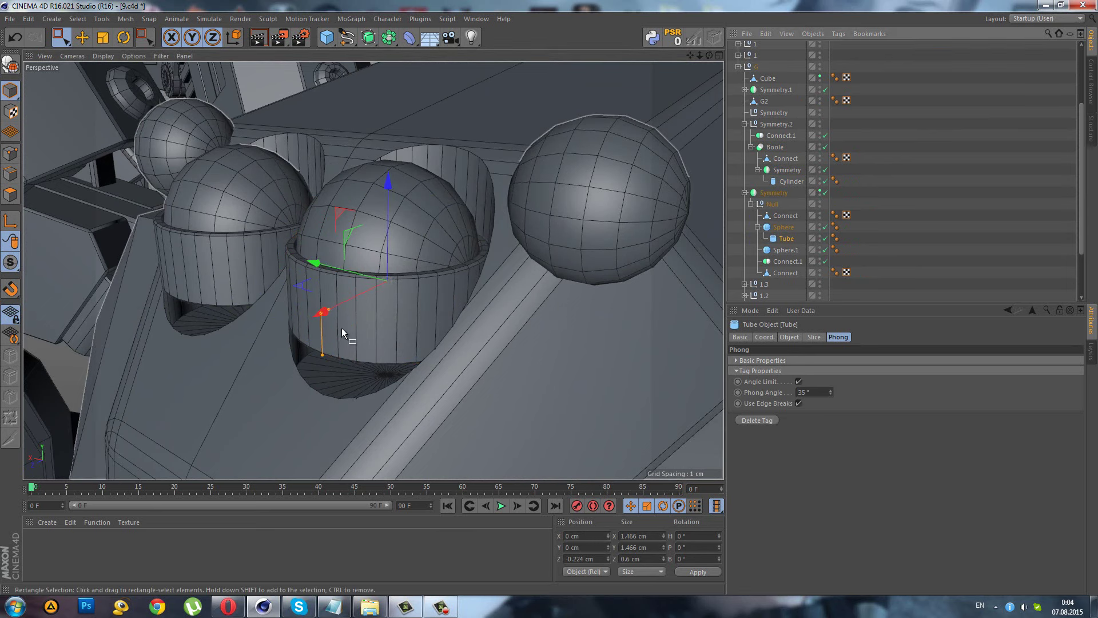
{"action": "left_click_drag", "start_coordinate": [326, 361], "coordinate": [337, 390]}
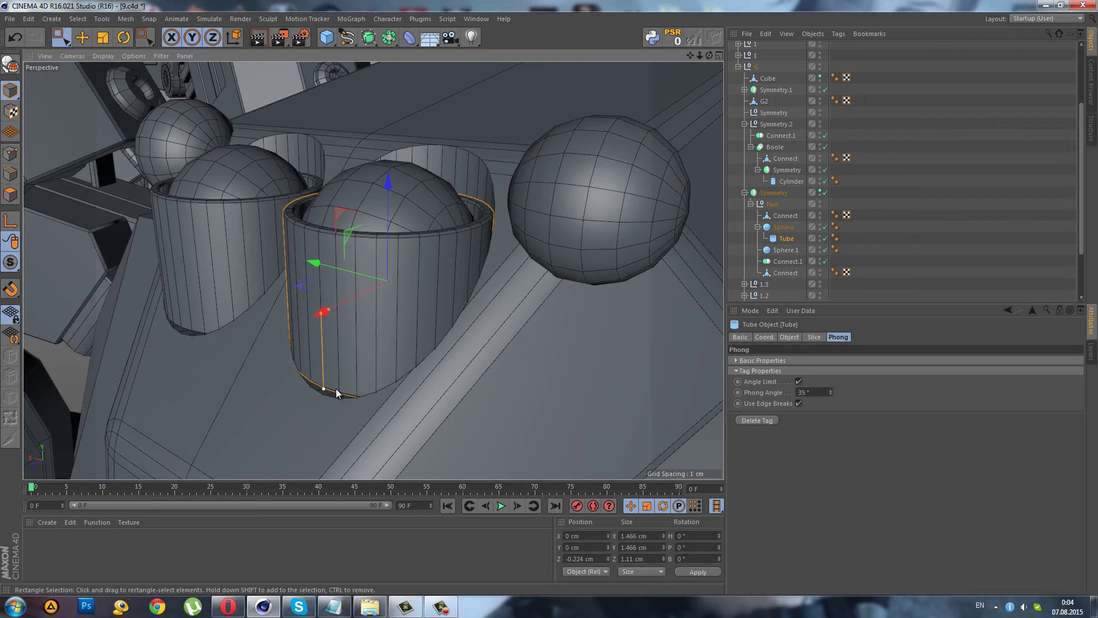
{"action": "mouse_move", "coordinate": [389, 249]}
{"action": "left_mouse_down"}
{"action": "mouse_move", "coordinate": [389, 286]}
{"action": "mouse_move", "coordinate": [386, 273]}
{"action": "mouse_move", "coordinate": [434, 337]}
{"action": "mouse_move", "coordinate": [402, 290]}
{"action": "left_mouse_up"}
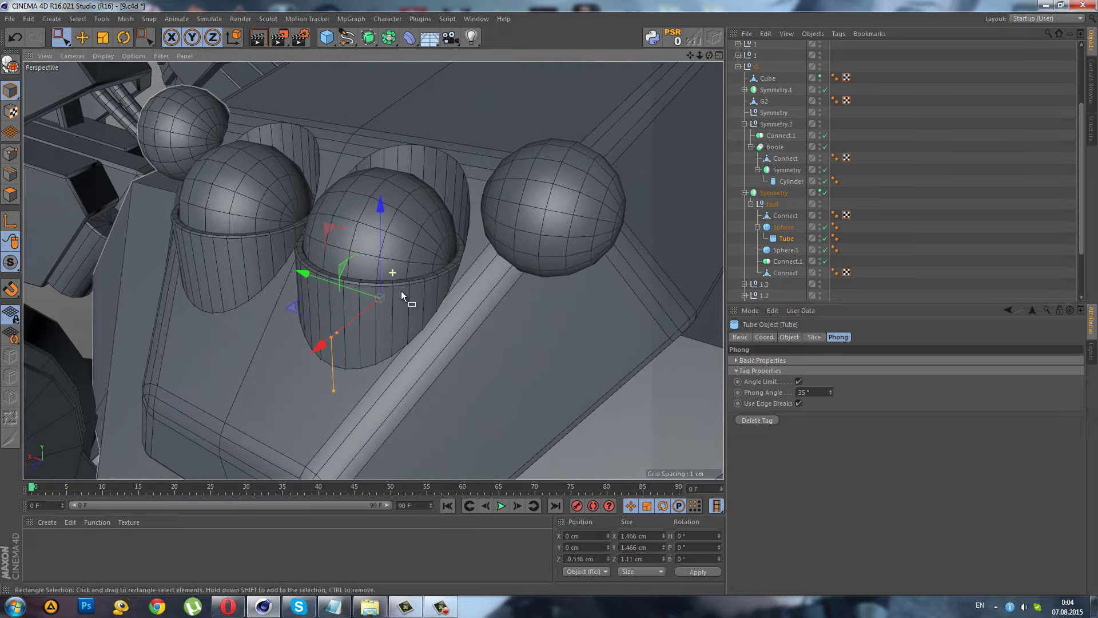
{"action": "scroll", "coordinate": [402, 290], "scroll_direction": "down", "scroll_amount": 5}
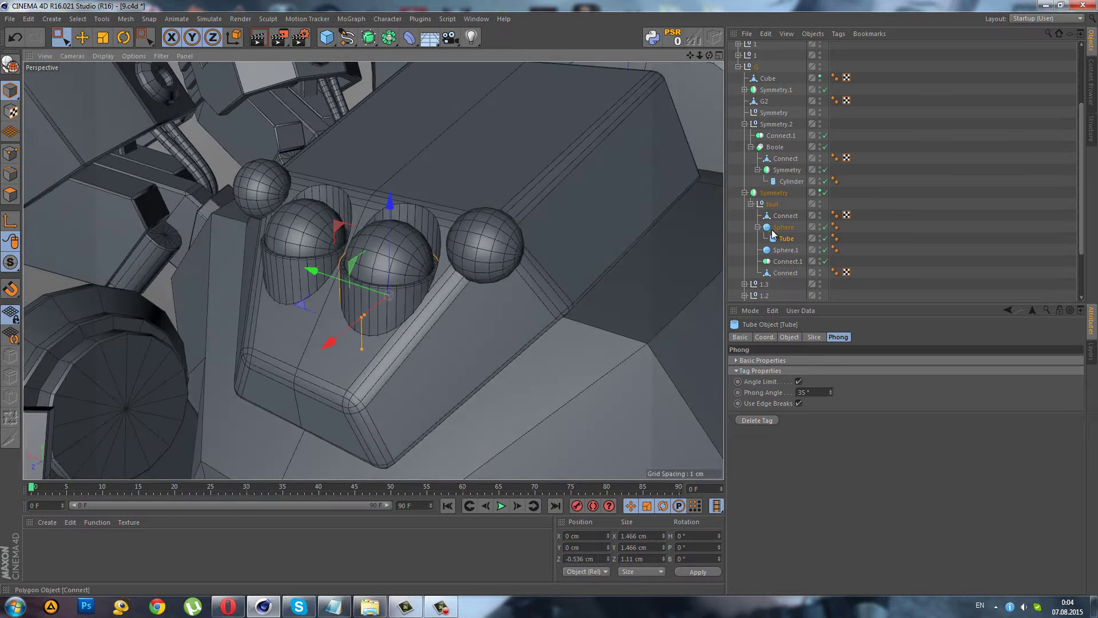
- Duplicate the cutting Cylinder under the original, reset its PSR, and narrow it to about 1.108 cm
{"action": "left_click", "coordinate": [781, 183]}
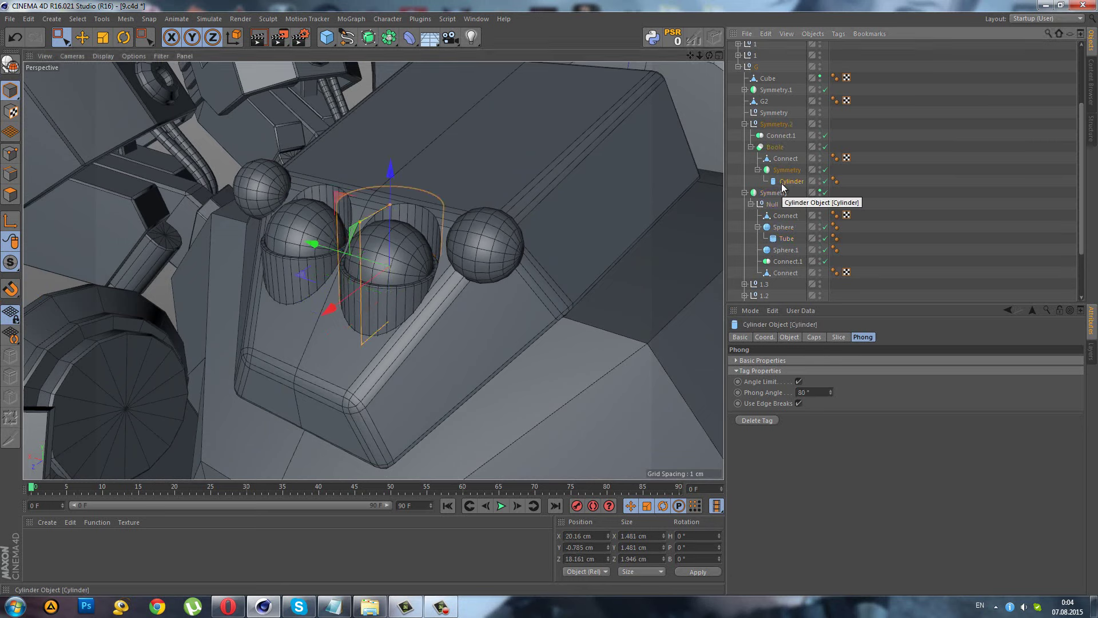
{"action": "left_click_drag", "start_coordinate": [781, 255], "coordinate": [781, 182], "text": "ctrl"}
{"action": "left_click", "coordinate": [676, 41]}
{"action": "scroll", "coordinate": [515, 252], "scroll_direction": "up", "scroll_amount": 3}
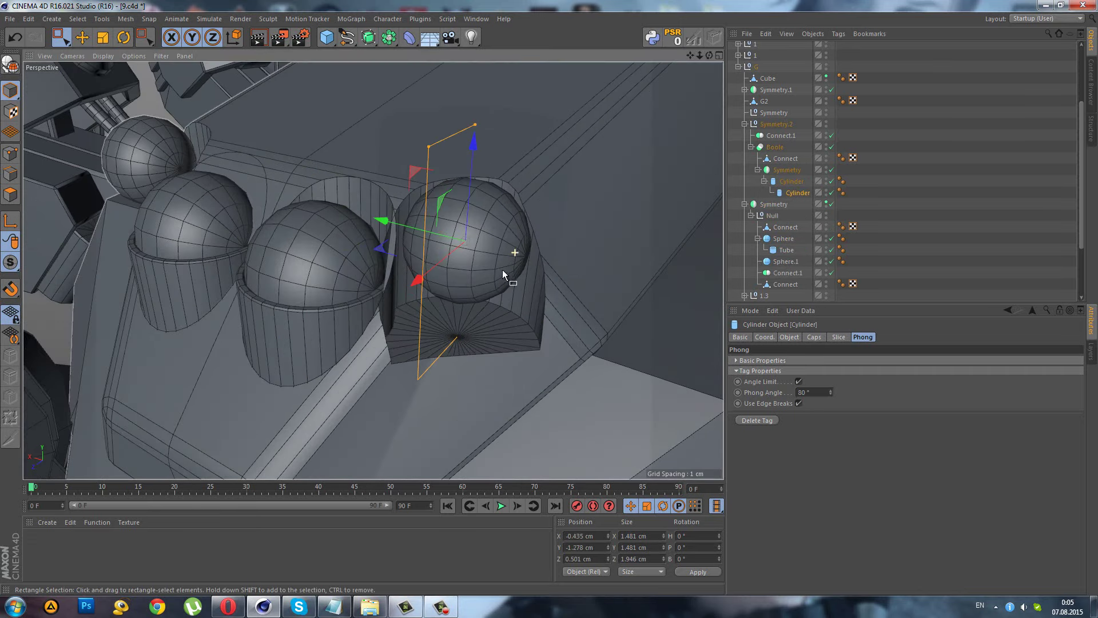
{"action": "left_click_drag", "start_coordinate": [430, 149], "coordinate": [444, 143]}
{"action": "mouse_move", "coordinate": [429, 231]}
{"action": "left_mouse_down", "text": "alt"}
{"action": "mouse_move", "coordinate": [430, 366]}
{"action": "mouse_move", "coordinate": [375, 225]}
{"action": "left_mouse_up", "text": "alt"}
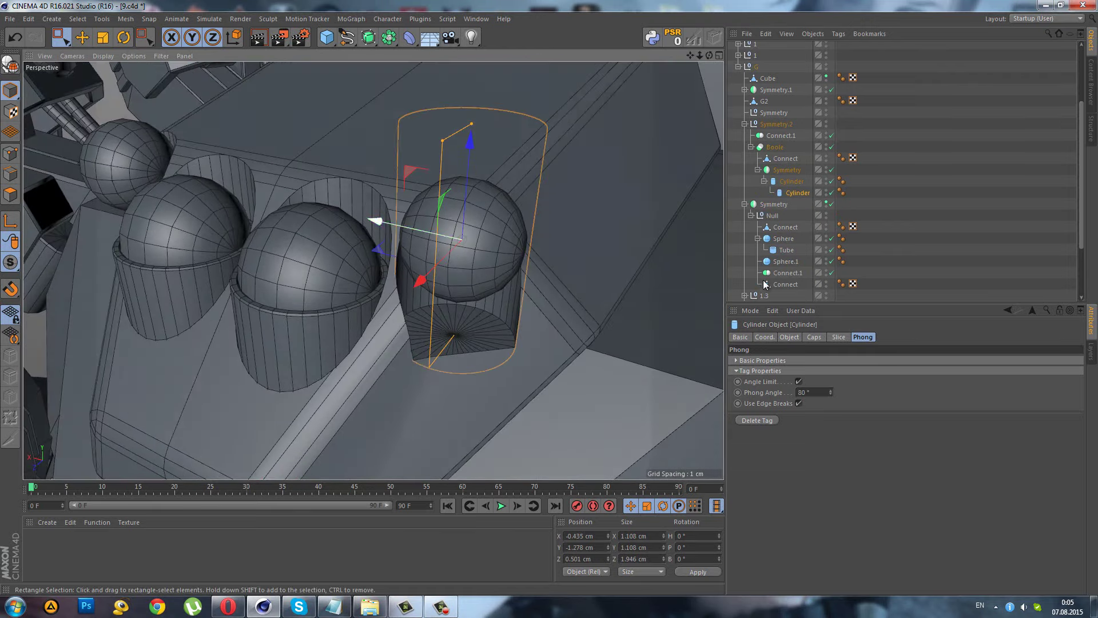
- Select Sphere.1 together with its socket-cutting Cylinder while orbiting the head panel
{"action": "left_click", "coordinate": [851, 224]}
{"action": "scroll", "coordinate": [543, 256], "scroll_direction": "down", "scroll_amount": 3}
{"action": "mouse_move", "coordinate": [544, 255]}
{"action": "left_mouse_down", "text": "alt"}
{"action": "mouse_move", "coordinate": [502, 242]}
{"action": "mouse_move", "coordinate": [518, 207]}
{"action": "mouse_move", "coordinate": [485, 234]}
{"action": "mouse_move", "coordinate": [498, 242]}
{"action": "left_mouse_up", "text": "alt"}
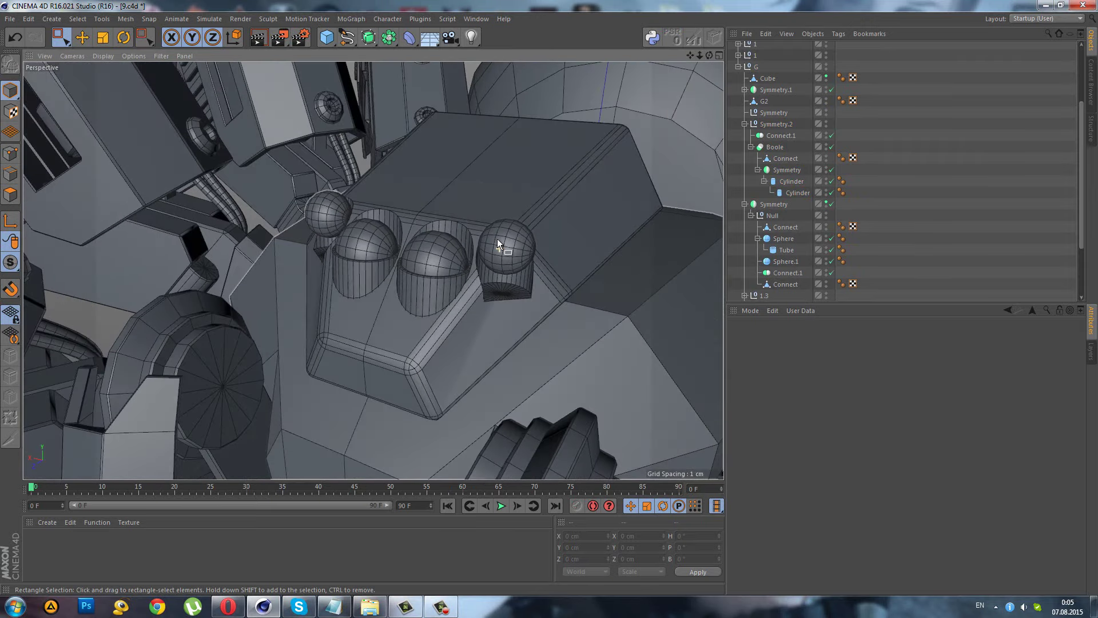
{"action": "left_click", "coordinate": [528, 249]}
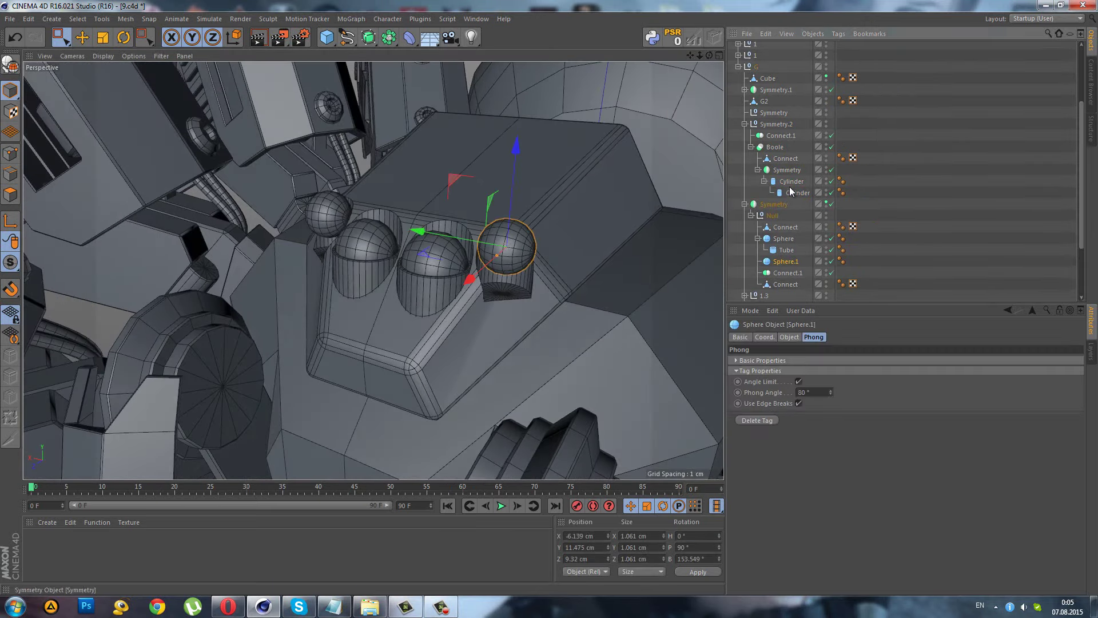
{"action": "left_click", "coordinate": [792, 193], "text": "ctrl"}
{"action": "mouse_move", "coordinate": [456, 251]}
{"action": "left_mouse_down", "text": "alt"}
{"action": "mouse_move", "coordinate": [452, 239]}
{"action": "mouse_move", "coordinate": [413, 308]}
{"action": "mouse_move", "coordinate": [456, 229]}
{"action": "mouse_move", "coordinate": [441, 236]}
{"action": "mouse_move", "coordinate": [533, 210]}
{"action": "mouse_move", "coordinate": [566, 178]}
{"action": "mouse_move", "coordinate": [526, 177]}
{"action": "mouse_move", "coordinate": [523, 187]}
{"action": "mouse_move", "coordinate": [726, 262]}
{"action": "left_mouse_up", "text": "alt"}
- Snap the Tube collar onto Sphere.1, lower it to −0.461 cm, and narrow it to 1.223 cm
{"action": "left_click", "coordinate": [786, 250]}
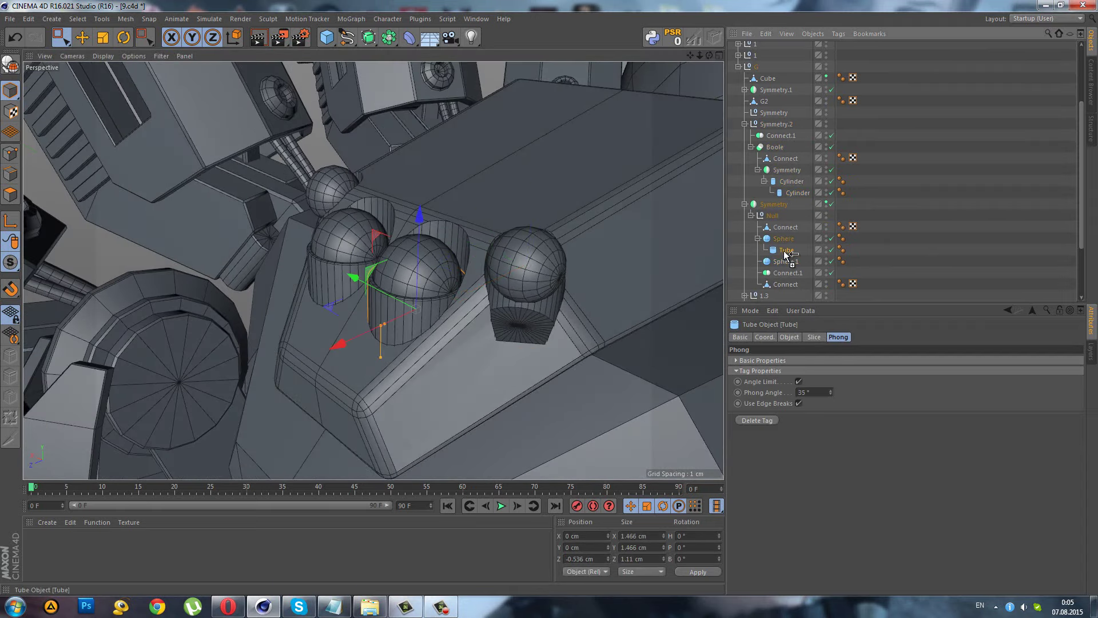
{"action": "left_click", "coordinate": [672, 37]}
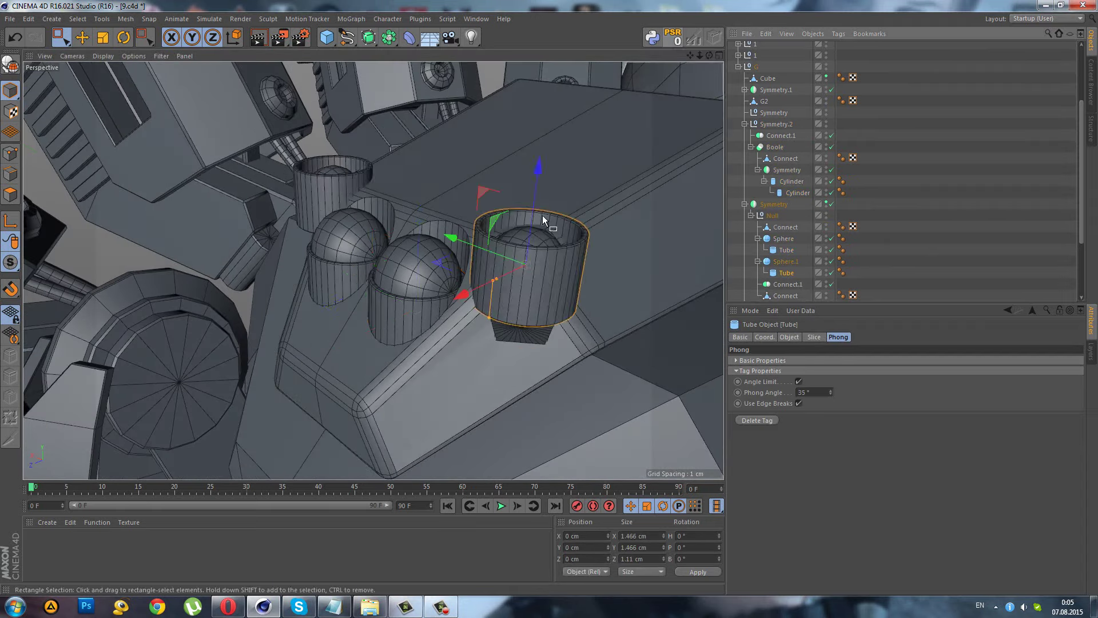
{"action": "scroll", "coordinate": [523, 290], "scroll_direction": "up", "scroll_amount": 5}
{"action": "scroll", "coordinate": [490, 284], "scroll_direction": "up", "scroll_amount": 3}
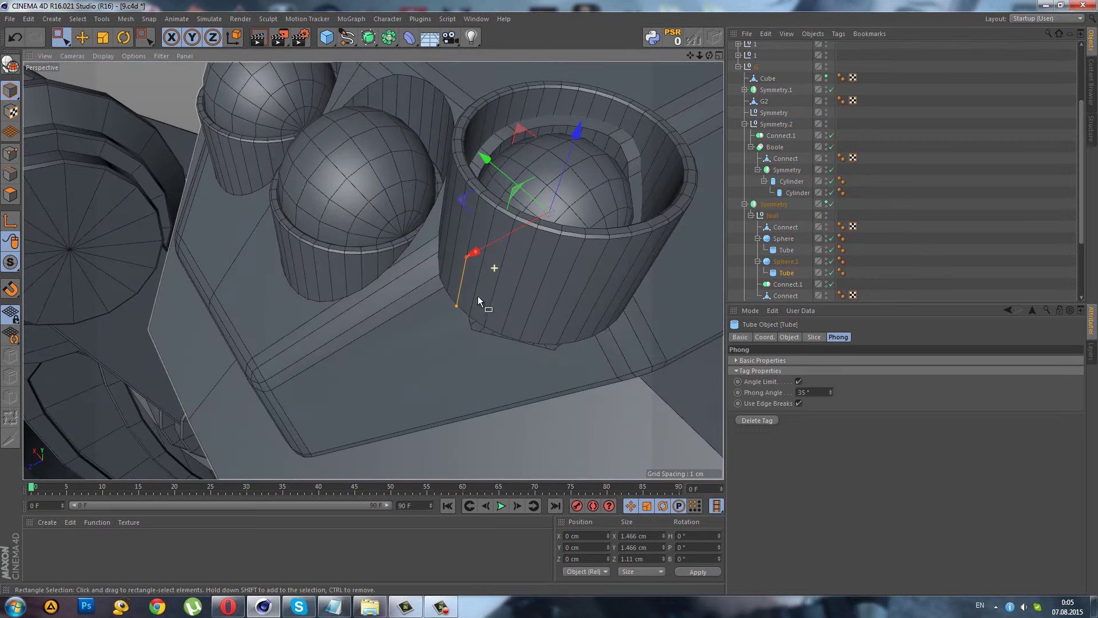
{"action": "left_click_drag", "start_coordinate": [559, 181], "coordinate": [560, 231]}
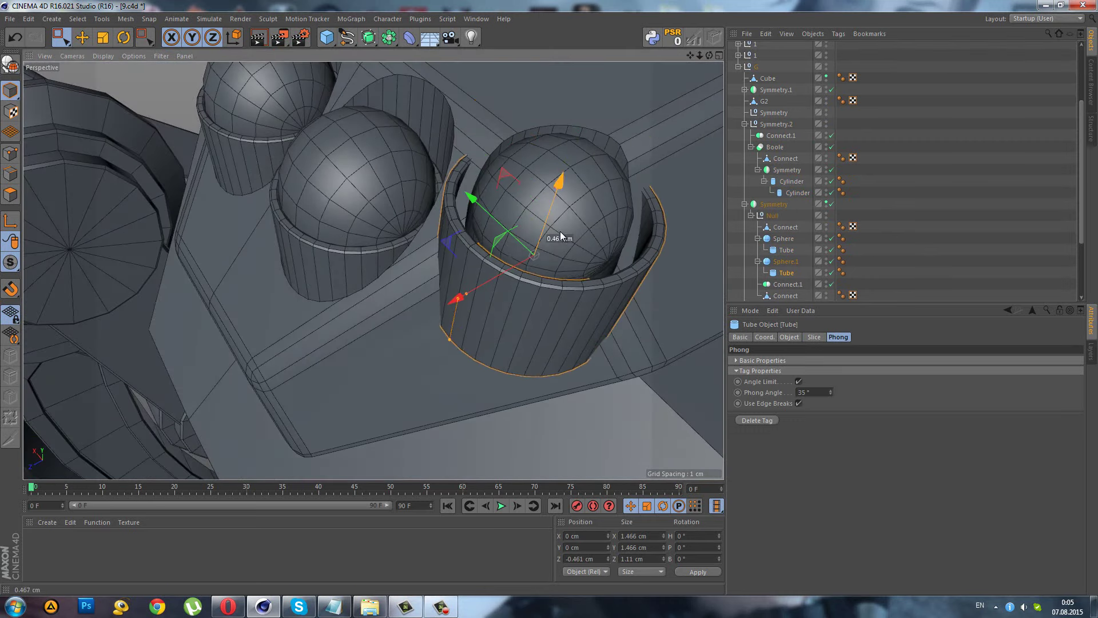
{"action": "scroll", "coordinate": [470, 292], "scroll_direction": "up", "scroll_amount": 1}
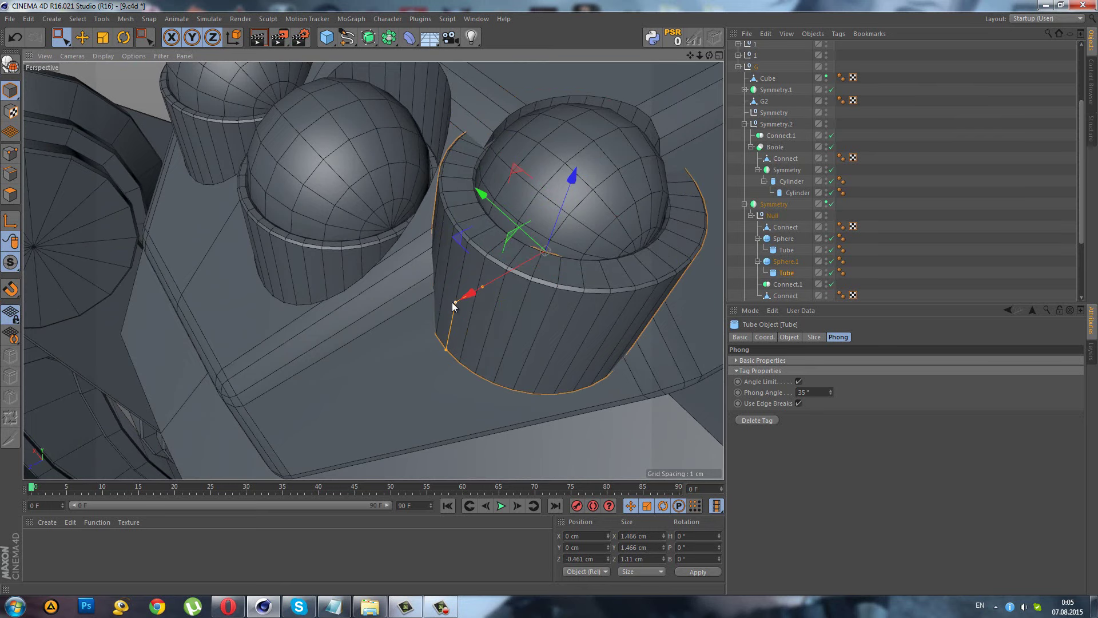
{"action": "left_click_drag", "start_coordinate": [453, 301], "coordinate": [470, 294]}
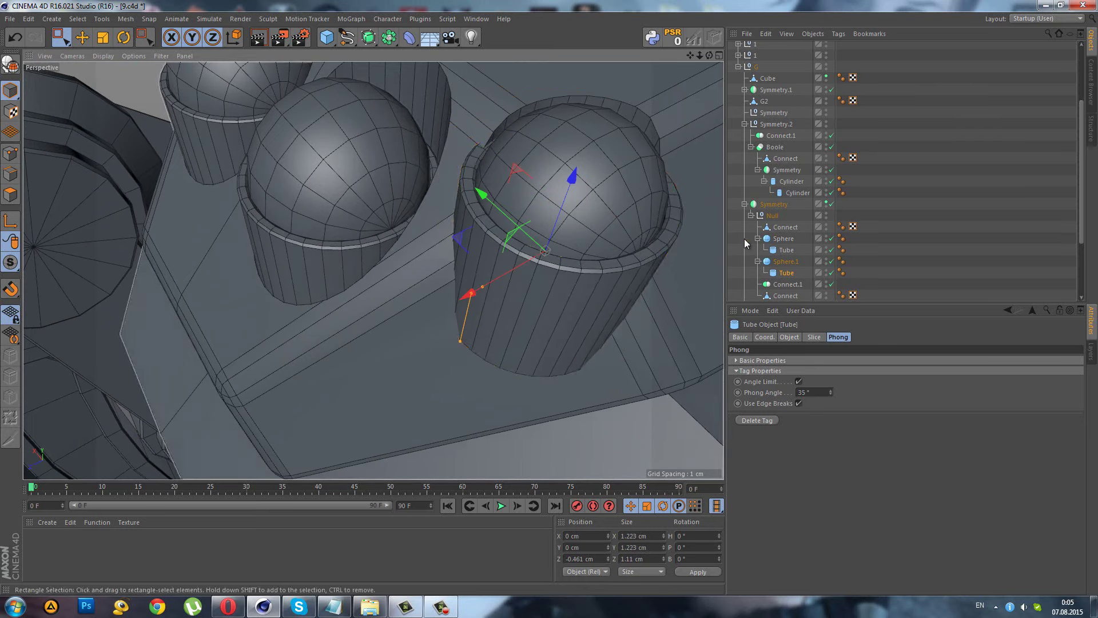
- Widen the inner socket-cutting Cylinder to 1.257 cm to fit the collar
{"action": "left_click", "coordinate": [786, 192]}
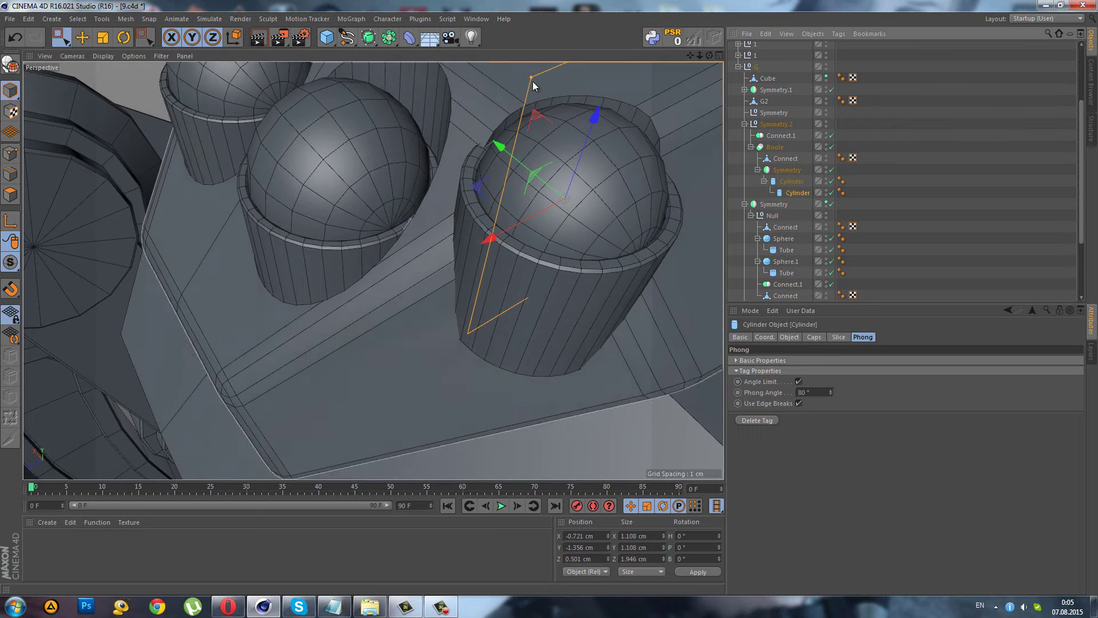
{"action": "left_click_drag", "start_coordinate": [531, 83], "coordinate": [518, 87]}
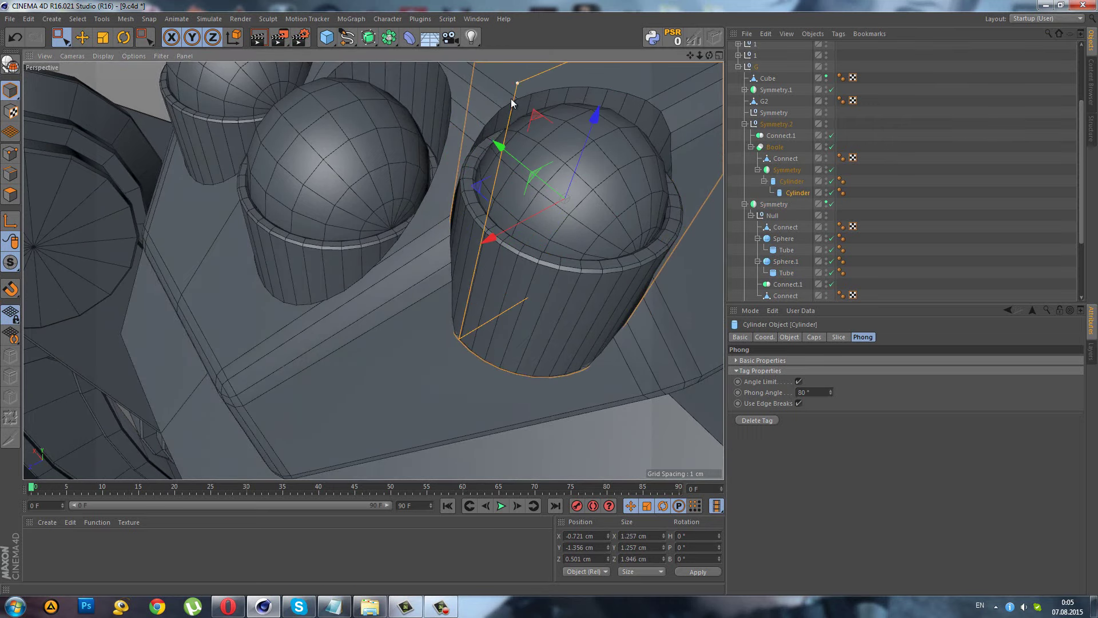
{"action": "scroll", "coordinate": [509, 189], "scroll_direction": "down", "scroll_amount": 3}
{"action": "scroll", "coordinate": [507, 282], "scroll_direction": "down", "scroll_amount": 3}
{"action": "left_click", "coordinate": [506, 309]}
{"action": "scroll", "coordinate": [505, 326], "scroll_direction": "down", "scroll_amount": 3}
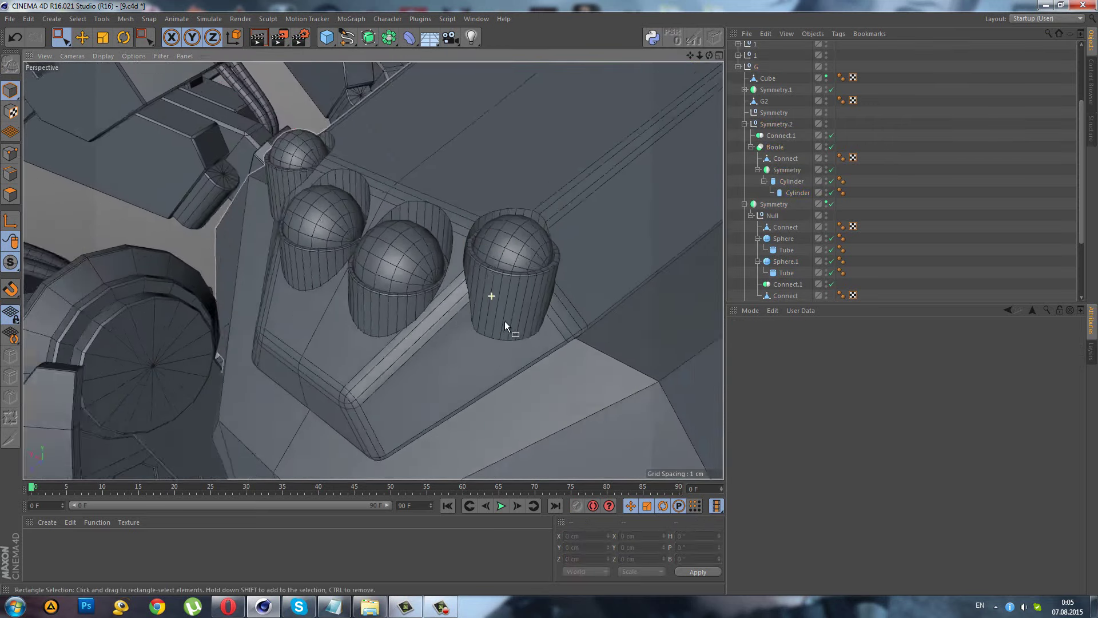
{"action": "mouse_move", "coordinate": [504, 320]}
{"action": "left_mouse_down", "text": "alt"}
{"action": "mouse_move", "coordinate": [428, 311]}
{"action": "mouse_move", "coordinate": [413, 247]}
{"action": "mouse_move", "coordinate": [509, 297]}
{"action": "mouse_move", "coordinate": [358, 265]}
{"action": "mouse_move", "coordinate": [588, 314]}
{"action": "mouse_move", "coordinate": [290, 236]}
{"action": "mouse_move", "coordinate": [123, 229]}
{"action": "mouse_move", "coordinate": [367, 296]}
{"action": "mouse_move", "coordinate": [293, 279]}
{"action": "left_mouse_up", "text": "alt"}
{"action": "scroll", "coordinate": [424, 256], "scroll_direction": "up", "scroll_amount": 5}
- Switch the viewport to plain Gouraud Shading and orbit the smooth-shaded head panel
{"action": "scroll", "coordinate": [296, 281], "scroll_direction": "up", "scroll_amount": 2}
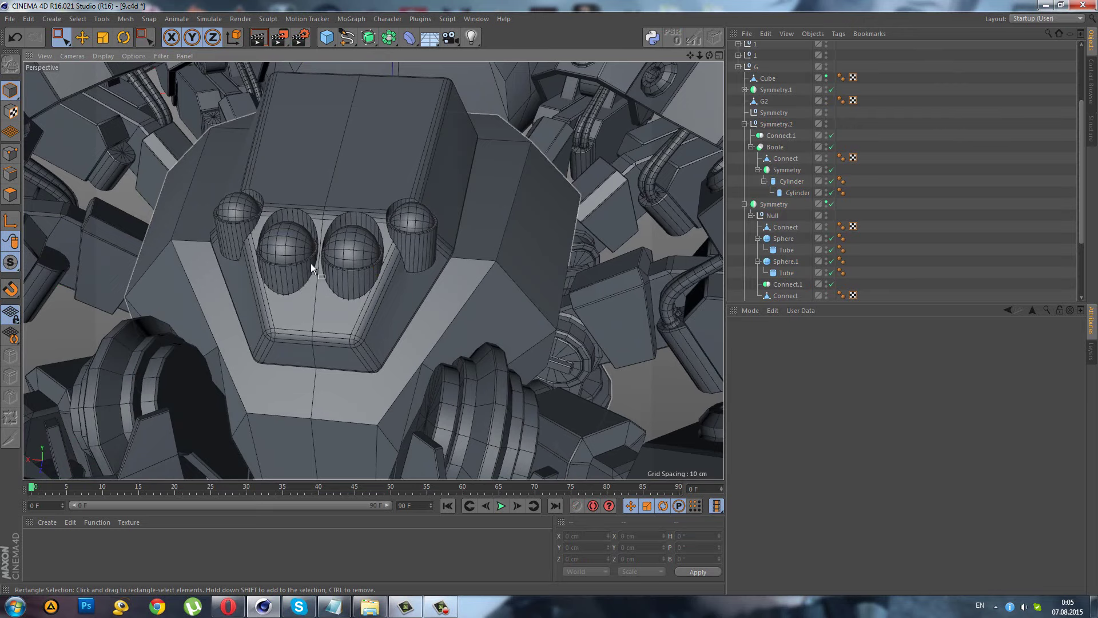
{"action": "scroll", "coordinate": [310, 263], "scroll_direction": "up", "scroll_amount": 2}
{"action": "scroll", "coordinate": [327, 239], "scroll_direction": "up", "scroll_amount": 1}
{"action": "left_click", "coordinate": [103, 56]}
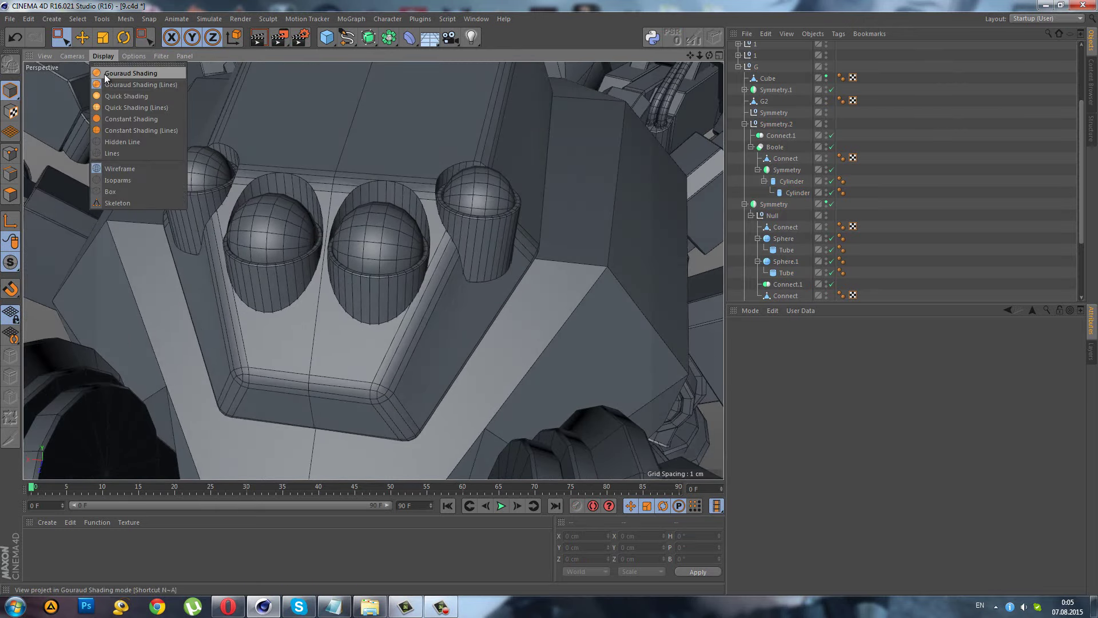
{"action": "scroll", "coordinate": [331, 277], "scroll_direction": "down", "scroll_amount": 2}
{"action": "mouse_move", "coordinate": [330, 277]}
{"action": "left_mouse_down", "text": "alt"}
{"action": "mouse_move", "coordinate": [283, 266]}
{"action": "mouse_move", "coordinate": [238, 276]}
{"action": "mouse_move", "coordinate": [334, 263]}
{"action": "left_mouse_up", "text": "alt"}
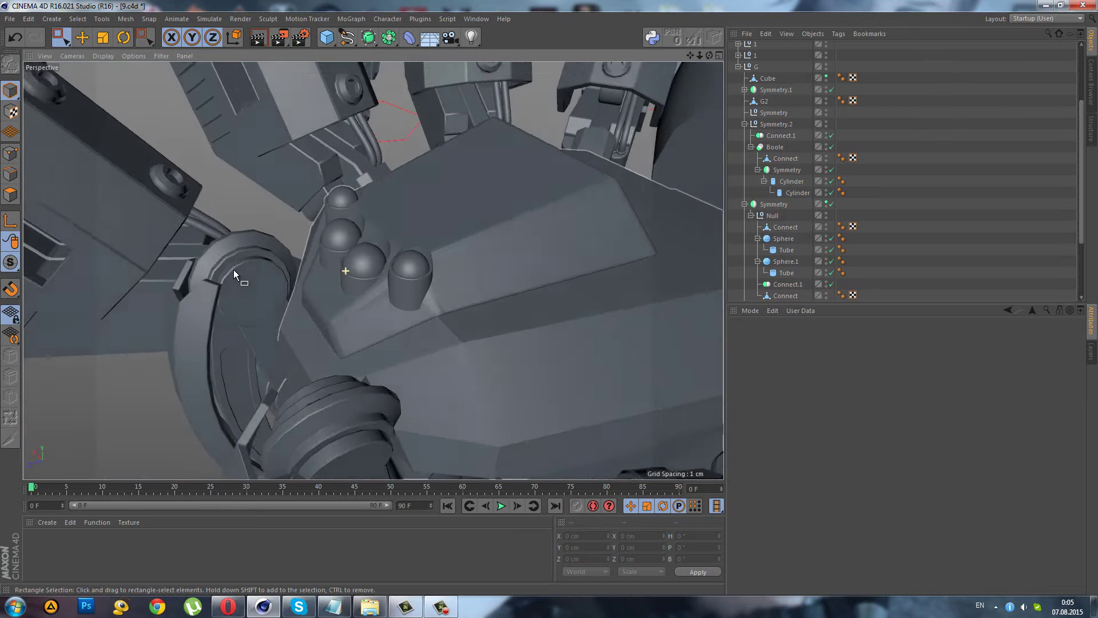
{"action": "scroll", "coordinate": [362, 258], "scroll_direction": "up", "scroll_amount": 2}
{"action": "scroll", "coordinate": [363, 258], "scroll_direction": "up", "scroll_amount": 2}
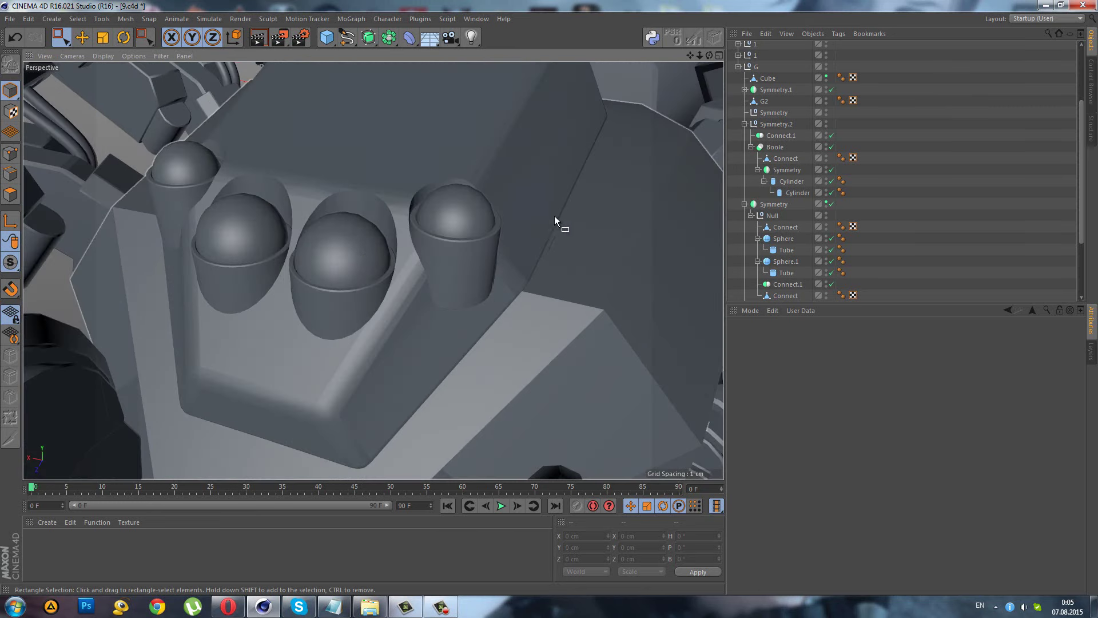
- Restore Gouraud Shading (Lines) and give the inner collar tube 22 rotation segments
{"action": "left_click", "coordinate": [781, 249]}
{"action": "left_click", "coordinate": [107, 55]}
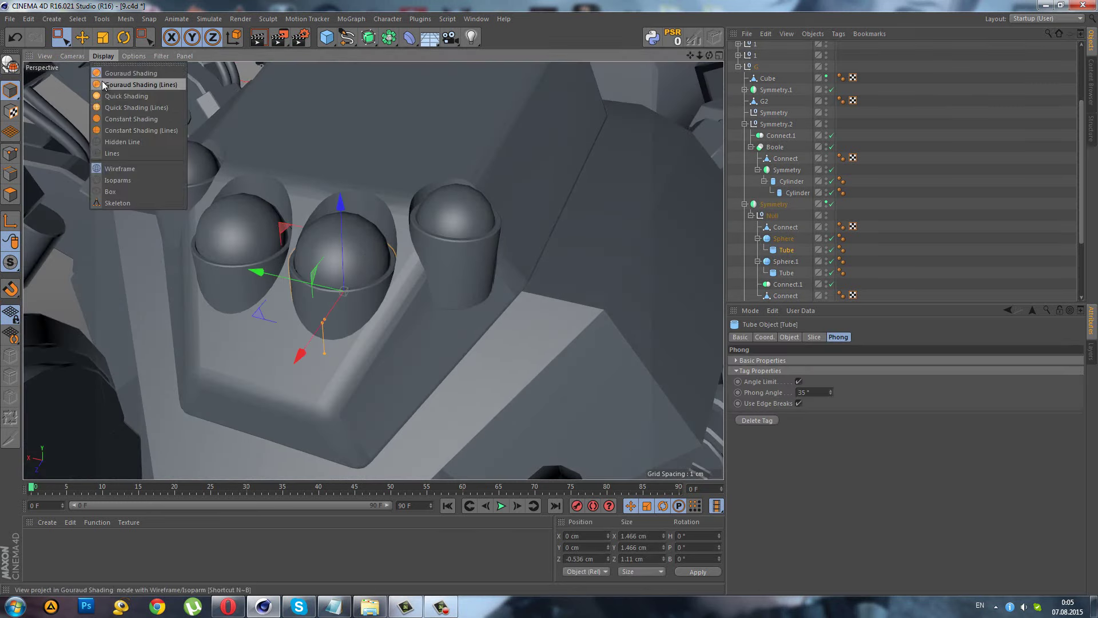
{"action": "left_click", "coordinate": [132, 96]}
{"action": "scroll", "coordinate": [359, 277], "scroll_direction": "up", "scroll_amount": 3}
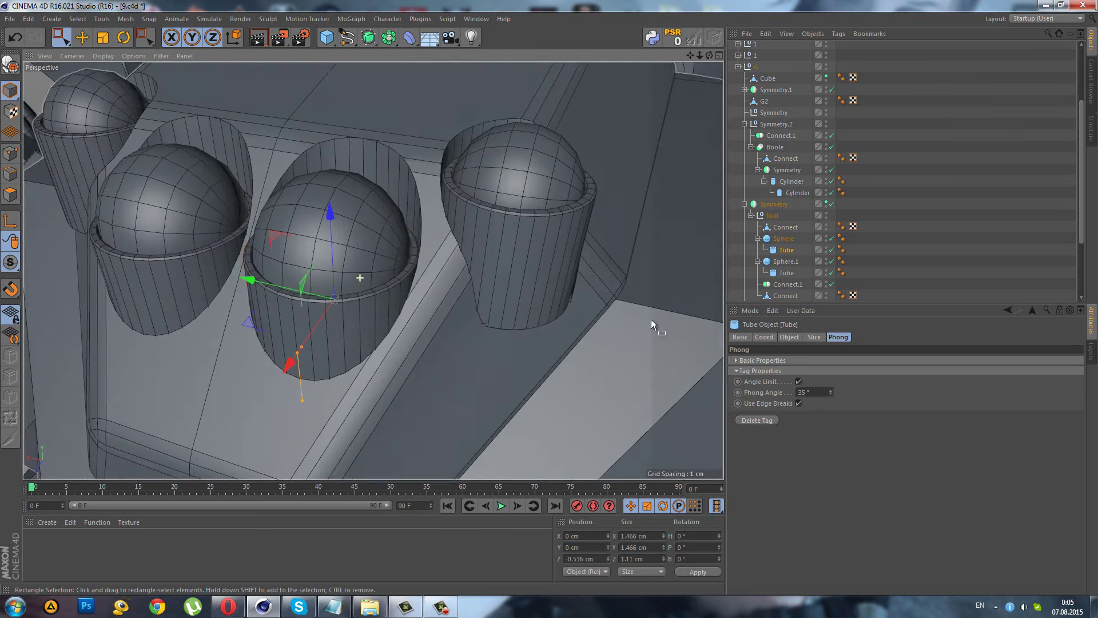
{"action": "left_click", "coordinate": [781, 337]}
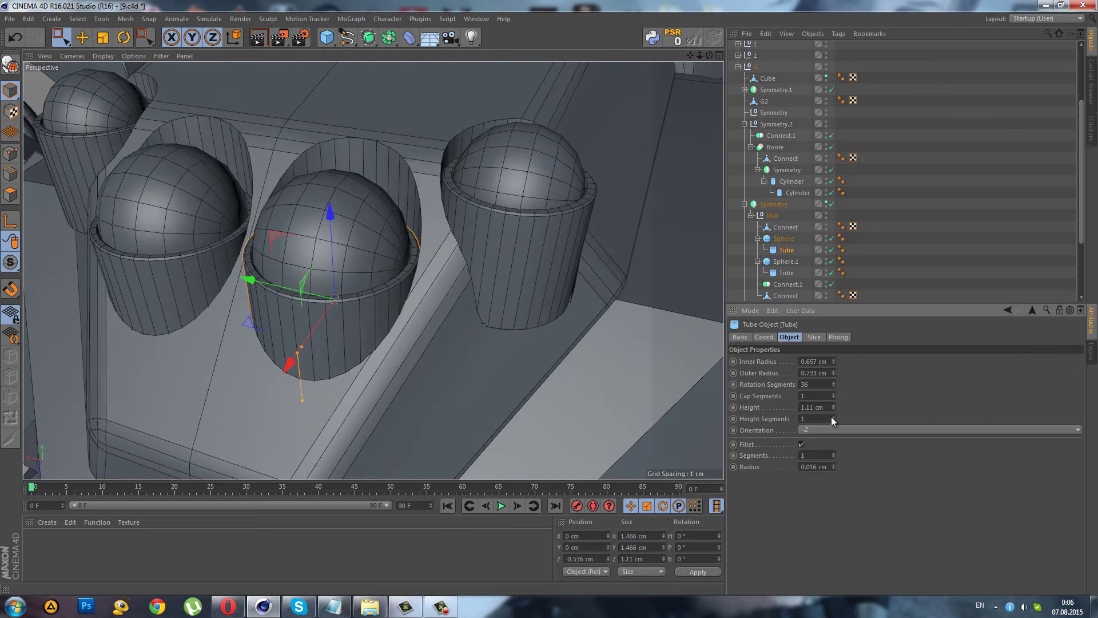
{"action": "left_click_drag", "start_coordinate": [832, 389], "coordinate": [834, 389]}
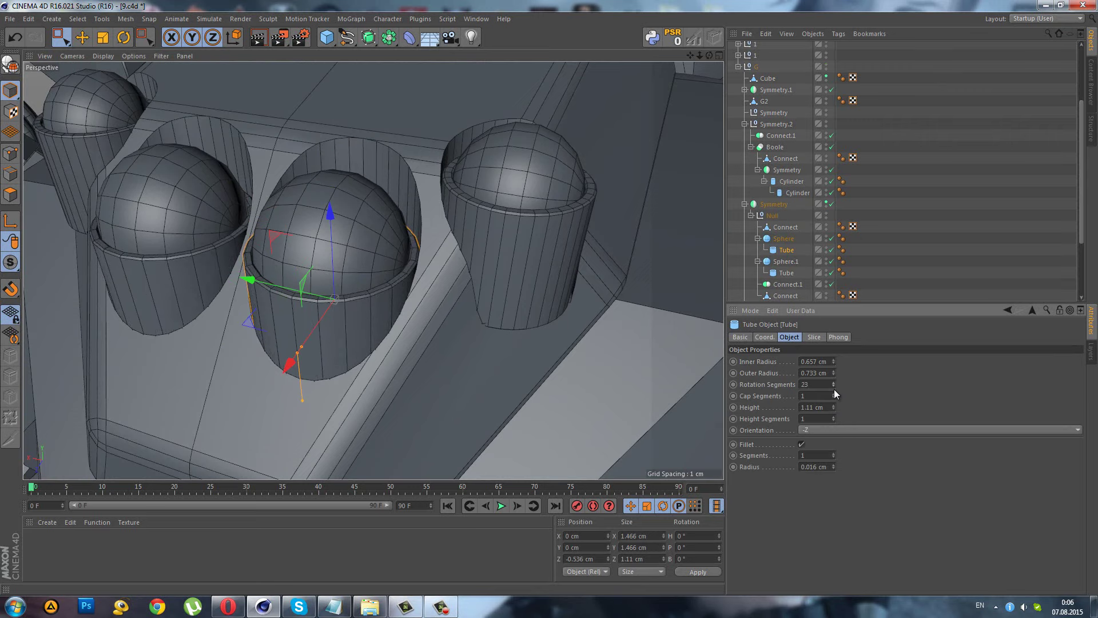
- Stretch the middle sphere's collar to 2.468 cm tall and raise it to Z 0.295 cm
{"action": "left_click_drag", "start_coordinate": [284, 290], "coordinate": [269, 273], "text": "alt"}
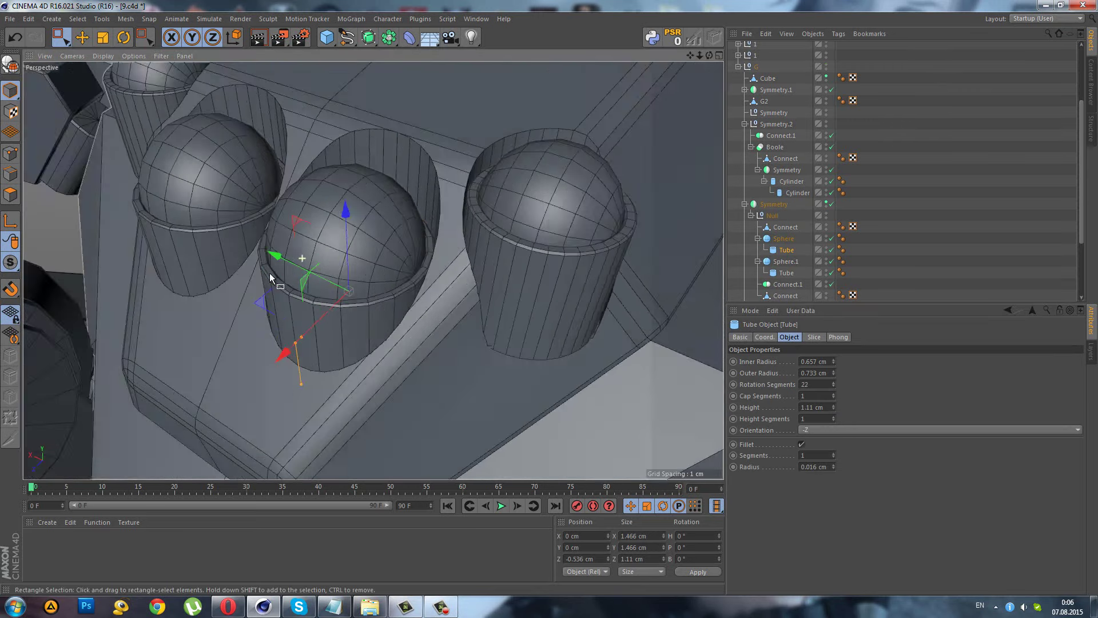
{"action": "left_click", "coordinate": [892, 253]}
{"action": "scroll", "coordinate": [328, 235], "scroll_direction": "up", "scroll_amount": 4}
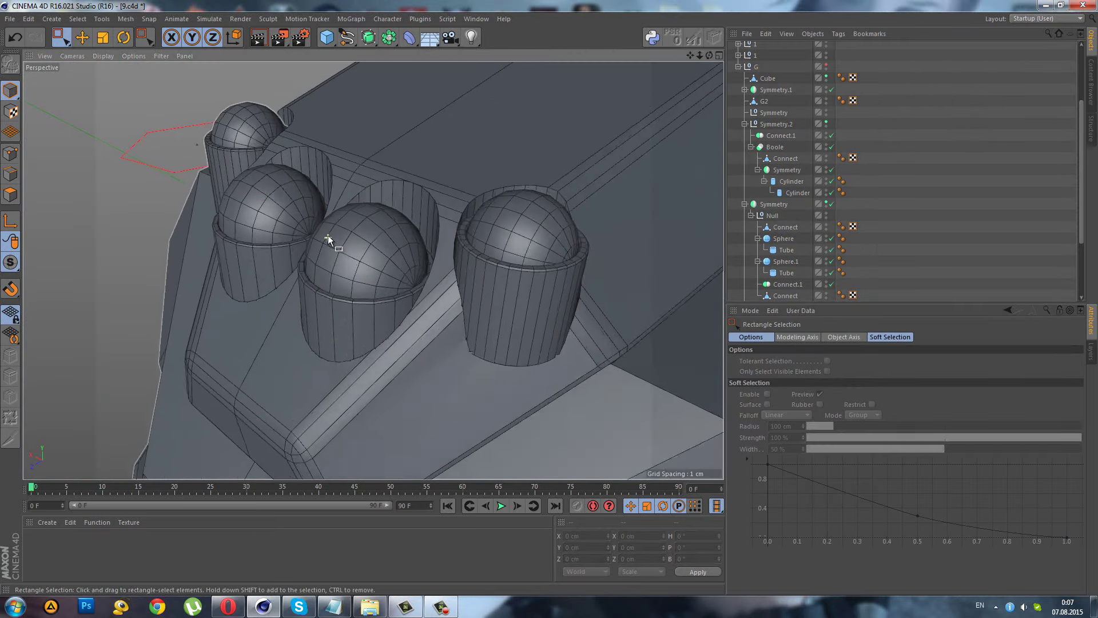
{"action": "left_click", "coordinate": [393, 332]}
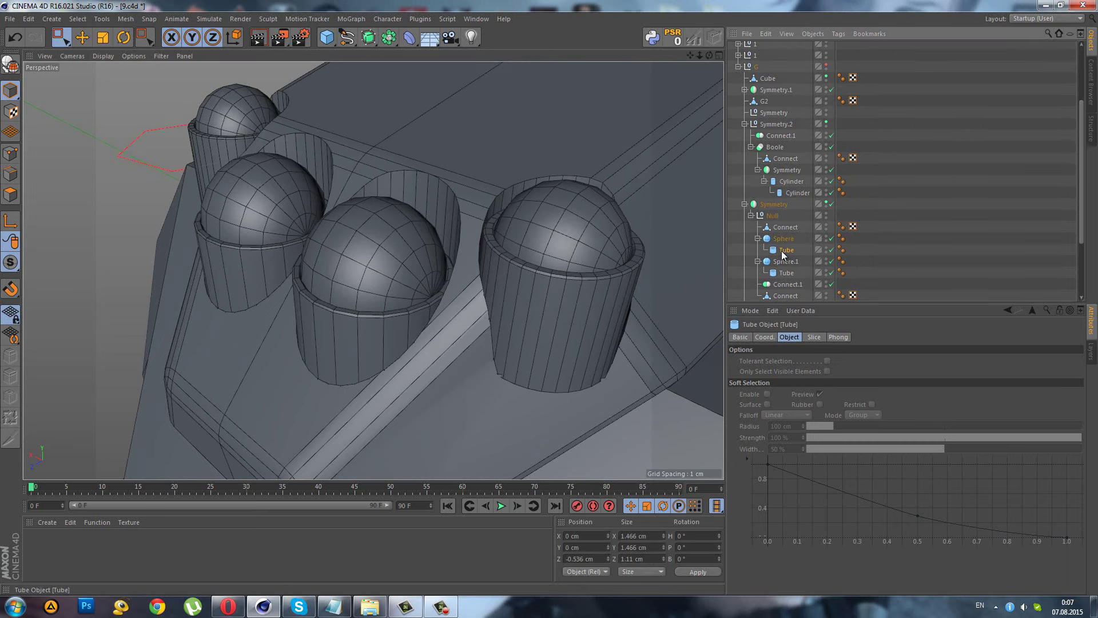
{"action": "left_click_drag", "start_coordinate": [319, 399], "coordinate": [342, 448]}
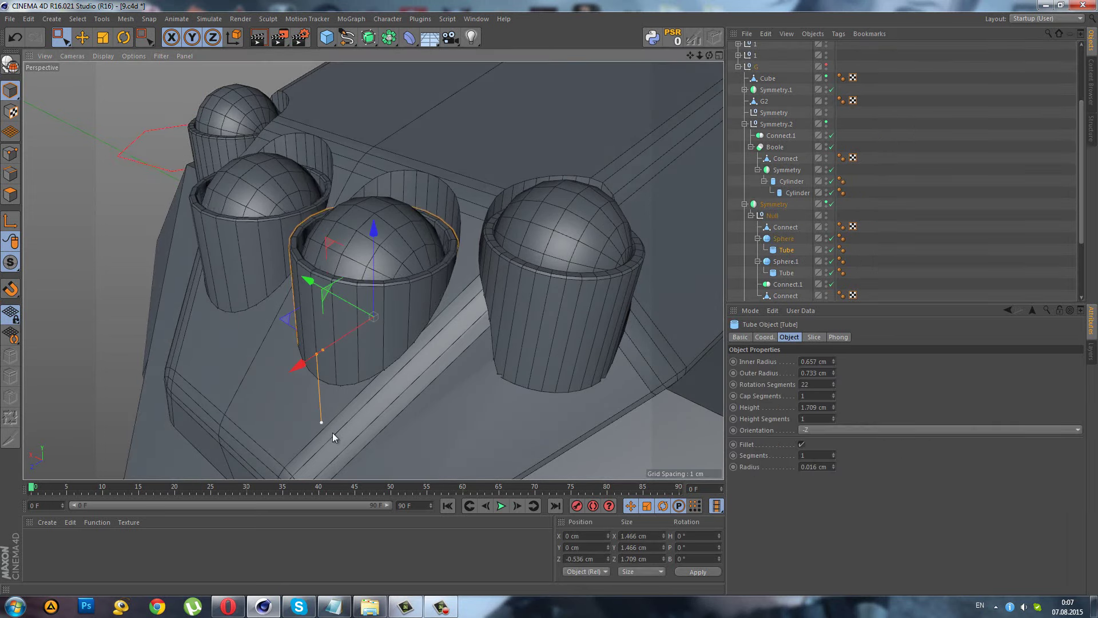
{"action": "mouse_move", "coordinate": [370, 290]}
{"action": "left_mouse_down"}
{"action": "mouse_move", "coordinate": [377, 200]}
{"action": "mouse_move", "coordinate": [368, 204]}
{"action": "mouse_move", "coordinate": [367, 183]}
{"action": "left_mouse_up"}
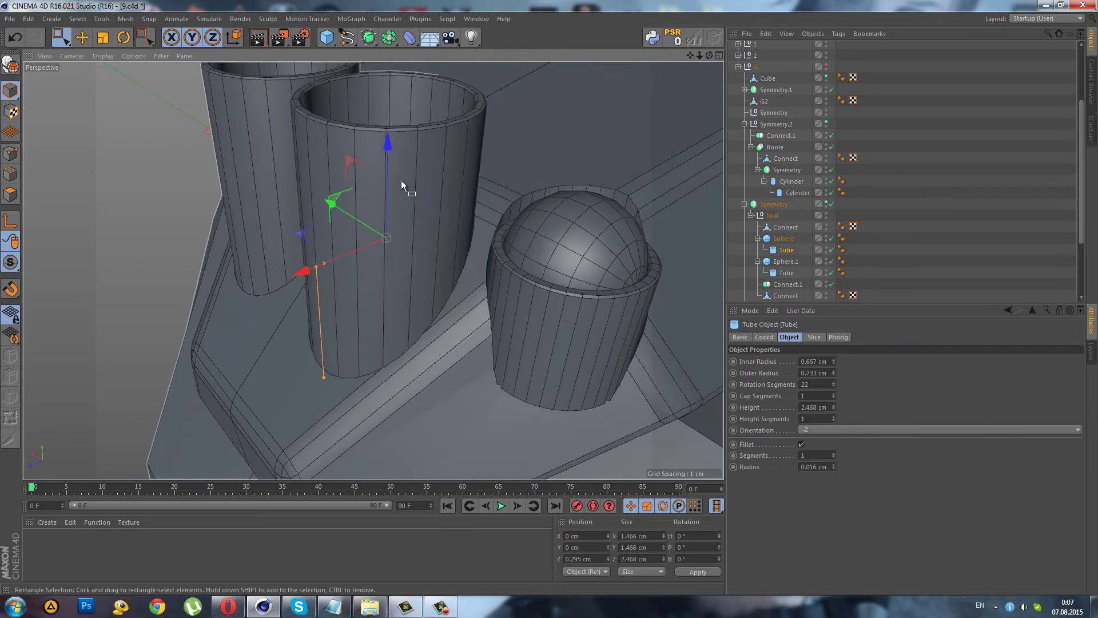
- Add a Cube, scale it to about 1.669 cm, and raise it about 1 cm along Z
{"action": "left_click", "coordinate": [327, 39]}
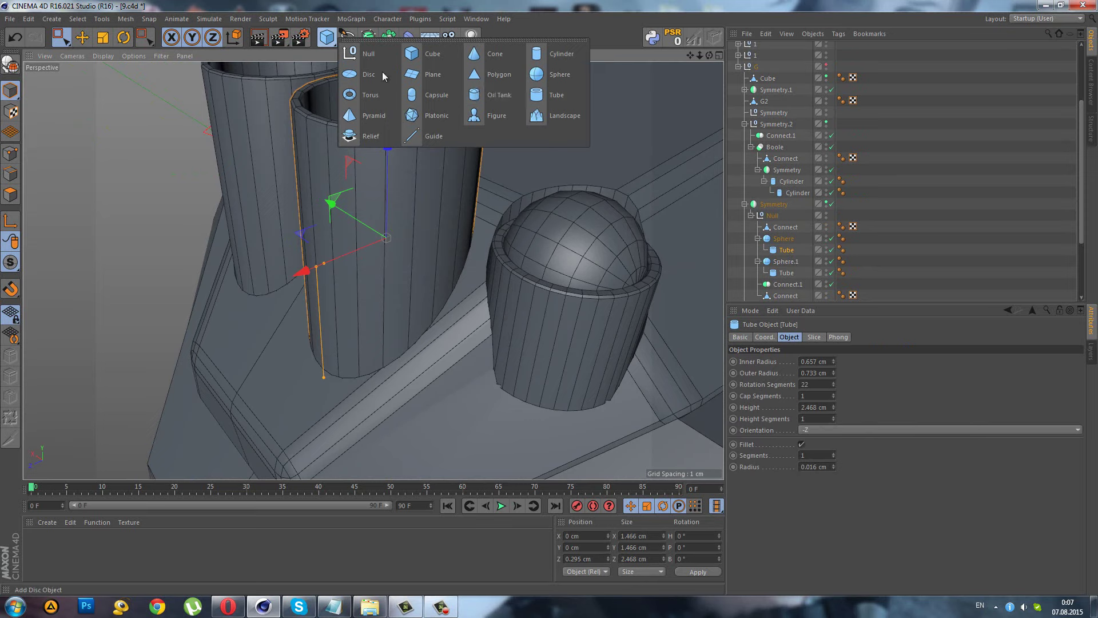
{"action": "left_click", "coordinate": [416, 54]}
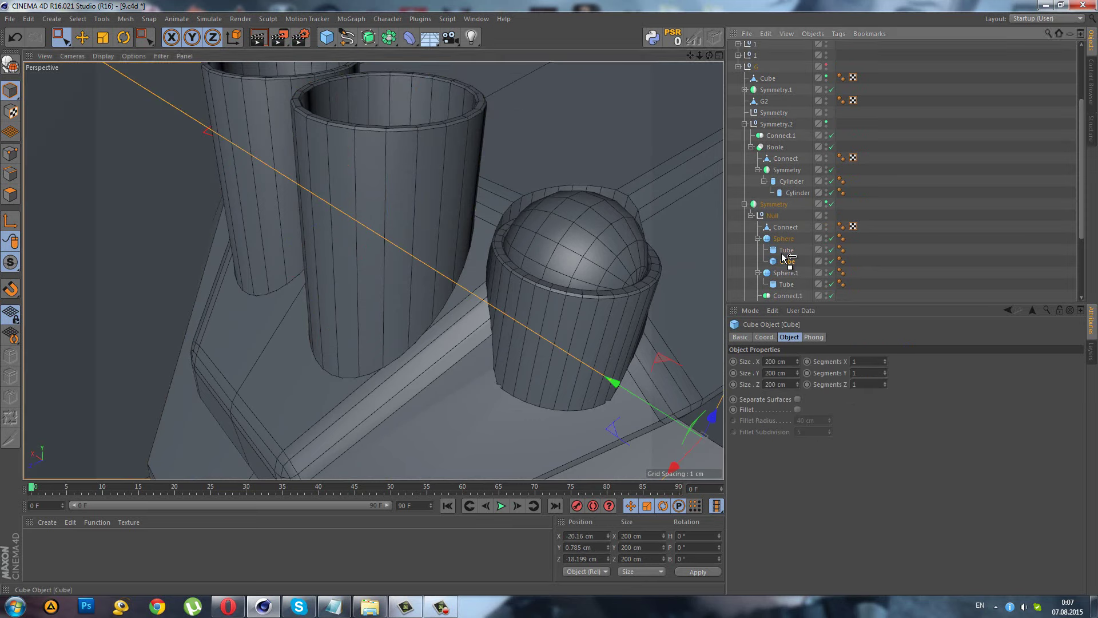
{"action": "left_click_drag", "start_coordinate": [784, 250], "coordinate": [784, 250]}
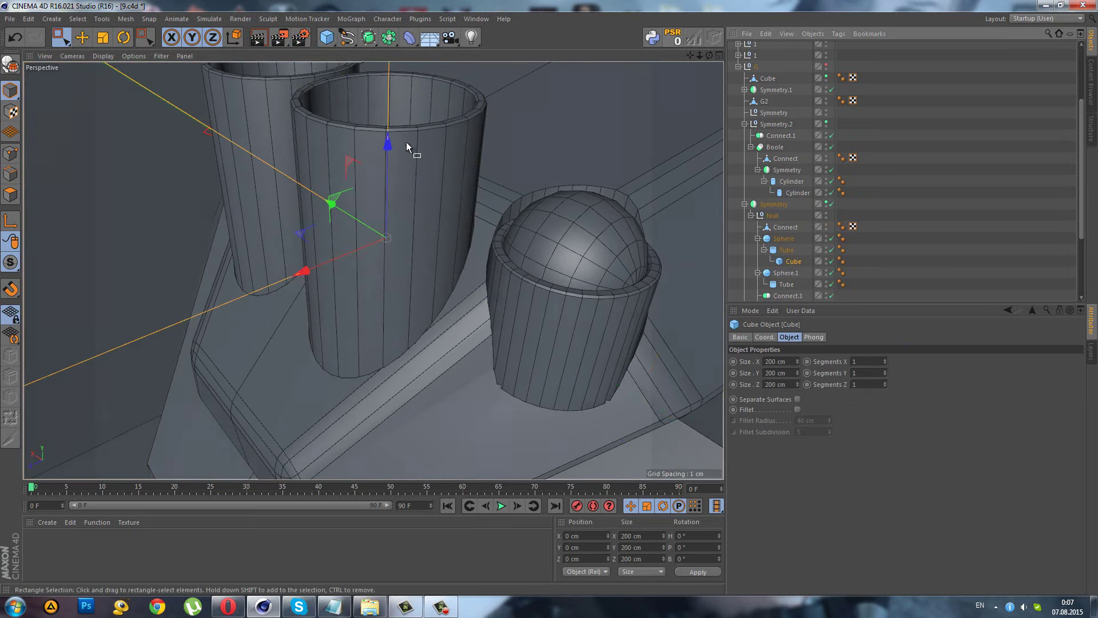
{"action": "left_click", "coordinate": [109, 39]}
{"action": "left_click_drag", "start_coordinate": [219, 70], "coordinate": [327, 163]}
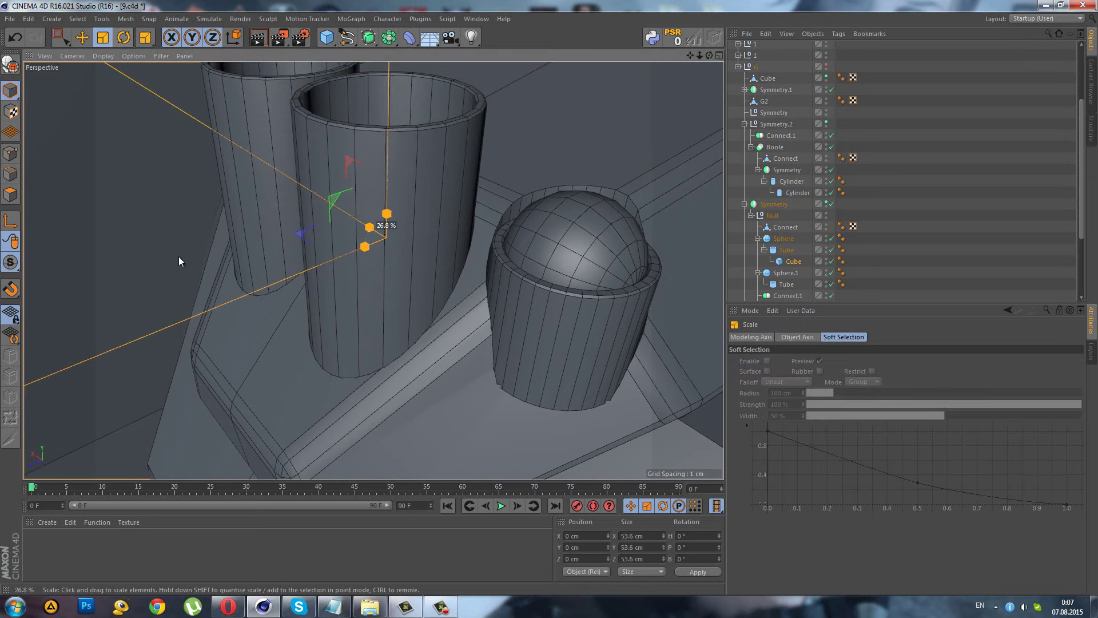
{"action": "left_click_drag", "start_coordinate": [131, 305], "coordinate": [116, 307]}
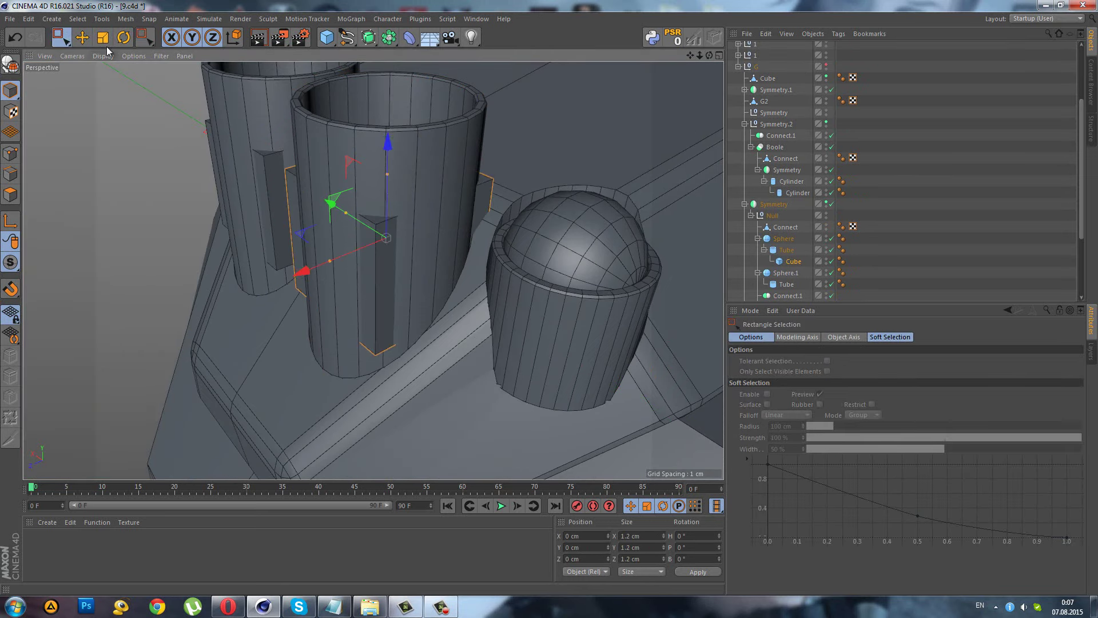
{"action": "mouse_move", "coordinate": [178, 100]}
{"action": "left_mouse_down"}
{"action": "mouse_move", "coordinate": [208, 78]}
{"action": "mouse_move", "coordinate": [553, 296]}
{"action": "left_mouse_up"}
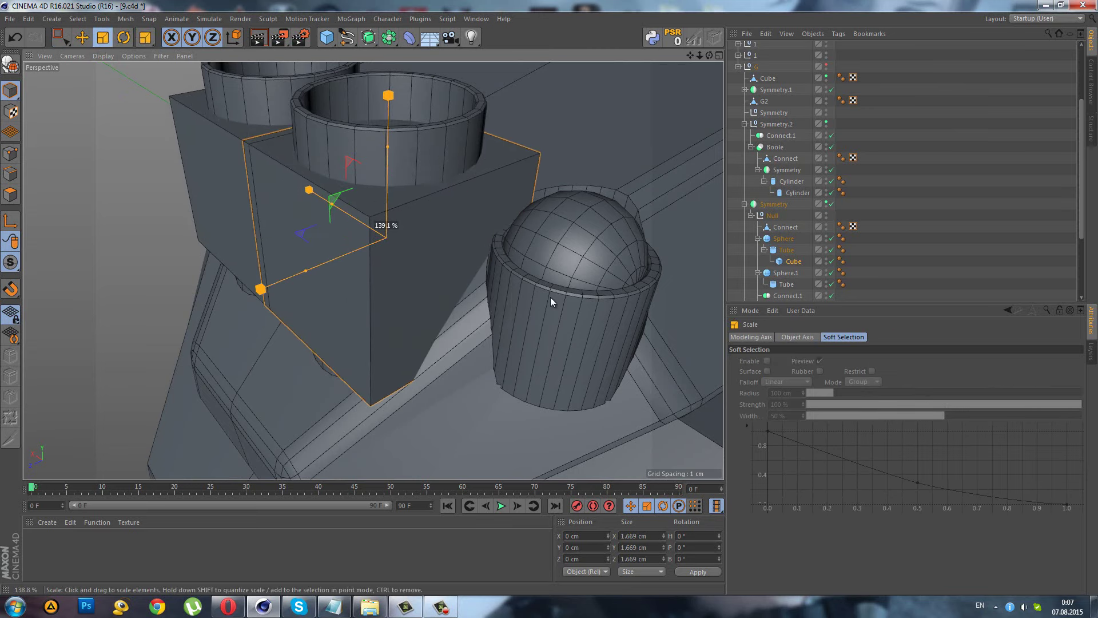
{"action": "key", "text": "0"}
{"action": "mouse_move", "coordinate": [390, 170]}
{"action": "left_mouse_down"}
{"action": "mouse_move", "coordinate": [546, 297]}
{"action": "mouse_move", "coordinate": [400, 191]}
{"action": "mouse_move", "coordinate": [336, 335]}
{"action": "left_mouse_up"}
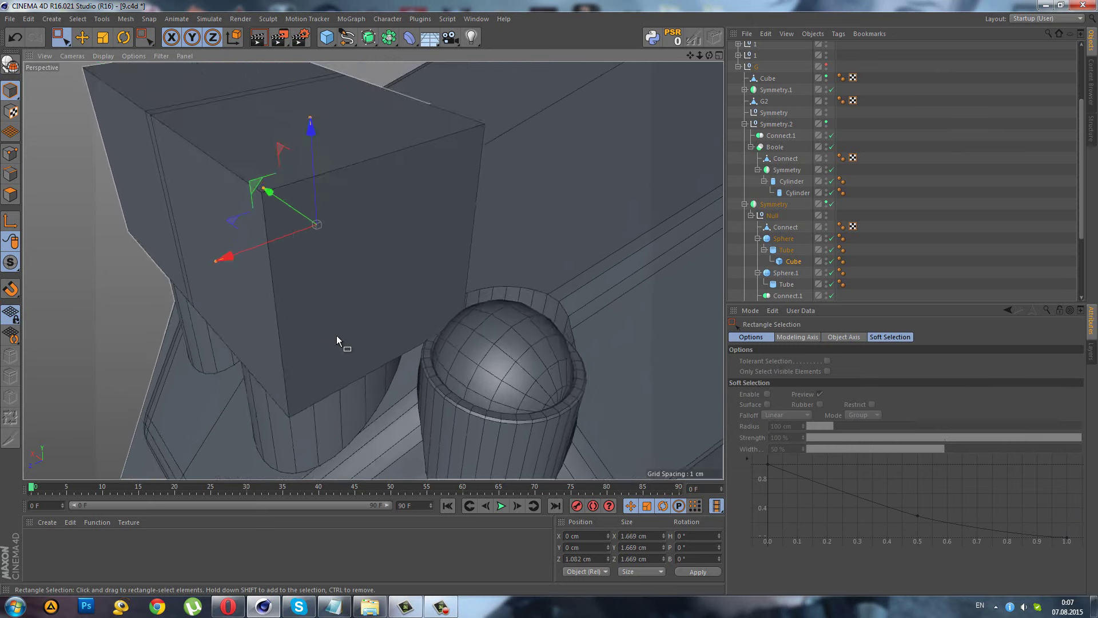
- Rotate the cube to about −27° in the maximised Top view
{"action": "key", "text": "F5"}
{"action": "middle_click", "coordinate": [408, 233]}
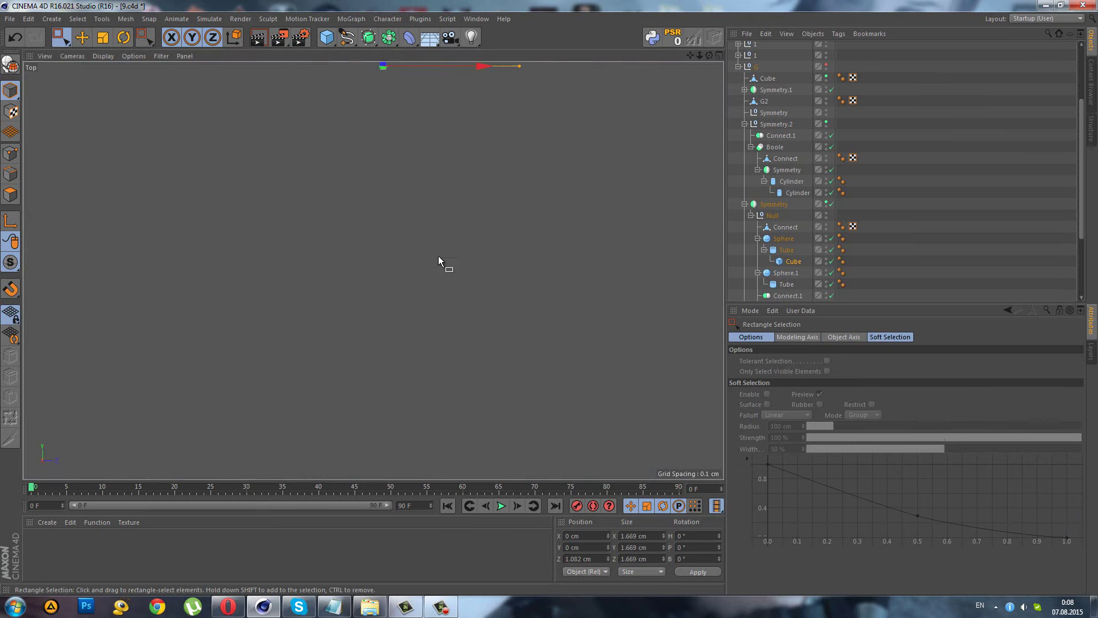
{"action": "scroll", "coordinate": [409, 216], "scroll_direction": "up", "scroll_amount": 1}
{"action": "left_click", "coordinate": [122, 38]}
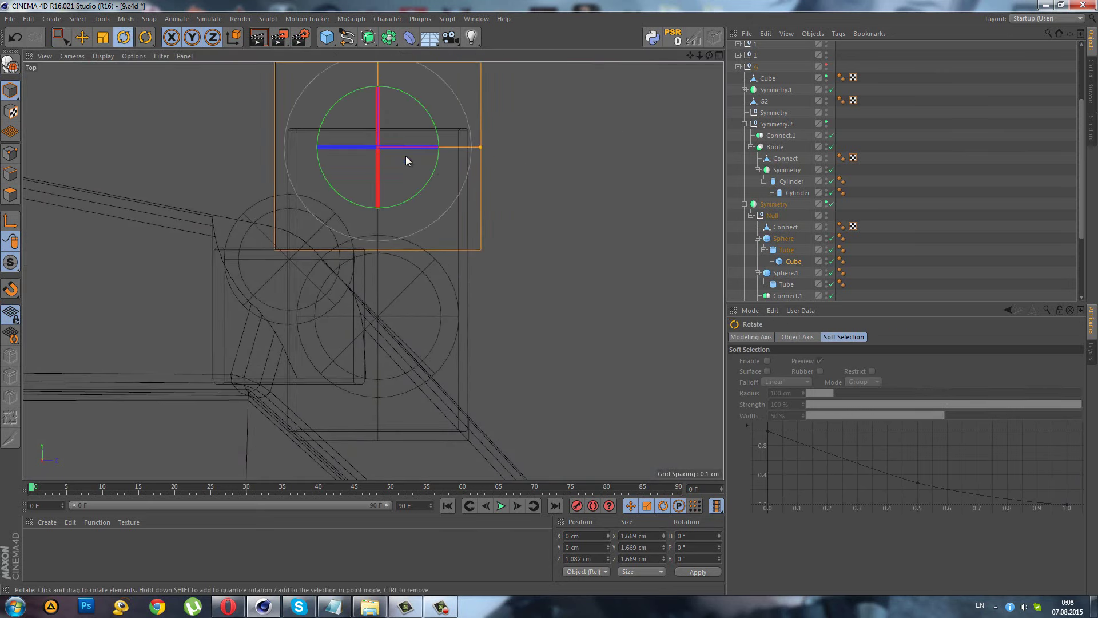
{"action": "mouse_move", "coordinate": [436, 172]}
{"action": "left_mouse_down"}
{"action": "mouse_move", "coordinate": [421, 201]}
{"action": "mouse_move", "coordinate": [451, 198]}
{"action": "left_mouse_up"}
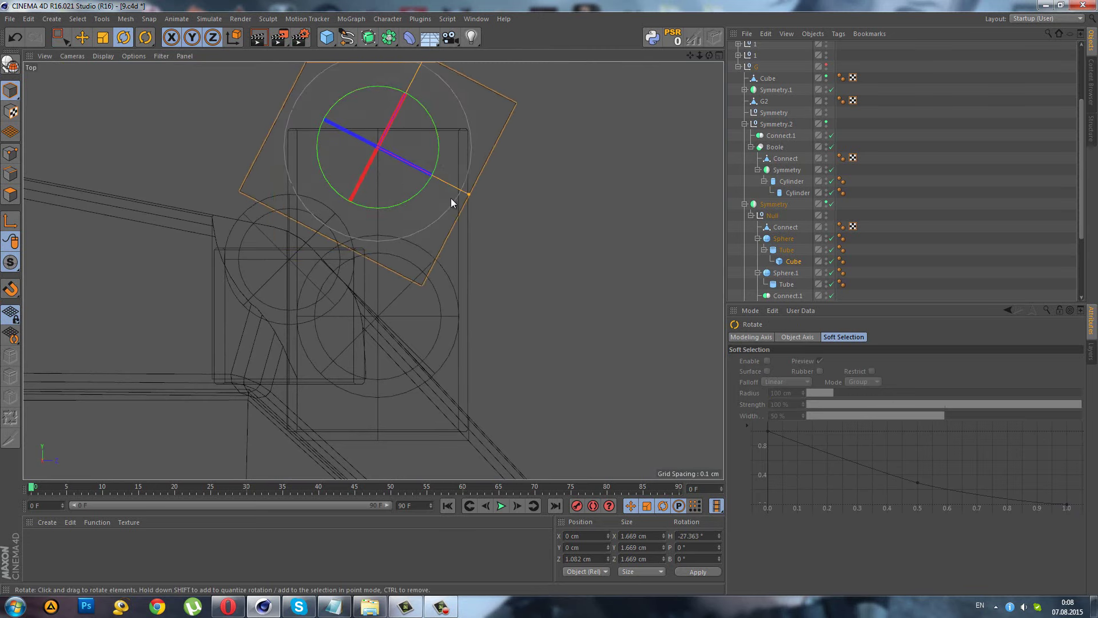
- Return to the perspective view and place the Cube under Sphere, above Tube
{"action": "middle_click", "coordinate": [369, 279]}
{"action": "middle_click", "coordinate": [223, 164]}
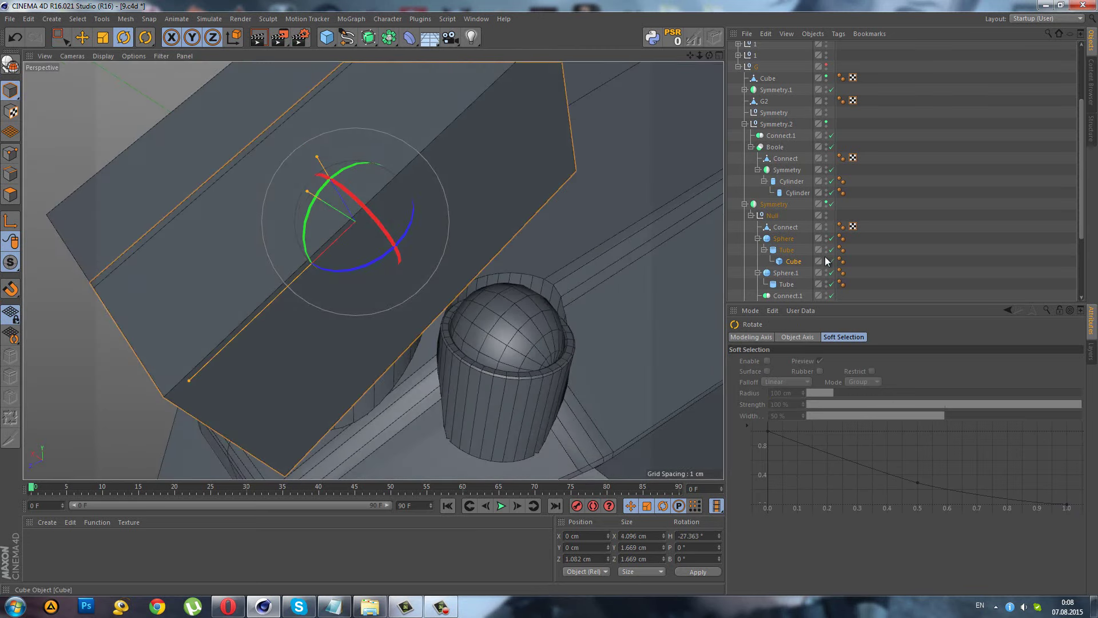
{"action": "scroll", "coordinate": [294, 183], "scroll_direction": "down", "scroll_amount": 3}
{"action": "scroll", "coordinate": [294, 184], "scroll_direction": "down", "scroll_amount": 3}
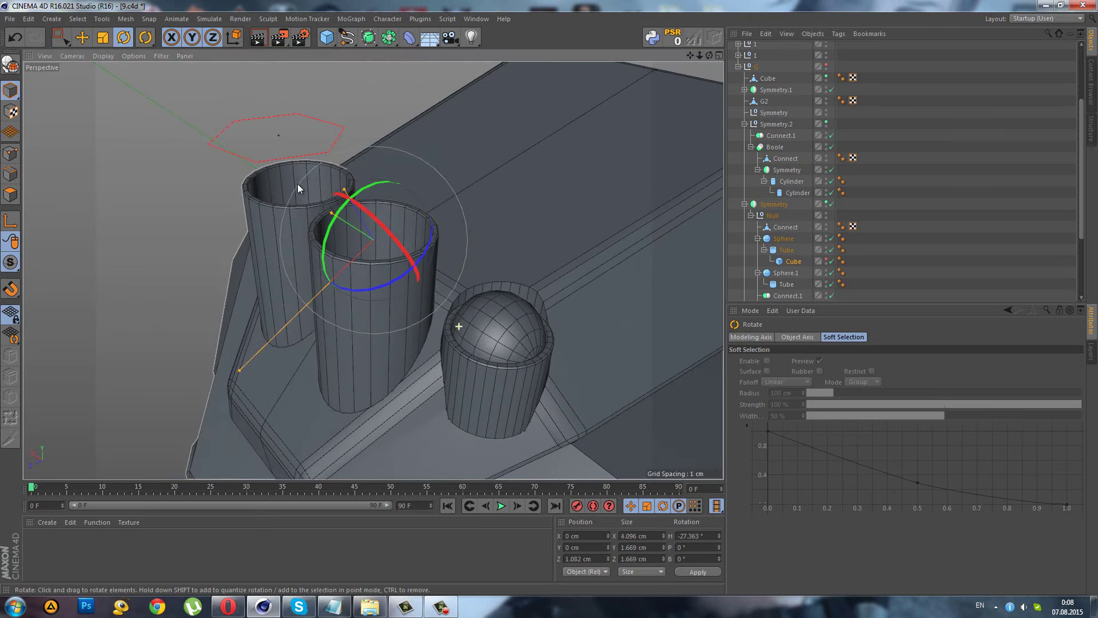
{"action": "left_click", "coordinate": [60, 43]}
{"action": "left_click", "coordinate": [774, 251]}
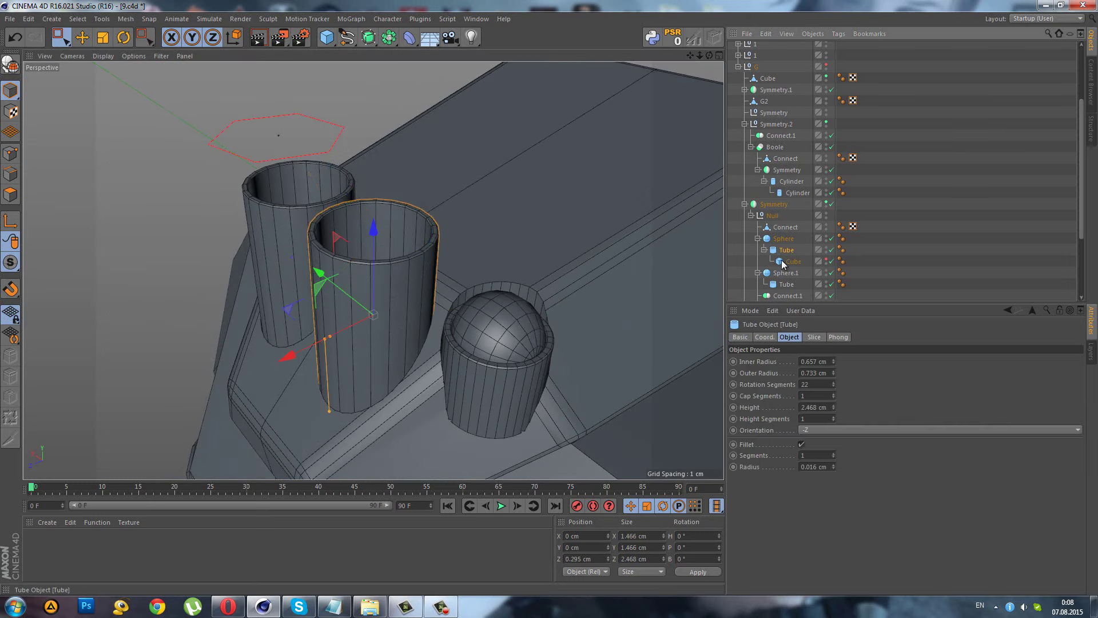
{"action": "left_click_drag", "start_coordinate": [781, 238], "coordinate": [783, 240]}
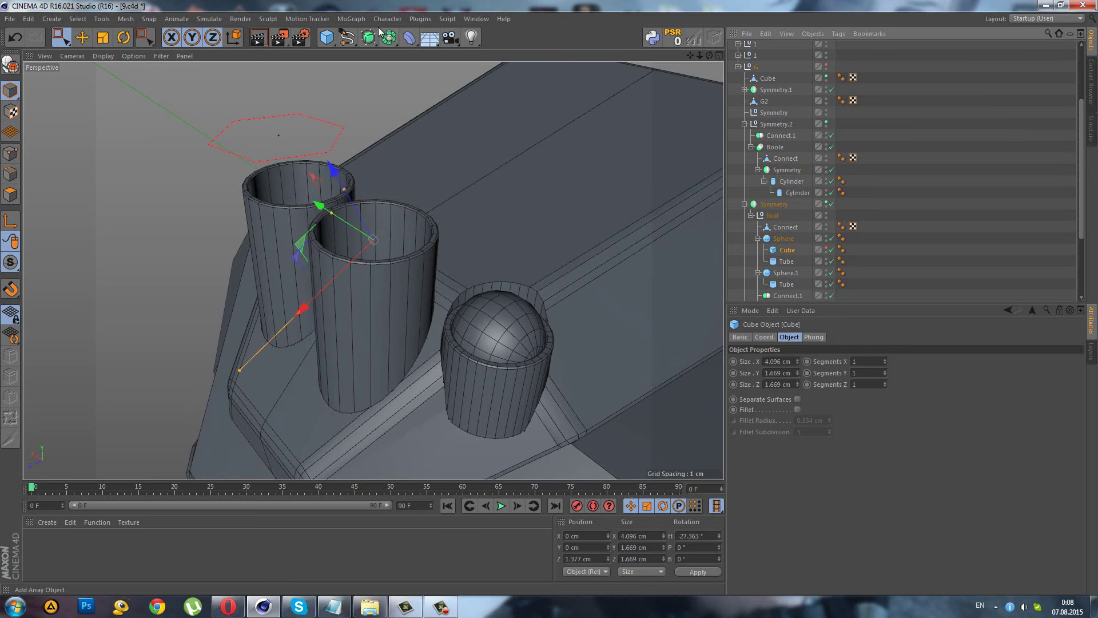
- Add Boole and Connect objects under Sphere, nest the Cube in Boole, and tick Hide new edges
{"action": "left_click_drag", "start_coordinate": [387, 37], "coordinate": [606, 49]}
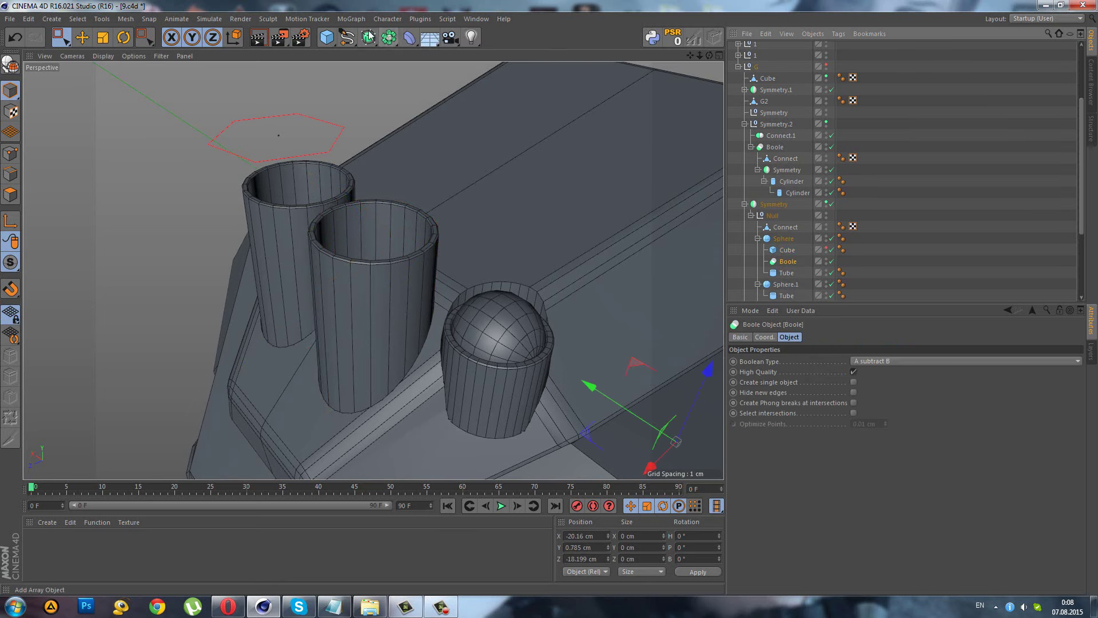
{"action": "left_click_drag", "start_coordinate": [389, 38], "coordinate": [518, 77]}
{"action": "left_click", "coordinate": [788, 262], "text": "shift"}
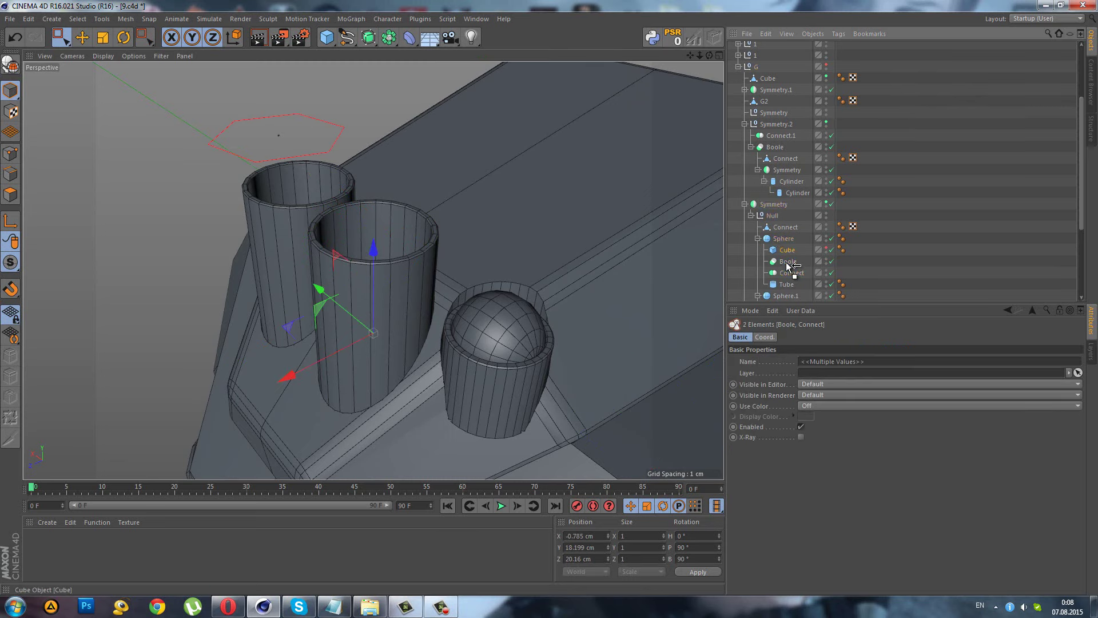
{"action": "left_click_drag", "start_coordinate": [784, 273], "coordinate": [786, 250]}
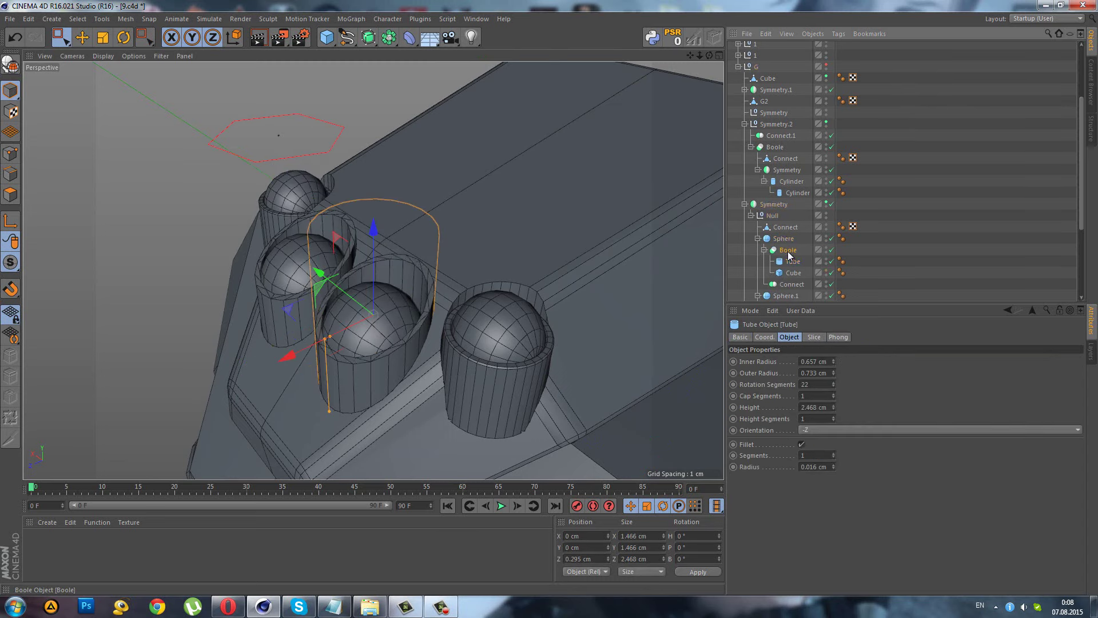
{"action": "left_click", "coordinate": [788, 251]}
{"action": "left_click", "coordinate": [853, 392]}
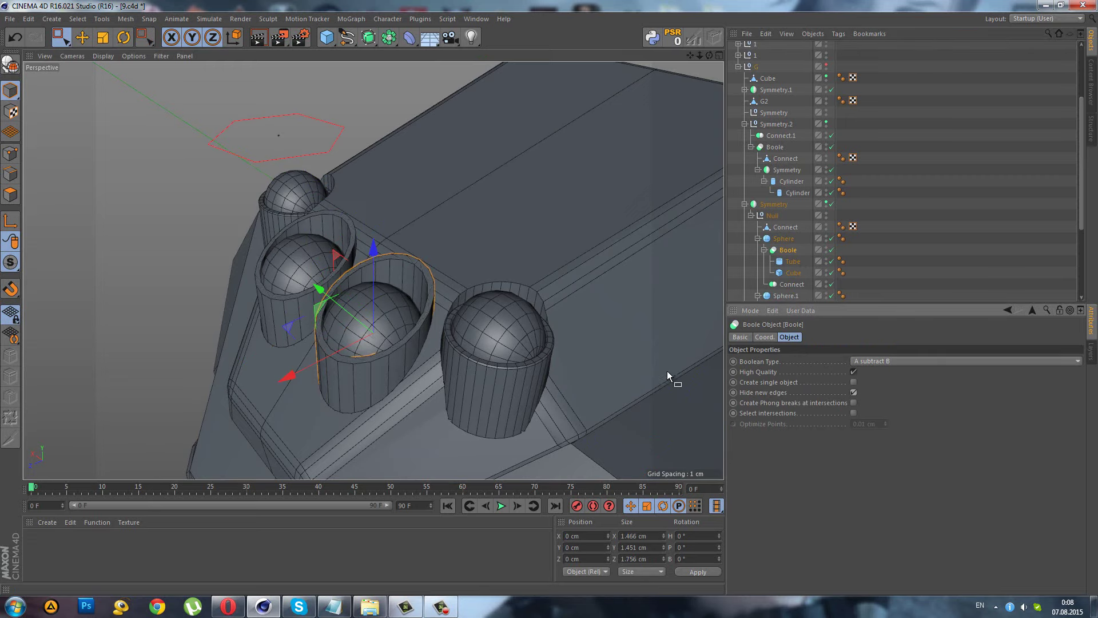
- Slide the cutter Cube across the horizontal plane toward the collar
{"action": "left_click", "coordinate": [787, 269]}
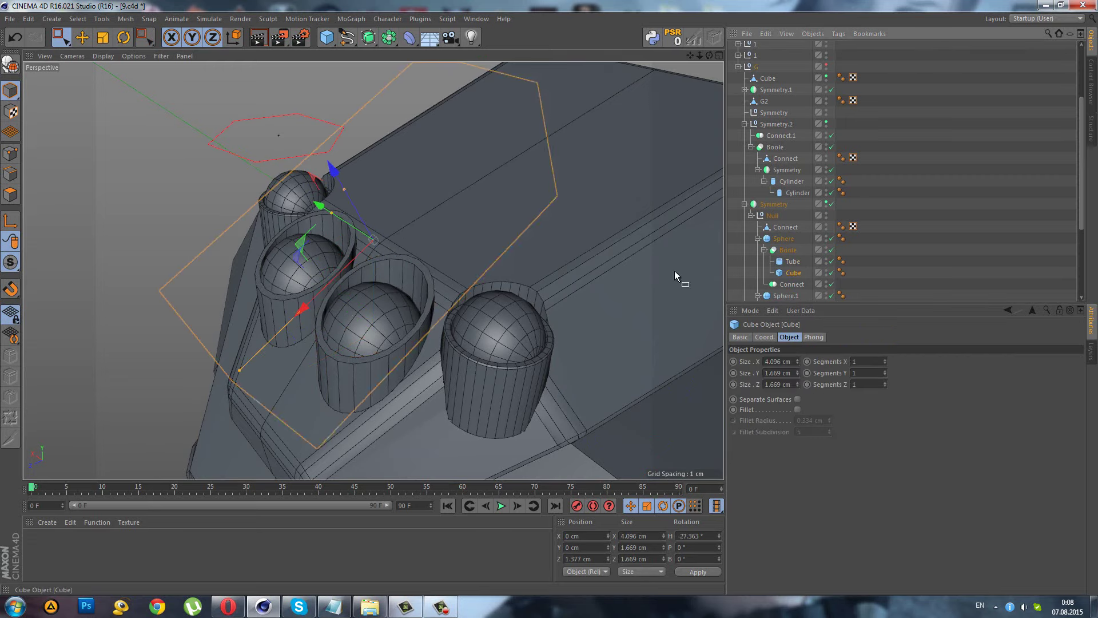
{"action": "left_click_drag", "start_coordinate": [280, 190], "coordinate": [307, 231], "text": "alt"}
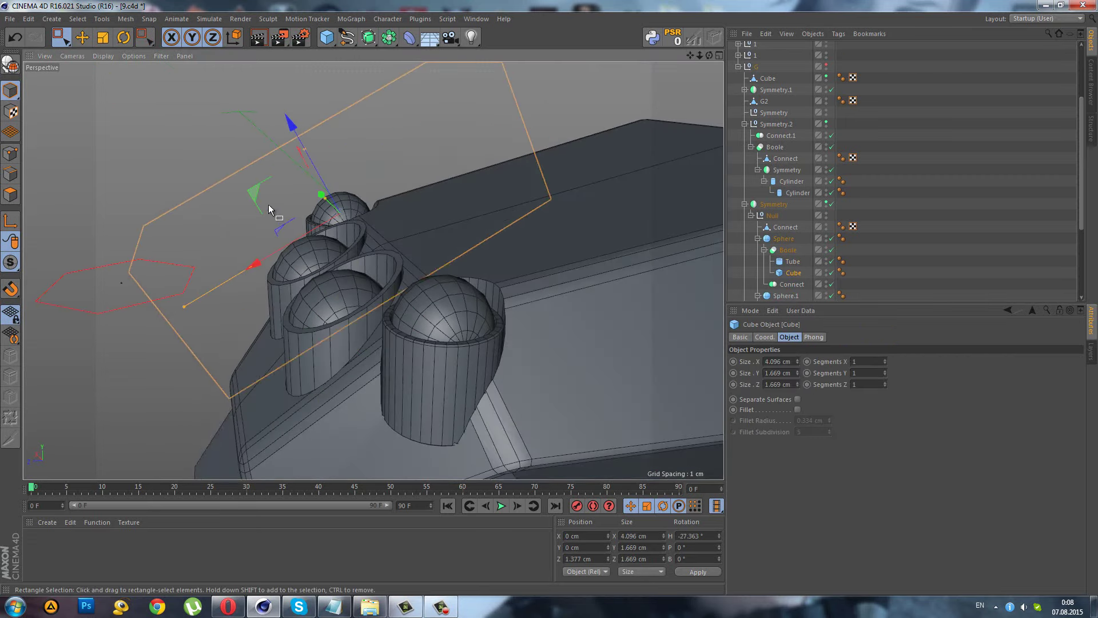
{"action": "mouse_move", "coordinate": [258, 197]}
{"action": "left_mouse_down"}
{"action": "mouse_move", "coordinate": [248, 235]}
{"action": "mouse_move", "coordinate": [270, 230]}
{"action": "mouse_move", "coordinate": [232, 237]}
{"action": "left_mouse_up"}
{"action": "left_click", "coordinate": [124, 37]}
{"action": "left_click", "coordinate": [61, 39]}
{"action": "mouse_move", "coordinate": [231, 238]}
{"action": "left_mouse_down", "text": "alt"}
{"action": "mouse_move", "coordinate": [362, 270]}
{"action": "mouse_move", "coordinate": [345, 286]}
{"action": "mouse_move", "coordinate": [275, 222]}
{"action": "mouse_move", "coordinate": [251, 232]}
{"action": "mouse_move", "coordinate": [297, 189]}
{"action": "left_mouse_up", "text": "alt"}
- Rotate the Cube to about −23.246° and nudge it closer to the collar along X and Z
{"action": "key", "text": "r"}
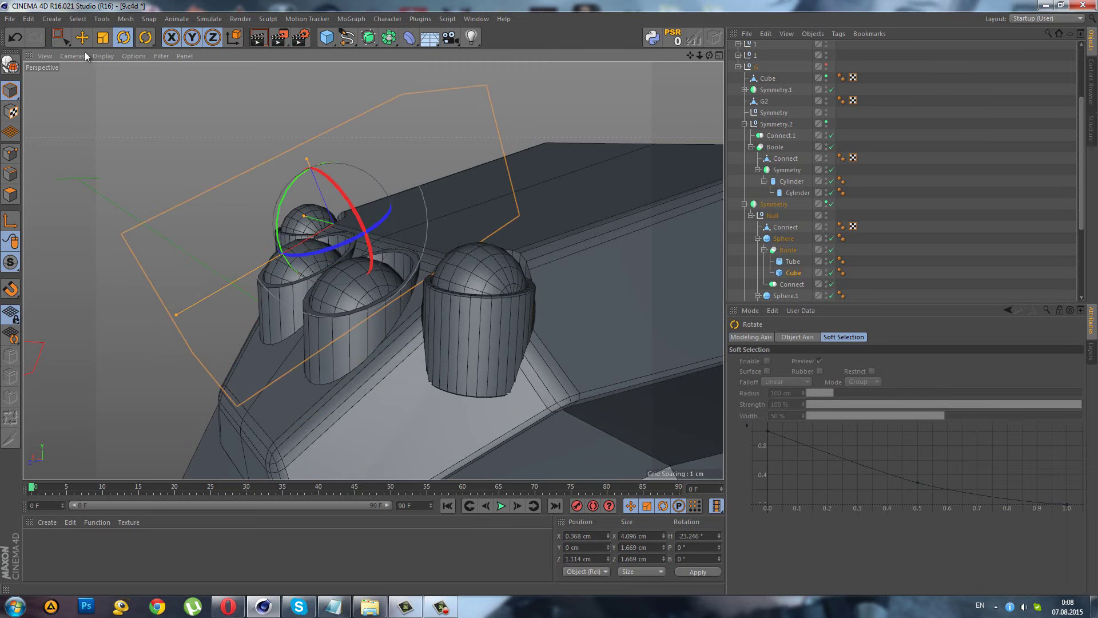
{"action": "left_click", "coordinate": [60, 37]}
{"action": "left_click_drag", "start_coordinate": [254, 199], "coordinate": [265, 230]}
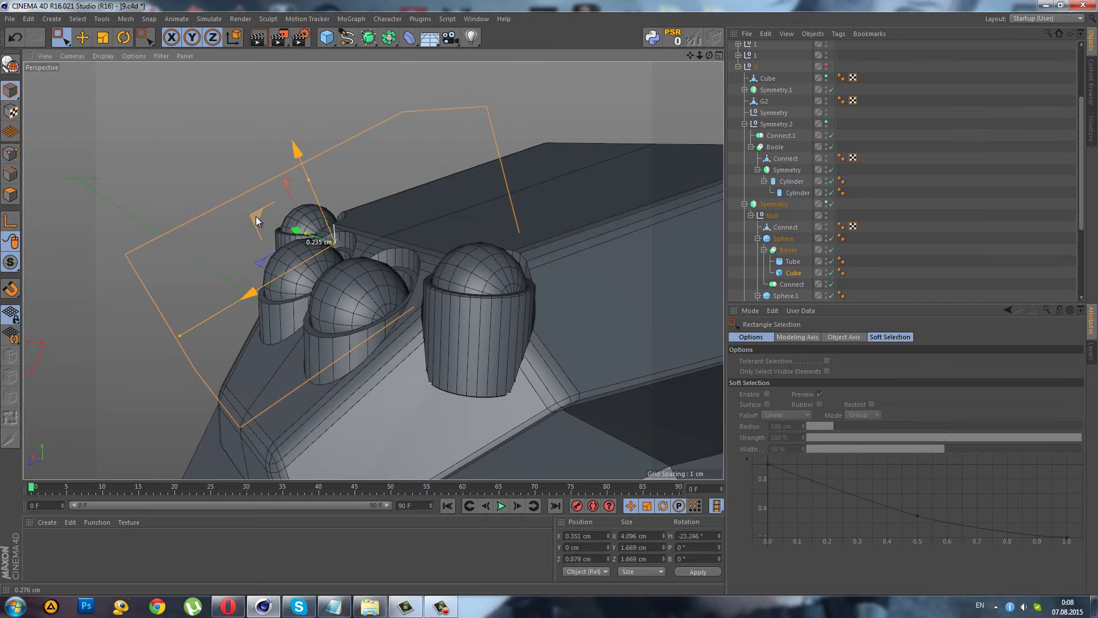
{"action": "mouse_move", "coordinate": [326, 289]}
{"action": "left_mouse_down", "text": "alt"}
{"action": "mouse_move", "coordinate": [483, 350]}
{"action": "mouse_move", "coordinate": [431, 359]}
{"action": "mouse_move", "coordinate": [391, 330]}
{"action": "mouse_move", "coordinate": [325, 323]}
{"action": "mouse_move", "coordinate": [358, 325]}
{"action": "left_mouse_up", "text": "alt"}
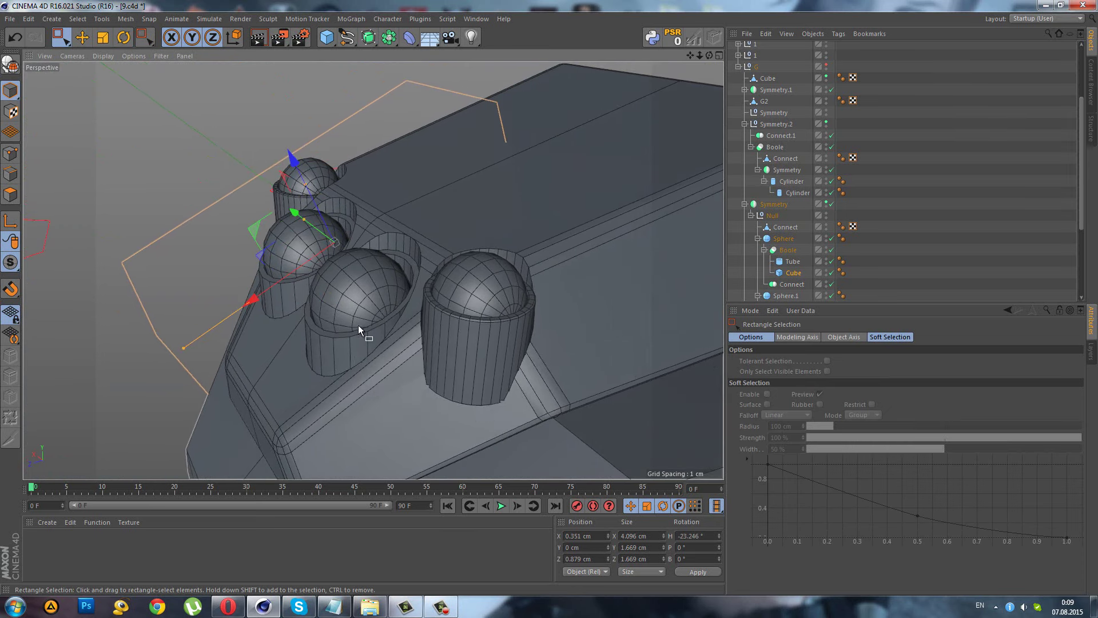
{"action": "left_click", "coordinate": [772, 253]}
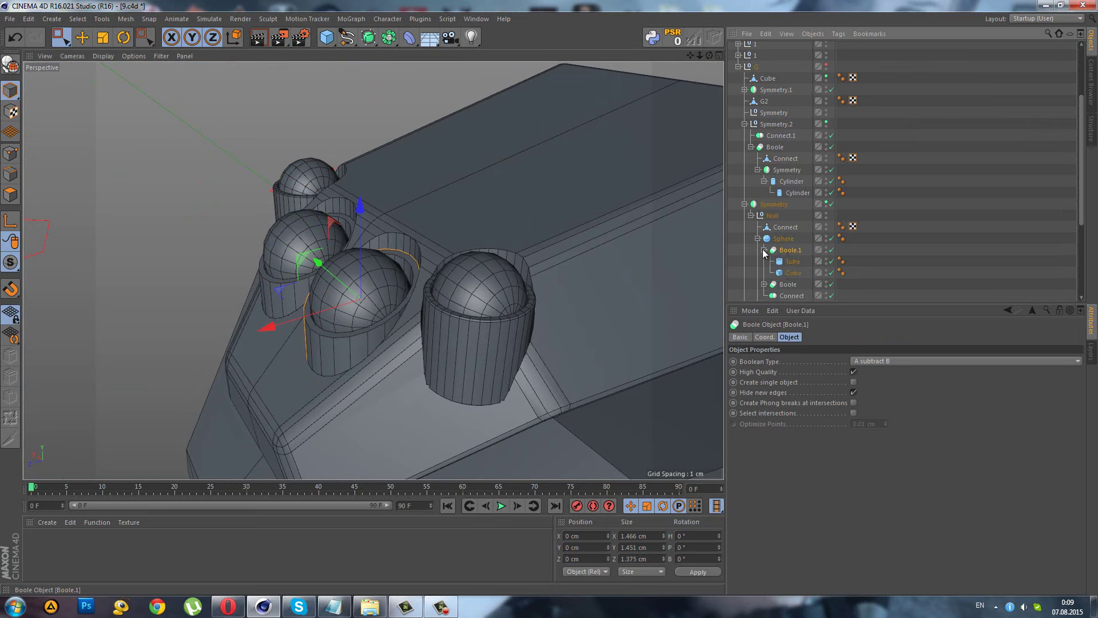
{"action": "scroll", "coordinate": [773, 252], "scroll_direction": "down", "scroll_amount": 2}
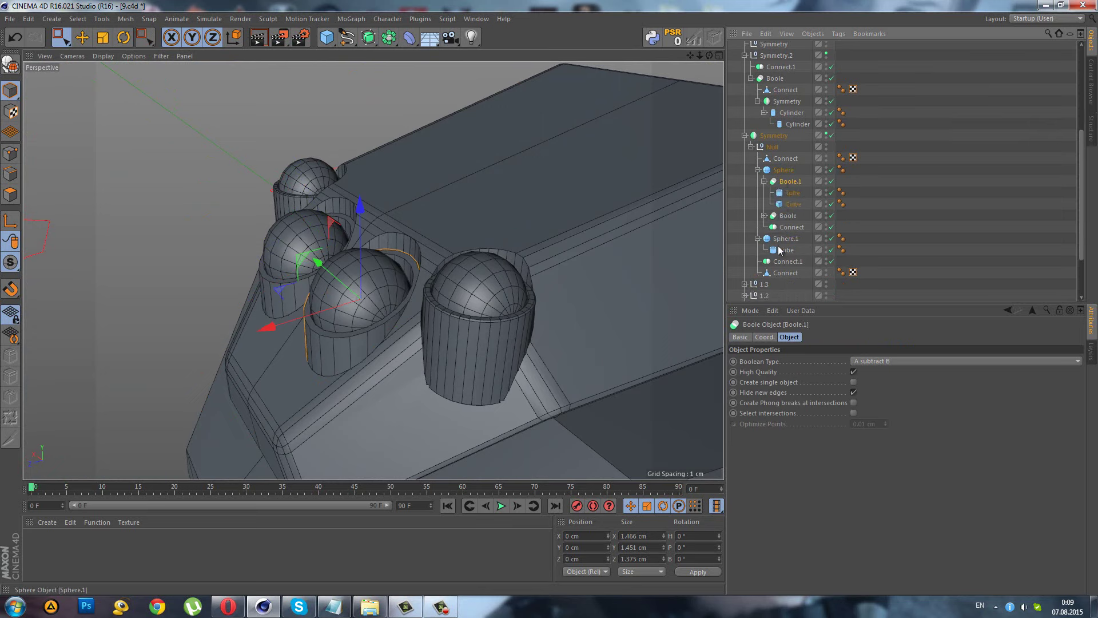
{"action": "left_click", "coordinate": [783, 250]}
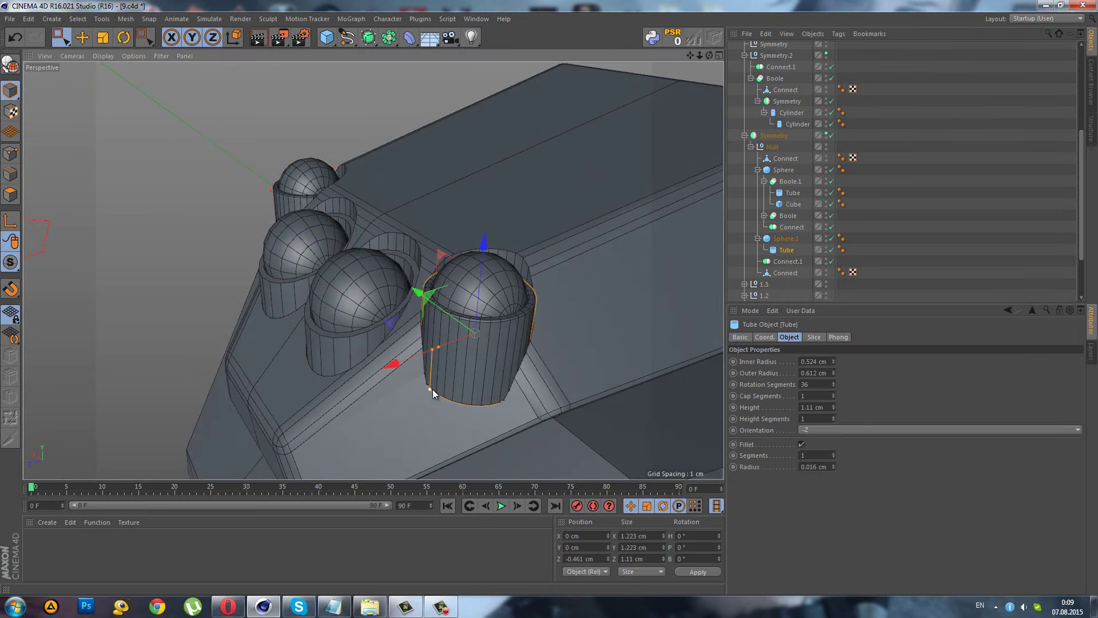
- Stretch the tube to 2.036 cm tall and adjust its Z position
{"action": "left_click_drag", "start_coordinate": [432, 388], "coordinate": [486, 272]}
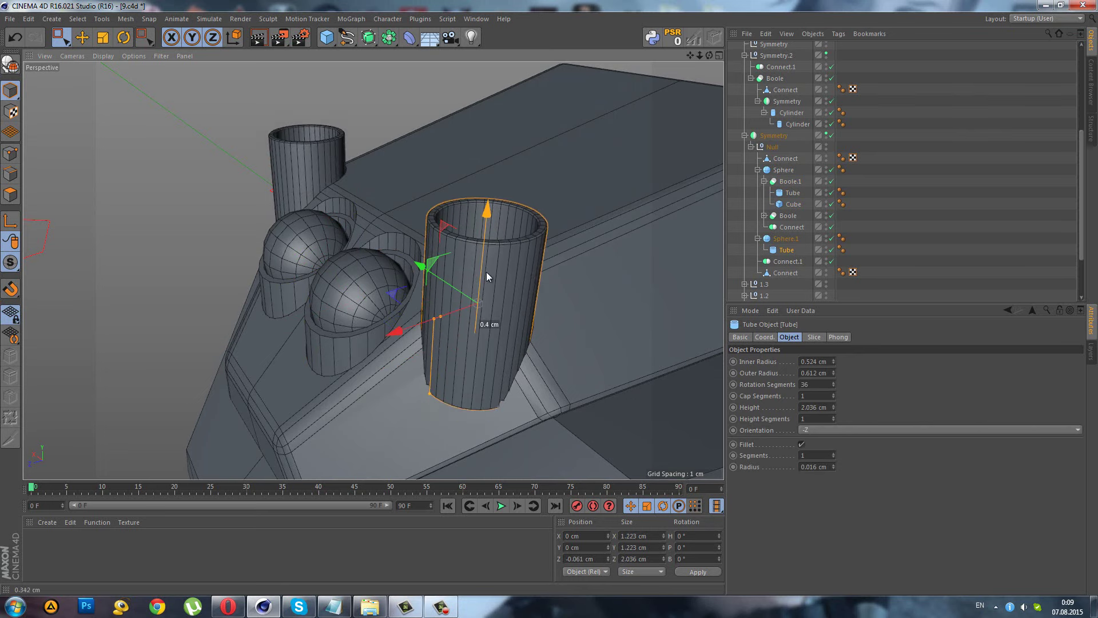
{"action": "left_click_drag", "start_coordinate": [487, 272], "coordinate": [485, 275]}
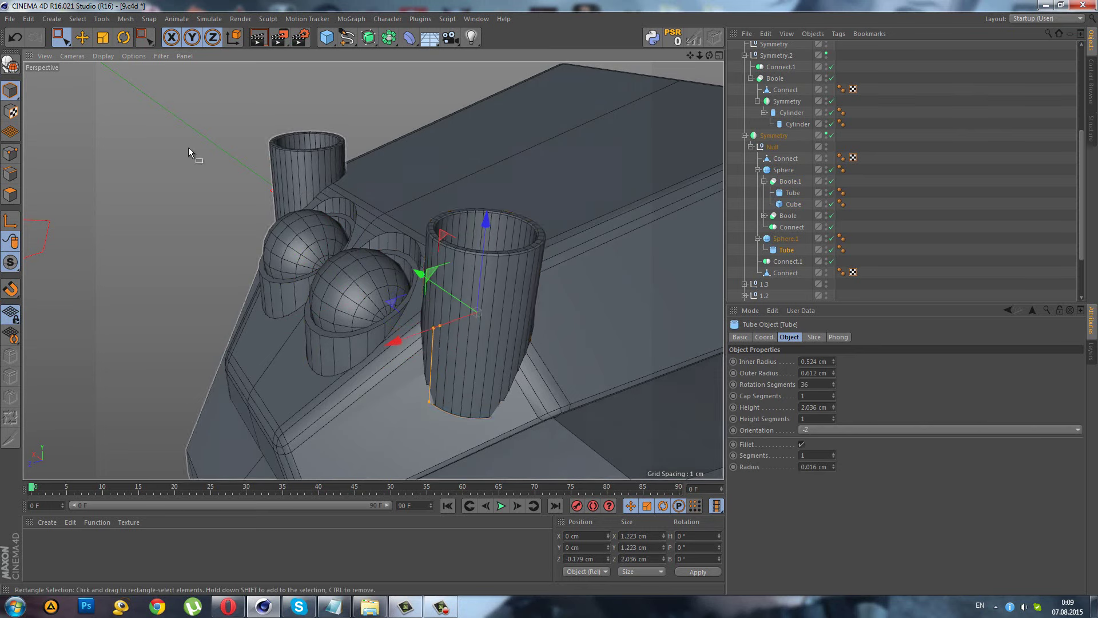
{"action": "left_click", "coordinate": [96, 58]}
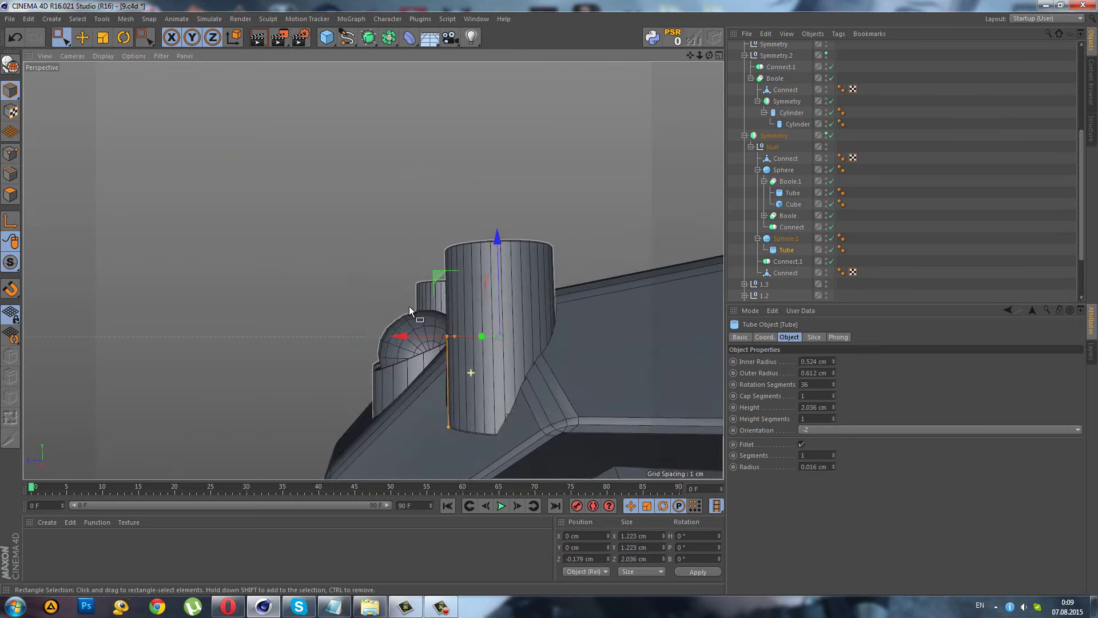
{"action": "mouse_move", "coordinate": [503, 296]}
{"action": "left_mouse_down"}
{"action": "mouse_move", "coordinate": [495, 273]}
{"action": "mouse_move", "coordinate": [486, 290]}
{"action": "mouse_move", "coordinate": [563, 401]}
{"action": "left_mouse_up"}
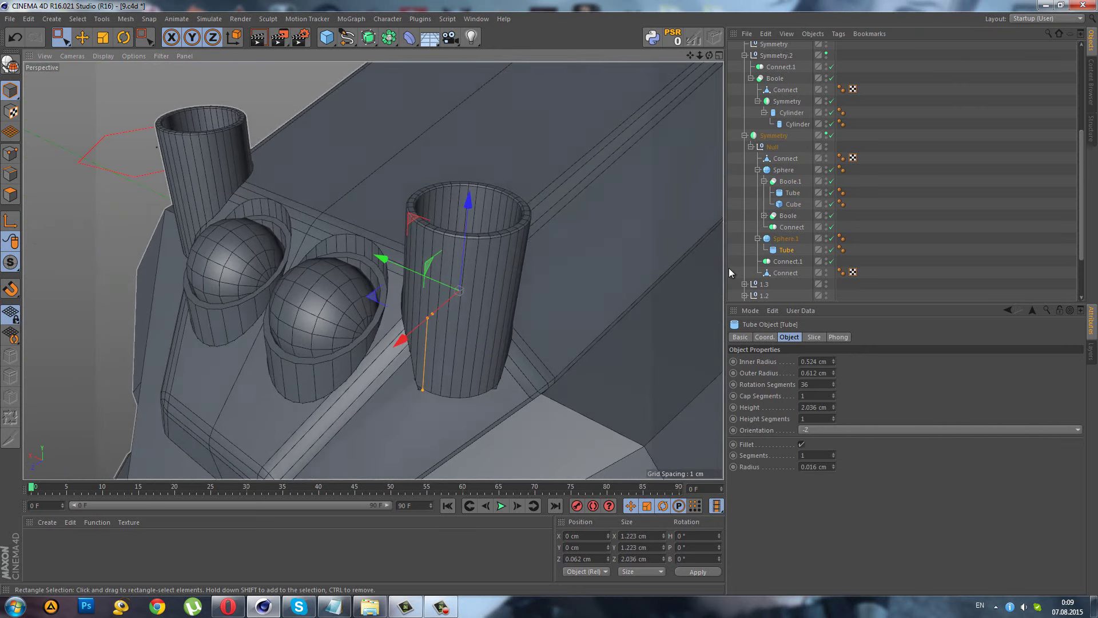
- Delete the extra Tube under Boole.1
{"action": "left_click", "coordinate": [785, 250]}
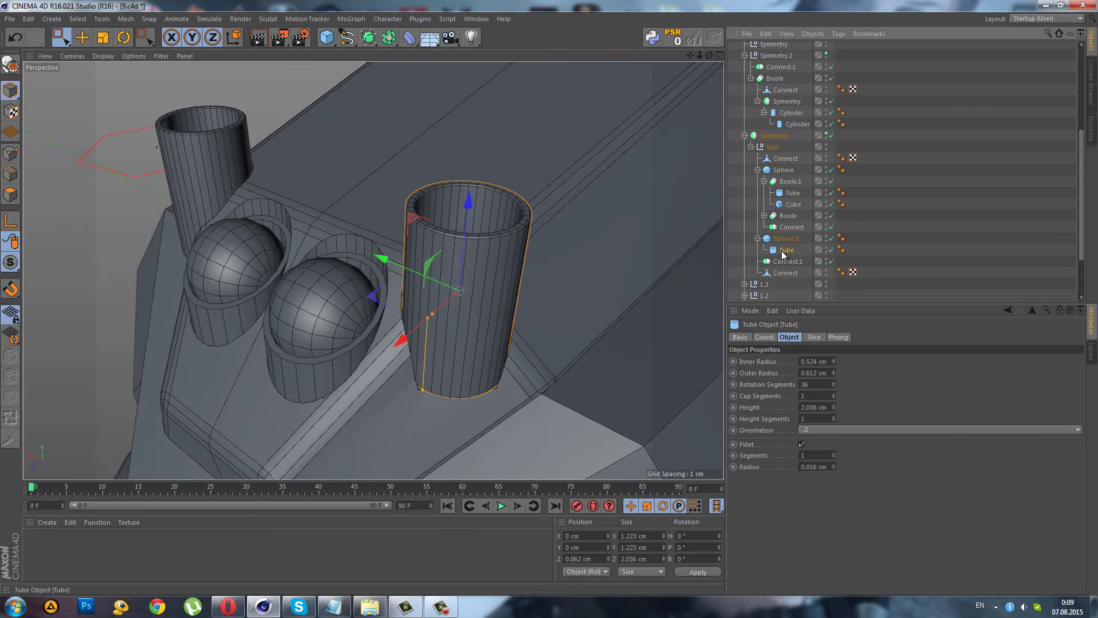
{"action": "left_click_drag", "start_coordinate": [778, 227], "coordinate": [787, 196]}
{"action": "key", "text": "Delete"}
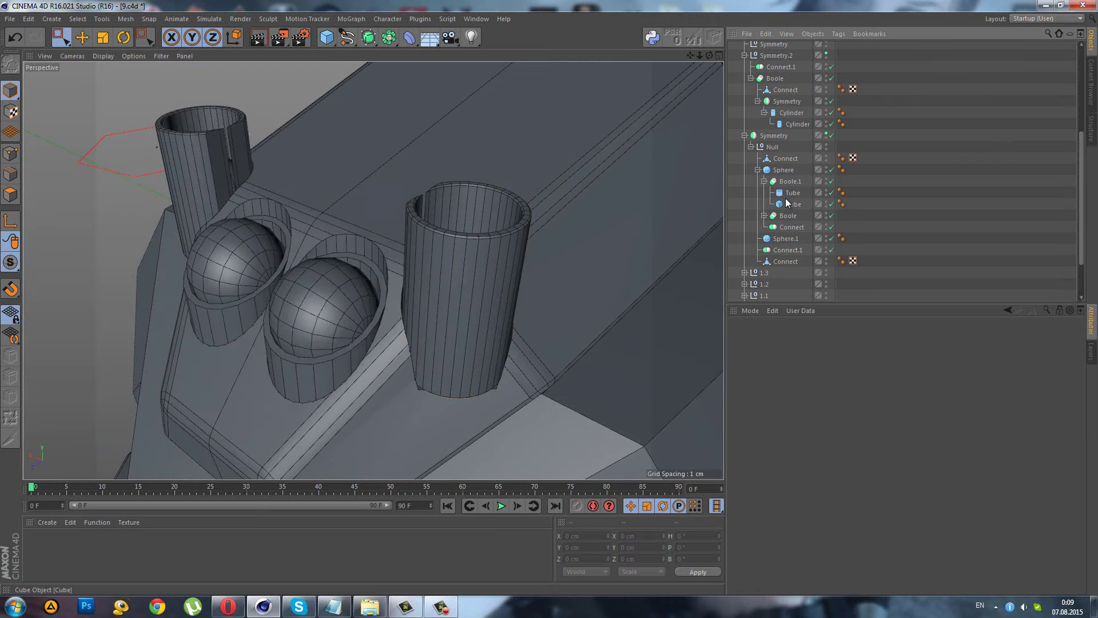
- Lower the cutter Cube about 1.56 cm along Y, keeping its rotation
{"action": "left_click", "coordinate": [789, 205]}
{"action": "left_click_drag", "start_coordinate": [598, 229], "coordinate": [547, 238], "text": "alt"}
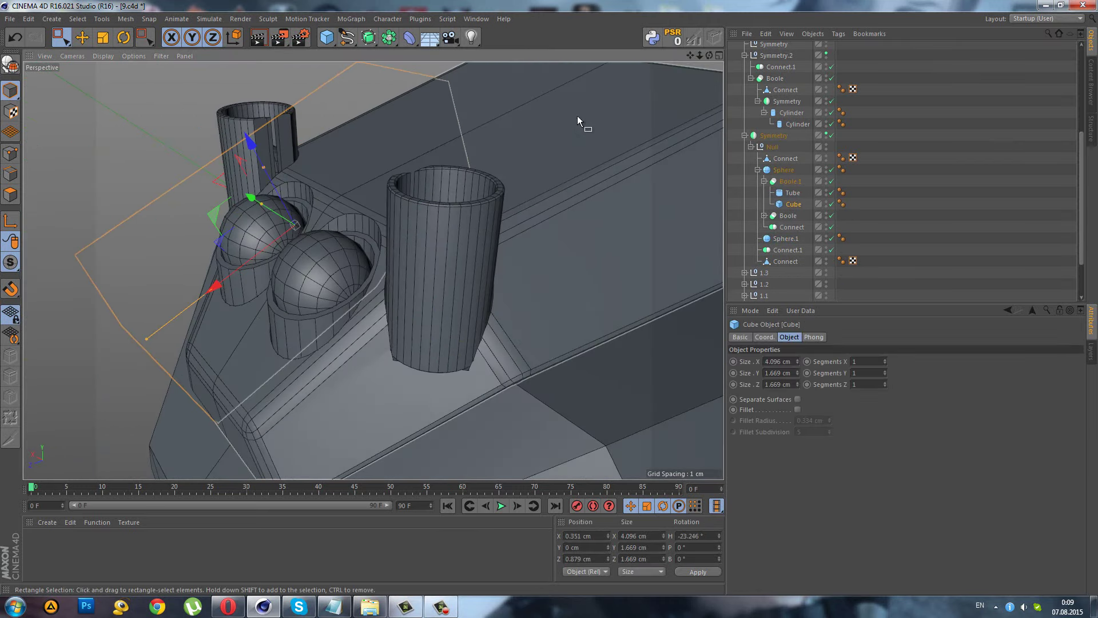
{"action": "left_click", "coordinate": [675, 43]}
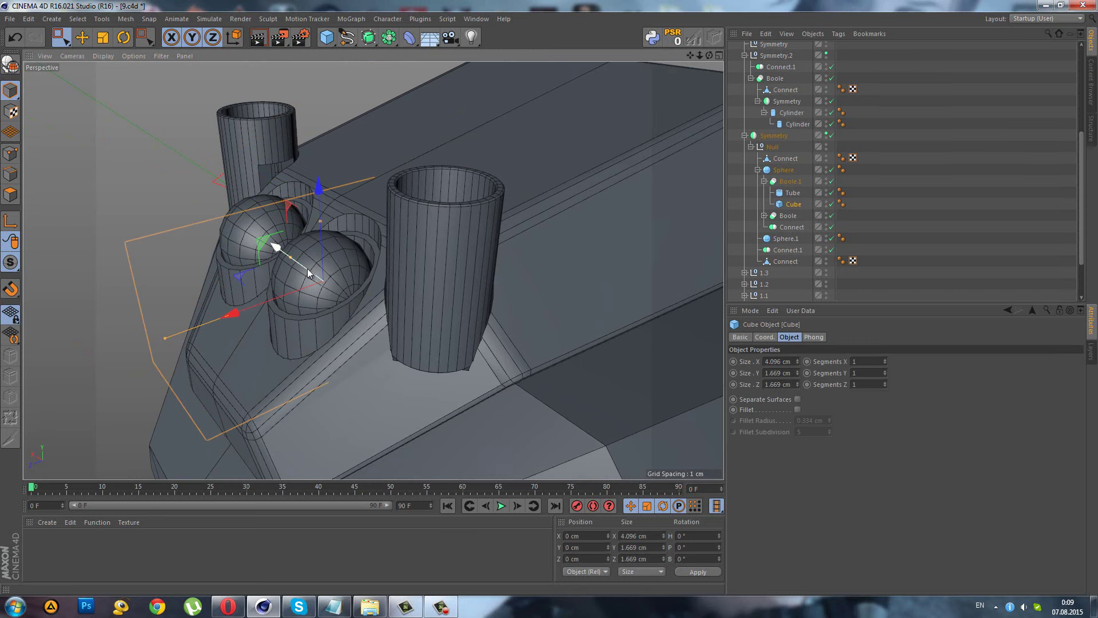
{"action": "key", "text": "ctrl+z"}
{"action": "left_click_drag", "start_coordinate": [274, 213], "coordinate": [374, 225]}
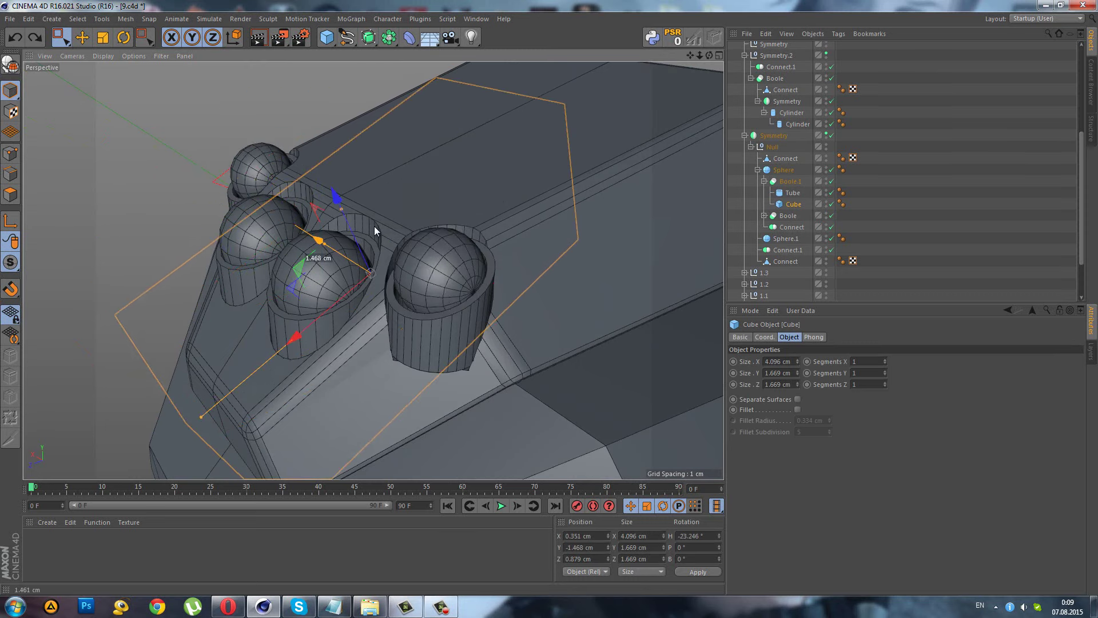
- Slide the cutter Cube sideways and rotate it to about −27.795° heading
{"action": "left_click_drag", "start_coordinate": [449, 258], "coordinate": [385, 232], "text": "alt"}
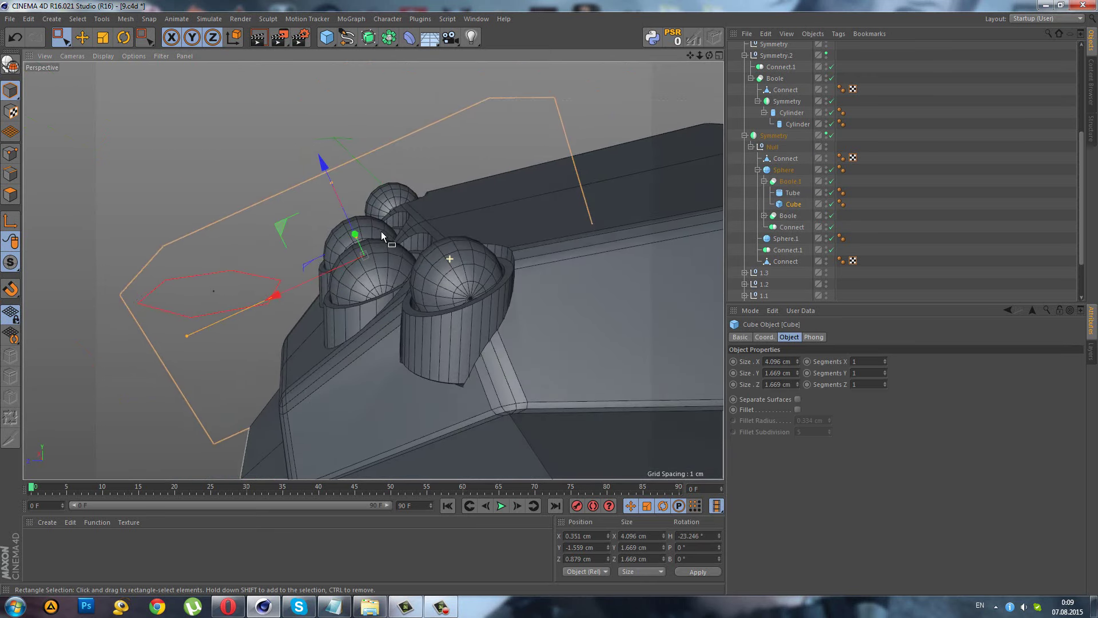
{"action": "mouse_move", "coordinate": [283, 227]}
{"action": "left_mouse_down"}
{"action": "mouse_move", "coordinate": [307, 211]}
{"action": "mouse_move", "coordinate": [322, 217]}
{"action": "mouse_move", "coordinate": [486, 323]}
{"action": "mouse_move", "coordinate": [464, 346]}
{"action": "mouse_move", "coordinate": [197, 136]}
{"action": "left_mouse_up"}
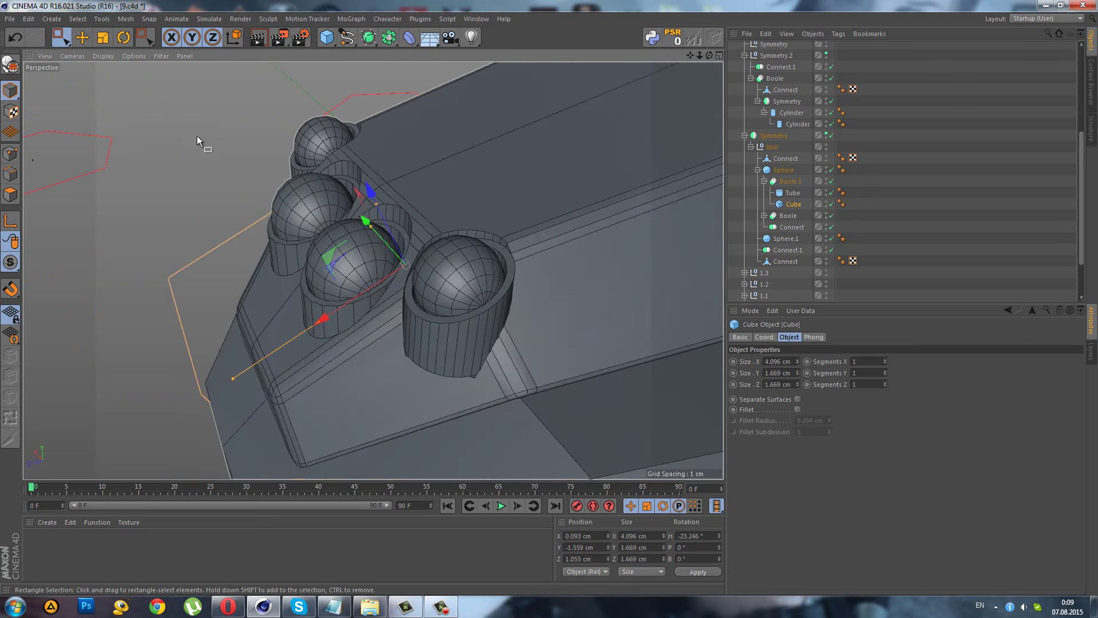
{"action": "left_click", "coordinate": [127, 41]}
{"action": "mouse_move", "coordinate": [359, 247]}
{"action": "left_mouse_down"}
{"action": "mouse_move", "coordinate": [300, 215]}
{"action": "mouse_move", "coordinate": [338, 218]}
{"action": "mouse_move", "coordinate": [359, 196]}
{"action": "mouse_move", "coordinate": [291, 215]}
{"action": "left_mouse_up"}
{"action": "key", "text": "0"}
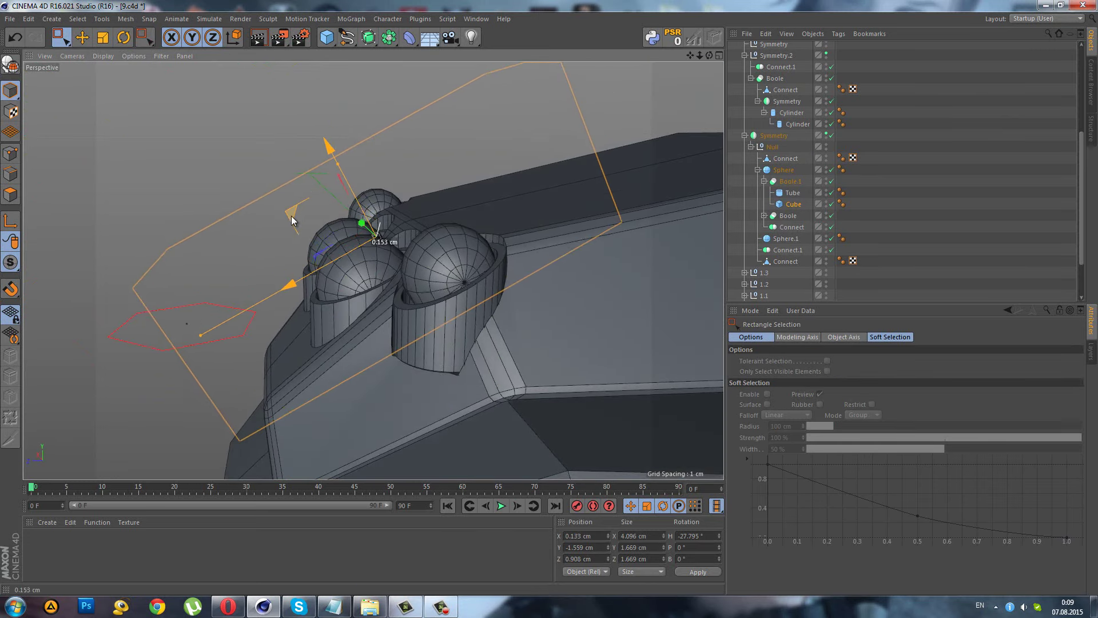
{"action": "left_click", "coordinate": [969, 232]}
{"action": "mouse_move", "coordinate": [598, 281]}
{"action": "left_mouse_down", "text": "alt"}
{"action": "mouse_move", "coordinate": [444, 282]}
{"action": "mouse_move", "coordinate": [540, 321]}
{"action": "mouse_move", "coordinate": [549, 291]}
{"action": "left_mouse_up", "text": "alt"}
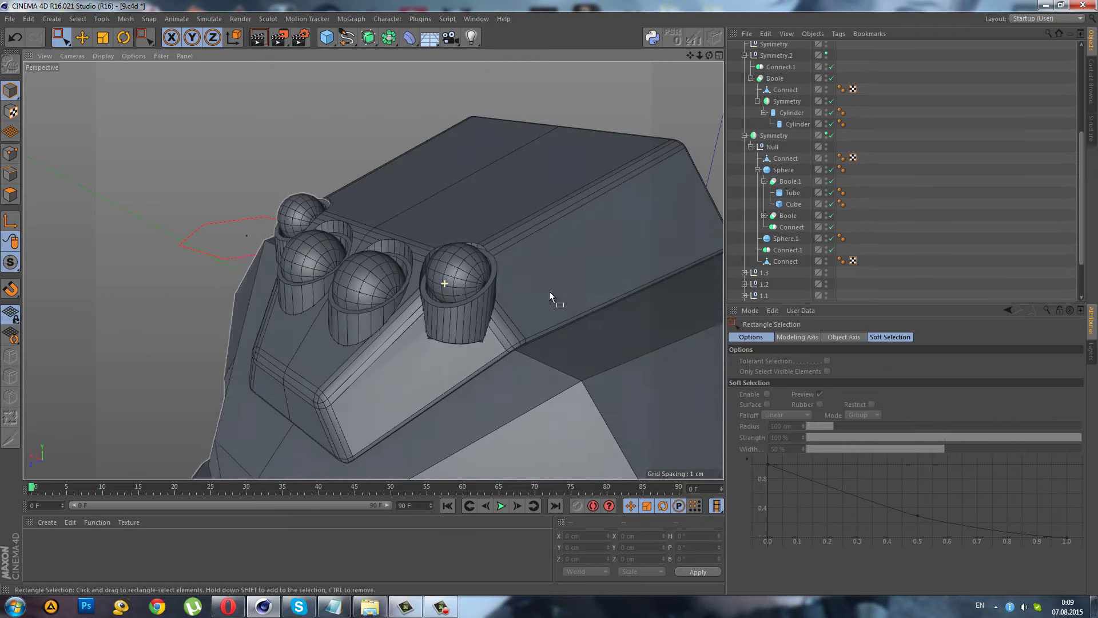
- Stretch the rightmost socket's cutting cylinder to 3.46 cm tall
{"action": "left_click", "coordinate": [798, 124]}
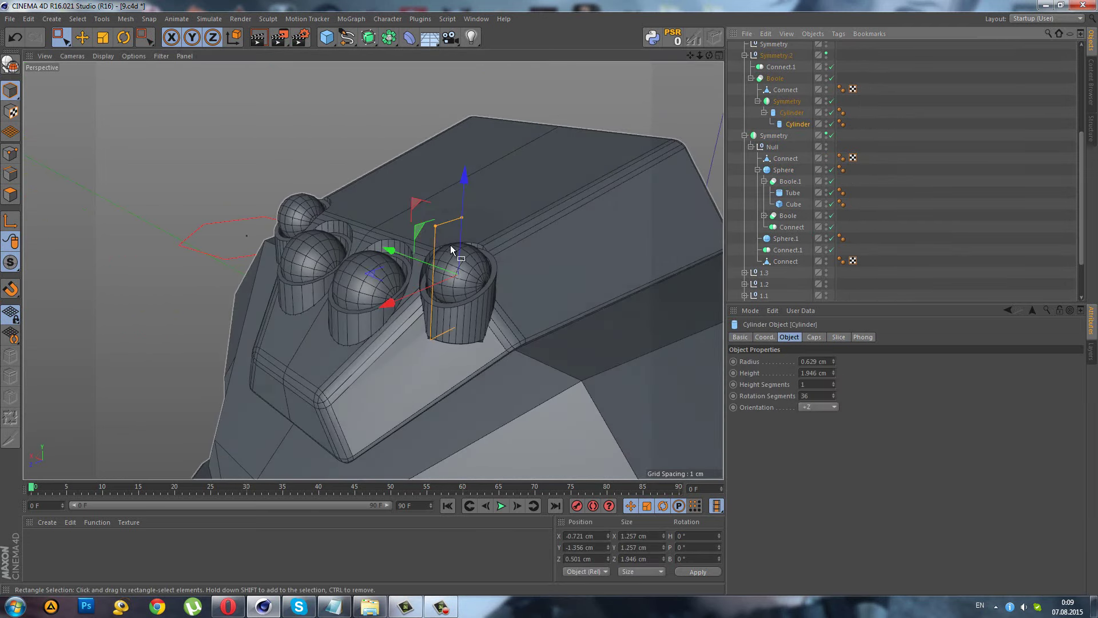
{"action": "left_click_drag", "start_coordinate": [461, 242], "coordinate": [443, 297]}
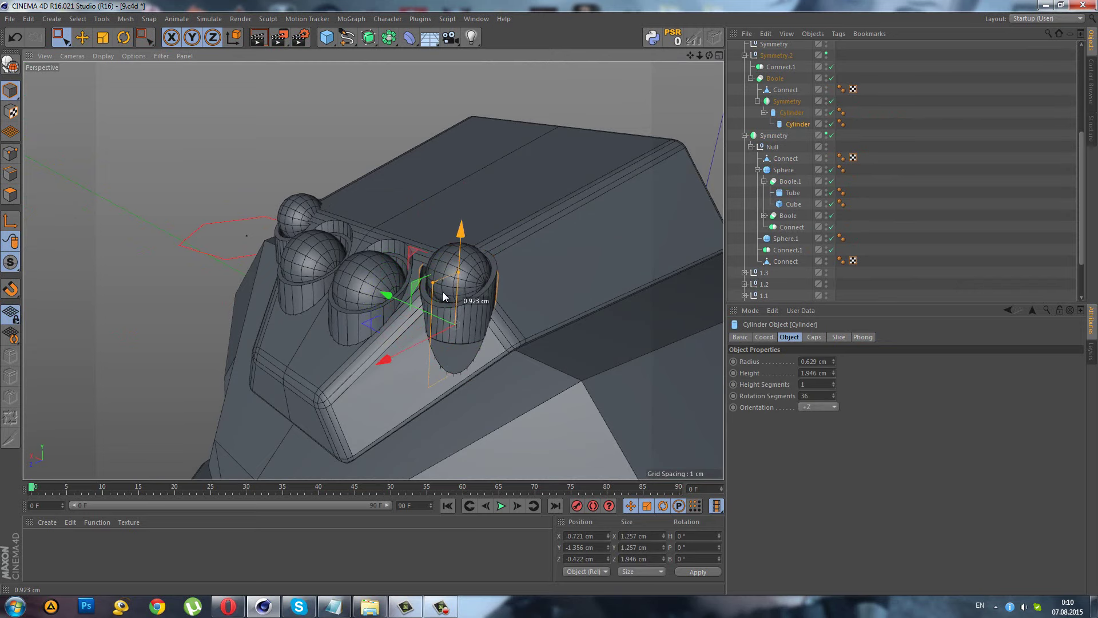
{"action": "left_click_drag", "start_coordinate": [458, 244], "coordinate": [455, 226]}
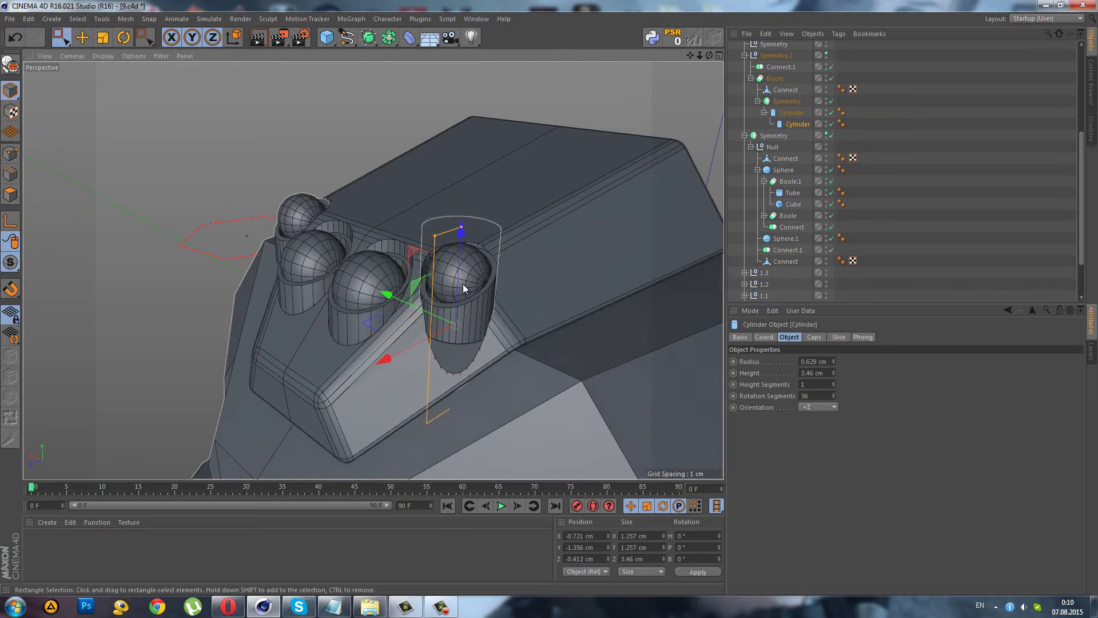
{"action": "scroll", "coordinate": [462, 283], "scroll_direction": "up", "scroll_amount": 3}
{"action": "scroll", "coordinate": [465, 306], "scroll_direction": "up", "scroll_amount": 2}
{"action": "left_click_drag", "start_coordinate": [430, 336], "coordinate": [605, 280], "text": "alt"}
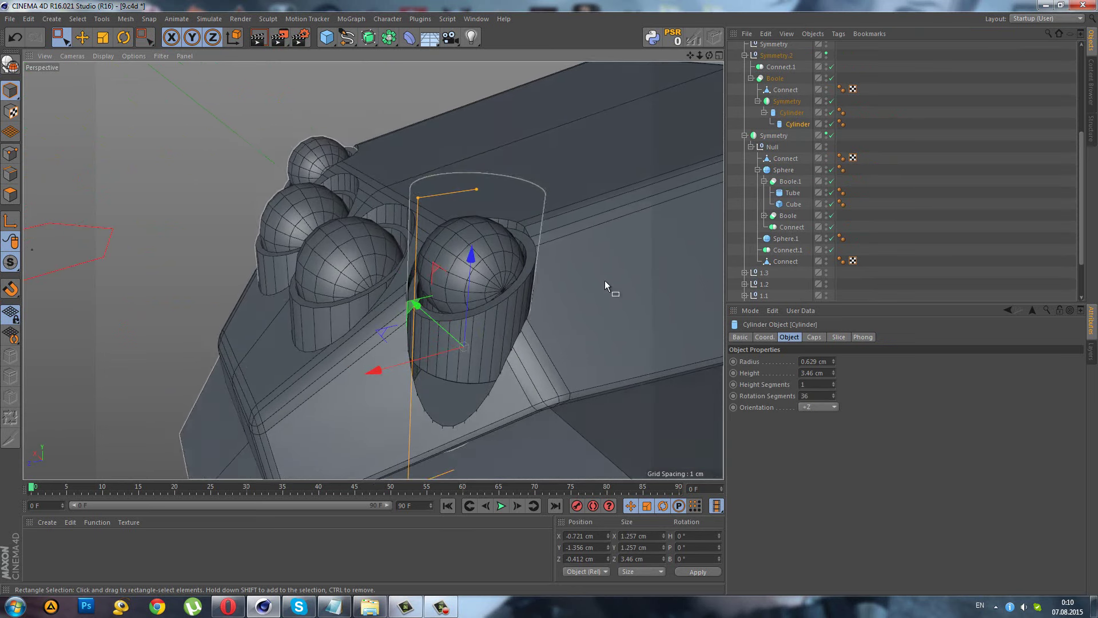
- Lower the collar Tube in its socket and give it 24 rotation segments
{"action": "left_click", "coordinate": [789, 193]}
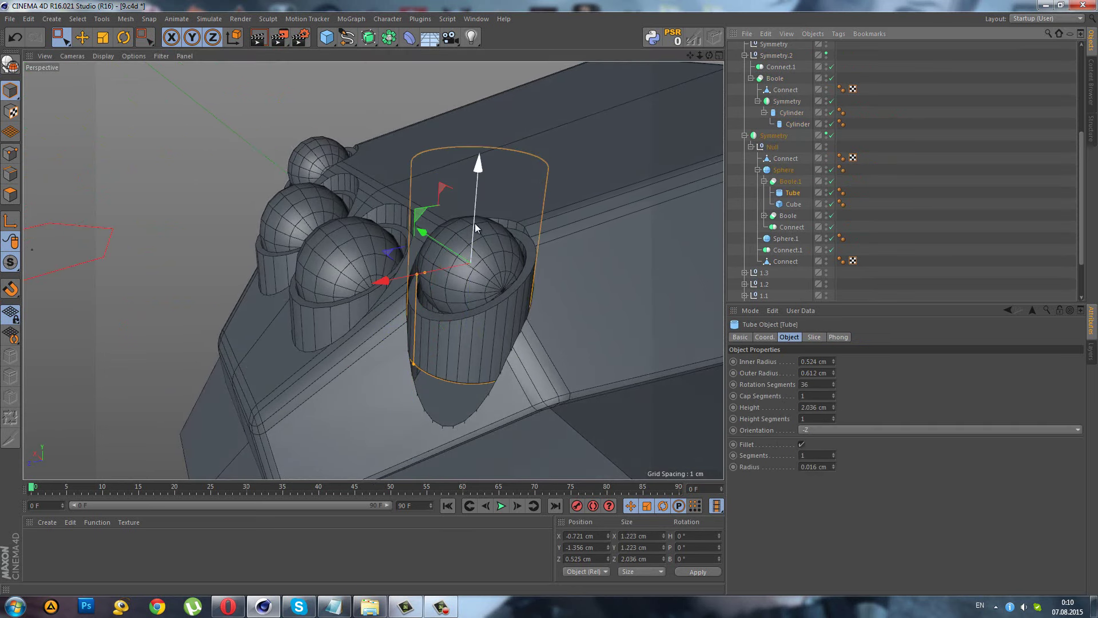
{"action": "left_click_drag", "start_coordinate": [474, 225], "coordinate": [474, 289]}
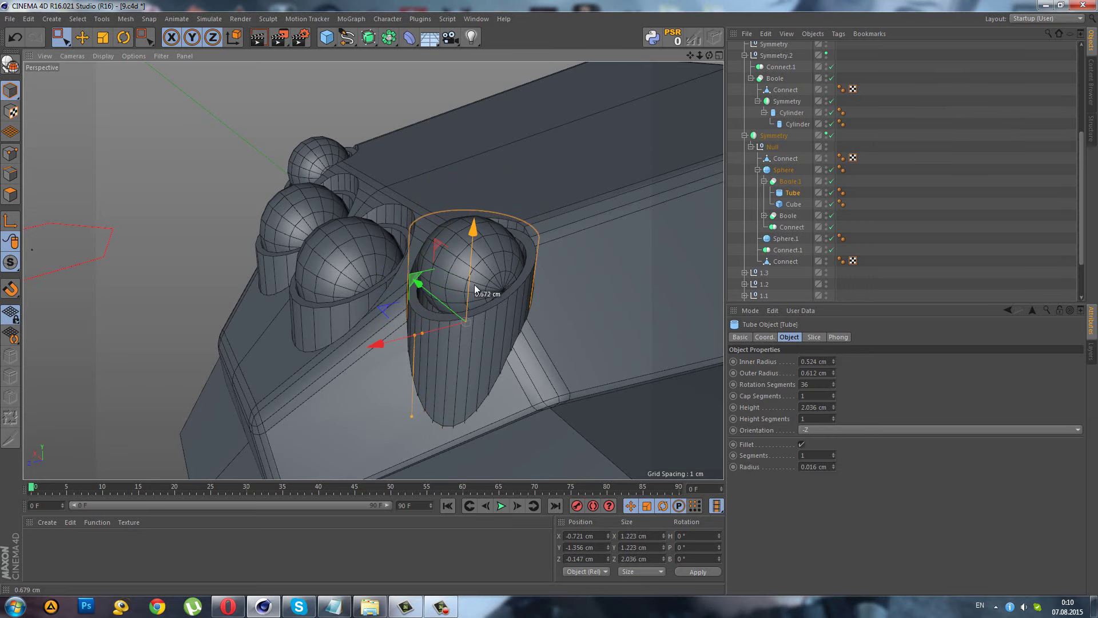
{"action": "left_click_drag", "start_coordinate": [475, 283], "coordinate": [322, 214], "text": "alt"}
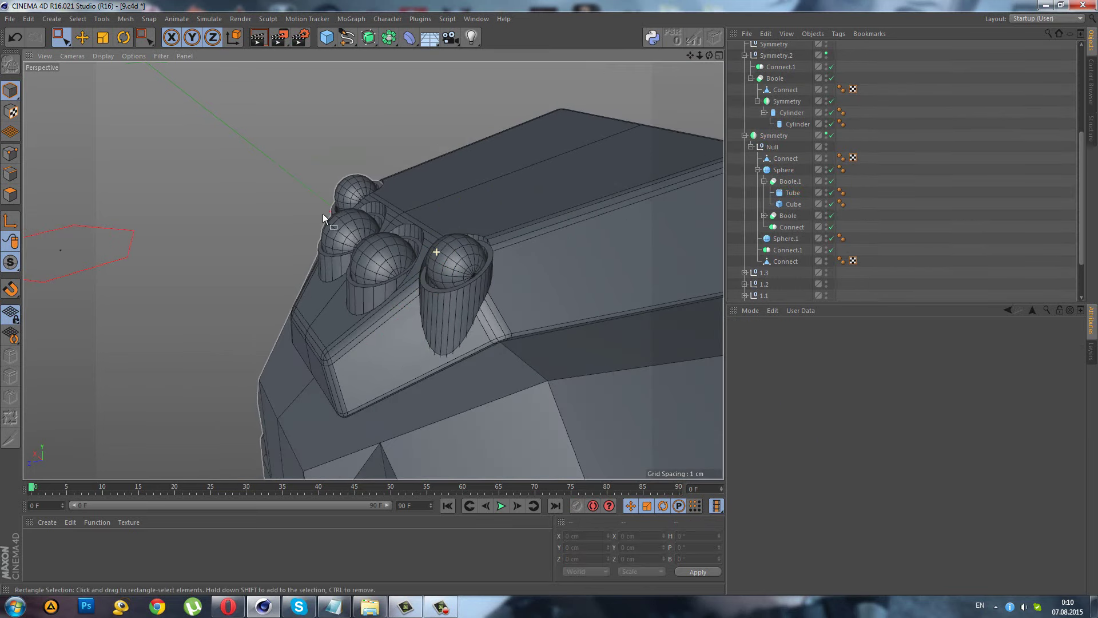
{"action": "key", "text": "ctrl+z"}
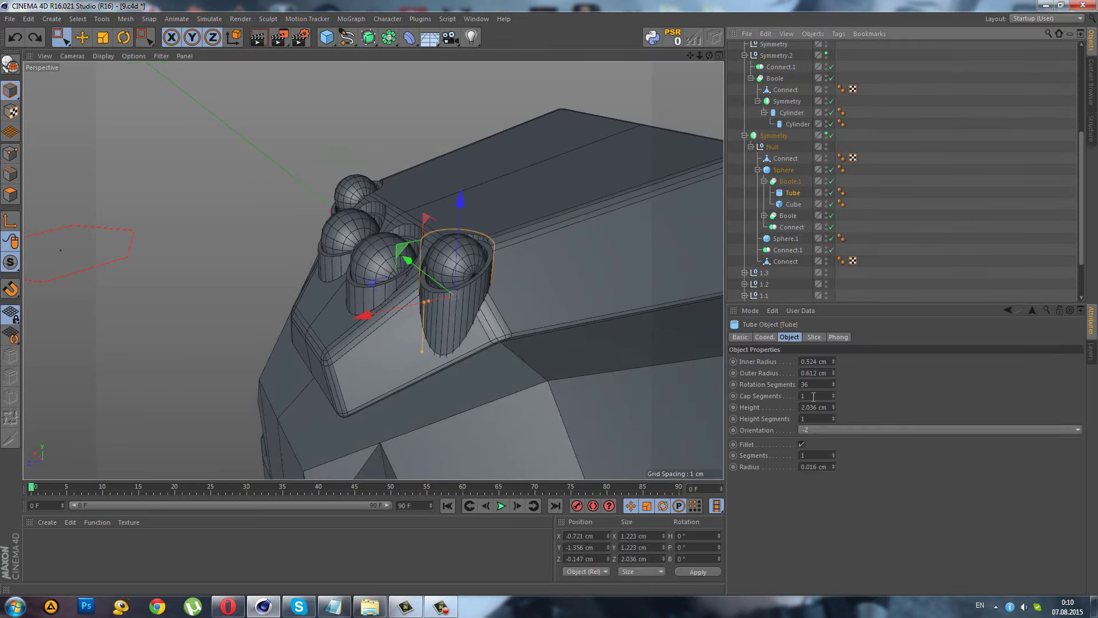
{"action": "left_click", "coordinate": [814, 386]}
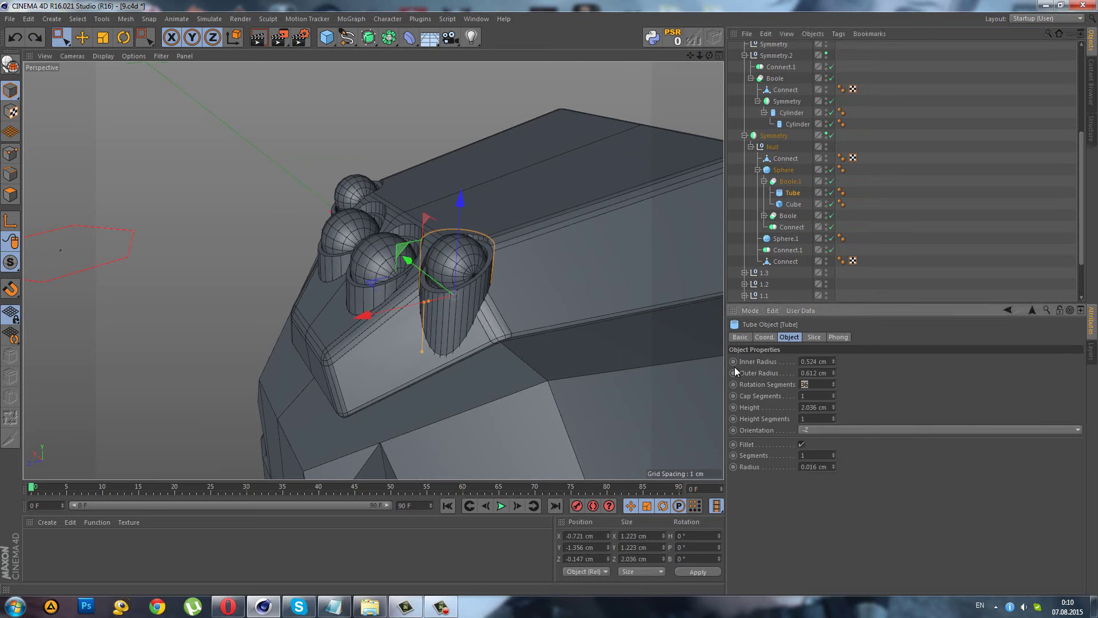
{"action": "type", "text": "24"}
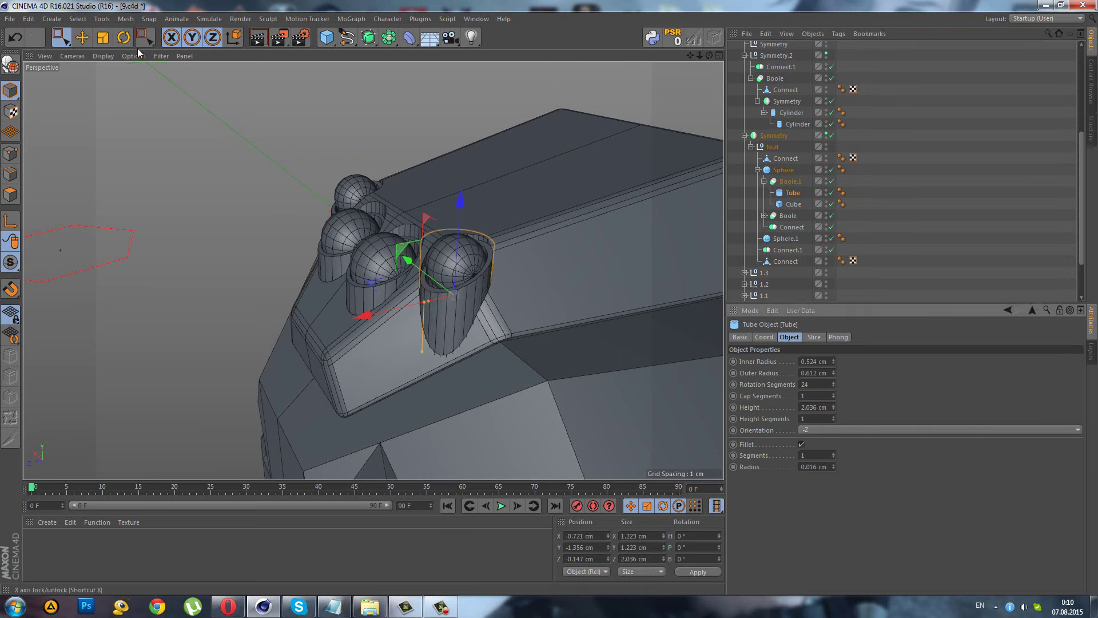
- Switch the viewport display to Gouraud shading
{"action": "left_click", "coordinate": [107, 59]}
{"action": "left_click_drag", "start_coordinate": [292, 171], "coordinate": [515, 206], "text": "alt"}
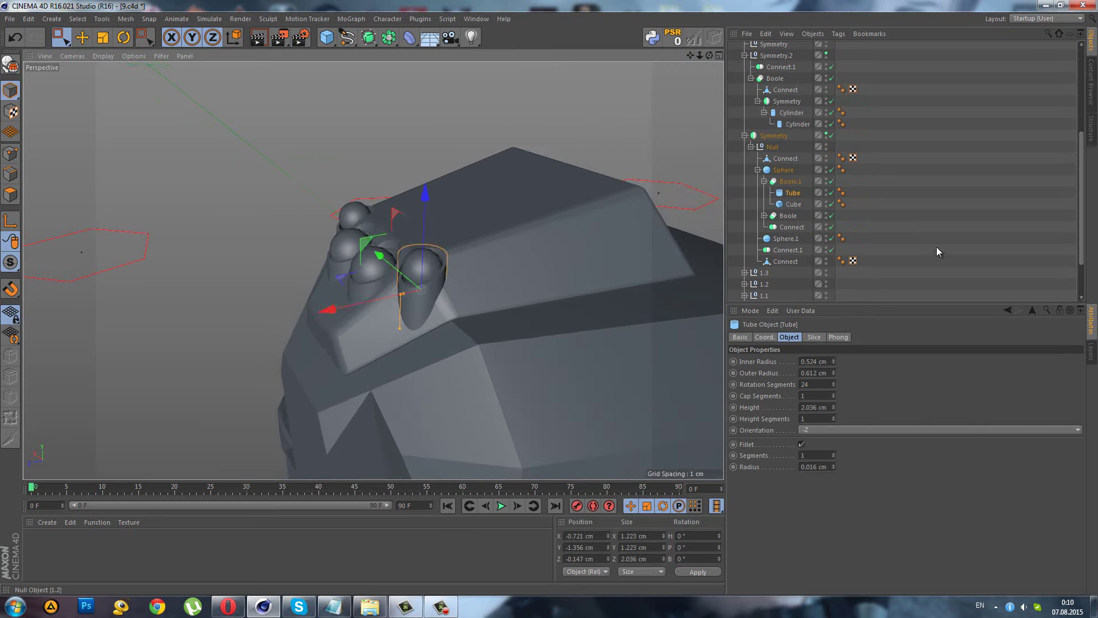
{"action": "left_click", "coordinate": [936, 246]}
{"action": "scroll", "coordinate": [483, 303], "scroll_direction": "up", "scroll_amount": 2}
{"action": "scroll", "coordinate": [420, 291], "scroll_direction": "up", "scroll_amount": 2}
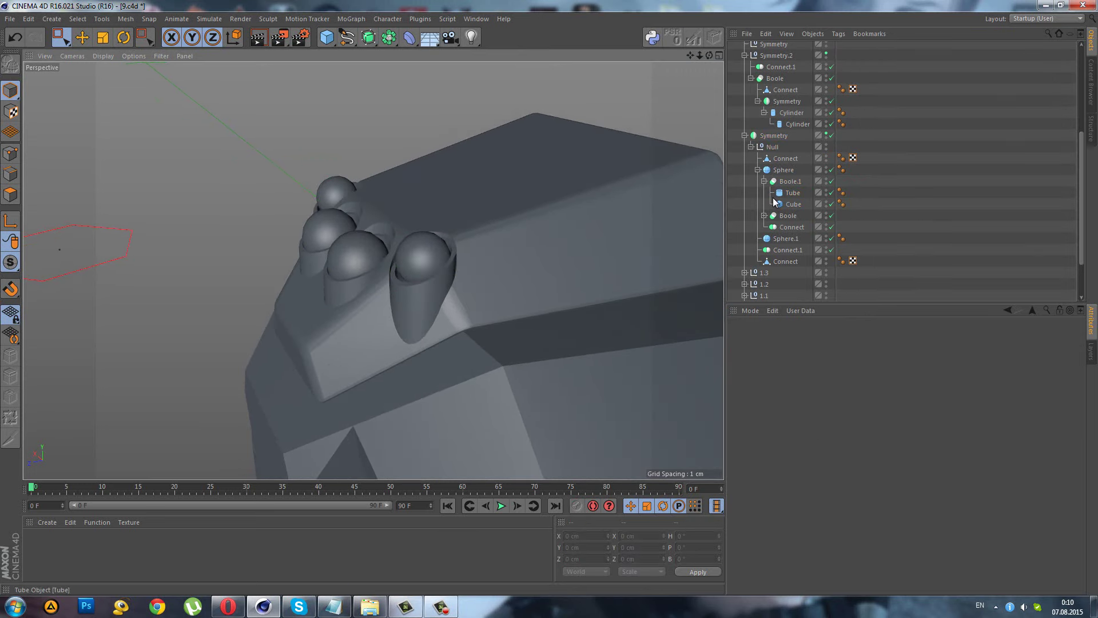
- Raise Sphere.1 slightly in its collar and shrink its radius to 0.563 cm
{"action": "left_click", "coordinate": [779, 239]}
{"action": "left_click_drag", "start_coordinate": [427, 215], "coordinate": [427, 218]}
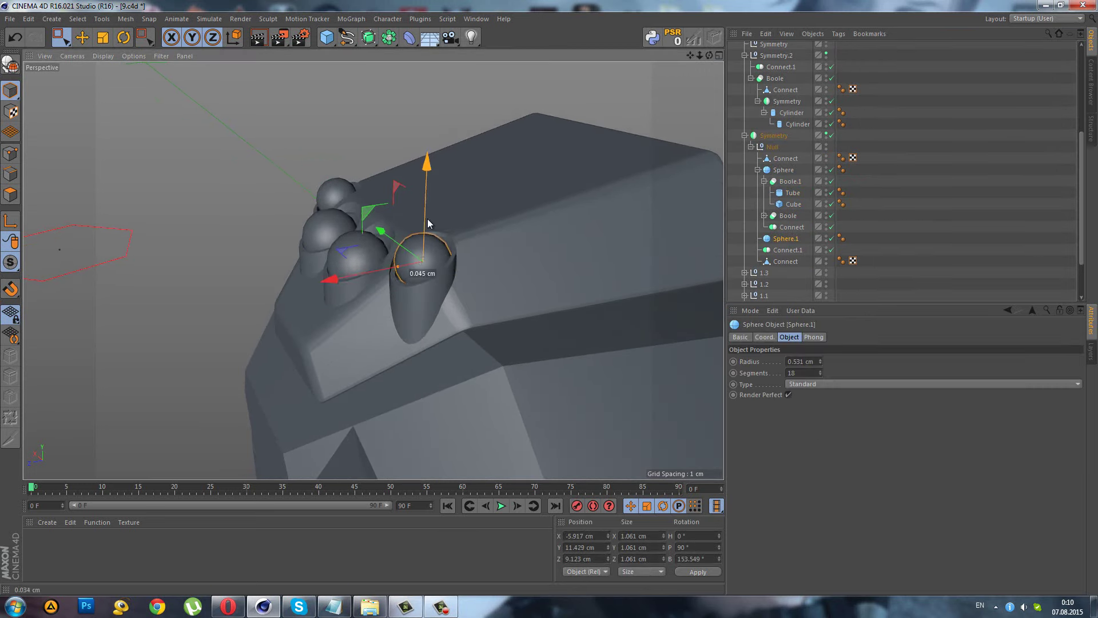
{"action": "left_click", "coordinate": [874, 280]}
{"action": "scroll", "coordinate": [420, 257], "scroll_direction": "up", "scroll_amount": 3}
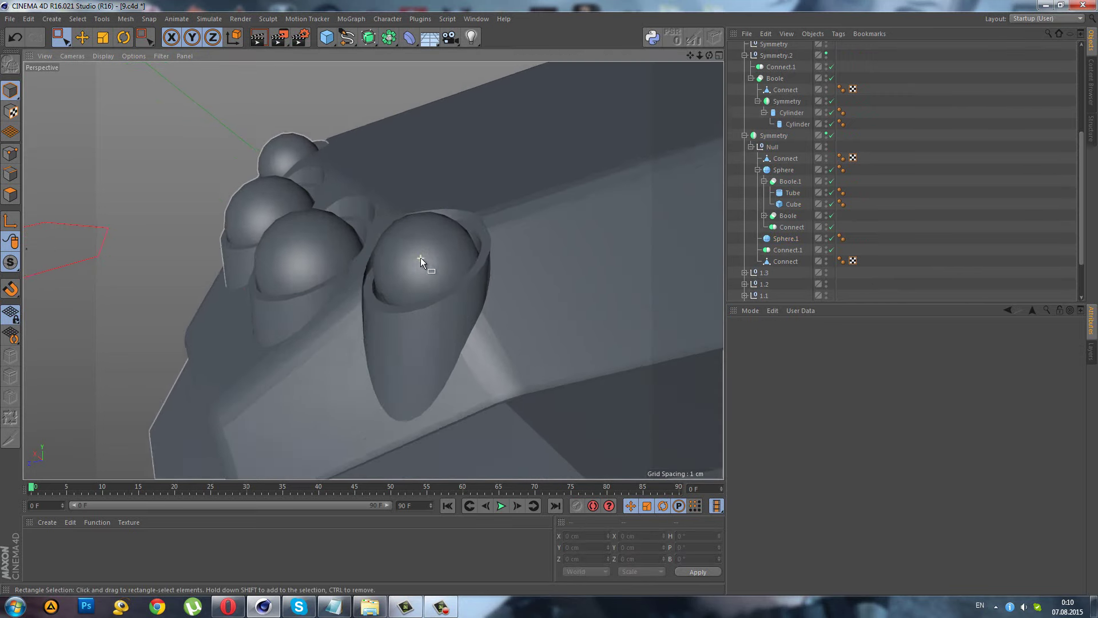
{"action": "left_click", "coordinate": [420, 257]}
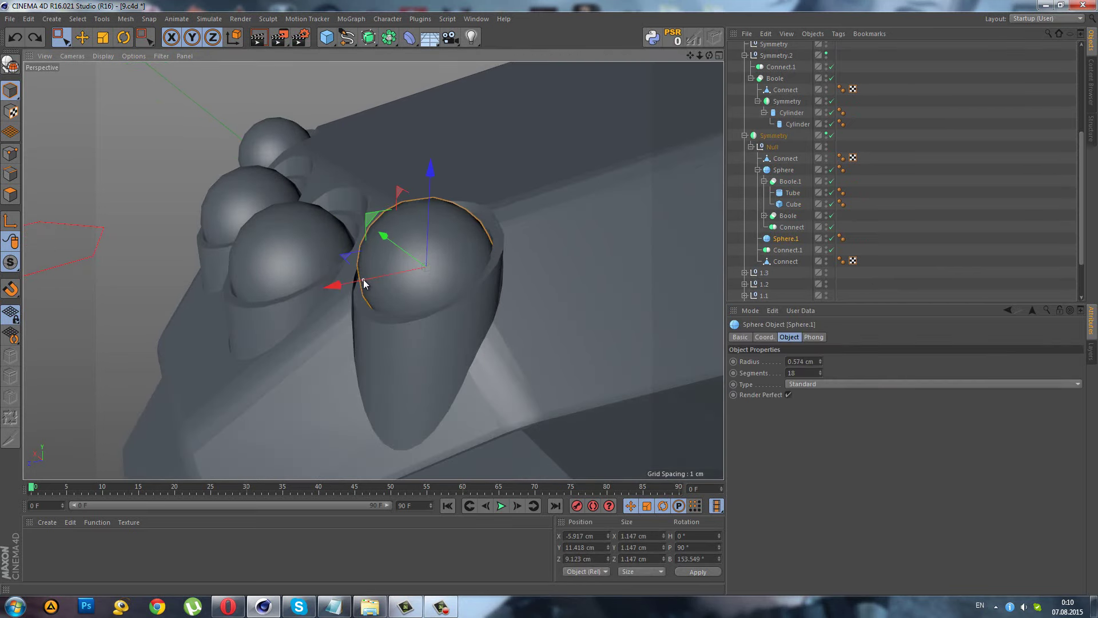
{"action": "left_click_drag", "start_coordinate": [363, 280], "coordinate": [366, 279]}
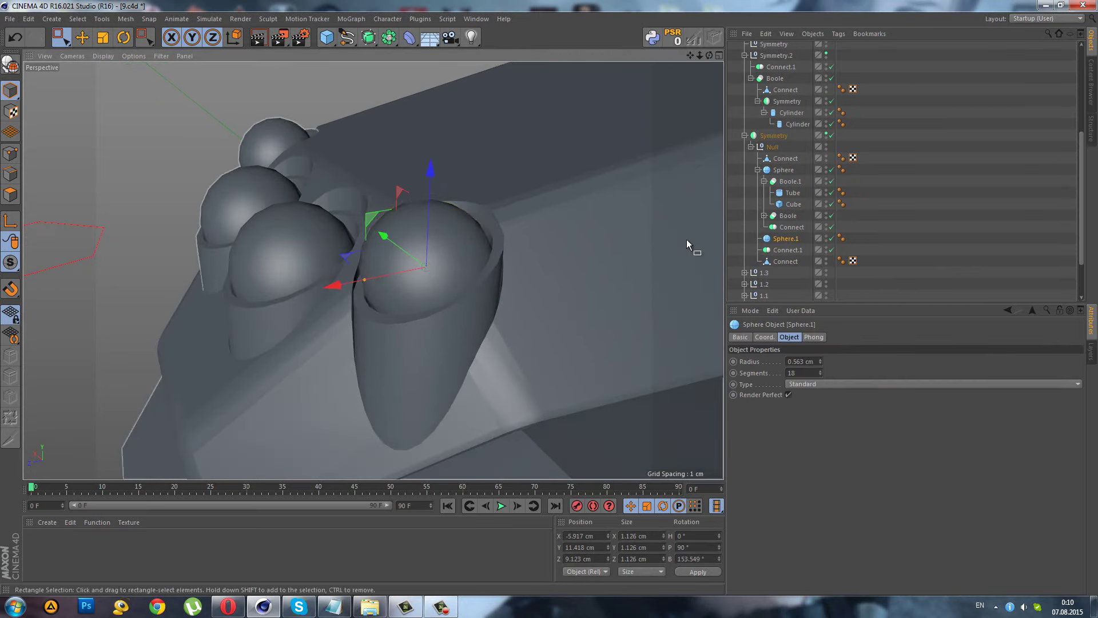
- Enlarge the neighbouring Sphere's radius to 0.672 cm
{"action": "left_click", "coordinate": [783, 170]}
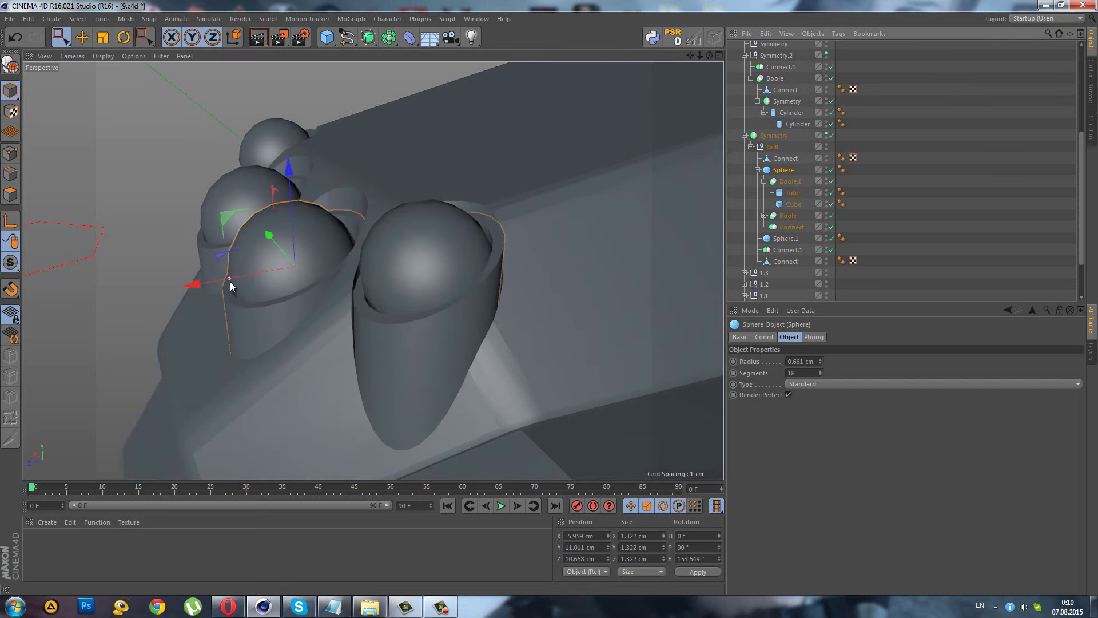
{"action": "left_click_drag", "start_coordinate": [229, 282], "coordinate": [229, 282]}
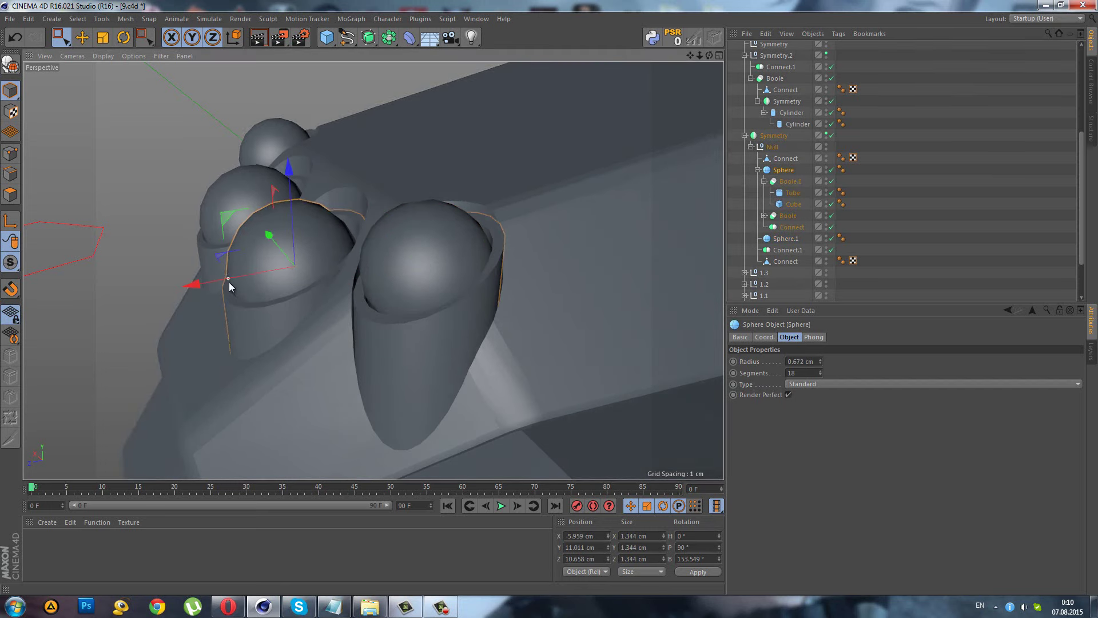
{"action": "left_click", "coordinate": [989, 202]}
{"action": "scroll", "coordinate": [351, 262], "scroll_direction": "down", "scroll_amount": 5}
- Orbit to view the whole head and save the scene
{"action": "mouse_move", "coordinate": [317, 245]}
{"action": "left_mouse_down", "text": "alt"}
{"action": "mouse_move", "coordinate": [393, 258]}
{"action": "mouse_move", "coordinate": [156, 111]}
{"action": "left_mouse_up", "text": "alt"}
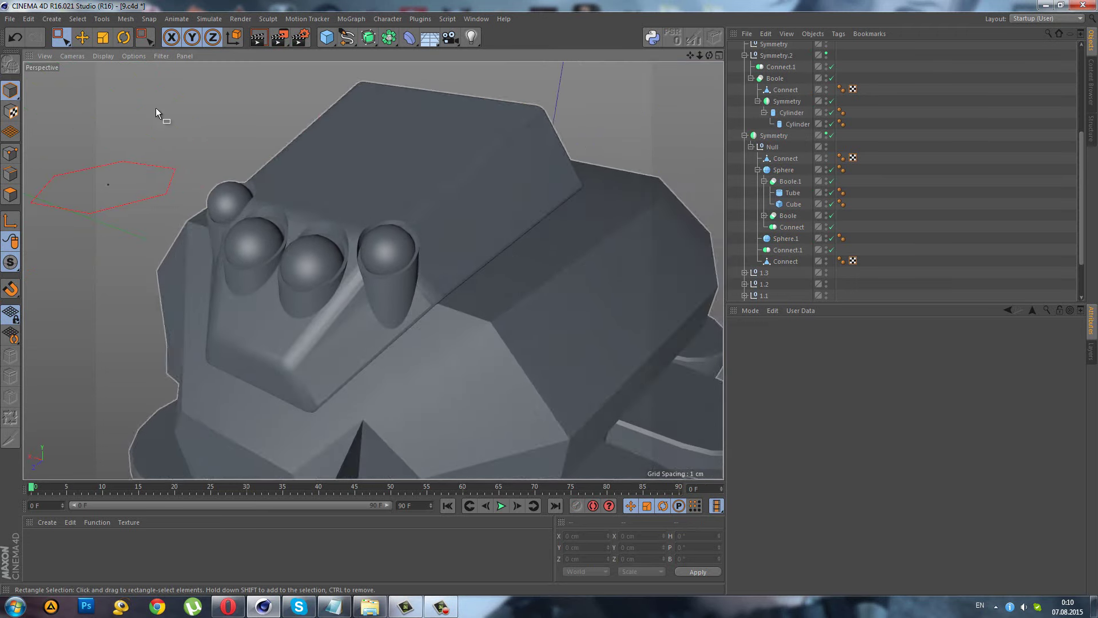
{"action": "mouse_move", "coordinate": [109, 66]}
{"action": "left_mouse_down", "text": "alt"}
{"action": "mouse_move", "coordinate": [511, 315]}
{"action": "mouse_move", "coordinate": [369, 276]}
{"action": "mouse_move", "coordinate": [441, 221]}
{"action": "mouse_move", "coordinate": [402, 204]}
{"action": "left_mouse_up", "text": "alt"}
{"action": "scroll", "coordinate": [479, 211], "scroll_direction": "up", "scroll_amount": 2}
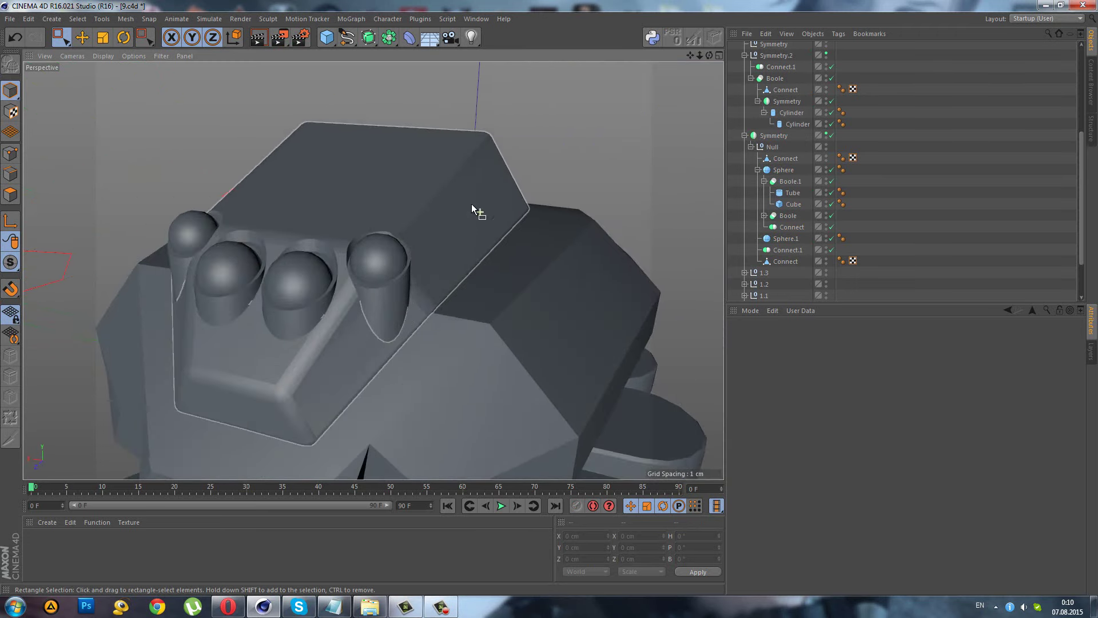
{"action": "left_click", "coordinate": [10, 18]}
{"action": "left_click", "coordinate": [34, 112]}
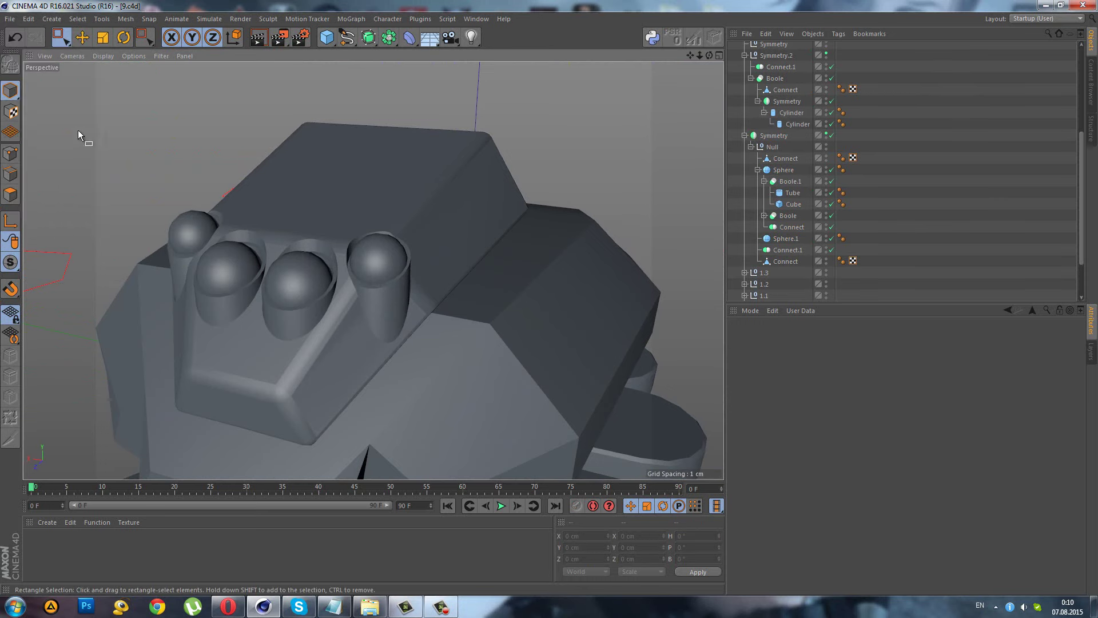
{"action": "mouse_move", "coordinate": [248, 280]}
{"action": "left_mouse_down", "text": "alt"}
{"action": "mouse_move", "coordinate": [202, 281]}
{"action": "mouse_move", "coordinate": [230, 297]}
{"action": "mouse_move", "coordinate": [497, 247]}
{"action": "left_mouse_up", "text": "alt"}
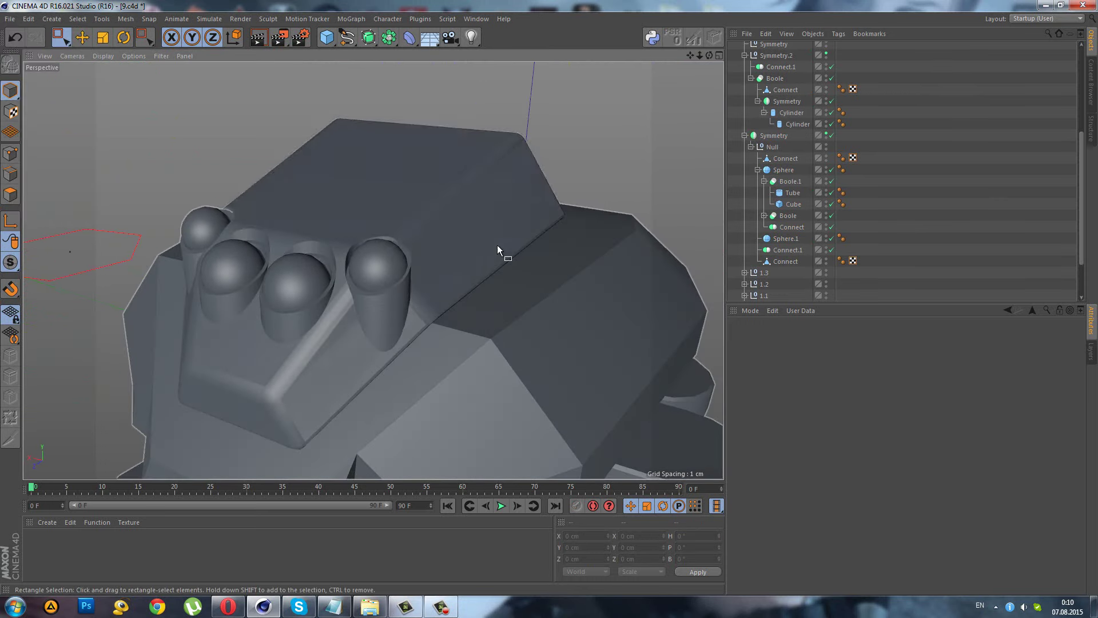
- Wrap Boole.1 in a new Connect.1 and give both Connect objects 0.01 cm weld tolerance
{"action": "left_click", "coordinate": [764, 181]}
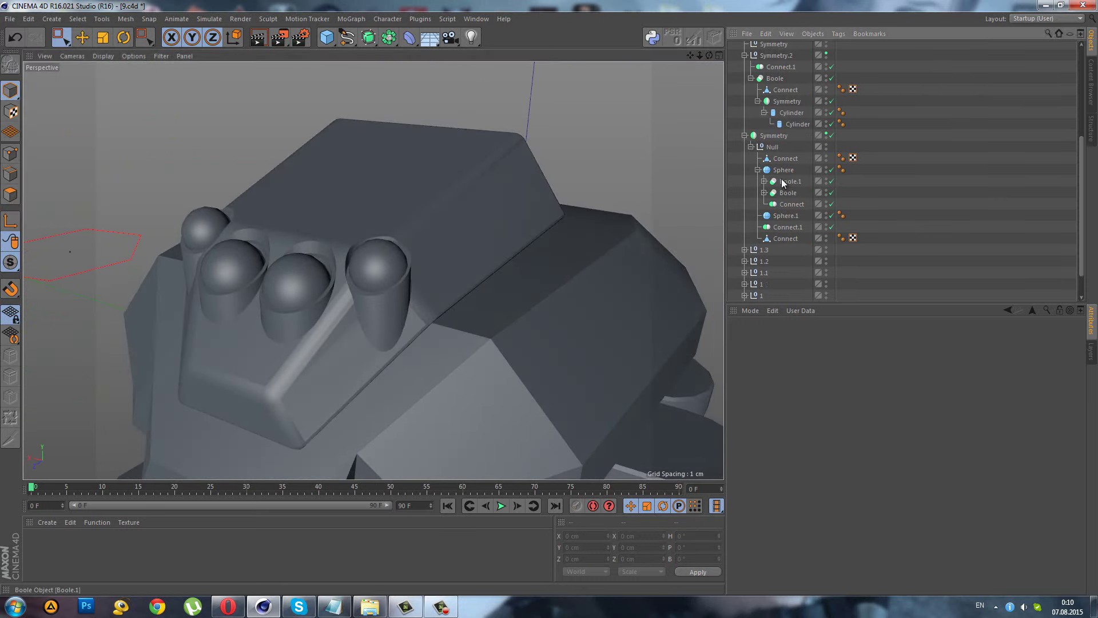
{"action": "left_click_drag", "start_coordinate": [781, 205], "coordinate": [785, 216], "text": "ctrl"}
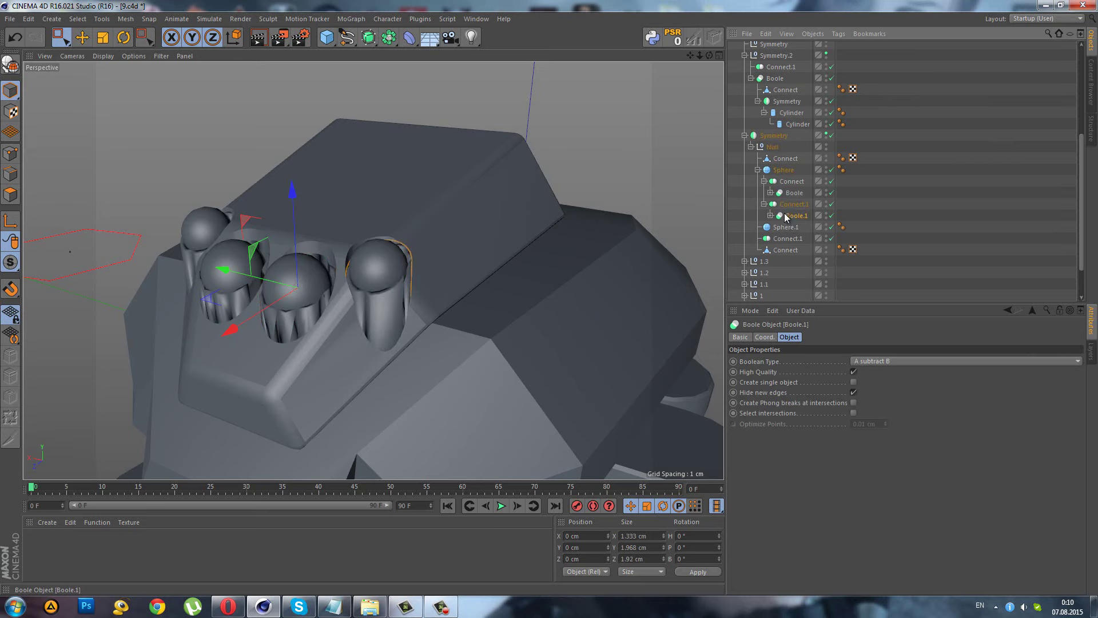
{"action": "mouse_move", "coordinate": [352, 245]}
{"action": "left_mouse_down", "text": "alt"}
{"action": "mouse_move", "coordinate": [357, 262]}
{"action": "mouse_move", "coordinate": [297, 273]}
{"action": "mouse_move", "coordinate": [311, 290]}
{"action": "mouse_move", "coordinate": [334, 277]}
{"action": "left_mouse_up", "text": "alt"}
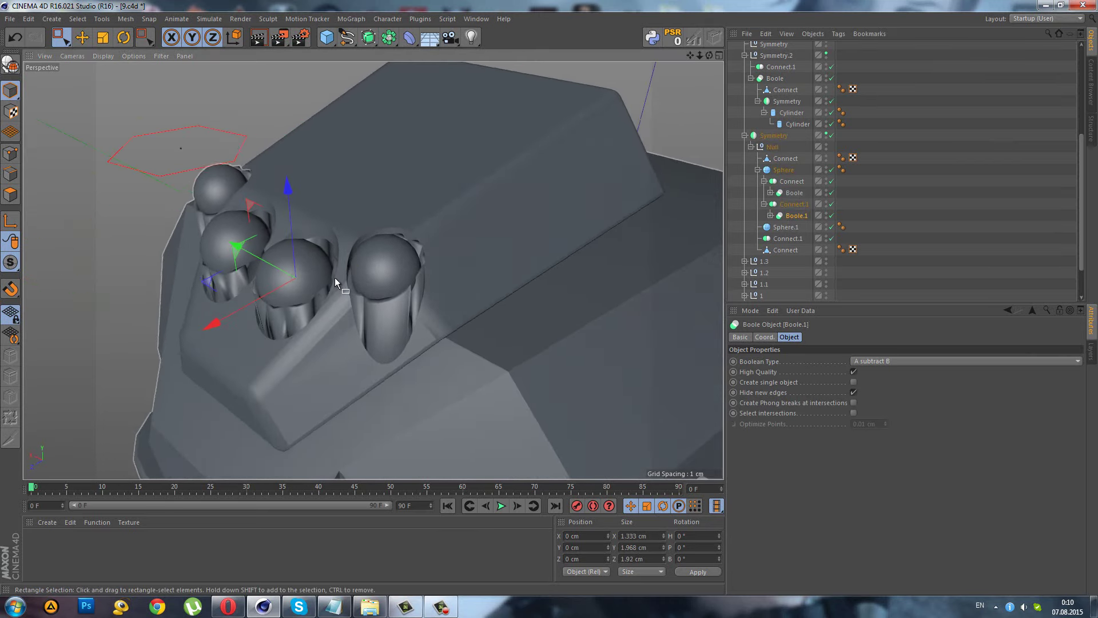
{"action": "left_click", "coordinate": [787, 203]}
{"action": "left_click", "coordinate": [789, 182], "text": "ctrl"}
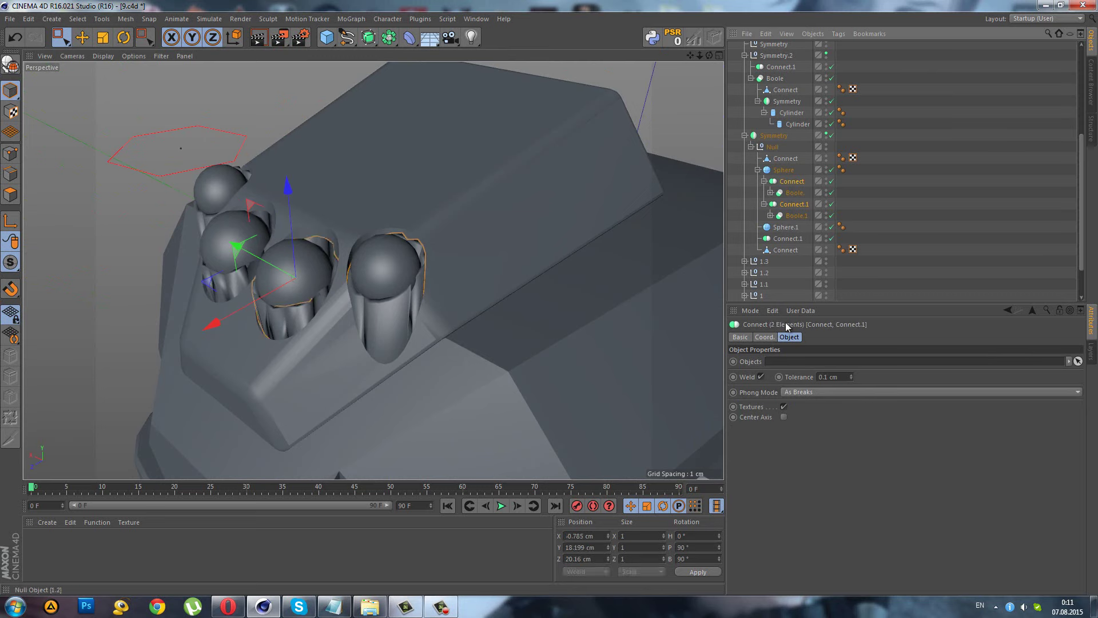
{"action": "double_click", "coordinate": [827, 377]}
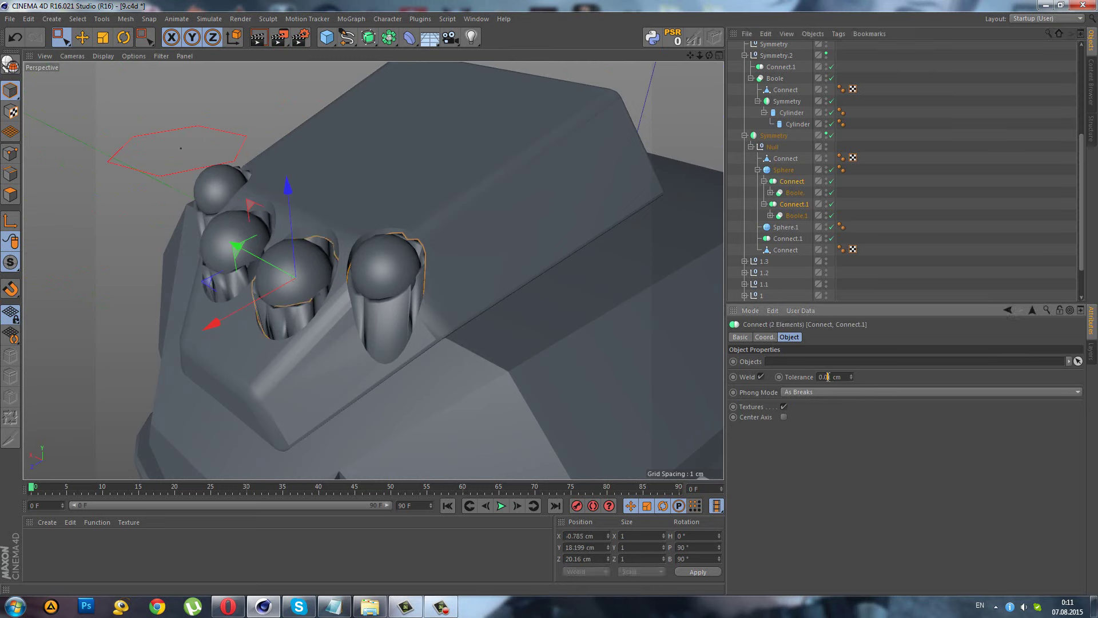
{"action": "key", "text": "Return"}
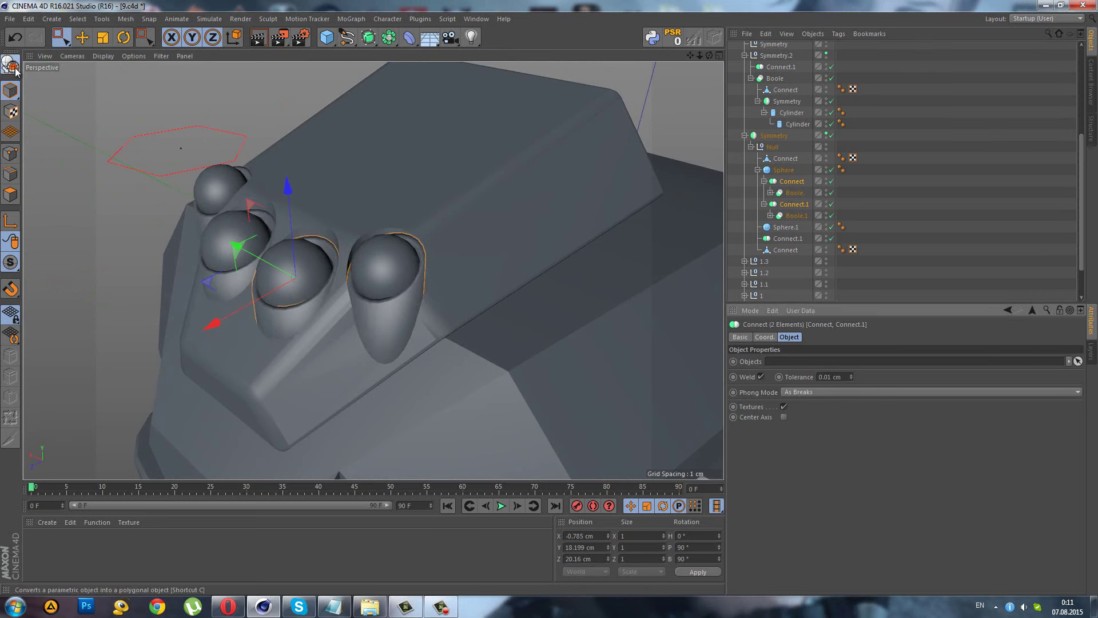
- Make both Connect objects editable polygon meshes with a 35° Phong angle
{"action": "left_click", "coordinate": [13, 68]}
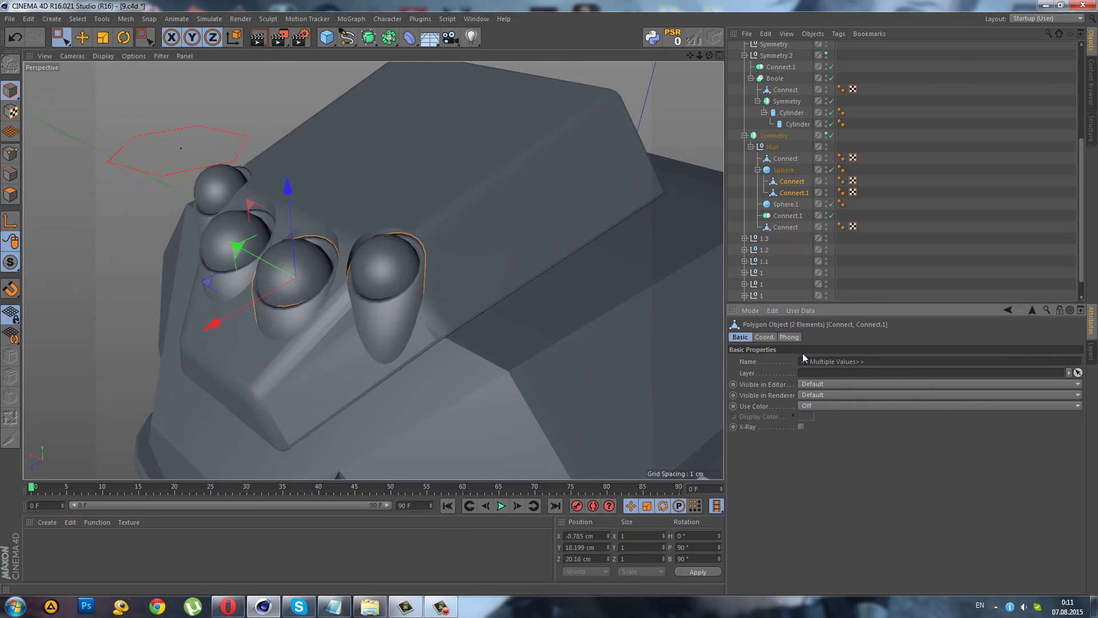
{"action": "left_click", "coordinate": [792, 337]}
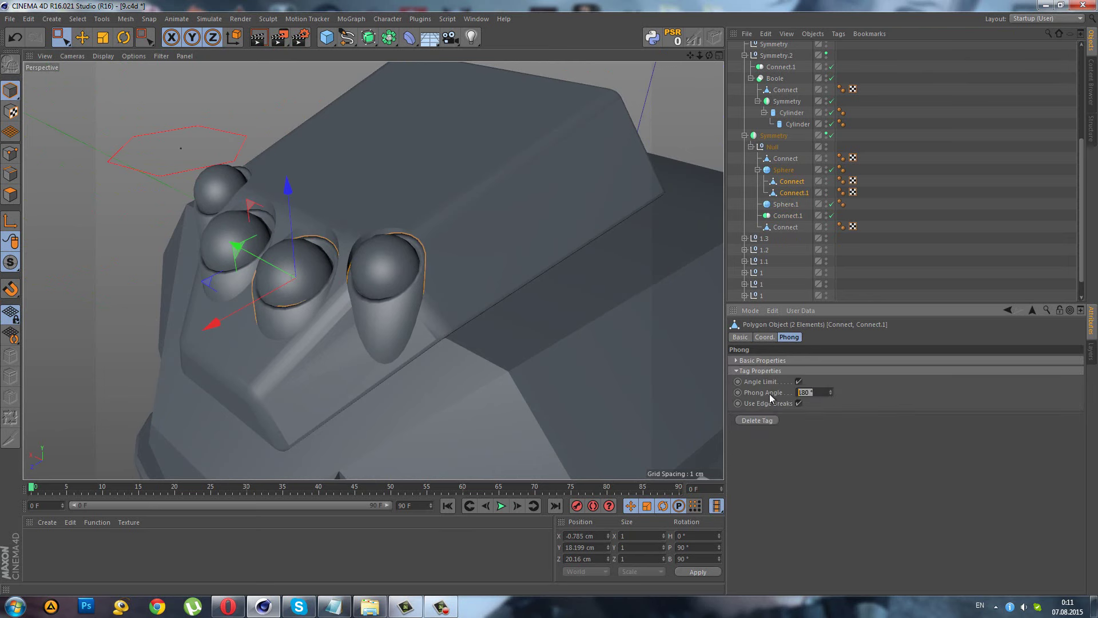
{"action": "type", "text": "35"}
{"action": "key", "text": "Return"}
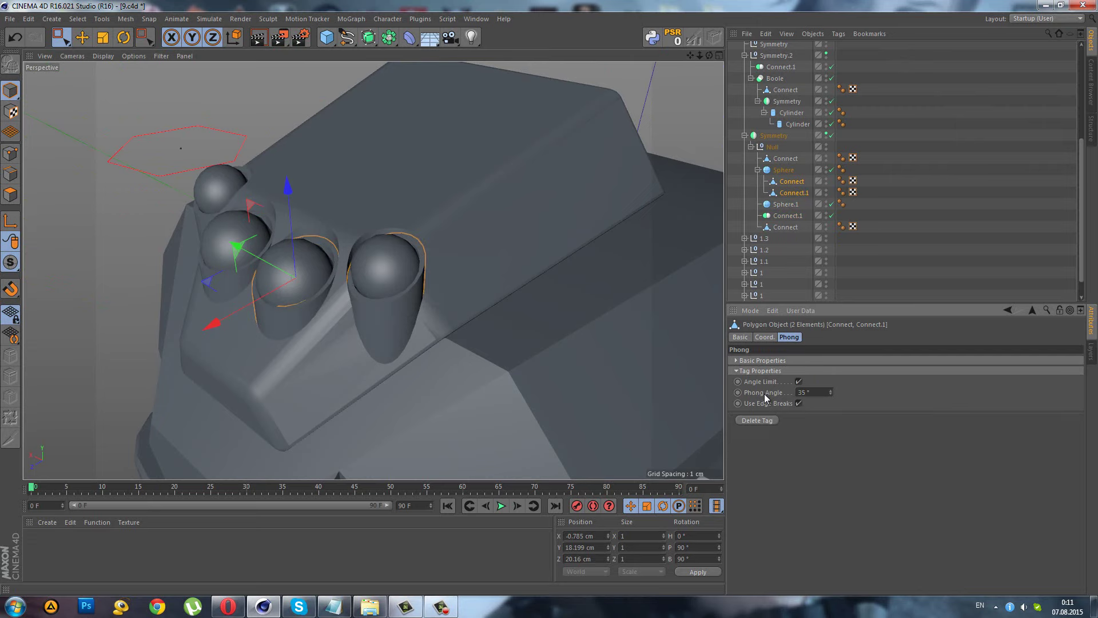
{"action": "left_click", "coordinate": [10, 173]}
{"action": "scroll", "coordinate": [275, 240], "scroll_direction": "up", "scroll_amount": 3}
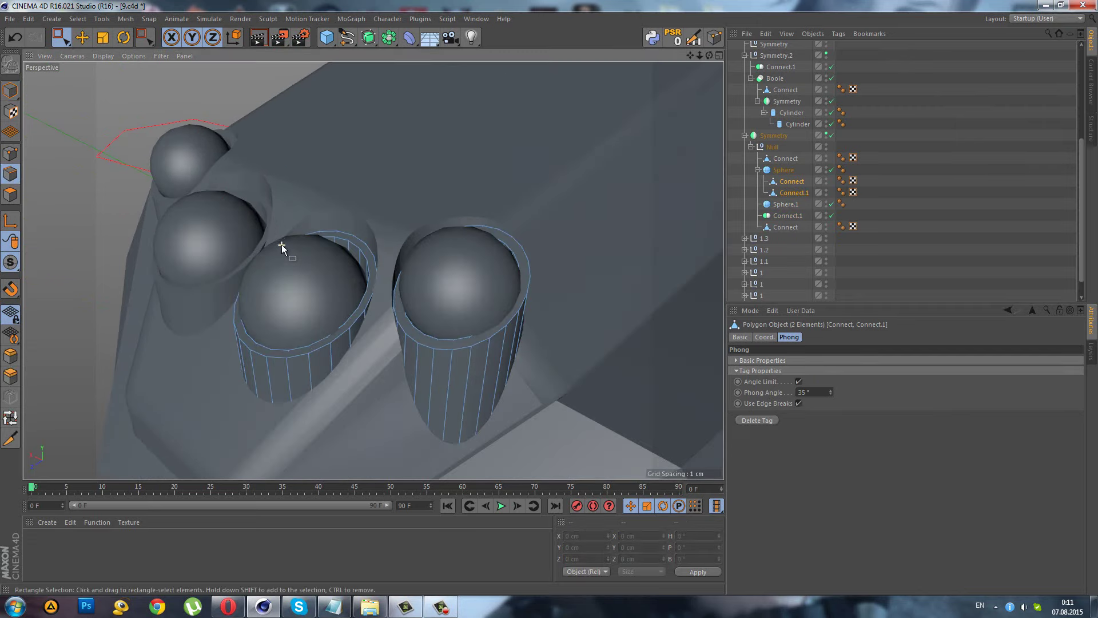
{"action": "mouse_move", "coordinate": [486, 282]}
{"action": "left_mouse_down", "text": "alt"}
{"action": "mouse_move", "coordinate": [544, 397]}
{"action": "mouse_move", "coordinate": [498, 341]}
{"action": "mouse_move", "coordinate": [482, 297]}
{"action": "mouse_move", "coordinate": [468, 292]}
{"action": "left_mouse_up", "text": "alt"}
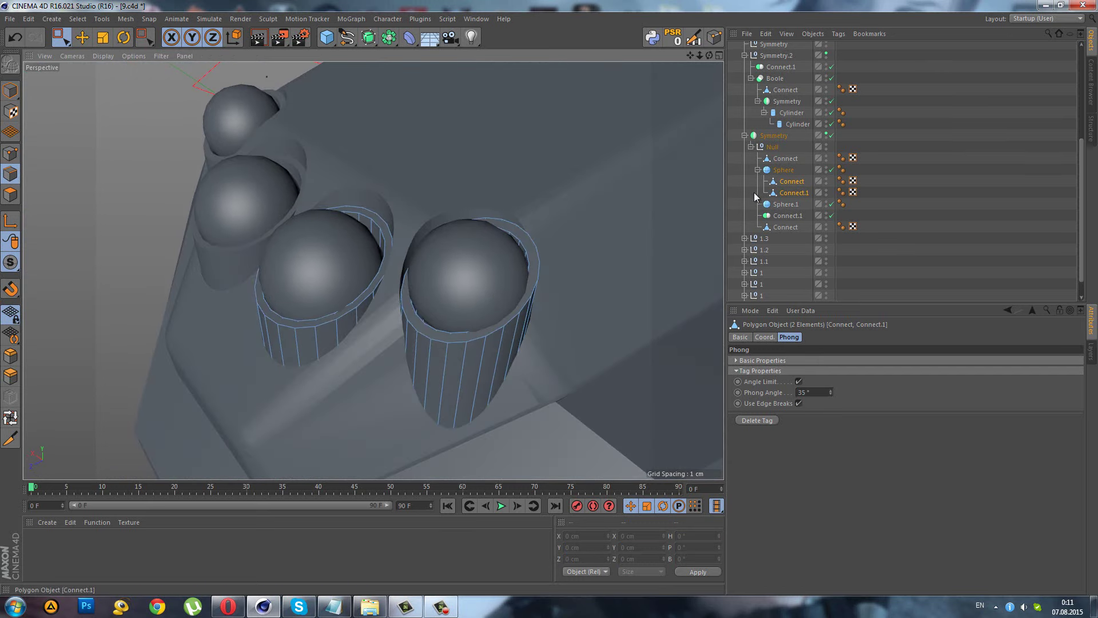
- Shrink the right sphere, Sphere.1, to a 0.525 cm radius
{"action": "left_click", "coordinate": [461, 260]}
{"action": "left_click", "coordinate": [11, 92]}
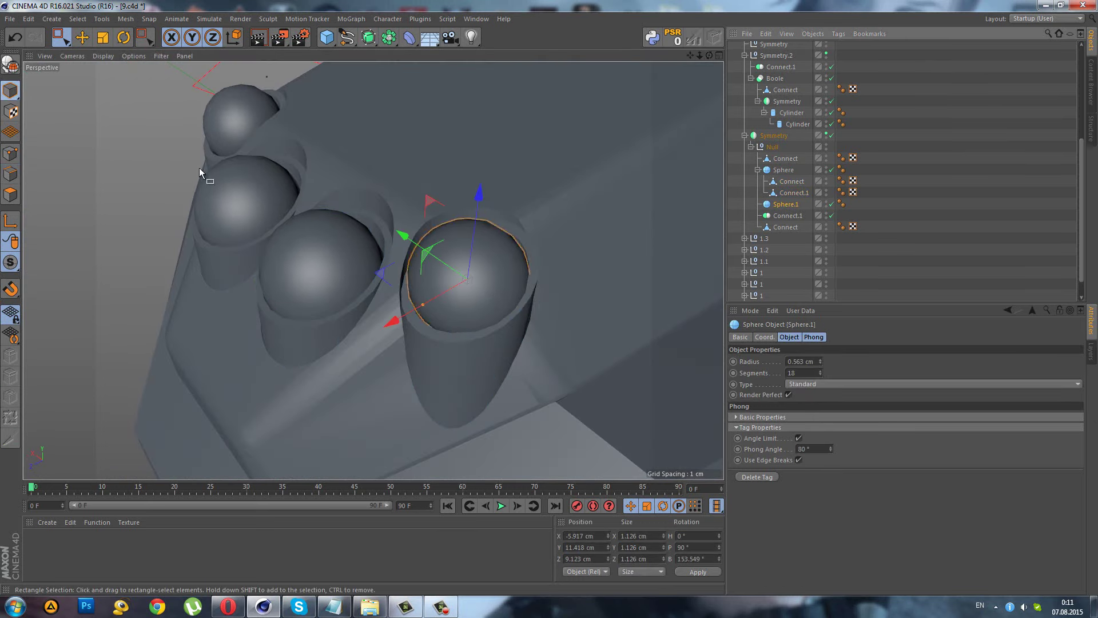
{"action": "left_click_drag", "start_coordinate": [427, 303], "coordinate": [427, 303]}
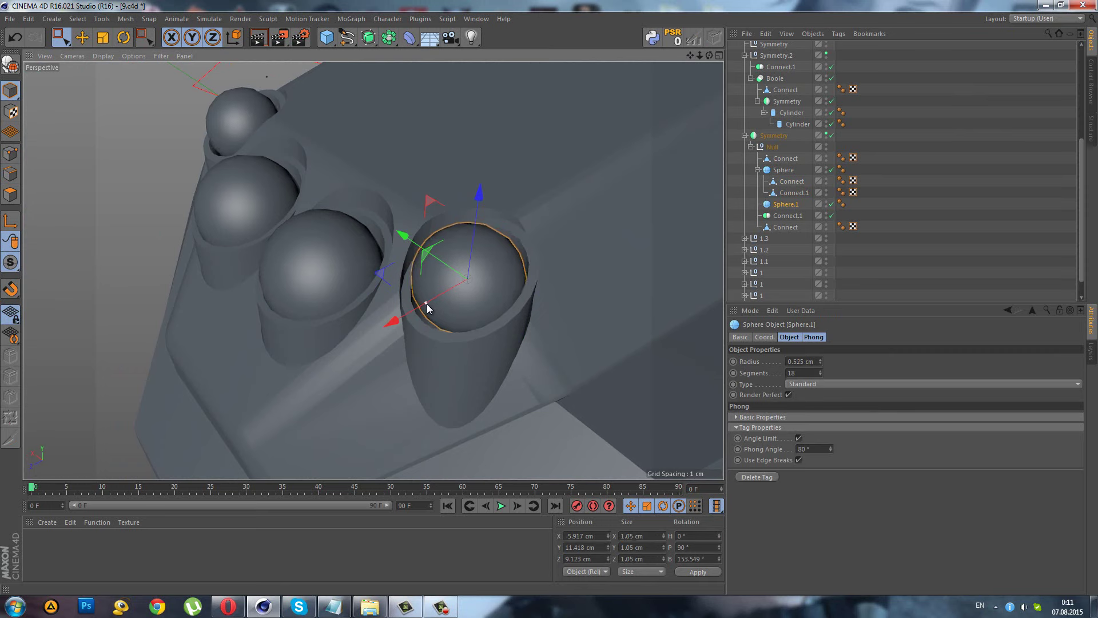
- Loop-select the top rim edges of both Connect and Connect.1 collar meshes
{"action": "left_click", "coordinate": [782, 183]}
{"action": "left_click", "coordinate": [784, 193], "text": "ctrl"}
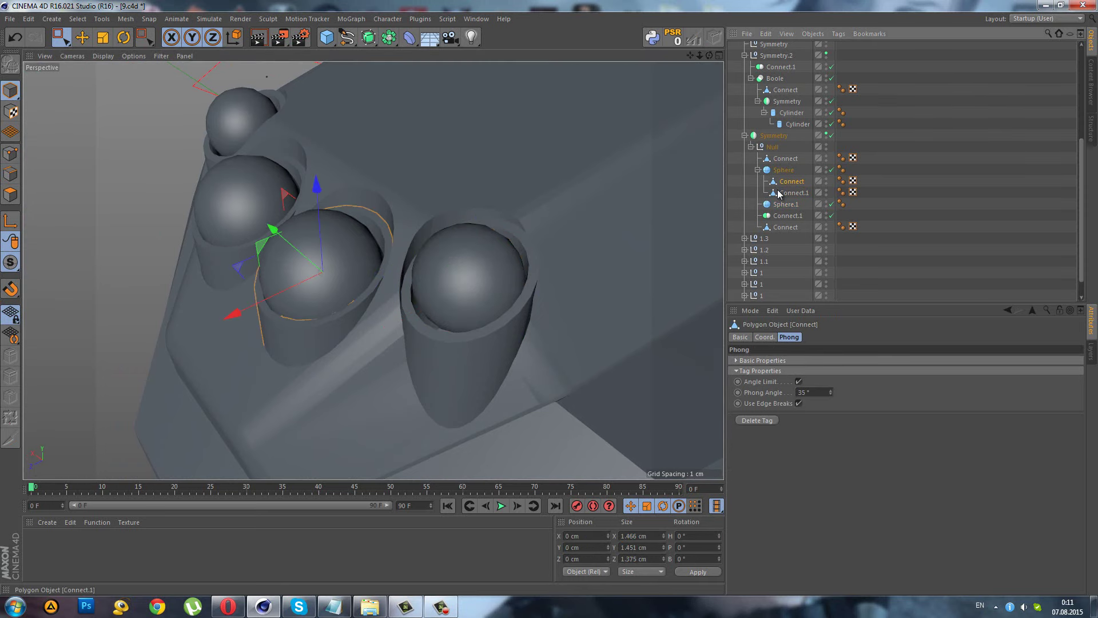
{"action": "left_click", "coordinate": [11, 174]}
{"action": "left_click", "coordinate": [11, 418]}
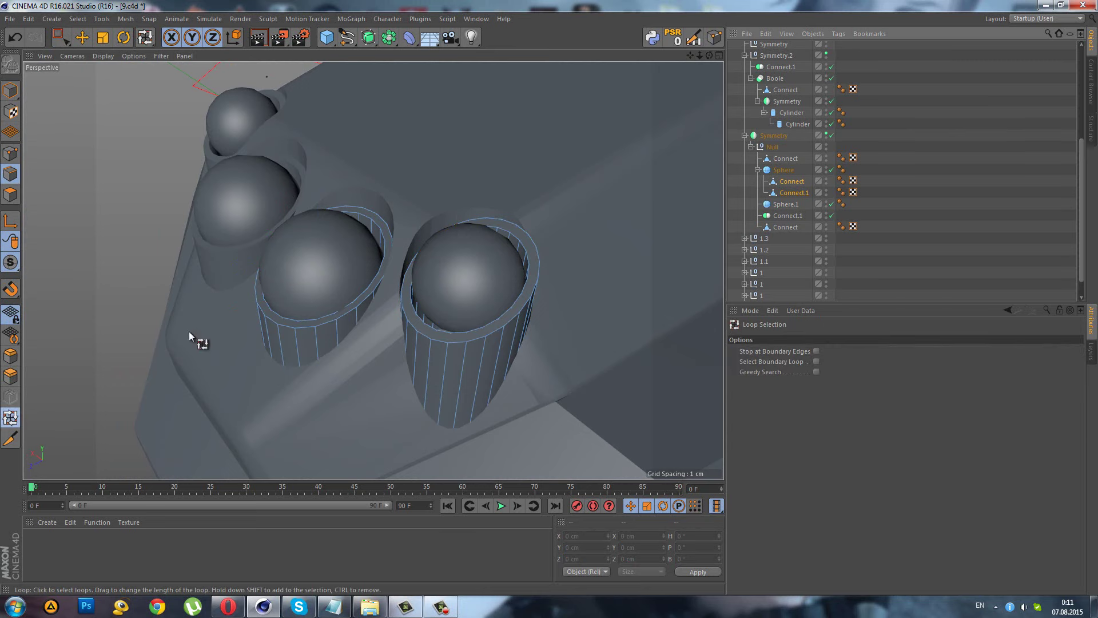
{"action": "left_click", "coordinate": [309, 328]}
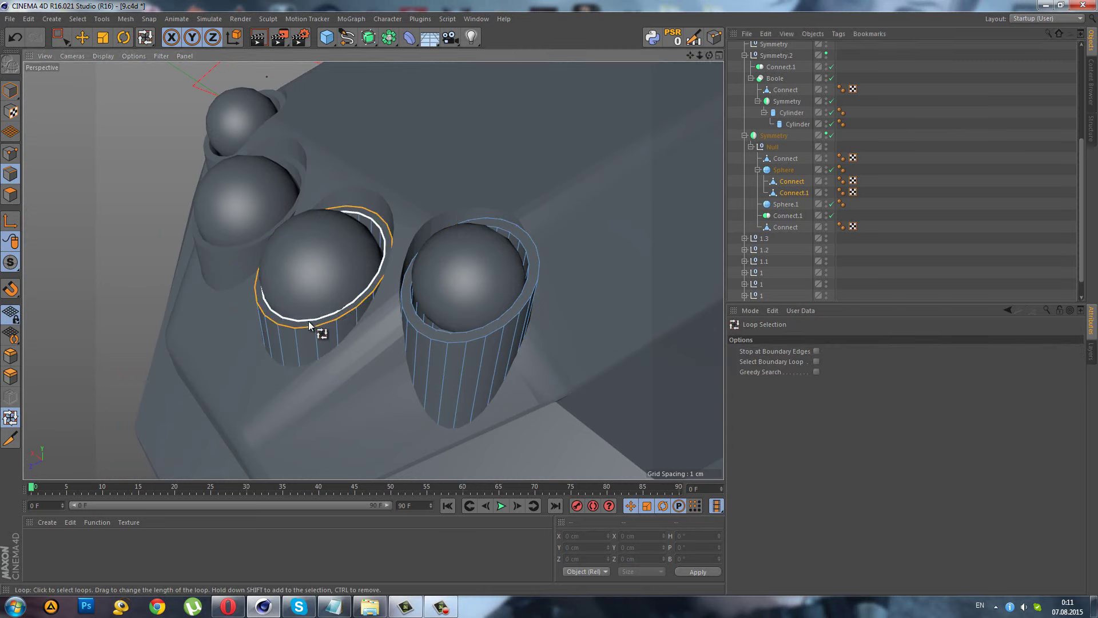
{"action": "left_click", "coordinate": [468, 341], "text": "shift"}
{"action": "left_click", "coordinate": [485, 309]}
{"action": "key", "text": "ctrl+z"}
{"action": "mouse_move", "coordinate": [522, 303]}
{"action": "left_mouse_down", "text": "alt"}
{"action": "mouse_move", "coordinate": [497, 314]}
{"action": "mouse_move", "coordinate": [518, 319]}
{"action": "left_mouse_up", "text": "alt"}
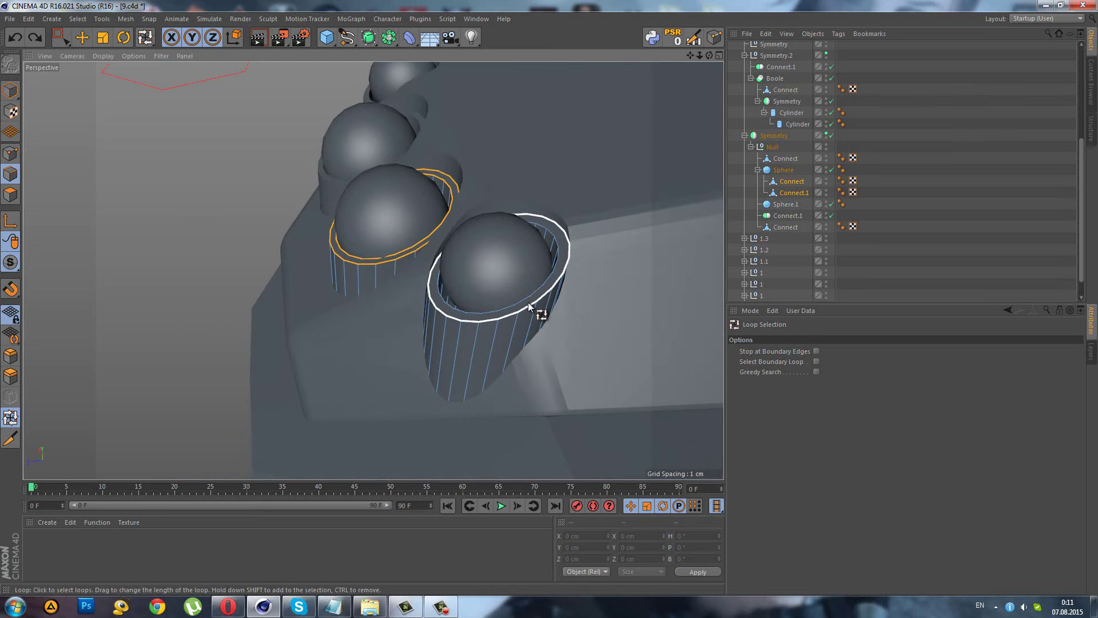
{"action": "left_click", "coordinate": [528, 307], "text": "shift"}
- Start the Bevel tool on the rim loops and isolate the Connect collar
{"action": "left_click", "coordinate": [10, 356]}
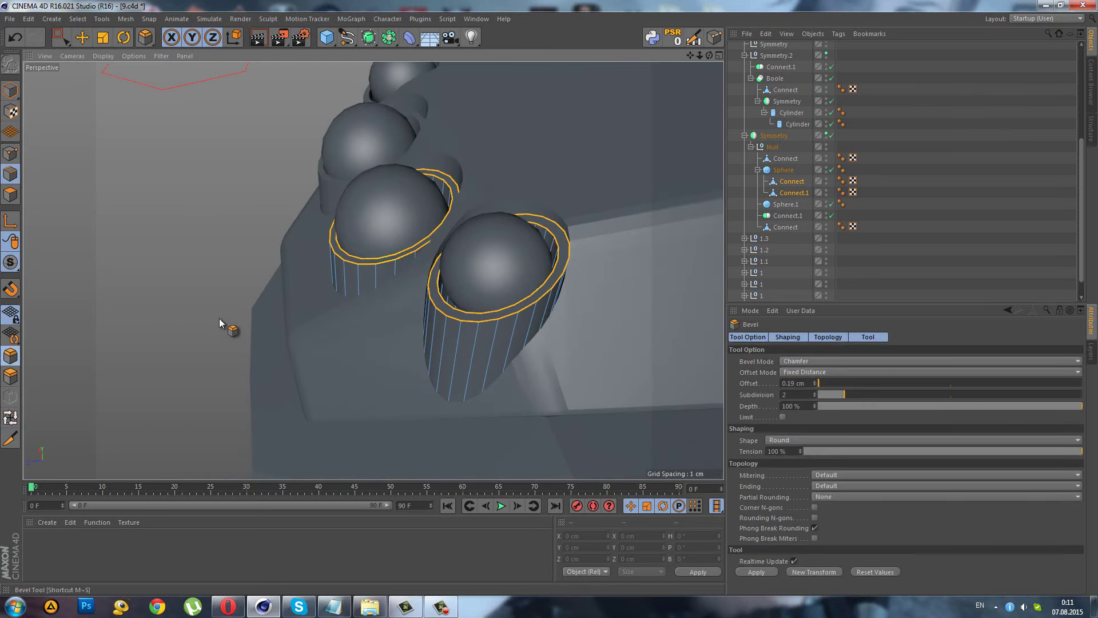
{"action": "mouse_move", "coordinate": [219, 322]}
{"action": "left_mouse_down", "text": "alt"}
{"action": "mouse_move", "coordinate": [570, 276]}
{"action": "mouse_move", "coordinate": [406, 210]}
{"action": "left_mouse_up", "text": "alt"}
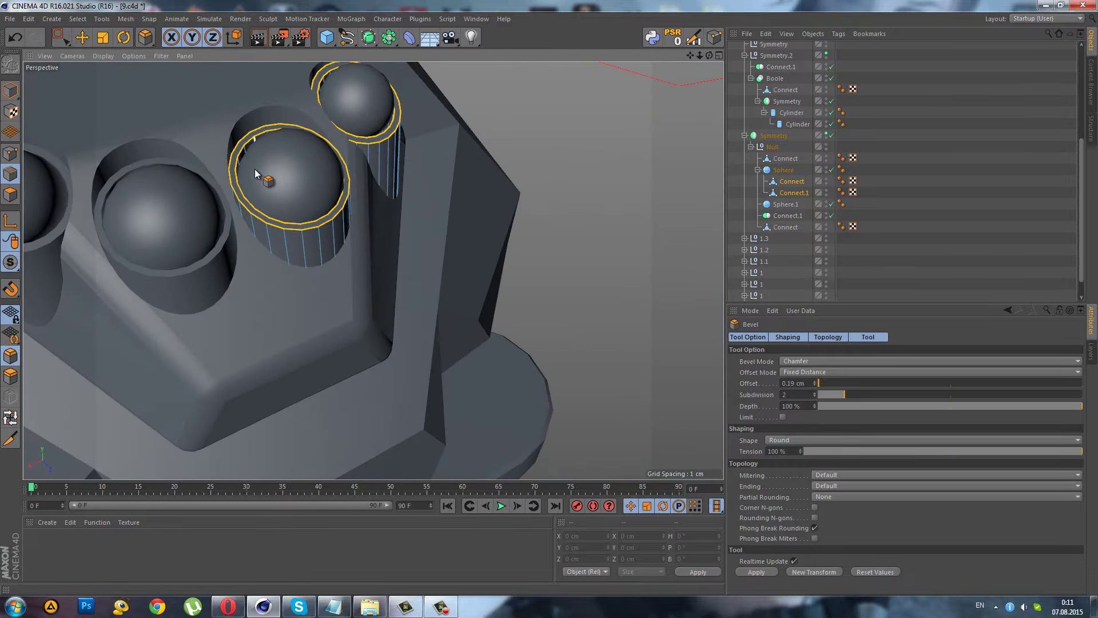
{"action": "scroll", "coordinate": [255, 169], "scroll_direction": "up", "scroll_amount": 2}
{"action": "scroll", "coordinate": [286, 248], "scroll_direction": "up", "scroll_amount": 2}
{"action": "scroll", "coordinate": [285, 228], "scroll_direction": "up", "scroll_amount": 2}
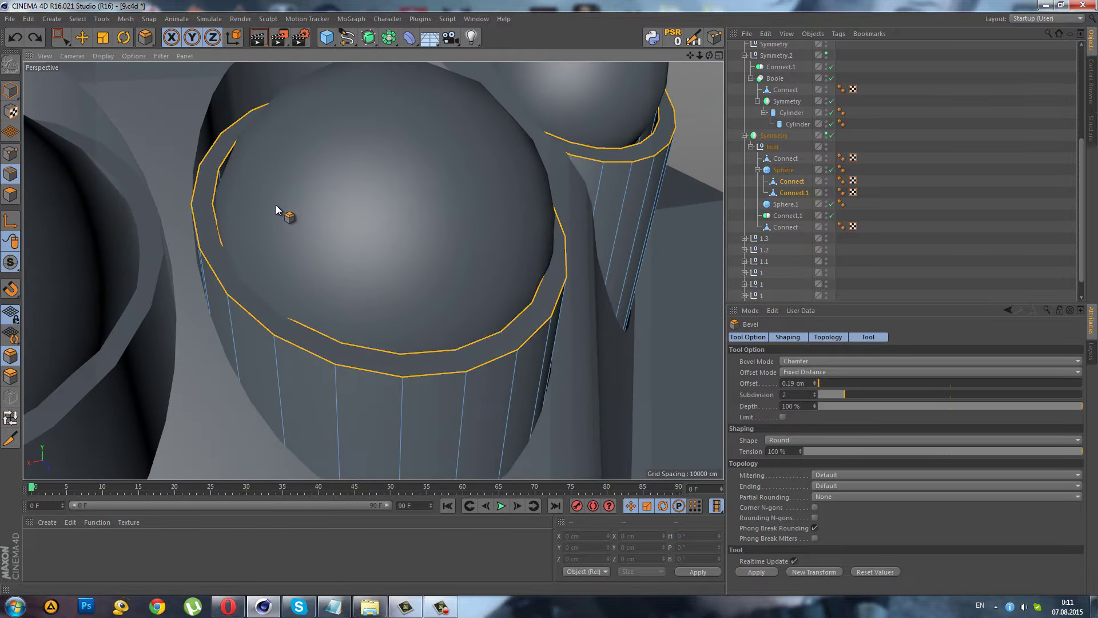
{"action": "left_click", "coordinate": [792, 181]}
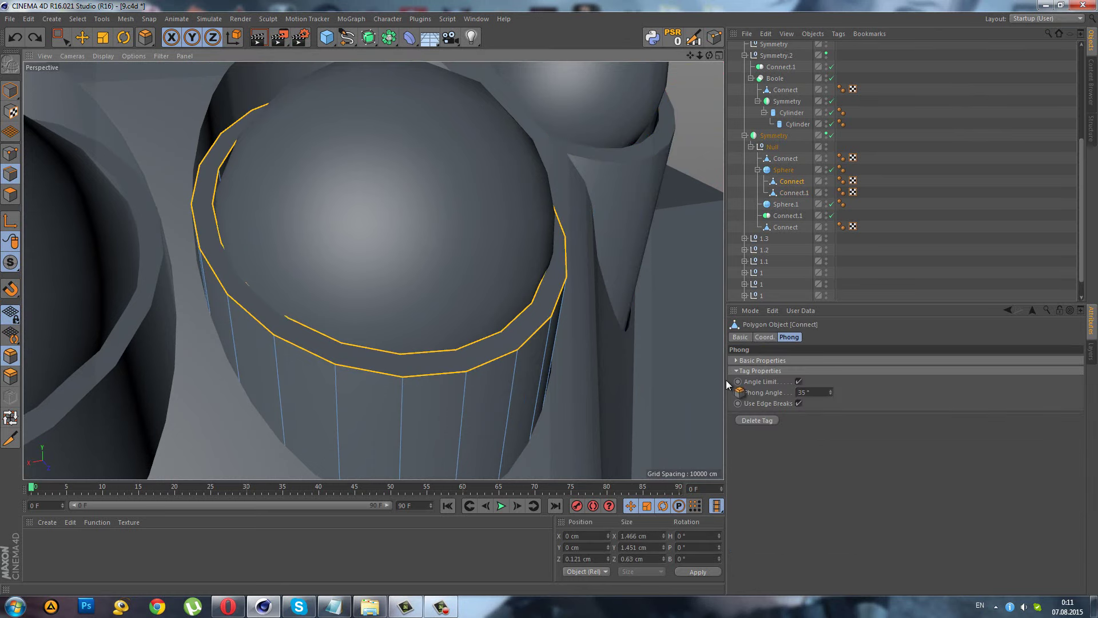
{"action": "left_click", "coordinate": [794, 192], "text": "ctrl"}
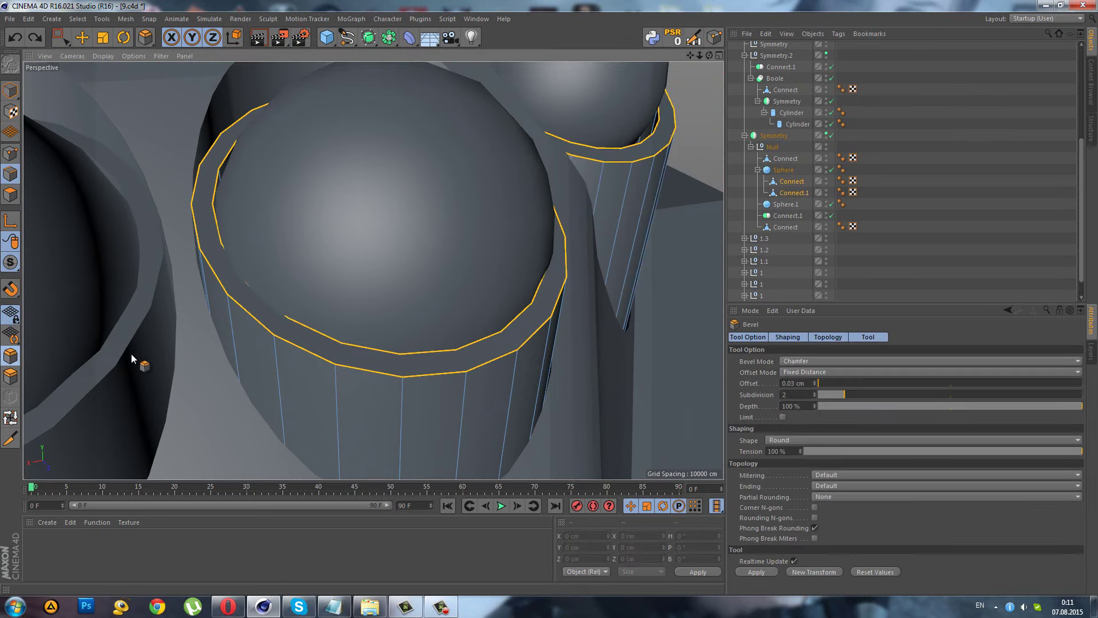
{"action": "left_click", "coordinate": [783, 181]}
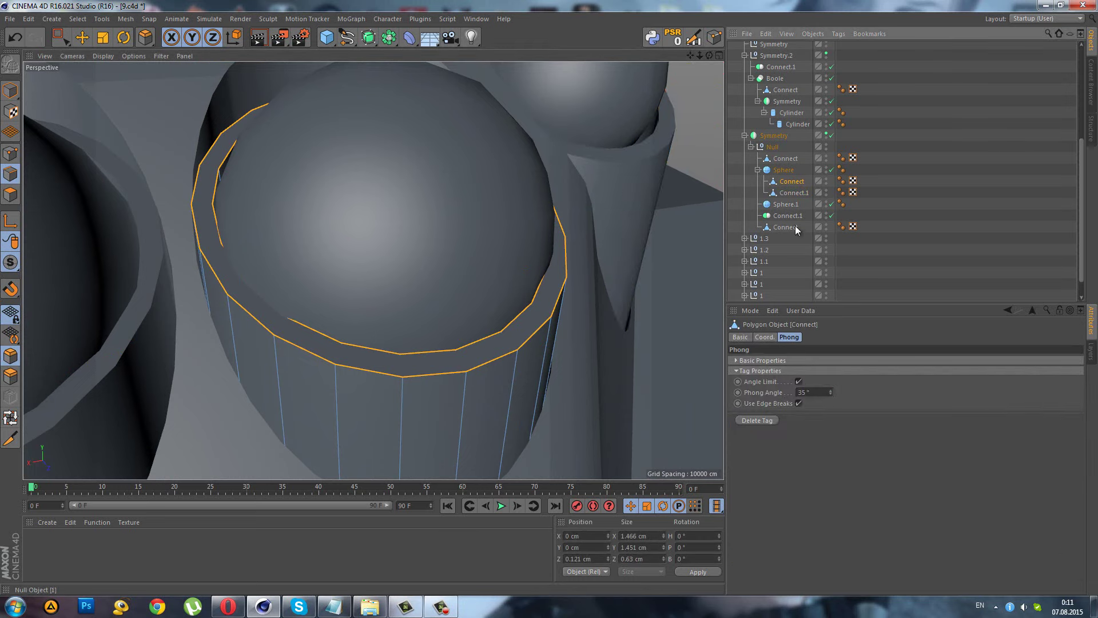
- Bevel the Connect rim loops with 0 subdivisions and a 0.02 cm offset
{"action": "left_click", "coordinate": [10, 354]}
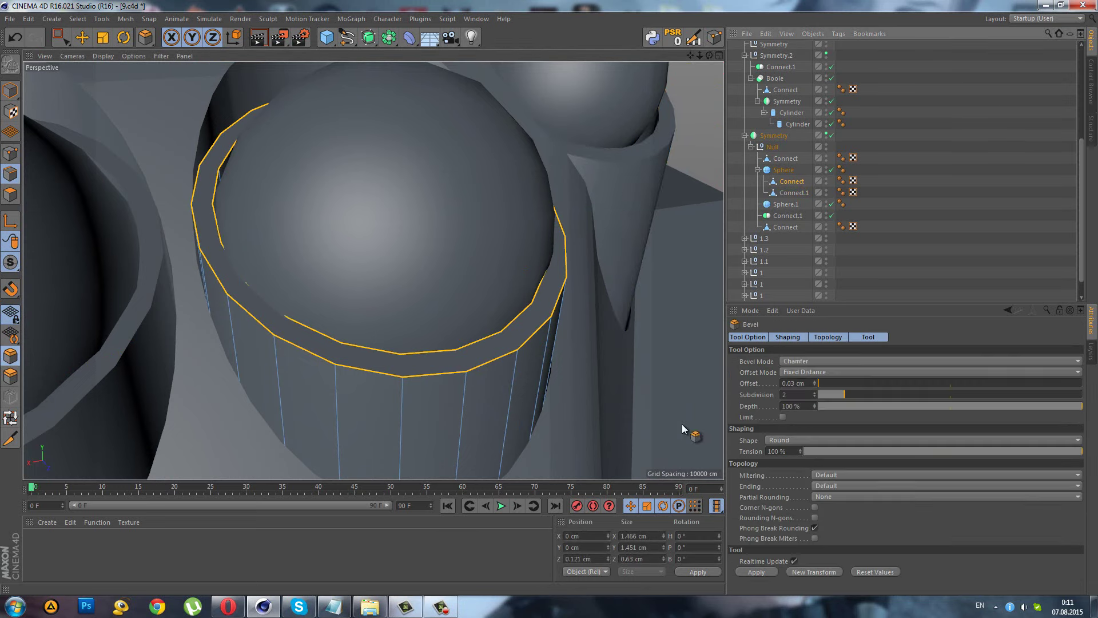
{"action": "double_click", "coordinate": [810, 394]}
{"action": "type", "text": "0"}
{"action": "key", "text": "Return"}
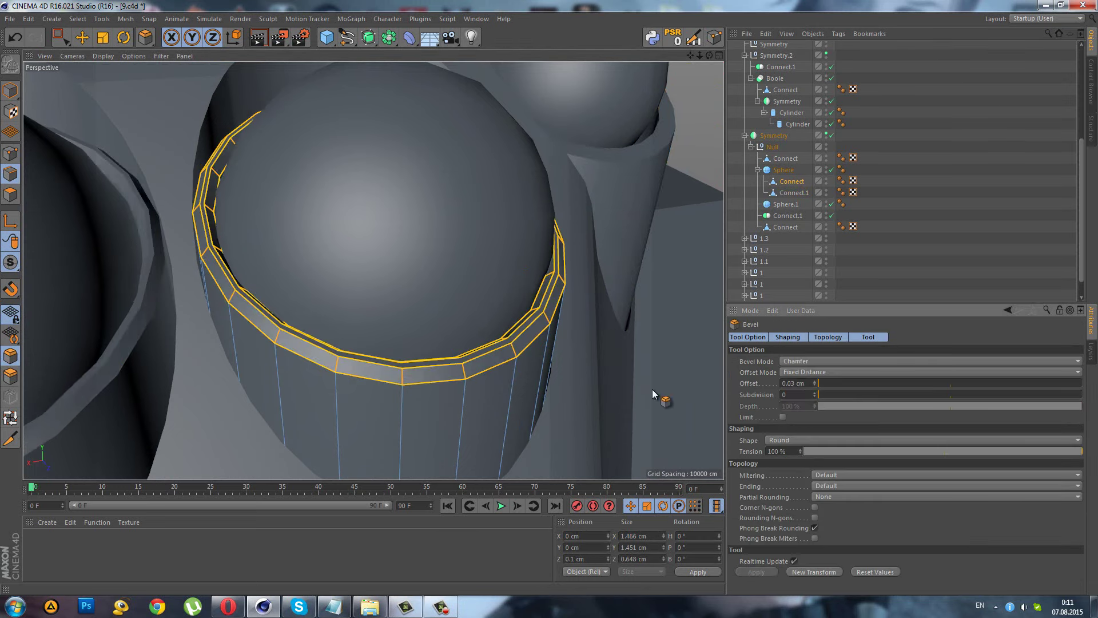
{"action": "key", "text": "ctrl+z"}
{"action": "left_click", "coordinate": [552, 301]}
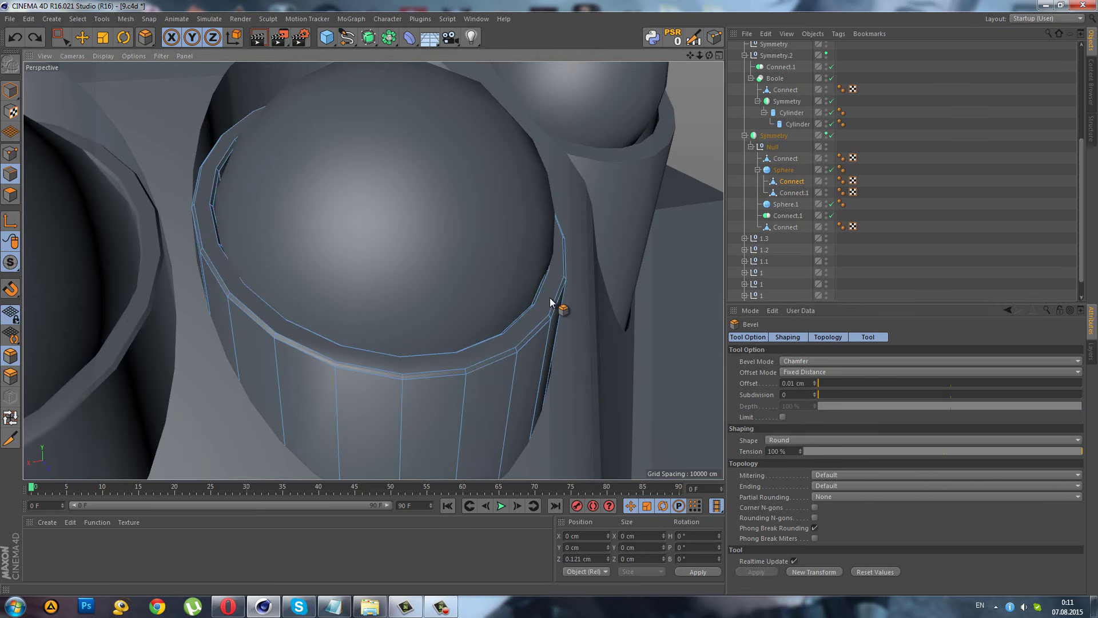
{"action": "left_click_drag", "start_coordinate": [551, 302], "coordinate": [554, 305]}
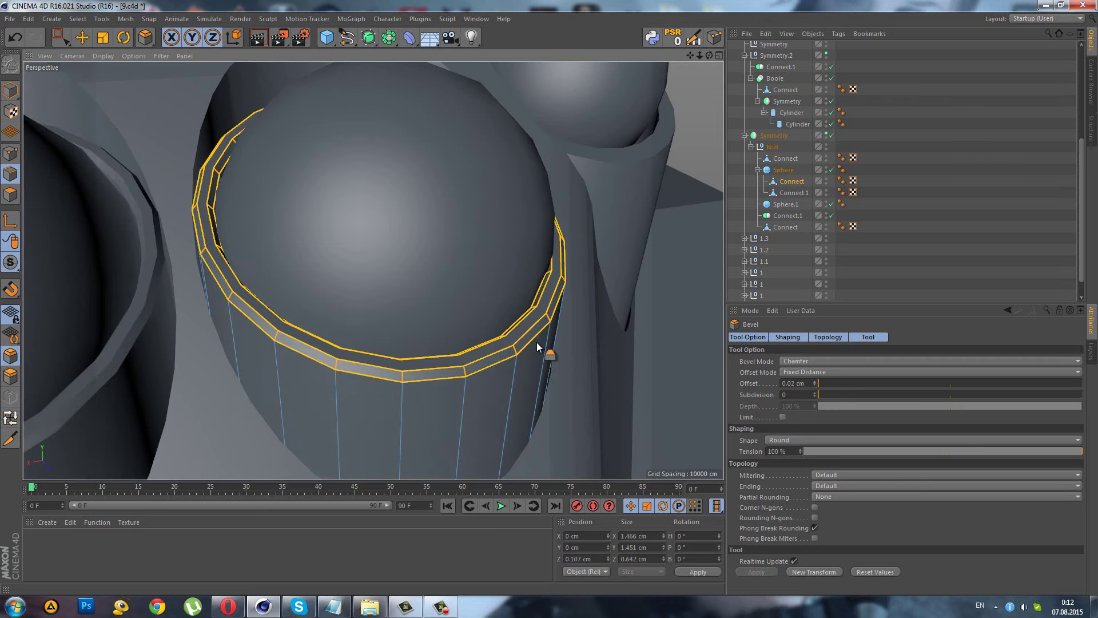
{"action": "left_click_drag", "start_coordinate": [490, 343], "coordinate": [736, 242], "text": "alt"}
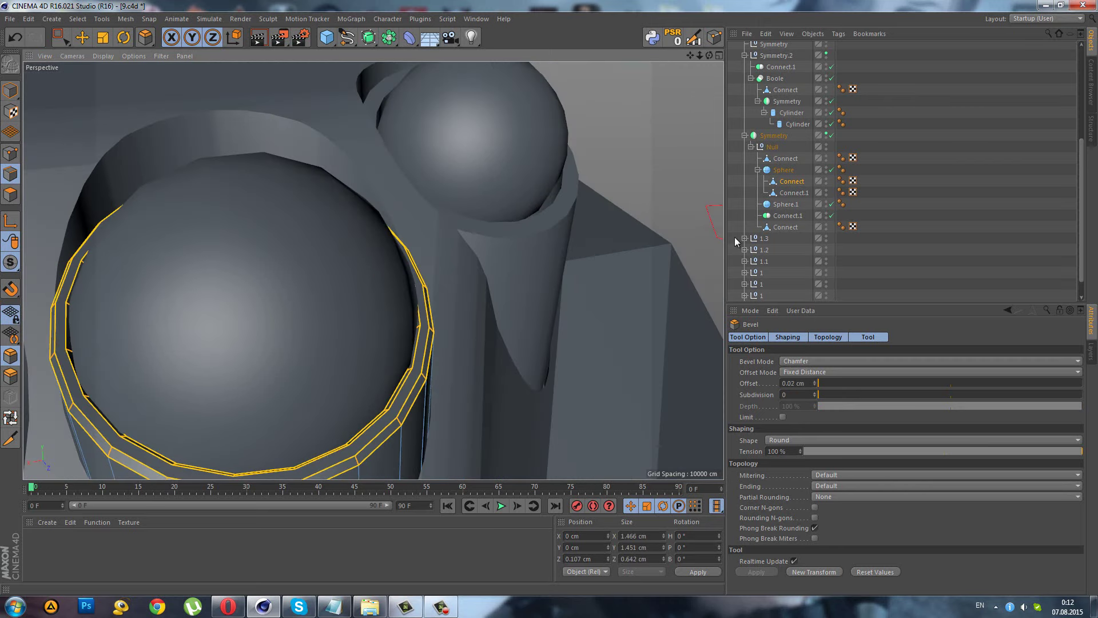
- Apply the same rim bevel to the Connect.1 collar
{"action": "left_click", "coordinate": [803, 195]}
{"action": "left_click", "coordinate": [7, 360]}
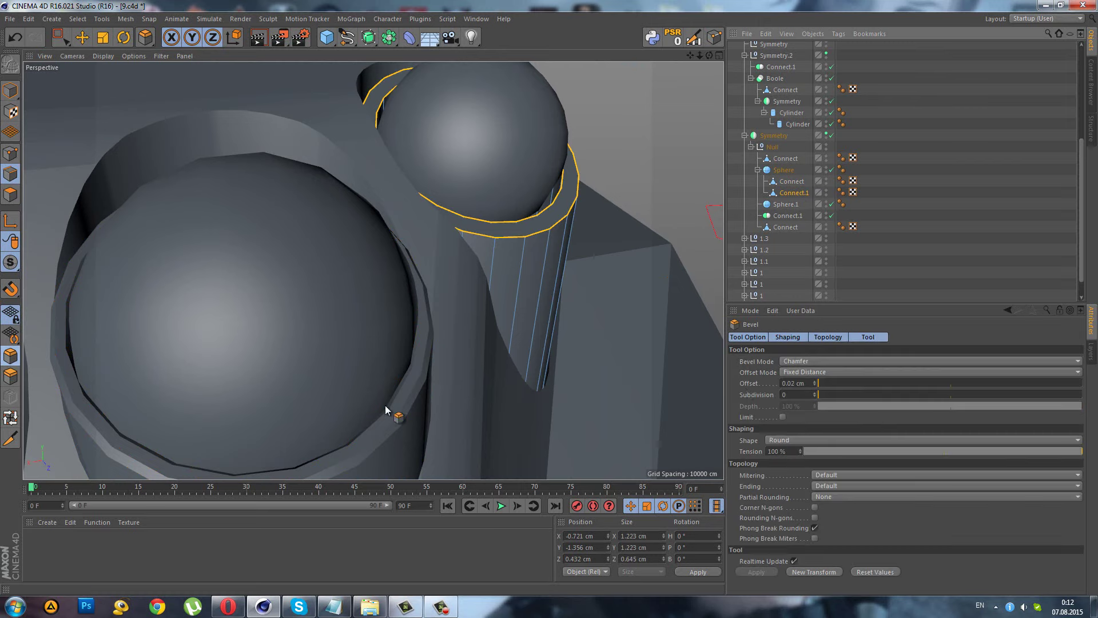
{"action": "left_click", "coordinate": [872, 246]}
{"action": "mouse_move", "coordinate": [429, 208]}
{"action": "left_mouse_down", "text": "alt"}
{"action": "mouse_move", "coordinate": [403, 329]}
{"action": "mouse_move", "coordinate": [275, 302]}
{"action": "left_mouse_up", "text": "alt"}
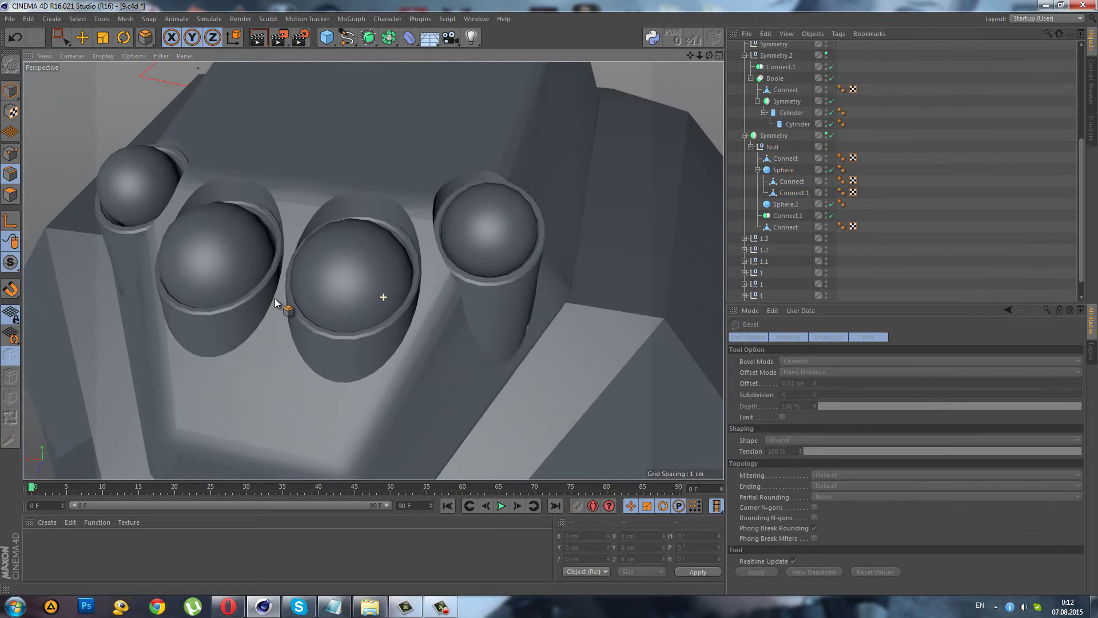
{"action": "left_click", "coordinate": [68, 41]}
{"action": "left_click", "coordinate": [11, 91]}
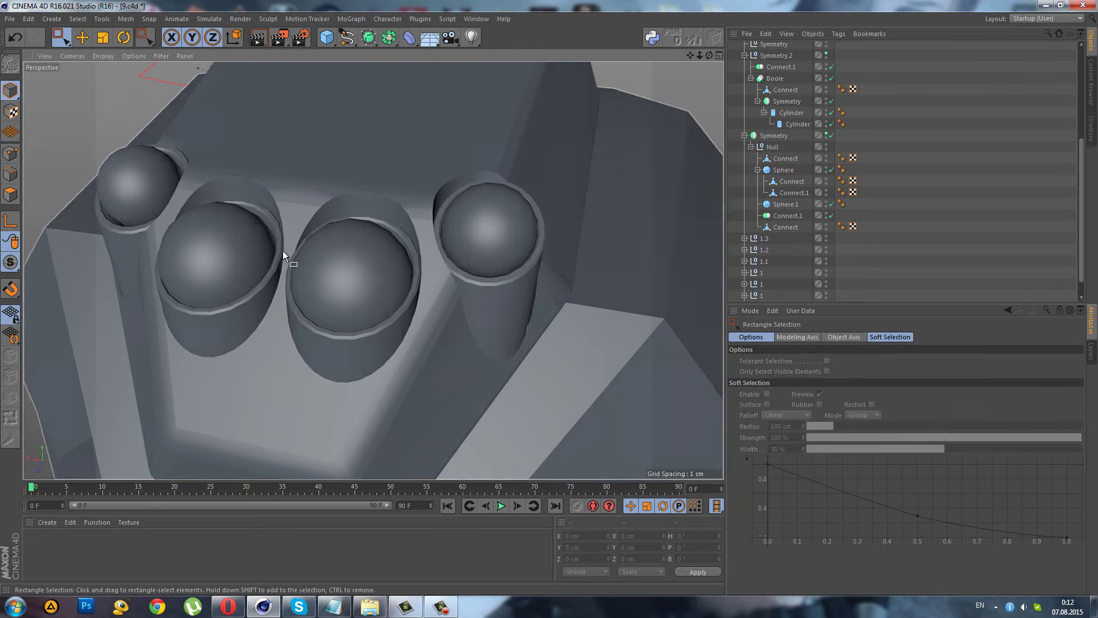
{"action": "scroll", "coordinate": [311, 267], "scroll_direction": "down", "scroll_amount": 5}
{"action": "mouse_move", "coordinate": [311, 267]}
{"action": "left_mouse_down", "text": "alt"}
{"action": "mouse_move", "coordinate": [259, 280]}
{"action": "mouse_move", "coordinate": [308, 274]}
{"action": "mouse_move", "coordinate": [300, 289]}
{"action": "mouse_move", "coordinate": [275, 296]}
{"action": "mouse_move", "coordinate": [327, 281]}
{"action": "mouse_move", "coordinate": [291, 268]}
{"action": "left_mouse_up", "text": "alt"}
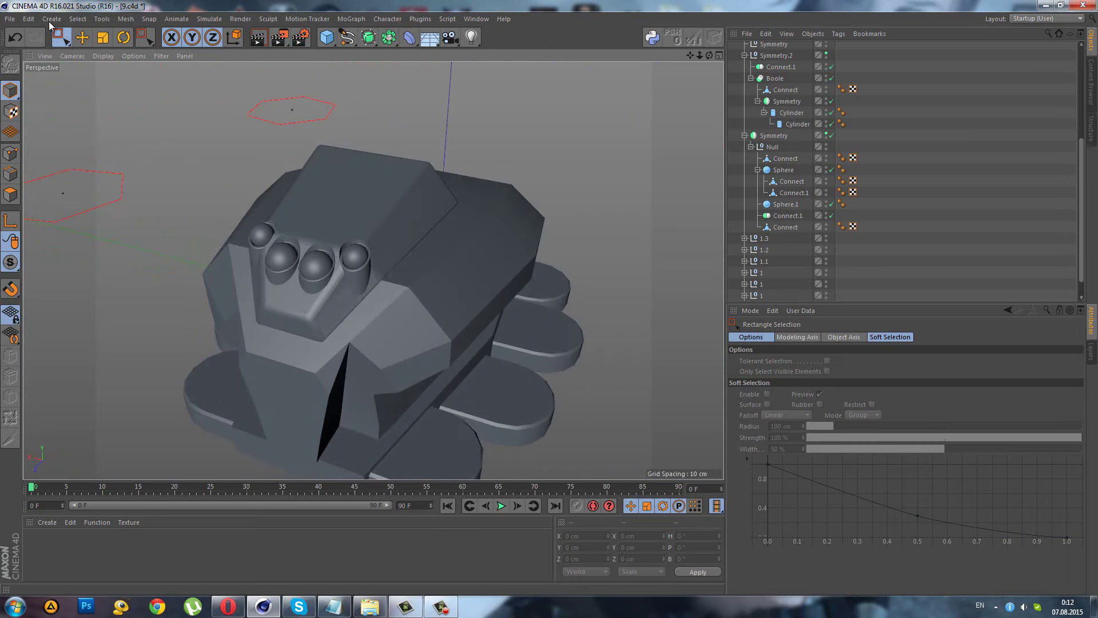
{"action": "left_click", "coordinate": [10, 18]}
{"action": "mouse_move", "coordinate": [228, 182]}
{"action": "left_mouse_down", "text": "alt"}
{"action": "mouse_move", "coordinate": [262, 171]}
{"action": "mouse_move", "coordinate": [407, 257]}
{"action": "mouse_move", "coordinate": [480, 272]}
{"action": "mouse_move", "coordinate": [372, 277]}
{"action": "mouse_move", "coordinate": [578, 199]}
{"action": "left_mouse_up", "text": "alt"}
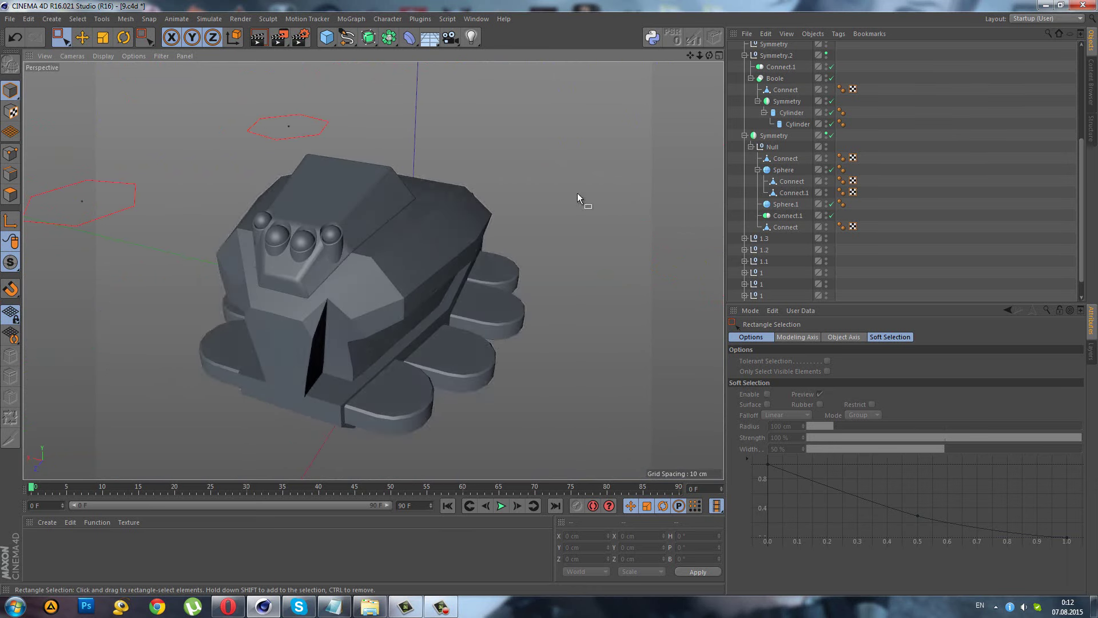
{"action": "scroll", "coordinate": [343, 231], "scroll_direction": "up", "scroll_amount": 3}
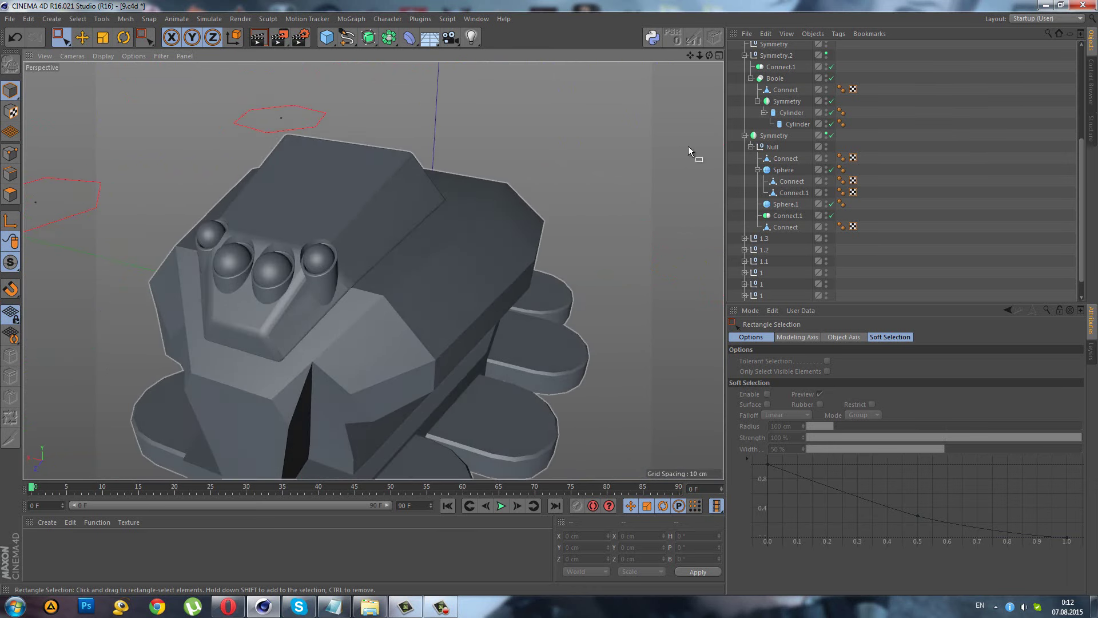
- Inspect the Boole's cylinder cutter and Symmetry children, viewing the sockets from below
{"action": "left_click", "coordinate": [773, 79]}
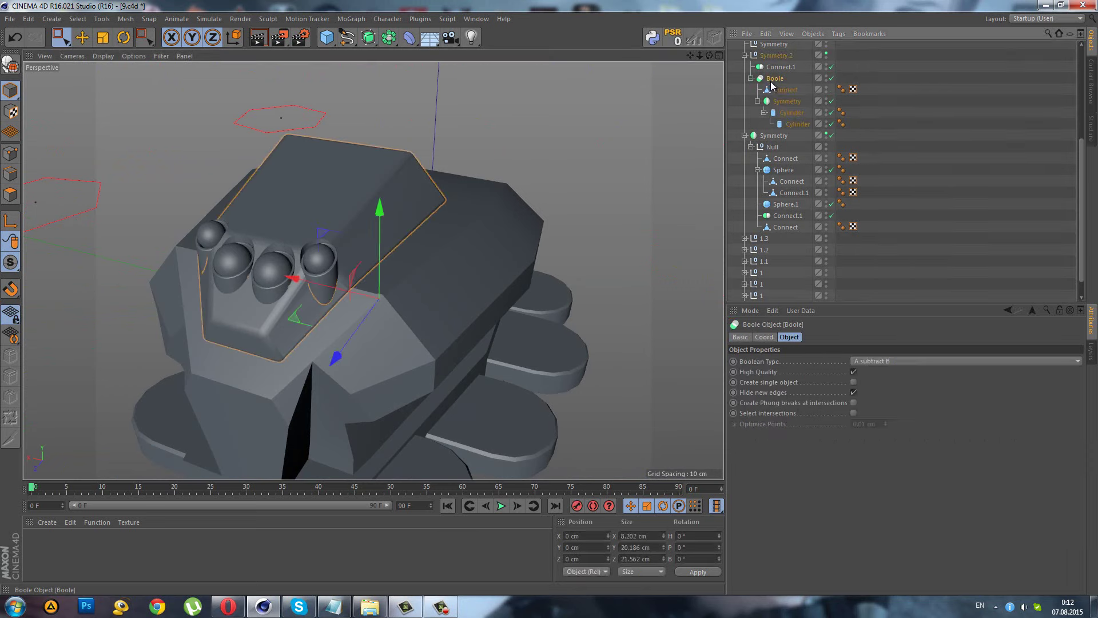
{"action": "left_click", "coordinate": [792, 114]}
{"action": "left_click", "coordinate": [765, 113]}
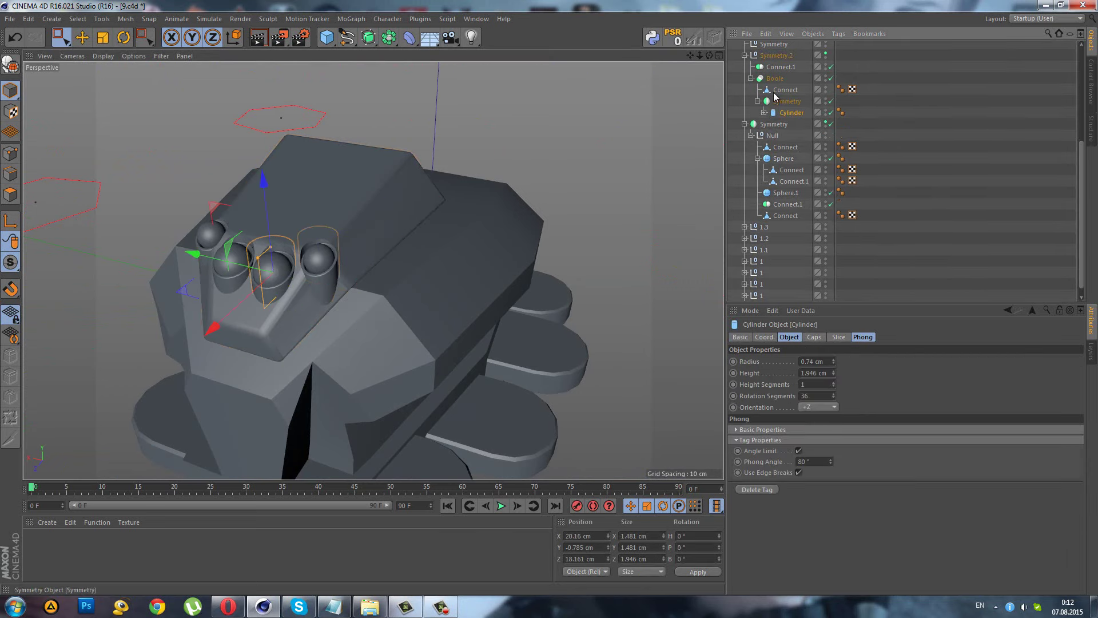
{"action": "left_click", "coordinate": [774, 102]}
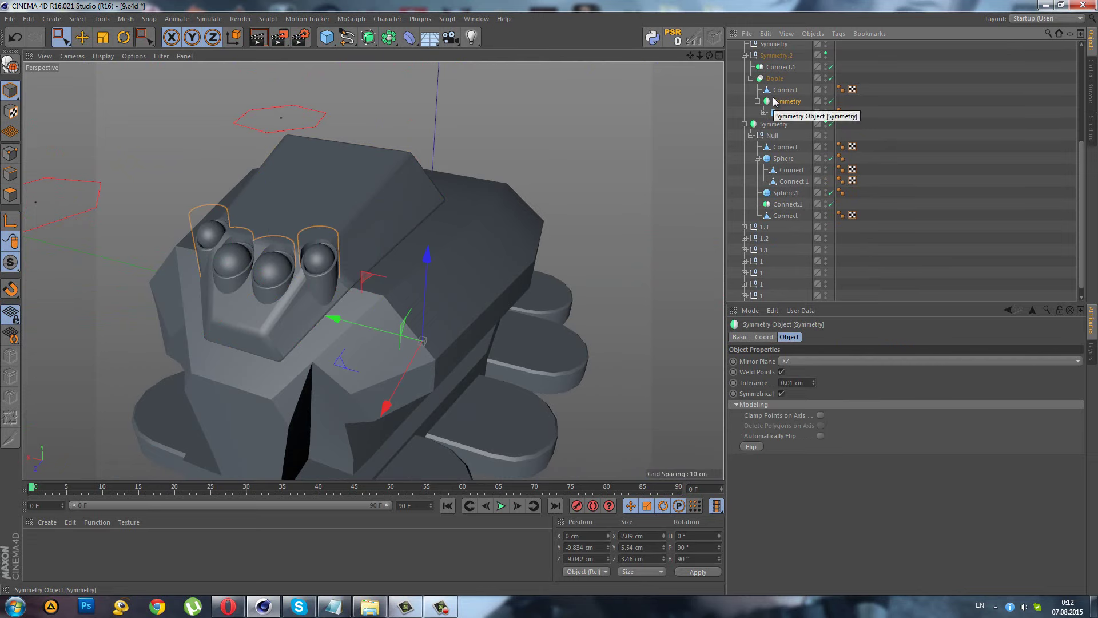
{"action": "scroll", "coordinate": [343, 220], "scroll_direction": "up", "scroll_amount": 2}
{"action": "scroll", "coordinate": [140, 215], "scroll_direction": "up", "scroll_amount": 2}
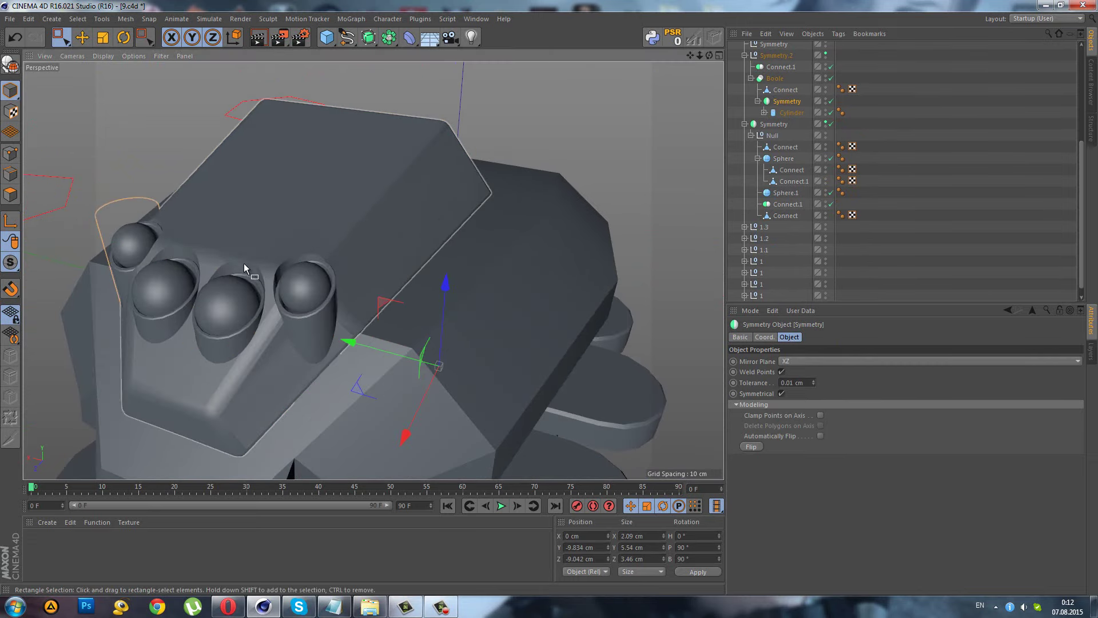
{"action": "scroll", "coordinate": [244, 267], "scroll_direction": "up", "scroll_amount": 1}
{"action": "scroll", "coordinate": [265, 318], "scroll_direction": "up", "scroll_amount": 2}
{"action": "scroll", "coordinate": [277, 344], "scroll_direction": "up", "scroll_amount": 2}
{"action": "scroll", "coordinate": [288, 310], "scroll_direction": "up", "scroll_amount": 2}
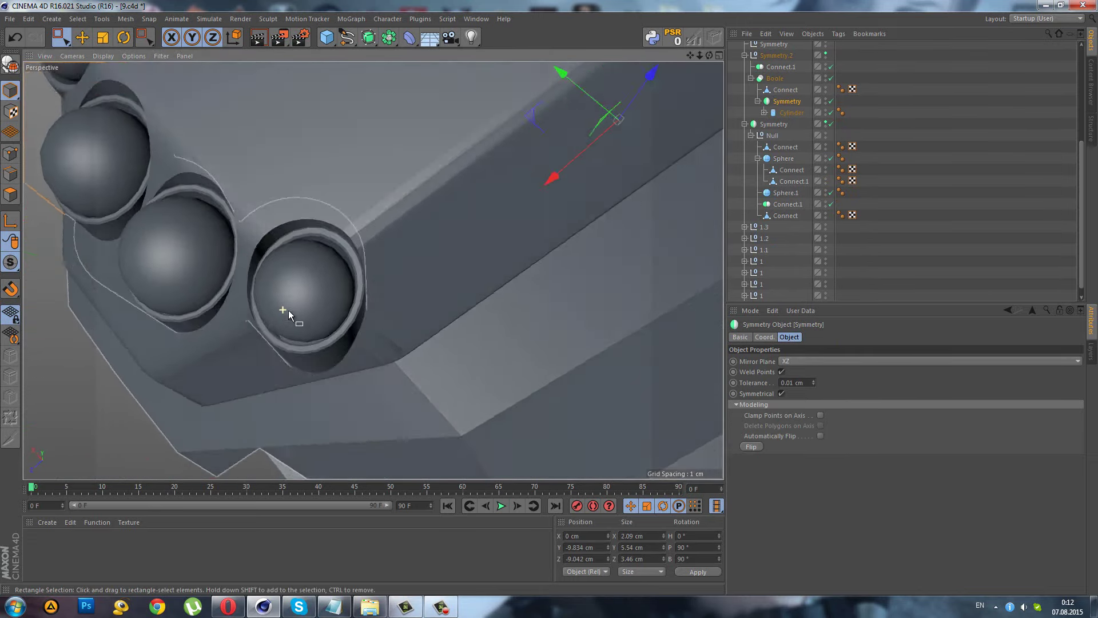
{"action": "mouse_move", "coordinate": [288, 310]}
{"action": "left_mouse_down", "text": "alt"}
{"action": "mouse_move", "coordinate": [350, 166]}
{"action": "mouse_move", "coordinate": [362, 275]}
{"action": "mouse_move", "coordinate": [376, 201]}
{"action": "mouse_move", "coordinate": [399, 191]}
{"action": "mouse_move", "coordinate": [421, 227]}
{"action": "left_mouse_up", "text": "alt"}
{"action": "left_click_drag", "start_coordinate": [410, 258], "coordinate": [515, 206], "text": "alt"}
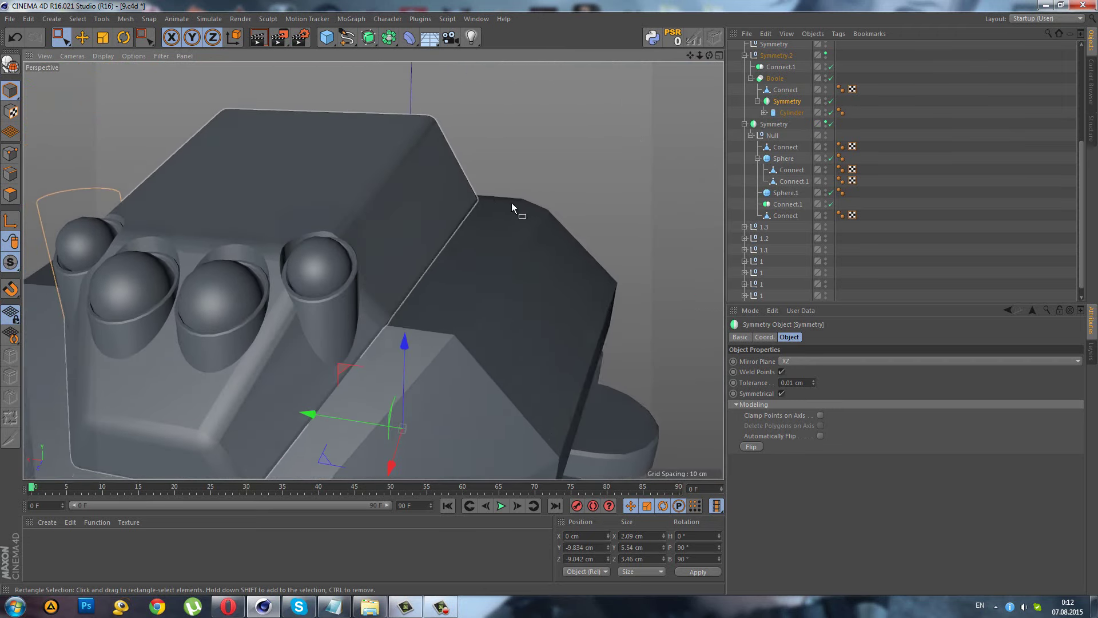
- Stretch the Boole's child cutting cylinder to 7.291 cm tall
{"action": "left_click", "coordinate": [764, 113]}
{"action": "left_click", "coordinate": [782, 112]}
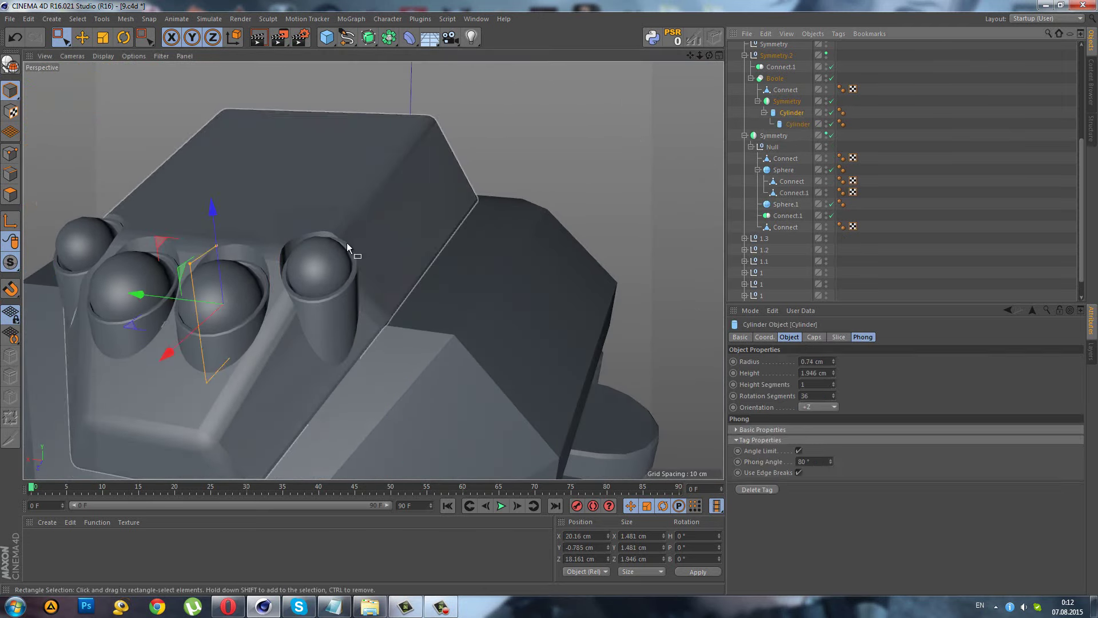
{"action": "left_click_drag", "start_coordinate": [226, 133], "coordinate": [236, 98]}
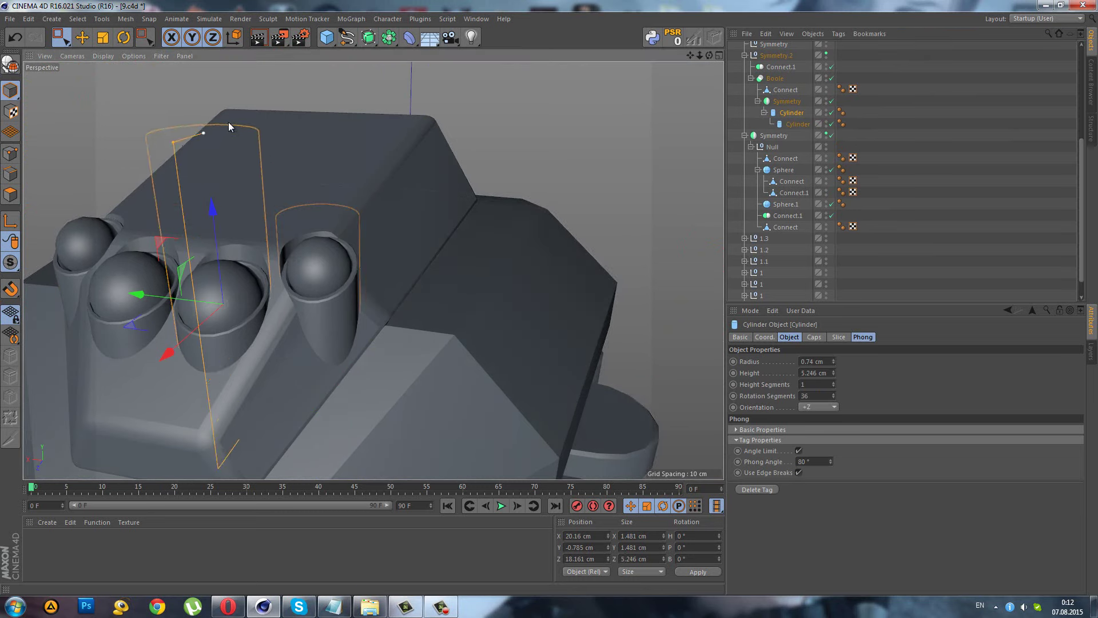
{"action": "left_click_drag", "start_coordinate": [549, 302], "coordinate": [571, 283]}
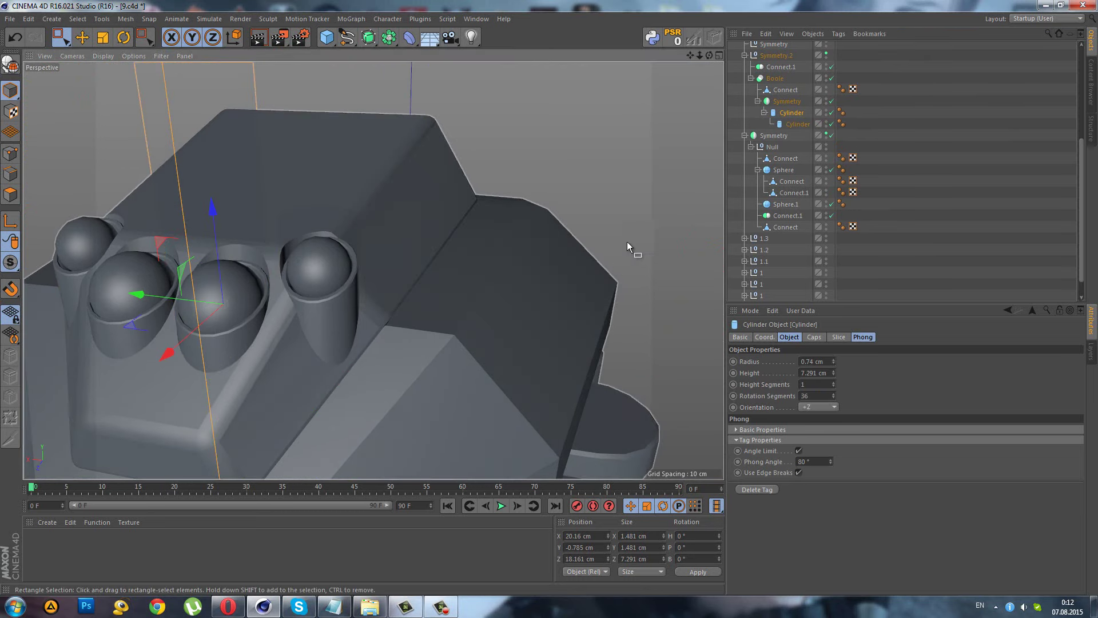
{"action": "left_click", "coordinate": [773, 78]}
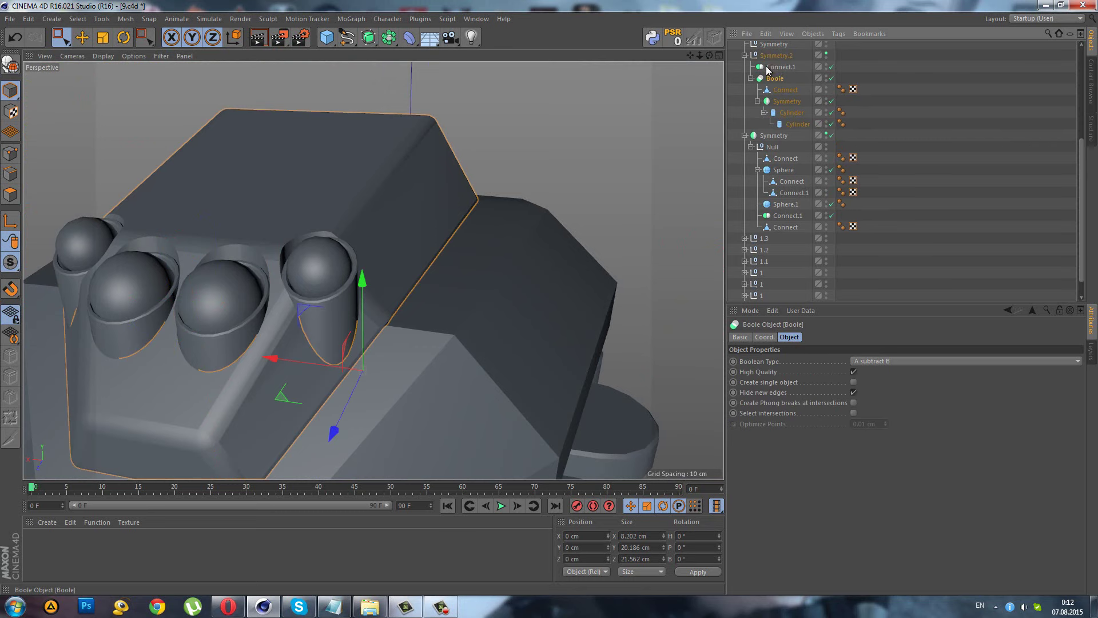
- Put the Boole inside Connect.1 and make it editable with a 35° Phong angle
{"action": "left_click_drag", "start_coordinate": [768, 68], "coordinate": [771, 68]}
{"action": "left_click", "coordinate": [780, 67]}
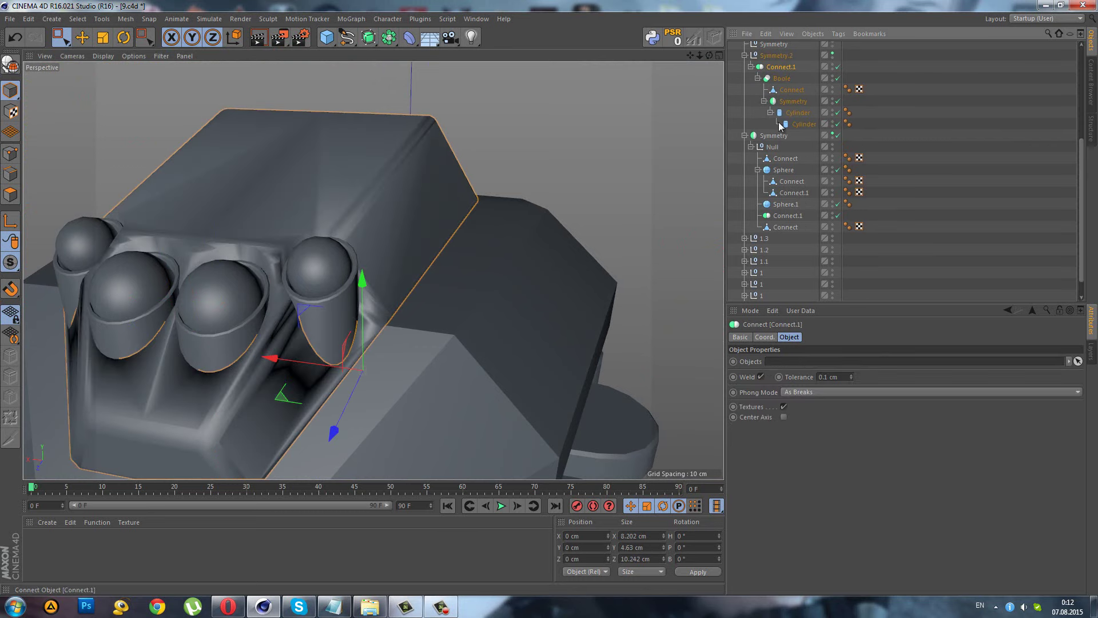
{"action": "left_click", "coordinate": [826, 376]}
{"action": "type", "text": "0.01"}
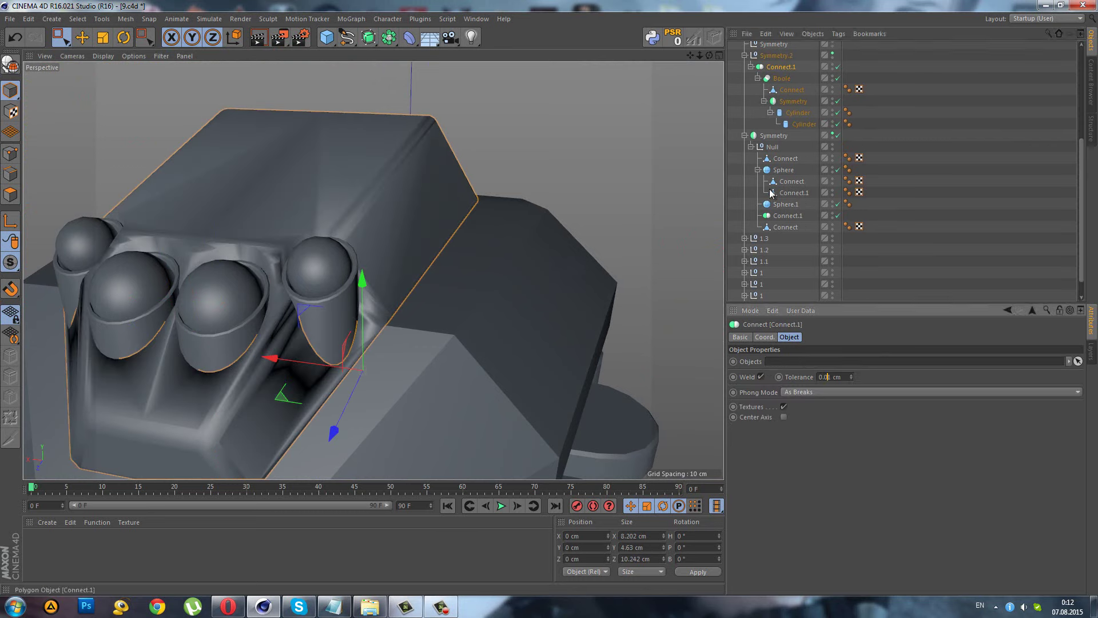
{"action": "left_click", "coordinate": [11, 64]}
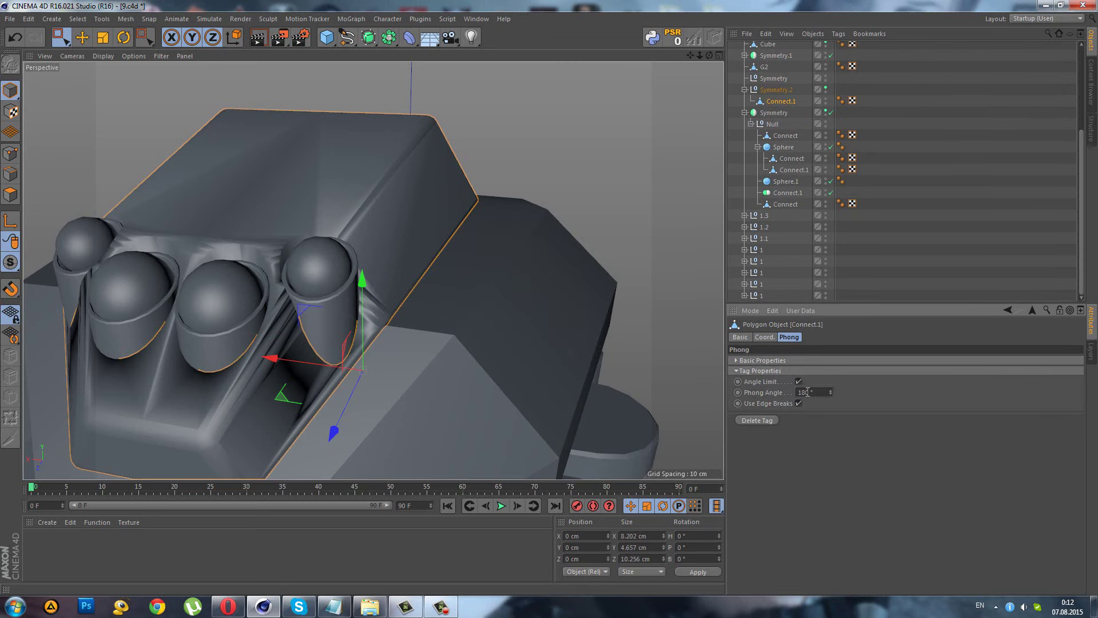
{"action": "type", "text": "35"}
{"action": "key", "text": "Return"}
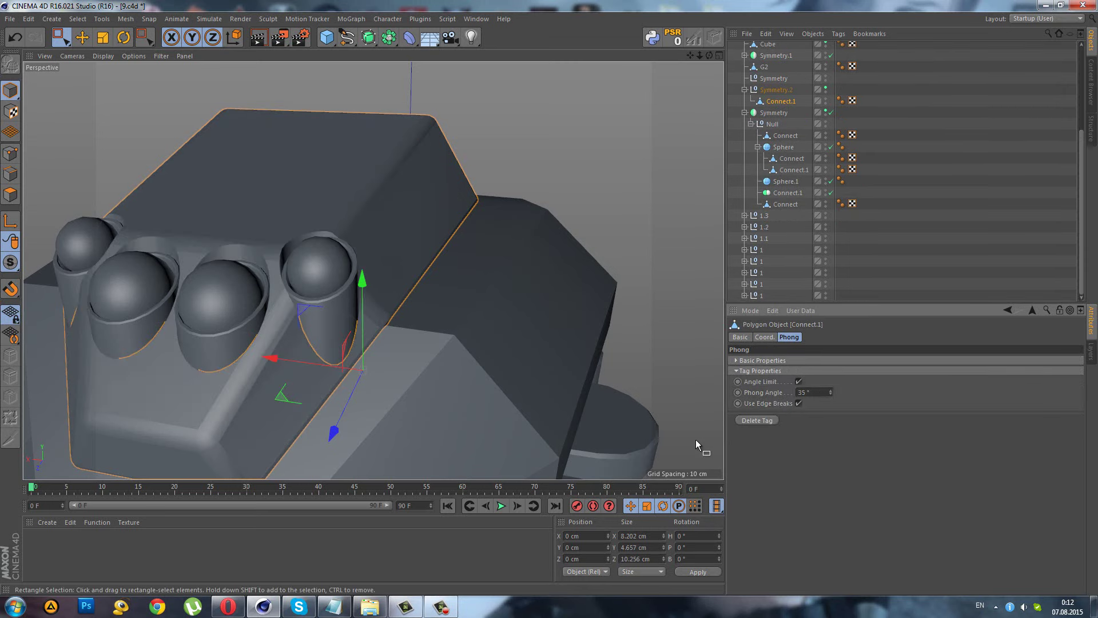
- Enter Points mode with Live Selection and view the cups from a low side angle
{"action": "left_click", "coordinate": [12, 156]}
{"action": "left_click_drag", "start_coordinate": [207, 352], "coordinate": [211, 348], "text": "alt"}
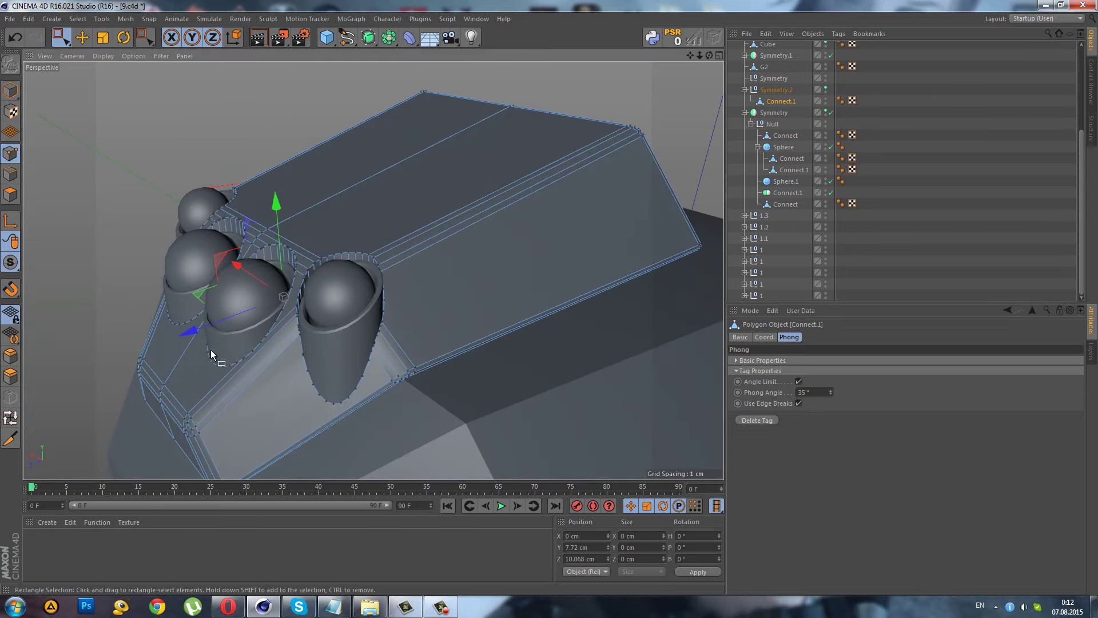
{"action": "scroll", "coordinate": [325, 361], "scroll_direction": "up", "scroll_amount": 5}
{"action": "left_click_drag", "start_coordinate": [61, 37], "coordinate": [98, 61]}
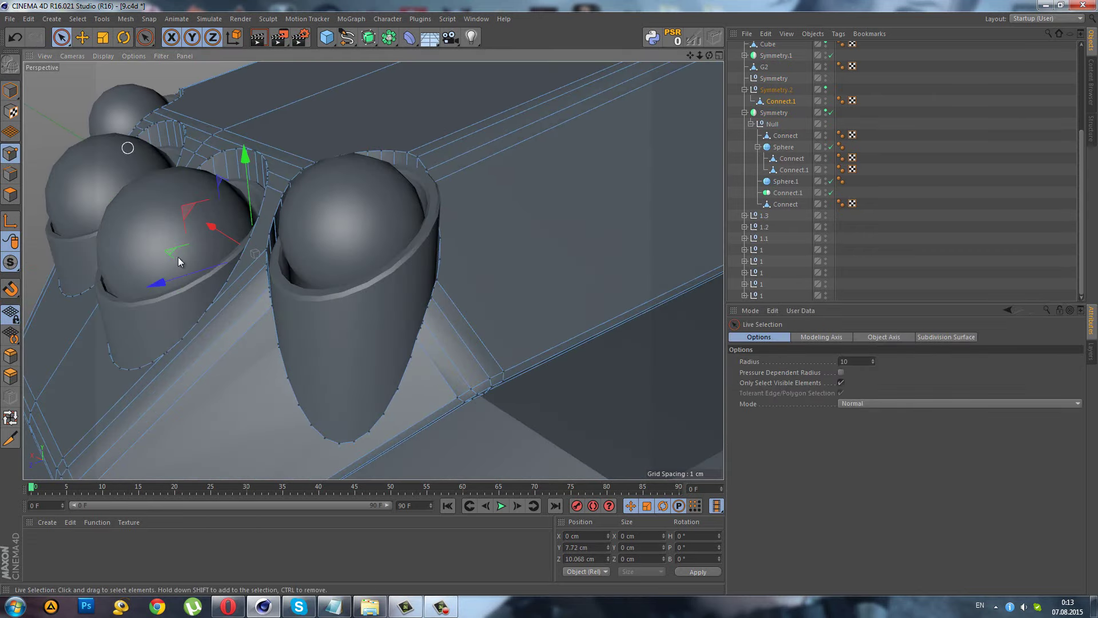
{"action": "scroll", "coordinate": [251, 352], "scroll_direction": "up", "scroll_amount": 3}
{"action": "mouse_move", "coordinate": [252, 353]}
{"action": "left_mouse_down", "text": "alt"}
{"action": "mouse_move", "coordinate": [335, 362]}
{"action": "mouse_move", "coordinate": [316, 336]}
{"action": "mouse_move", "coordinate": [532, 287]}
{"action": "left_mouse_up", "text": "alt"}
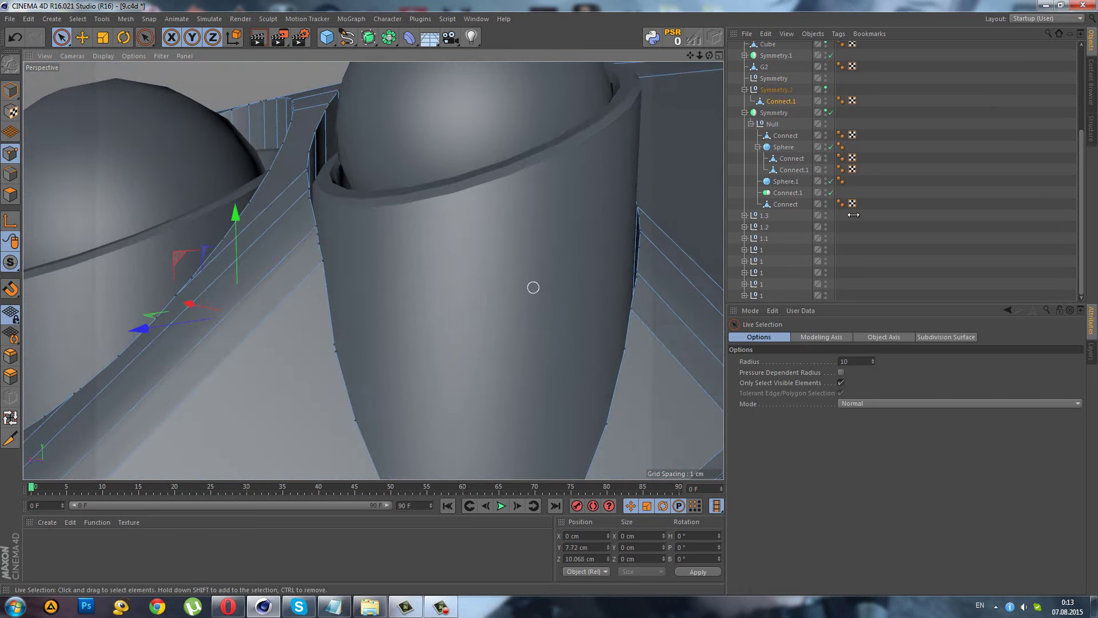
{"action": "scroll", "coordinate": [568, 269], "scroll_direction": "down", "scroll_amount": 3}
{"action": "scroll", "coordinate": [568, 269], "scroll_direction": "down", "scroll_amount": 3}
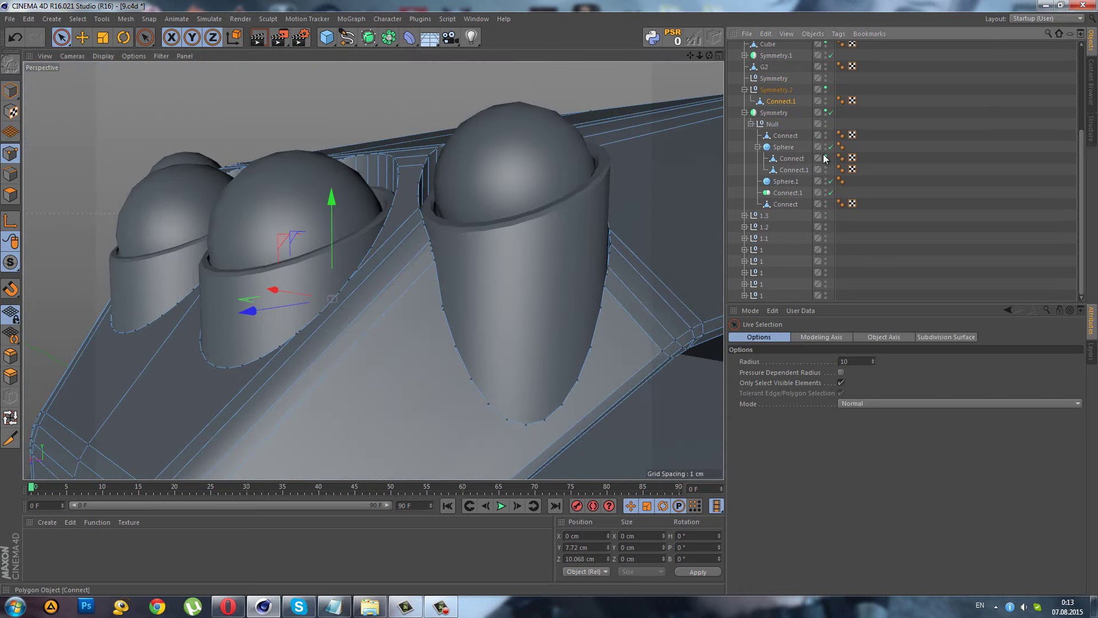
- Hide the Connect cup shells and inspect the spheres seated in their holes
{"action": "left_click_drag", "start_coordinate": [827, 158], "coordinate": [826, 169]}
{"action": "left_click_drag", "start_coordinate": [512, 256], "coordinate": [459, 287], "text": "alt"}
{"action": "scroll", "coordinate": [392, 338], "scroll_direction": "up", "scroll_amount": 3}
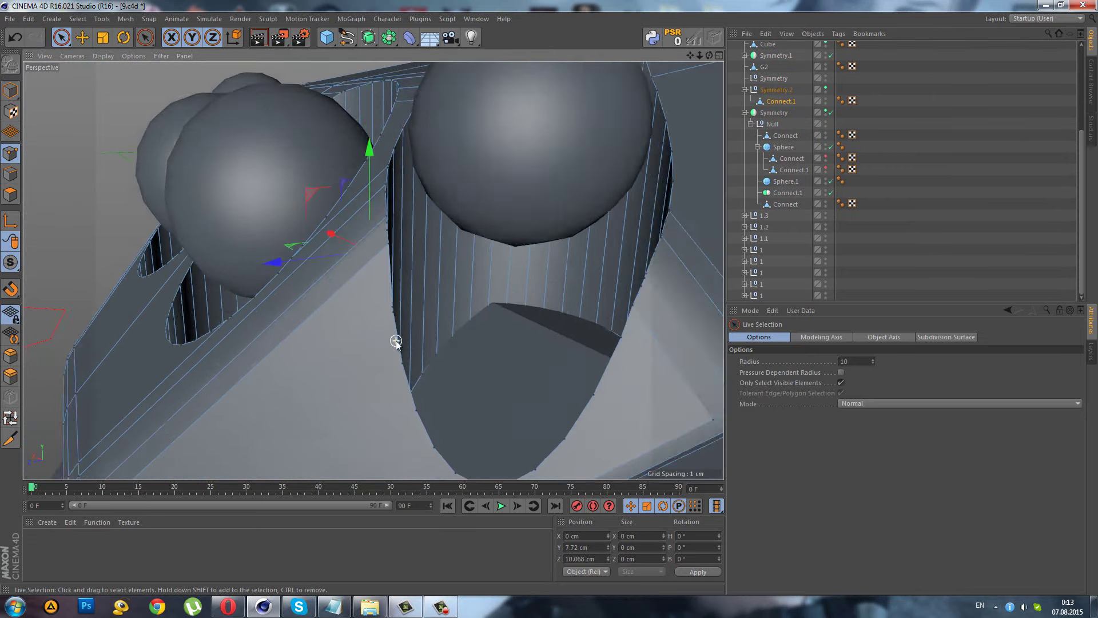
{"action": "scroll", "coordinate": [338, 338], "scroll_direction": "up", "scroll_amount": 3}
{"action": "left_click_drag", "start_coordinate": [337, 338], "coordinate": [252, 345], "text": "alt"}
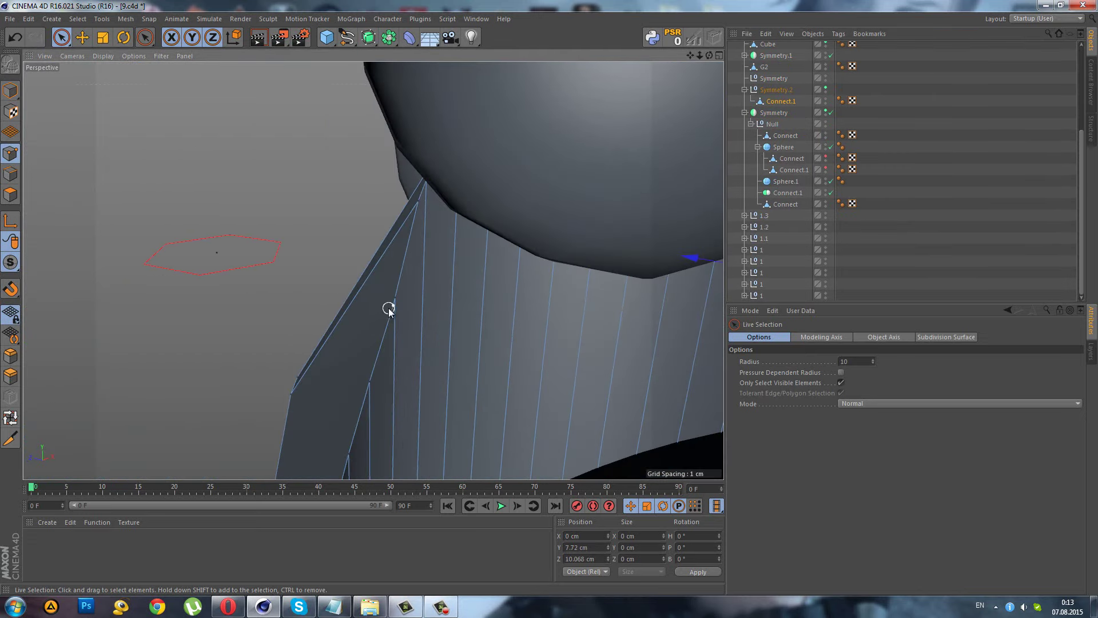
{"action": "scroll", "coordinate": [354, 381], "scroll_direction": "down", "scroll_amount": 3}
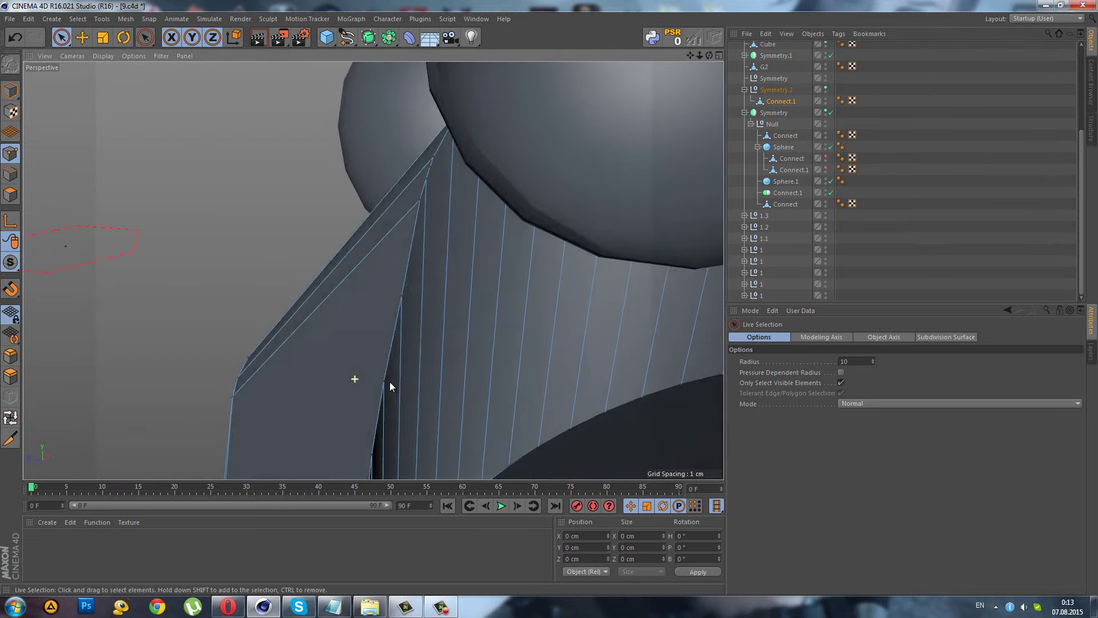
{"action": "mouse_move", "coordinate": [390, 382]}
{"action": "left_mouse_down", "text": "alt"}
{"action": "mouse_move", "coordinate": [444, 380]}
{"action": "mouse_move", "coordinate": [500, 414]}
{"action": "mouse_move", "coordinate": [460, 356]}
{"action": "mouse_move", "coordinate": [536, 359]}
{"action": "left_mouse_up", "text": "alt"}
{"action": "scroll", "coordinate": [460, 355], "scroll_direction": "down", "scroll_amount": 5}
- Maximise the Front view and switch to box-style Rectangle Selection
{"action": "middle_click", "coordinate": [578, 195]}
{"action": "middle_click", "coordinate": [582, 325]}
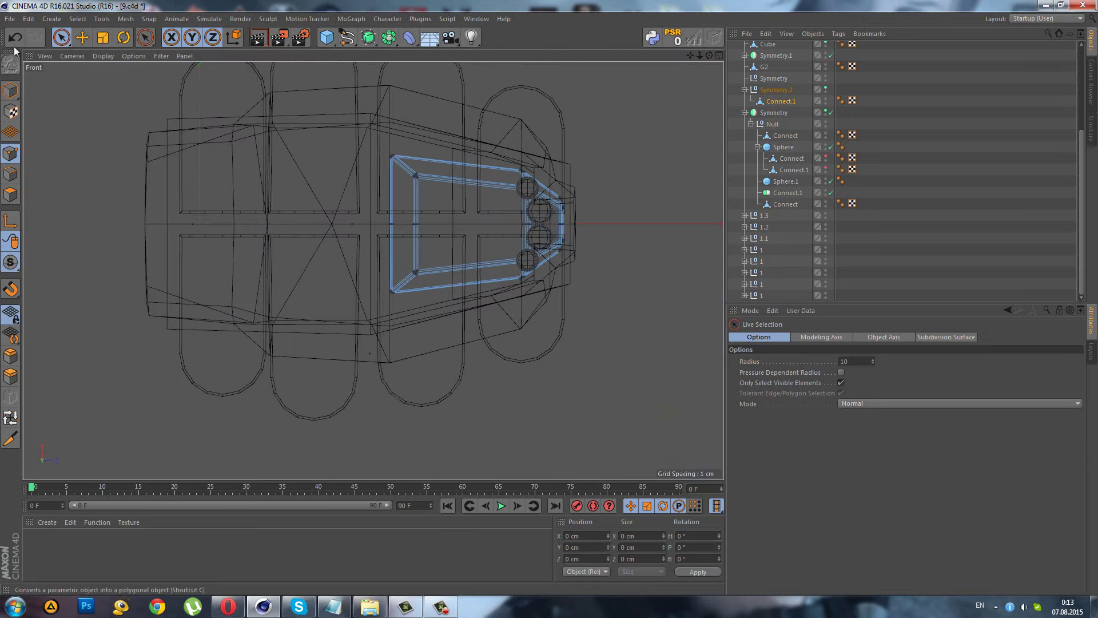
{"action": "left_click", "coordinate": [61, 37]}
{"action": "left_click", "coordinate": [115, 74]}
{"action": "scroll", "coordinate": [568, 202], "scroll_direction": "up", "scroll_amount": 3}
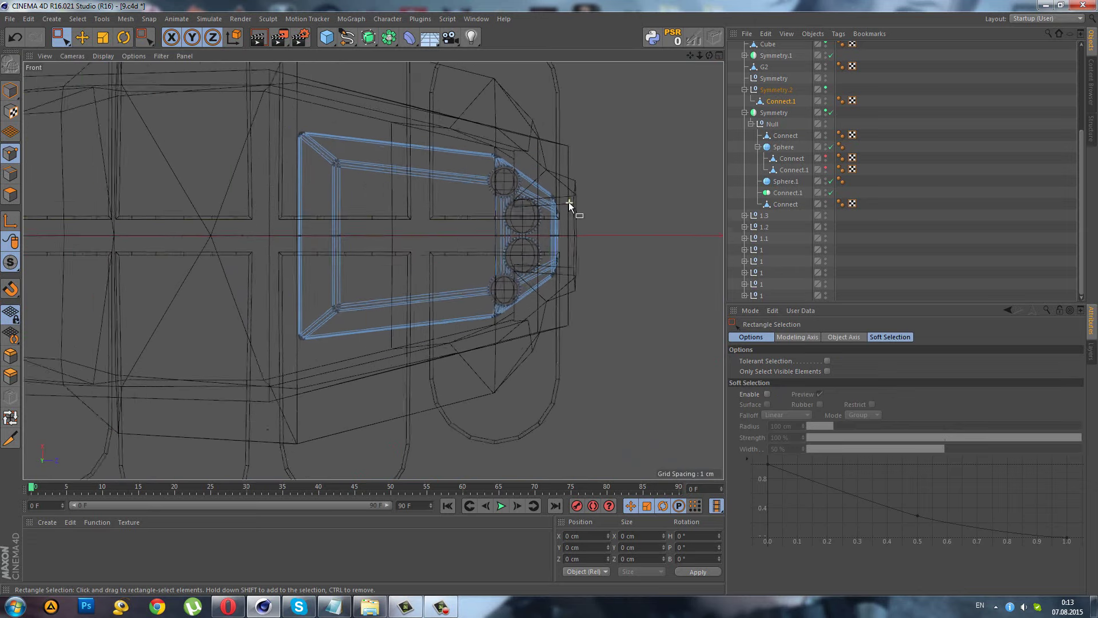
{"action": "scroll", "coordinate": [487, 194], "scroll_direction": "up", "scroll_amount": 1}
{"action": "scroll", "coordinate": [393, 207], "scroll_direction": "up", "scroll_amount": 1}
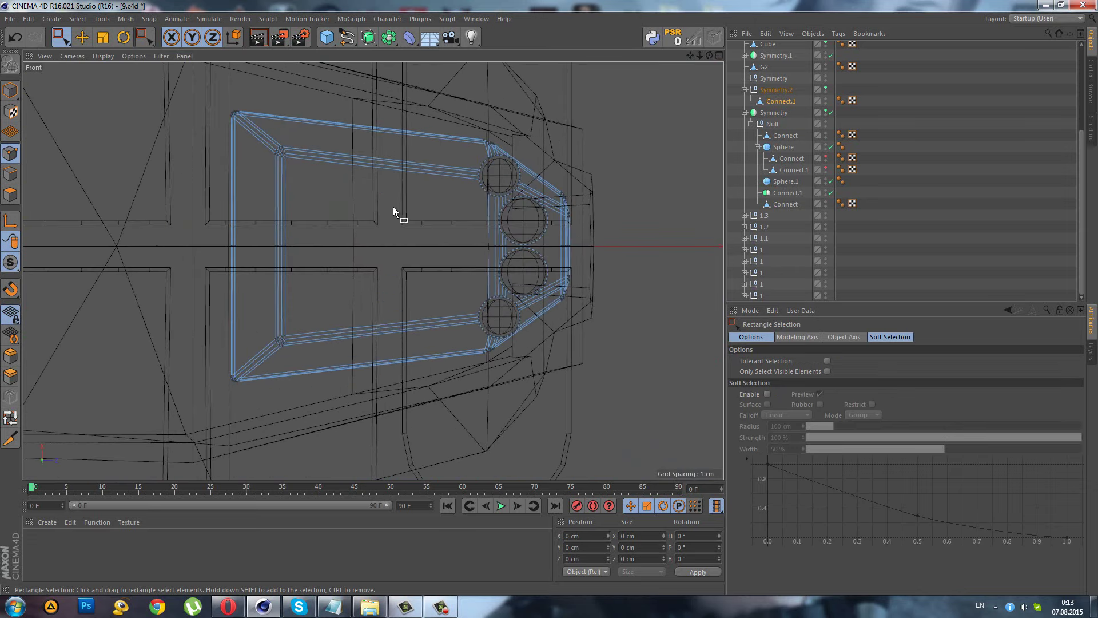
{"action": "left_click", "coordinate": [10, 438]}
{"action": "scroll", "coordinate": [455, 309], "scroll_direction": "up", "scroll_amount": 2}
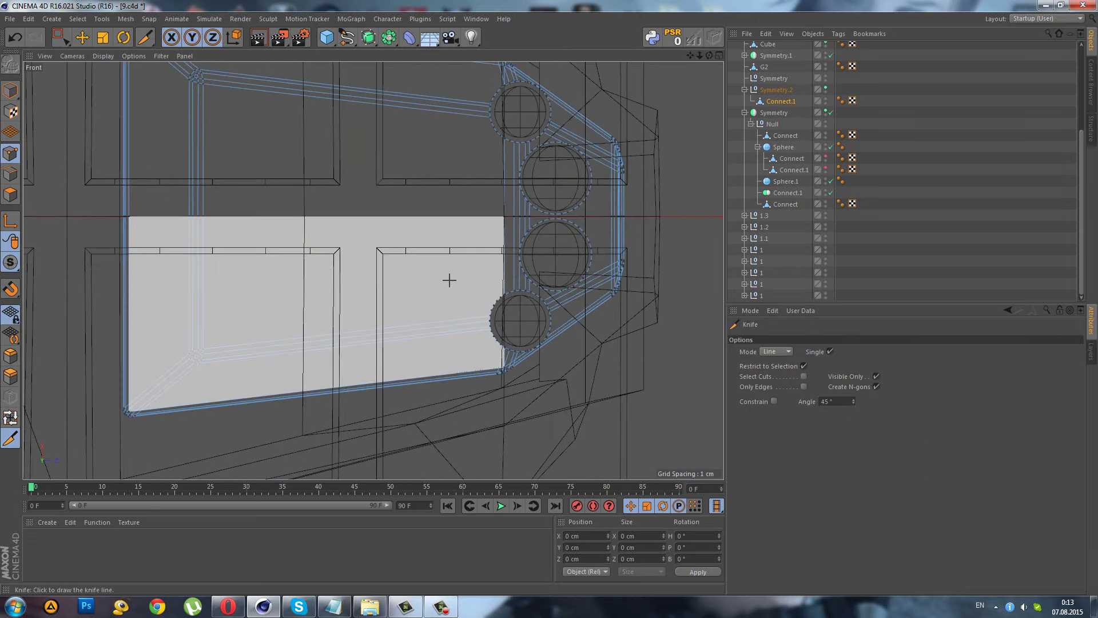
{"action": "scroll", "coordinate": [284, 371], "scroll_direction": "down", "scroll_amount": 2}
{"action": "left_click", "coordinate": [52, 38]}
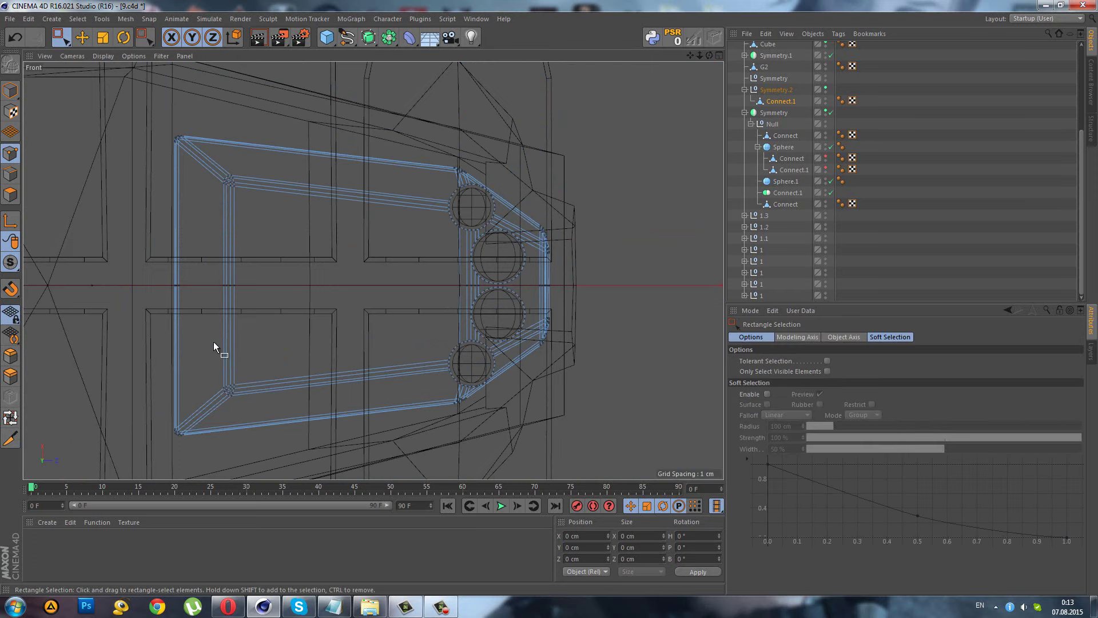
{"action": "left_click_drag", "start_coordinate": [153, 285], "coordinate": [766, 503]}
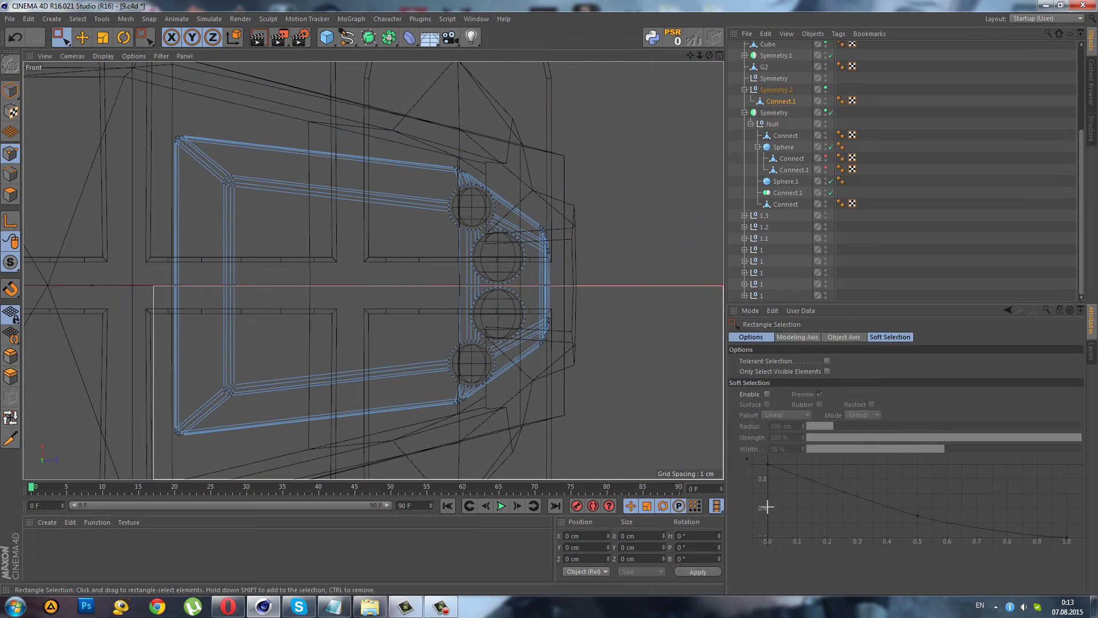
{"action": "left_click_drag", "start_coordinate": [139, 222], "coordinate": [609, 285]}
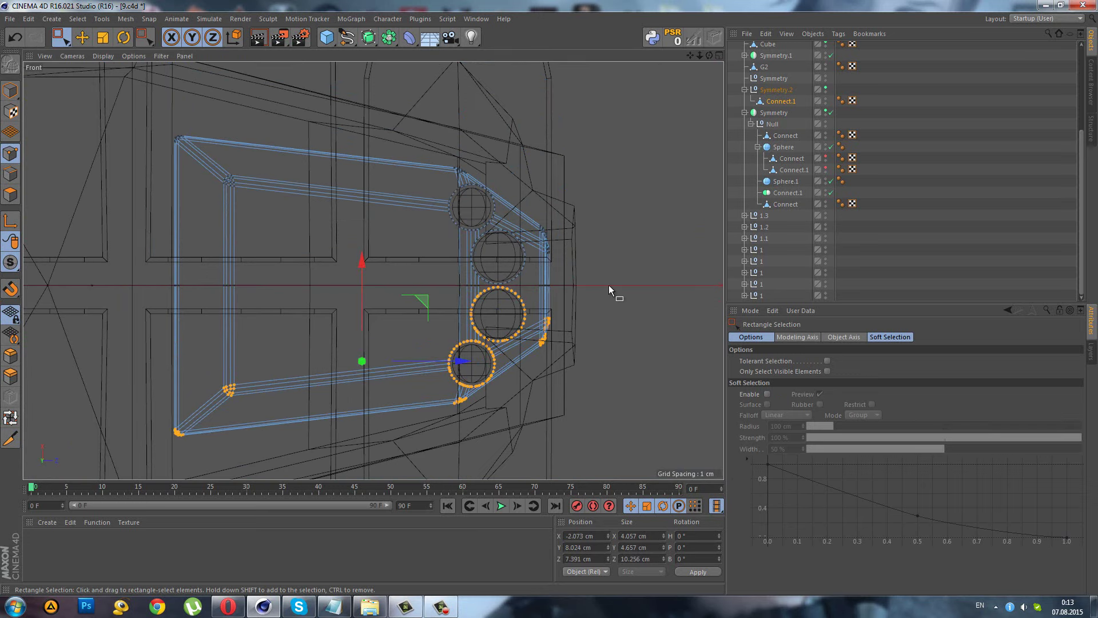
{"action": "left_click", "coordinate": [505, 300]}
{"action": "key", "text": "F1"}
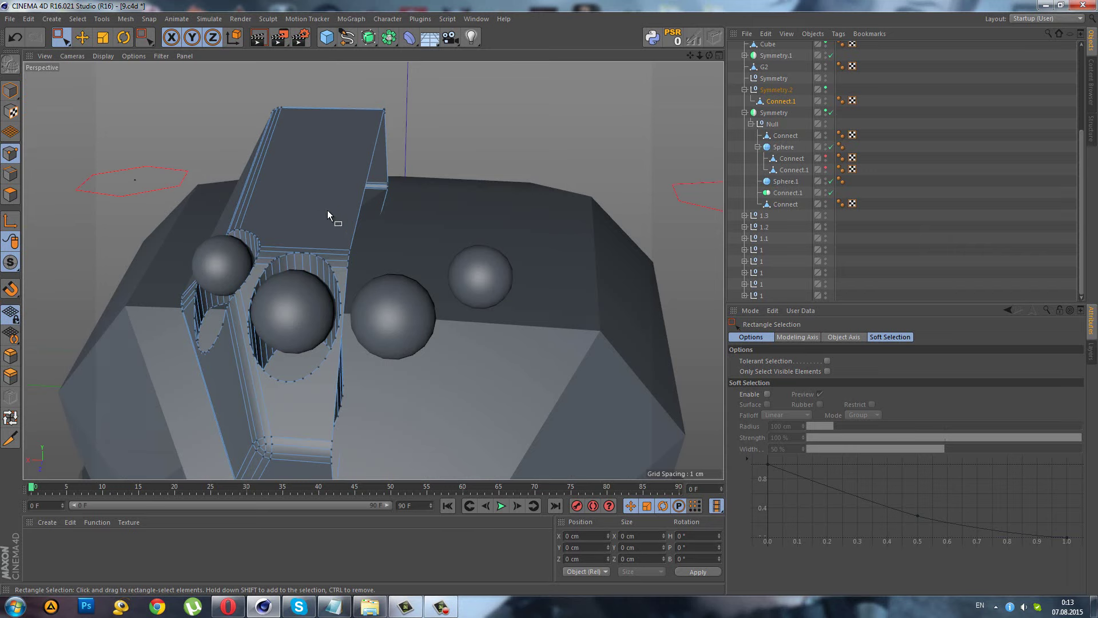
- Move Connect.1 from Symmetry.2 to the top of the Null under Symmetry
{"action": "left_click_drag", "start_coordinate": [327, 212], "coordinate": [310, 210], "text": "alt"}
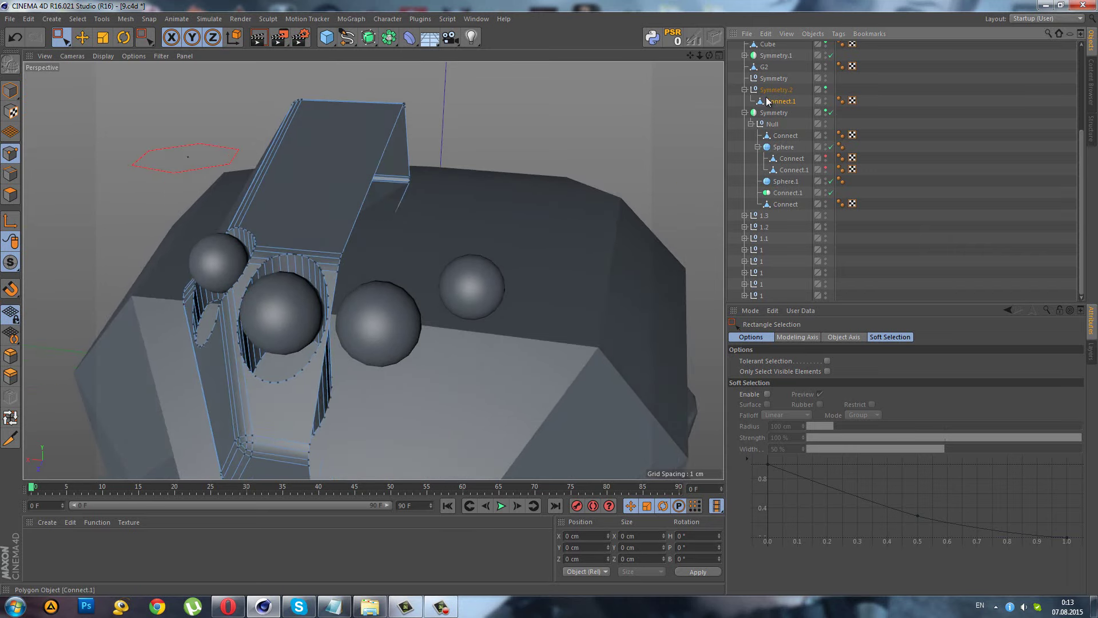
{"action": "left_click_drag", "start_coordinate": [776, 136], "coordinate": [776, 131]}
{"action": "left_click_drag", "start_coordinate": [503, 189], "coordinate": [539, 190], "text": "alt"}
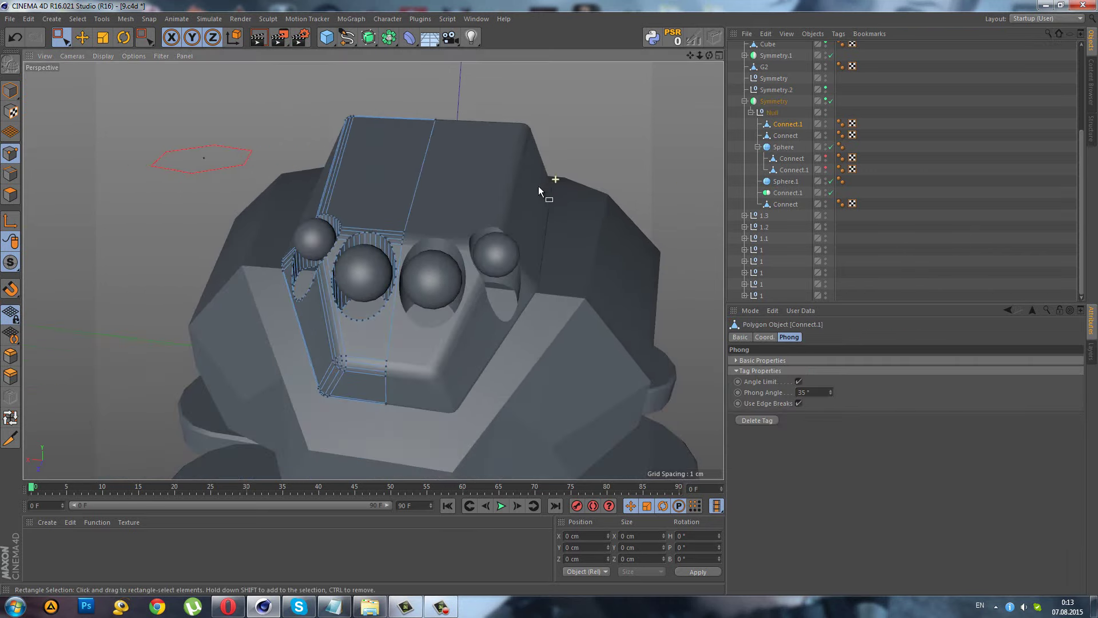
{"action": "scroll", "coordinate": [369, 295], "scroll_direction": "up", "scroll_amount": 2}
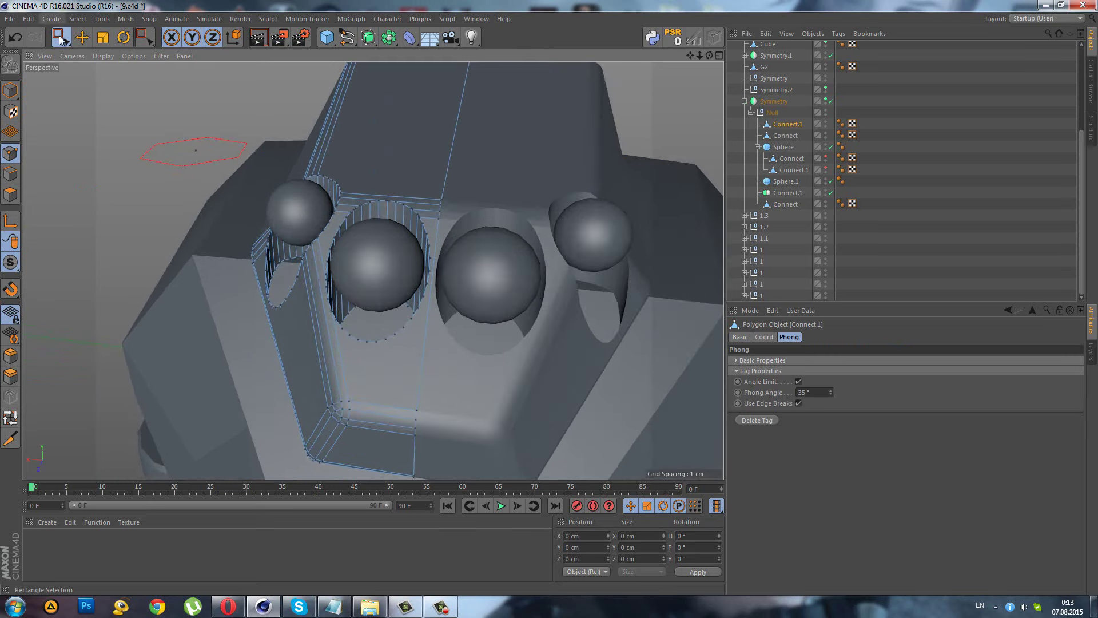
- Switch to Live Selection for brush-style point picking
{"action": "left_click_drag", "start_coordinate": [61, 37], "coordinate": [97, 53]}
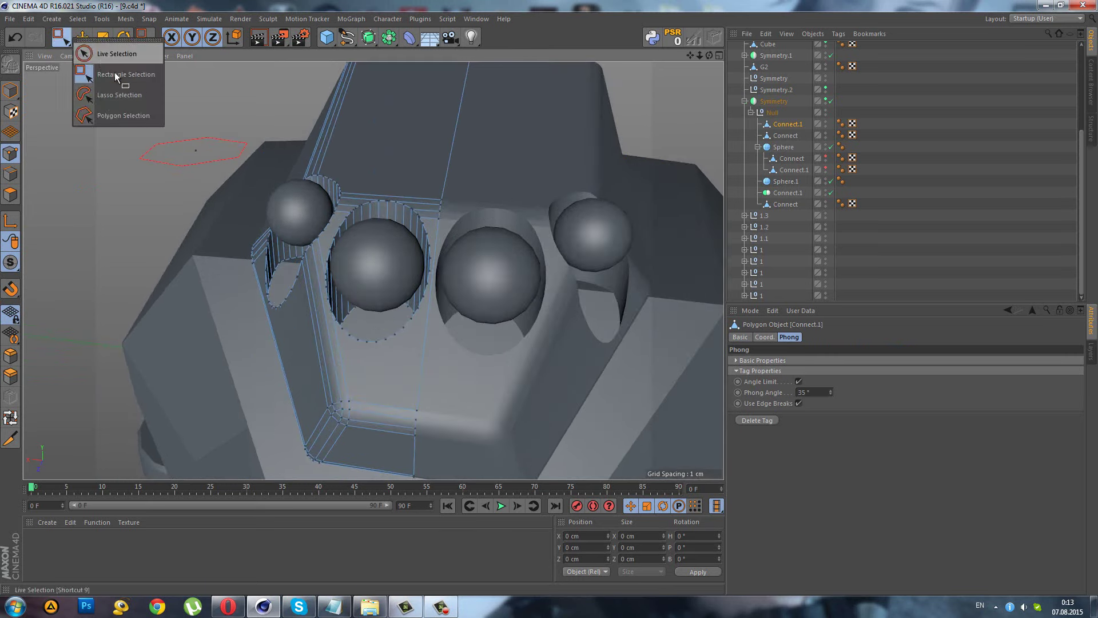
{"action": "scroll", "coordinate": [334, 310], "scroll_direction": "up", "scroll_amount": 2}
{"action": "scroll", "coordinate": [334, 310], "scroll_direction": "up", "scroll_amount": 2}
{"action": "scroll", "coordinate": [332, 307], "scroll_direction": "up", "scroll_amount": 3}
- Zoom in and weld the first stray collar point into its neighbour with Weld
{"action": "scroll", "coordinate": [318, 279], "scroll_direction": "up", "scroll_amount": 3}
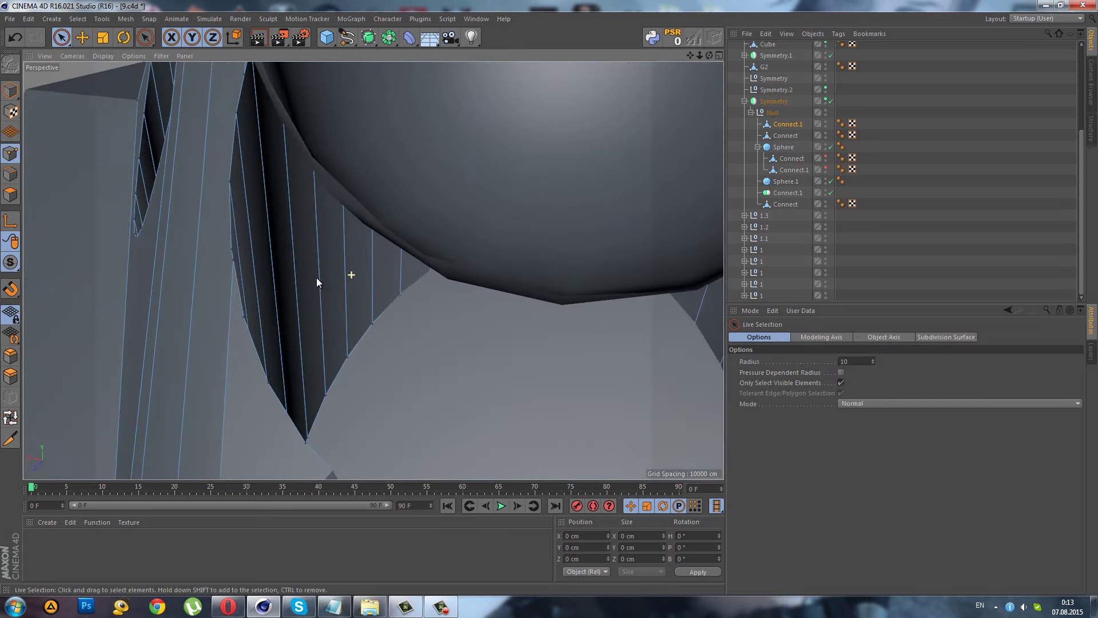
{"action": "scroll", "coordinate": [303, 283], "scroll_direction": "up", "scroll_amount": 3}
{"action": "scroll", "coordinate": [257, 281], "scroll_direction": "up", "scroll_amount": 1}
{"action": "left_click", "coordinate": [198, 265]}
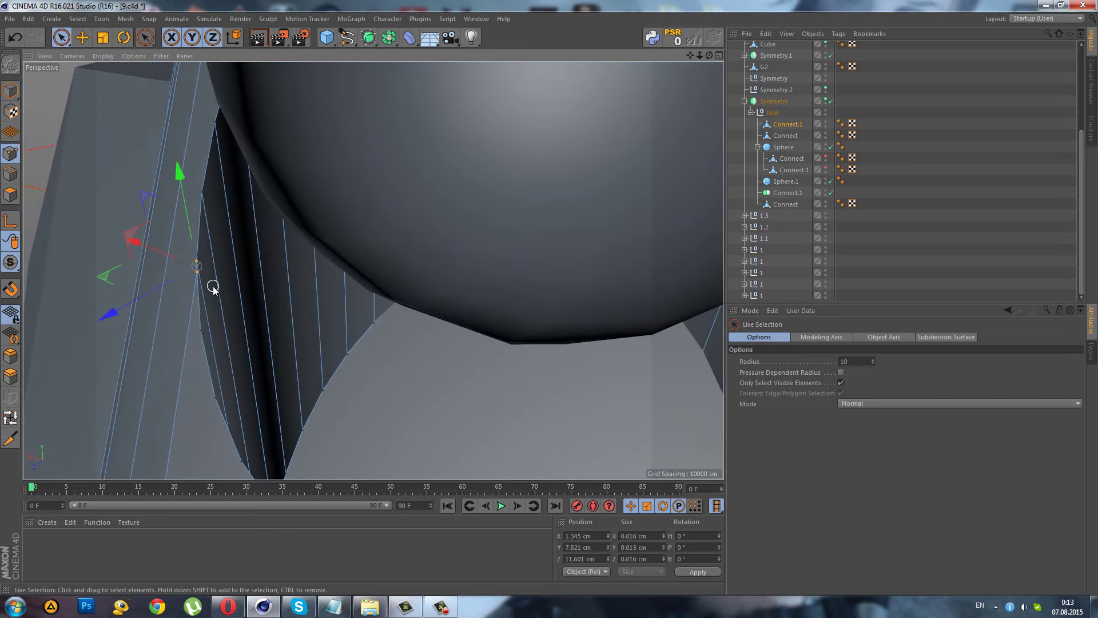
{"action": "right_click", "coordinate": [212, 286]}
{"action": "left_click", "coordinate": [231, 485]}
{"action": "left_click", "coordinate": [224, 389]}
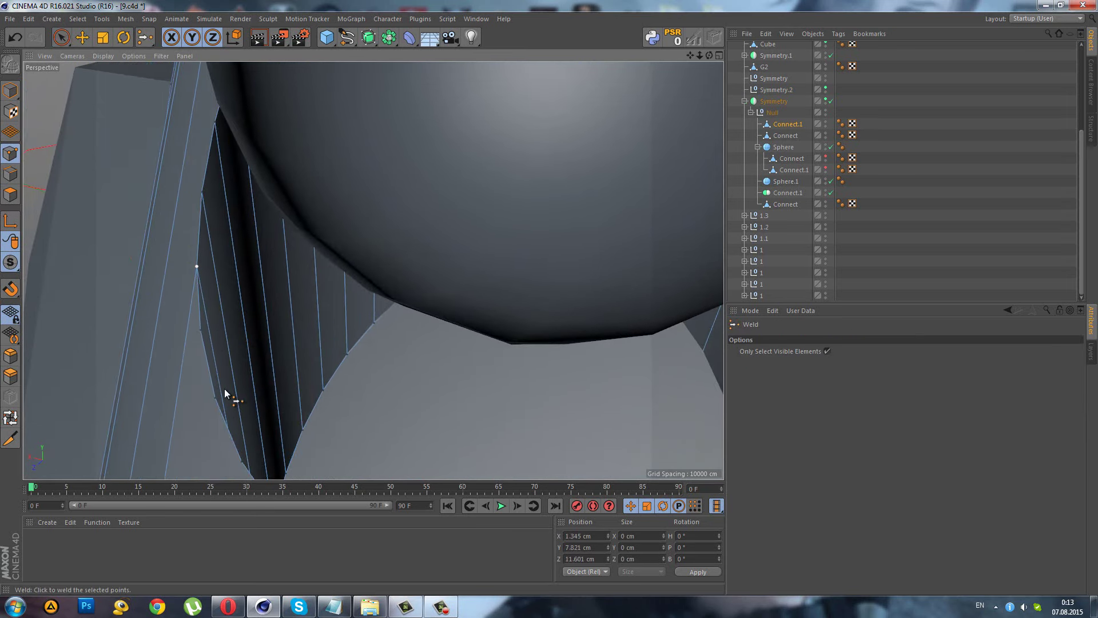
{"action": "mouse_move", "coordinate": [224, 388]}
{"action": "middle_mouse_down"}
{"action": "mouse_move", "coordinate": [220, 328]}
{"action": "mouse_move", "coordinate": [232, 310]}
{"action": "middle_mouse_up"}
- Orbit to the next collar and merge another stray rim point onto its neighbour
{"action": "mouse_move", "coordinate": [232, 310]}
{"action": "left_mouse_down", "text": "alt"}
{"action": "mouse_move", "coordinate": [223, 296]}
{"action": "mouse_move", "coordinate": [252, 426]}
{"action": "mouse_move", "coordinate": [305, 435]}
{"action": "mouse_move", "coordinate": [342, 403]}
{"action": "mouse_move", "coordinate": [336, 370]}
{"action": "mouse_move", "coordinate": [265, 367]}
{"action": "mouse_move", "coordinate": [321, 395]}
{"action": "mouse_move", "coordinate": [193, 307]}
{"action": "mouse_move", "coordinate": [160, 328]}
{"action": "left_mouse_up", "text": "alt"}
{"action": "left_click_drag", "start_coordinate": [160, 154], "coordinate": [211, 170], "text": "alt"}
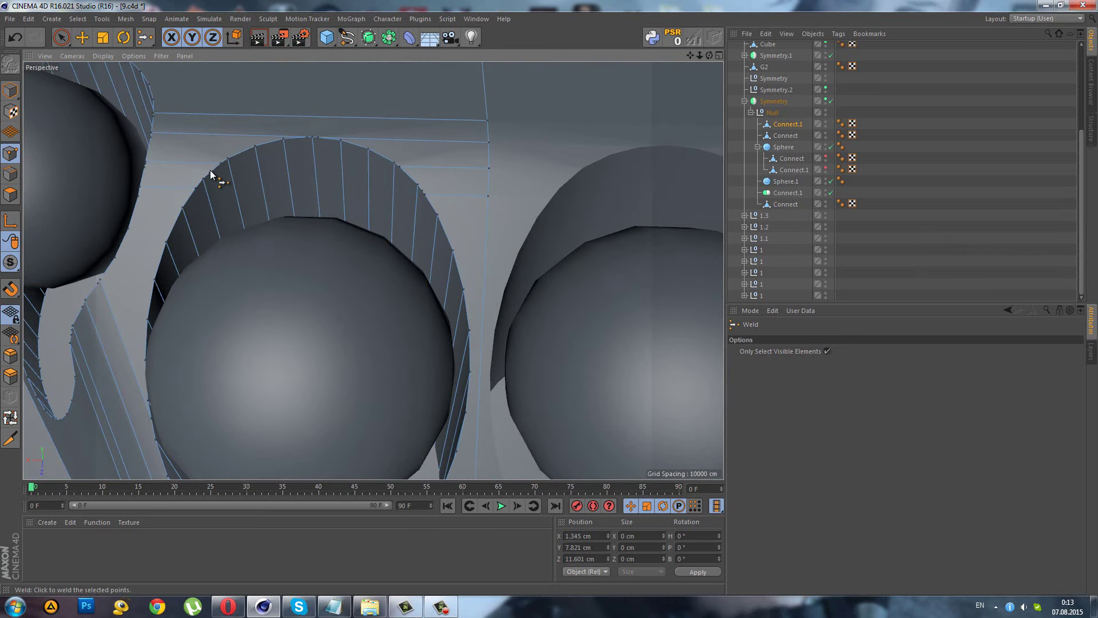
{"action": "key", "text": "space"}
{"action": "left_click", "coordinate": [212, 173]}
{"action": "key", "text": "space"}
{"action": "left_click", "coordinate": [201, 179]}
{"action": "key", "text": "space"}
{"action": "key", "text": "space"}
- Select an adjacent pair of stray rim points and weld them into one
{"action": "key", "text": "space"}
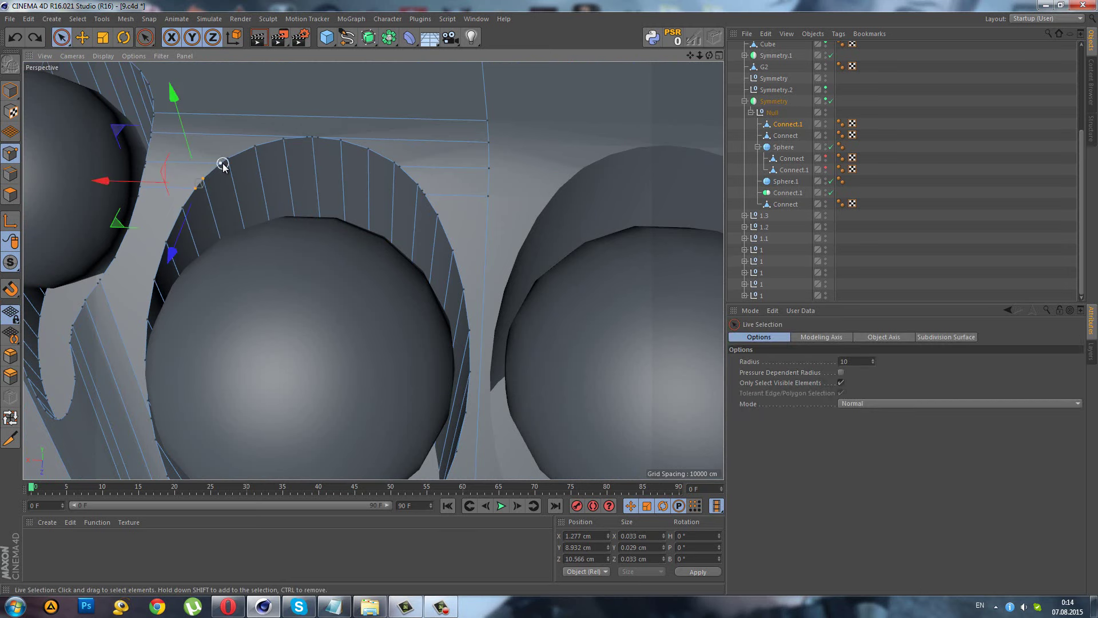
{"action": "left_click", "coordinate": [231, 163]}
{"action": "key", "text": "space"}
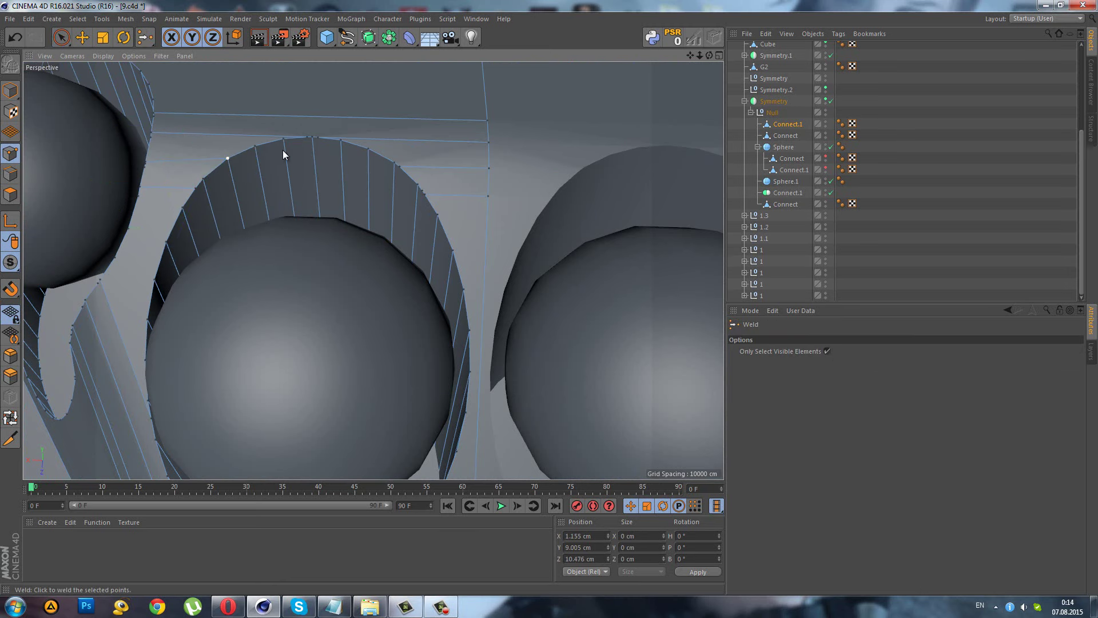
{"action": "key", "text": "space"}
{"action": "left_click", "coordinate": [313, 138], "text": "shift"}
{"action": "key", "text": "space"}
{"action": "key", "text": "space"}
{"action": "key", "text": "space"}
{"action": "left_click", "coordinate": [400, 169]}
- Weld two more pairs of overlapping points along the collar rim
{"action": "key", "text": "space"}
{"action": "left_click", "coordinate": [418, 186], "text": "shift"}
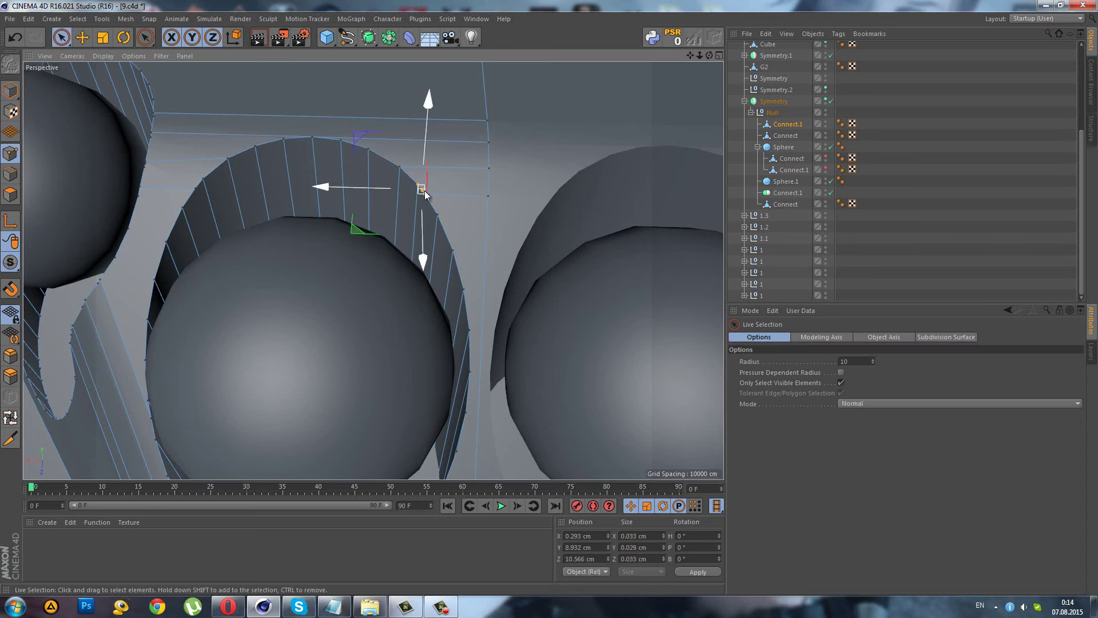
{"action": "key", "text": "space"}
{"action": "left_click", "coordinate": [426, 198]}
{"action": "key", "text": "space"}
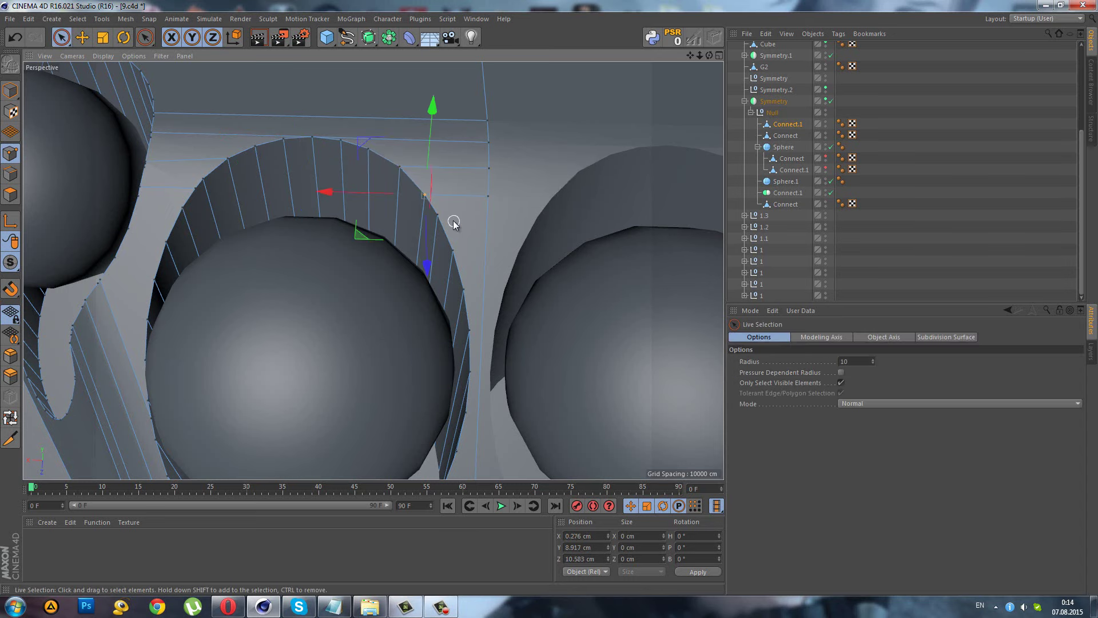
{"action": "left_click", "coordinate": [201, 182], "text": "shift"}
{"action": "key", "text": "space"}
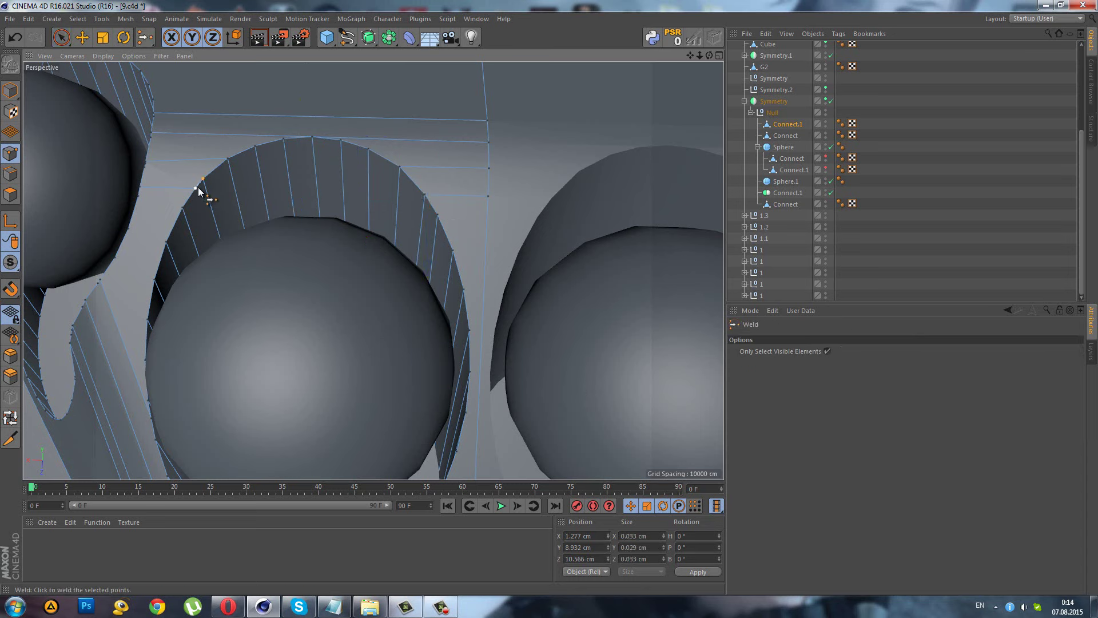
{"action": "left_click", "coordinate": [197, 188]}
{"action": "key", "text": "space"}
- Zoom closer and weld two more stray vertices on the collar edge
{"action": "scroll", "coordinate": [196, 171], "scroll_direction": "up", "scroll_amount": 3}
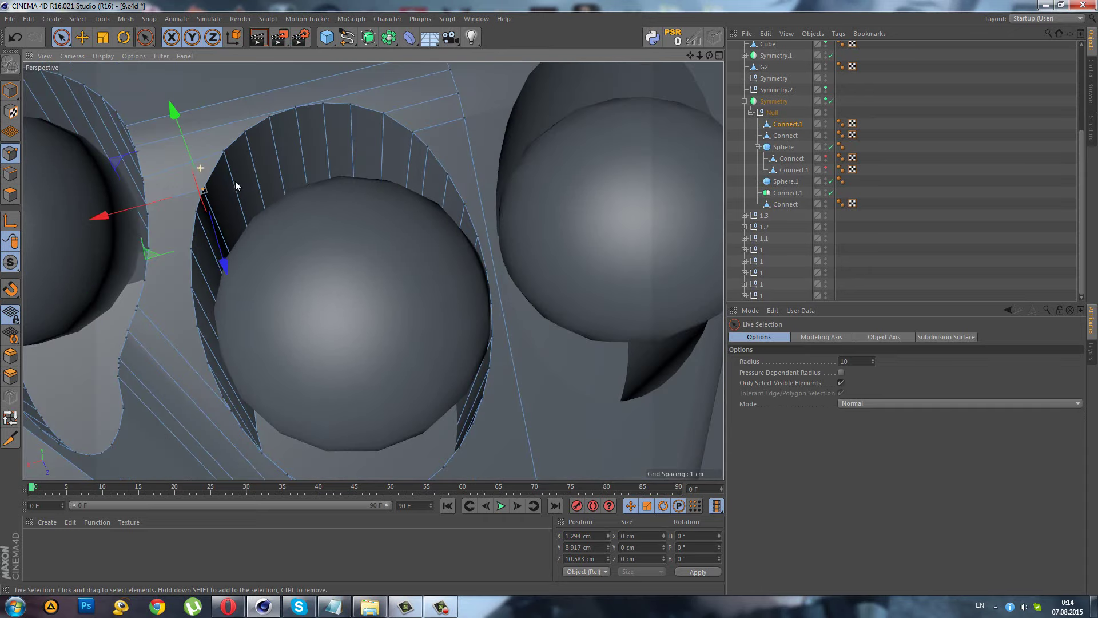
{"action": "scroll", "coordinate": [235, 181], "scroll_direction": "up", "scroll_amount": 3}
{"action": "scroll", "coordinate": [194, 183], "scroll_direction": "up", "scroll_amount": 3}
{"action": "scroll", "coordinate": [194, 183], "scroll_direction": "up", "scroll_amount": 3}
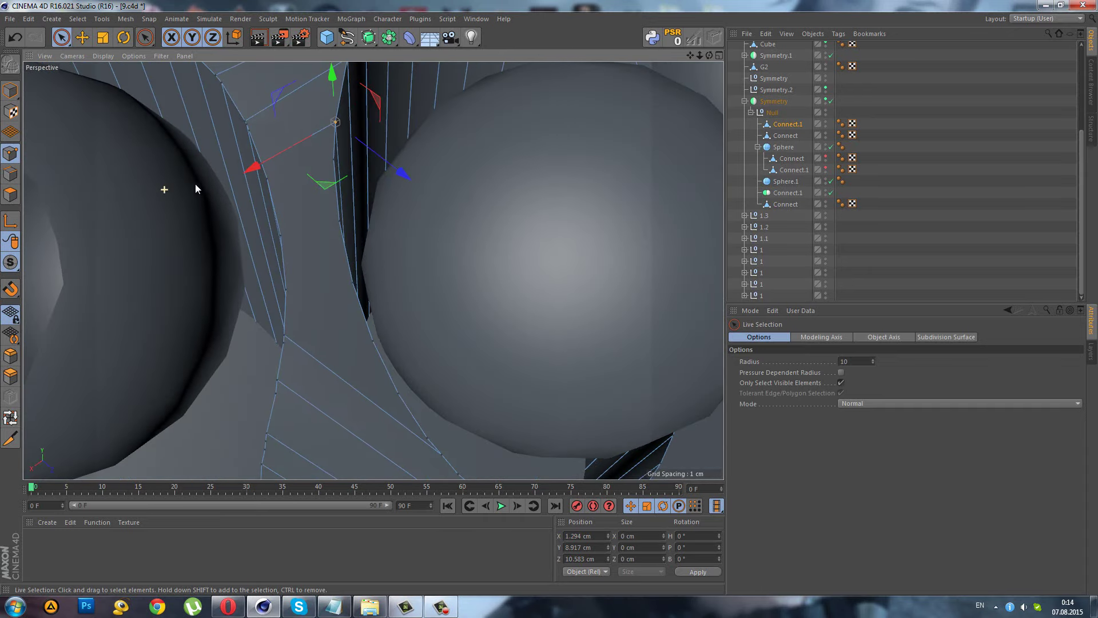
{"action": "left_click", "coordinate": [245, 122]}
{"action": "key", "text": "space"}
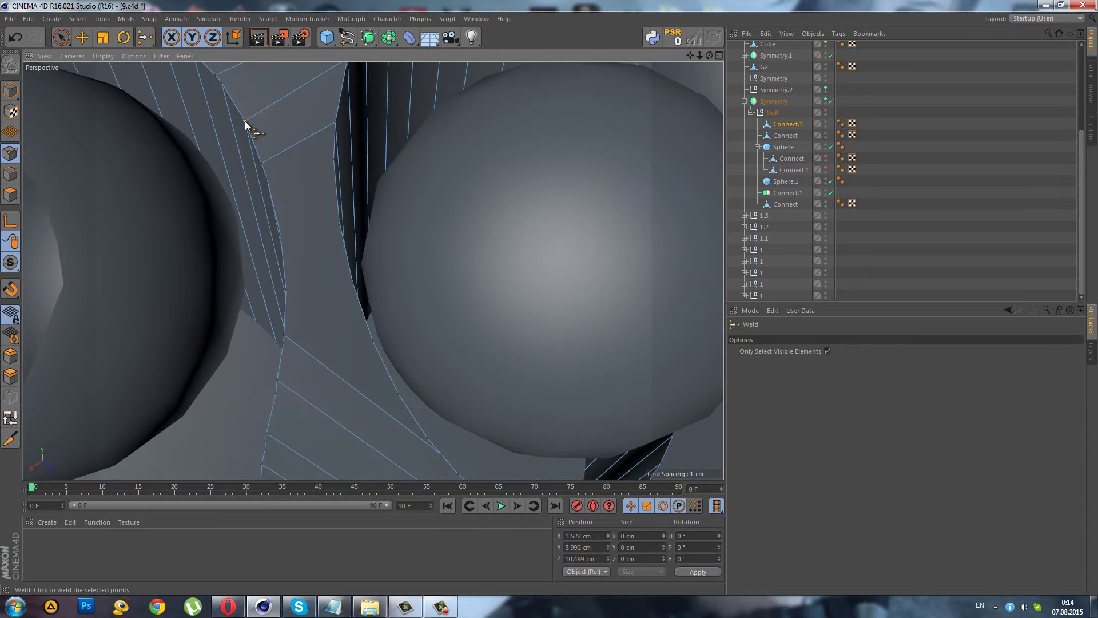
{"action": "left_click", "coordinate": [225, 99]}
{"action": "key", "text": "space"}
{"action": "left_click", "coordinate": [214, 76], "text": "shift"}
{"action": "key", "text": "space"}
{"action": "left_click", "coordinate": [215, 77]}
{"action": "key", "text": "space"}
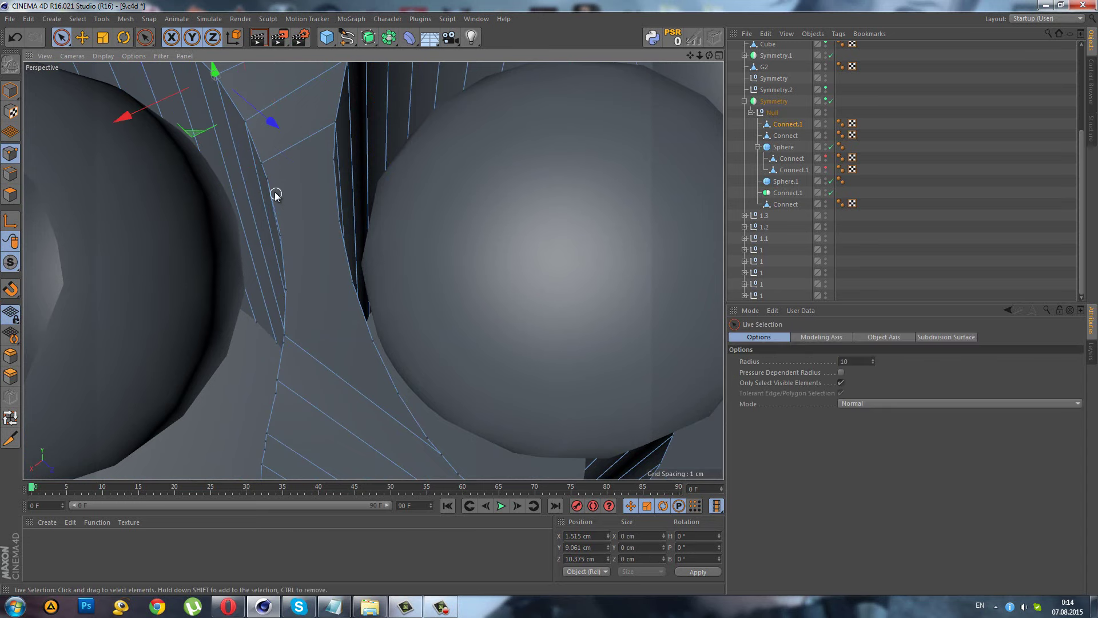
- Orbit around the rim, pick overlapping points and activate Weld (M~Q) on them
{"action": "left_click_drag", "start_coordinate": [281, 224], "coordinate": [309, 182], "text": "alt"}
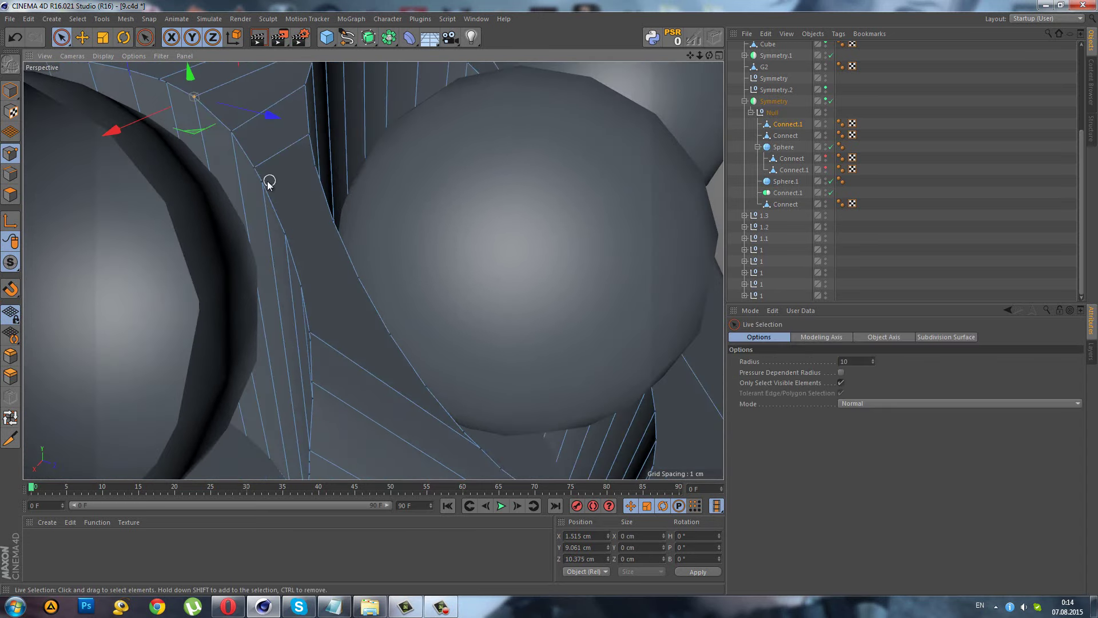
{"action": "left_click", "coordinate": [253, 166]}
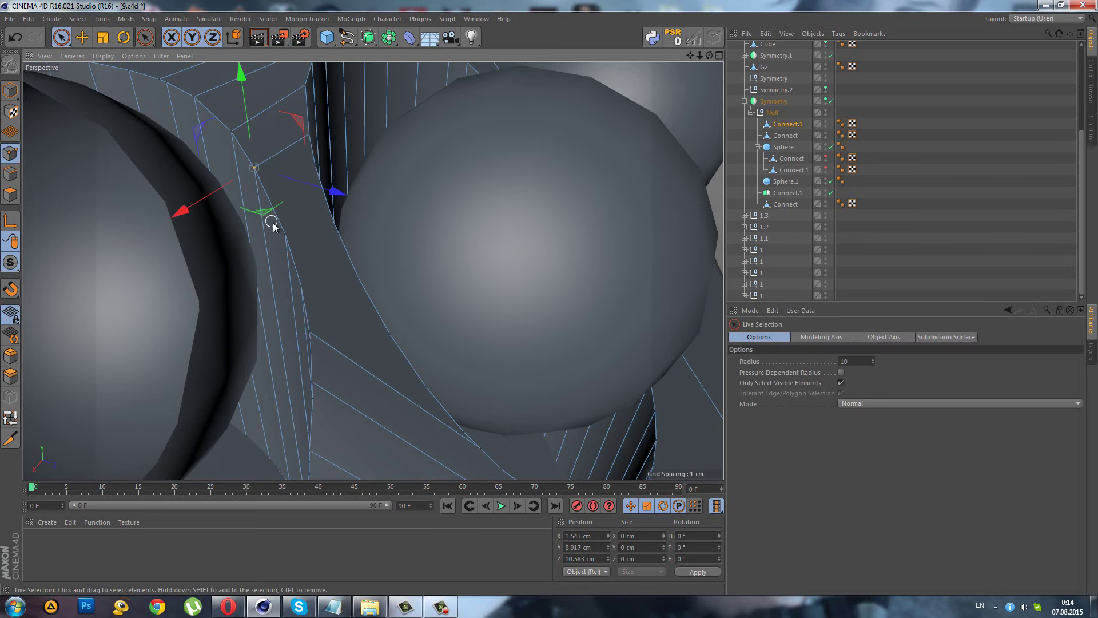
{"action": "left_click", "coordinate": [309, 339]}
{"action": "key", "text": "m"}
{"action": "key", "text": "q"}
{"action": "mouse_move", "coordinate": [328, 272]}
{"action": "left_mouse_down", "text": "alt"}
{"action": "mouse_move", "coordinate": [348, 326]}
{"action": "mouse_move", "coordinate": [318, 338]}
{"action": "left_mouse_up", "text": "alt"}
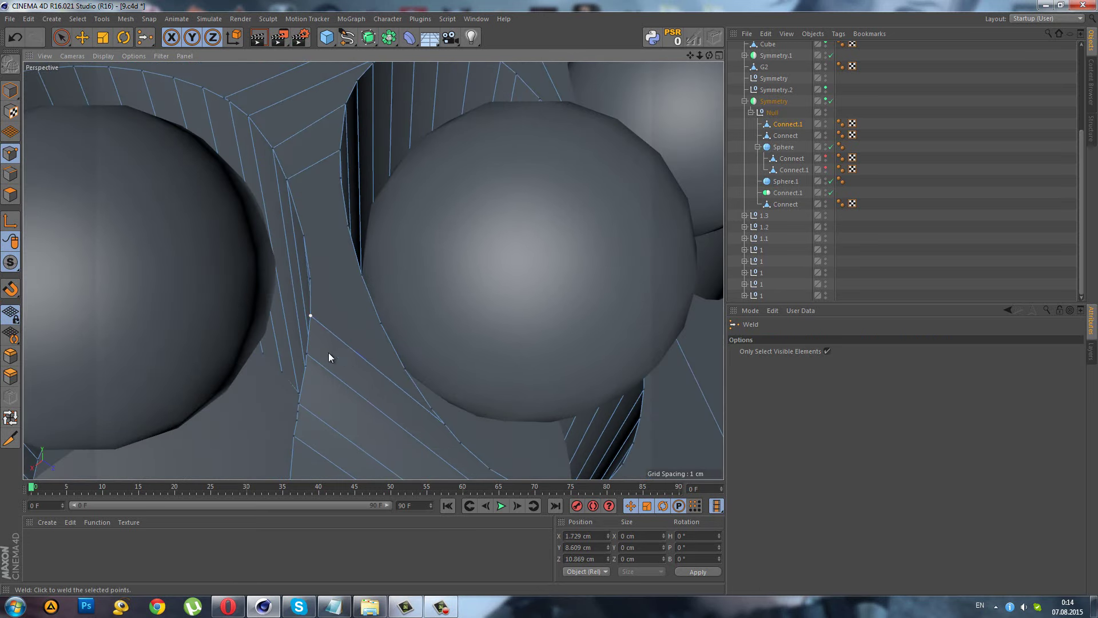
{"action": "key", "text": "space"}
{"action": "left_click", "coordinate": [306, 366]}
{"action": "key", "text": "space"}
- Weld the selected overlapping pair, then orbit and pick another stray collar vertex
{"action": "left_click", "coordinate": [310, 359]}
{"action": "mouse_move", "coordinate": [314, 360]}
{"action": "left_mouse_down", "text": "alt"}
{"action": "mouse_move", "coordinate": [307, 287]}
{"action": "mouse_move", "coordinate": [314, 380]}
{"action": "mouse_move", "coordinate": [406, 310]}
{"action": "left_mouse_up", "text": "alt"}
{"action": "scroll", "coordinate": [324, 347], "scroll_direction": "up", "scroll_amount": 3}
{"action": "mouse_move", "coordinate": [309, 348]}
{"action": "left_mouse_down", "text": "alt"}
{"action": "mouse_move", "coordinate": [363, 309]}
{"action": "mouse_move", "coordinate": [330, 348]}
{"action": "mouse_move", "coordinate": [308, 348]}
{"action": "left_mouse_up", "text": "alt"}
{"action": "key", "text": "space"}
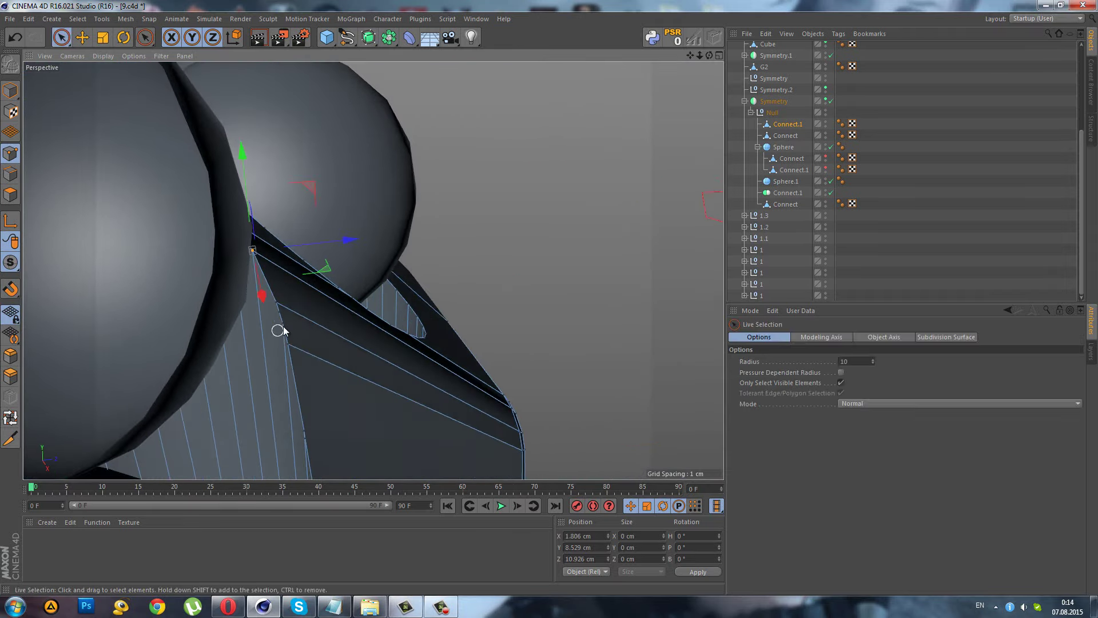
{"action": "left_click", "coordinate": [277, 303]}
{"action": "key", "text": "space"}
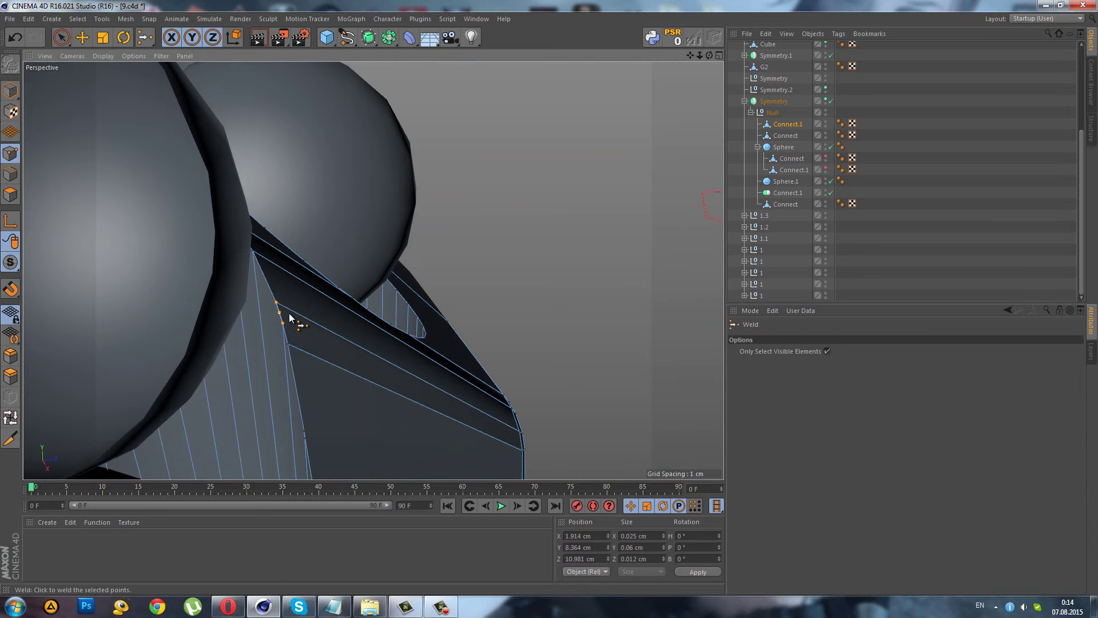
{"action": "key", "text": "space"}
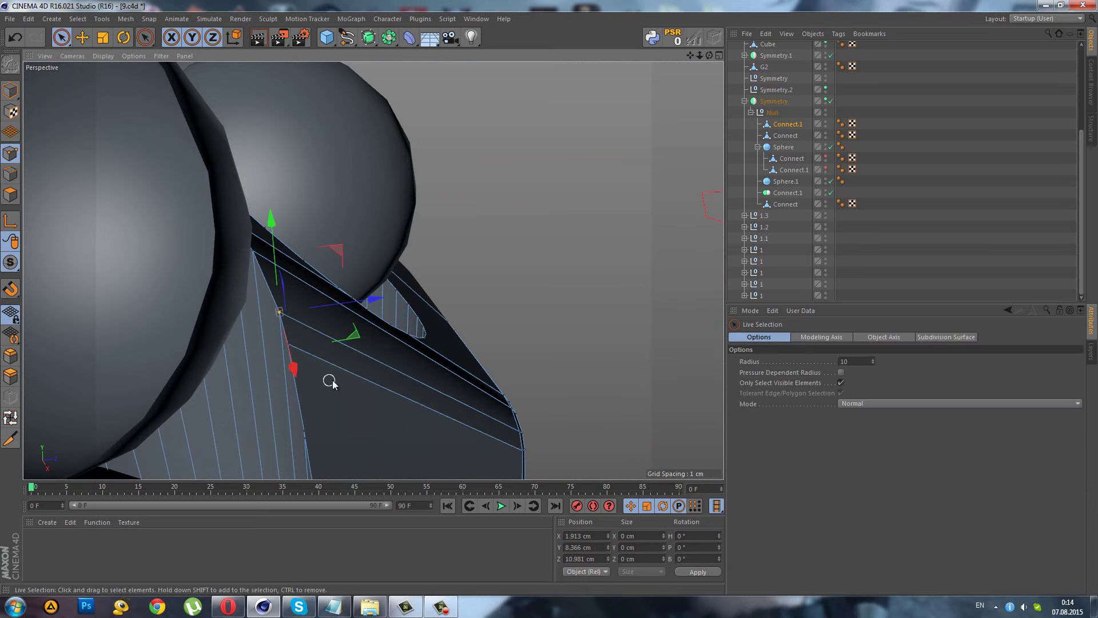
- Orbit in closer to the socket collar and weld its duplicate points with M~Q
{"action": "mouse_move", "coordinate": [349, 387]}
{"action": "left_mouse_down", "text": "alt"}
{"action": "mouse_move", "coordinate": [343, 324]}
{"action": "mouse_move", "coordinate": [360, 326]}
{"action": "left_mouse_up", "text": "alt"}
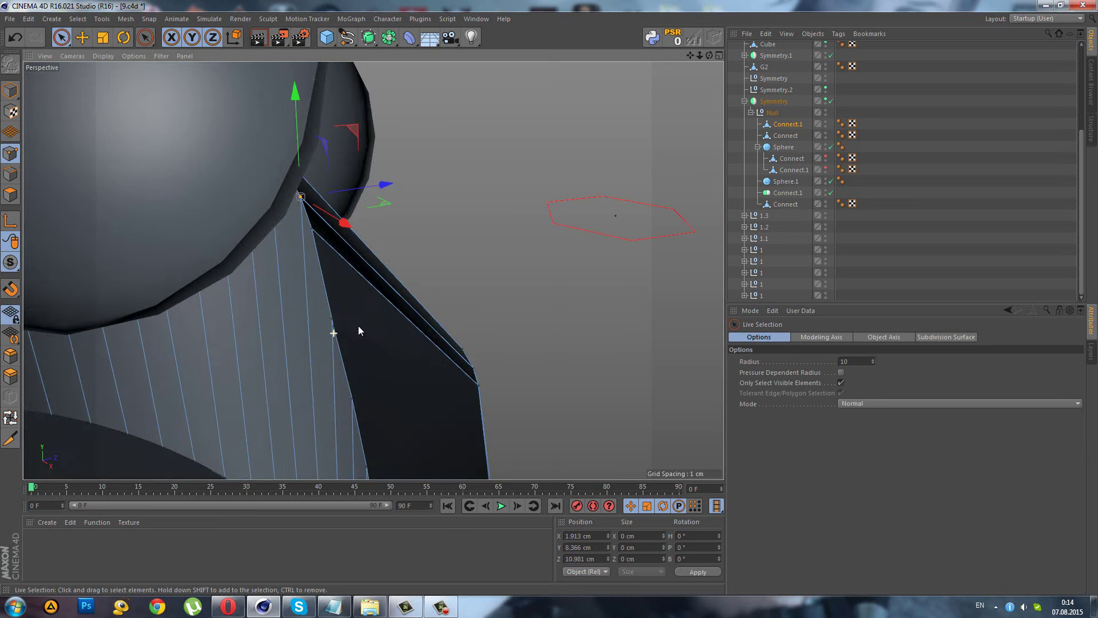
{"action": "left_click", "coordinate": [334, 323]}
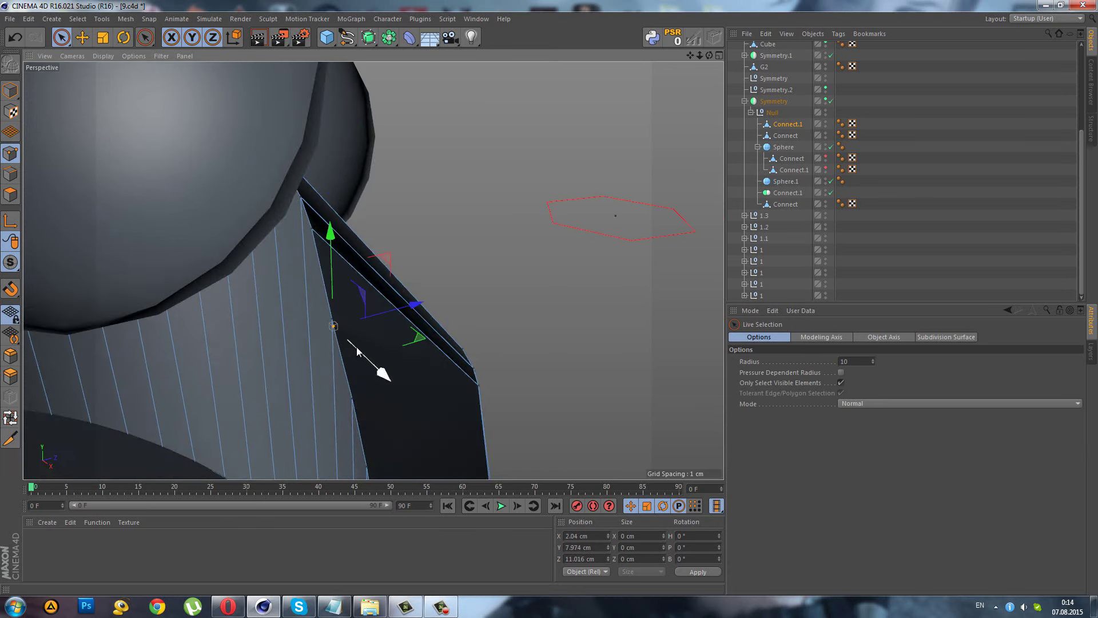
{"action": "left_click", "coordinate": [356, 349]}
{"action": "mouse_move", "coordinate": [355, 402]}
{"action": "left_mouse_down", "text": "alt"}
{"action": "mouse_move", "coordinate": [390, 370]}
{"action": "mouse_move", "coordinate": [392, 286]}
{"action": "mouse_move", "coordinate": [372, 380]}
{"action": "mouse_move", "coordinate": [450, 359]}
{"action": "mouse_move", "coordinate": [516, 364]}
{"action": "mouse_move", "coordinate": [386, 373]}
{"action": "mouse_move", "coordinate": [429, 296]}
{"action": "mouse_move", "coordinate": [338, 321]}
{"action": "mouse_move", "coordinate": [183, 302]}
{"action": "mouse_move", "coordinate": [318, 312]}
{"action": "mouse_move", "coordinate": [342, 377]}
{"action": "mouse_move", "coordinate": [282, 336]}
{"action": "mouse_move", "coordinate": [248, 352]}
{"action": "mouse_move", "coordinate": [408, 335]}
{"action": "left_mouse_up", "text": "alt"}
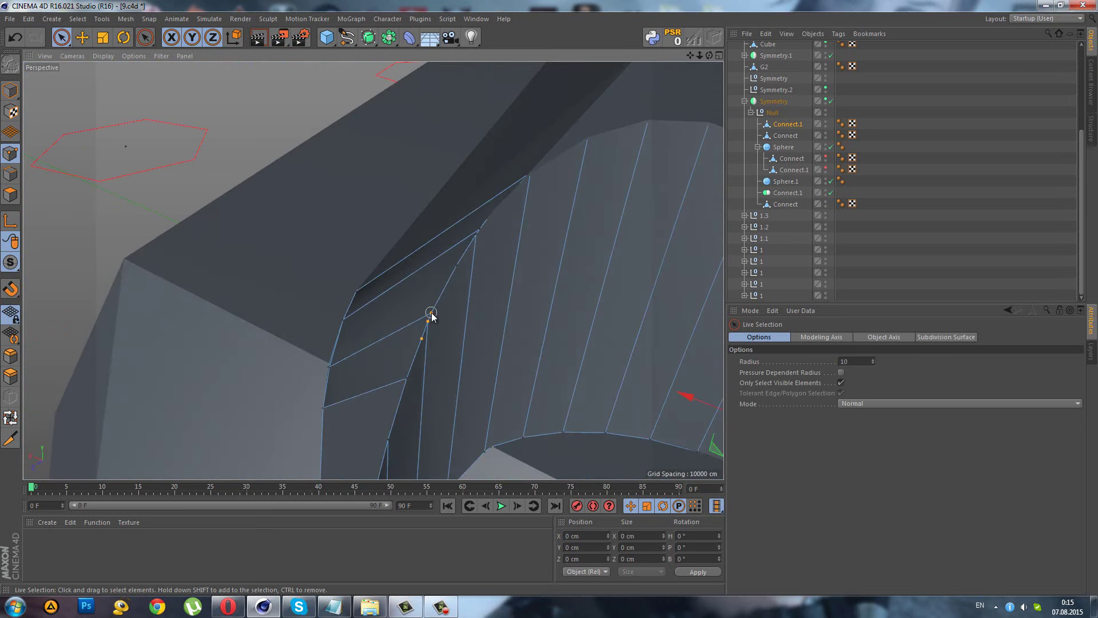
{"action": "key", "text": "m"}
{"action": "key", "text": "q"}
{"action": "left_click", "coordinate": [427, 322]}
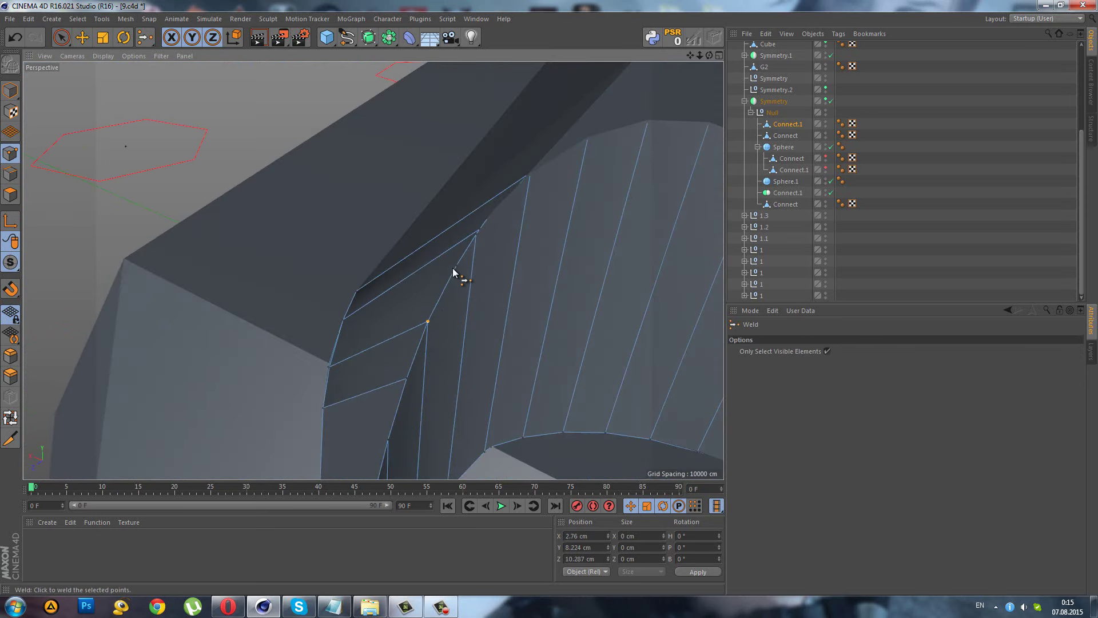
{"action": "left_click", "coordinate": [432, 314]}
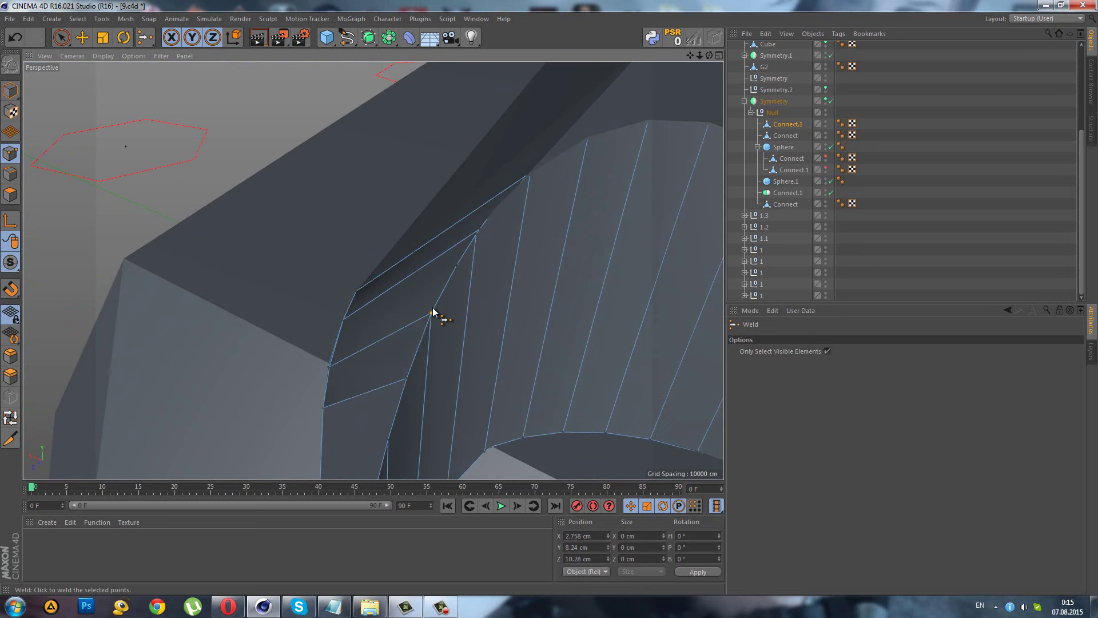
{"action": "key", "text": "space"}
- Weld a further stray point on the collar into its neighbour
{"action": "left_click", "coordinate": [456, 265]}
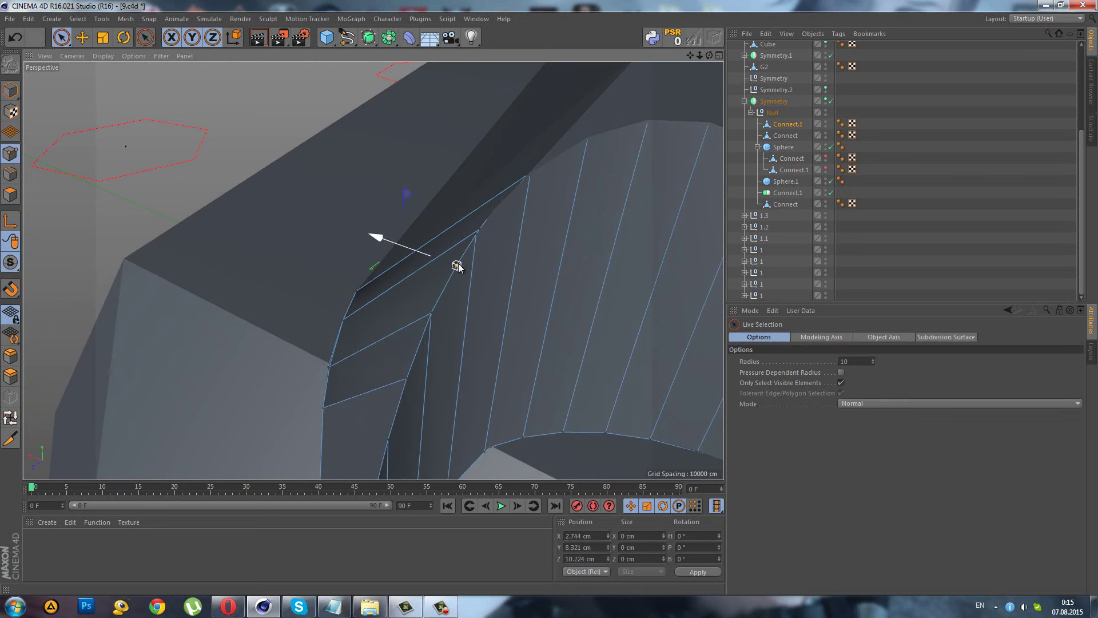
{"action": "left_click", "coordinate": [475, 246]}
{"action": "left_click", "coordinate": [481, 233]}
{"action": "key", "text": "space"}
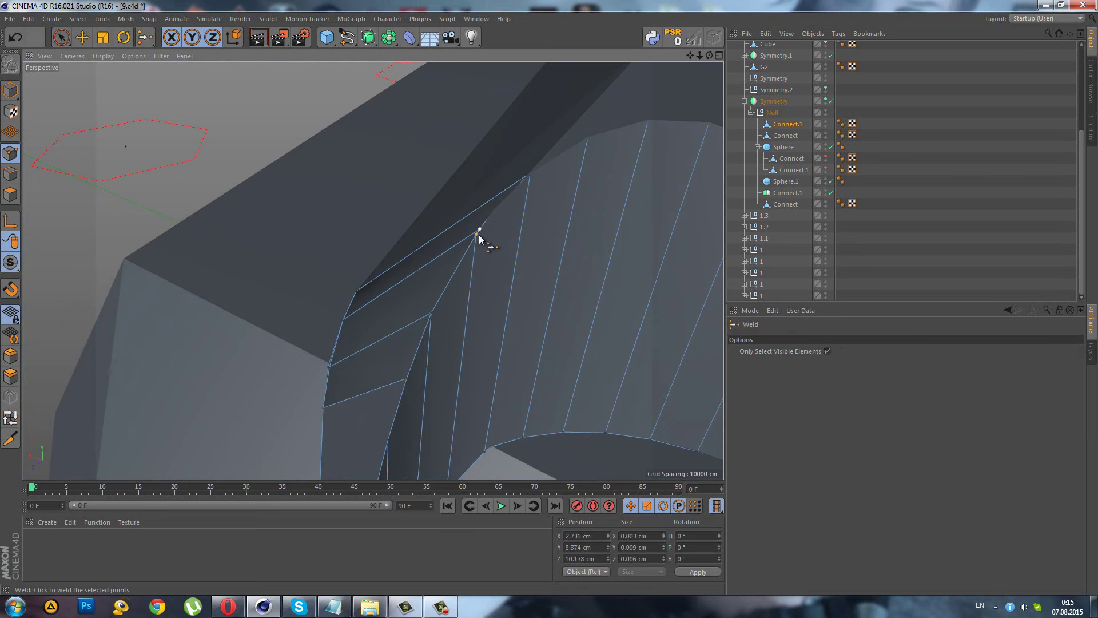
{"action": "left_click", "coordinate": [481, 231]}
{"action": "key", "text": "space"}
- Orbit around and weld the stray point at the top of the collar
{"action": "mouse_move", "coordinate": [440, 258]}
{"action": "left_mouse_down", "text": "alt"}
{"action": "mouse_move", "coordinate": [520, 255]}
{"action": "mouse_move", "coordinate": [542, 242]}
{"action": "left_mouse_up", "text": "alt"}
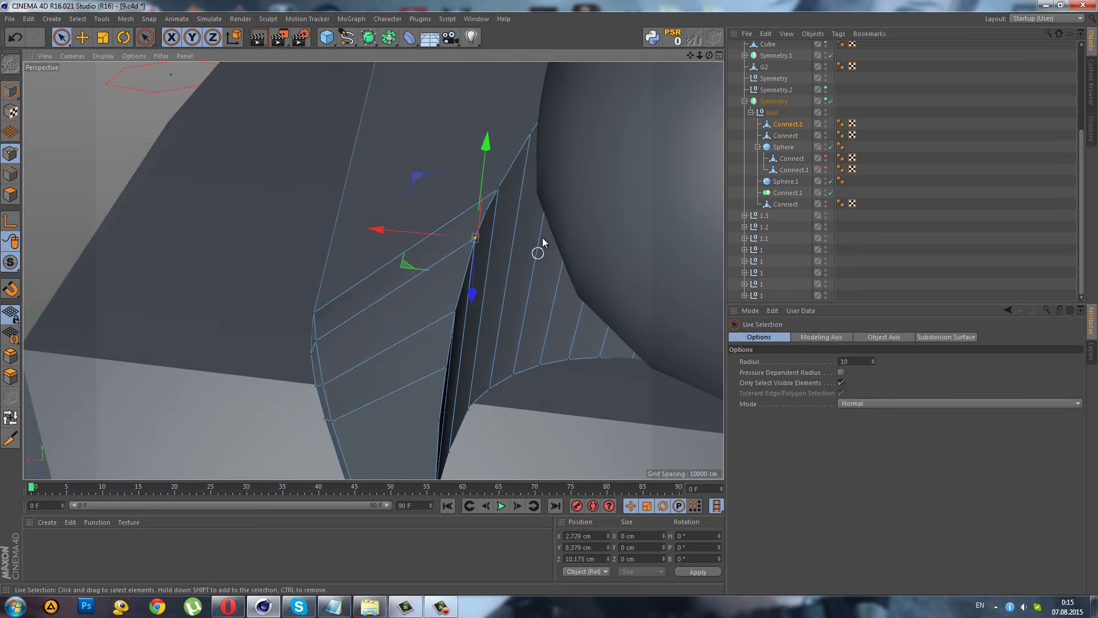
{"action": "left_click", "coordinate": [499, 192]}
{"action": "key", "text": "space"}
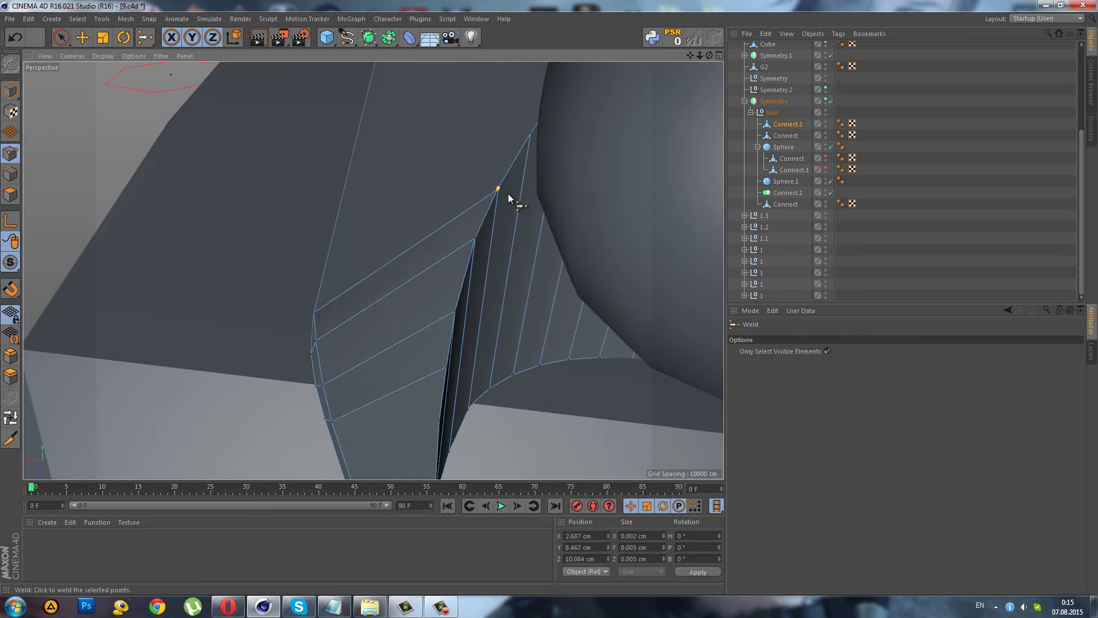
{"action": "left_click", "coordinate": [503, 188]}
{"action": "key", "text": "space"}
- Weld the remaining hole-rim points with M~Q, then deselect everything to inspect
{"action": "mouse_move", "coordinate": [456, 256]}
{"action": "left_mouse_down", "text": "alt"}
{"action": "mouse_move", "coordinate": [585, 208]}
{"action": "mouse_move", "coordinate": [534, 179]}
{"action": "mouse_move", "coordinate": [482, 438]}
{"action": "mouse_move", "coordinate": [464, 266]}
{"action": "mouse_move", "coordinate": [408, 270]}
{"action": "left_mouse_up", "text": "alt"}
{"action": "mouse_move", "coordinate": [529, 265]}
{"action": "left_mouse_down", "text": "alt"}
{"action": "mouse_move", "coordinate": [348, 248]}
{"action": "mouse_move", "coordinate": [334, 166]}
{"action": "left_mouse_up", "text": "alt"}
{"action": "scroll", "coordinate": [334, 166], "scroll_direction": "up", "scroll_amount": 5}
{"action": "scroll", "coordinate": [400, 184], "scroll_direction": "up", "scroll_amount": 4}
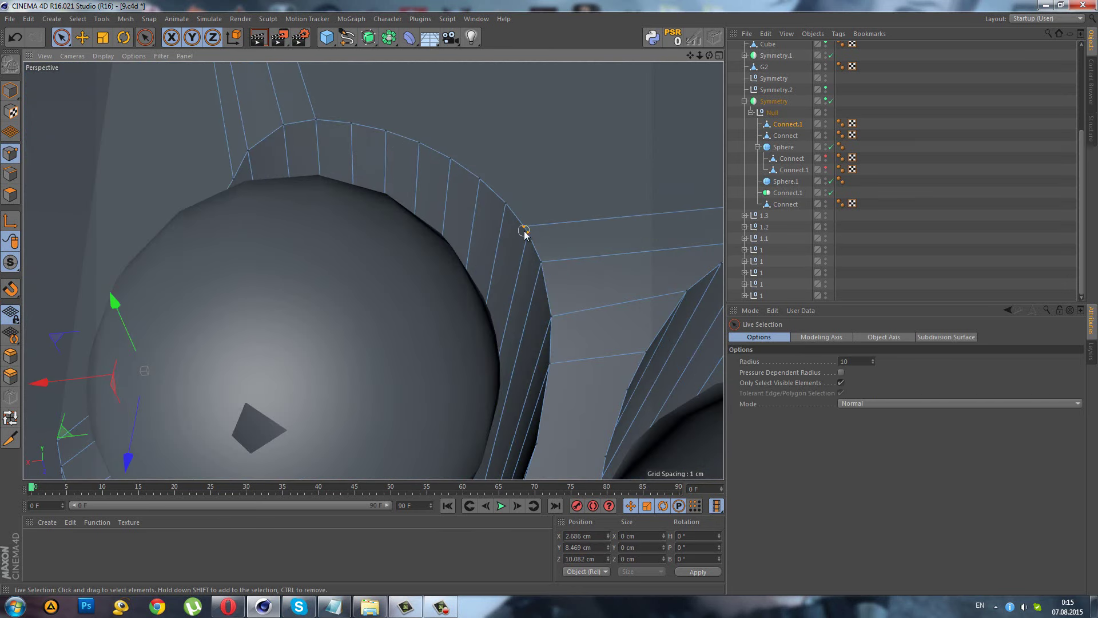
{"action": "left_click", "coordinate": [526, 230]}
{"action": "key", "text": "m"}
{"action": "key", "text": "q"}
{"action": "left_click", "coordinate": [526, 232]}
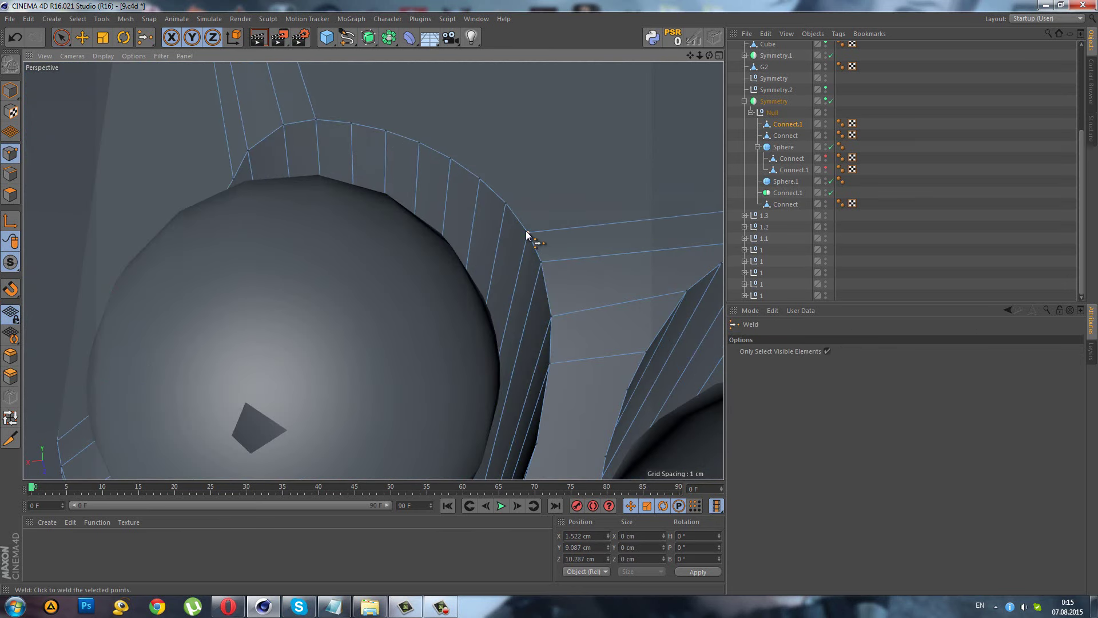
{"action": "left_click", "coordinate": [527, 234]}
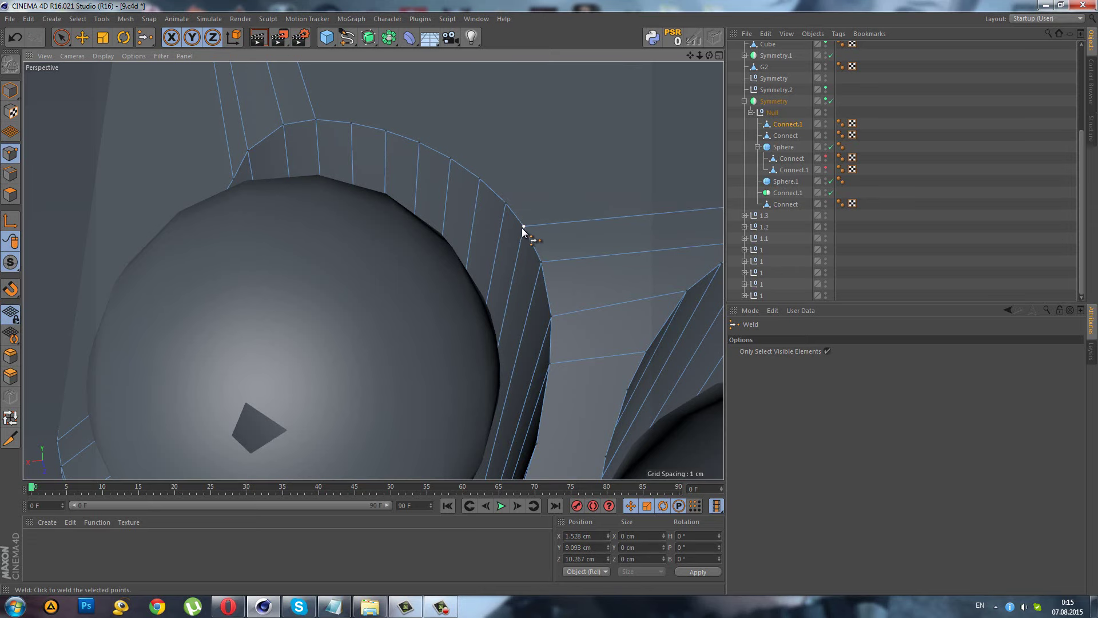
{"action": "scroll", "coordinate": [522, 229], "scroll_direction": "down", "scroll_amount": 5}
{"action": "left_click", "coordinate": [949, 271]}
- Undo to restore the mesh selection, then switch to Edge mode with Loop Selection
{"action": "scroll", "coordinate": [434, 166], "scroll_direction": "down", "scroll_amount": 5}
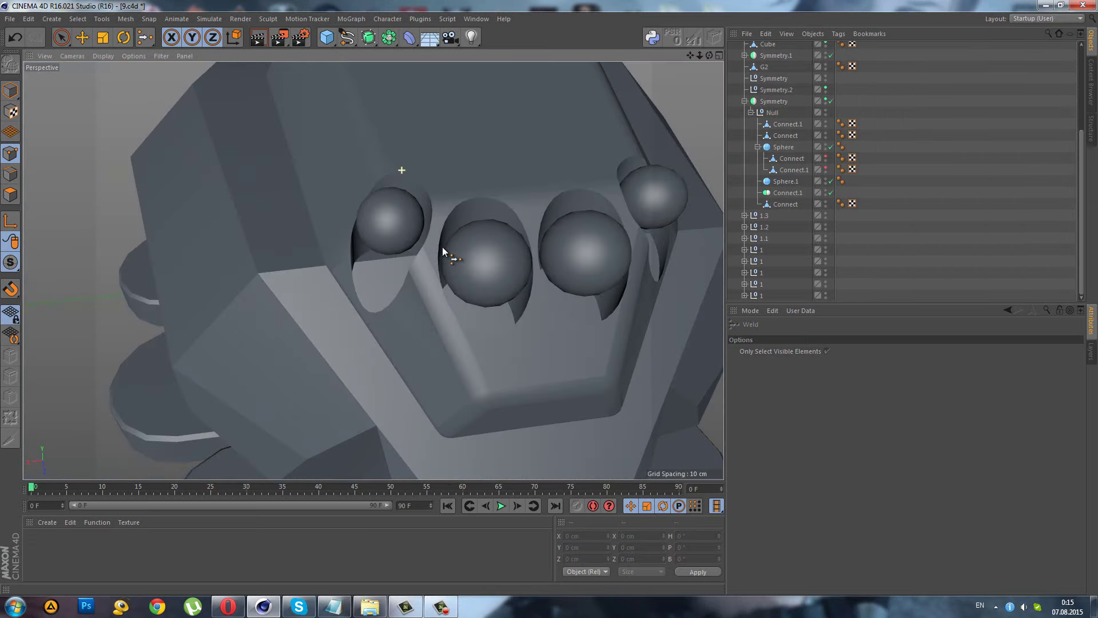
{"action": "scroll", "coordinate": [441, 246], "scroll_direction": "up", "scroll_amount": 2}
{"action": "key", "text": "ctrl+shift+z"}
{"action": "key", "text": "ctrl+shift+z"}
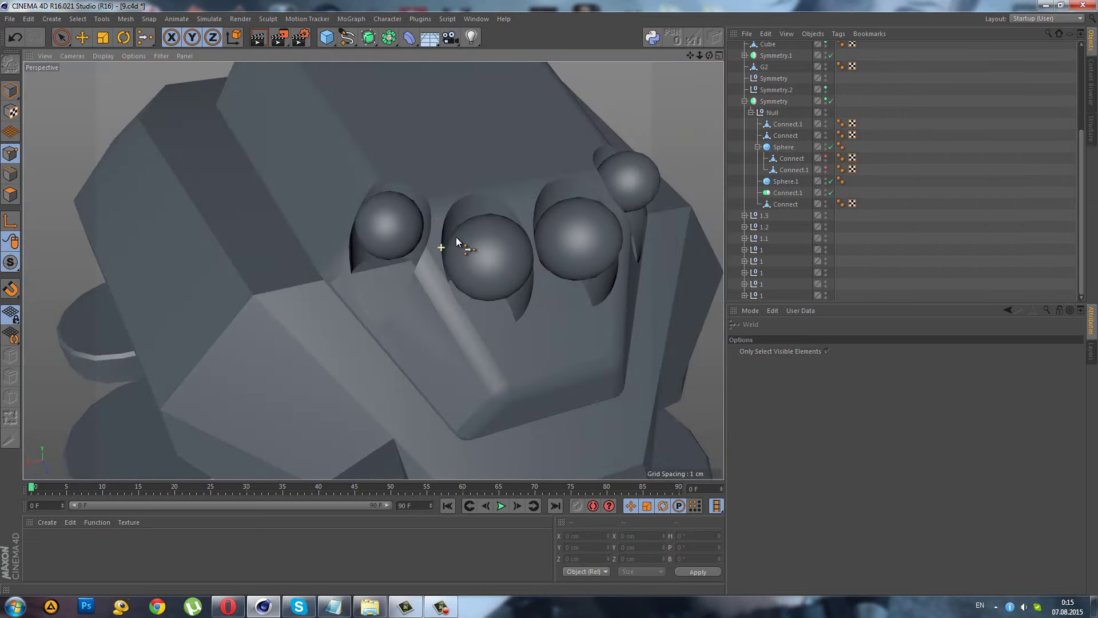
{"action": "key", "text": "ctrl+z"}
{"action": "key", "text": "ctrl+shift+z"}
{"action": "left_click", "coordinate": [10, 174]}
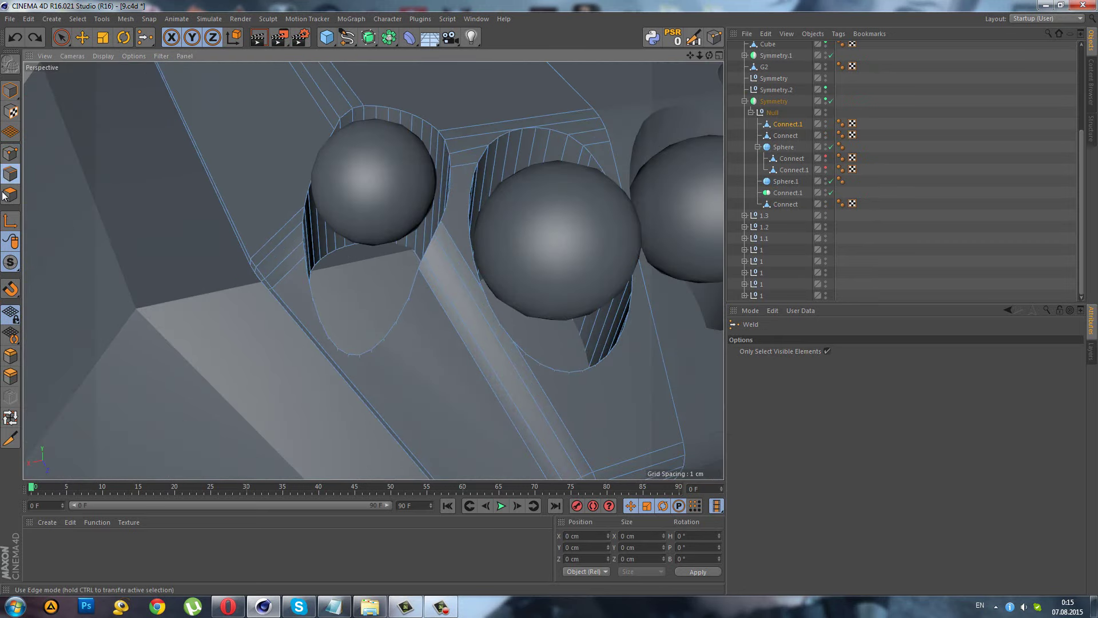
{"action": "left_click", "coordinate": [10, 417]}
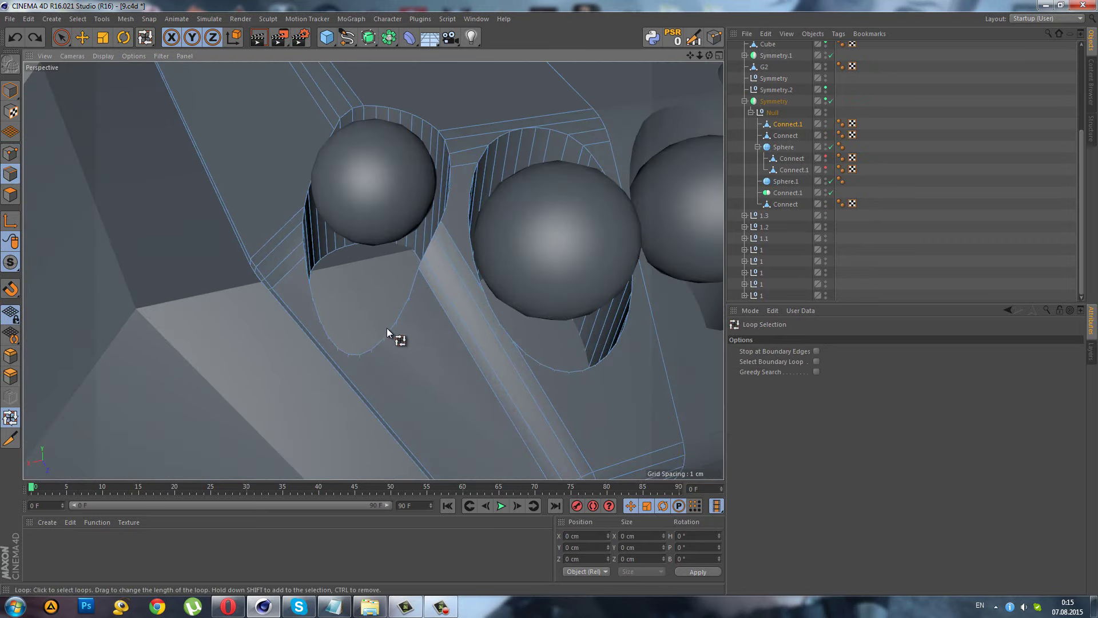
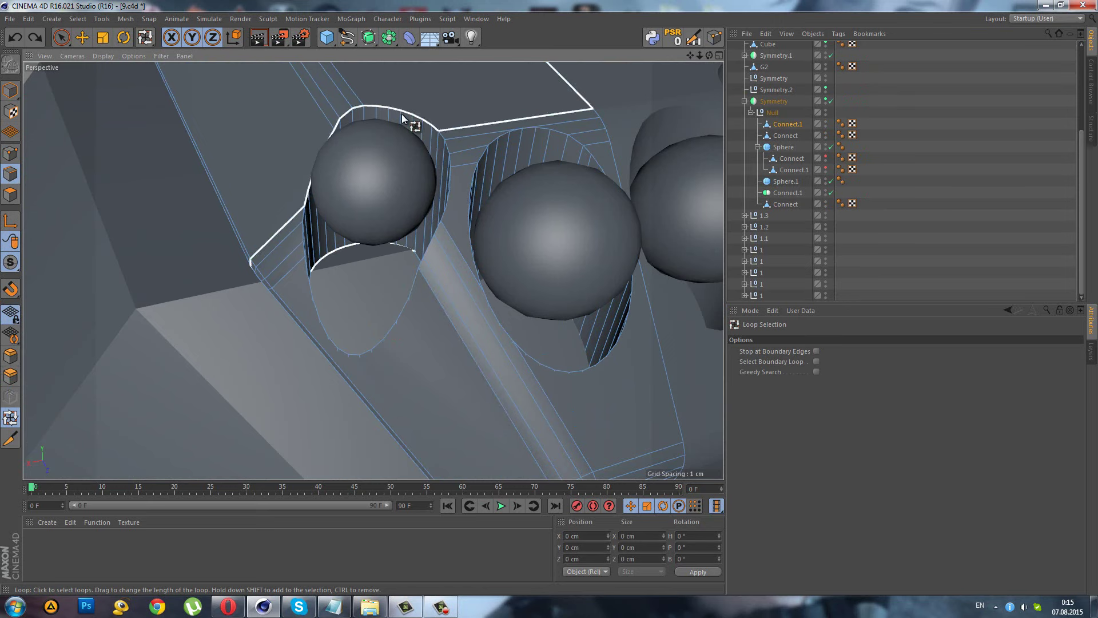
- Select both sphere-opening rim edge loops and bevel them
{"action": "left_click", "coordinate": [455, 152]}
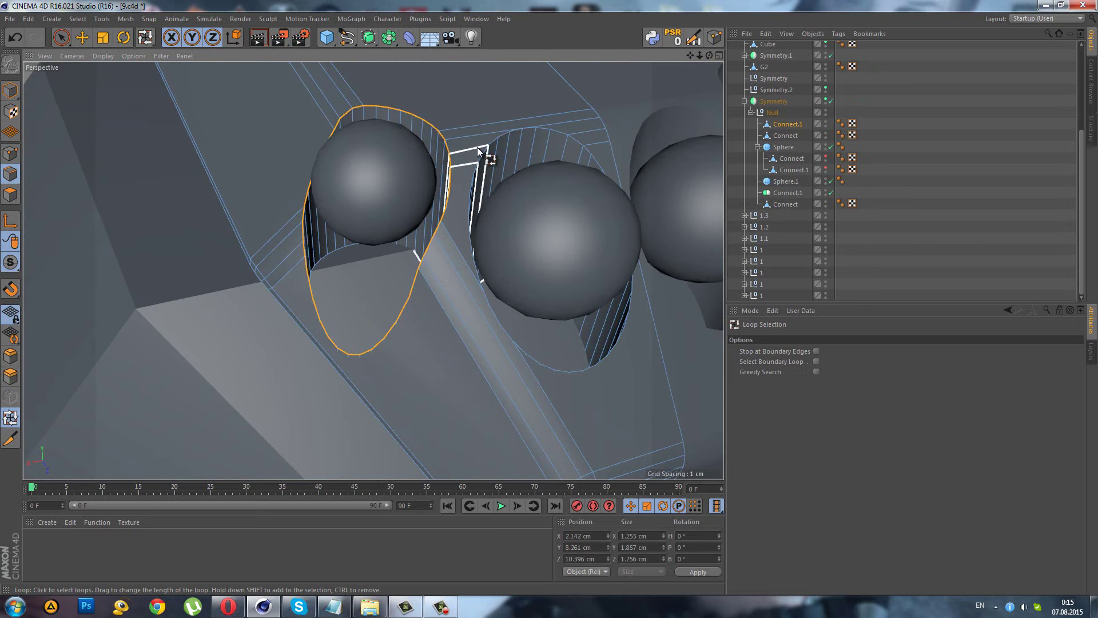
{"action": "left_click", "coordinate": [460, 179], "text": "shift"}
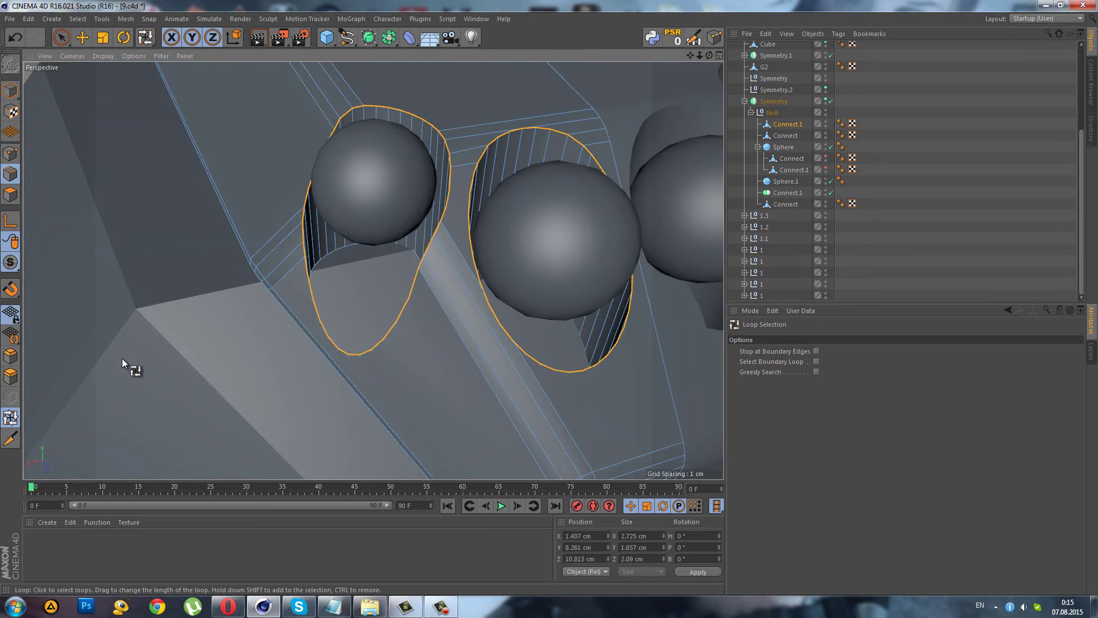
{"action": "left_click", "coordinate": [17, 359]}
{"action": "scroll", "coordinate": [395, 286], "scroll_direction": "up", "scroll_amount": 2}
{"action": "scroll", "coordinate": [429, 320], "scroll_direction": "up", "scroll_amount": 2}
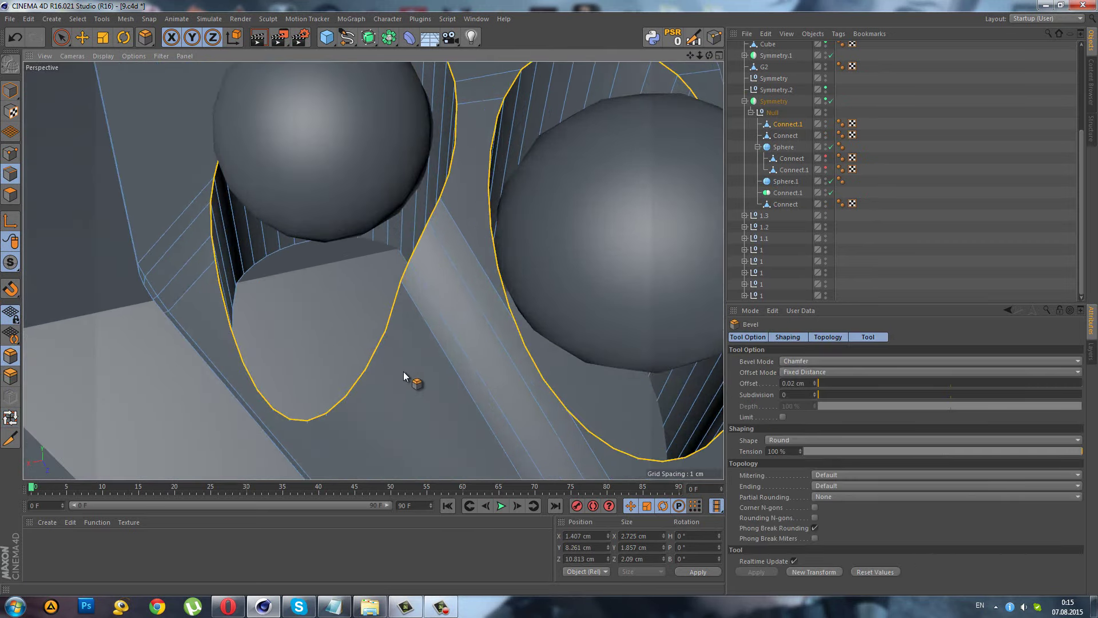
{"action": "scroll", "coordinate": [403, 374], "scroll_direction": "up", "scroll_amount": 2}
{"action": "left_click_drag", "start_coordinate": [404, 374], "coordinate": [550, 297]}
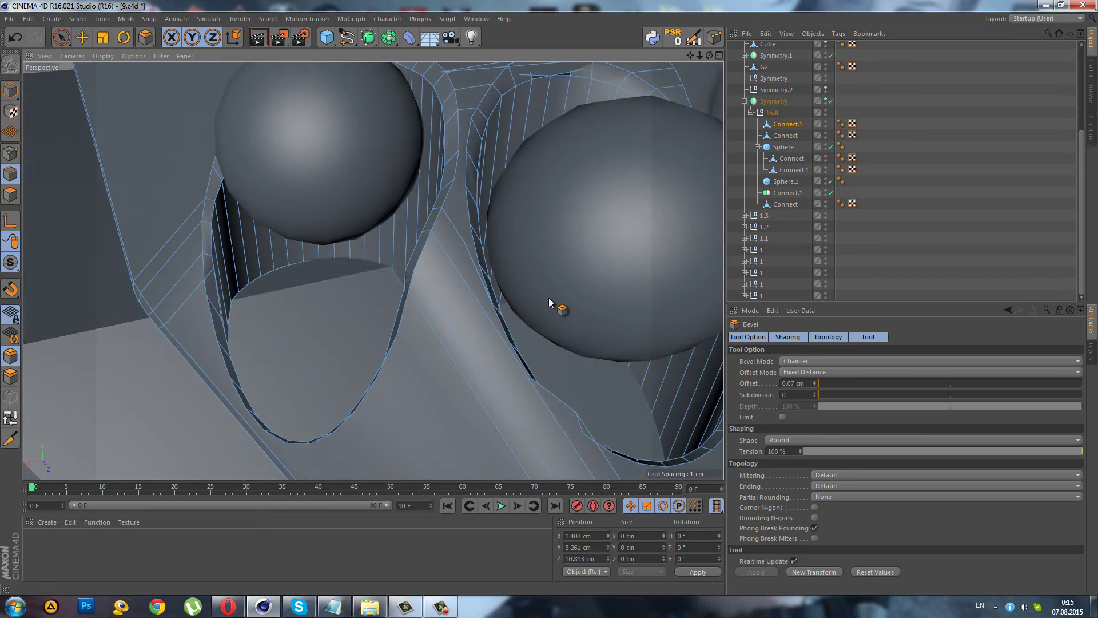
- Undo the overly wide bevel so the rims keep a 0.02 cm chamfer
{"action": "key", "text": "ctrl+z"}
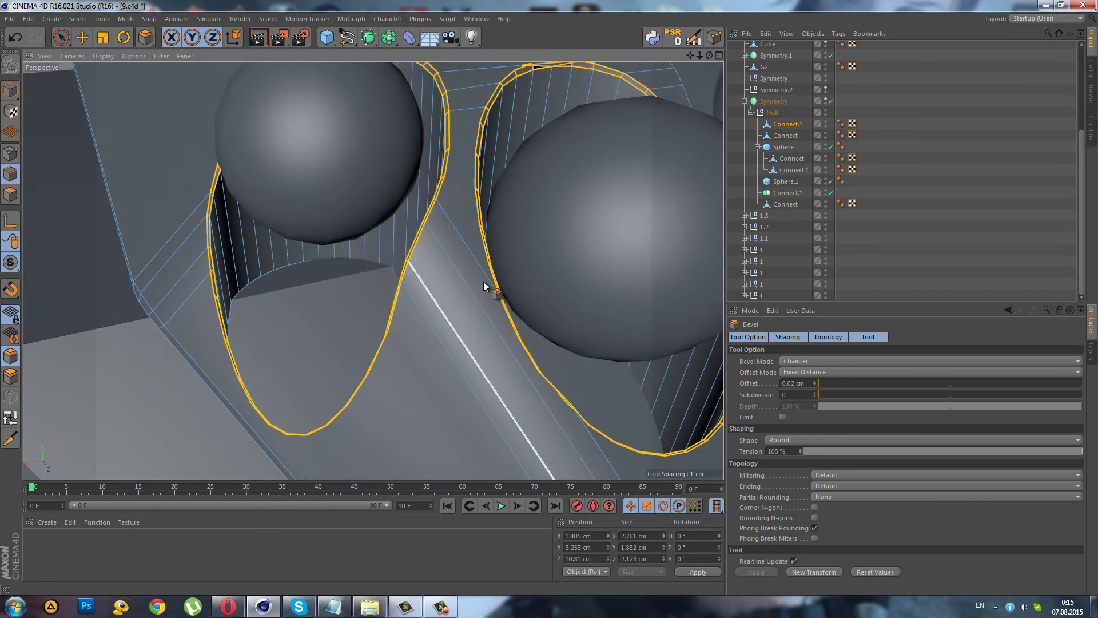
{"action": "scroll", "coordinate": [482, 281], "scroll_direction": "down", "scroll_amount": 3}
{"action": "left_click_drag", "start_coordinate": [419, 345], "coordinate": [462, 164], "text": "alt"}
{"action": "scroll", "coordinate": [474, 189], "scroll_direction": "down", "scroll_amount": 3}
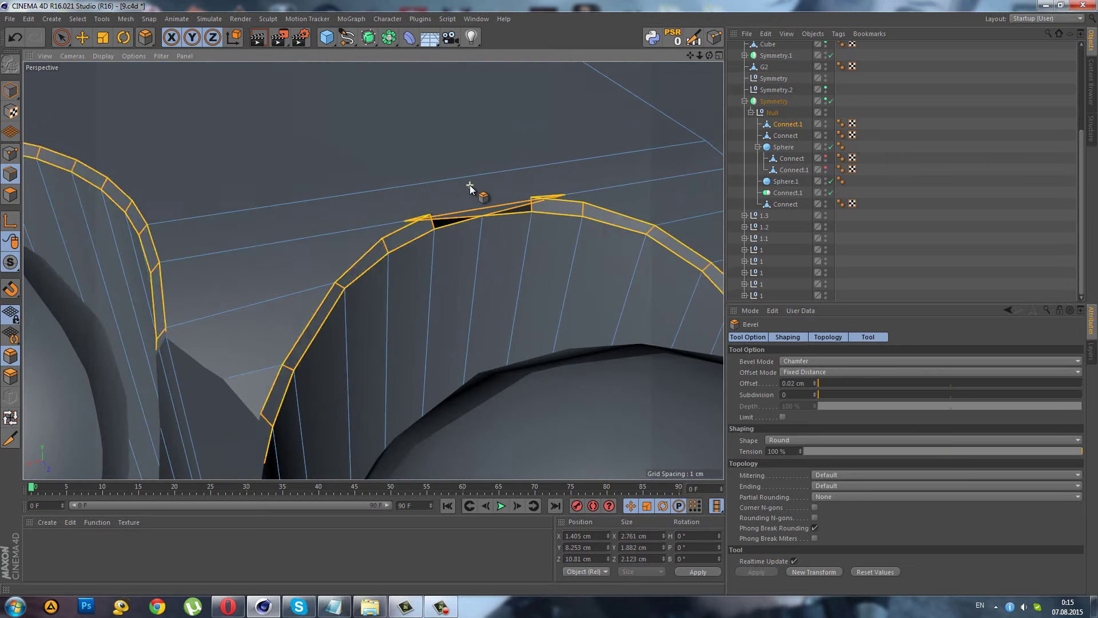
{"action": "key", "text": "ctrl+z"}
{"action": "scroll", "coordinate": [461, 216], "scroll_direction": "up", "scroll_amount": 2}
{"action": "key", "text": "Return"}
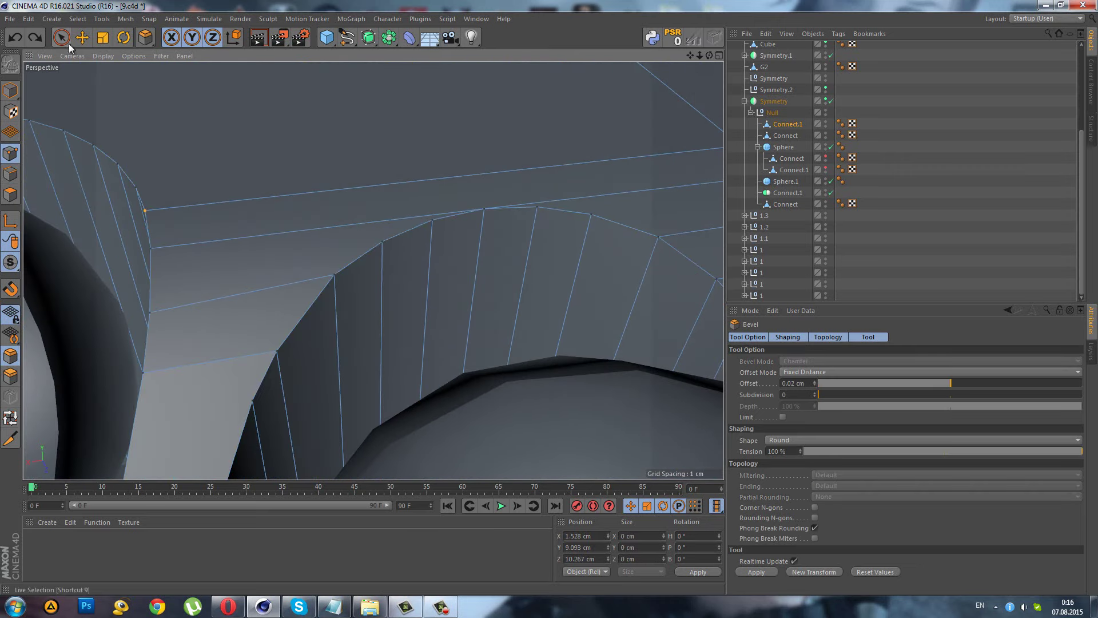
- Bevel the arch edge loop again in edge mode
{"action": "key", "text": "Return"}
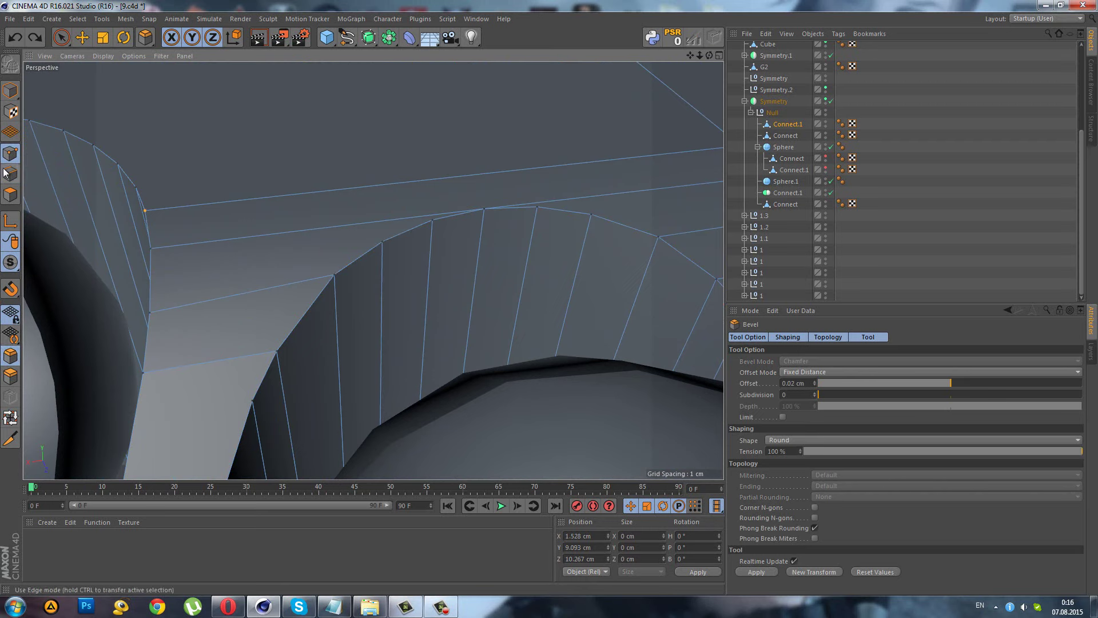
{"action": "left_click_drag", "start_coordinate": [237, 198], "coordinate": [548, 297]}
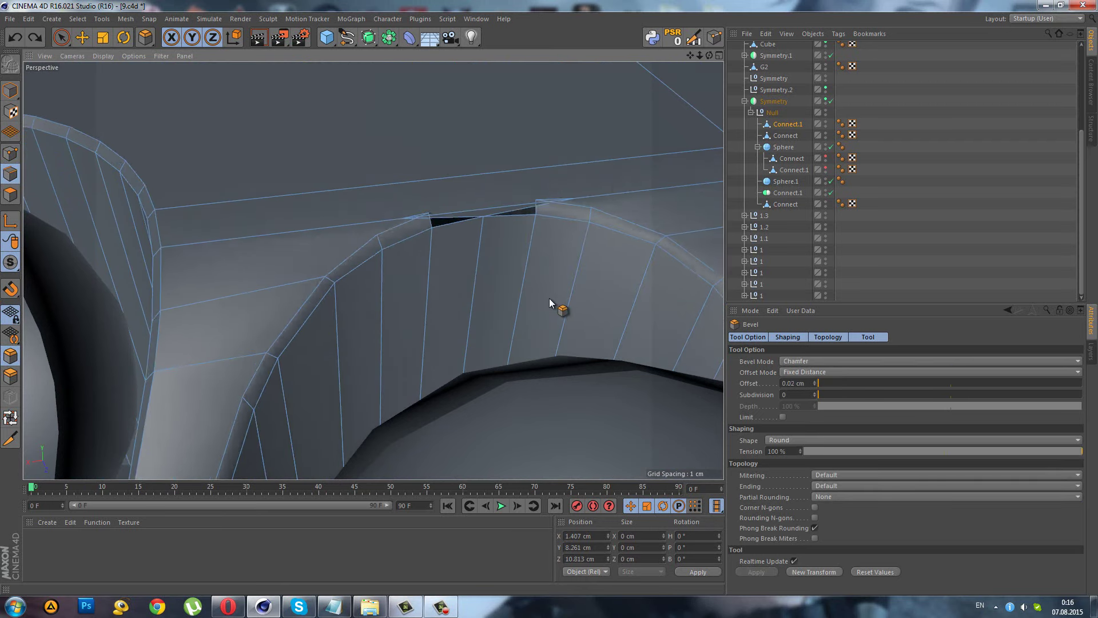
{"action": "scroll", "coordinate": [502, 193], "scroll_direction": "up", "scroll_amount": 5}
{"action": "scroll", "coordinate": [503, 199], "scroll_direction": "down", "scroll_amount": 5}
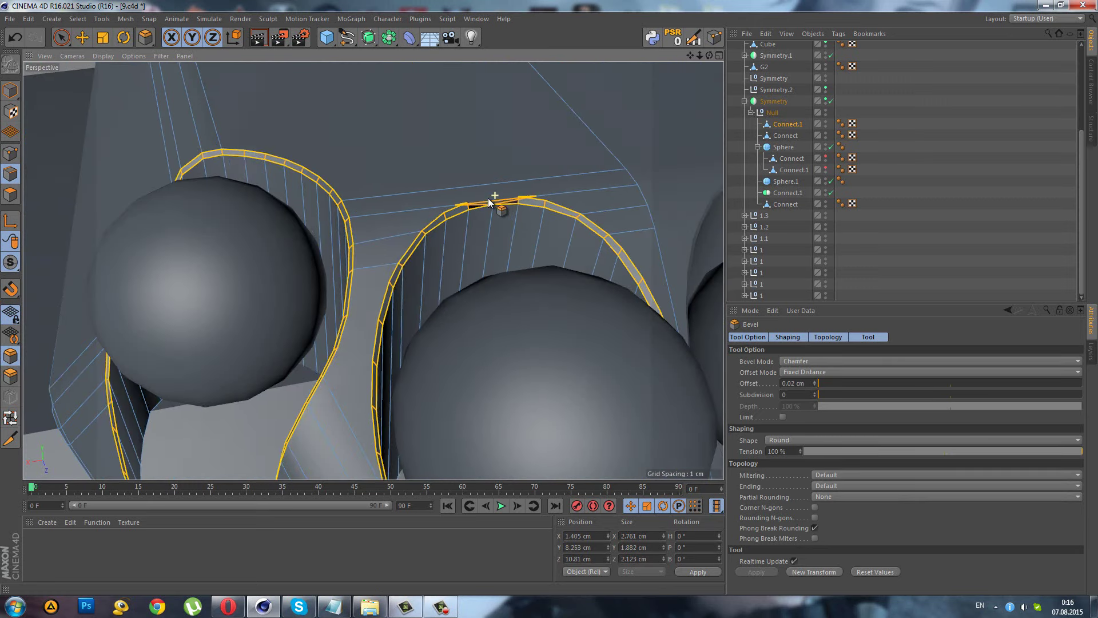
{"action": "scroll", "coordinate": [509, 194], "scroll_direction": "down", "scroll_amount": 1}
- Select the two points at the rim gap and scale them closer together
{"action": "left_click", "coordinate": [62, 37]}
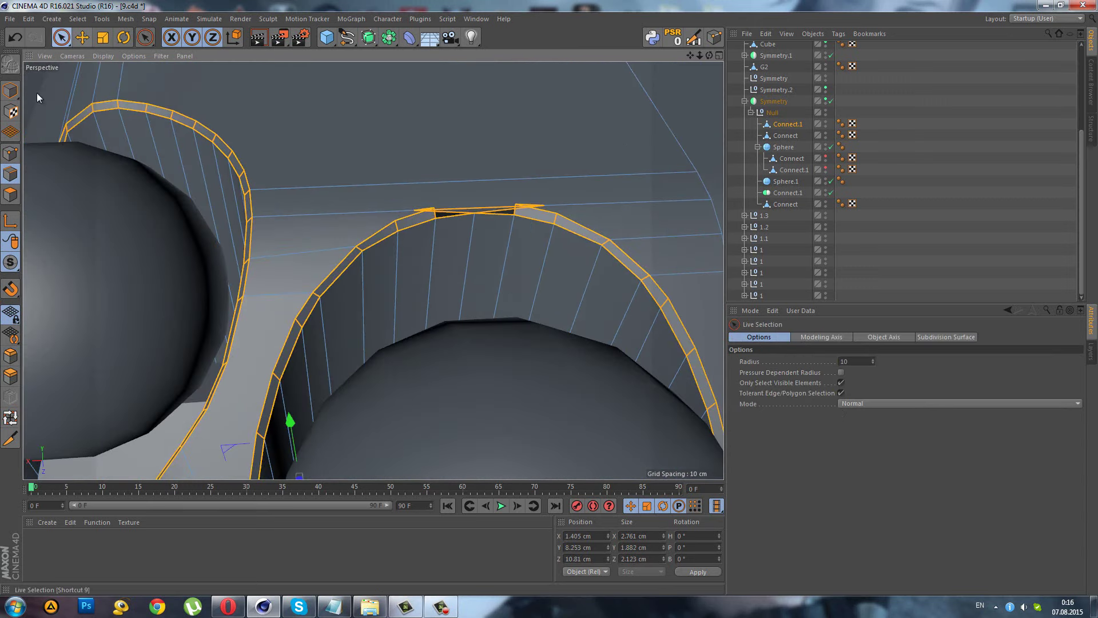
{"action": "left_click", "coordinate": [10, 152]}
{"action": "scroll", "coordinate": [440, 213], "scroll_direction": "up", "scroll_amount": 3}
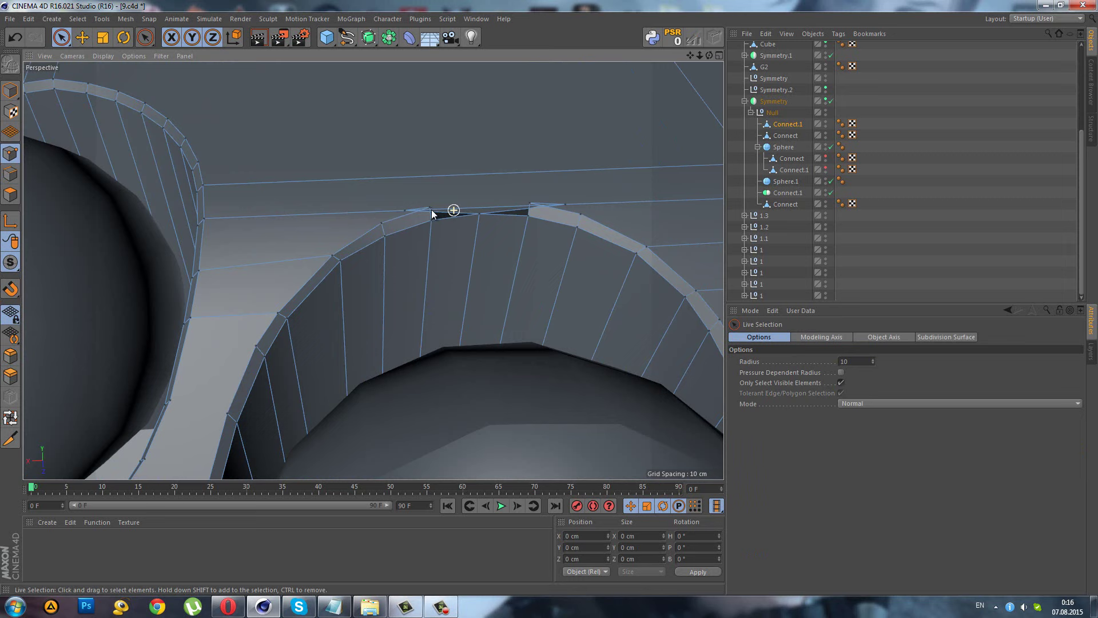
{"action": "left_click", "coordinate": [403, 213]}
{"action": "left_click", "coordinate": [561, 208], "text": "shift"}
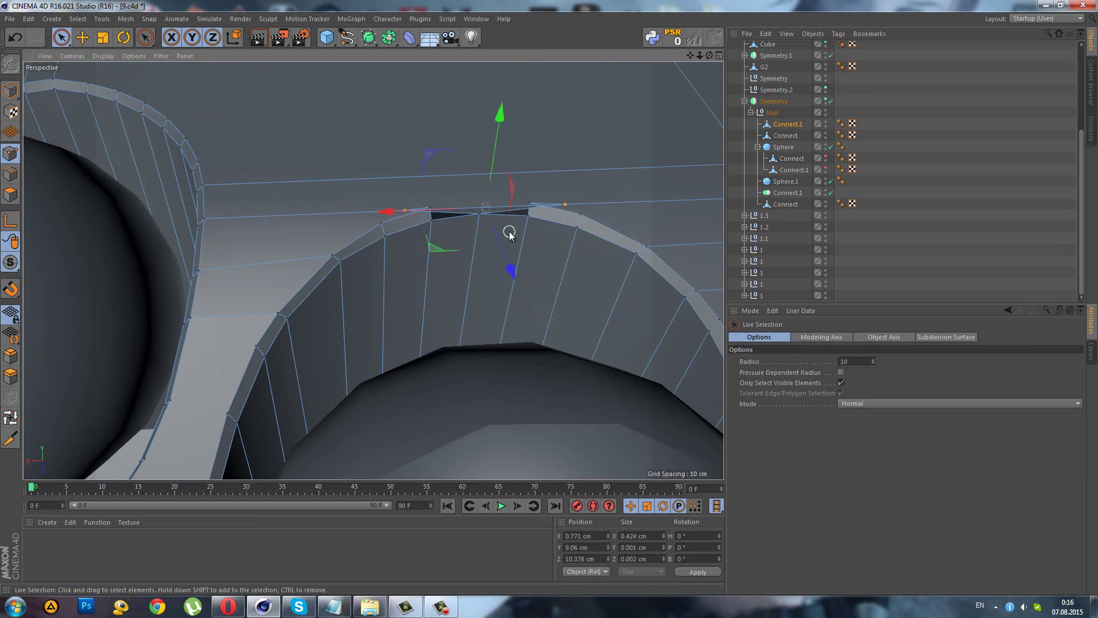
{"action": "key", "text": "t"}
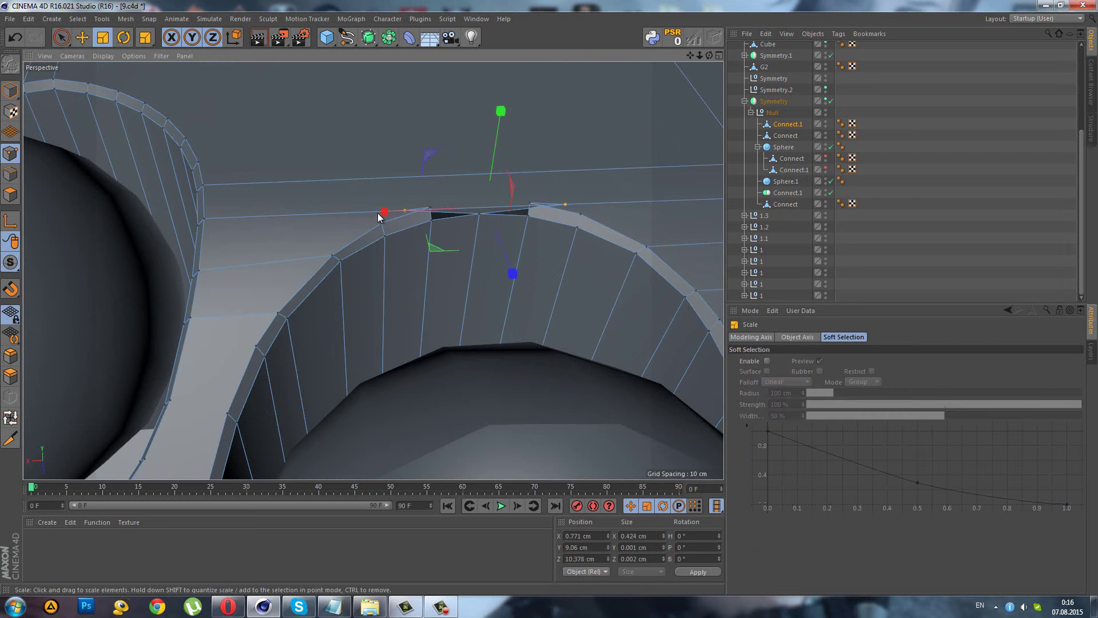
{"action": "mouse_move", "coordinate": [456, 212]}
{"action": "left_mouse_down"}
{"action": "mouse_move", "coordinate": [395, 211]}
{"action": "mouse_move", "coordinate": [469, 186]}
{"action": "left_mouse_up"}
- Weld the two gap points into a single vertex and inspect the result
{"action": "right_click", "coordinate": [526, 216]}
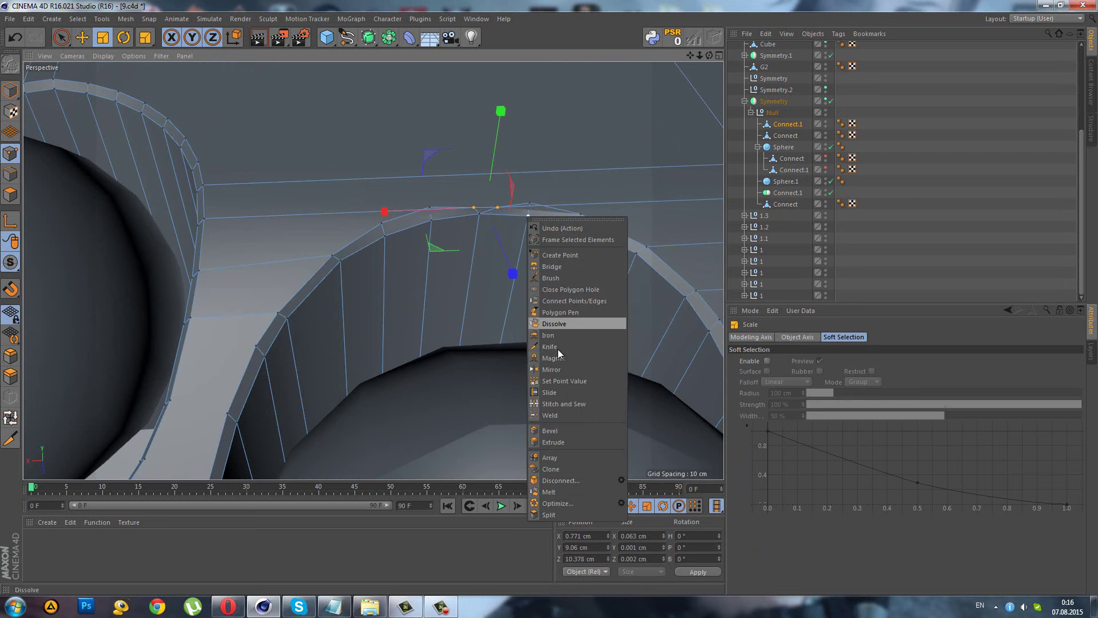
{"action": "left_click", "coordinate": [566, 416]}
{"action": "left_click", "coordinate": [511, 306]}
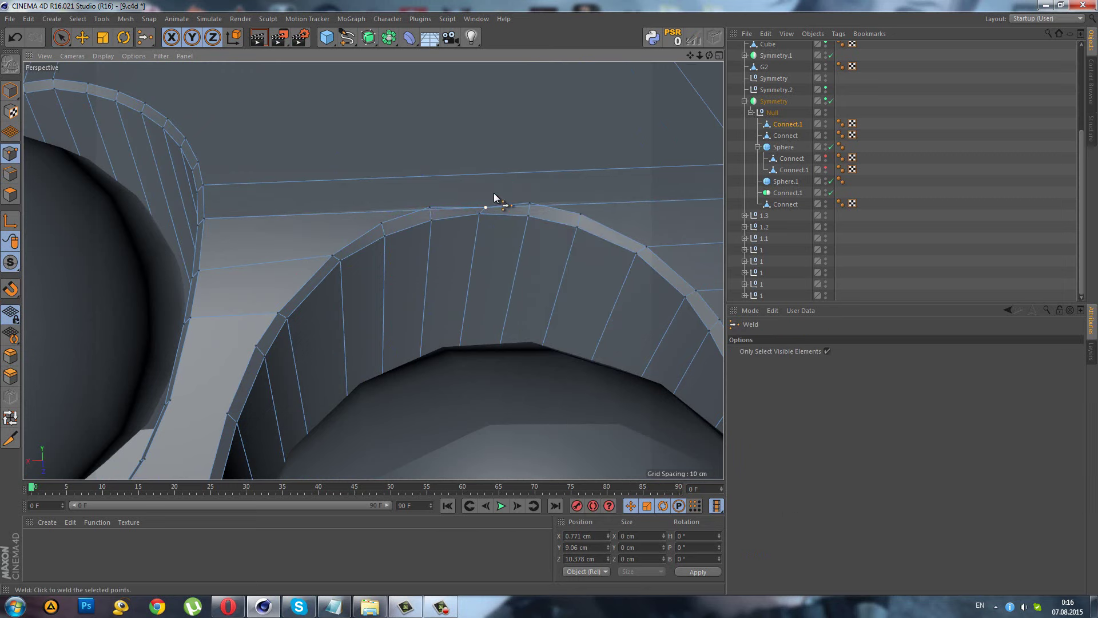
{"action": "scroll", "coordinate": [490, 189], "scroll_direction": "up", "scroll_amount": 2}
{"action": "mouse_move", "coordinate": [468, 214]}
{"action": "left_mouse_down", "text": "alt"}
{"action": "mouse_move", "coordinate": [461, 230]}
{"action": "mouse_move", "coordinate": [451, 227]}
{"action": "left_mouse_up", "text": "alt"}
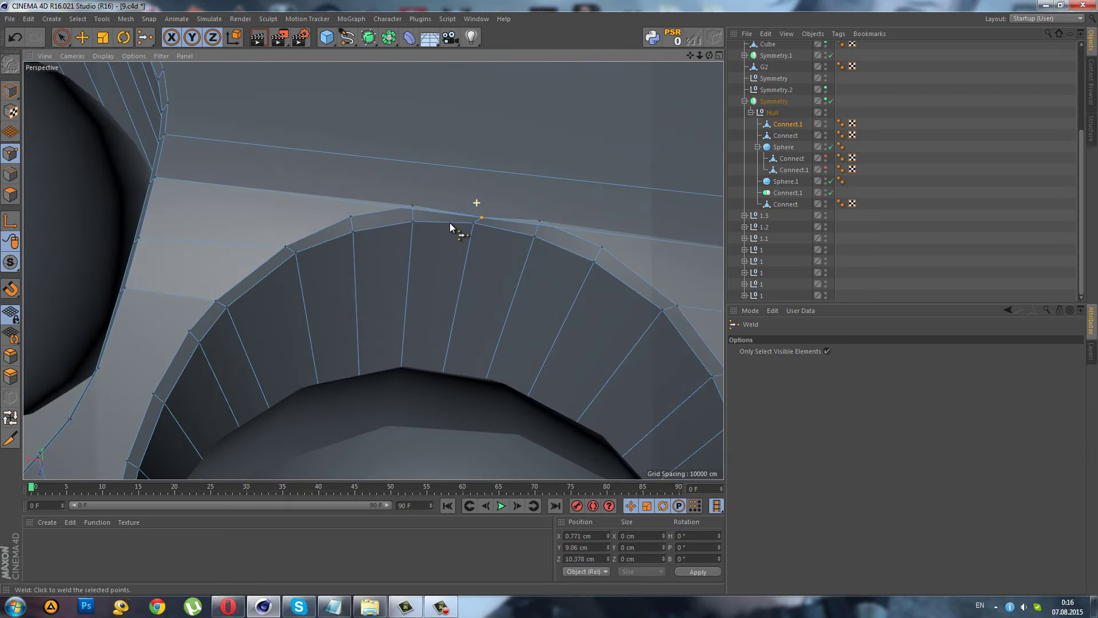
{"action": "left_click", "coordinate": [60, 37]}
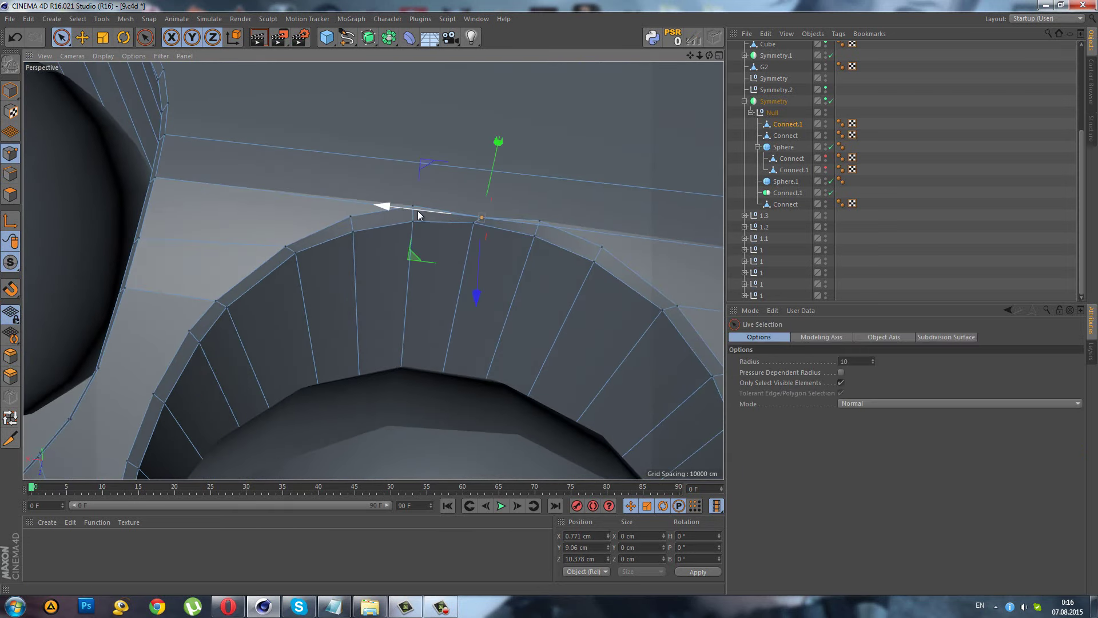
{"action": "mouse_move", "coordinate": [490, 175]}
{"action": "left_mouse_down", "text": "alt"}
{"action": "mouse_move", "coordinate": [423, 160]}
{"action": "mouse_move", "coordinate": [411, 145]}
{"action": "left_mouse_up", "text": "alt"}
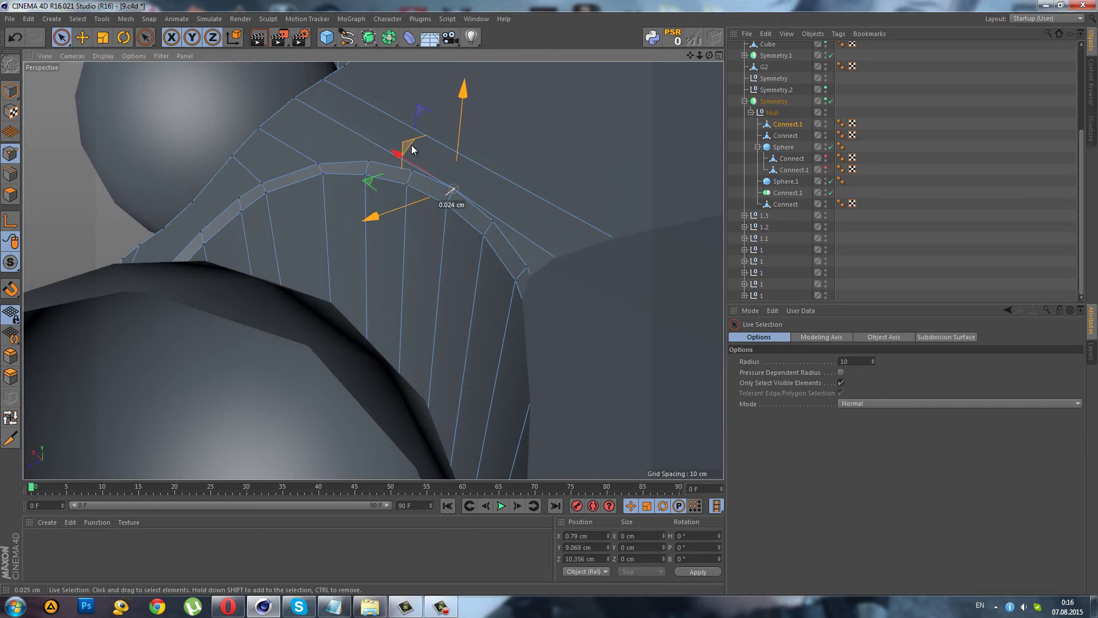
{"action": "left_click", "coordinate": [962, 238]}
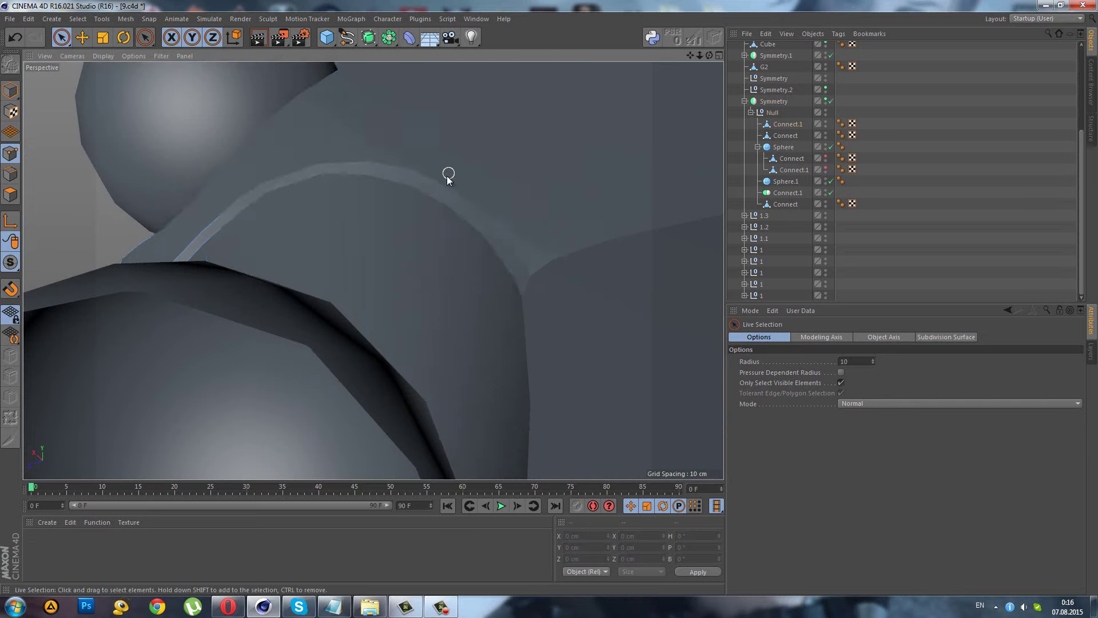
{"action": "scroll", "coordinate": [446, 174], "scroll_direction": "down", "scroll_amount": 3}
- Select the Connect.1 object and zoom in on the vent holes
{"action": "scroll", "coordinate": [483, 163], "scroll_direction": "down", "scroll_amount": 3}
{"action": "scroll", "coordinate": [483, 163], "scroll_direction": "down", "scroll_amount": 5}
{"action": "scroll", "coordinate": [446, 207], "scroll_direction": "down", "scroll_amount": 2}
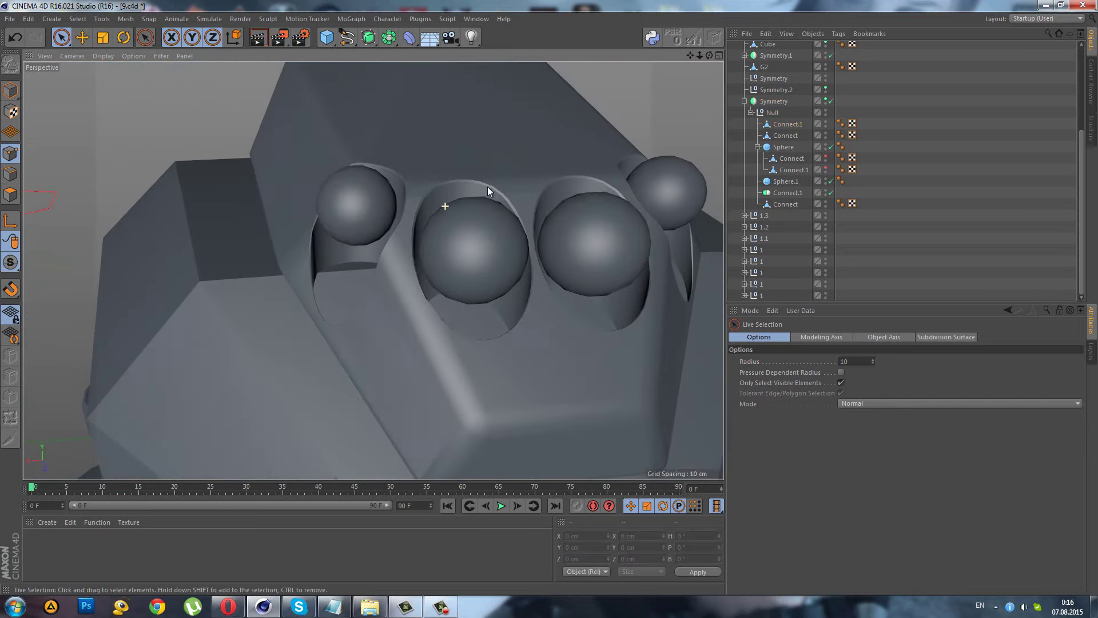
{"action": "left_click", "coordinate": [473, 238]}
{"action": "scroll", "coordinate": [445, 341], "scroll_direction": "up", "scroll_amount": 6}
{"action": "scroll", "coordinate": [444, 340], "scroll_direction": "up", "scroll_amount": 2}
{"action": "scroll", "coordinate": [423, 312], "scroll_direction": "up", "scroll_amount": 2}
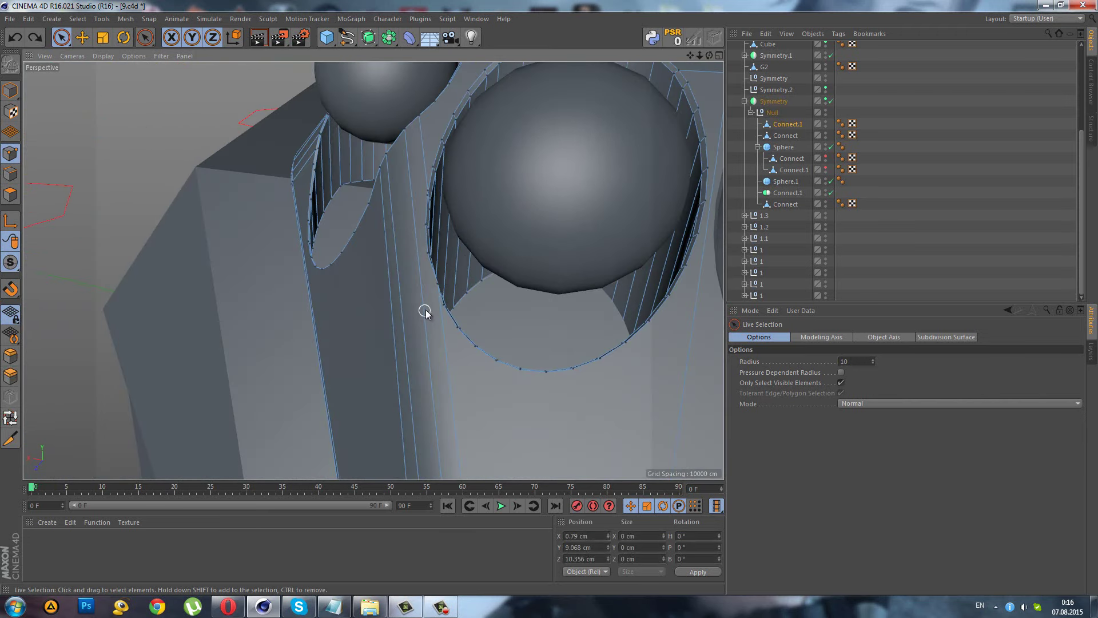
{"action": "scroll", "coordinate": [424, 308], "scroll_direction": "up", "scroll_amount": 2}
{"action": "scroll", "coordinate": [433, 286], "scroll_direction": "up", "scroll_amount": 2}
{"action": "scroll", "coordinate": [429, 258], "scroll_direction": "up", "scroll_amount": 2}
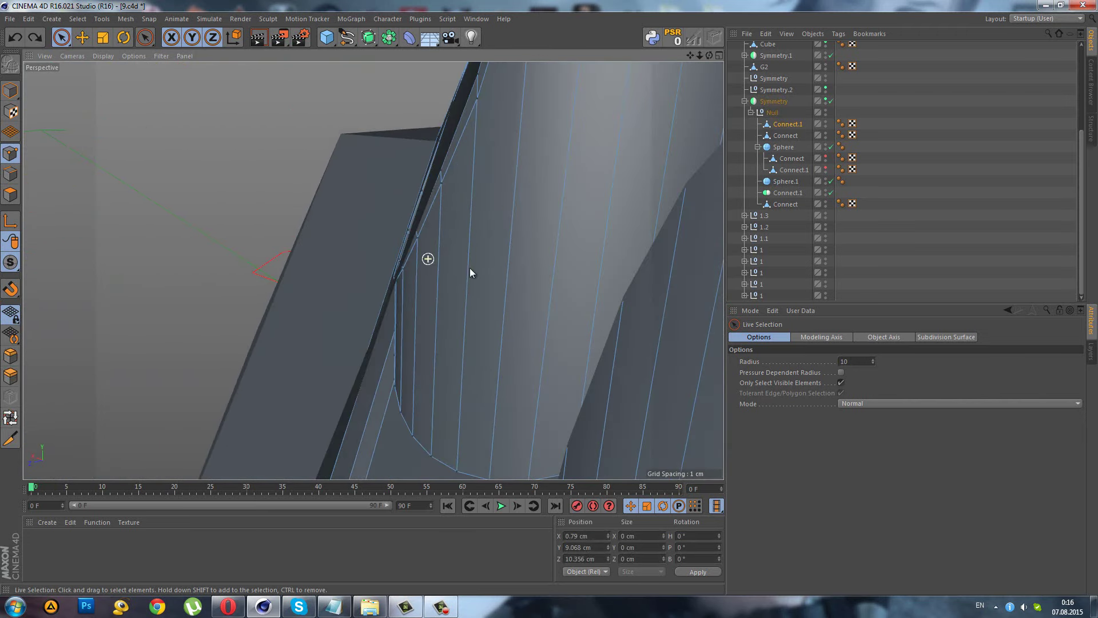
{"action": "scroll", "coordinate": [483, 277], "scroll_direction": "up", "scroll_amount": 2}
{"action": "scroll", "coordinate": [499, 282], "scroll_direction": "up", "scroll_amount": 1}
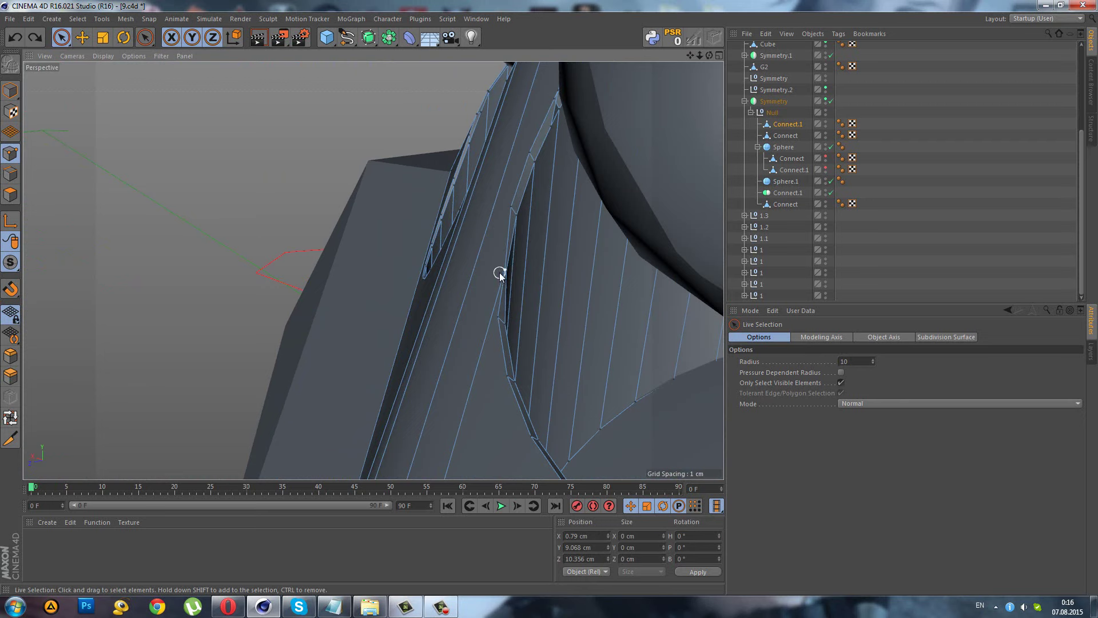
- Nudge a stray point on the slot's bevelled rim using the Slide tool
{"action": "left_click", "coordinate": [491, 266]}
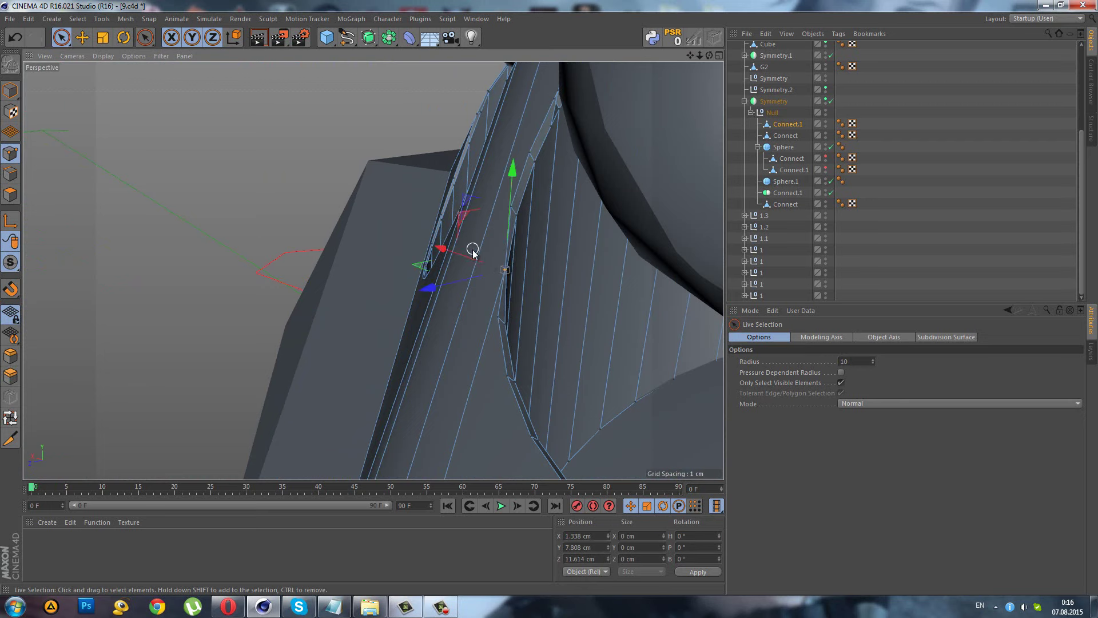
{"action": "left_click_drag", "start_coordinate": [472, 252], "coordinate": [479, 247], "text": "alt"}
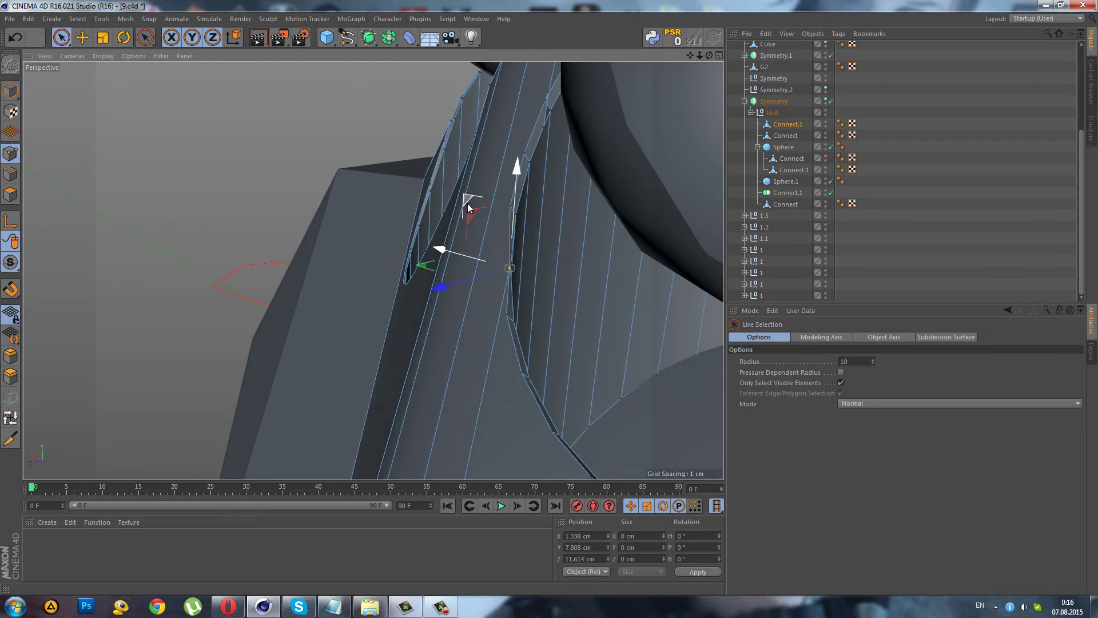
{"action": "left_click_drag", "start_coordinate": [467, 207], "coordinate": [468, 228]}
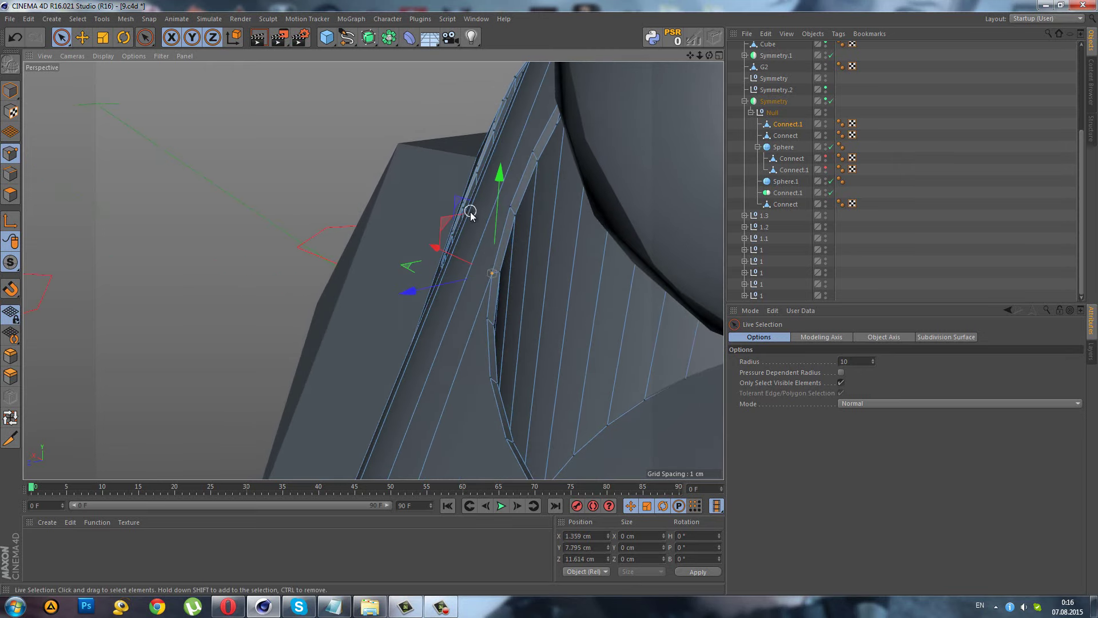
{"action": "right_click", "coordinate": [494, 239]}
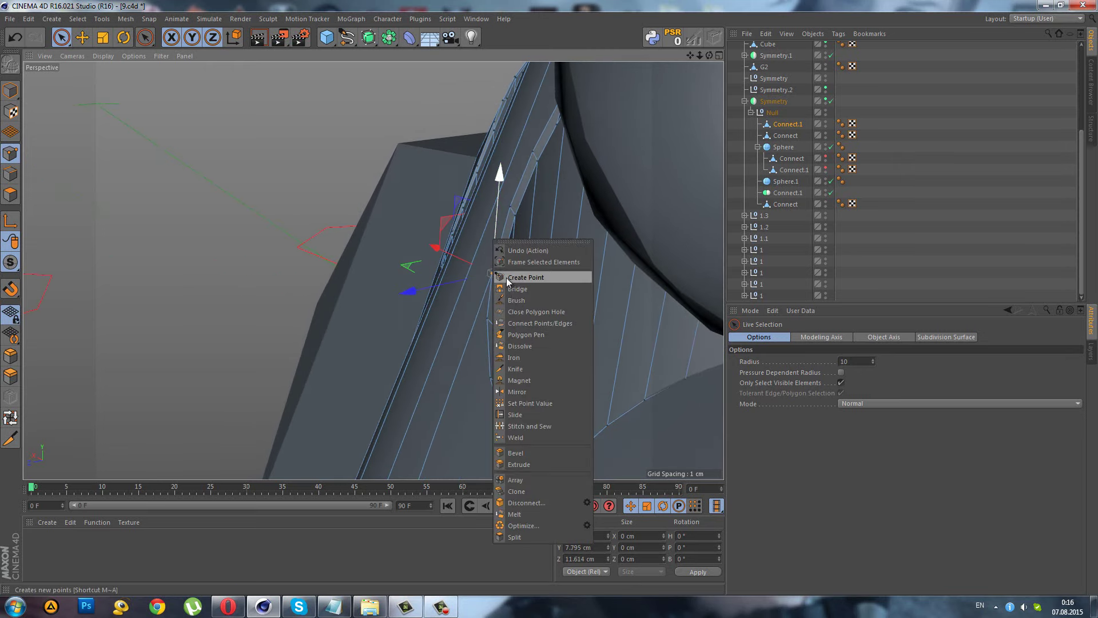
{"action": "left_click", "coordinate": [512, 414]}
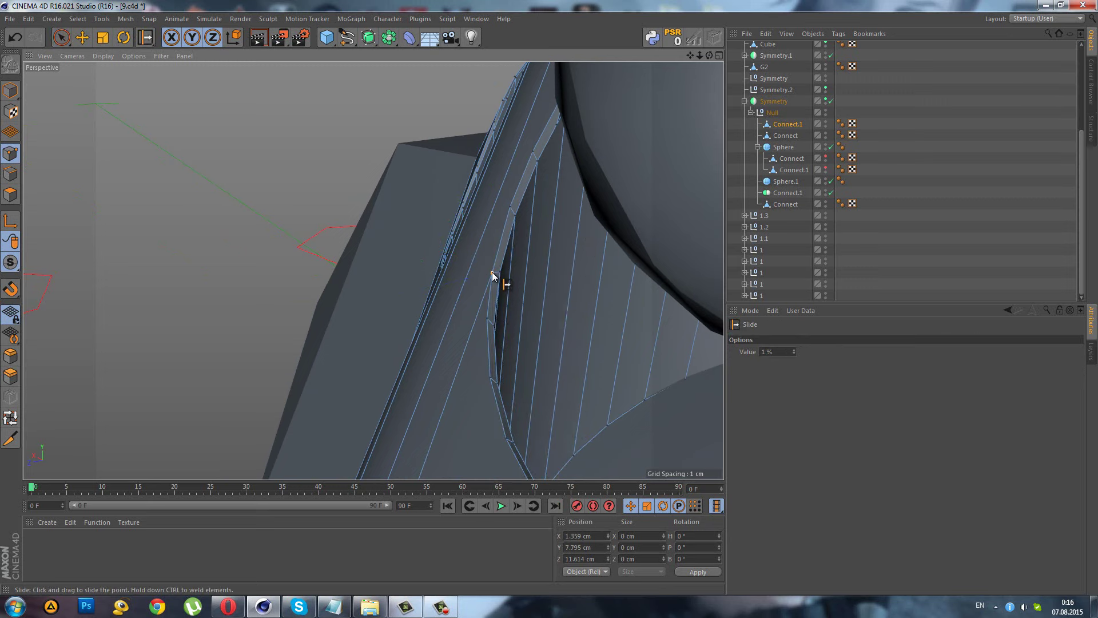
{"action": "scroll", "coordinate": [487, 304], "scroll_direction": "down", "scroll_amount": 3}
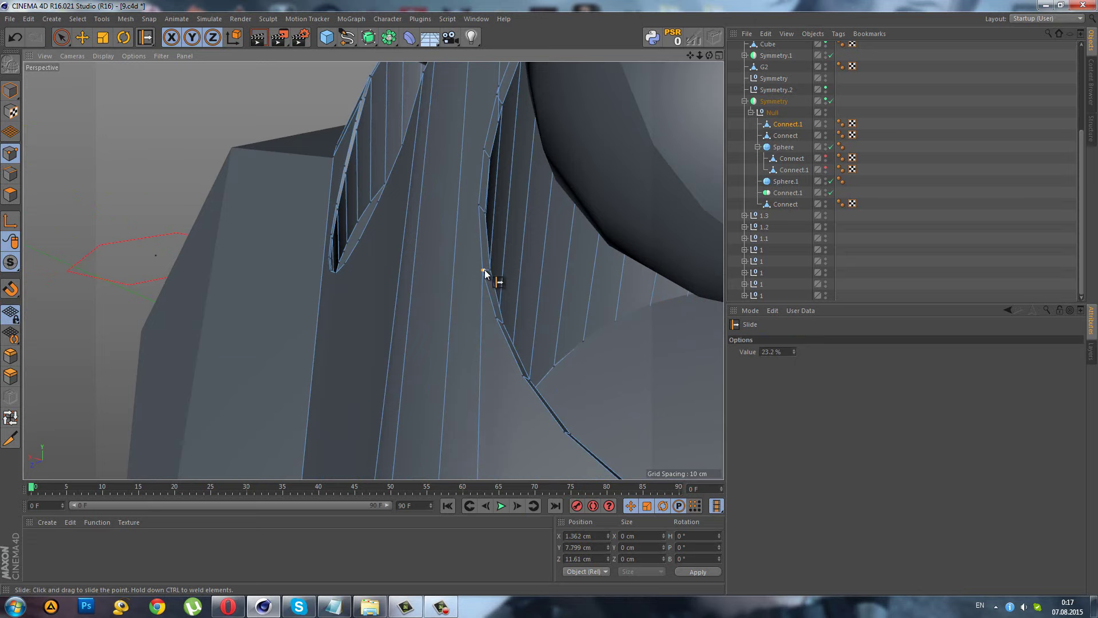
- Reselect the Connect.1 body mesh and orbit to a frontal view of the spheres
{"action": "left_click", "coordinate": [872, 279]}
{"action": "scroll", "coordinate": [434, 263], "scroll_direction": "up", "scroll_amount": 3}
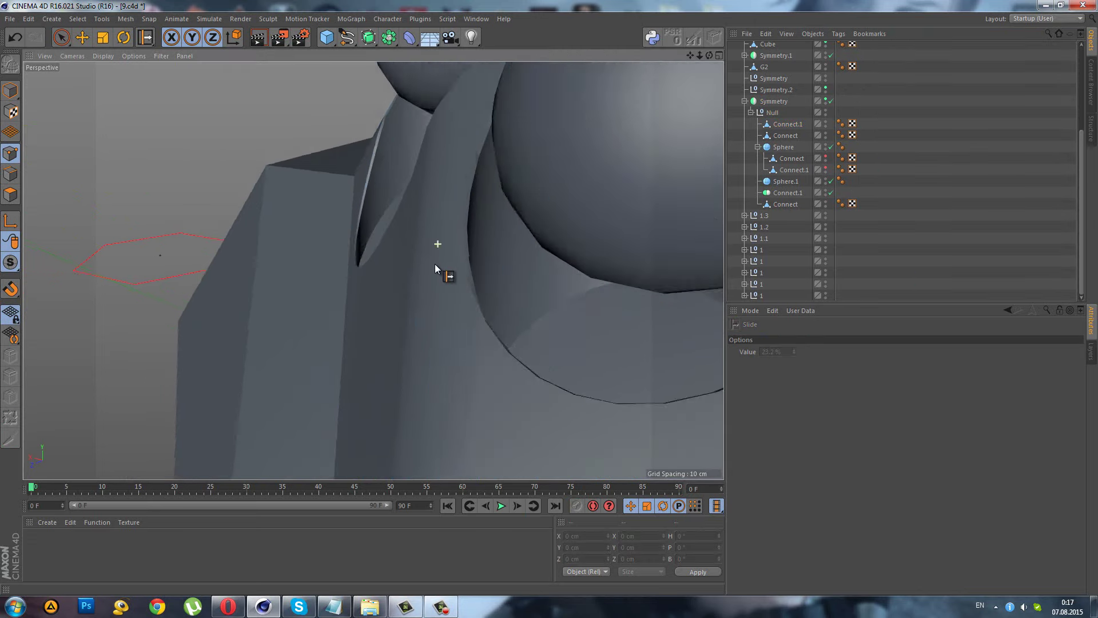
{"action": "scroll", "coordinate": [489, 279], "scroll_direction": "up", "scroll_amount": 2}
{"action": "scroll", "coordinate": [490, 279], "scroll_direction": "down", "scroll_amount": 3}
{"action": "scroll", "coordinate": [610, 302], "scroll_direction": "down", "scroll_amount": 2}
{"action": "left_click", "coordinate": [609, 302]}
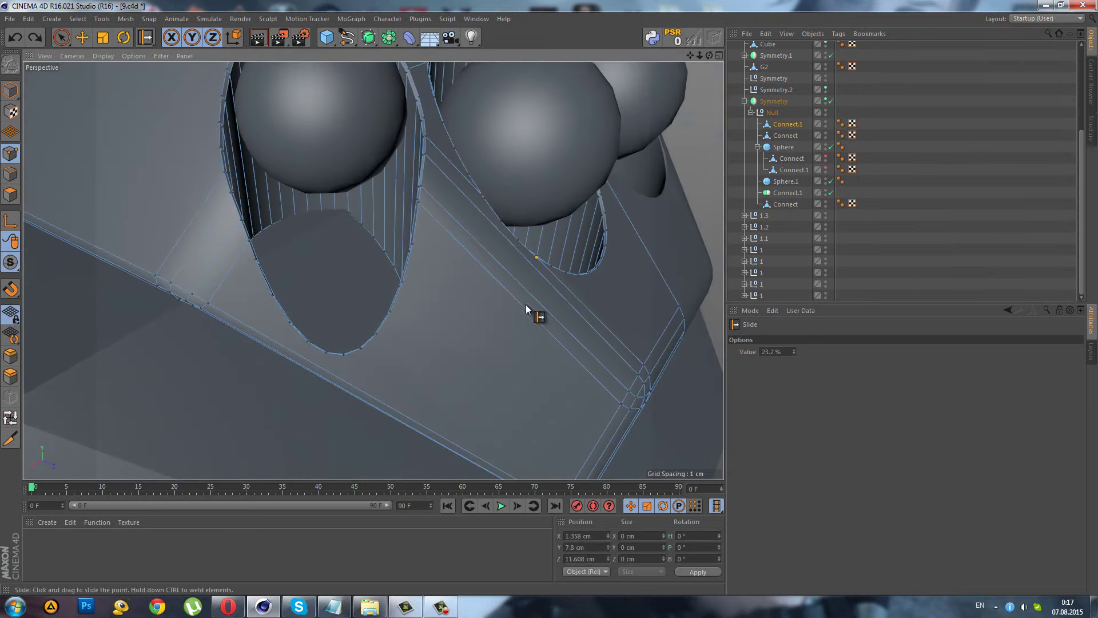
{"action": "scroll", "coordinate": [377, 303], "scroll_direction": "up", "scroll_amount": 2}
{"action": "scroll", "coordinate": [469, 231], "scroll_direction": "up", "scroll_amount": 1}
{"action": "scroll", "coordinate": [489, 223], "scroll_direction": "up", "scroll_amount": 1}
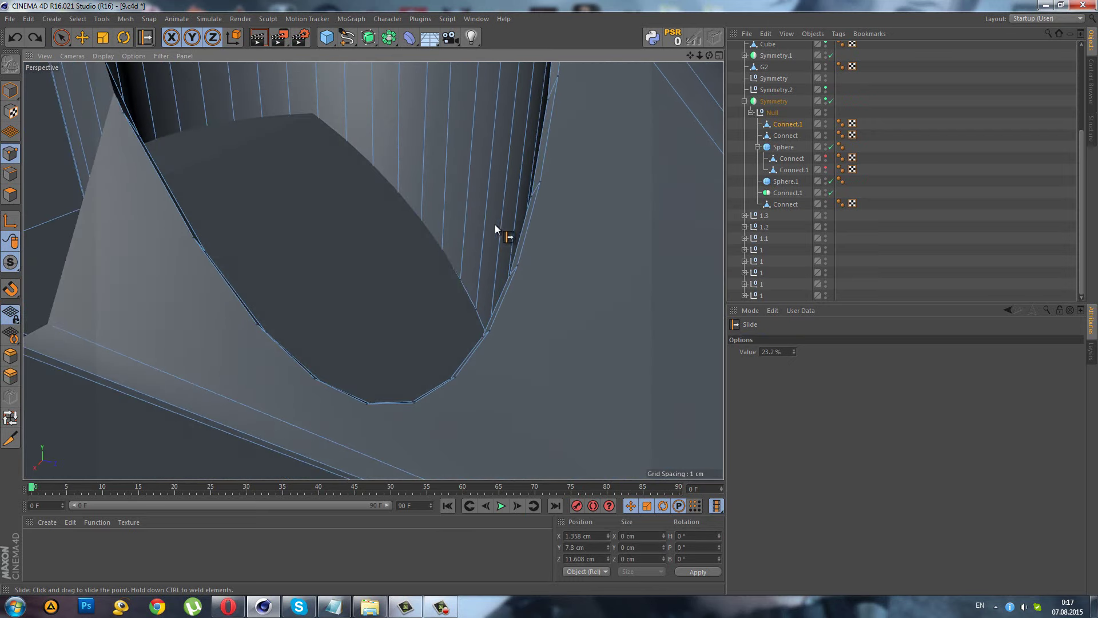
{"action": "scroll", "coordinate": [514, 280], "scroll_direction": "up", "scroll_amount": 1}
{"action": "scroll", "coordinate": [521, 293], "scroll_direction": "down", "scroll_amount": 2}
{"action": "scroll", "coordinate": [487, 358], "scroll_direction": "down", "scroll_amount": 1}
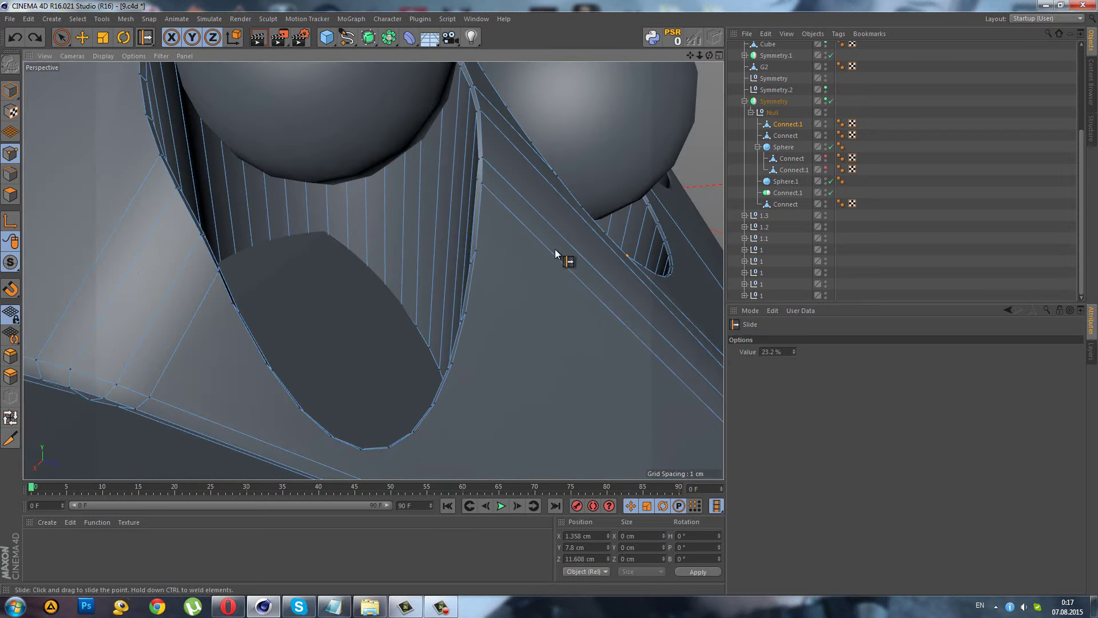
{"action": "left_click_drag", "start_coordinate": [554, 248], "coordinate": [466, 283], "text": "alt"}
{"action": "left_click", "coordinate": [866, 249]}
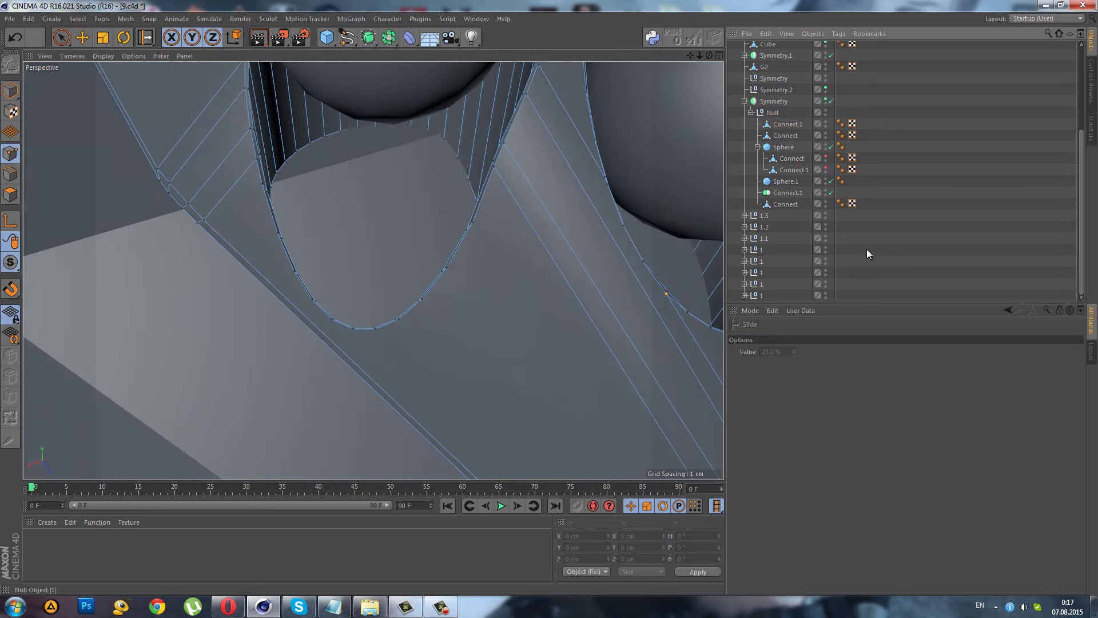
{"action": "scroll", "coordinate": [387, 362], "scroll_direction": "down", "scroll_amount": 3}
{"action": "left_click_drag", "start_coordinate": [387, 362], "coordinate": [277, 218], "text": "alt"}
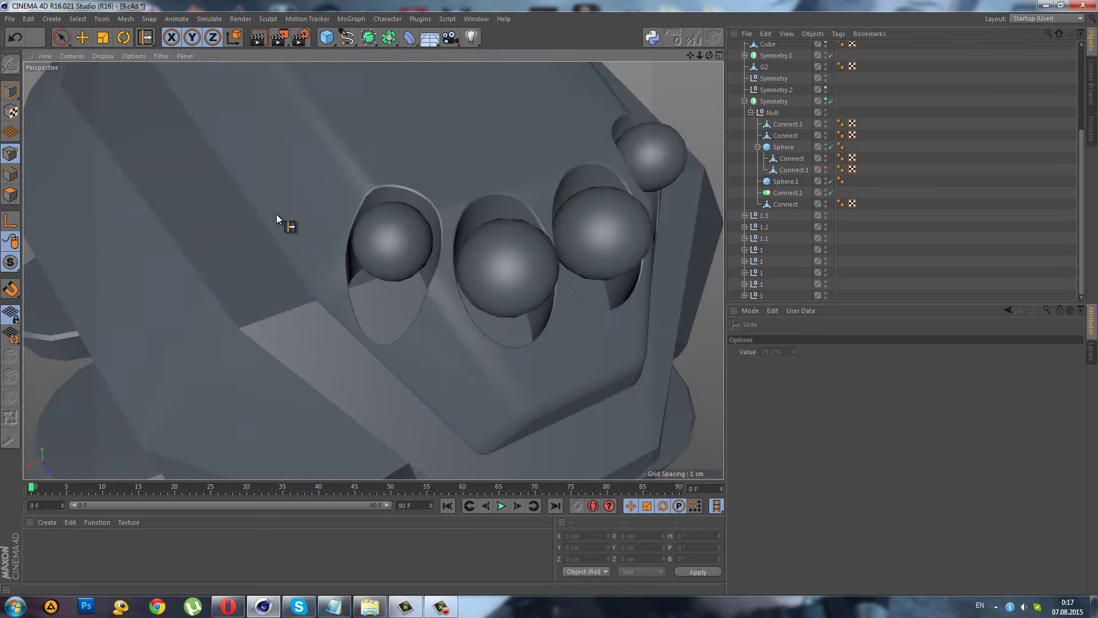
- Show the tubes around the spheres and hide the Connect body to see the vents
{"action": "left_click", "coordinate": [826, 165]}
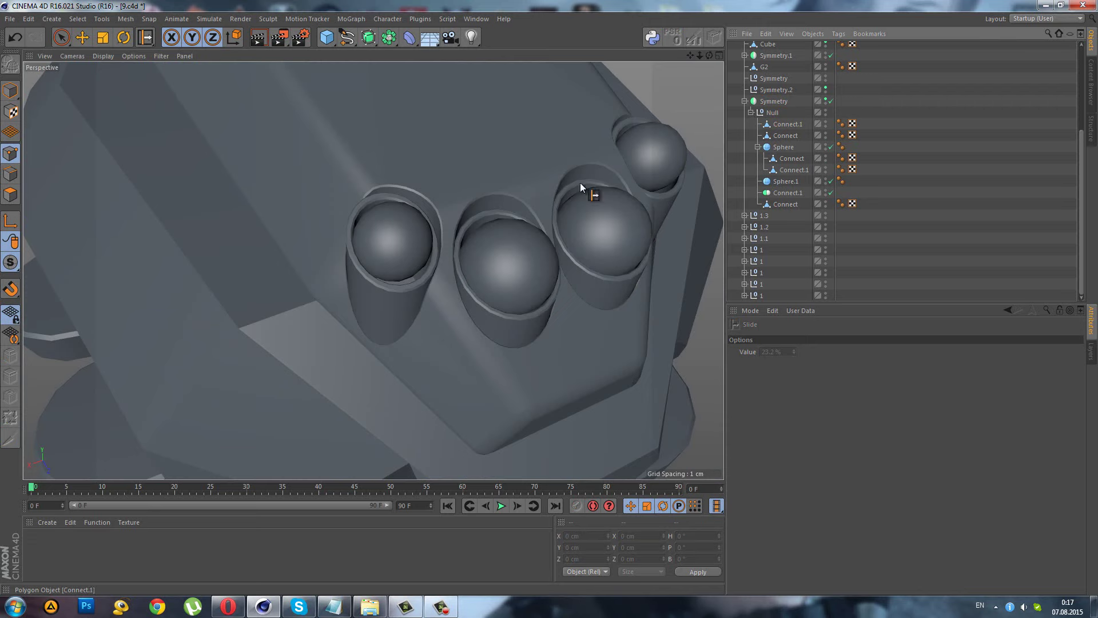
{"action": "left_click_drag", "start_coordinate": [61, 37], "coordinate": [103, 70]}
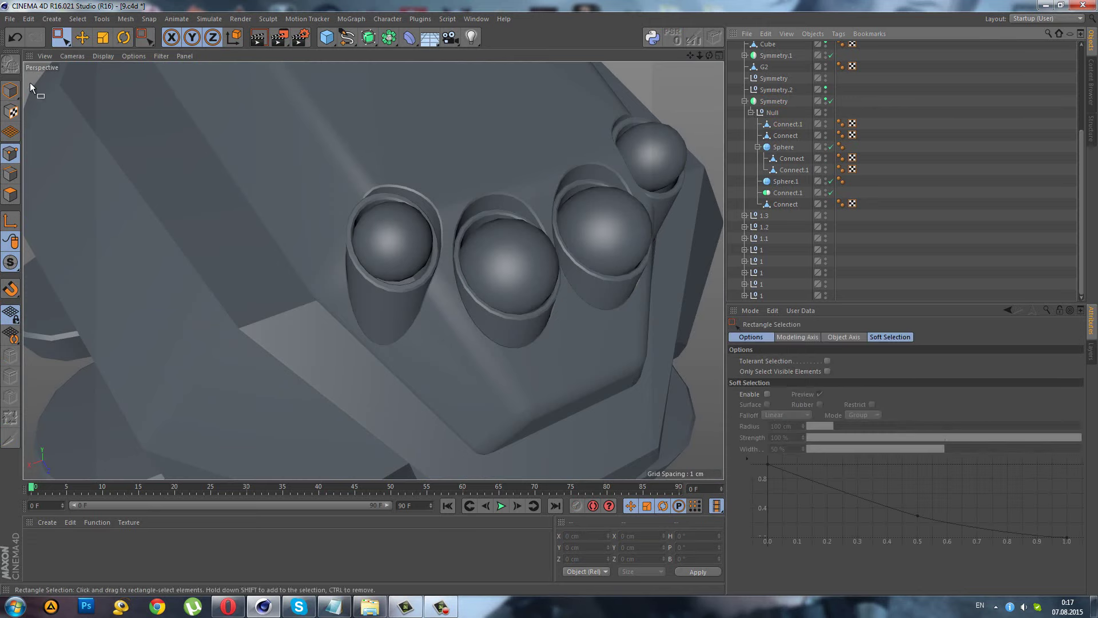
{"action": "mouse_move", "coordinate": [366, 269]}
{"action": "left_mouse_down", "text": "alt"}
{"action": "mouse_move", "coordinate": [271, 262]}
{"action": "mouse_move", "coordinate": [259, 182]}
{"action": "mouse_move", "coordinate": [179, 246]}
{"action": "mouse_move", "coordinate": [205, 248]}
{"action": "mouse_move", "coordinate": [160, 266]}
{"action": "mouse_move", "coordinate": [228, 239]}
{"action": "left_mouse_up", "text": "alt"}
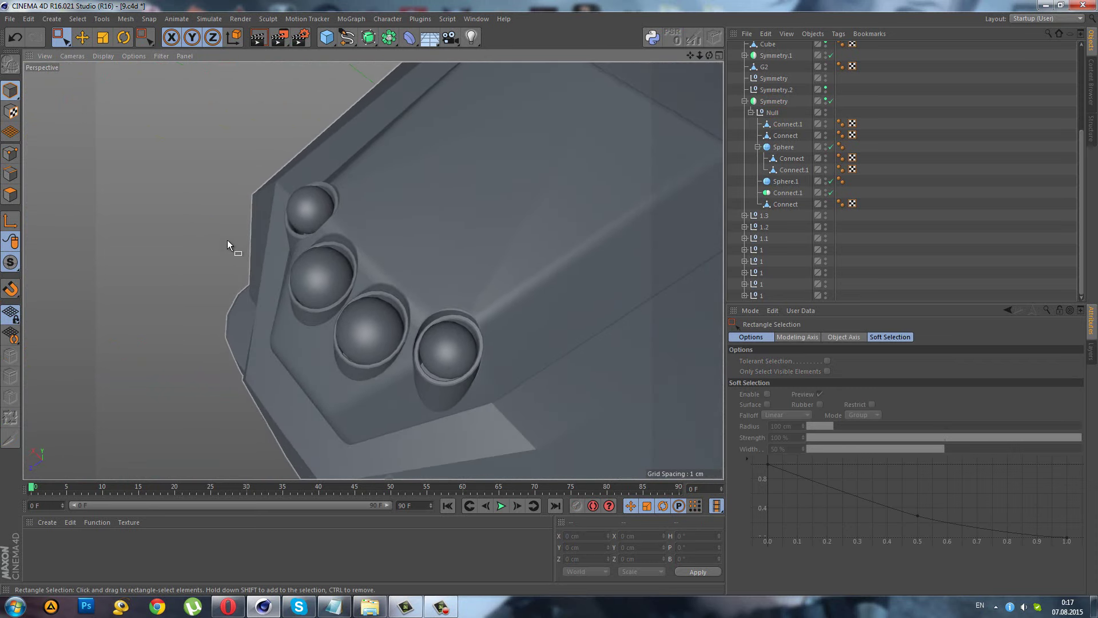
{"action": "left_click", "coordinate": [768, 124]}
{"action": "left_click", "coordinate": [10, 153]}
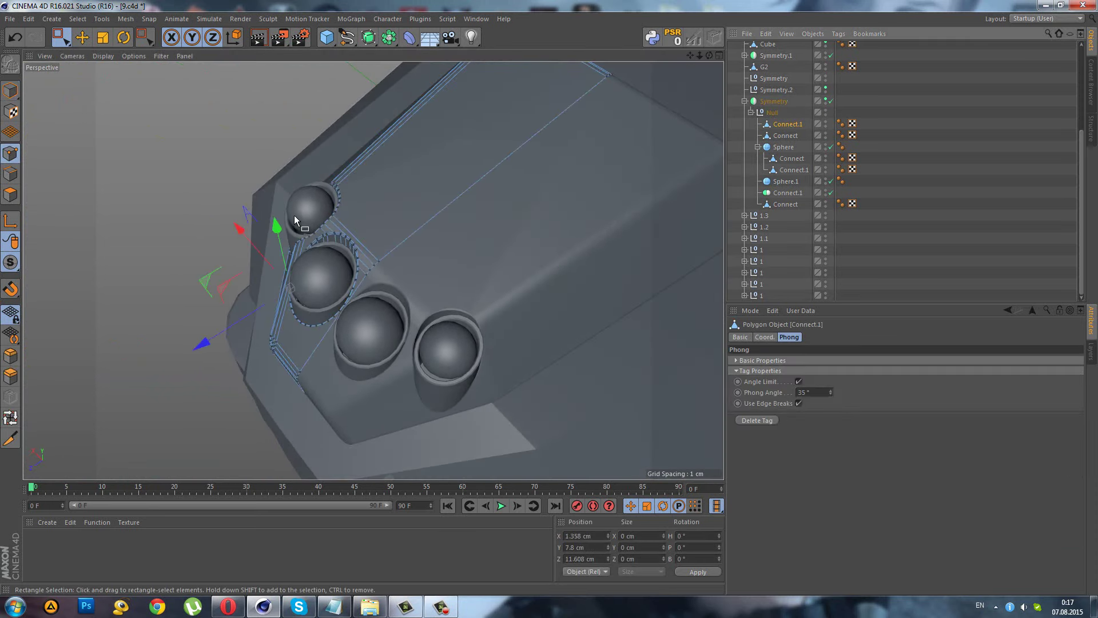
{"action": "mouse_move", "coordinate": [293, 215]}
{"action": "left_mouse_down", "text": "alt"}
{"action": "mouse_move", "coordinate": [464, 158]}
{"action": "mouse_move", "coordinate": [467, 138]}
{"action": "left_mouse_up", "text": "alt"}
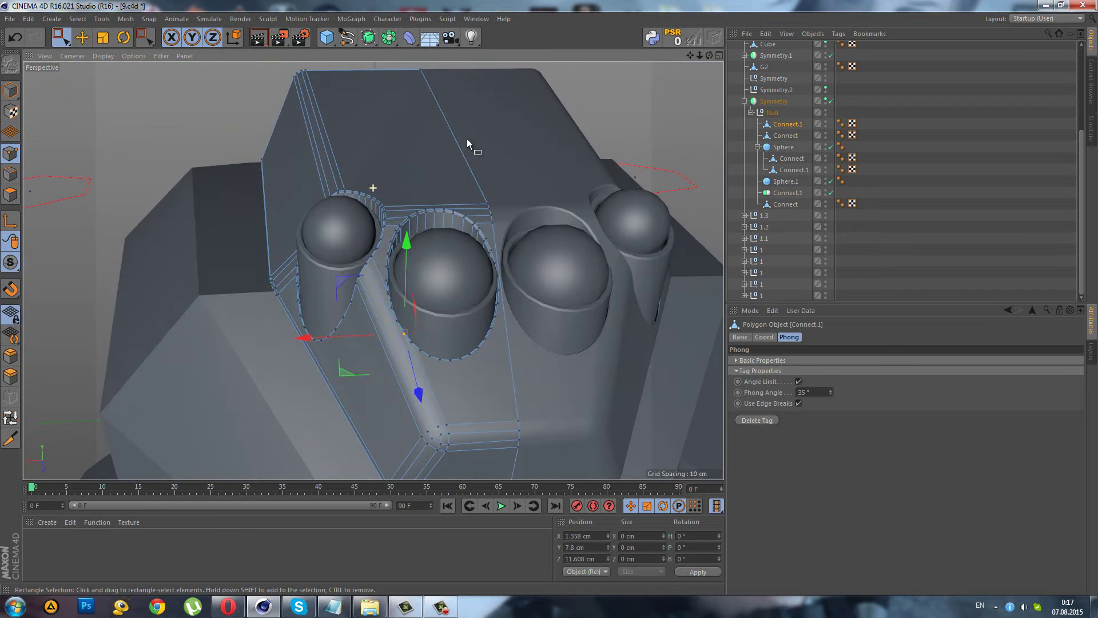
{"action": "left_click", "coordinate": [825, 133]}
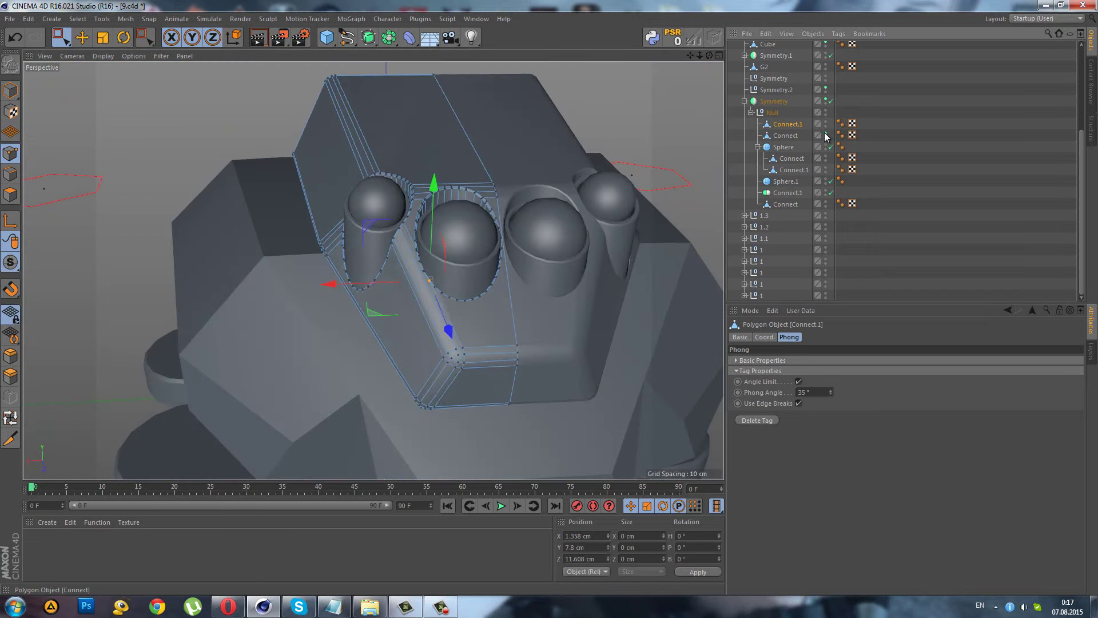
{"action": "mouse_move", "coordinate": [486, 257]}
{"action": "left_mouse_down", "text": "alt"}
{"action": "mouse_move", "coordinate": [537, 256]}
{"action": "mouse_move", "coordinate": [632, 193]}
{"action": "mouse_move", "coordinate": [614, 207]}
{"action": "left_mouse_up", "text": "alt"}
{"action": "scroll", "coordinate": [393, 159], "scroll_direction": "up", "scroll_amount": 5}
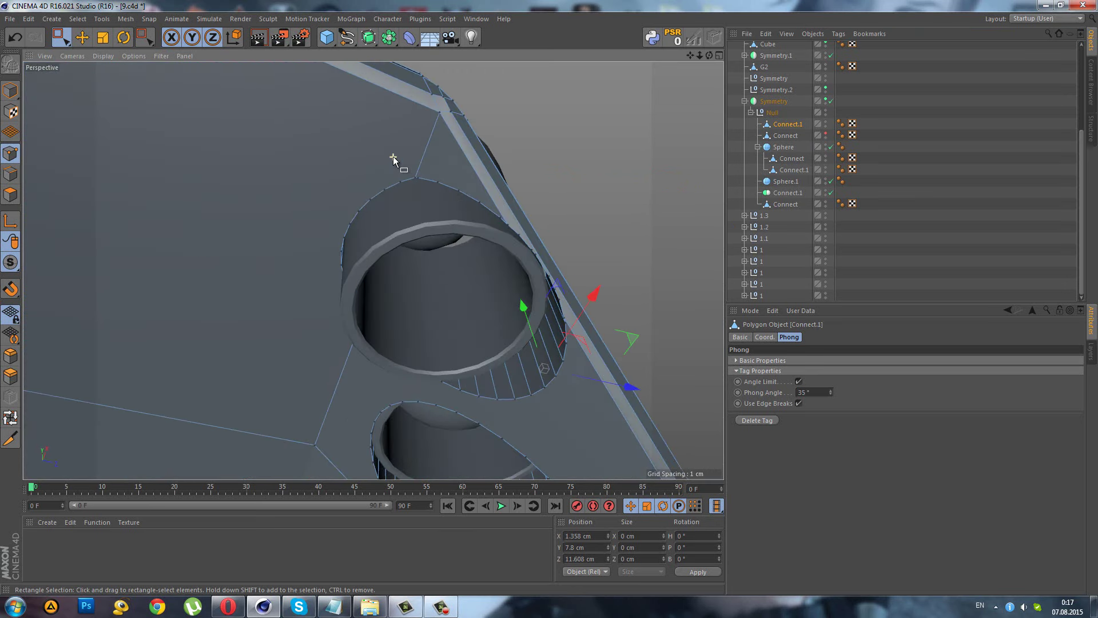
{"action": "scroll", "coordinate": [343, 131], "scroll_direction": "up", "scroll_amount": 4}
- Select the stray point above the hole and weld it onto the cut edge
{"action": "left_click", "coordinate": [63, 39]}
{"action": "left_click", "coordinate": [84, 53]}
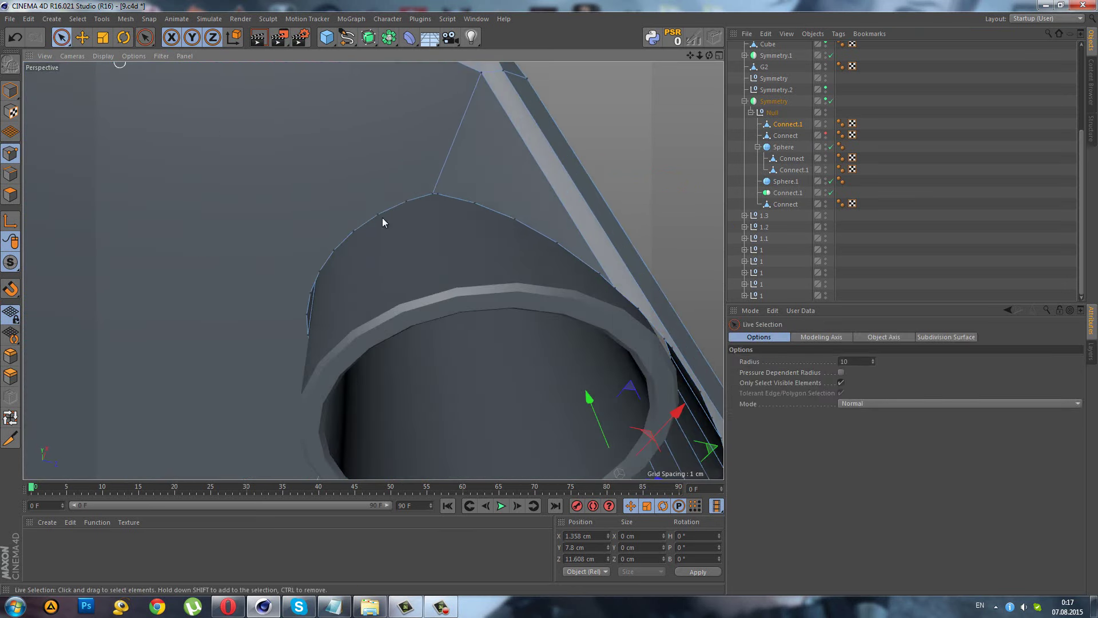
{"action": "mouse_move", "coordinate": [382, 218]}
{"action": "left_mouse_down", "text": "alt"}
{"action": "mouse_move", "coordinate": [401, 172]}
{"action": "mouse_move", "coordinate": [438, 201]}
{"action": "mouse_move", "coordinate": [439, 269]}
{"action": "mouse_move", "coordinate": [446, 222]}
{"action": "left_mouse_up", "text": "alt"}
{"action": "left_click", "coordinate": [432, 195]}
{"action": "key", "text": "m"}
{"action": "key", "text": "o"}
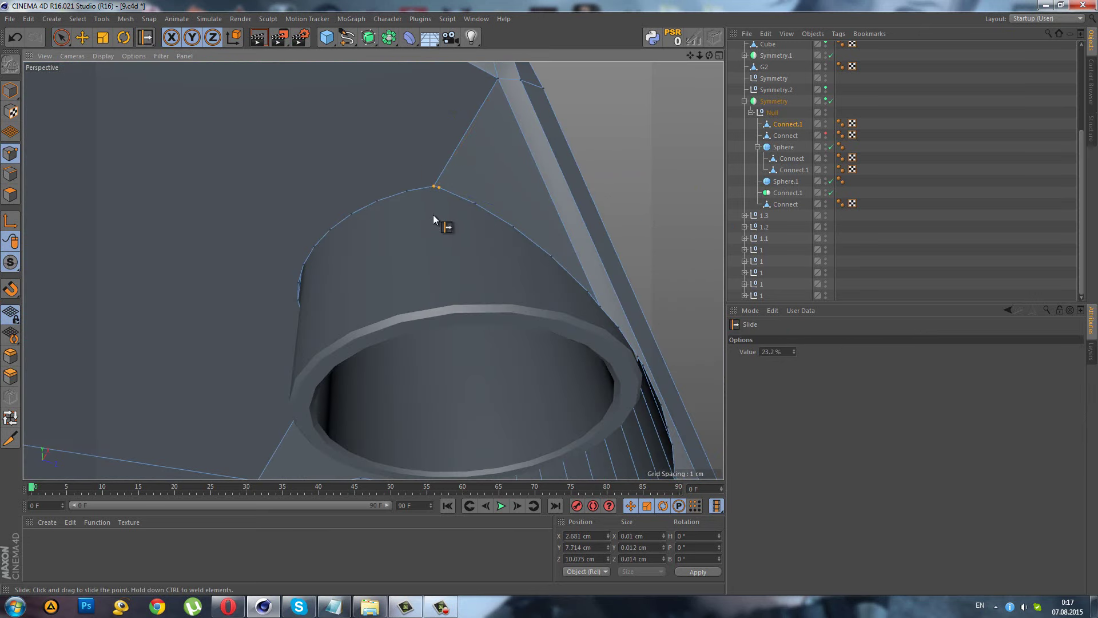
{"action": "right_click", "coordinate": [433, 190]}
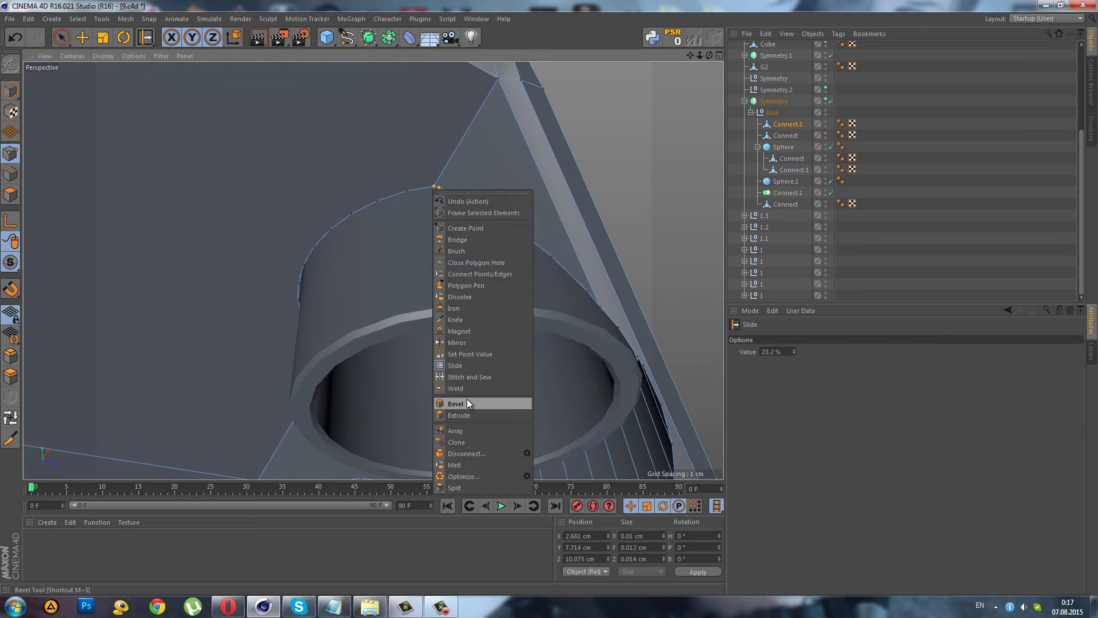
{"action": "left_click", "coordinate": [466, 388]}
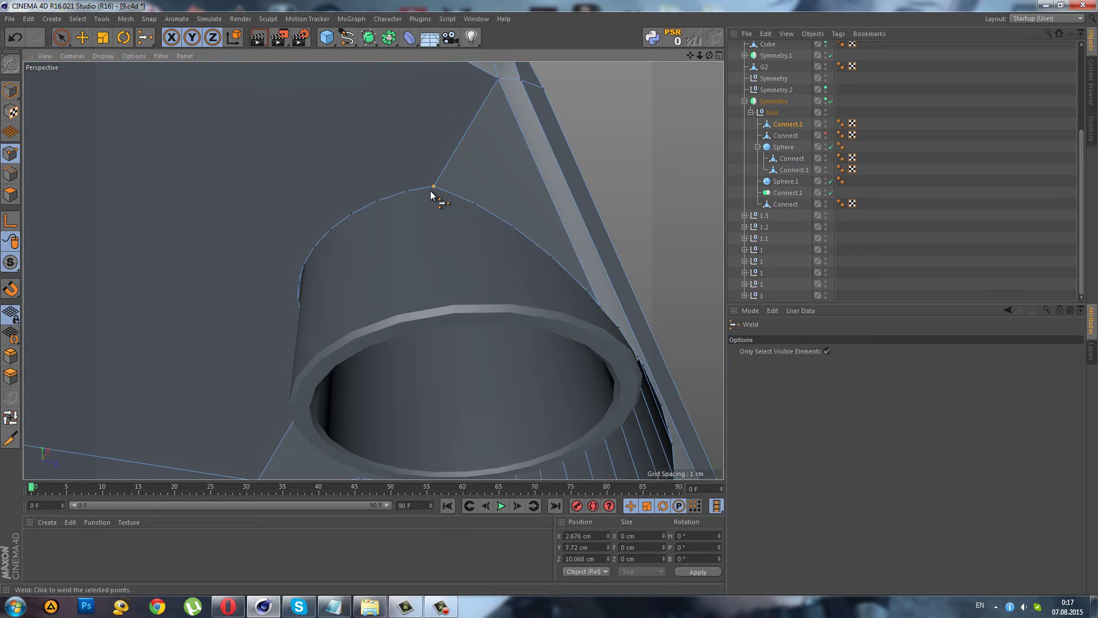
- Weld the stray points at the cylinder's top vertex and lower edge
{"action": "mouse_move", "coordinate": [433, 194]}
{"action": "left_mouse_down", "text": "alt"}
{"action": "mouse_move", "coordinate": [422, 233]}
{"action": "mouse_move", "coordinate": [436, 299]}
{"action": "mouse_move", "coordinate": [573, 282]}
{"action": "mouse_move", "coordinate": [267, 237]}
{"action": "mouse_move", "coordinate": [392, 228]}
{"action": "mouse_move", "coordinate": [515, 277]}
{"action": "mouse_move", "coordinate": [348, 167]}
{"action": "left_mouse_up", "text": "alt"}
{"action": "key", "text": "space"}
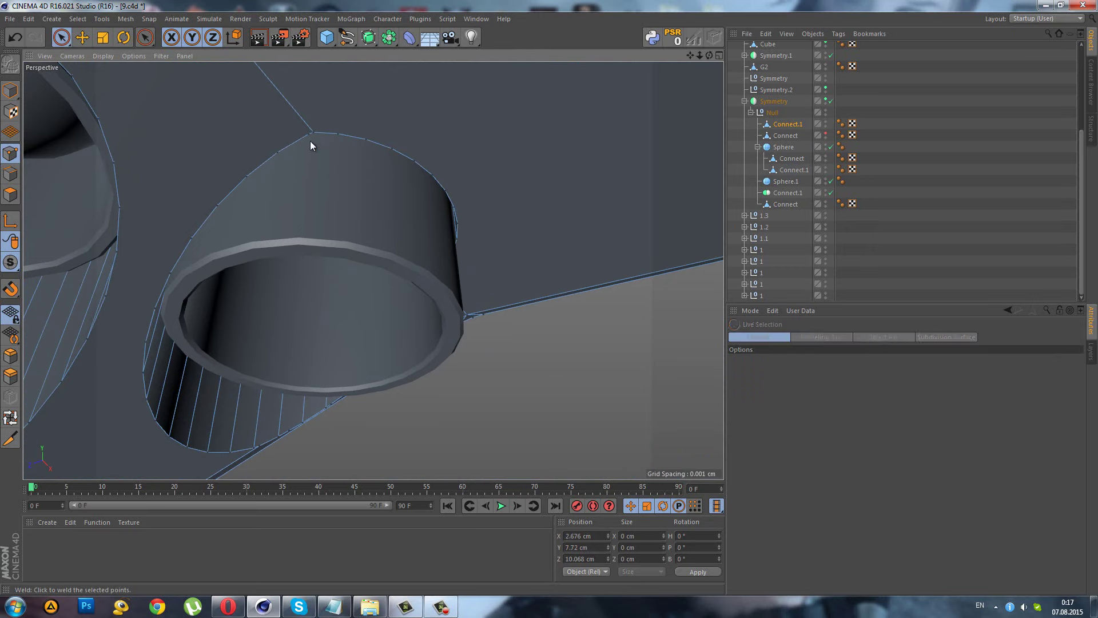
{"action": "left_click", "coordinate": [312, 136]}
{"action": "key", "text": "space"}
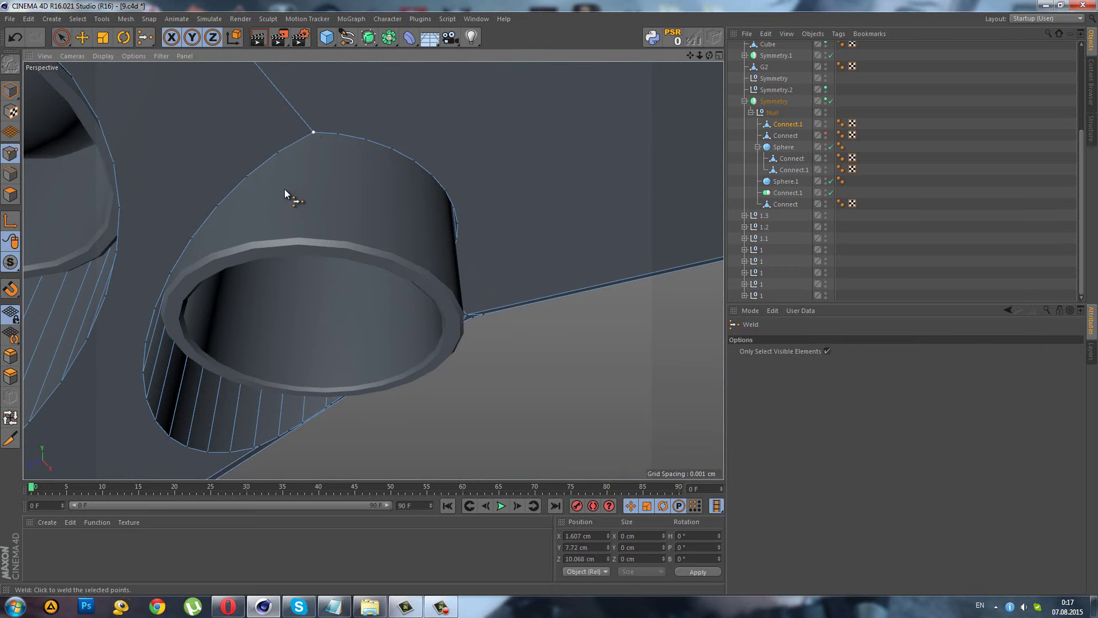
{"action": "mouse_move", "coordinate": [201, 395]}
{"action": "left_mouse_down", "text": "alt"}
{"action": "mouse_move", "coordinate": [277, 299]}
{"action": "mouse_move", "coordinate": [204, 284]}
{"action": "mouse_move", "coordinate": [292, 315]}
{"action": "left_mouse_up", "text": "alt"}
{"action": "key", "text": "space"}
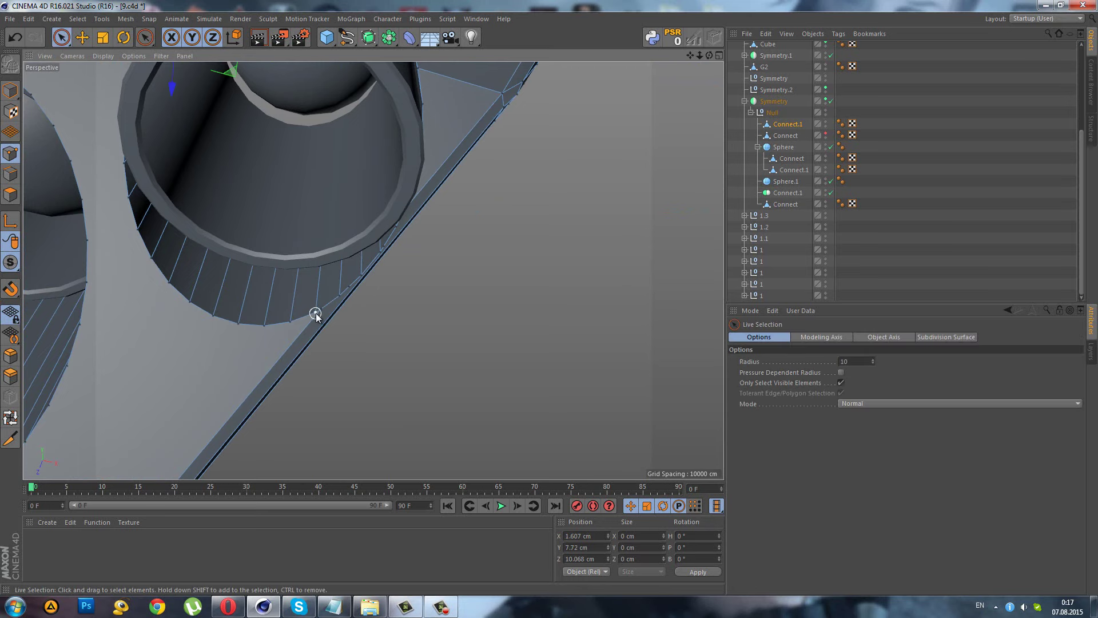
{"action": "left_click", "coordinate": [322, 312]}
{"action": "key", "text": "space"}
{"action": "key", "text": "space"}
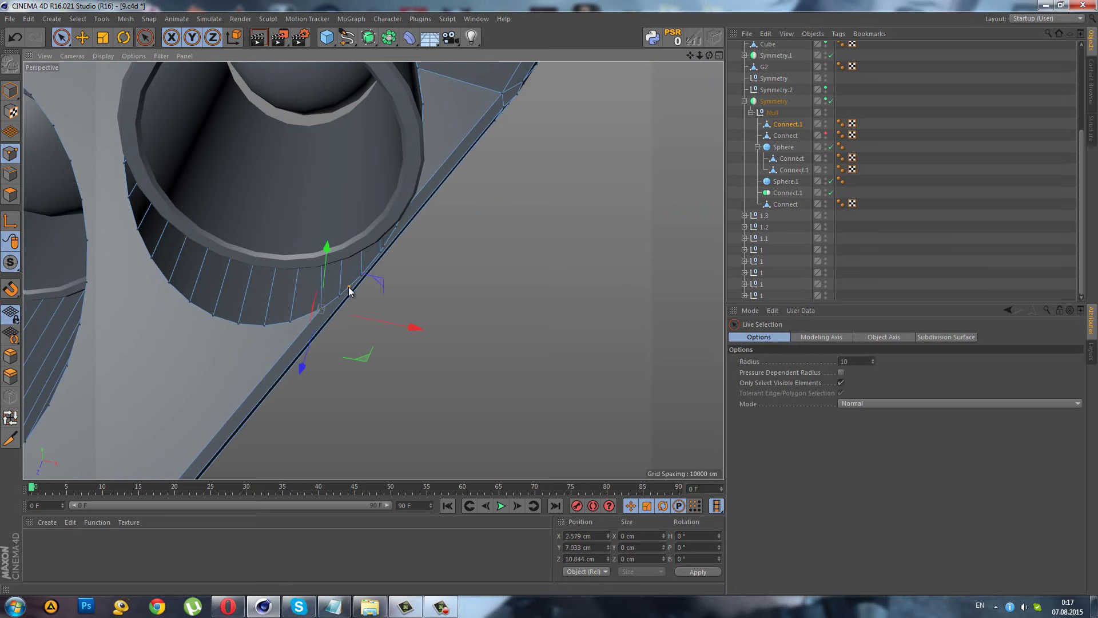
- Select the point near the rim's lower edge, check the underside, and clear the selection
{"action": "left_click", "coordinate": [387, 244]}
{"action": "left_click", "coordinate": [386, 246]}
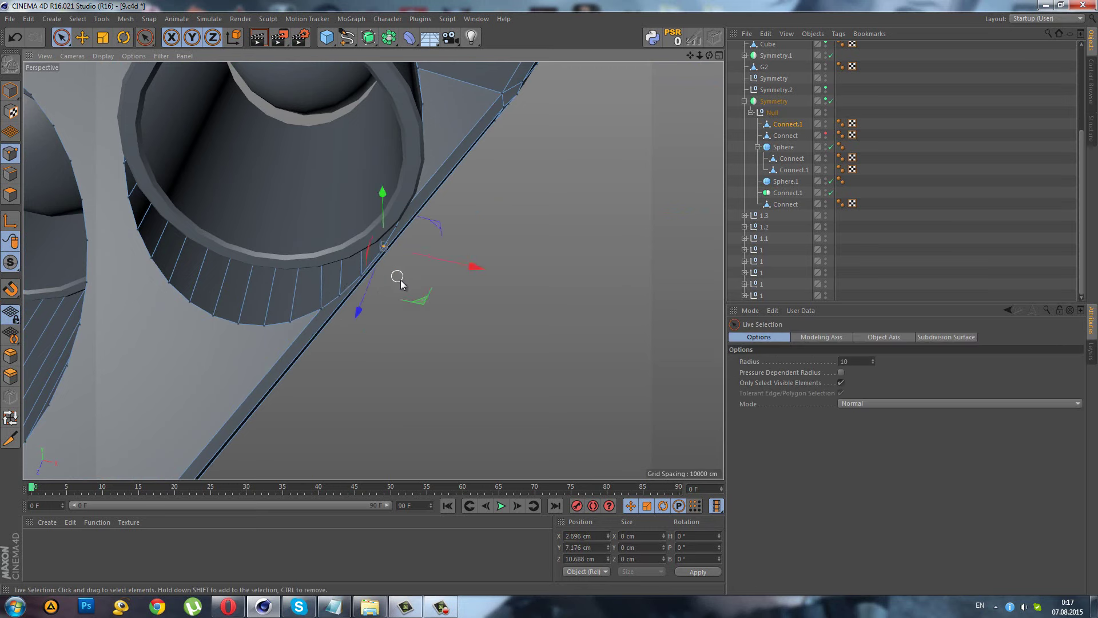
{"action": "scroll", "coordinate": [357, 292], "scroll_direction": "down", "scroll_amount": 2}
{"action": "scroll", "coordinate": [364, 325], "scroll_direction": "down", "scroll_amount": 3}
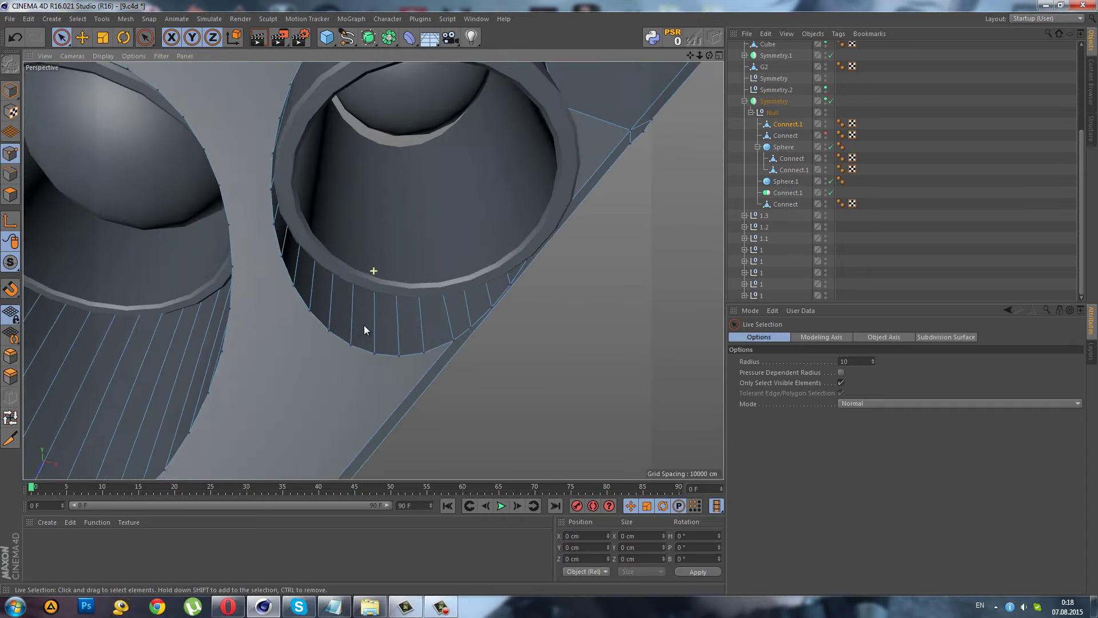
{"action": "scroll", "coordinate": [449, 300], "scroll_direction": "down", "scroll_amount": 3}
{"action": "scroll", "coordinate": [460, 262], "scroll_direction": "down", "scroll_amount": 2}
{"action": "mouse_move", "coordinate": [303, 226]}
{"action": "left_mouse_down", "text": "alt"}
{"action": "mouse_move", "coordinate": [305, 171]}
{"action": "mouse_move", "coordinate": [127, 277]}
{"action": "mouse_move", "coordinate": [363, 368]}
{"action": "mouse_move", "coordinate": [515, 320]}
{"action": "mouse_move", "coordinate": [294, 228]}
{"action": "mouse_move", "coordinate": [252, 309]}
{"action": "left_mouse_up", "text": "alt"}
{"action": "left_click", "coordinate": [880, 272]}
- Inset the head part's top face with a 0.04 cm inner extrusion
{"action": "key", "text": "ctrl+z"}
{"action": "left_click", "coordinate": [10, 194]}
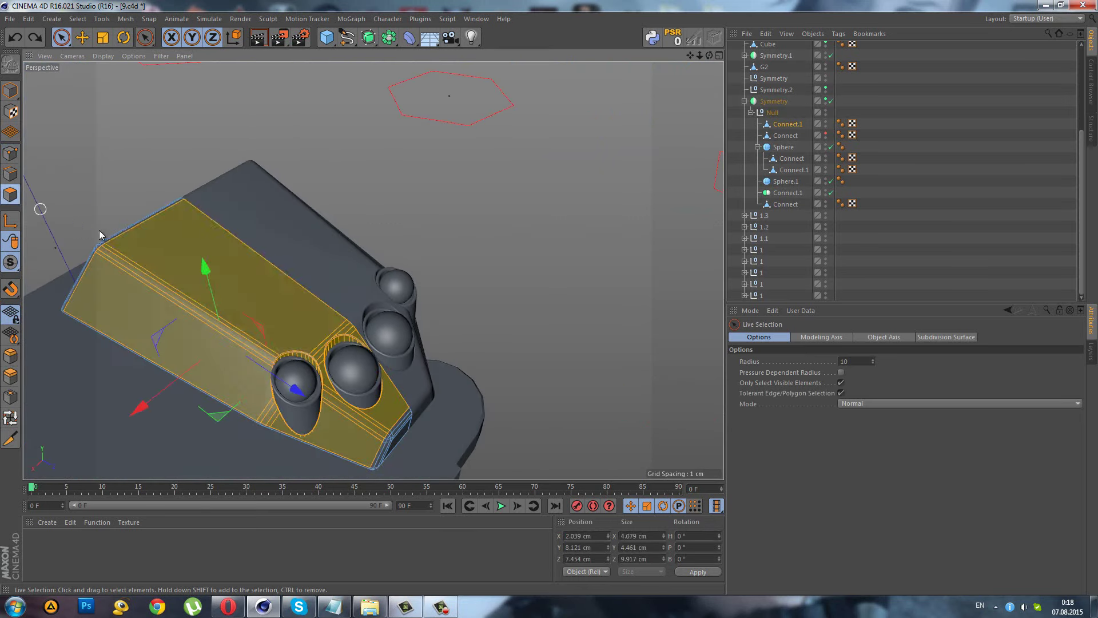
{"action": "left_click", "coordinate": [177, 247]}
{"action": "left_click", "coordinate": [10, 396]}
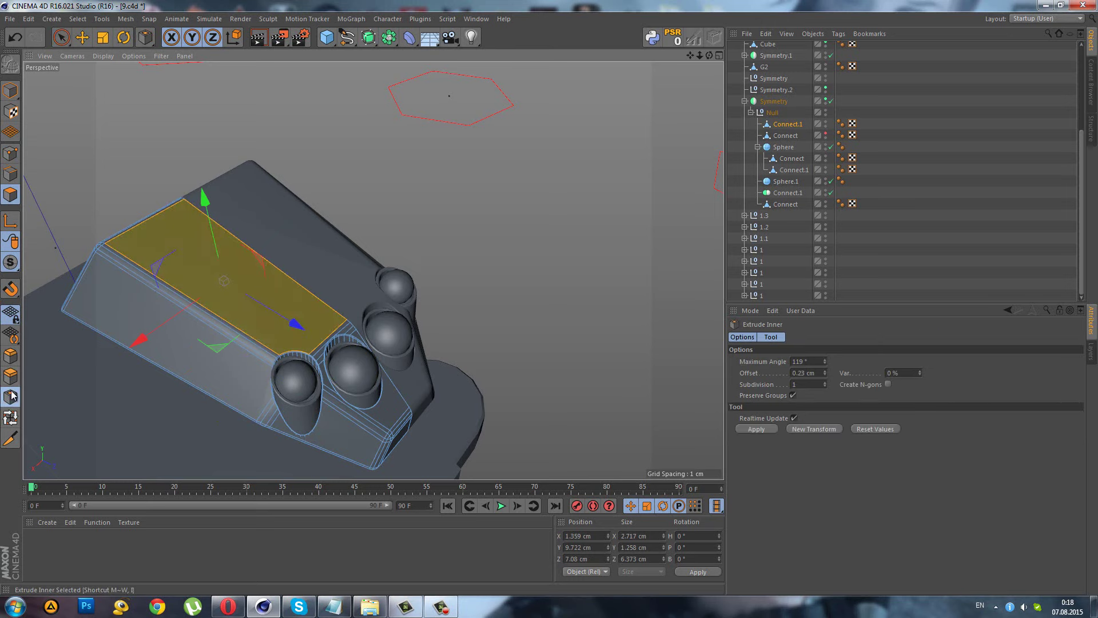
{"action": "left_click_drag", "start_coordinate": [566, 312], "coordinate": [550, 303]}
{"action": "scroll", "coordinate": [456, 379], "scroll_direction": "up", "scroll_amount": 2}
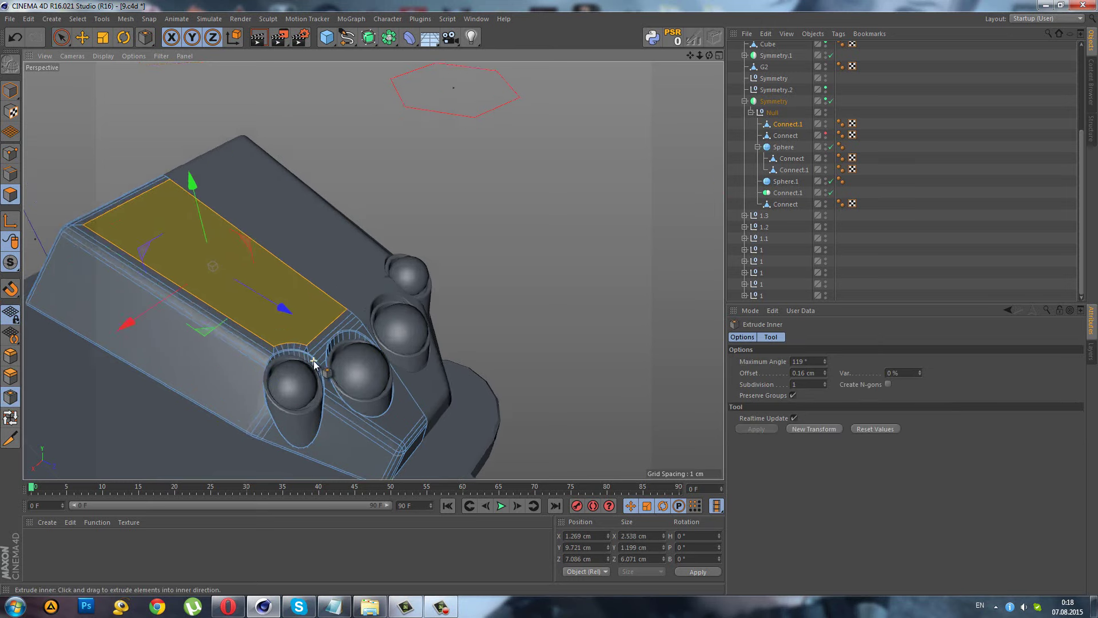
{"action": "scroll", "coordinate": [294, 336], "scroll_direction": "up", "scroll_amount": 2}
{"action": "scroll", "coordinate": [294, 335], "scroll_direction": "up", "scroll_amount": 2}
{"action": "left_click_drag", "start_coordinate": [318, 331], "coordinate": [548, 303]}
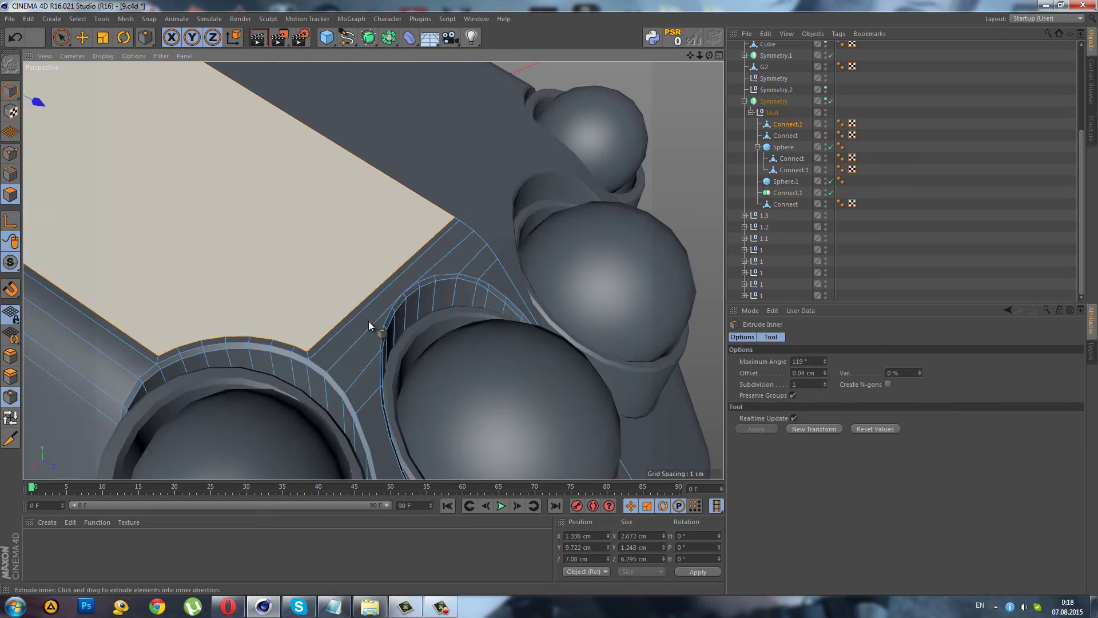
- Deselect everything and orbit out to view the head on the body
{"action": "left_click", "coordinate": [874, 252]}
{"action": "scroll", "coordinate": [478, 270], "scroll_direction": "down", "scroll_amount": 2}
{"action": "scroll", "coordinate": [458, 280], "scroll_direction": "down", "scroll_amount": 3}
{"action": "scroll", "coordinate": [432, 292], "scroll_direction": "down", "scroll_amount": 3}
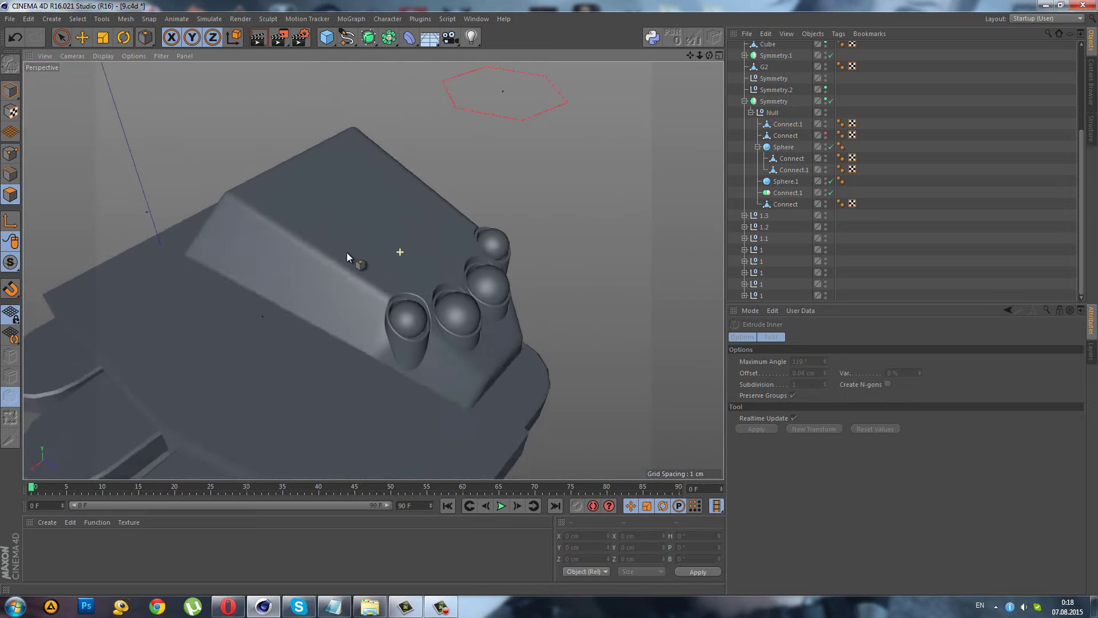
{"action": "mouse_move", "coordinate": [345, 255]}
{"action": "left_mouse_down", "text": "alt"}
{"action": "mouse_move", "coordinate": [235, 260]}
{"action": "mouse_move", "coordinate": [127, 165]}
{"action": "left_mouse_up", "text": "alt"}
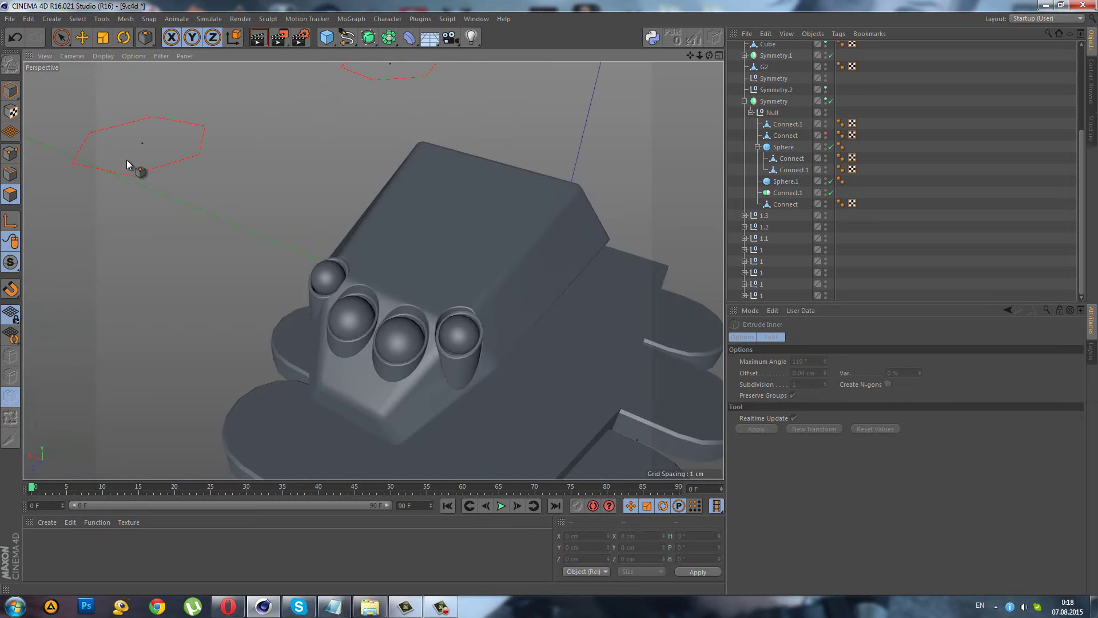
{"action": "left_click", "coordinate": [14, 23]}
{"action": "left_click", "coordinate": [136, 207]}
{"action": "scroll", "coordinate": [136, 207], "scroll_direction": "down", "scroll_amount": 3}
{"action": "mouse_move", "coordinate": [136, 207]}
{"action": "left_mouse_down", "text": "alt"}
{"action": "mouse_move", "coordinate": [300, 293]}
{"action": "mouse_move", "coordinate": [338, 248]}
{"action": "mouse_move", "coordinate": [364, 262]}
{"action": "mouse_move", "coordinate": [335, 255]}
{"action": "left_mouse_up", "text": "alt"}
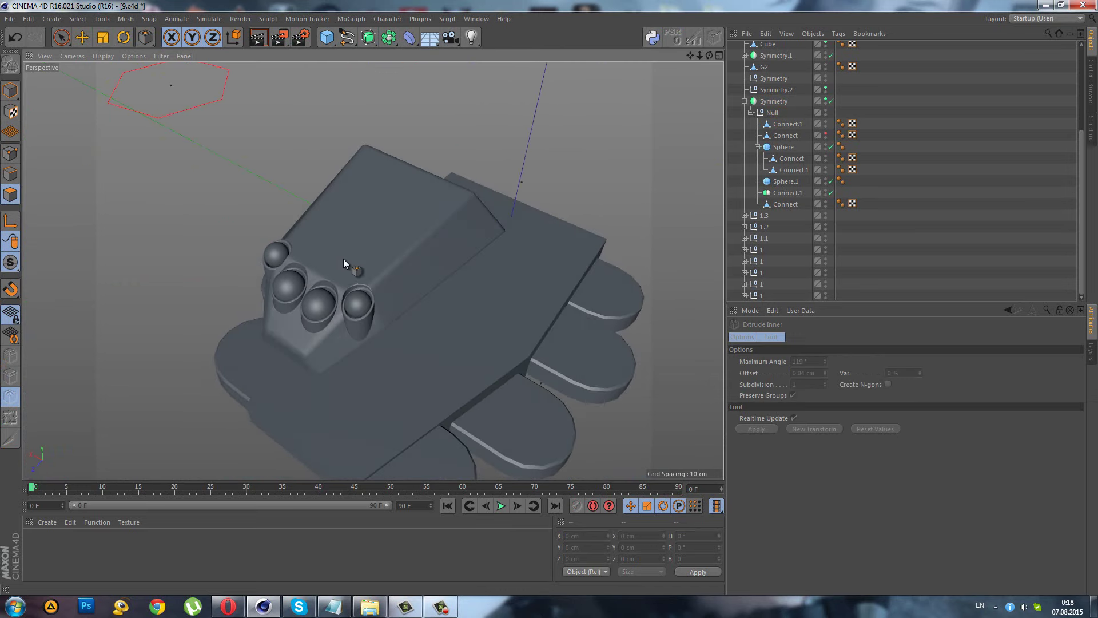
- Move Connect.1 out of the Null and parent it under a new Symmetry.3 object
{"action": "left_click_drag", "start_coordinate": [61, 38], "coordinate": [74, 70]}
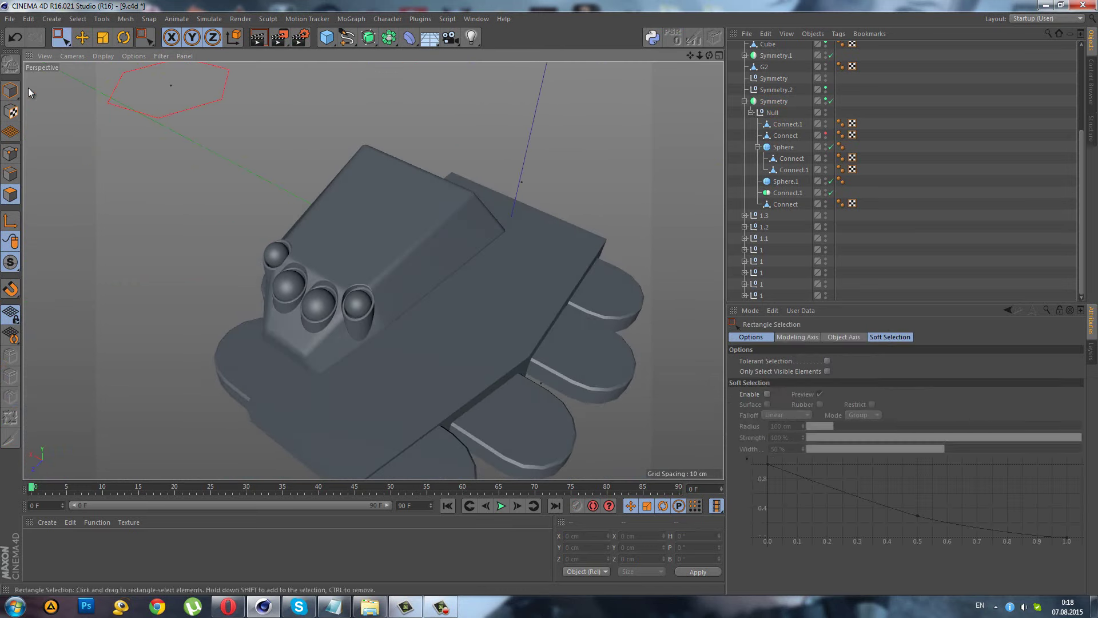
{"action": "left_click", "coordinate": [775, 124]}
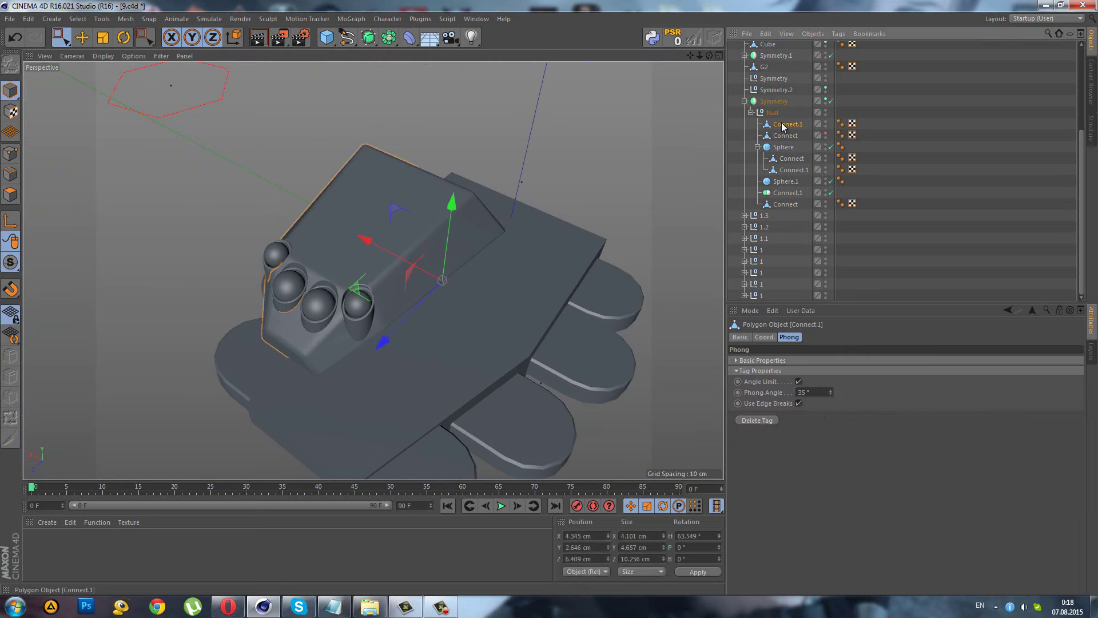
{"action": "left_click_drag", "start_coordinate": [767, 99], "coordinate": [768, 102]}
{"action": "left_click_drag", "start_coordinate": [392, 39], "coordinate": [499, 83]}
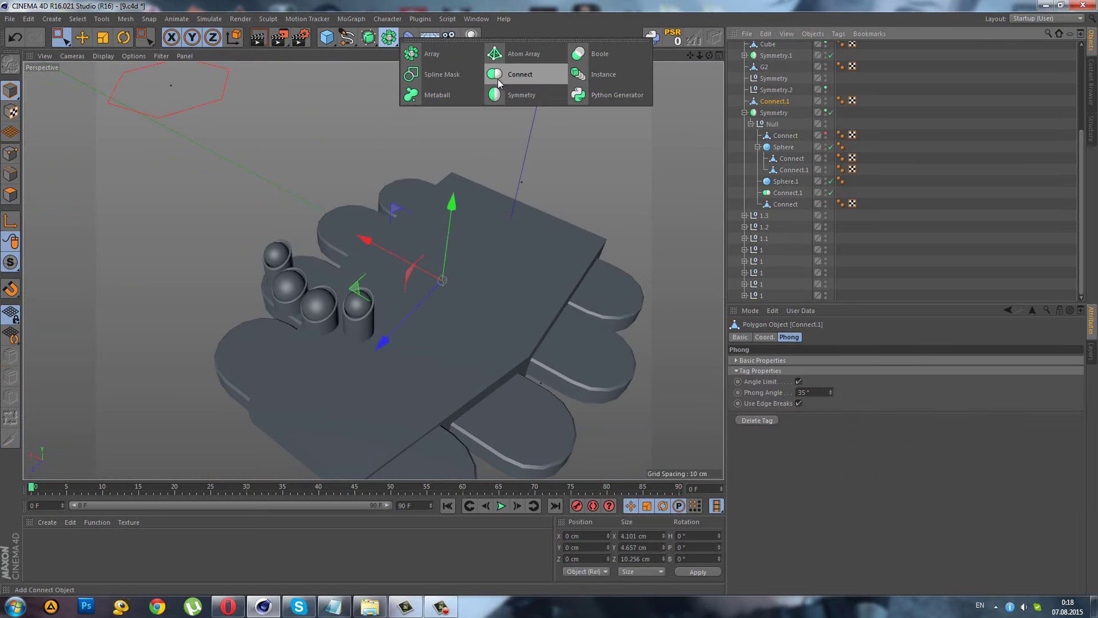
{"action": "left_click", "coordinate": [503, 95]}
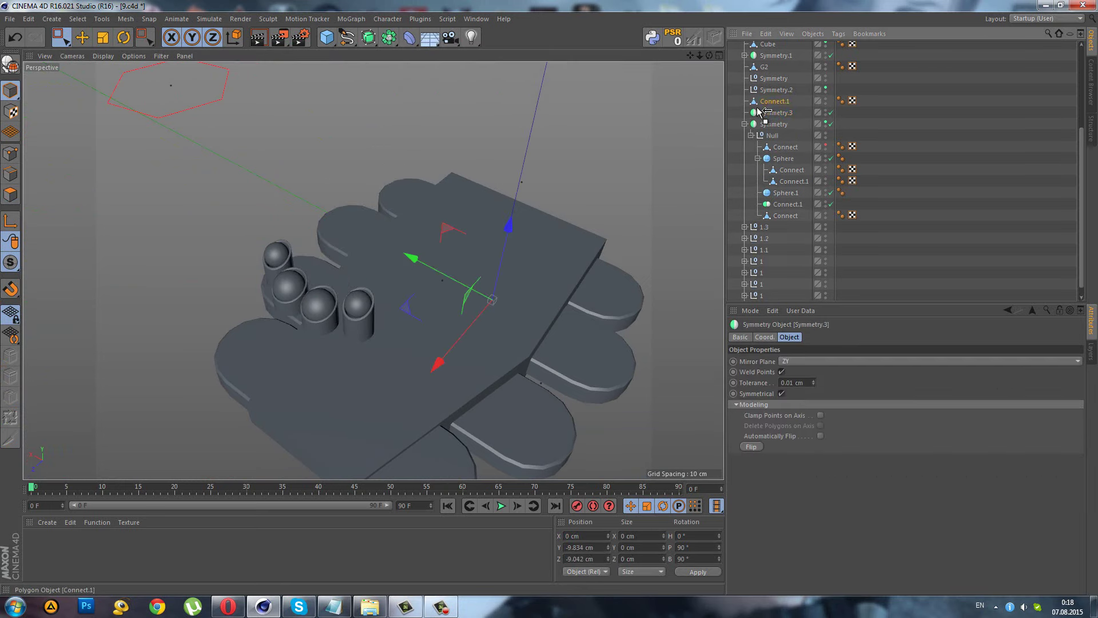
{"action": "left_click_drag", "start_coordinate": [756, 114], "coordinate": [761, 112]}
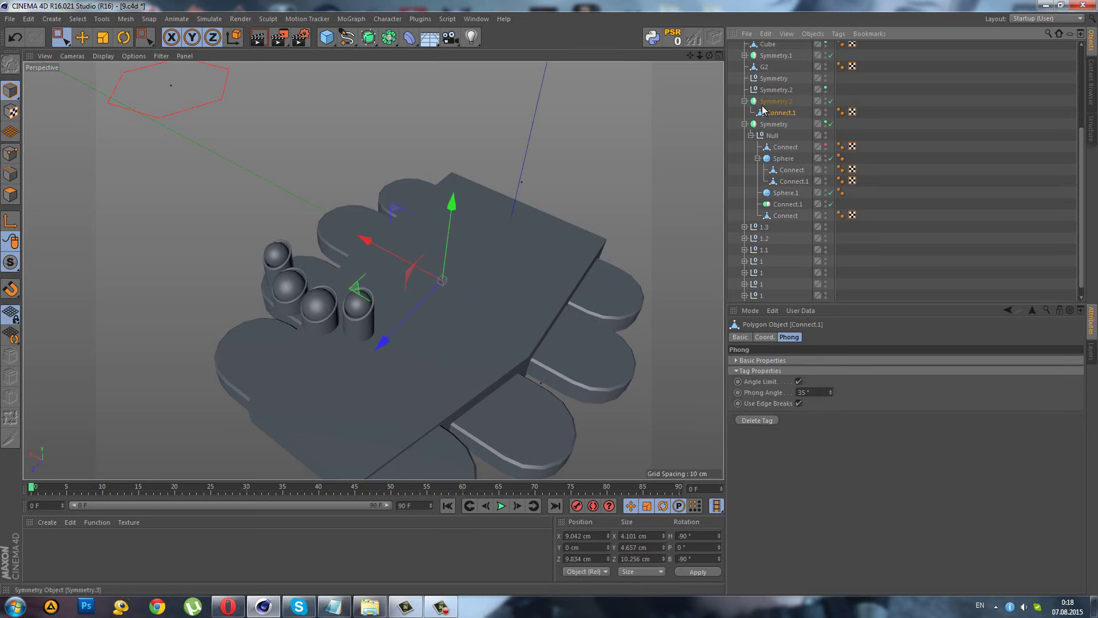
- Enable Symmetry.3 with XZ mirror plane and point clamping, then make it editable
{"action": "left_click", "coordinate": [769, 103]}
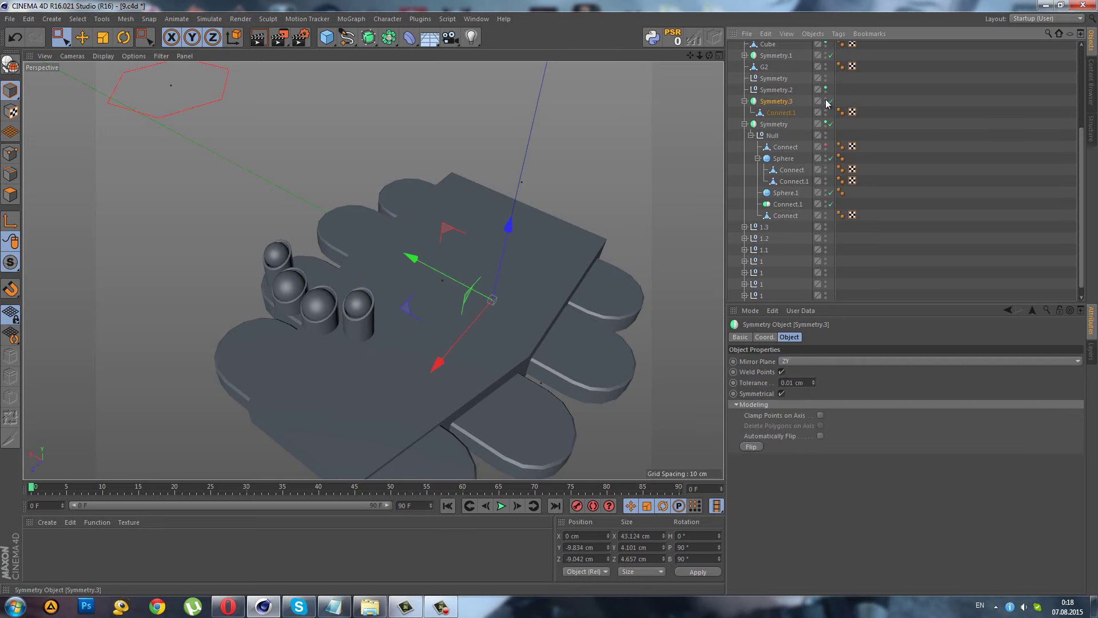
{"action": "left_click", "coordinate": [827, 101]}
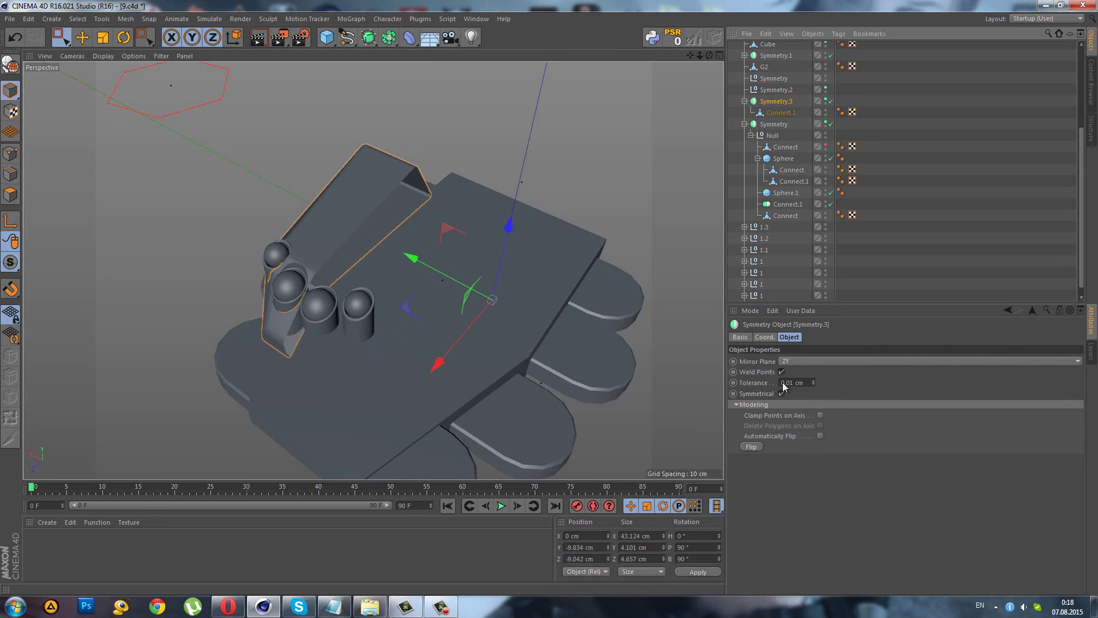
{"action": "left_click", "coordinate": [788, 362]}
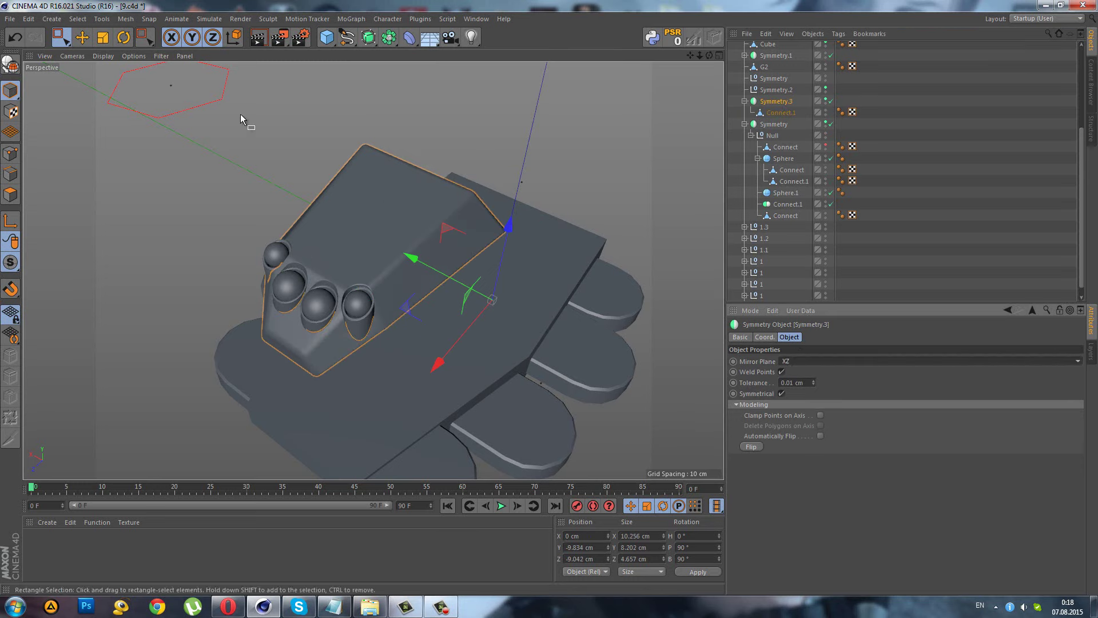
{"action": "left_click", "coordinate": [818, 416]}
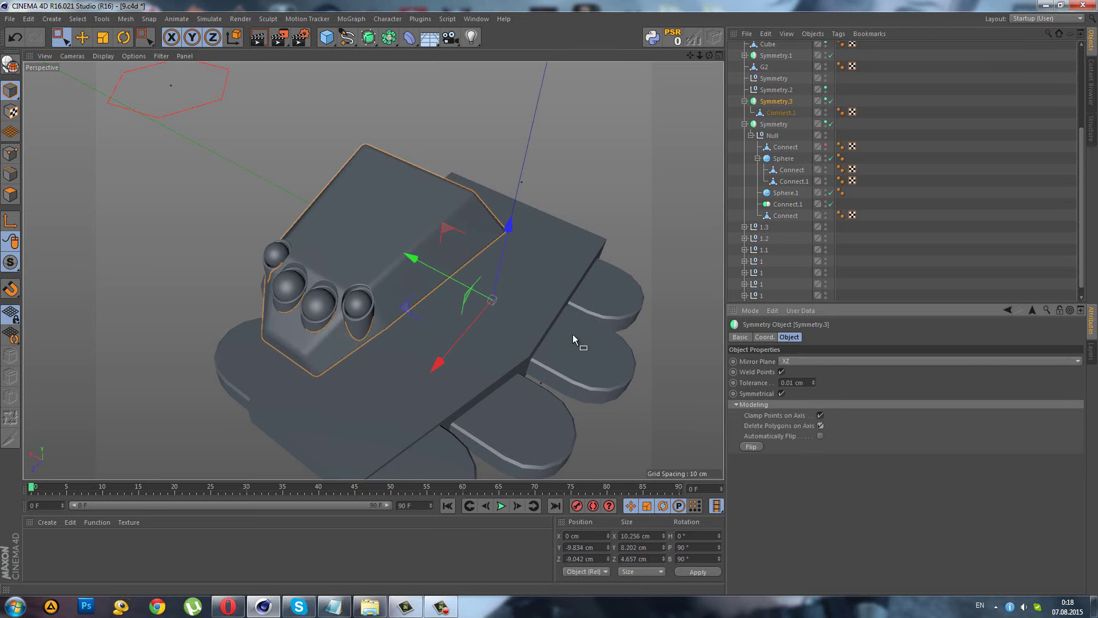
{"action": "left_click", "coordinate": [10, 65]}
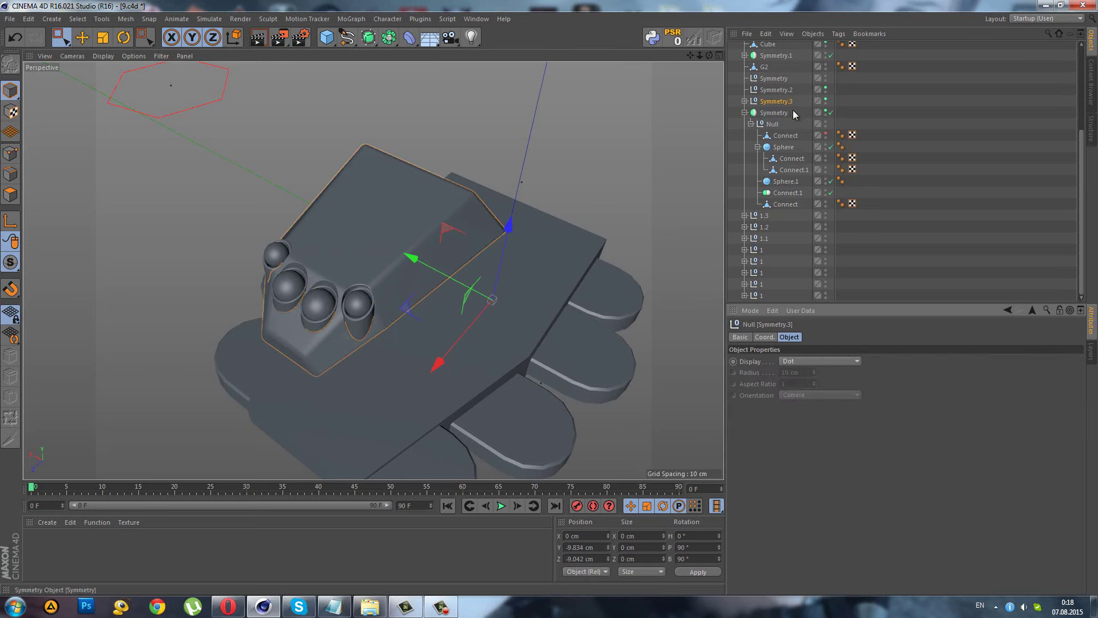
- Add new Connect and Boole objects beside Connect.1 inside Symmetry.3
{"action": "left_click", "coordinate": [745, 101]}
{"action": "left_click", "coordinate": [777, 112]}
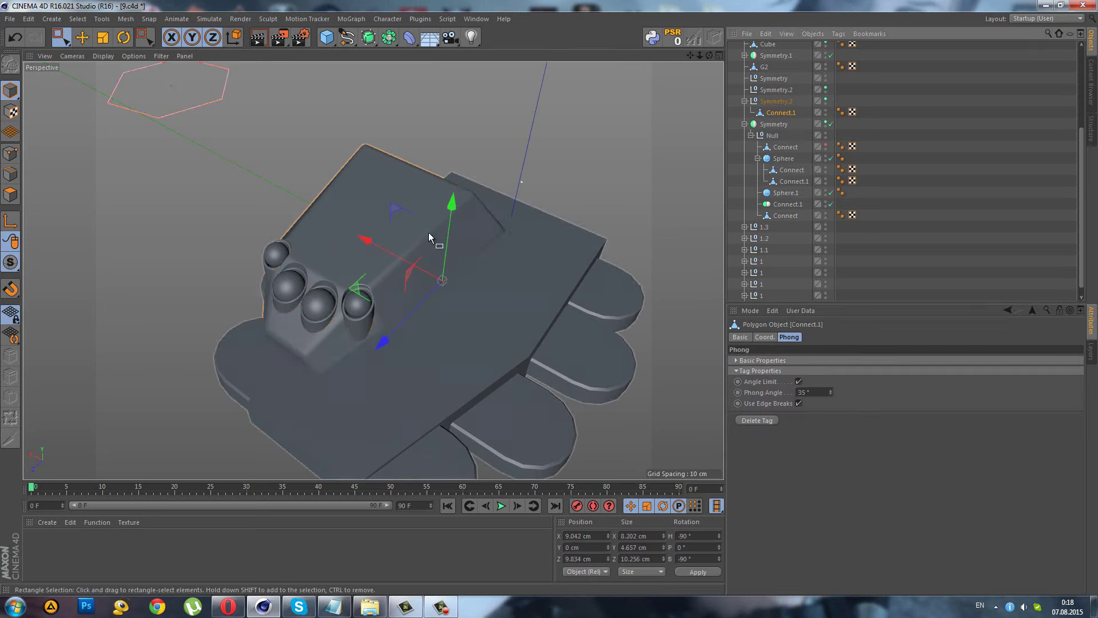
{"action": "left_click_drag", "start_coordinate": [410, 139], "coordinate": [446, 98], "text": "alt"}
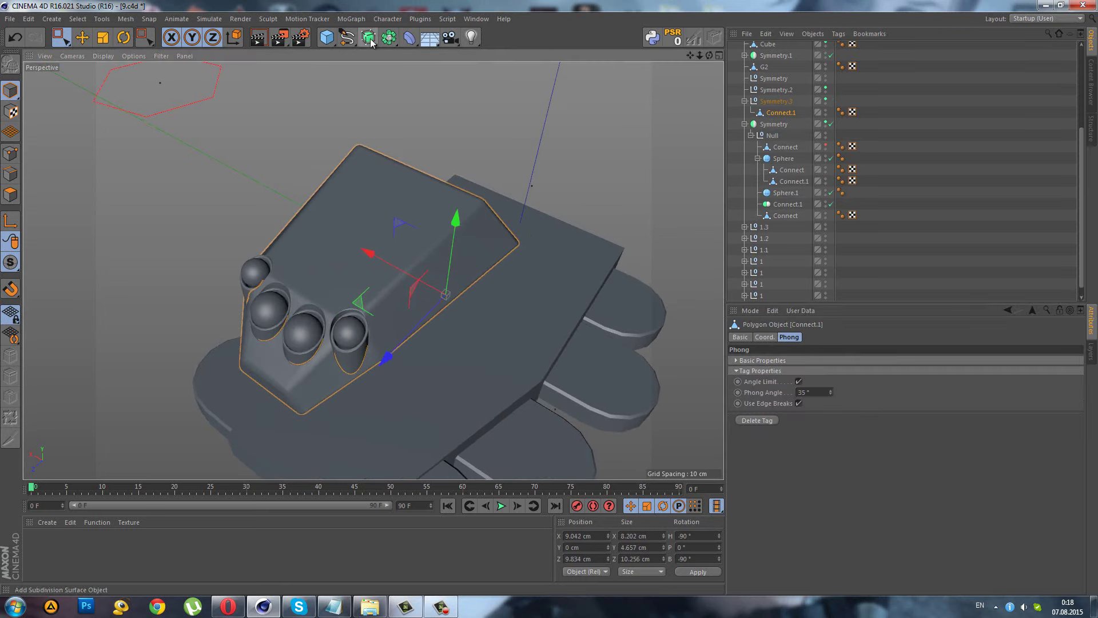
{"action": "left_click", "coordinate": [368, 38]}
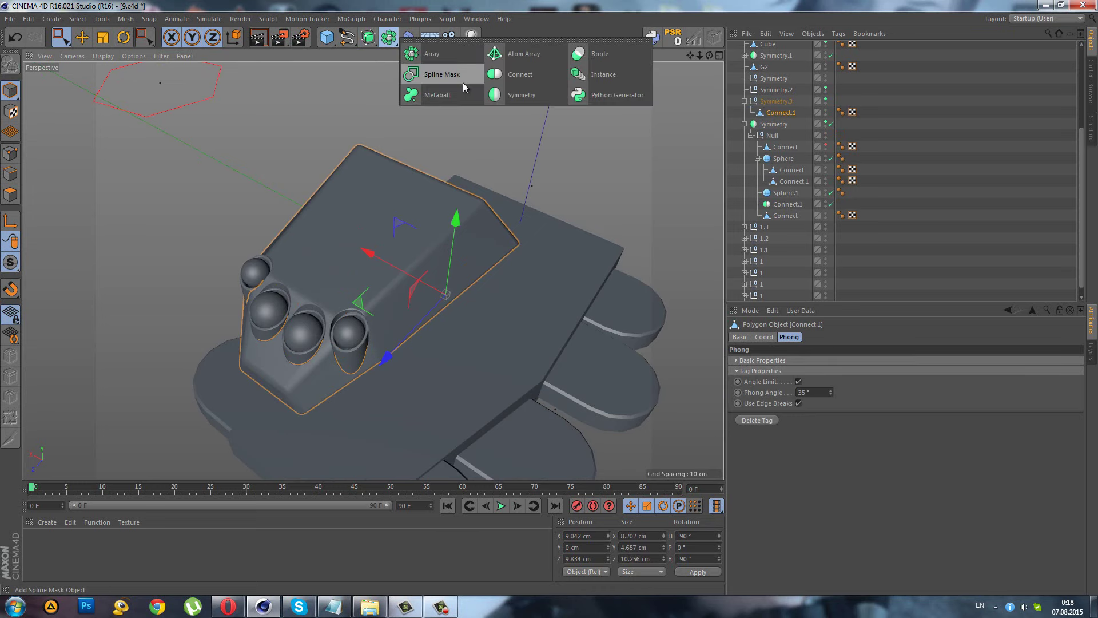
{"action": "mouse_move", "coordinate": [396, 38]}
{"action": "left_mouse_down"}
{"action": "mouse_move", "coordinate": [520, 75]}
{"action": "mouse_move", "coordinate": [490, 62]}
{"action": "mouse_move", "coordinate": [598, 54]}
{"action": "left_mouse_up"}
{"action": "left_click", "coordinate": [763, 125], "text": "ctrl"}
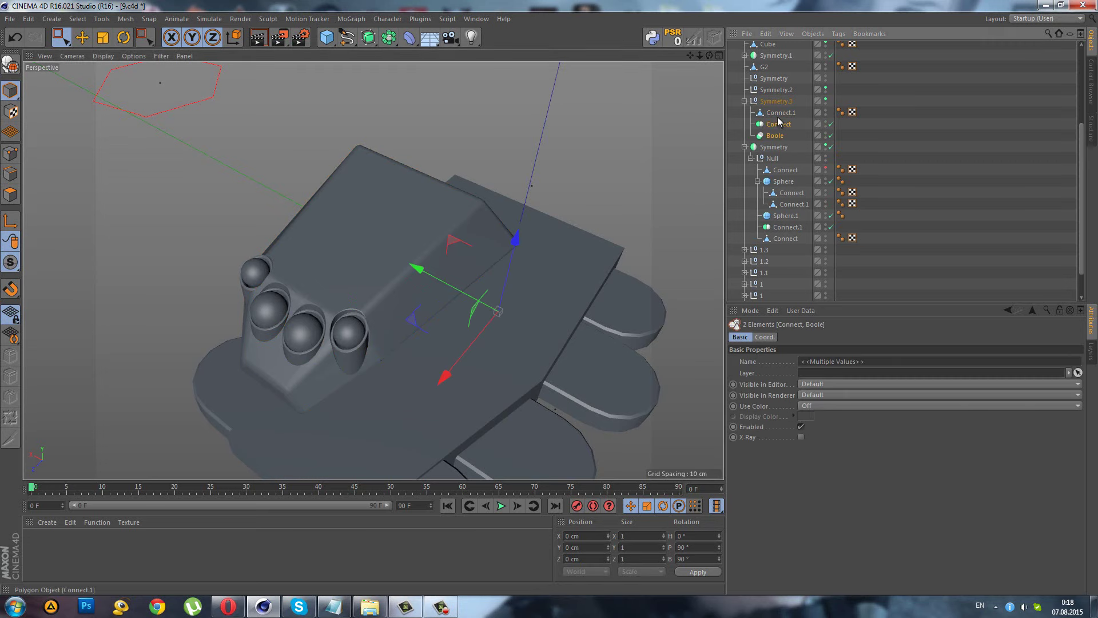
- Add a new cube under Symmetry.3 sized 1 × 1 × 1 cm
{"action": "left_click", "coordinate": [777, 114]}
{"action": "mouse_move", "coordinate": [327, 37]}
{"action": "left_mouse_down"}
{"action": "mouse_move", "coordinate": [483, 74]}
{"action": "mouse_move", "coordinate": [443, 60]}
{"action": "left_mouse_up"}
{"action": "mouse_move", "coordinate": [388, 37]}
{"action": "left_mouse_down"}
{"action": "mouse_move", "coordinate": [506, 75]}
{"action": "mouse_move", "coordinate": [510, 95]}
{"action": "left_mouse_up"}
{"action": "left_click", "coordinate": [772, 123]}
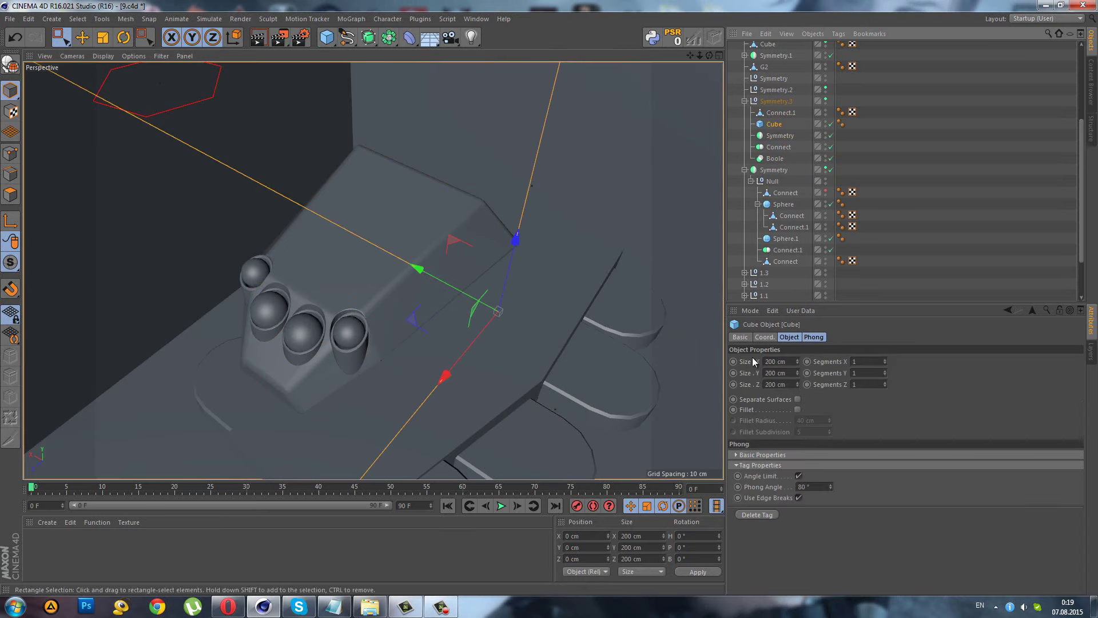
{"action": "double_click", "coordinate": [772, 362]}
{"action": "type", "text": "1"}
{"action": "key", "text": "Tab"}
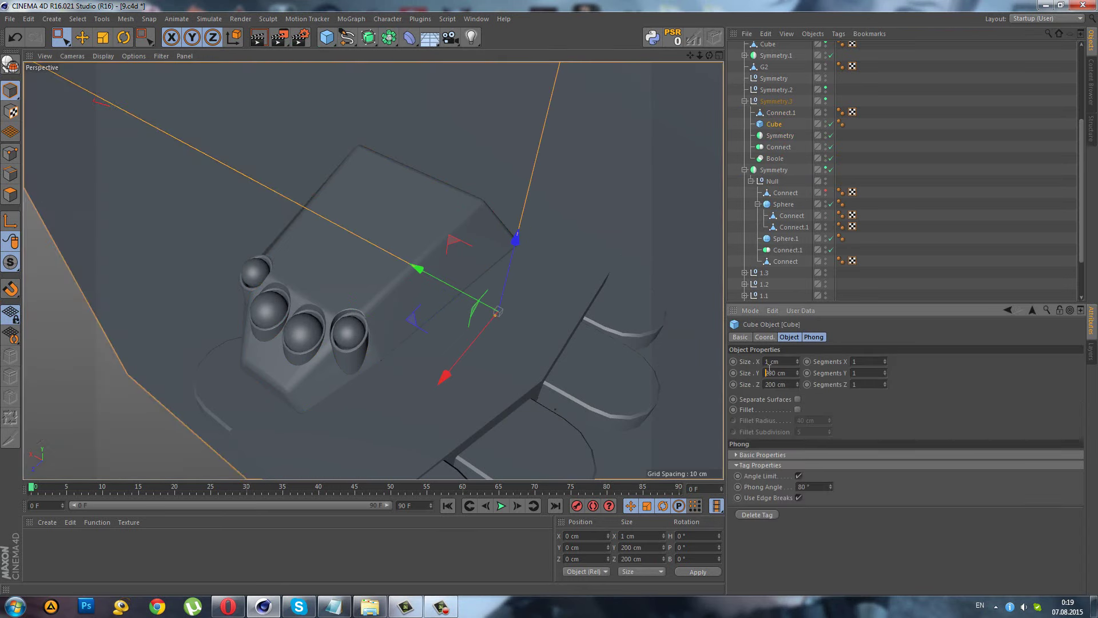
{"action": "type", "text": "1"}
{"action": "key", "text": "Tab"}
{"action": "key", "text": "Return"}
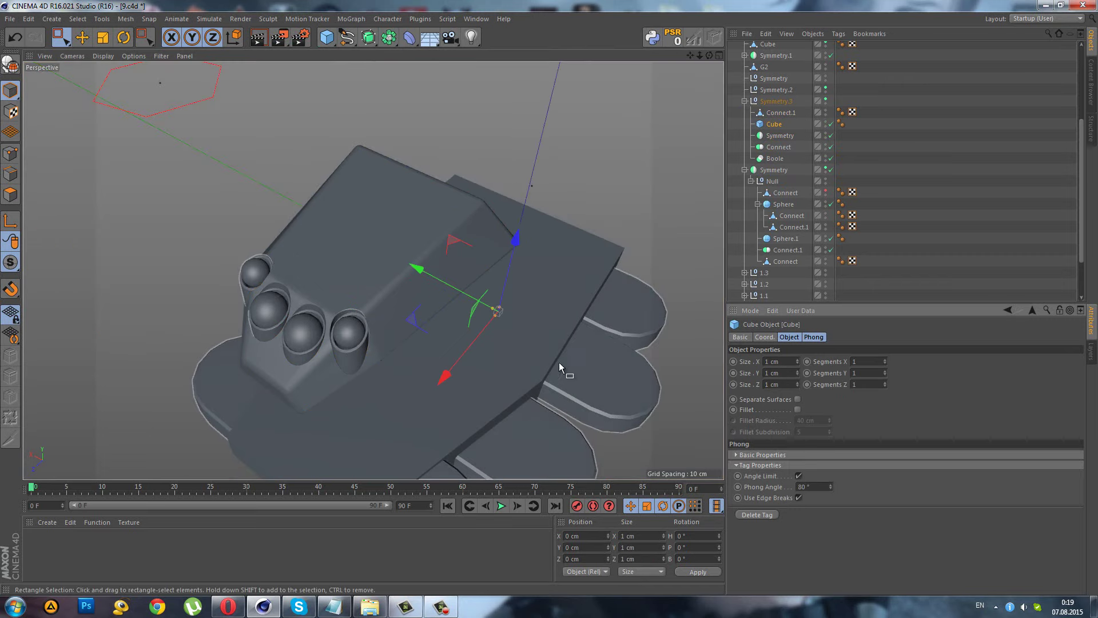
- Move the small cube up onto the head's top edge and stretch it along X
{"action": "mouse_move", "coordinate": [513, 261]}
{"action": "left_mouse_down"}
{"action": "mouse_move", "coordinate": [524, 130]}
{"action": "mouse_move", "coordinate": [532, 212]}
{"action": "left_mouse_up"}
{"action": "mouse_move", "coordinate": [410, 184]}
{"action": "left_mouse_down", "text": "alt"}
{"action": "mouse_move", "coordinate": [327, 187]}
{"action": "mouse_move", "coordinate": [451, 213]}
{"action": "left_mouse_up", "text": "alt"}
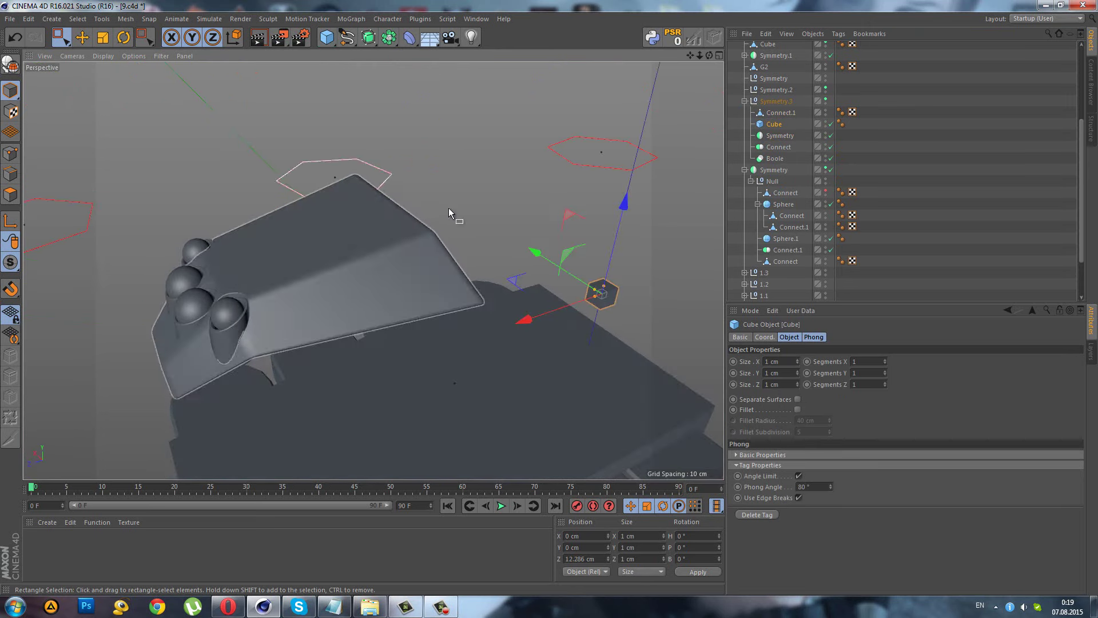
{"action": "left_click_drag", "start_coordinate": [546, 251], "coordinate": [330, 152]}
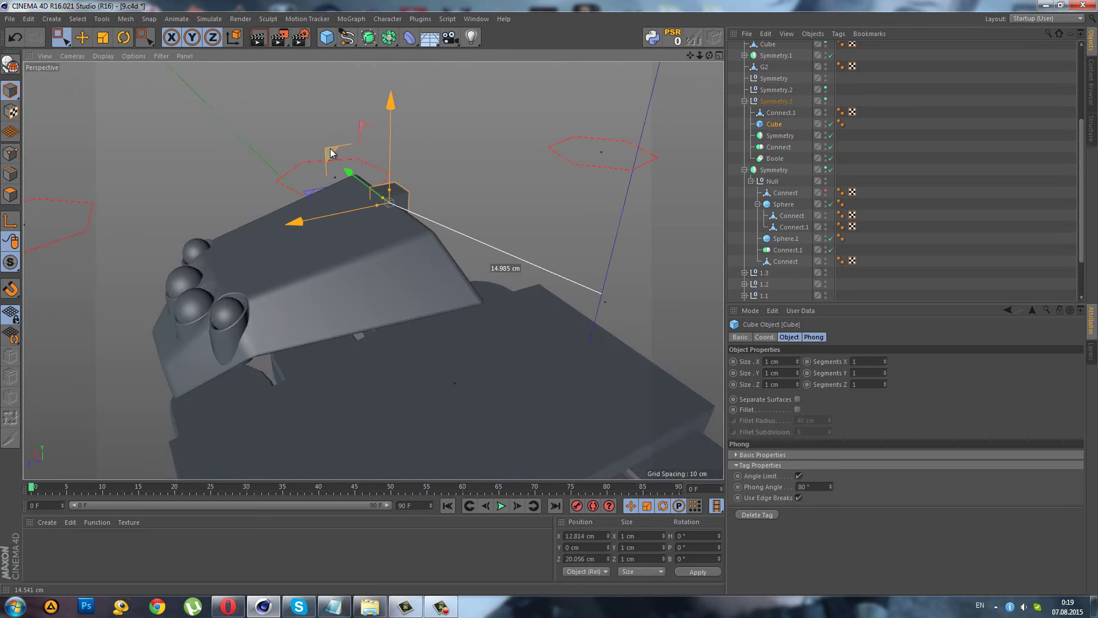
{"action": "scroll", "coordinate": [368, 200], "scroll_direction": "up", "scroll_amount": 5}
{"action": "left_click_drag", "start_coordinate": [382, 227], "coordinate": [298, 269]}
- Show shading with wireframe lines and shape the cube to 8.071 cm long, 0.56 cm thin
{"action": "left_click", "coordinate": [103, 56]}
{"action": "left_click", "coordinate": [117, 75]}
{"action": "mouse_move", "coordinate": [189, 148]}
{"action": "left_mouse_down", "text": "alt"}
{"action": "mouse_move", "coordinate": [233, 182]}
{"action": "mouse_move", "coordinate": [327, 197]}
{"action": "mouse_move", "coordinate": [393, 242]}
{"action": "left_mouse_up", "text": "alt"}
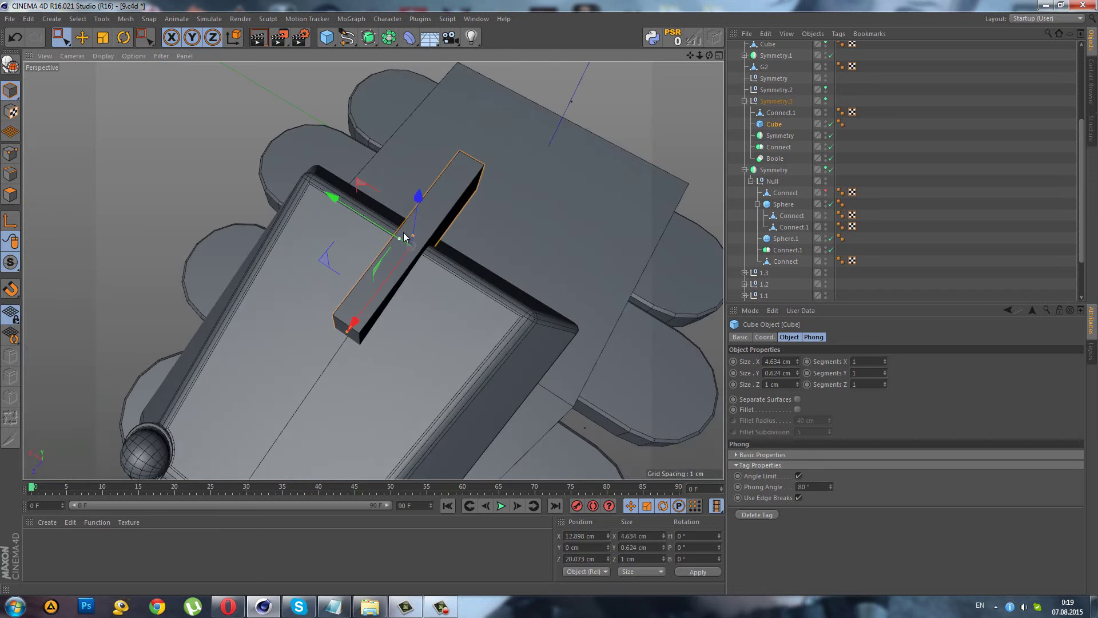
{"action": "mouse_move", "coordinate": [404, 232]}
{"action": "left_mouse_down"}
{"action": "mouse_move", "coordinate": [416, 262]}
{"action": "mouse_move", "coordinate": [304, 171]}
{"action": "left_mouse_up"}
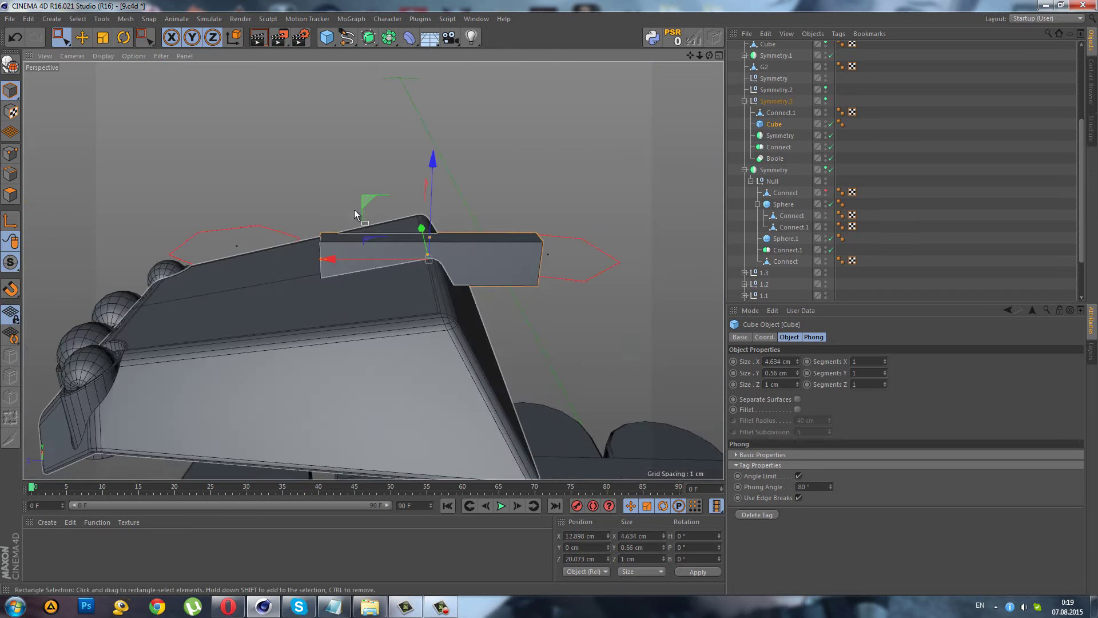
{"action": "left_click_drag", "start_coordinate": [321, 260], "coordinate": [246, 248]}
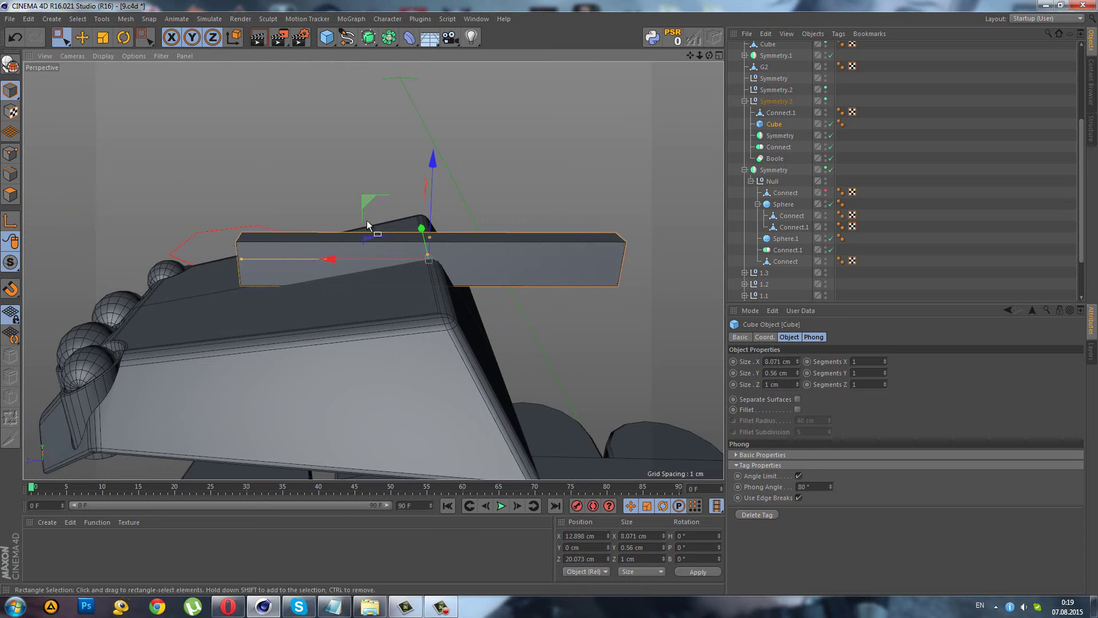
{"action": "mouse_move", "coordinate": [366, 206]}
{"action": "left_mouse_down"}
{"action": "mouse_move", "coordinate": [421, 243]}
{"action": "mouse_move", "coordinate": [431, 202]}
{"action": "left_mouse_up"}
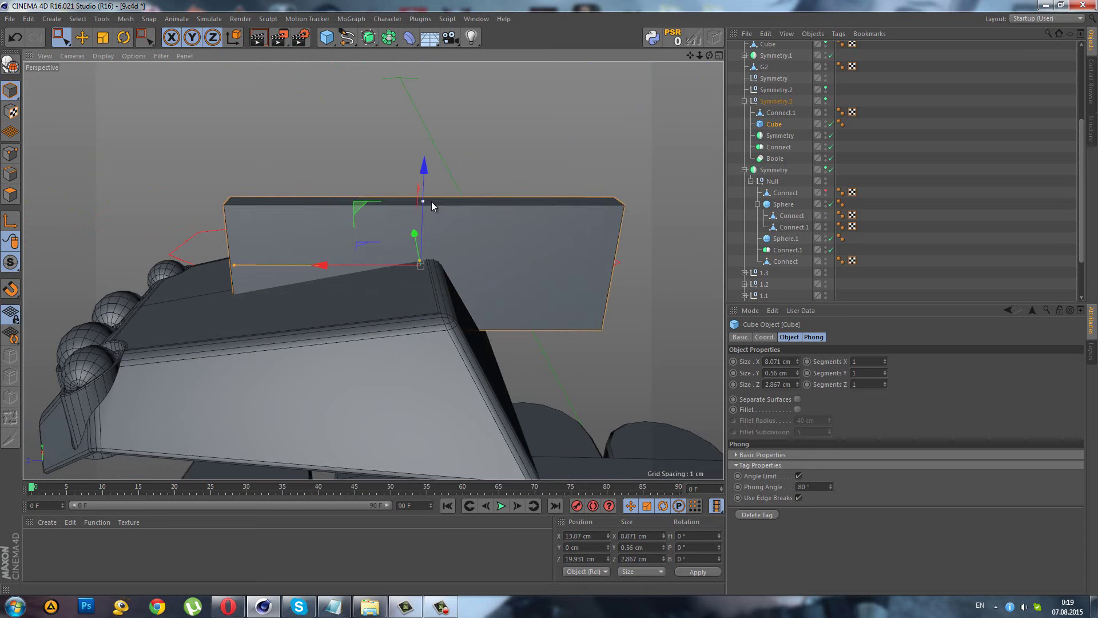
- Zero the Boole's position and rotation, load Connect.1 and the cube, and hide new edges
{"action": "left_click", "coordinate": [771, 125]}
{"action": "left_click", "coordinate": [773, 113]}
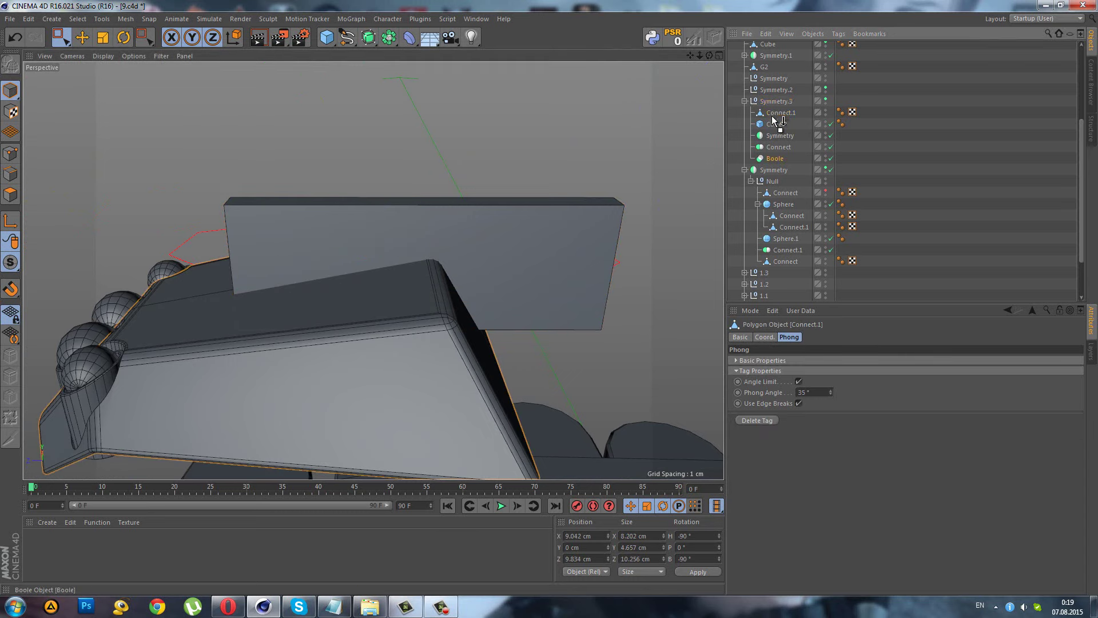
{"action": "left_click_drag", "start_coordinate": [773, 118], "coordinate": [774, 115]}
{"action": "left_click", "coordinate": [680, 45]}
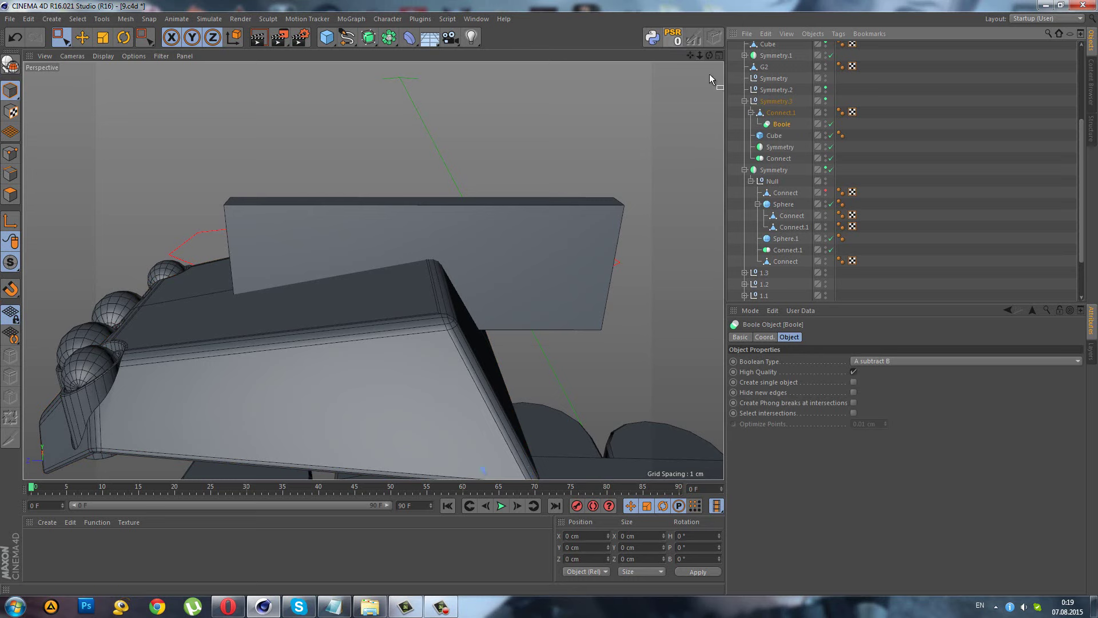
{"action": "left_click_drag", "start_coordinate": [773, 119], "coordinate": [775, 113]}
{"action": "left_click", "coordinate": [771, 124]}
{"action": "left_click", "coordinate": [767, 137]}
{"action": "left_click", "coordinate": [775, 113]}
{"action": "left_click", "coordinate": [853, 392]}
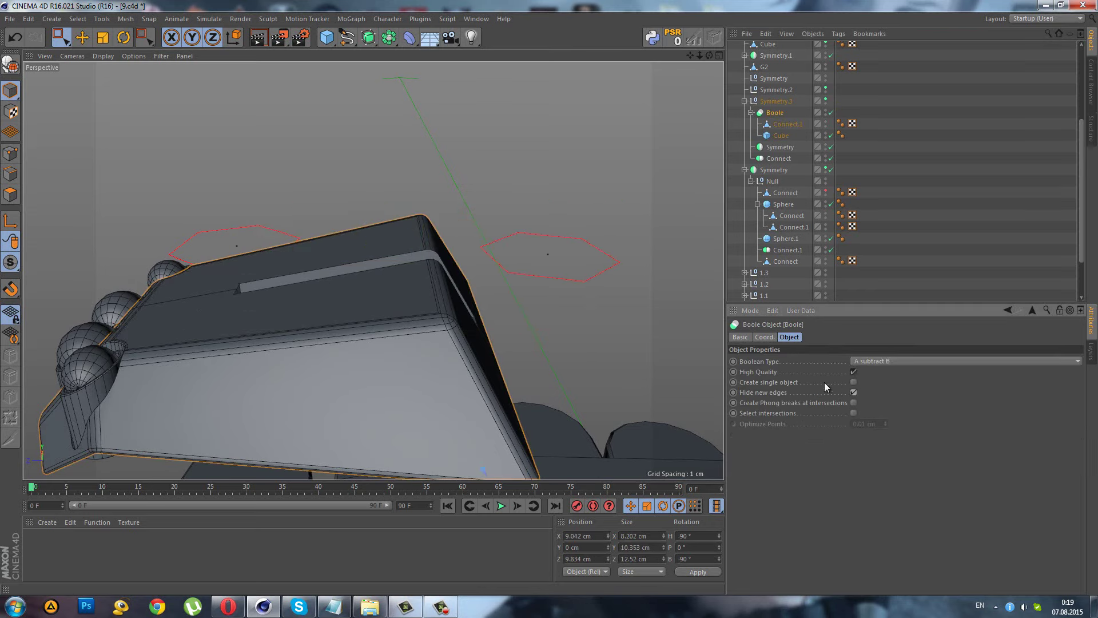
{"action": "mouse_move", "coordinate": [336, 269]}
{"action": "left_mouse_down", "text": "alt"}
{"action": "mouse_move", "coordinate": [383, 327]}
{"action": "mouse_move", "coordinate": [468, 327]}
{"action": "mouse_move", "coordinate": [599, 218]}
{"action": "left_mouse_up", "text": "alt"}
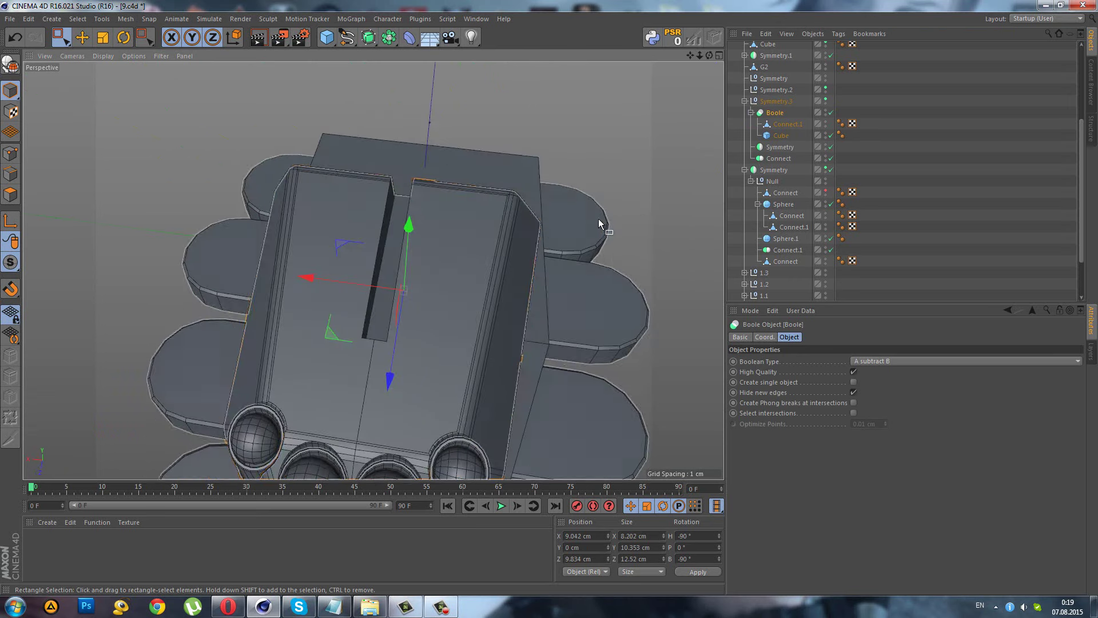
- Narrow the cutter cube to 0.375 cm Size Y and nest it under the Symmetry object
{"action": "left_click", "coordinate": [784, 136]}
{"action": "scroll", "coordinate": [396, 157], "scroll_direction": "up", "scroll_amount": 3}
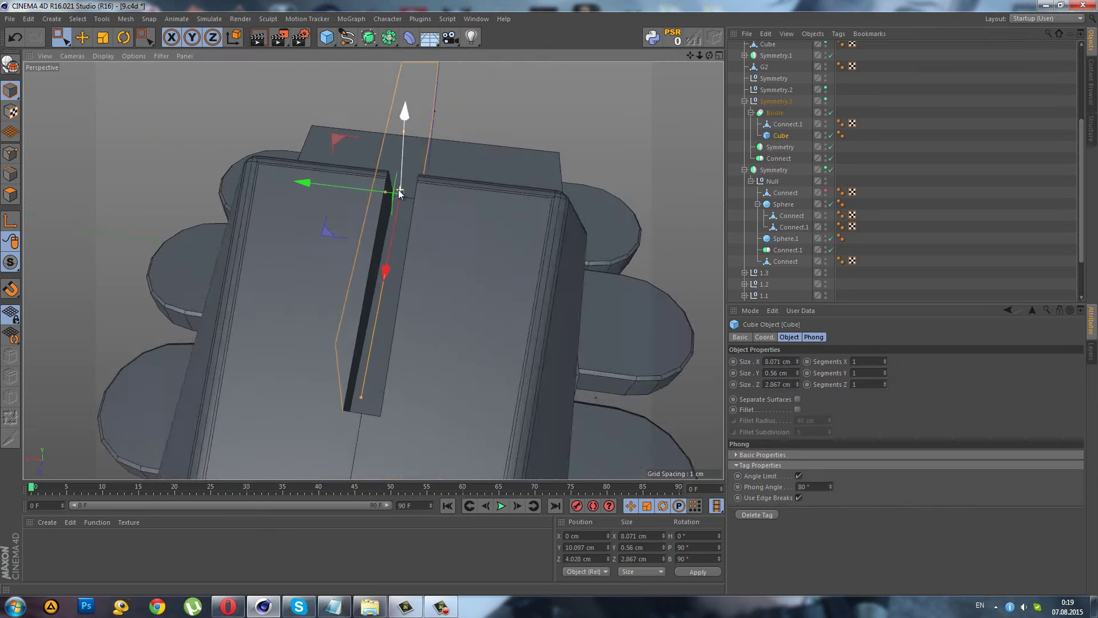
{"action": "scroll", "coordinate": [366, 186], "scroll_direction": "up", "scroll_amount": 3}
{"action": "mouse_move", "coordinate": [362, 196]}
{"action": "left_mouse_down"}
{"action": "mouse_move", "coordinate": [372, 198]}
{"action": "mouse_move", "coordinate": [383, 160]}
{"action": "left_mouse_up"}
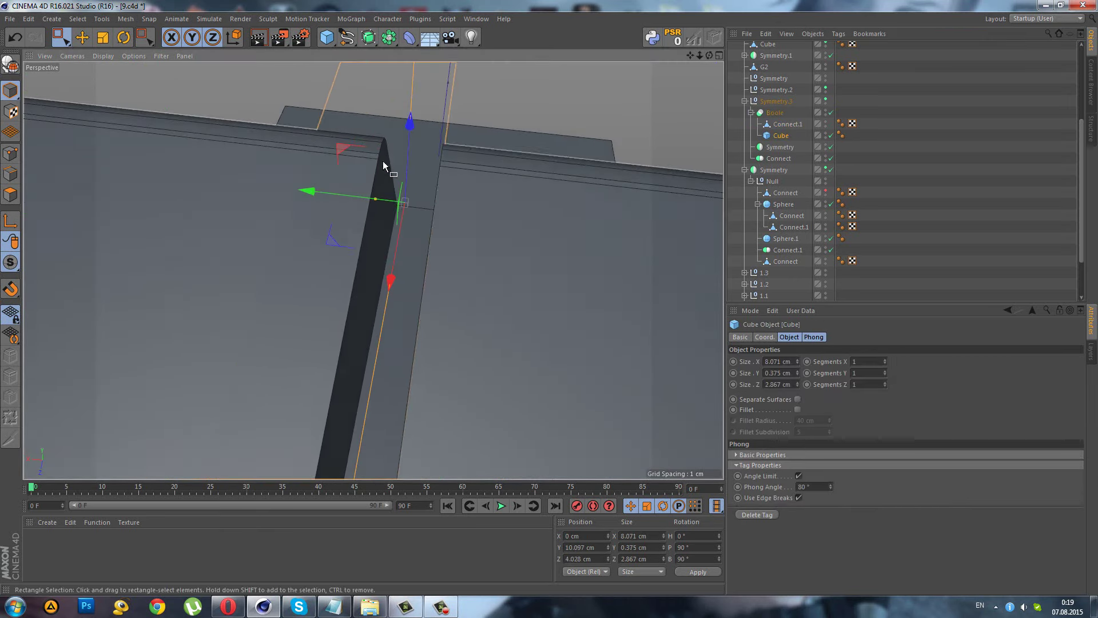
{"action": "scroll", "coordinate": [613, 177], "scroll_direction": "down", "scroll_amount": 5}
{"action": "left_click_drag", "start_coordinate": [776, 133], "coordinate": [778, 150]}
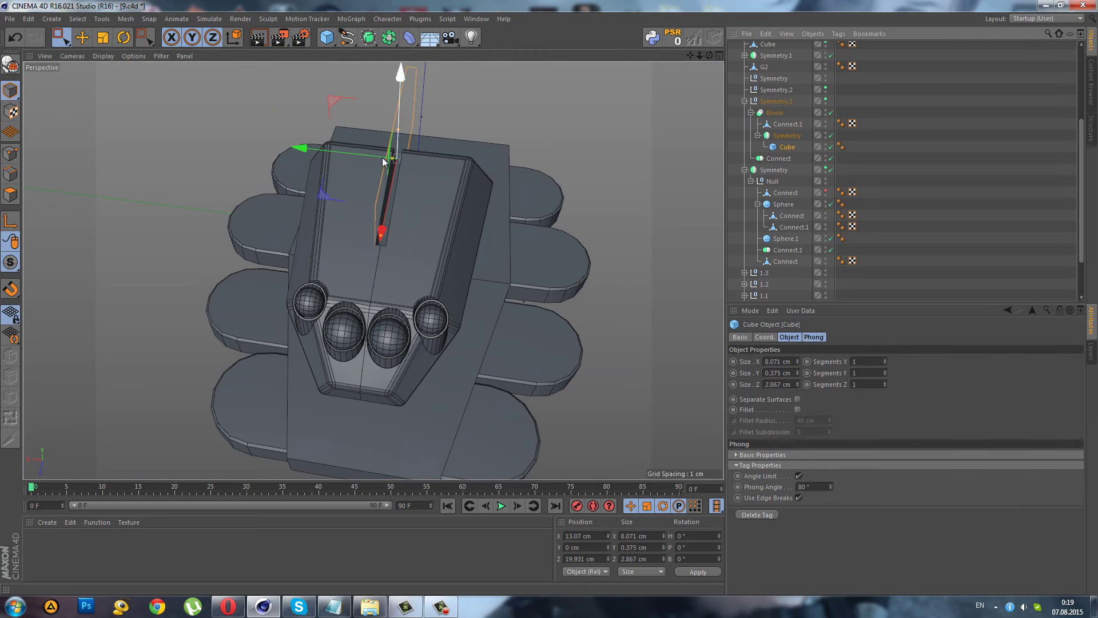
- Offset the slot cutter and mirror it across the XZ plane with the Symmetry object
{"action": "left_click_drag", "start_coordinate": [374, 160], "coordinate": [389, 155]}
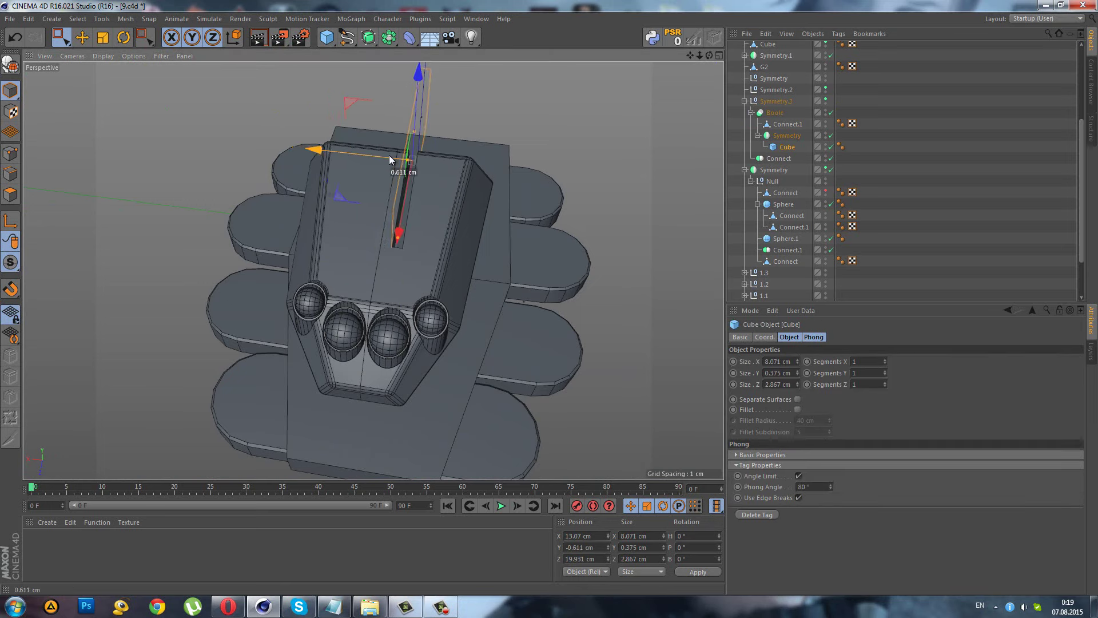
{"action": "left_click", "coordinate": [790, 136]}
{"action": "scroll", "coordinate": [840, 361], "scroll_direction": "down", "scroll_amount": 1}
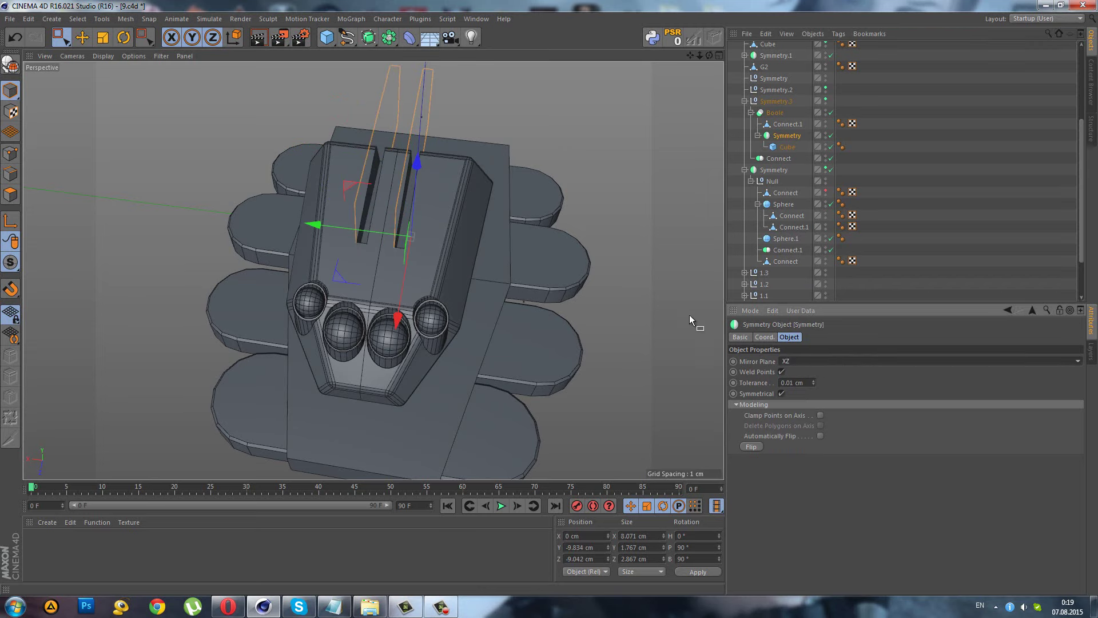
{"action": "mouse_move", "coordinate": [372, 177]}
{"action": "left_mouse_down", "text": "alt"}
{"action": "mouse_move", "coordinate": [359, 175]}
{"action": "mouse_move", "coordinate": [486, 143]}
{"action": "left_mouse_up", "text": "alt"}
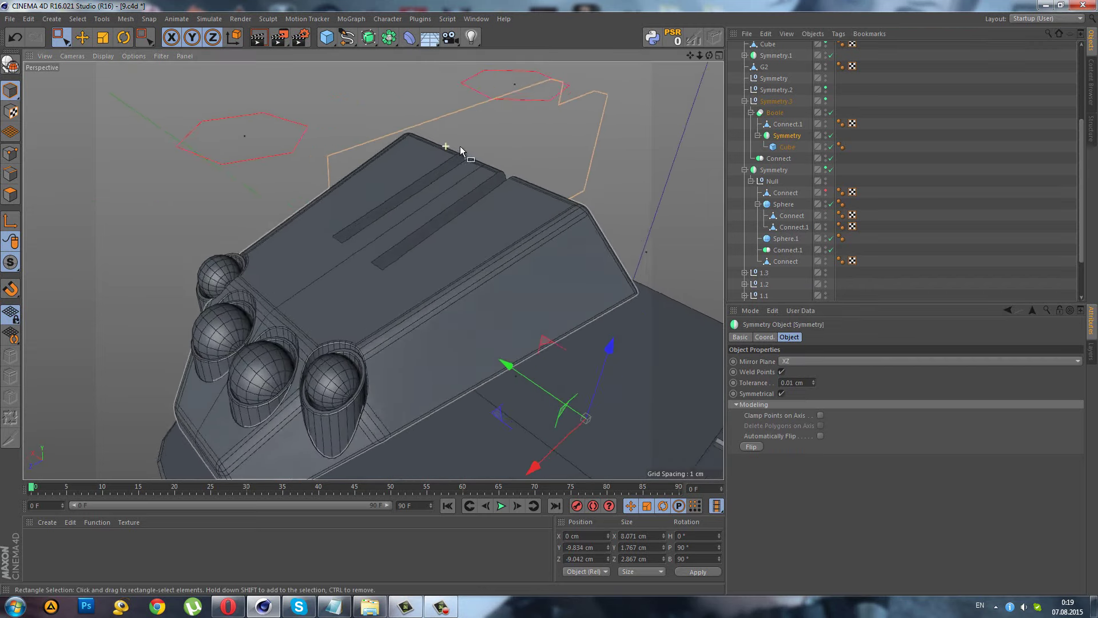
{"action": "left_click", "coordinate": [786, 147]}
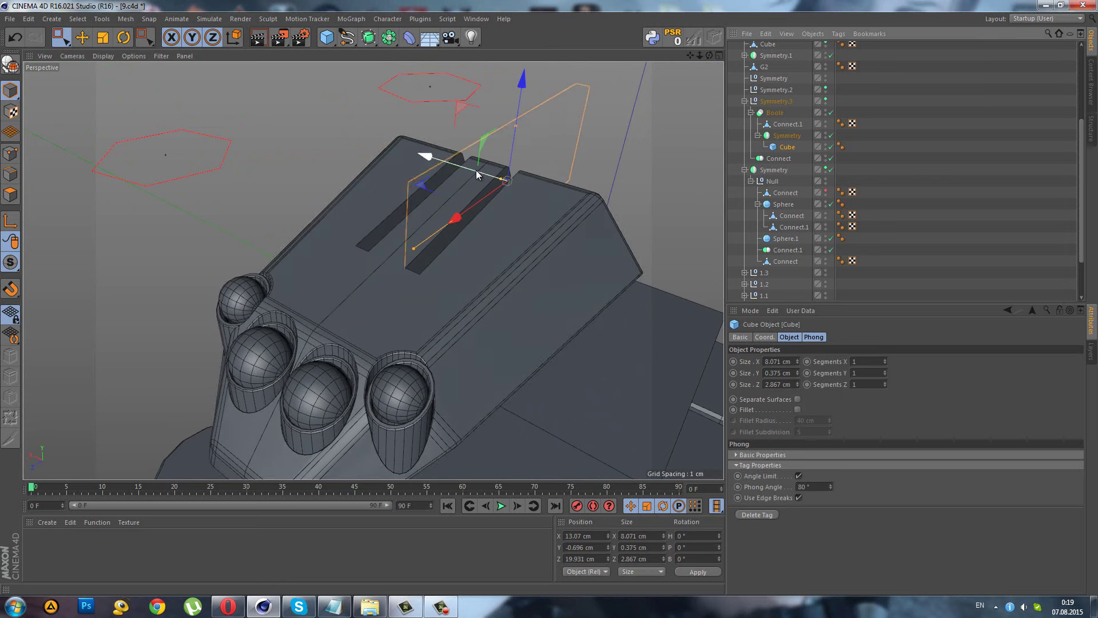
- Rework the cutter's Size Y back down to a thin 0.394 cm slot width
{"action": "double_click", "coordinate": [776, 373]}
{"action": "type", "text": "0"}
{"action": "key", "text": "Return"}
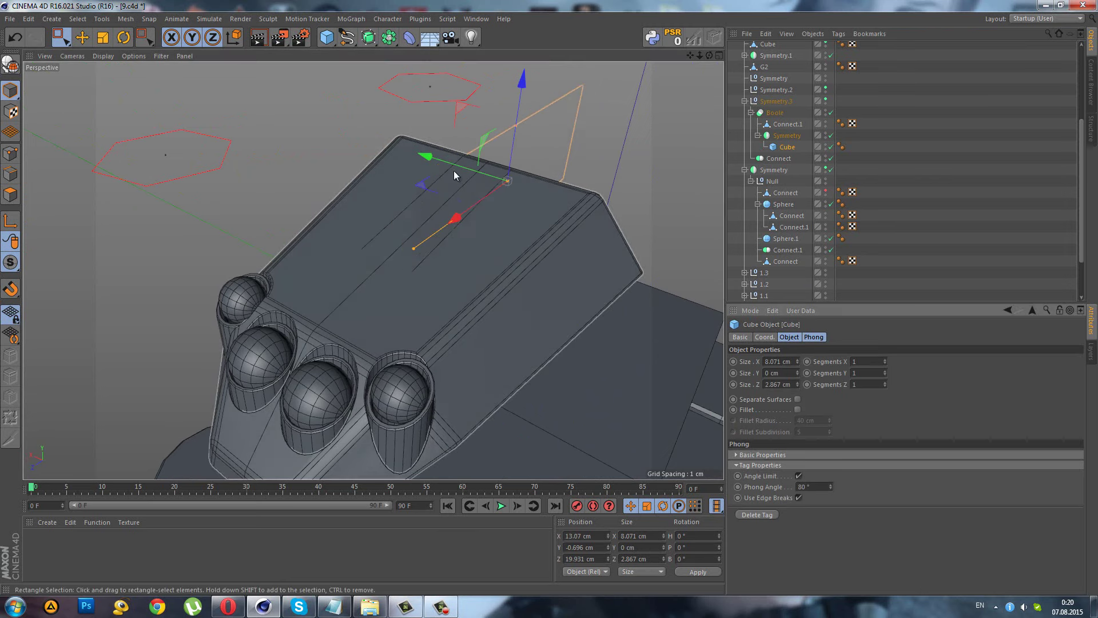
{"action": "left_click_drag", "start_coordinate": [456, 163], "coordinate": [483, 163]}
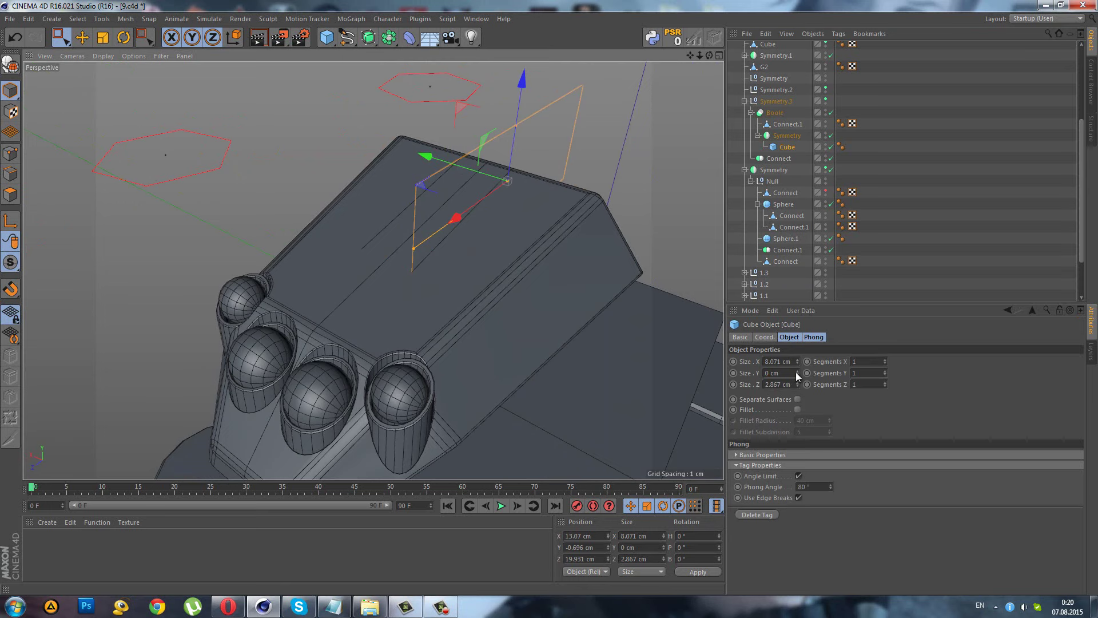
{"action": "left_click_drag", "start_coordinate": [797, 372], "coordinate": [796, 372]}
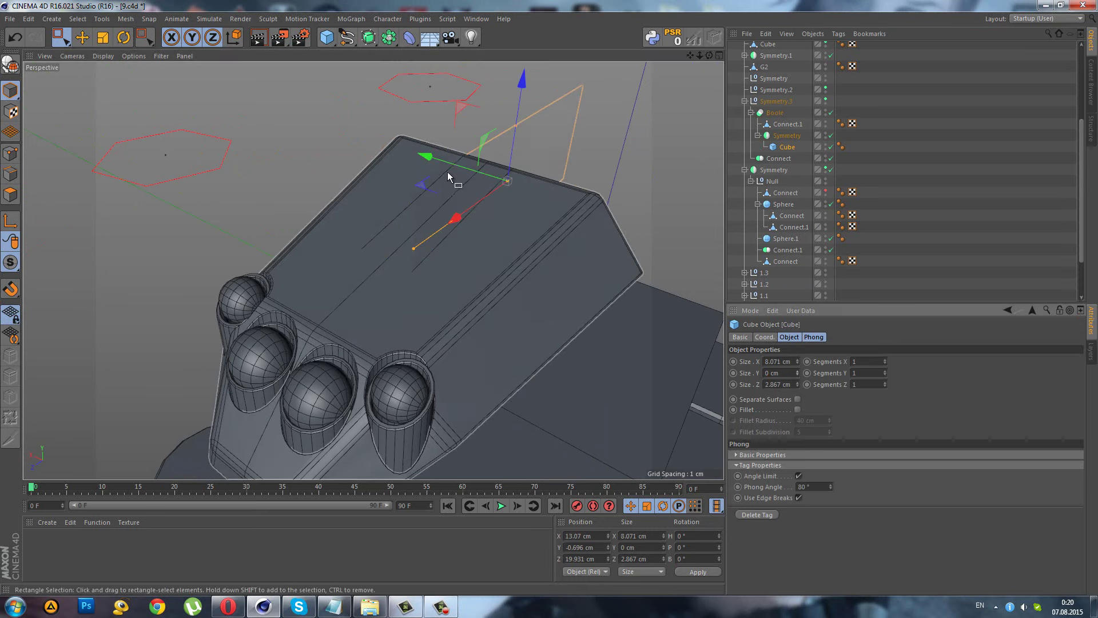
{"action": "mouse_move", "coordinate": [458, 168]}
{"action": "left_mouse_down"}
{"action": "mouse_move", "coordinate": [485, 165]}
{"action": "mouse_move", "coordinate": [397, 187]}
{"action": "left_mouse_up"}
{"action": "left_click", "coordinate": [781, 372]}
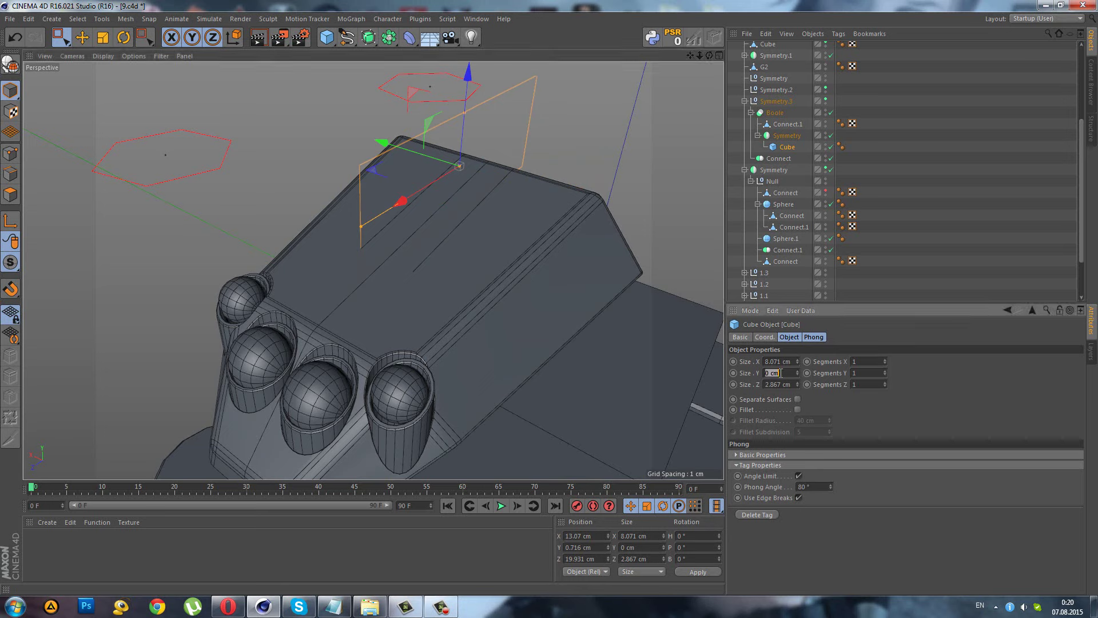
{"action": "type", "text": "10"}
{"action": "key", "text": "Return"}
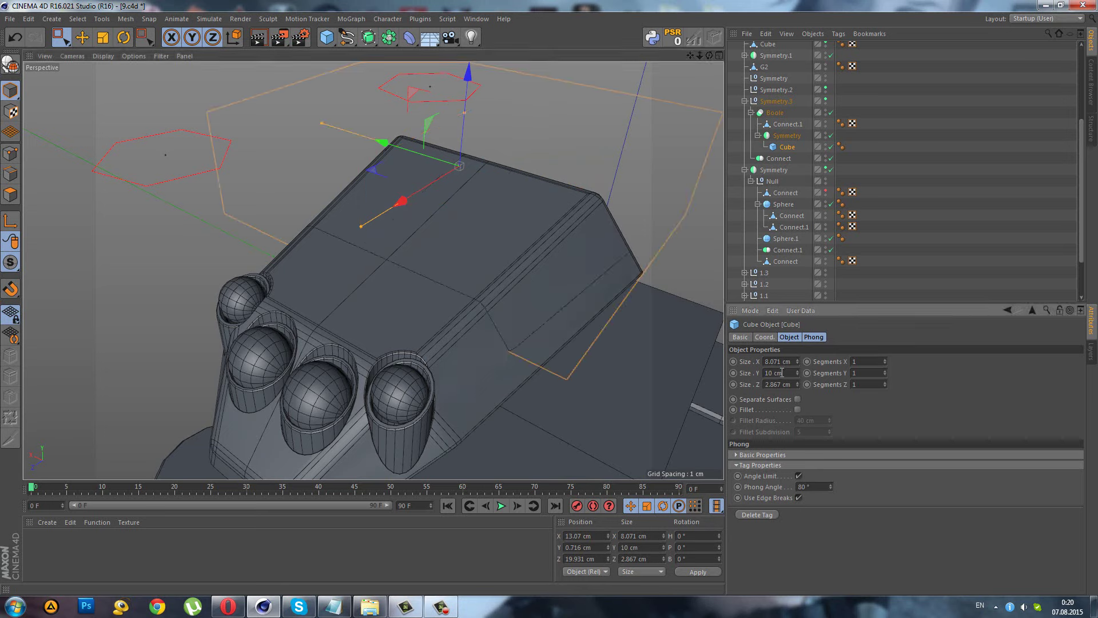
{"action": "mouse_move", "coordinate": [321, 123]}
{"action": "left_mouse_down"}
{"action": "mouse_move", "coordinate": [458, 138]}
{"action": "mouse_move", "coordinate": [457, 152]}
{"action": "left_mouse_up"}
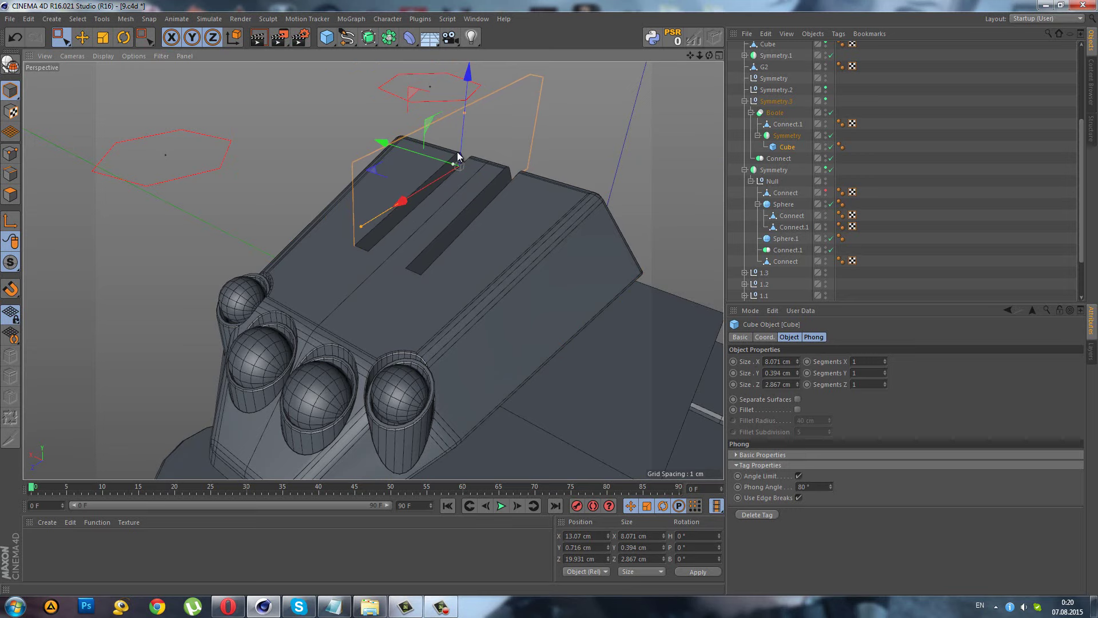
- Set the cutter's Y position to -0.4 cm and duplicate it as its own child
{"action": "left_click", "coordinate": [763, 337]}
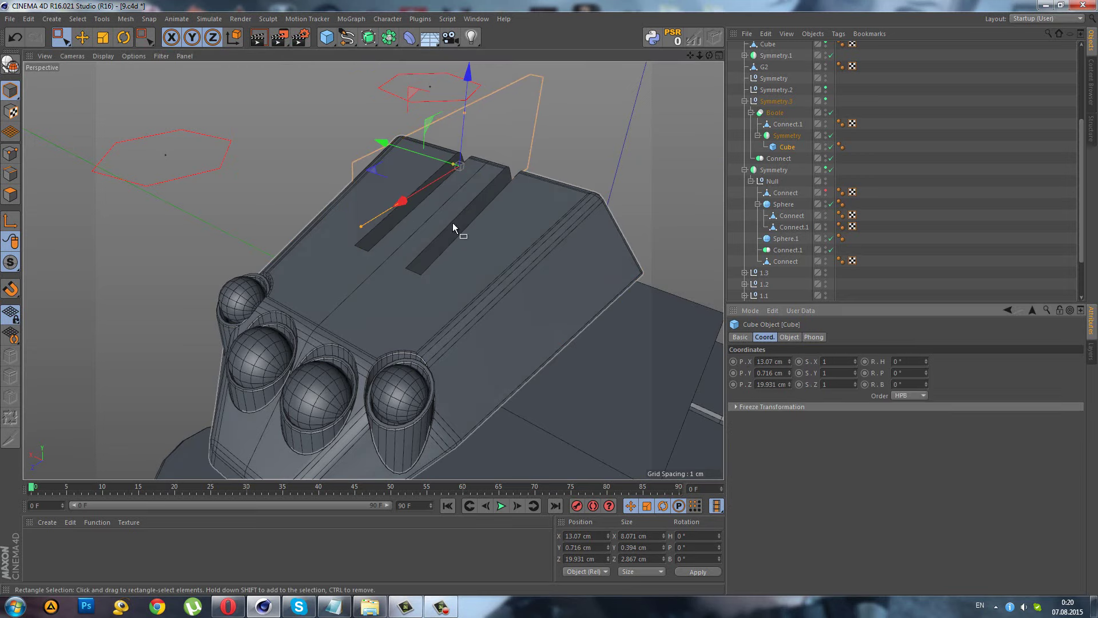
{"action": "scroll", "coordinate": [458, 187], "scroll_direction": "up", "scroll_amount": 2}
{"action": "left_click_drag", "start_coordinate": [434, 153], "coordinate": [425, 150]}
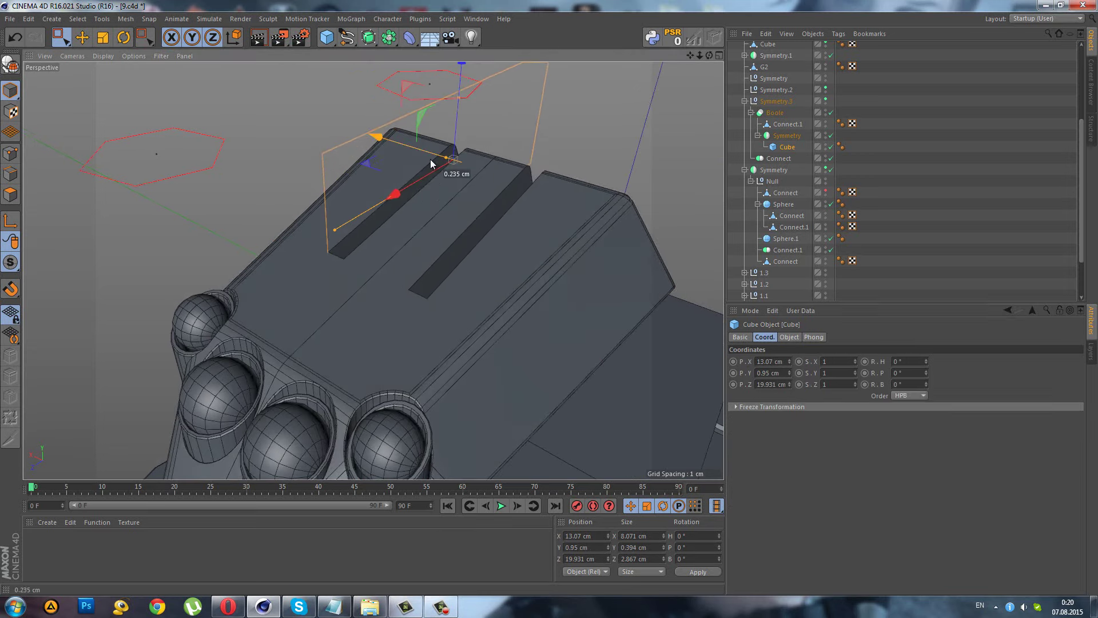
{"action": "left_click", "coordinate": [762, 372]}
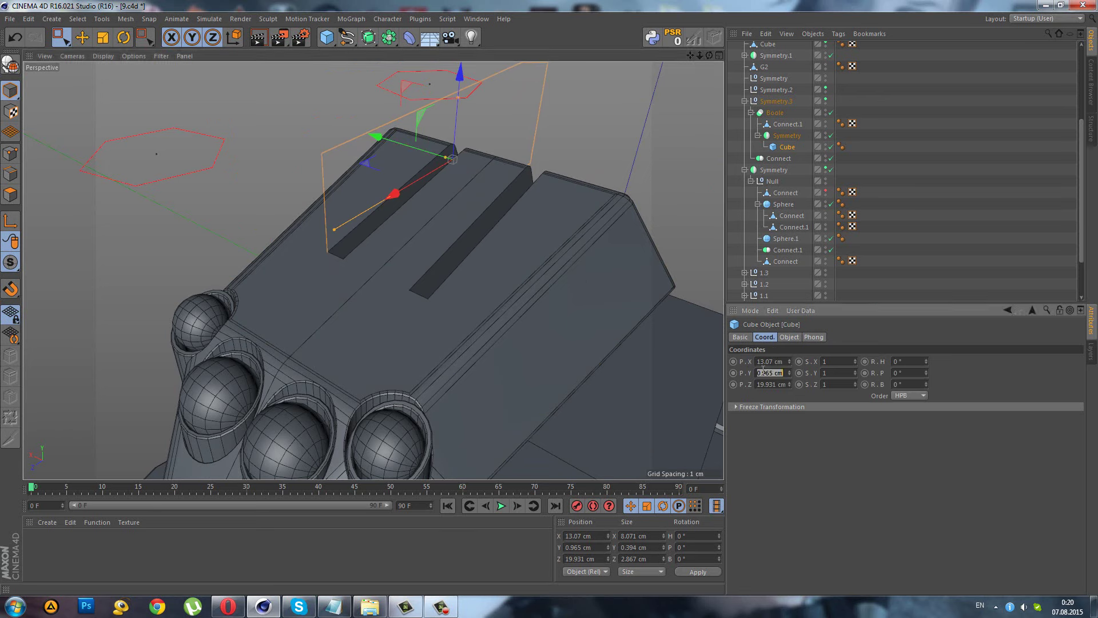
{"action": "type", "text": "0.1"}
{"action": "key", "text": "Return"}
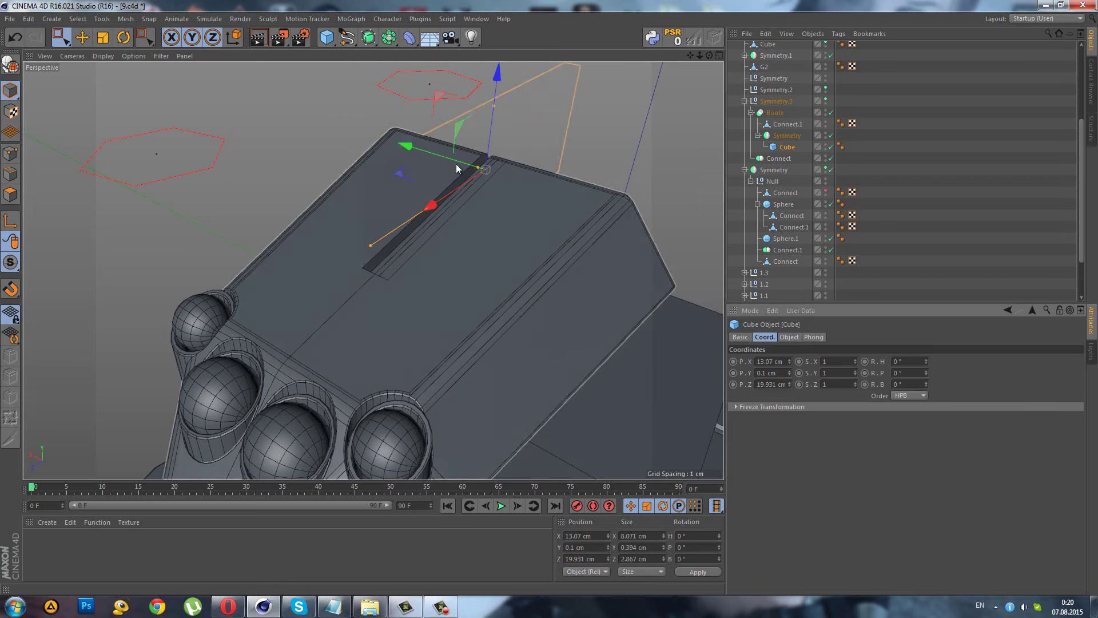
{"action": "left_click_drag", "start_coordinate": [455, 164], "coordinate": [484, 165]}
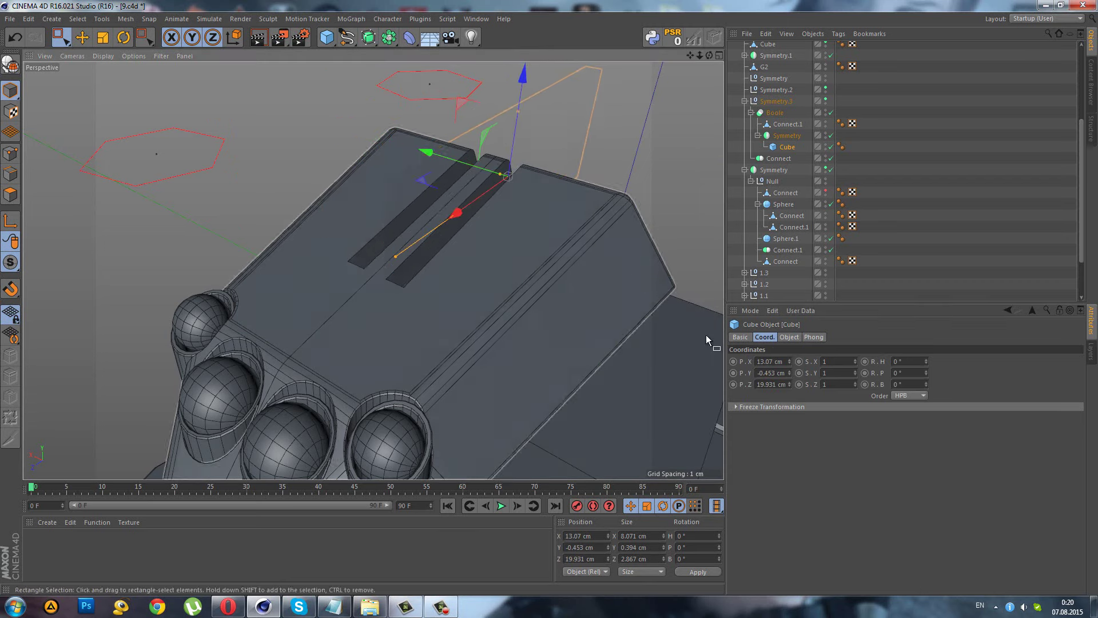
{"action": "left_click_drag", "start_coordinate": [768, 373], "coordinate": [799, 374]}
{"action": "type", "text": "-0.4"}
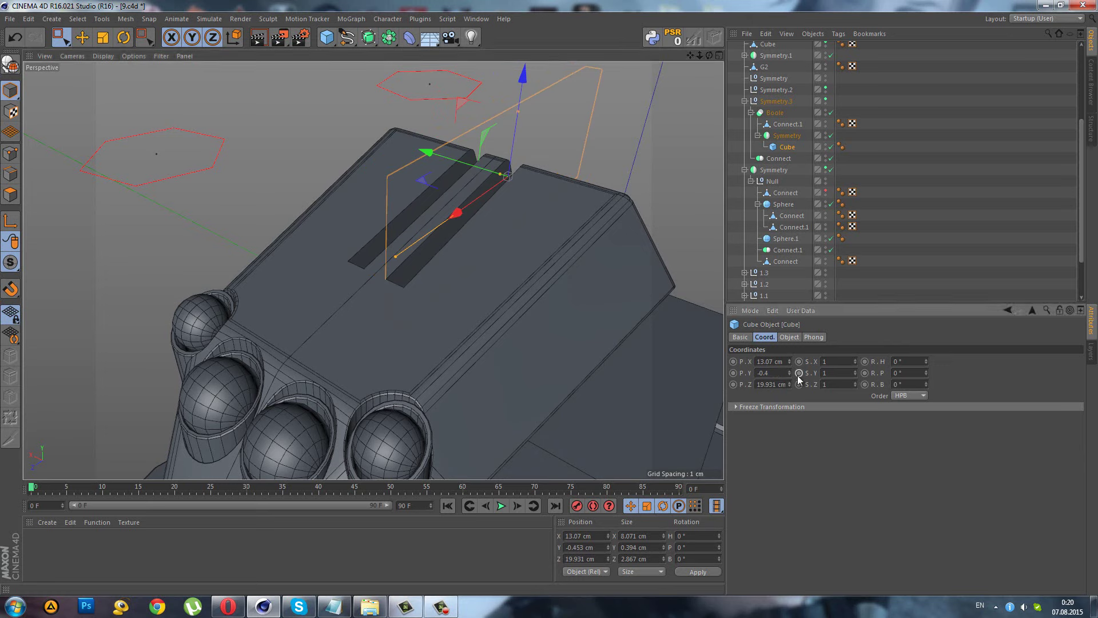
{"action": "key", "text": "Return"}
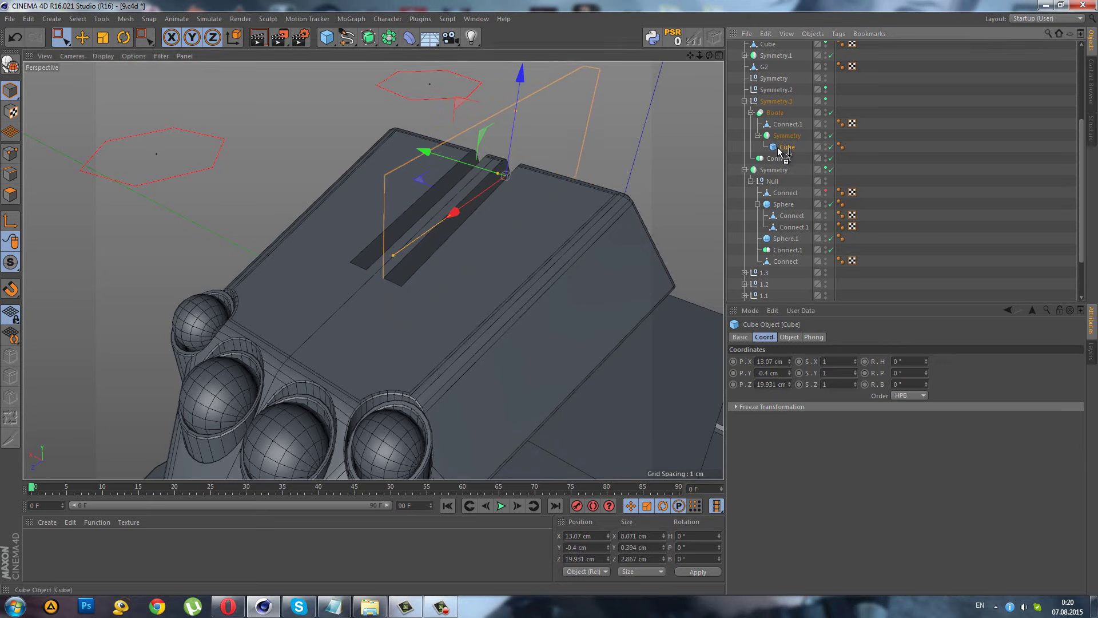
{"action": "left_click_drag", "start_coordinate": [786, 148], "coordinate": [788, 150], "text": "ctrl"}
- Give the copied cutter Y position 0.8 cm and X -1 cm, undoing a mistyped -111 cm
{"action": "double_click", "coordinate": [773, 373]}
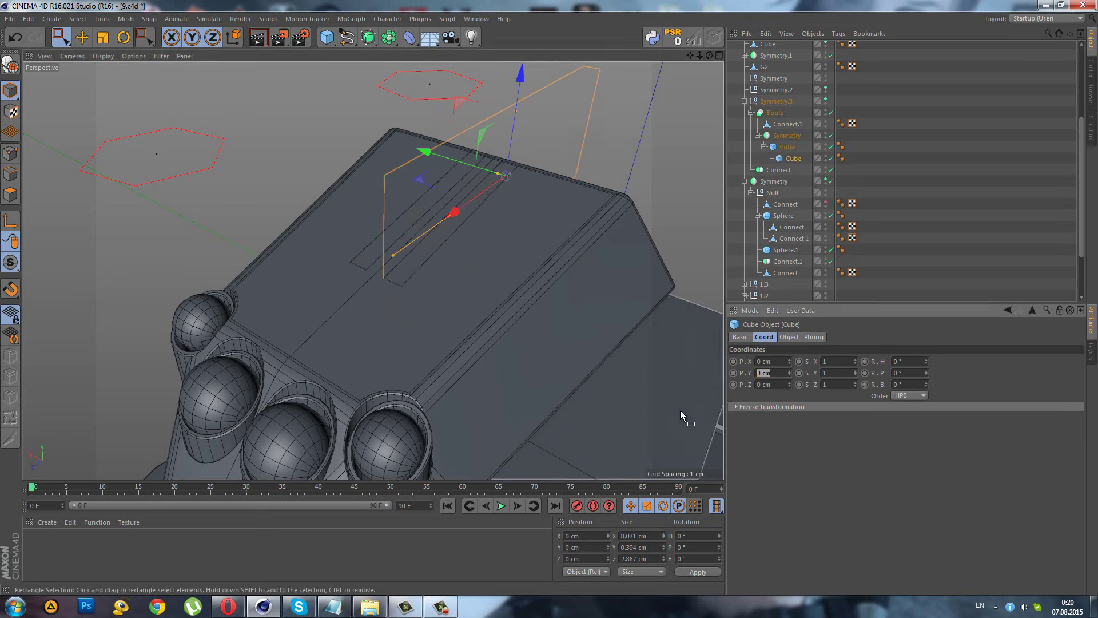
{"action": "type", "text": "0.8"}
{"action": "key", "text": "Return"}
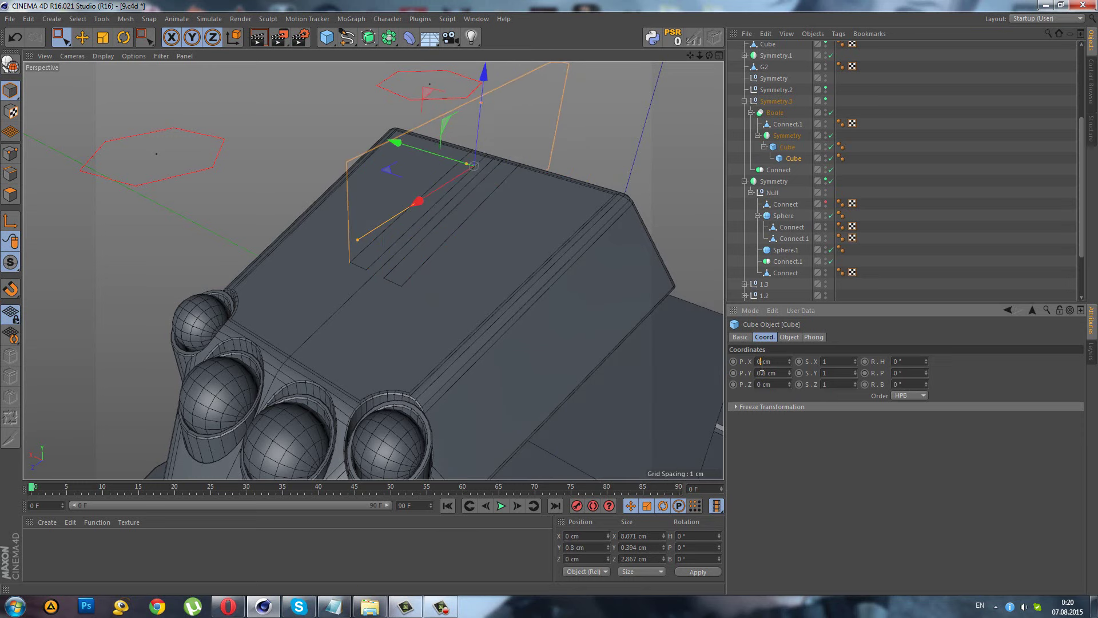
{"action": "double_click", "coordinate": [769, 361]}
{"action": "type", "text": "-1"}
{"action": "key", "text": "Return"}
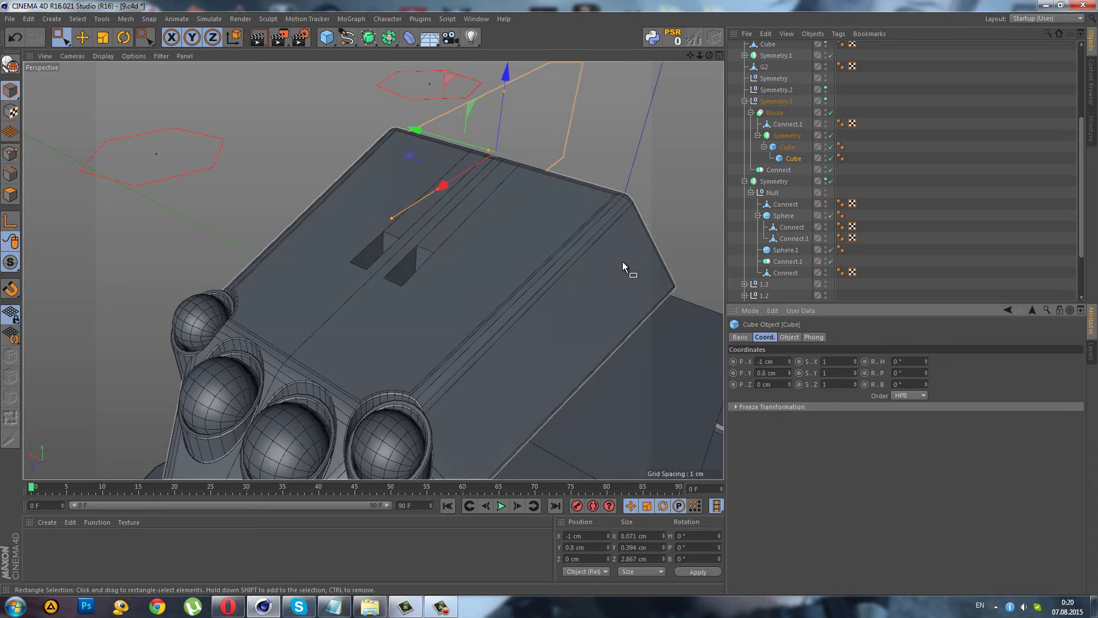
{"action": "type", "text": "1"}
{"action": "key", "text": "Return"}
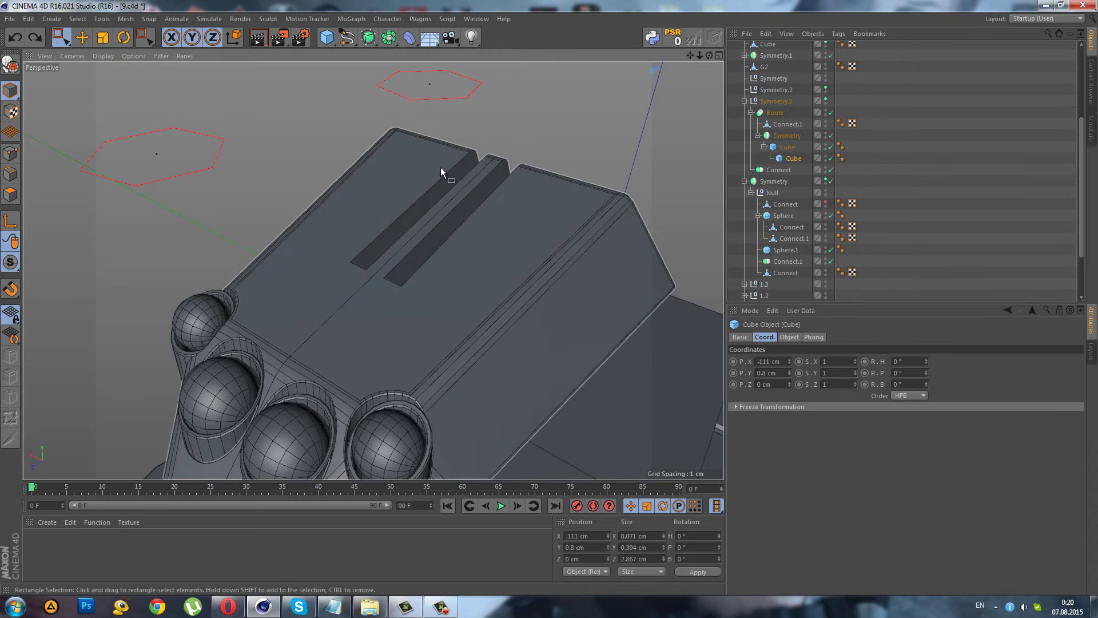
{"action": "key", "text": "ctrl+z"}
- Move the copied cutter beside the original and group both cutters under a new Null
{"action": "left_click_drag", "start_coordinate": [445, 153], "coordinate": [410, 167]}
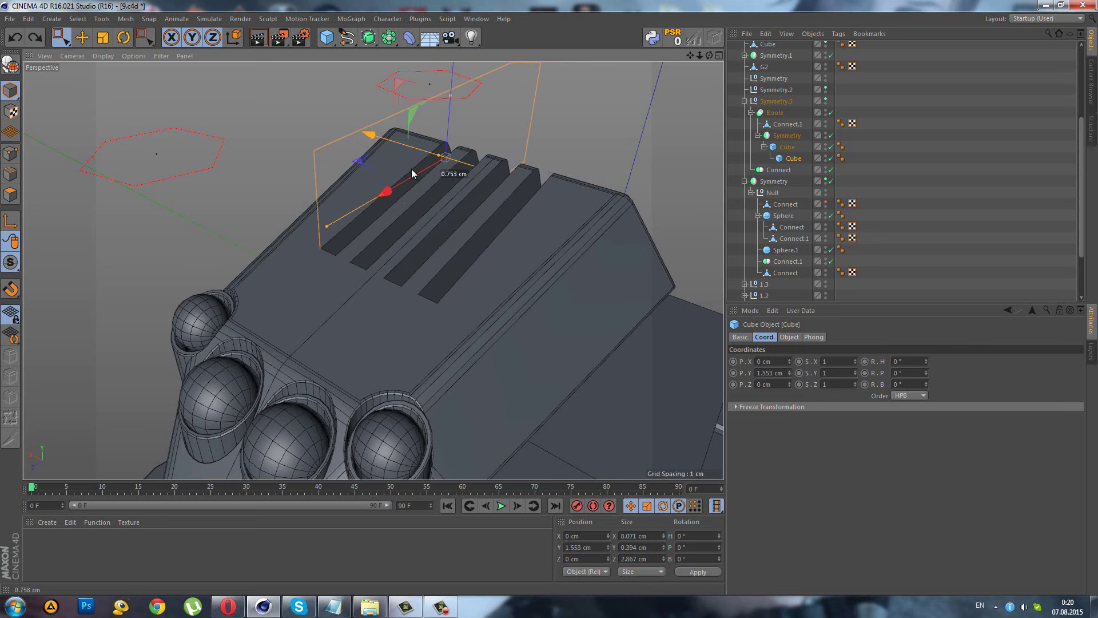
{"action": "left_click", "coordinate": [788, 148]}
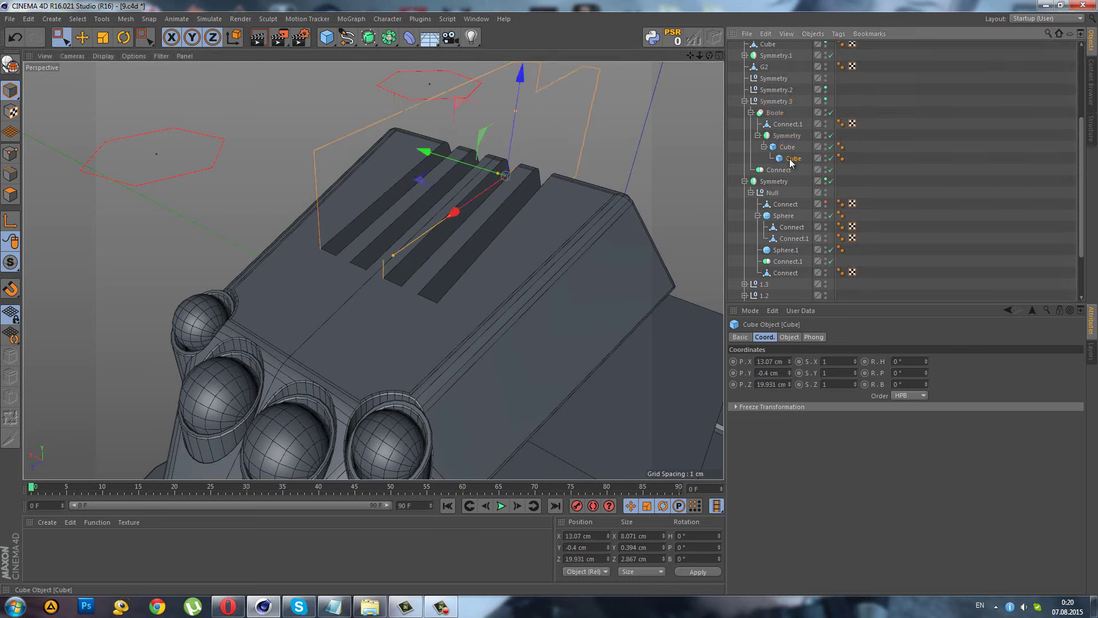
{"action": "left_click_drag", "start_coordinate": [791, 159], "coordinate": [788, 143]}
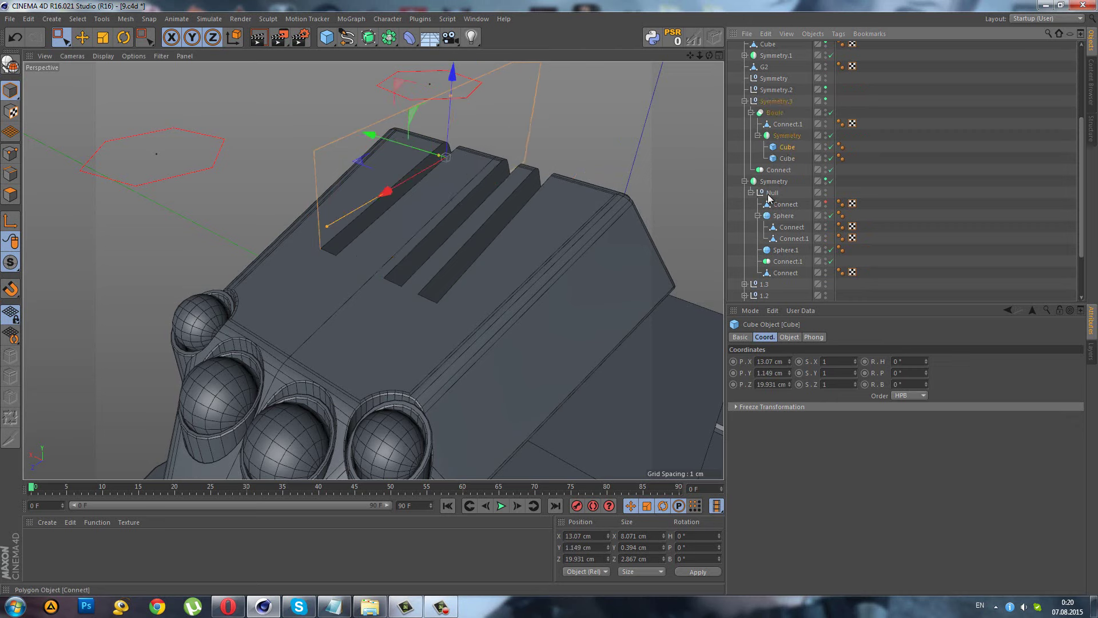
{"action": "left_click", "coordinate": [787, 158], "text": "ctrl"}
{"action": "key", "text": "alt+g"}
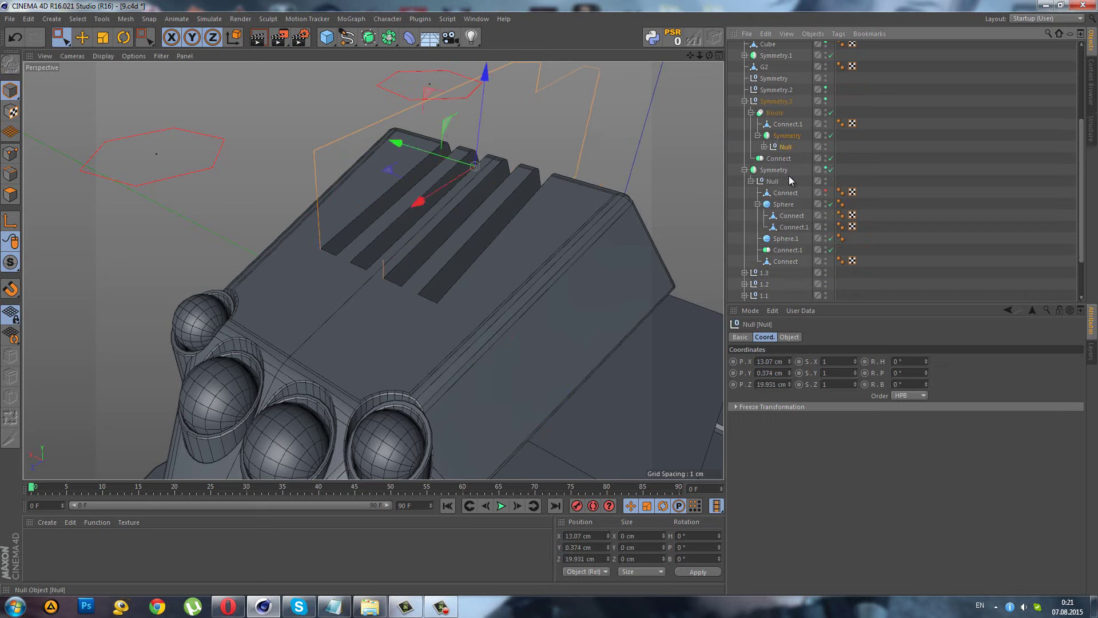
{"action": "left_click", "coordinate": [764, 147]}
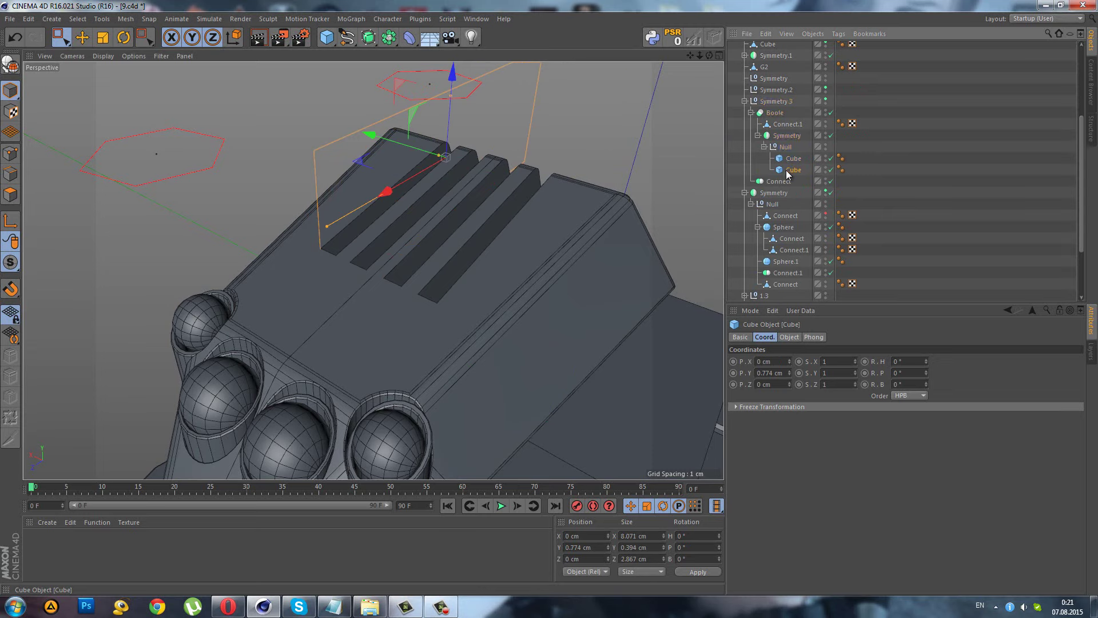
- Set the cutter's Y position to -0.8 cm, then copy it and slide the copy sideways
{"action": "left_click_drag", "start_coordinate": [642, 189], "coordinate": [554, 221], "text": "alt"}
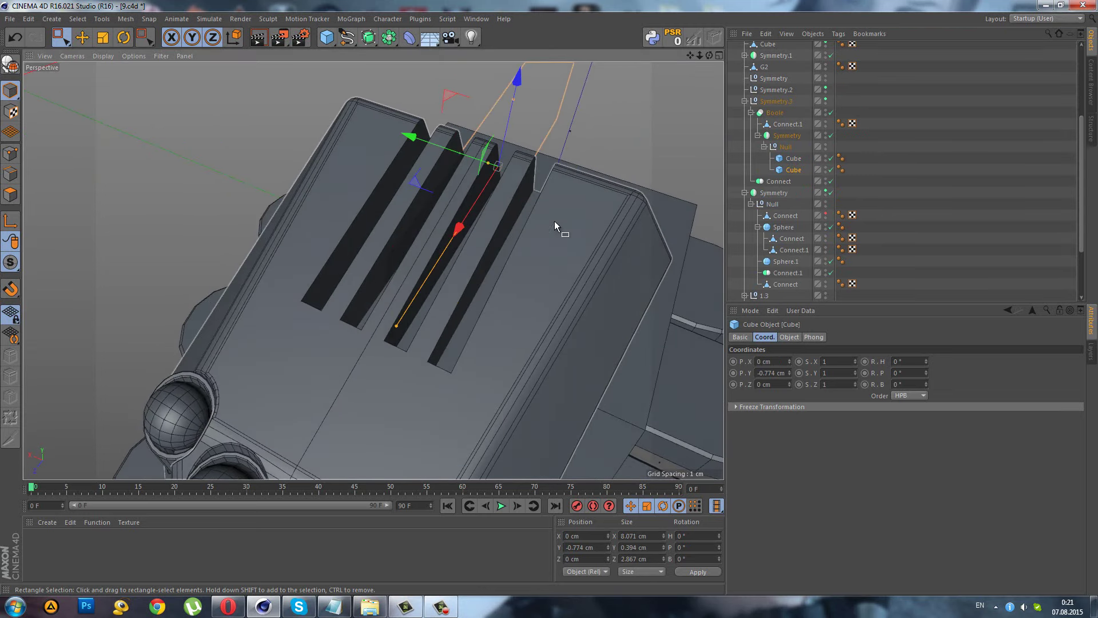
{"action": "left_click", "coordinate": [765, 372]}
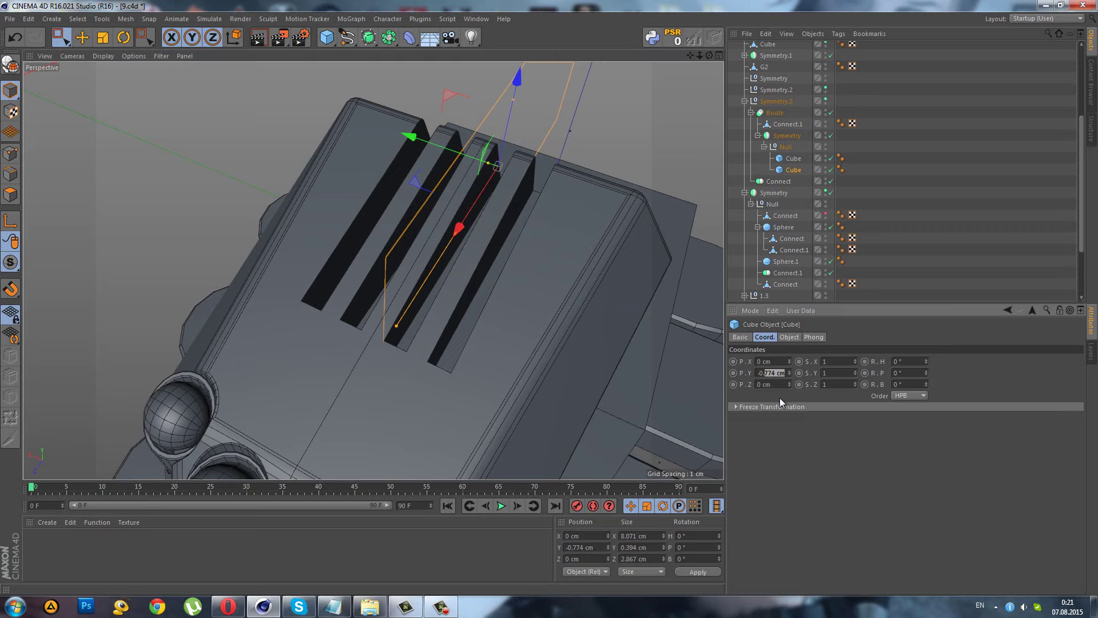
{"action": "type", "text": "8"}
{"action": "key", "text": "Return"}
{"action": "mouse_move", "coordinate": [527, 265]}
{"action": "left_mouse_down", "text": "alt"}
{"action": "mouse_move", "coordinate": [451, 189]}
{"action": "mouse_move", "coordinate": [451, 169]}
{"action": "left_mouse_up", "text": "alt"}
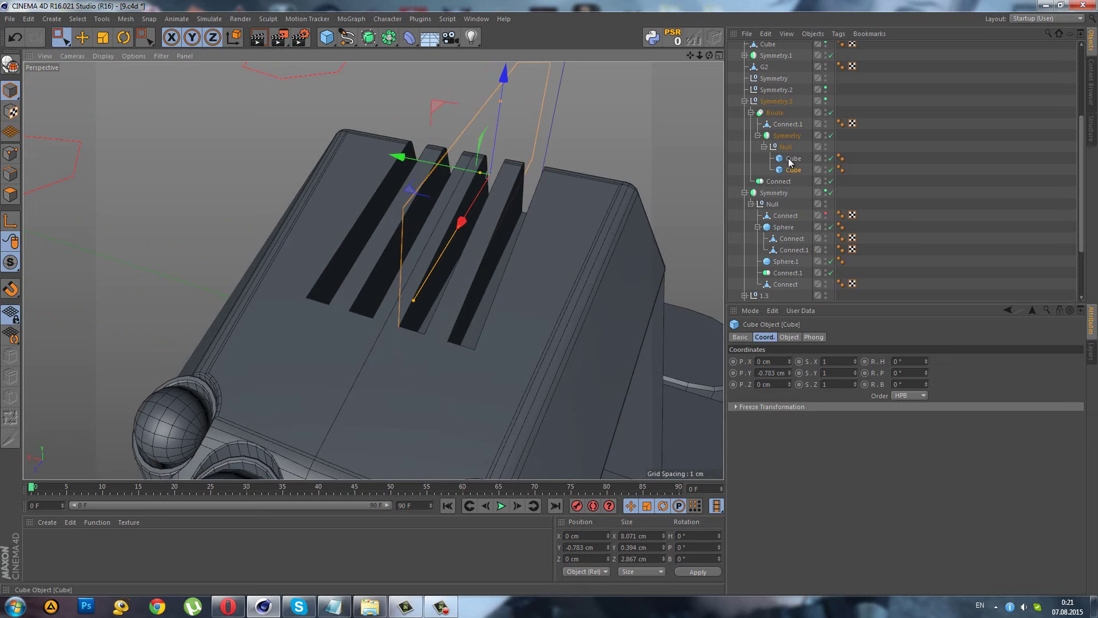
{"action": "left_click_drag", "start_coordinate": [779, 175], "coordinate": [781, 177], "text": "ctrl"}
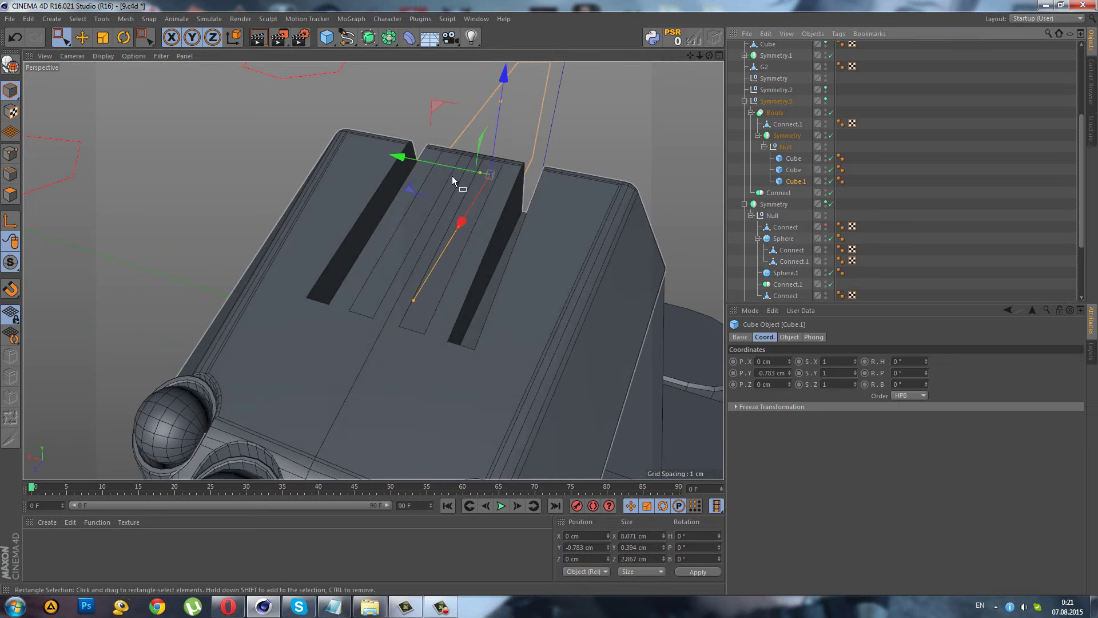
{"action": "left_click_drag", "start_coordinate": [454, 173], "coordinate": [539, 168]}
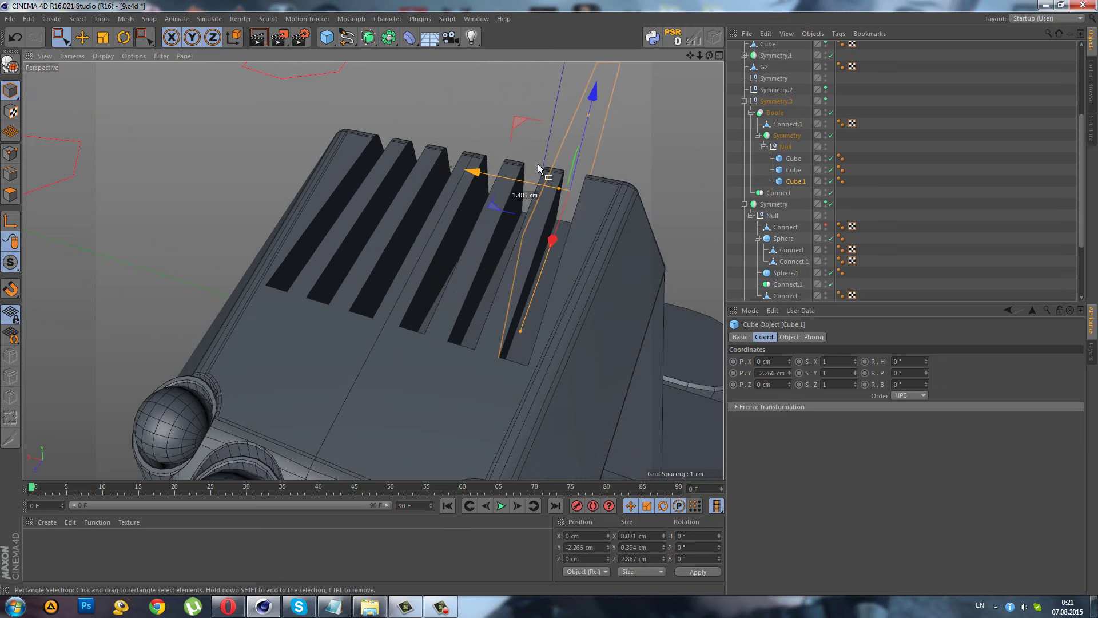
- Nudge the other cutter's height slightly and select all three cutter cubes
{"action": "mouse_move", "coordinate": [135, 93]}
{"action": "left_mouse_down", "text": "alt"}
{"action": "mouse_move", "coordinate": [380, 226]}
{"action": "mouse_move", "coordinate": [392, 277]}
{"action": "left_mouse_up", "text": "alt"}
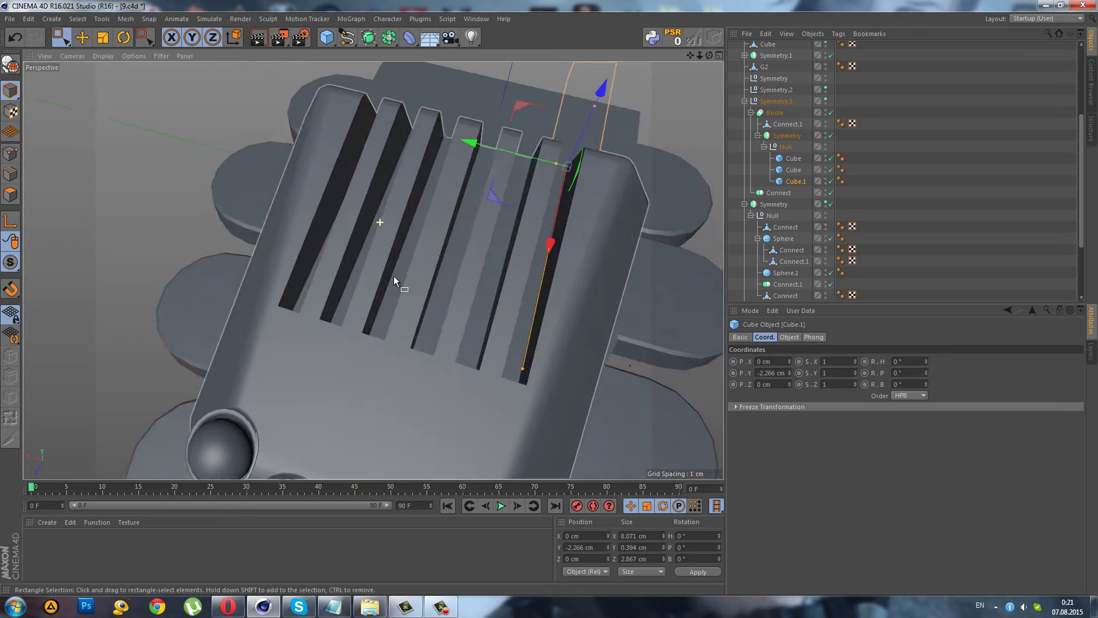
{"action": "left_click", "coordinate": [793, 169]}
{"action": "left_click_drag", "start_coordinate": [451, 140], "coordinate": [450, 142]}
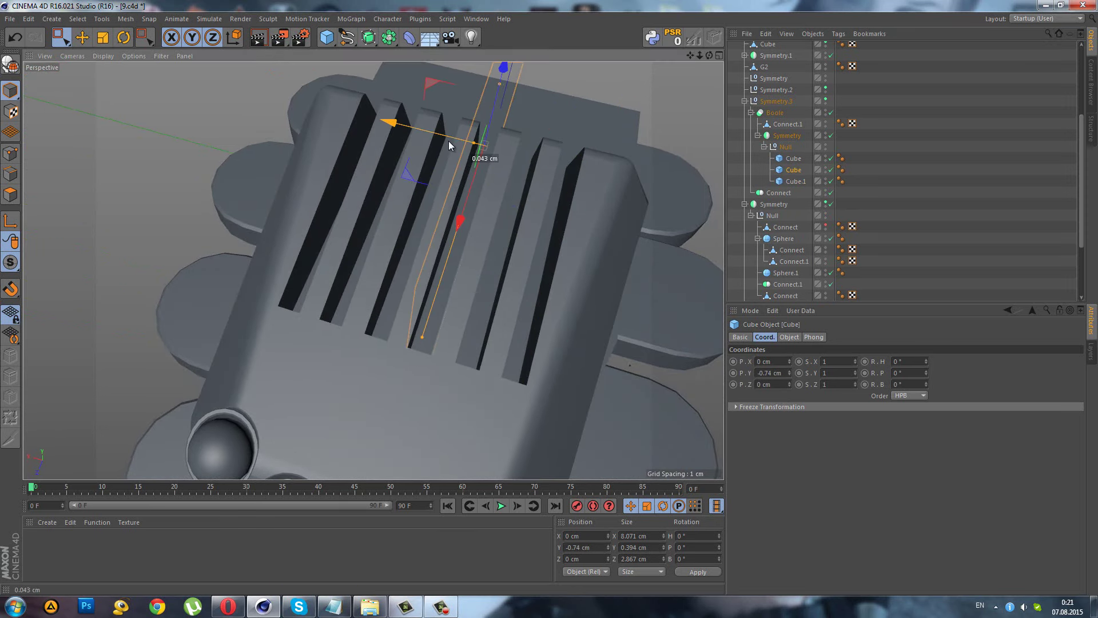
{"action": "mouse_move", "coordinate": [538, 188]}
{"action": "left_mouse_down", "text": "alt"}
{"action": "mouse_move", "coordinate": [522, 189]}
{"action": "mouse_move", "coordinate": [559, 206]}
{"action": "left_mouse_up", "text": "alt"}
{"action": "left_click_drag", "start_coordinate": [494, 234], "coordinate": [560, 218], "text": "alt"}
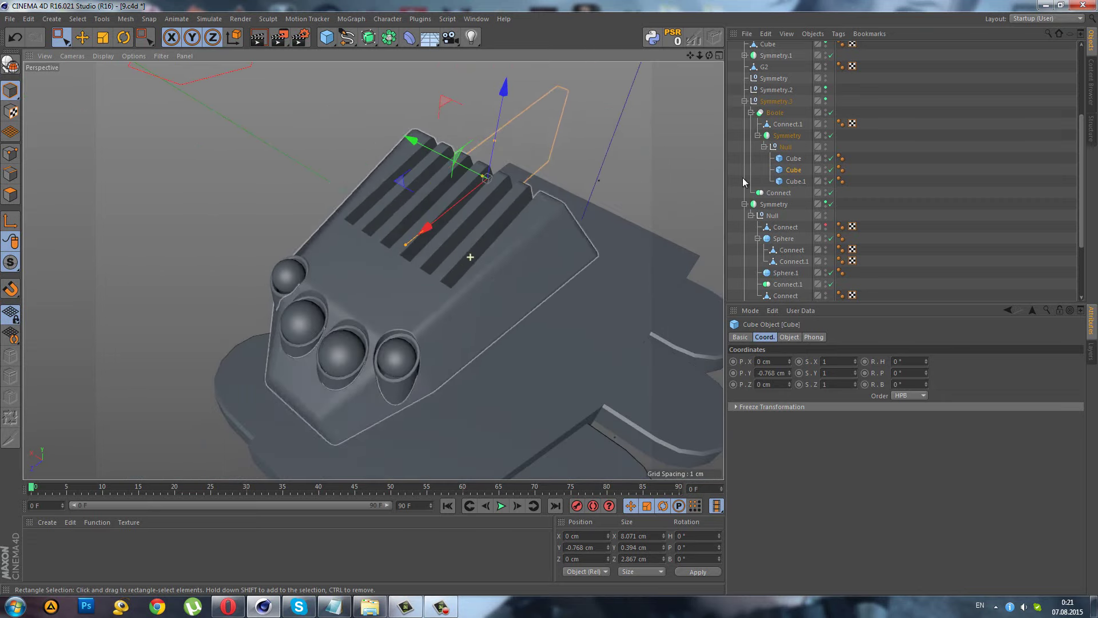
{"action": "left_click", "coordinate": [789, 159], "text": "ctrl"}
{"action": "left_click", "coordinate": [779, 181], "text": "ctrl"}
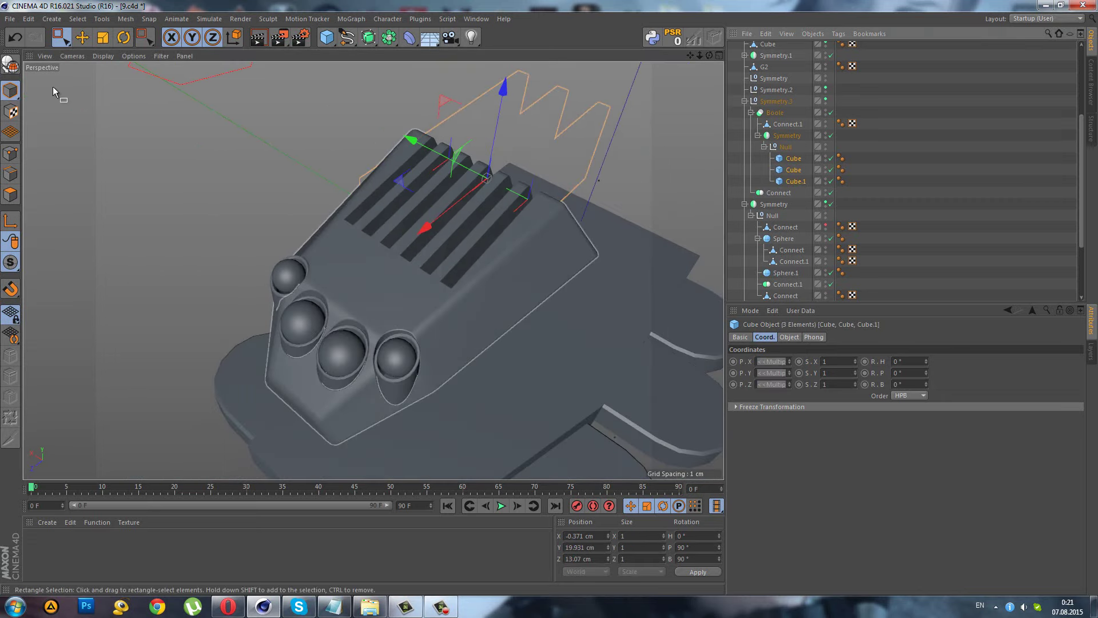
- Convert the three cutters into editable polygons and switch to point editing
{"action": "left_click", "coordinate": [11, 64]}
{"action": "left_click", "coordinate": [10, 153]}
{"action": "mouse_move", "coordinate": [382, 228]}
{"action": "left_mouse_down", "text": "alt"}
{"action": "mouse_move", "coordinate": [316, 187]}
{"action": "mouse_move", "coordinate": [307, 203]}
{"action": "mouse_move", "coordinate": [390, 289]}
{"action": "mouse_move", "coordinate": [405, 271]}
{"action": "mouse_move", "coordinate": [476, 245]}
{"action": "mouse_move", "coordinate": [547, 266]}
{"action": "mouse_move", "coordinate": [495, 270]}
{"action": "mouse_move", "coordinate": [316, 186]}
{"action": "left_mouse_up", "text": "alt"}
{"action": "mouse_move", "coordinate": [380, 248]}
{"action": "left_mouse_down", "text": "alt"}
{"action": "mouse_move", "coordinate": [377, 215]}
{"action": "mouse_move", "coordinate": [234, 217]}
{"action": "left_mouse_up", "text": "alt"}
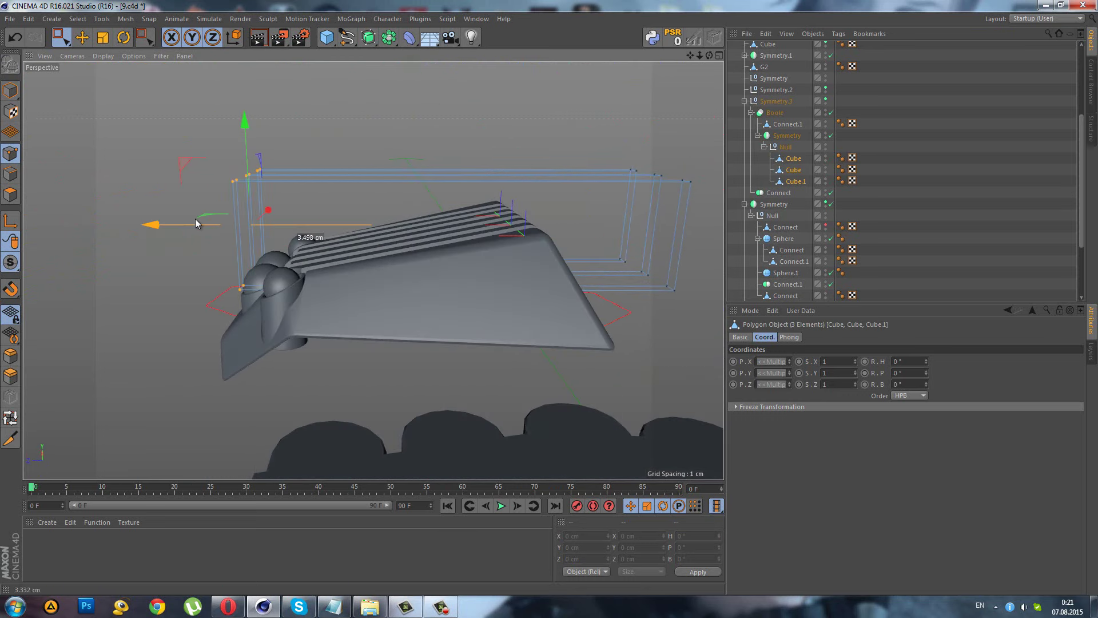
{"action": "mouse_move", "coordinate": [354, 211]}
{"action": "left_mouse_down", "text": "alt"}
{"action": "mouse_move", "coordinate": [516, 283]}
{"action": "mouse_move", "coordinate": [538, 274]}
{"action": "mouse_move", "coordinate": [459, 258]}
{"action": "left_mouse_up", "text": "alt"}
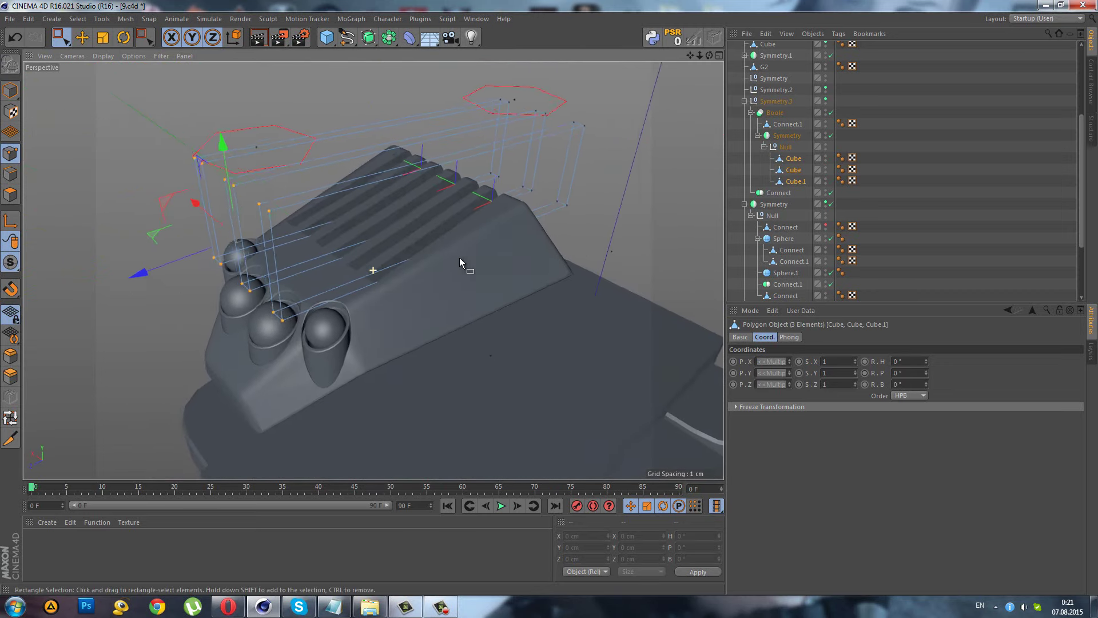
- Box-select the cutters' end points and lower them about 1 cm along Y
{"action": "left_click_drag", "start_coordinate": [174, 202], "coordinate": [237, 132]}
{"action": "mouse_move", "coordinate": [343, 189]}
{"action": "left_mouse_down", "text": "alt"}
{"action": "mouse_move", "coordinate": [360, 194]}
{"action": "mouse_move", "coordinate": [314, 178]}
{"action": "mouse_move", "coordinate": [494, 221]}
{"action": "left_mouse_up", "text": "alt"}
{"action": "left_click_drag", "start_coordinate": [607, 326], "coordinate": [606, 326]}
{"action": "left_click_drag", "start_coordinate": [581, 189], "coordinate": [574, 216]}
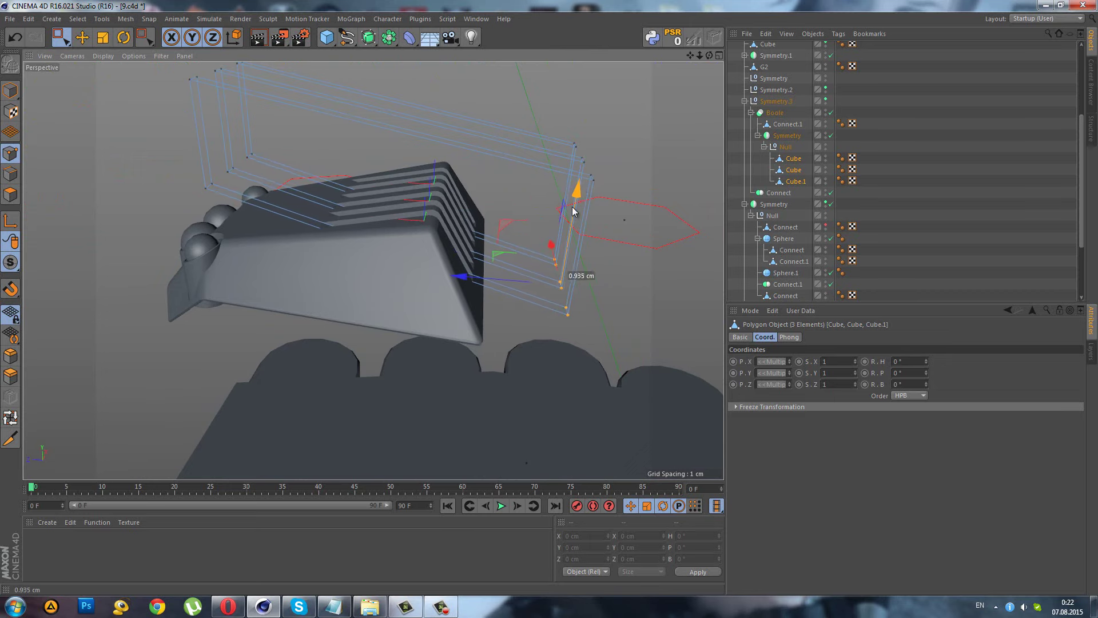
{"action": "mouse_move", "coordinate": [495, 214]}
{"action": "left_mouse_down", "text": "alt"}
{"action": "mouse_move", "coordinate": [347, 184]}
{"action": "mouse_move", "coordinate": [369, 232]}
{"action": "mouse_move", "coordinate": [578, 293]}
{"action": "mouse_move", "coordinate": [649, 236]}
{"action": "left_mouse_up", "text": "alt"}
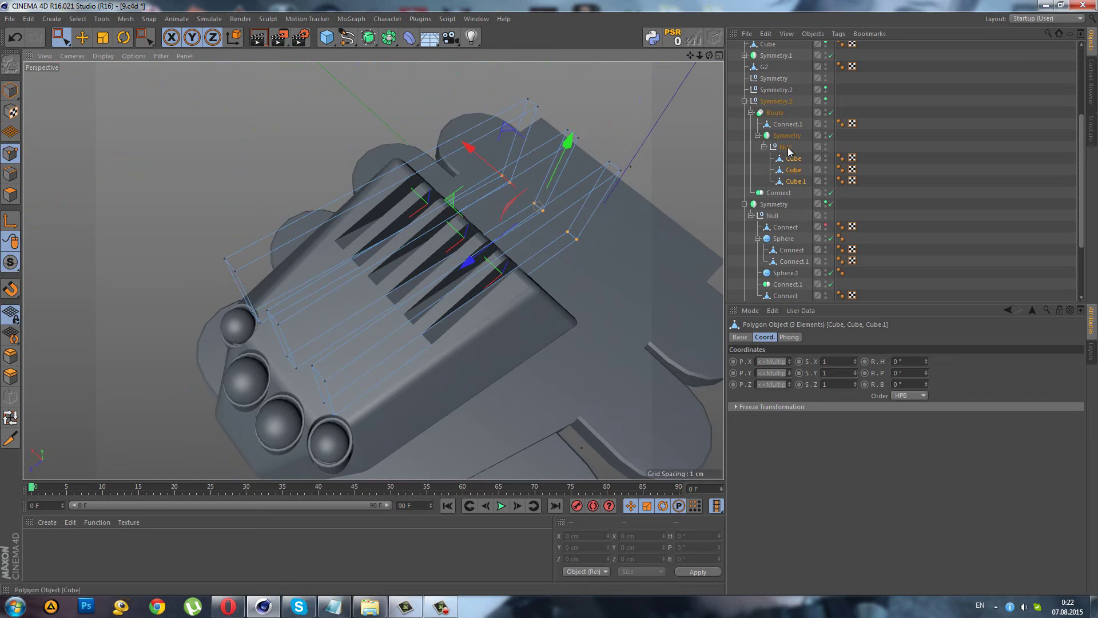
- Collapse the Boole and place it inside the Connect object
{"action": "left_click", "coordinate": [777, 114]}
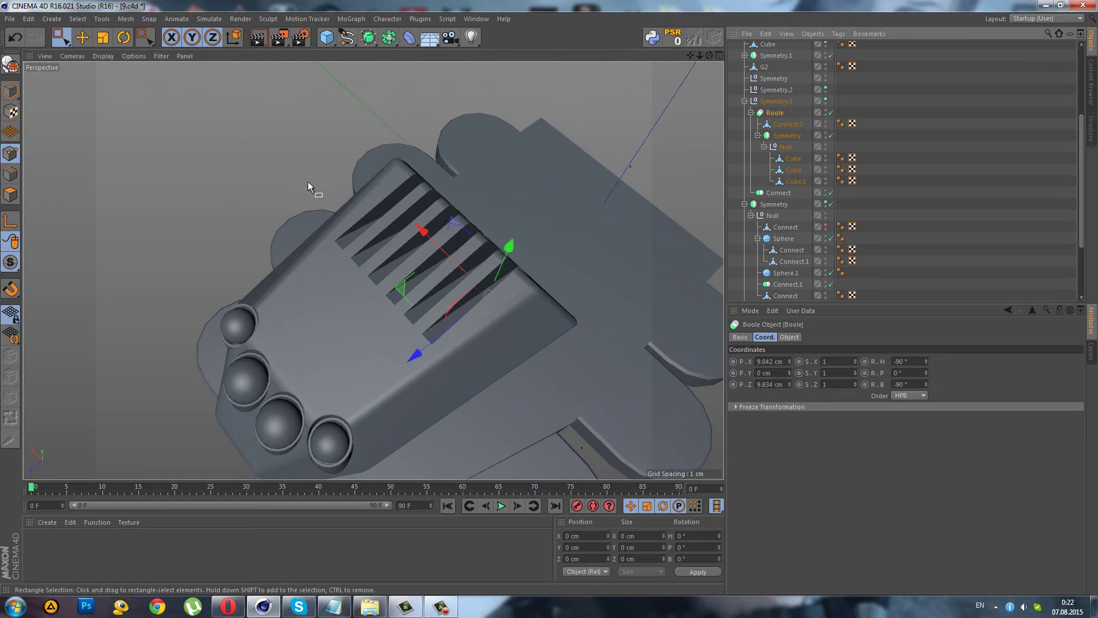
{"action": "left_click", "coordinate": [751, 112]}
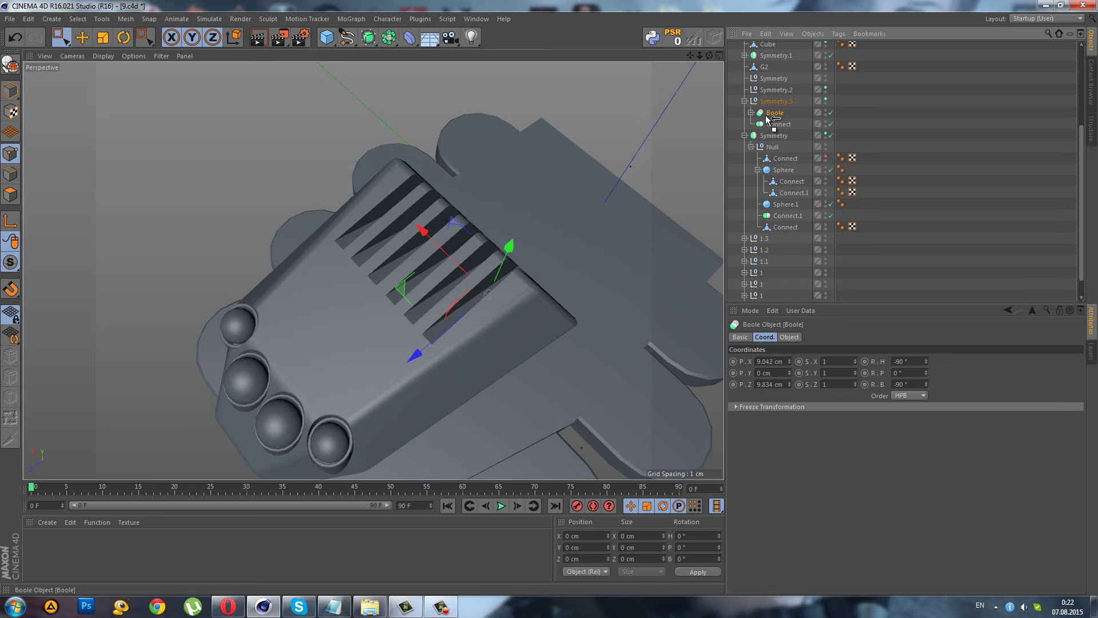
{"action": "left_click_drag", "start_coordinate": [767, 127], "coordinate": [767, 127]}
{"action": "left_click", "coordinate": [770, 115]}
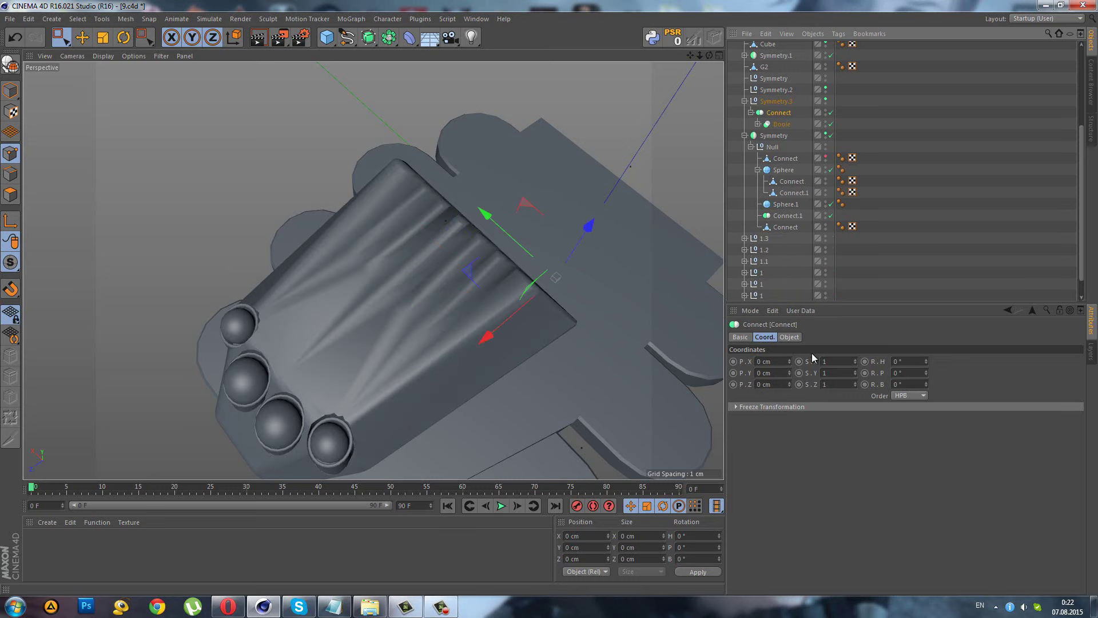
{"action": "left_click", "coordinate": [788, 337]}
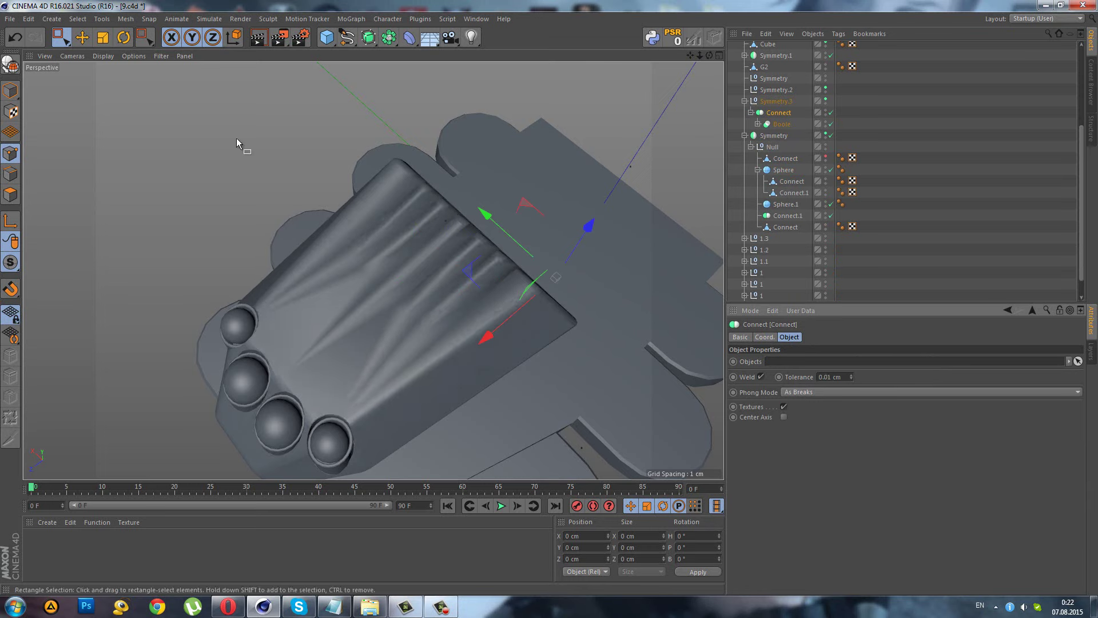
- Make the Connect an editable mesh and set its Phong Angle to 35°
{"action": "left_click", "coordinate": [10, 64]}
{"action": "left_click", "coordinate": [788, 337]}
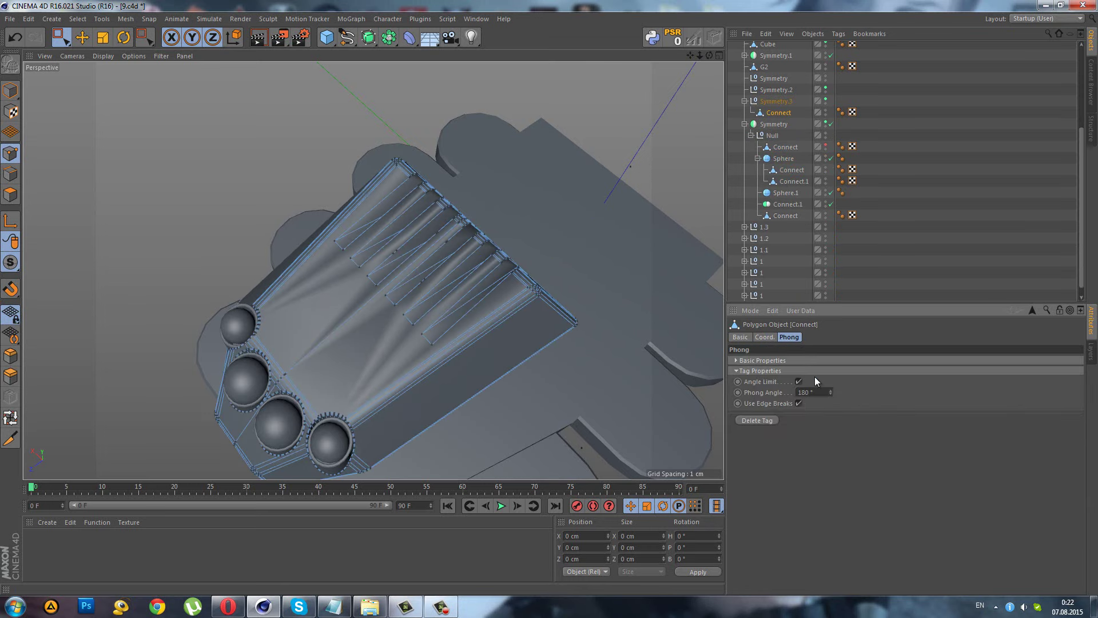
{"action": "left_click", "coordinate": [816, 392]}
{"action": "type", "text": "35"}
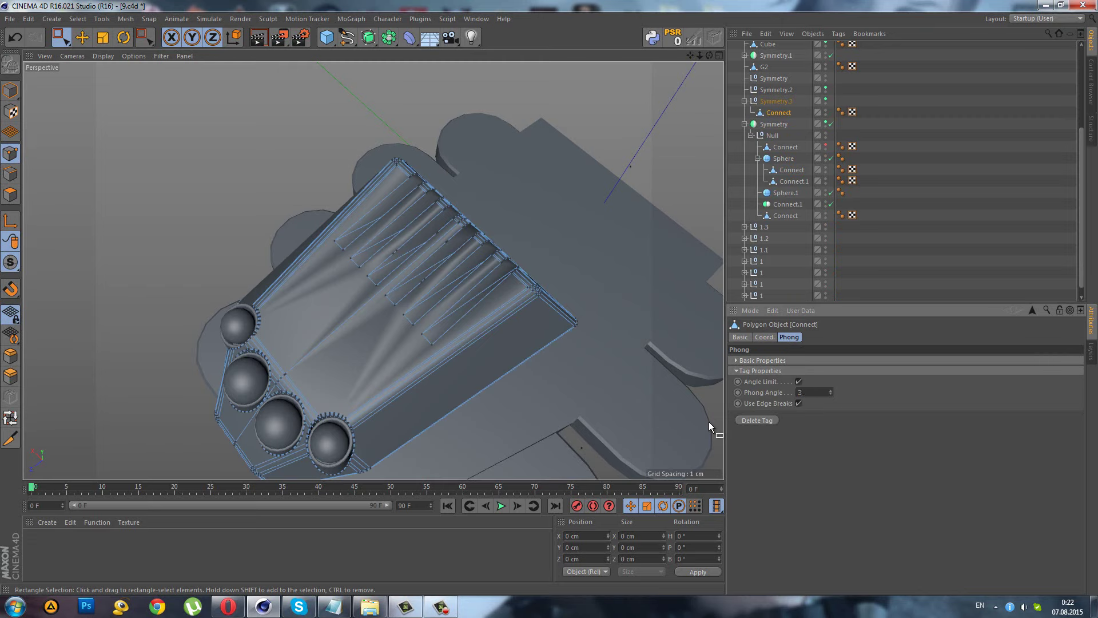
{"action": "key", "text": "Return"}
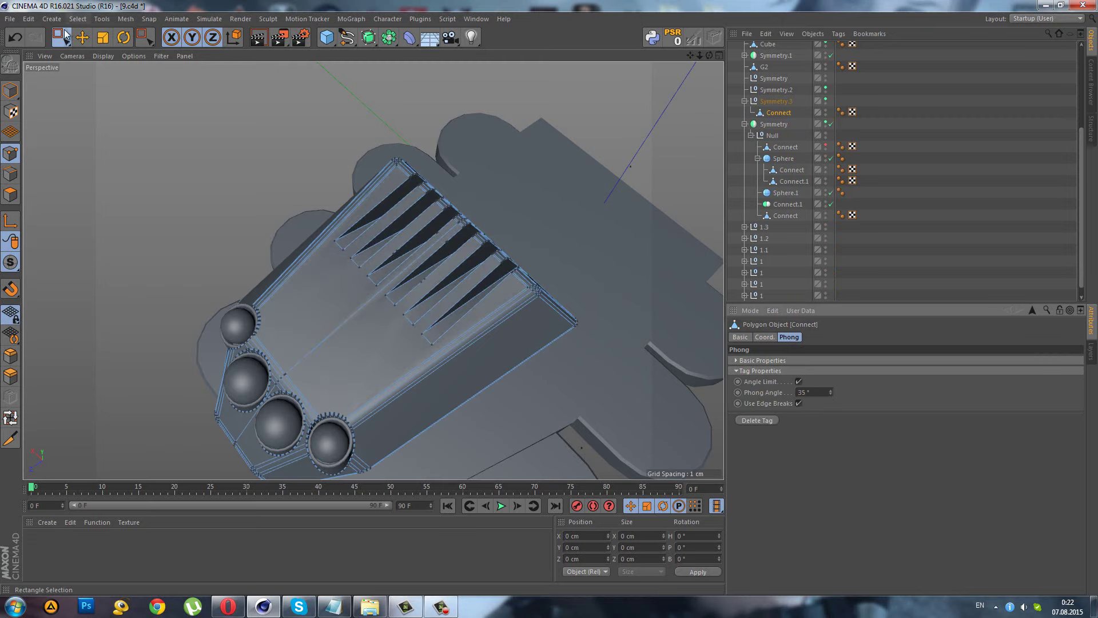
{"action": "left_click_drag", "start_coordinate": [64, 34], "coordinate": [103, 49]}
{"action": "scroll", "coordinate": [421, 286], "scroll_direction": "up", "scroll_amount": 3}
- Clear the stray point selection and reframe the view around the fins
{"action": "scroll", "coordinate": [420, 290], "scroll_direction": "up", "scroll_amount": 2}
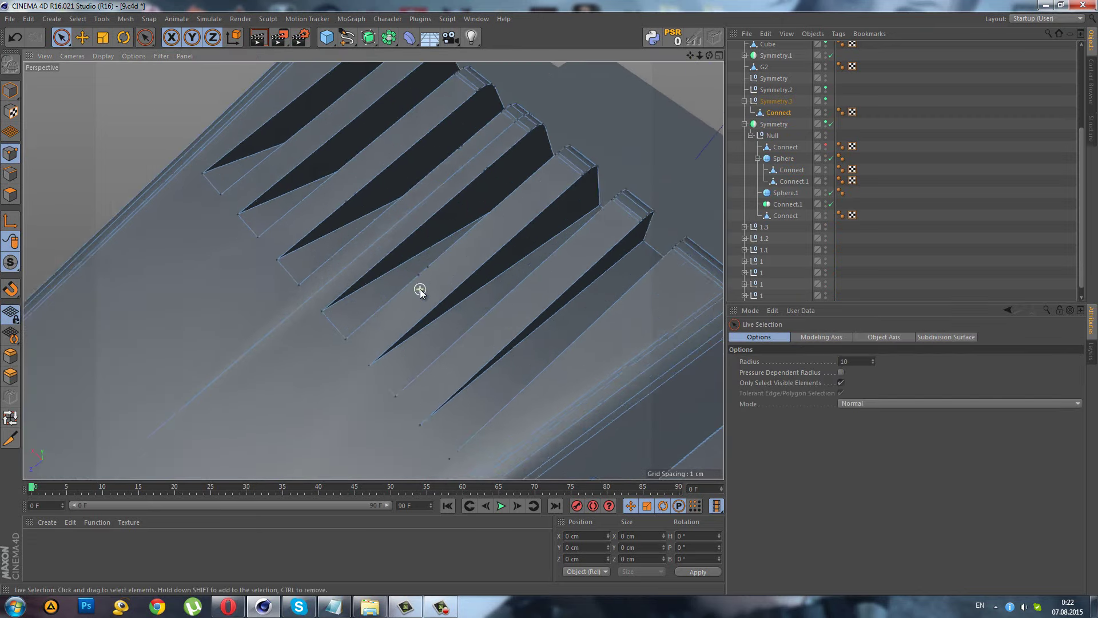
{"action": "left_click_drag", "start_coordinate": [419, 291], "coordinate": [520, 286], "text": "alt"}
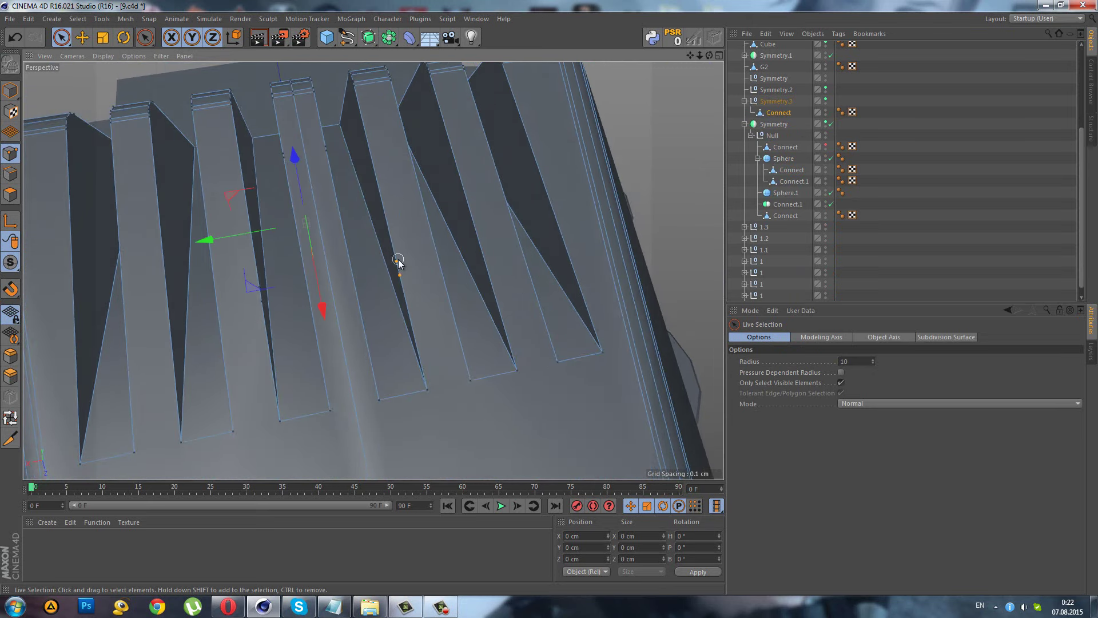
{"action": "left_click", "coordinate": [331, 184]}
{"action": "left_click", "coordinate": [266, 156]}
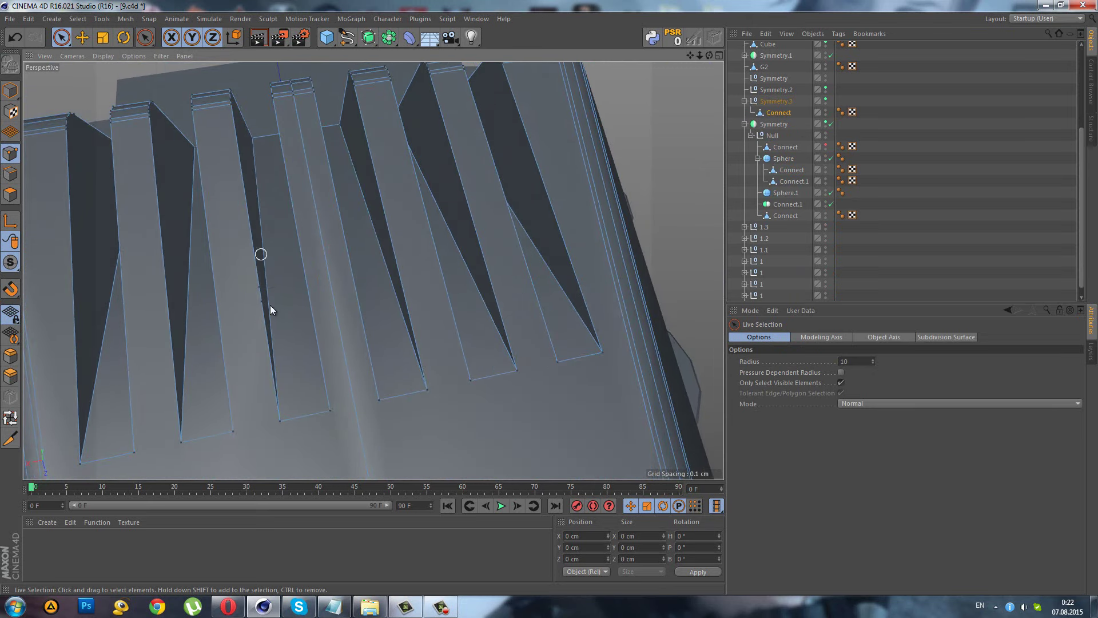
{"action": "left_click", "coordinate": [258, 283]}
{"action": "left_click", "coordinate": [498, 269]}
{"action": "mouse_move", "coordinate": [497, 269]}
{"action": "left_mouse_down", "text": "alt"}
{"action": "mouse_move", "coordinate": [438, 232]}
{"action": "mouse_move", "coordinate": [390, 220]}
{"action": "mouse_move", "coordinate": [482, 279]}
{"action": "mouse_move", "coordinate": [366, 198]}
{"action": "mouse_move", "coordinate": [366, 241]}
{"action": "mouse_move", "coordinate": [363, 191]}
{"action": "mouse_move", "coordinate": [361, 215]}
{"action": "mouse_move", "coordinate": [326, 239]}
{"action": "mouse_move", "coordinate": [288, 297]}
{"action": "left_mouse_up", "text": "alt"}
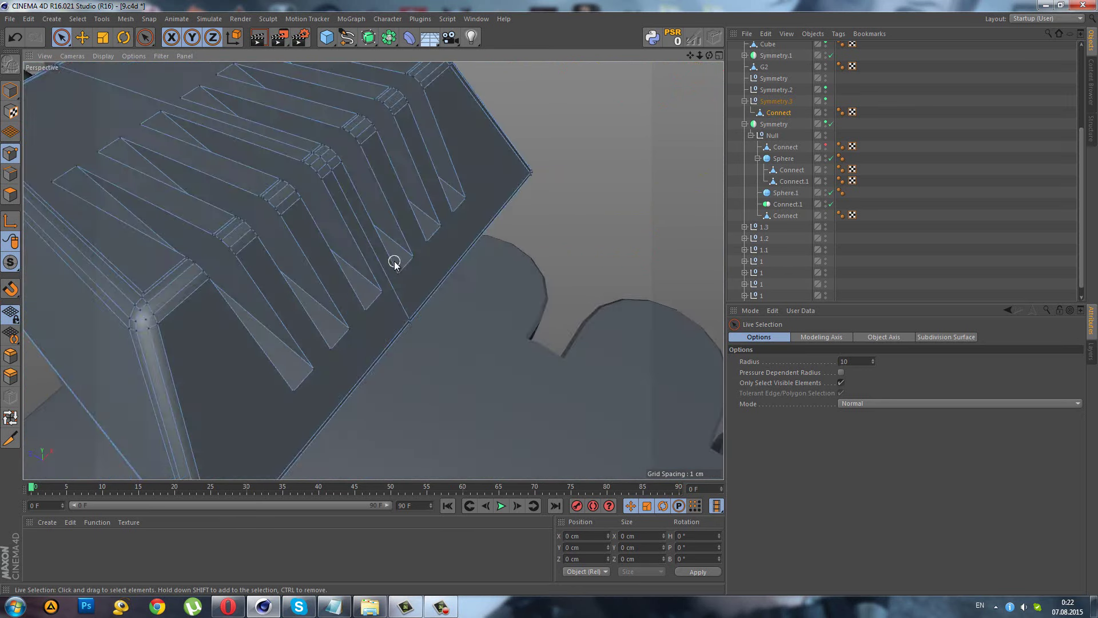
{"action": "left_click_drag", "start_coordinate": [292, 305], "coordinate": [457, 247], "text": "alt"}
{"action": "scroll", "coordinate": [330, 203], "scroll_direction": "up", "scroll_amount": 2}
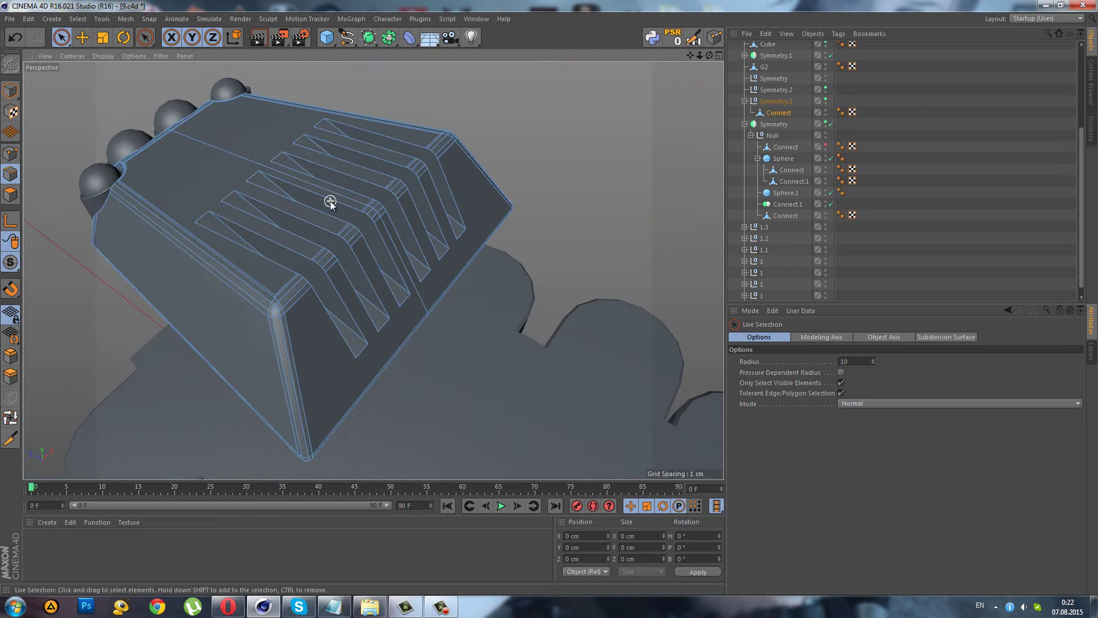
- Loop-select the edge rims around the vent slots, including the lower and bottom slots
{"action": "left_click", "coordinate": [11, 417]}
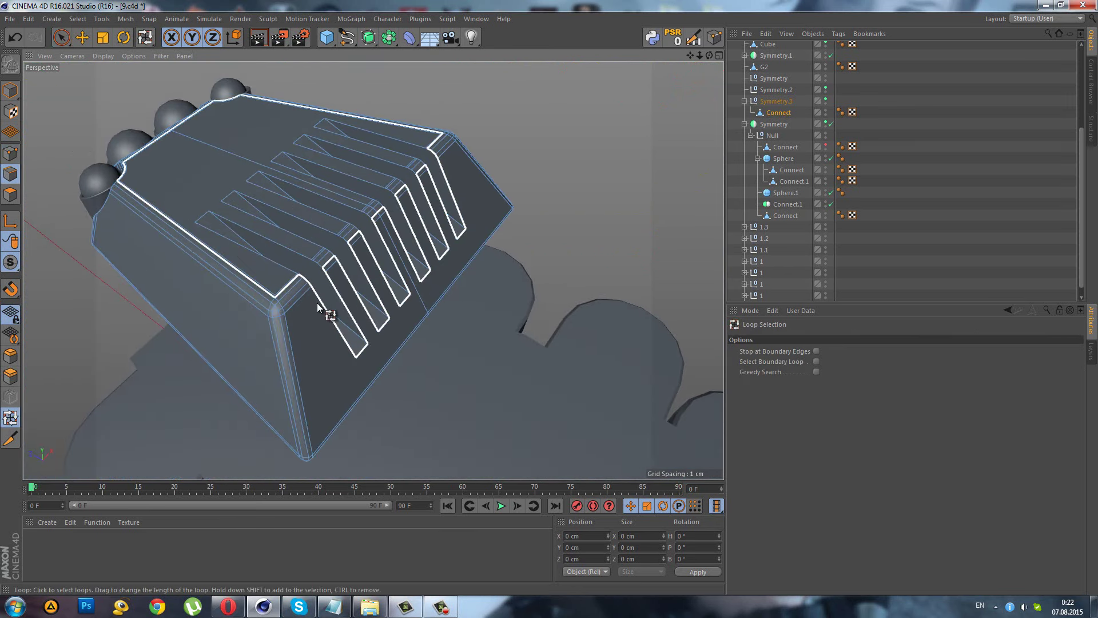
{"action": "left_click", "coordinate": [344, 344]}
{"action": "left_click_drag", "start_coordinate": [344, 344], "coordinate": [299, 286], "text": "alt"}
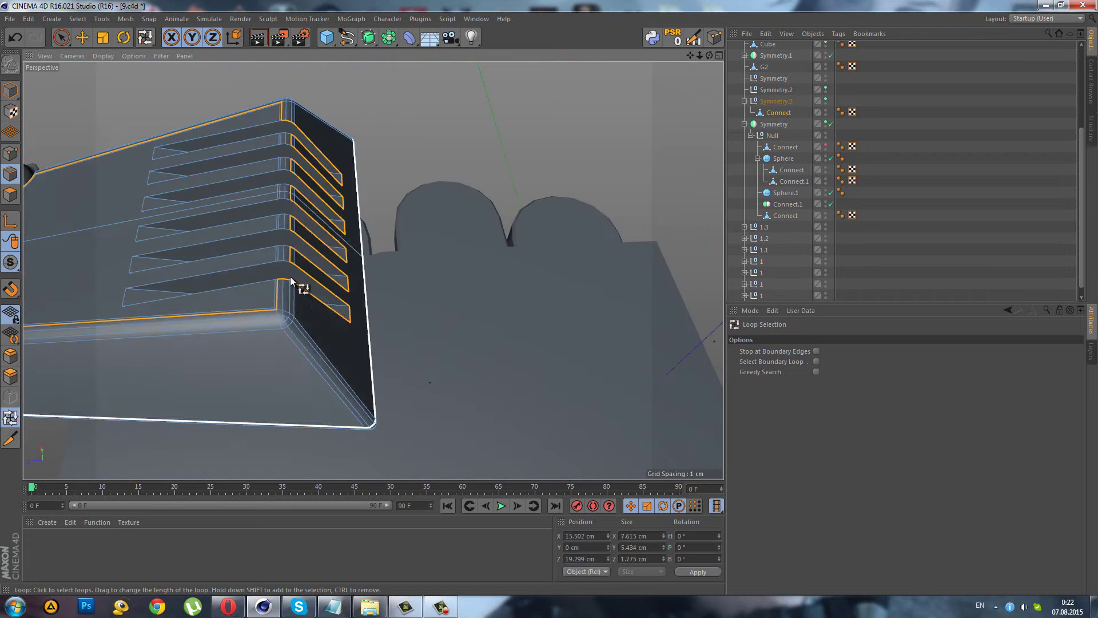
{"action": "left_click", "coordinate": [137, 238], "text": "shift"}
{"action": "left_click", "coordinate": [216, 299], "text": "shift"}
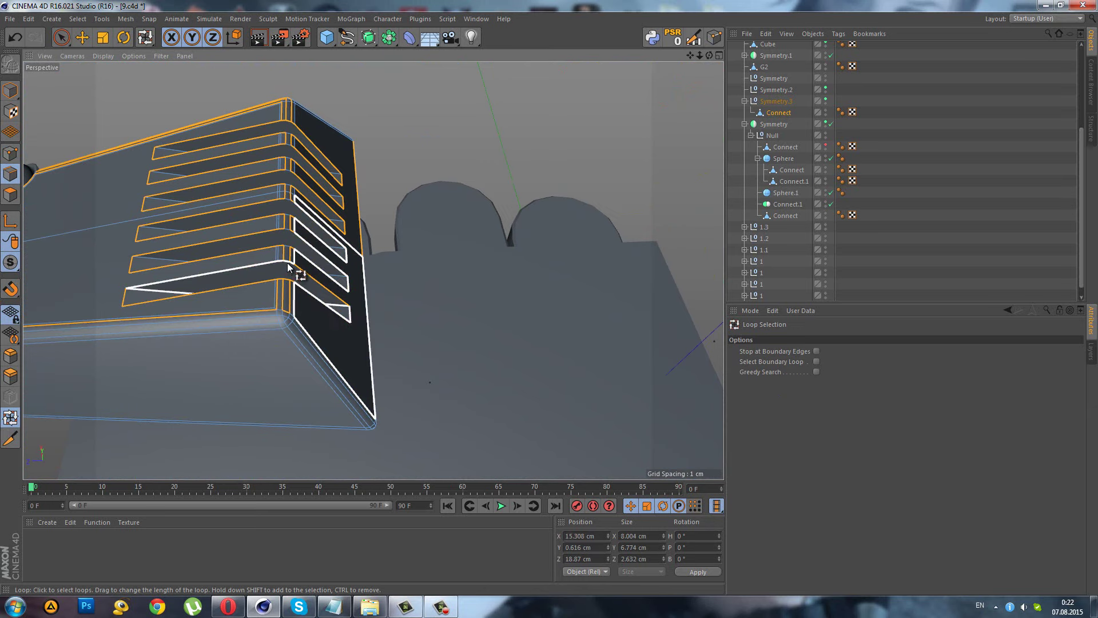
- Refine the vent-slot edge selection with Live Selection
{"action": "left_click", "coordinate": [61, 37]}
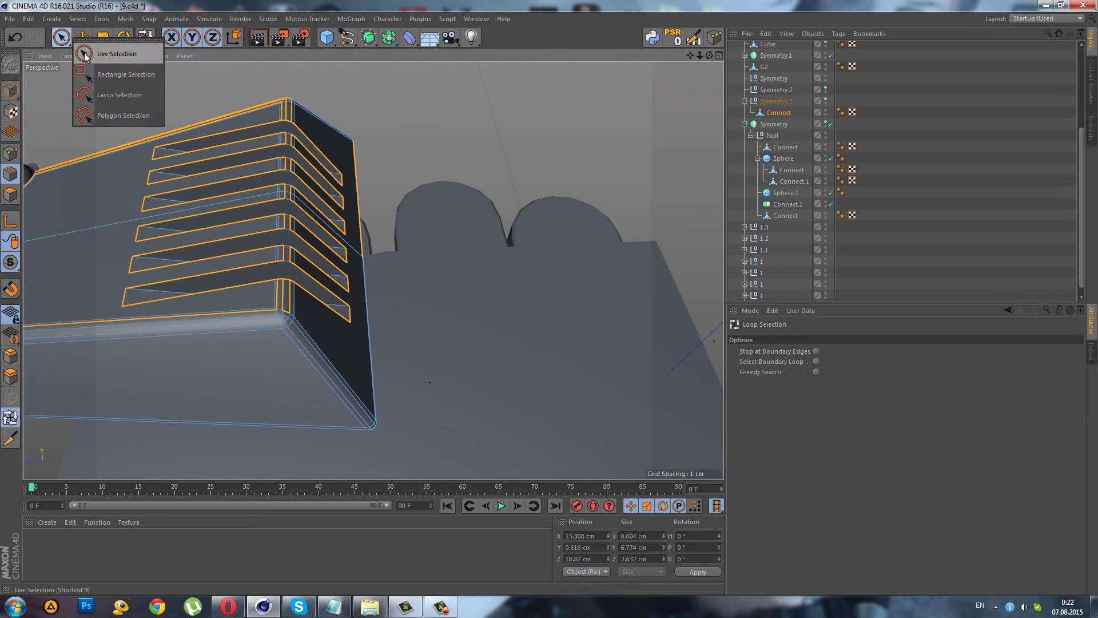
{"action": "left_click", "coordinate": [108, 49]}
{"action": "left_click_drag", "start_coordinate": [103, 123], "coordinate": [170, 365], "text": "alt"}
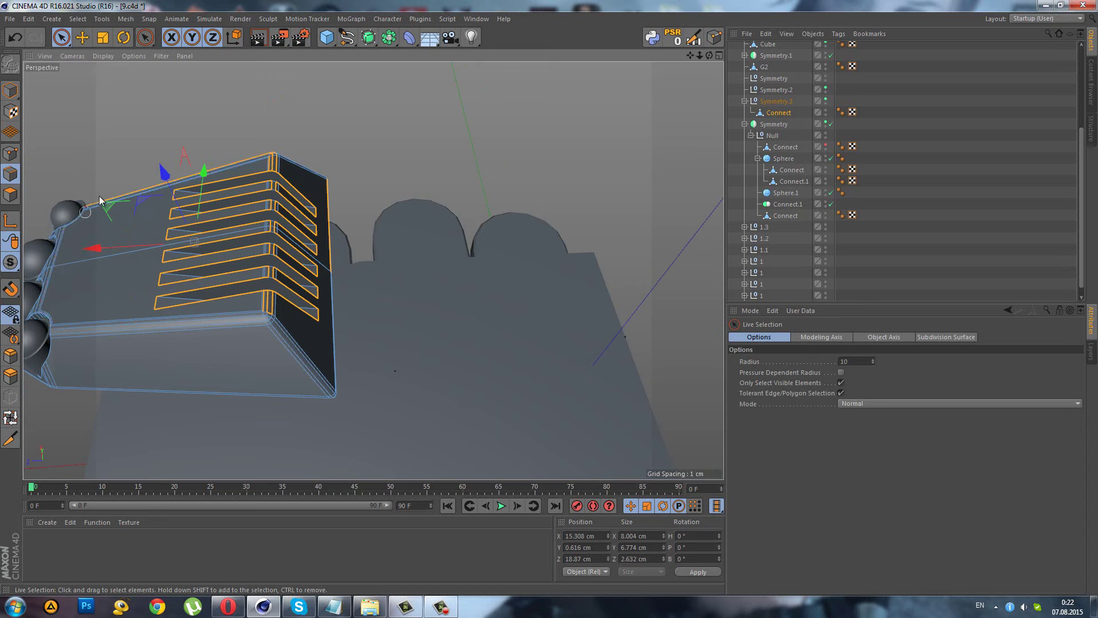
{"action": "left_click", "coordinate": [269, 150], "text": "ctrl"}
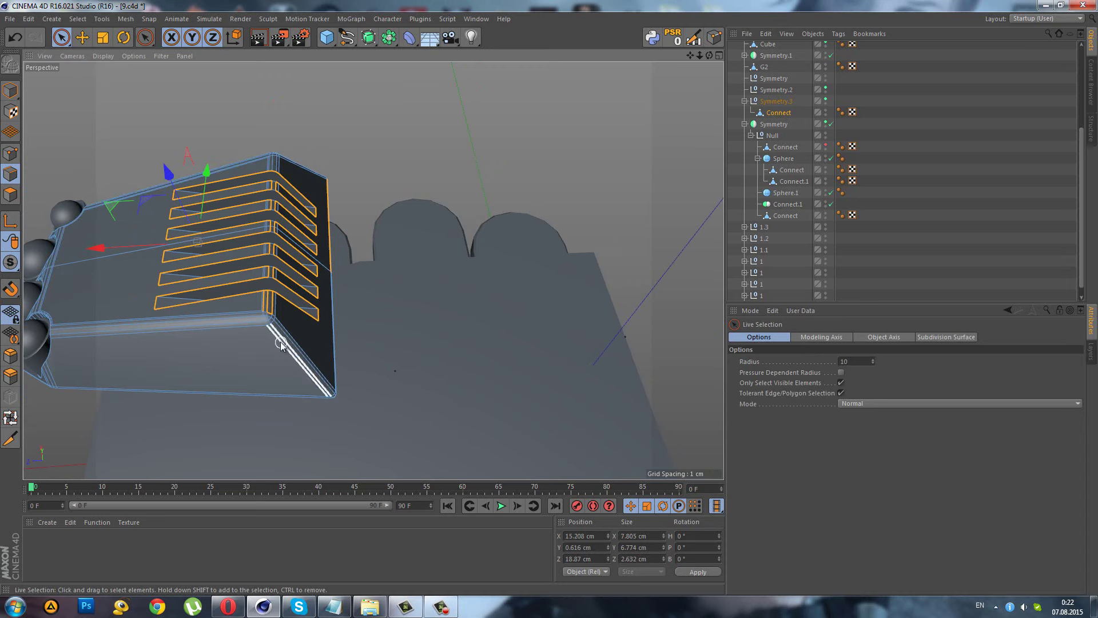
{"action": "left_click", "coordinate": [268, 316], "text": "ctrl"}
- Remove the long bottom edge from the vent-slot edge selection
{"action": "scroll", "coordinate": [280, 286], "scroll_direction": "up", "scroll_amount": 2}
{"action": "scroll", "coordinate": [279, 275], "scroll_direction": "up", "scroll_amount": 2}
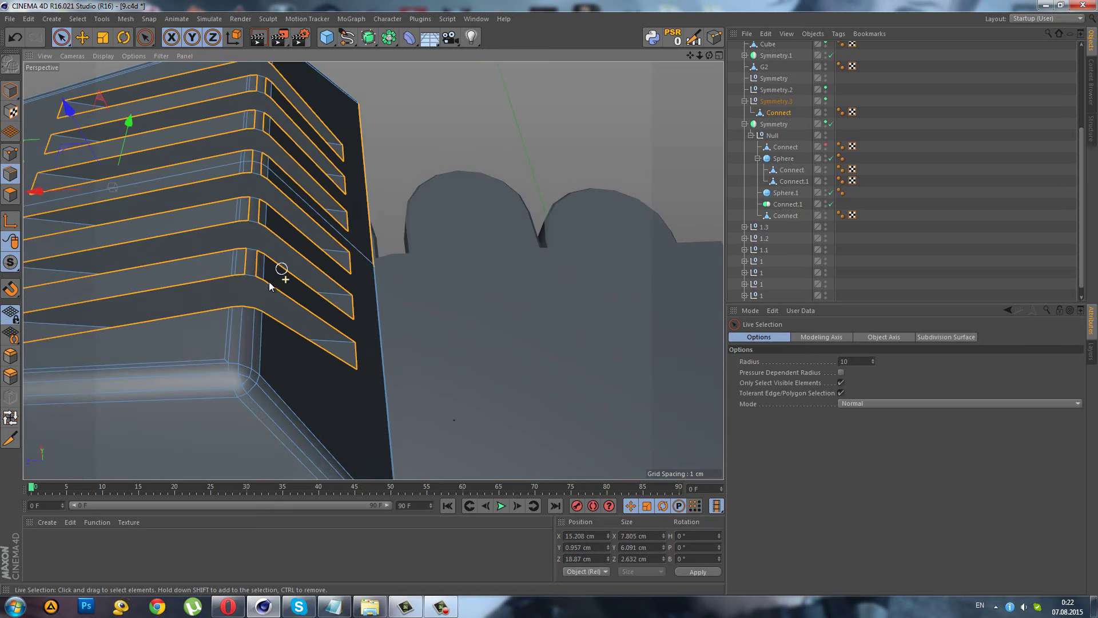
{"action": "scroll", "coordinate": [269, 283], "scroll_direction": "up", "scroll_amount": 2}
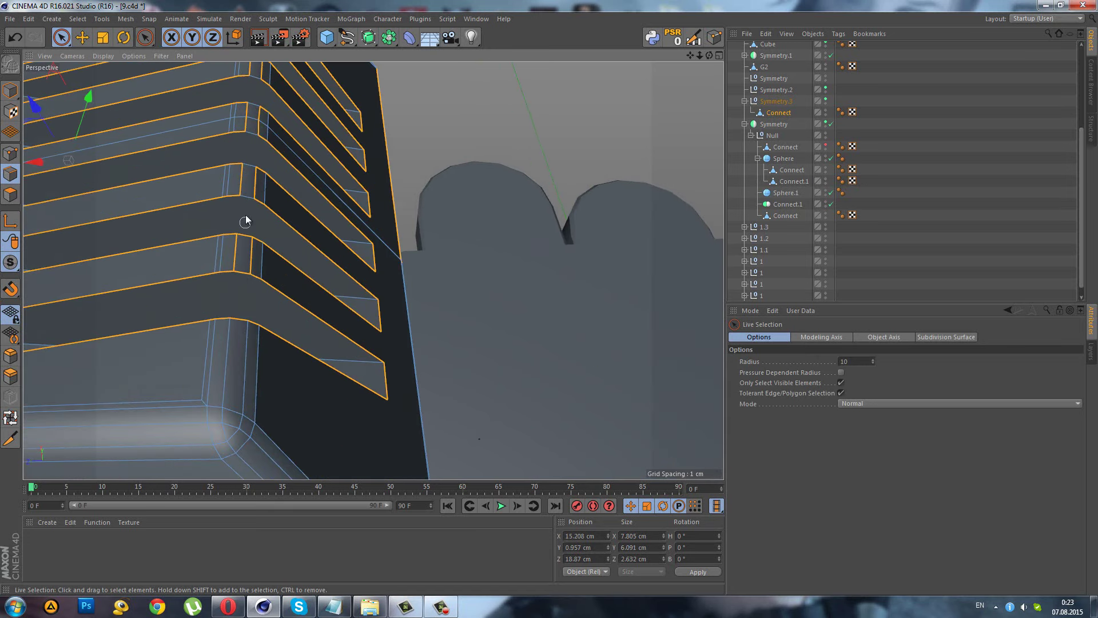
{"action": "scroll", "coordinate": [254, 73], "scroll_direction": "down", "scroll_amount": 3}
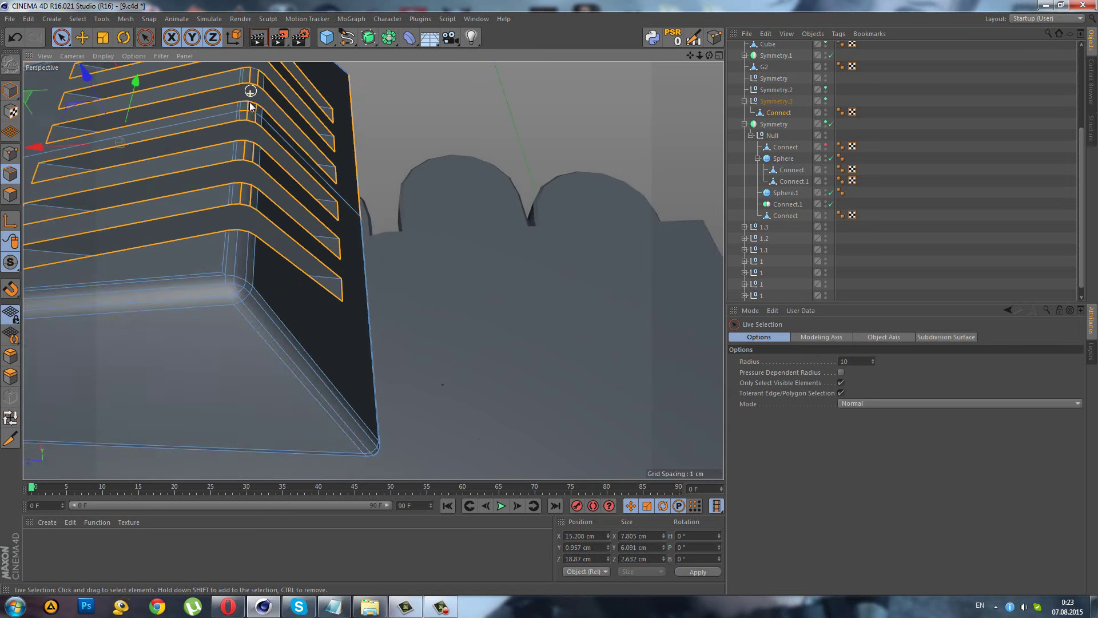
{"action": "scroll", "coordinate": [251, 117], "scroll_direction": "down", "scroll_amount": 2}
{"action": "scroll", "coordinate": [259, 186], "scroll_direction": "up", "scroll_amount": 1}
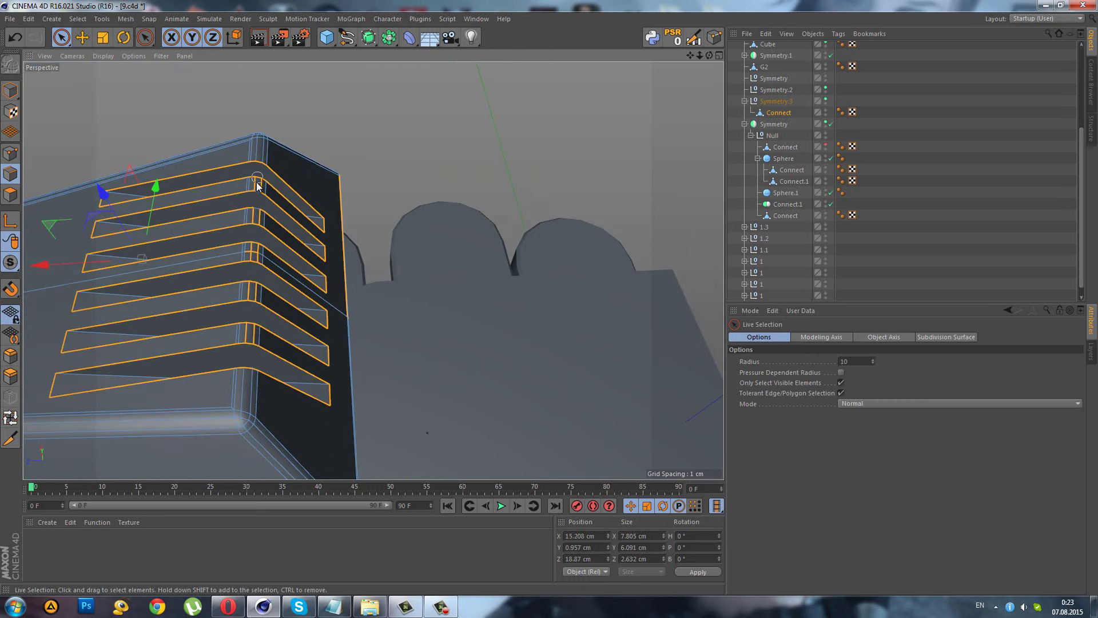
{"action": "scroll", "coordinate": [258, 235], "scroll_direction": "up", "scroll_amount": 2}
{"action": "scroll", "coordinate": [263, 252], "scroll_direction": "up", "scroll_amount": 2}
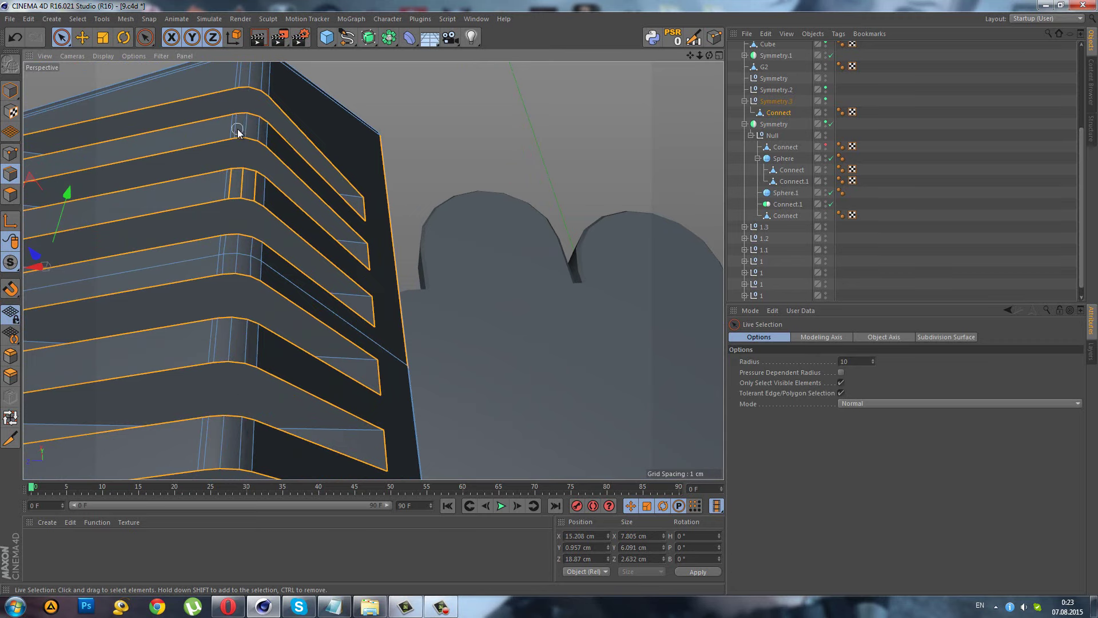
{"action": "scroll", "coordinate": [270, 163], "scroll_direction": "down", "scroll_amount": 3}
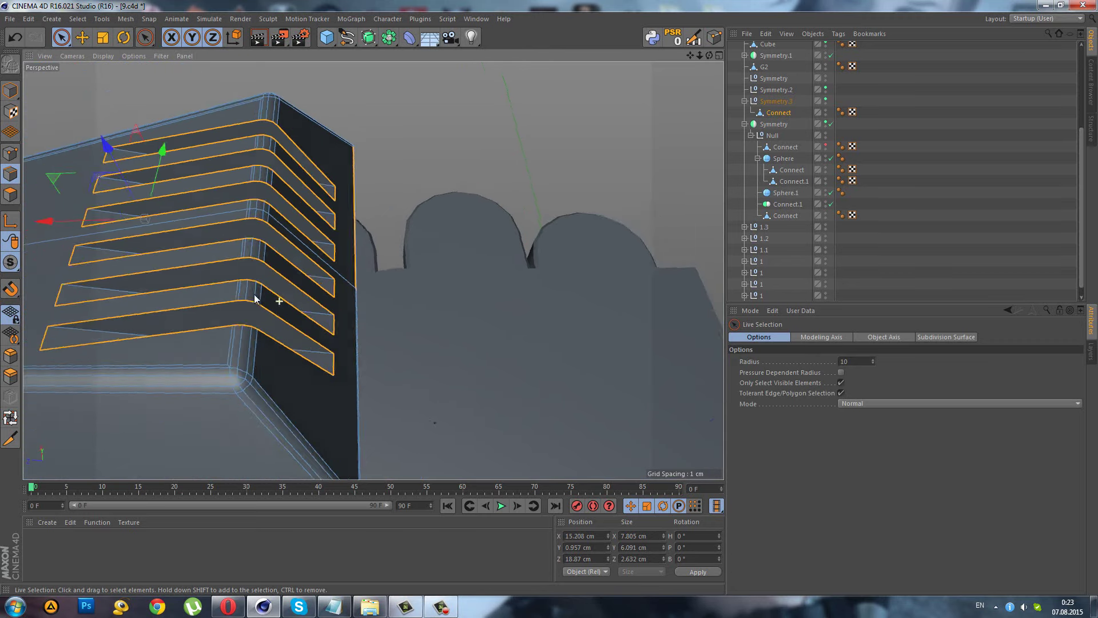
{"action": "left_click_drag", "start_coordinate": [270, 297], "coordinate": [108, 255], "text": "alt"}
{"action": "left_click_drag", "start_coordinate": [237, 324], "coordinate": [276, 246], "text": "alt"}
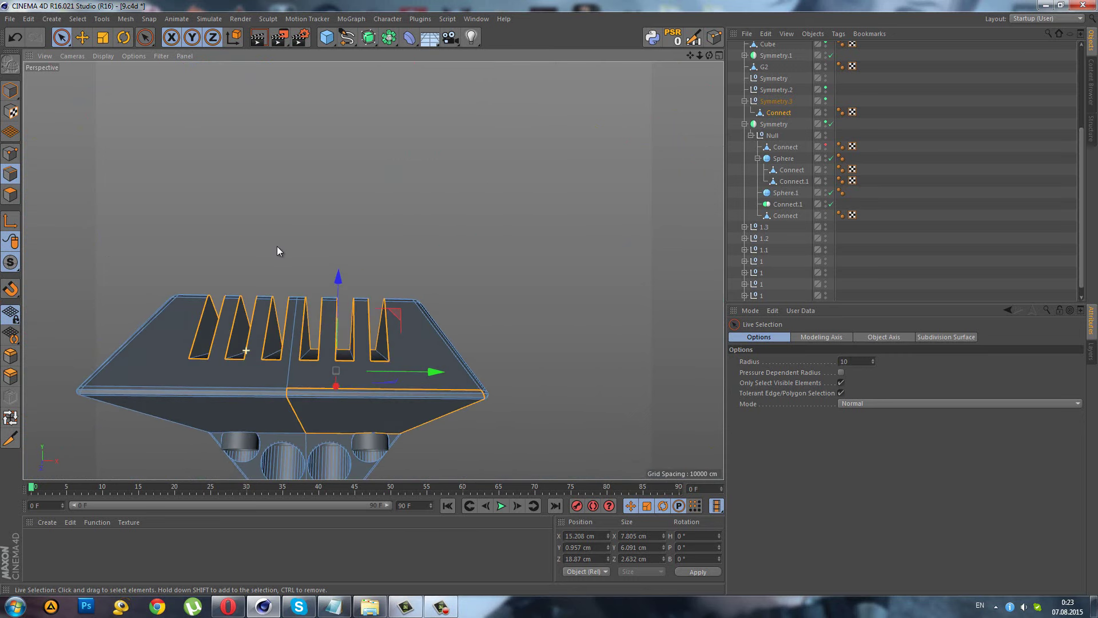
{"action": "left_click", "coordinate": [289, 400], "text": "ctrl"}
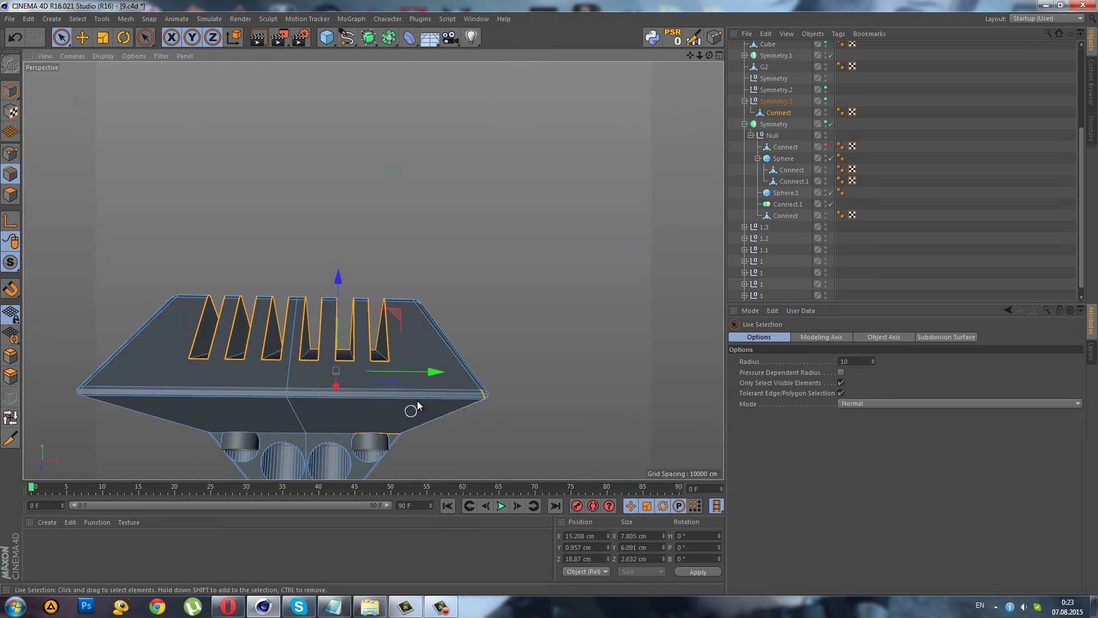
- In Top view, box-select away the stray edges at the part's tip
{"action": "middle_click", "coordinate": [417, 400]}
{"action": "middle_click", "coordinate": [478, 197]}
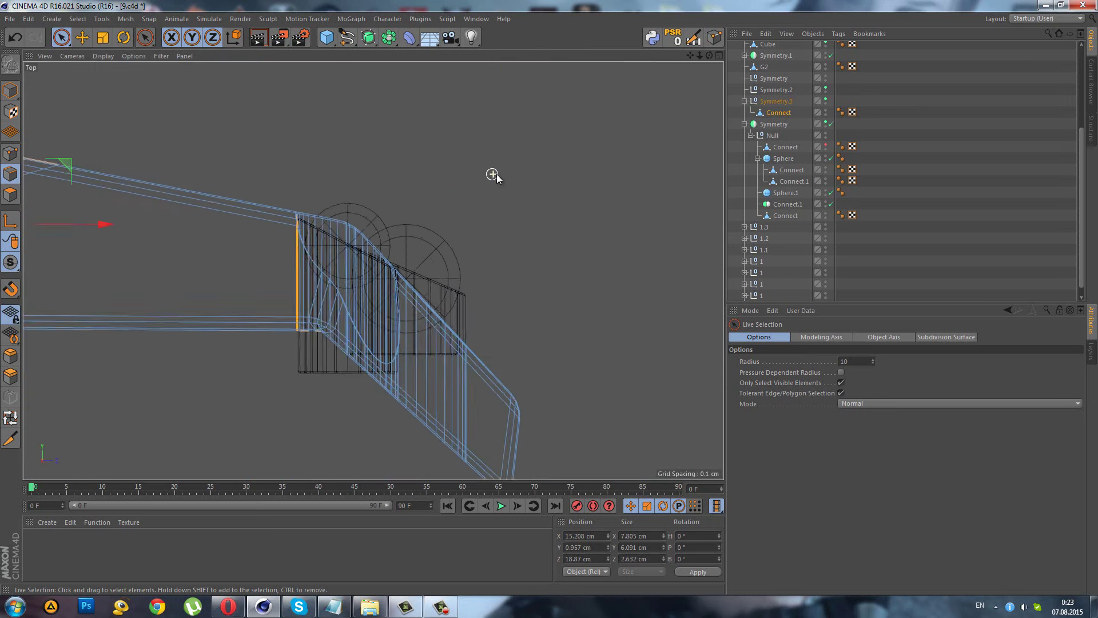
{"action": "scroll", "coordinate": [494, 175], "scroll_direction": "down", "scroll_amount": 3}
{"action": "scroll", "coordinate": [530, 194], "scroll_direction": "down", "scroll_amount": 3}
{"action": "left_click", "coordinate": [60, 39]}
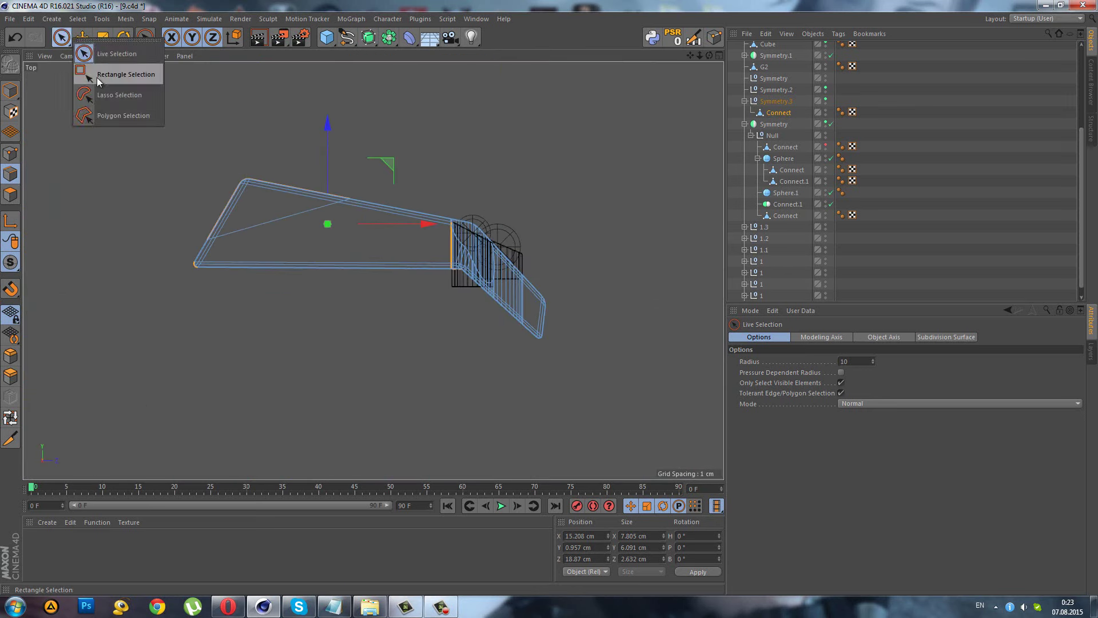
{"action": "left_click", "coordinate": [86, 67]}
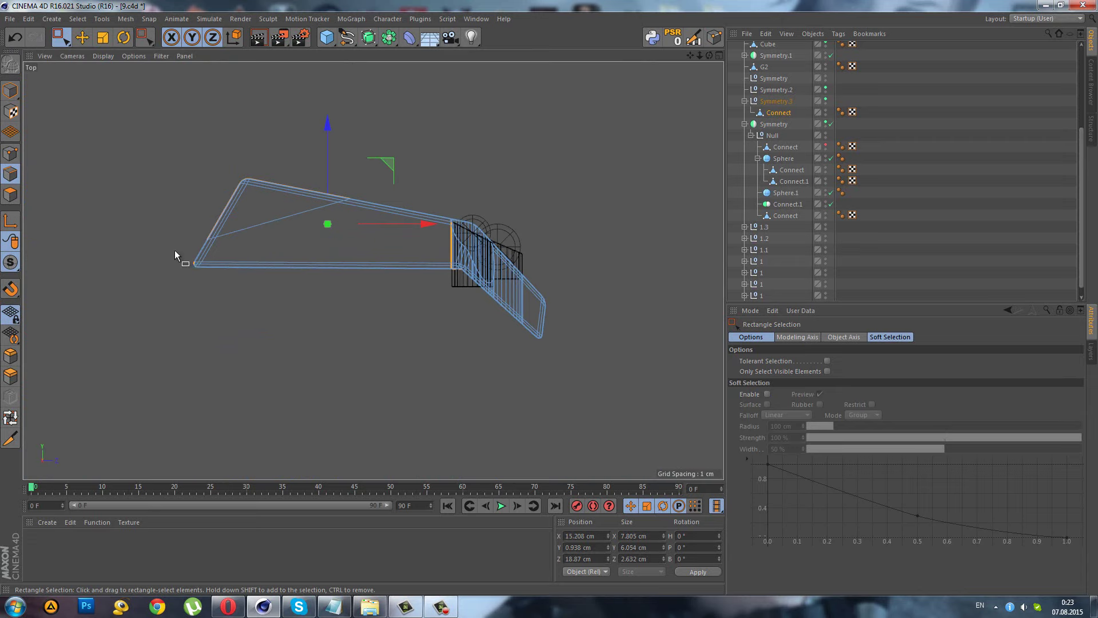
{"action": "left_click_drag", "start_coordinate": [472, 180], "coordinate": [660, 377]}
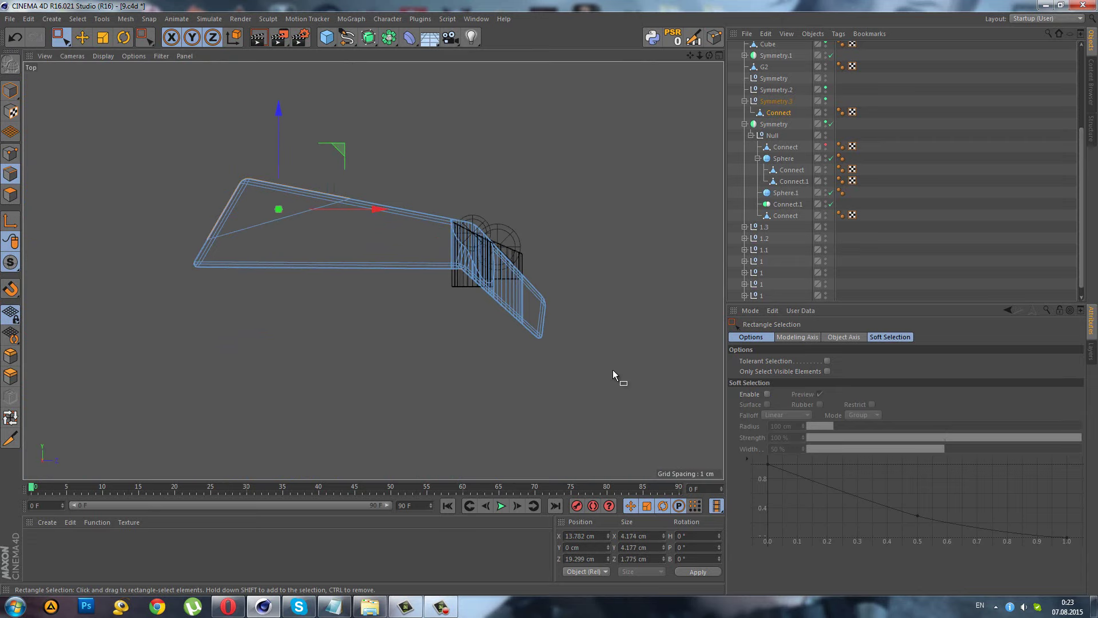
{"action": "middle_click", "coordinate": [304, 177]}
{"action": "middle_click", "coordinate": [249, 169]}
- Chamfer the selected vent-slot edges with a narrow bevel, then deselect everything
{"action": "left_click_drag", "start_coordinate": [349, 301], "coordinate": [218, 390], "text": "alt"}
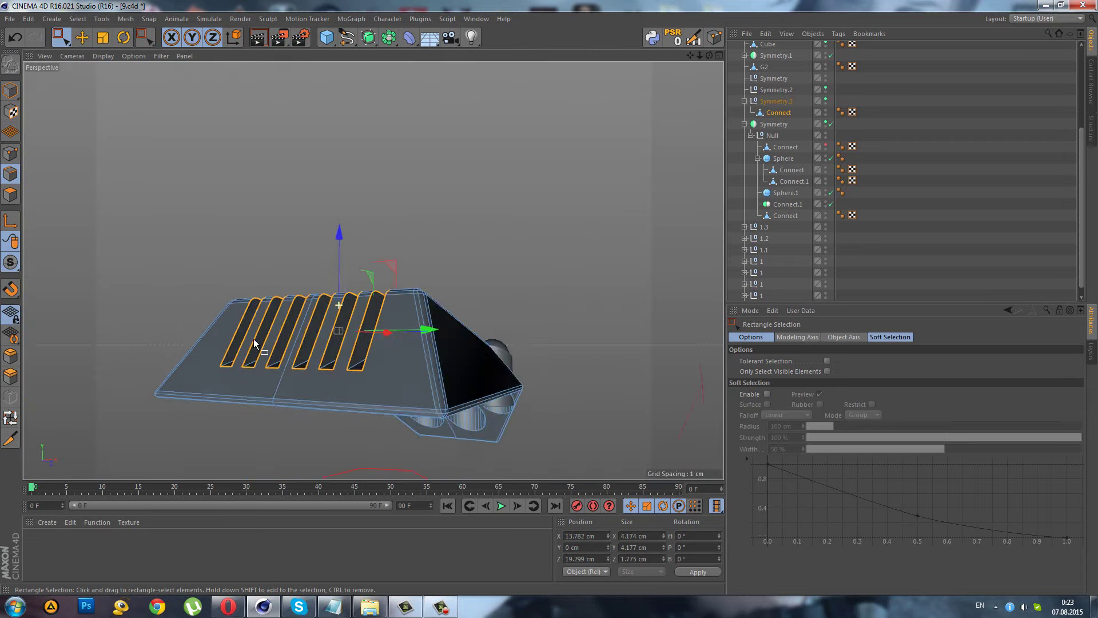
{"action": "left_click", "coordinate": [11, 365]}
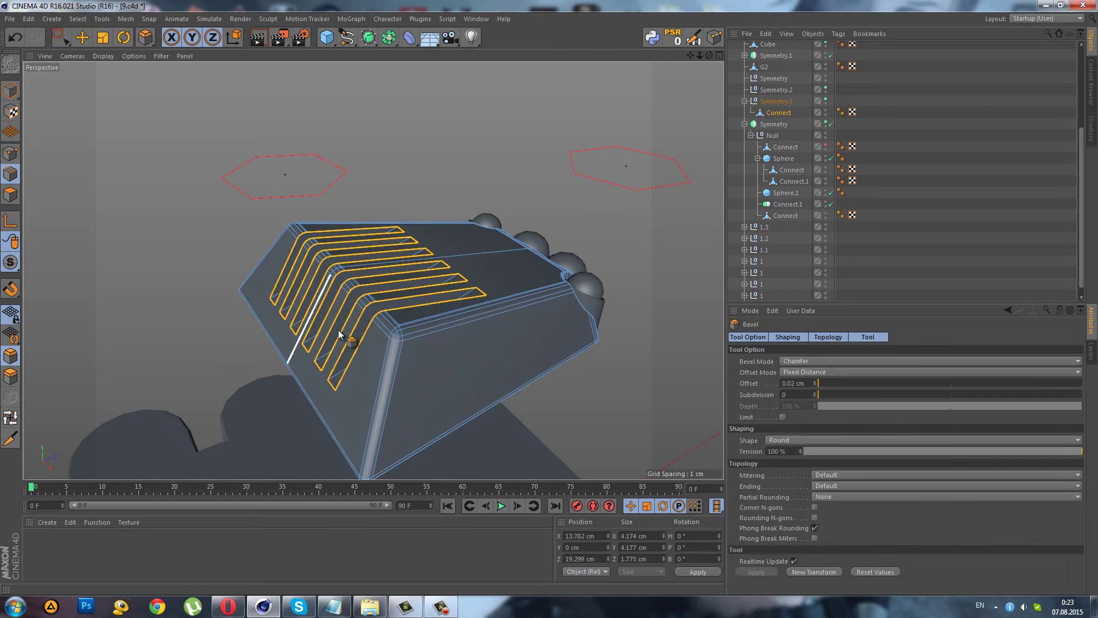
{"action": "scroll", "coordinate": [338, 328], "scroll_direction": "up", "scroll_amount": 3}
{"action": "scroll", "coordinate": [354, 311], "scroll_direction": "up", "scroll_amount": 2}
{"action": "mouse_move", "coordinate": [355, 311]}
{"action": "left_mouse_down"}
{"action": "mouse_move", "coordinate": [508, 320]}
{"action": "mouse_move", "coordinate": [549, 297]}
{"action": "left_mouse_up"}
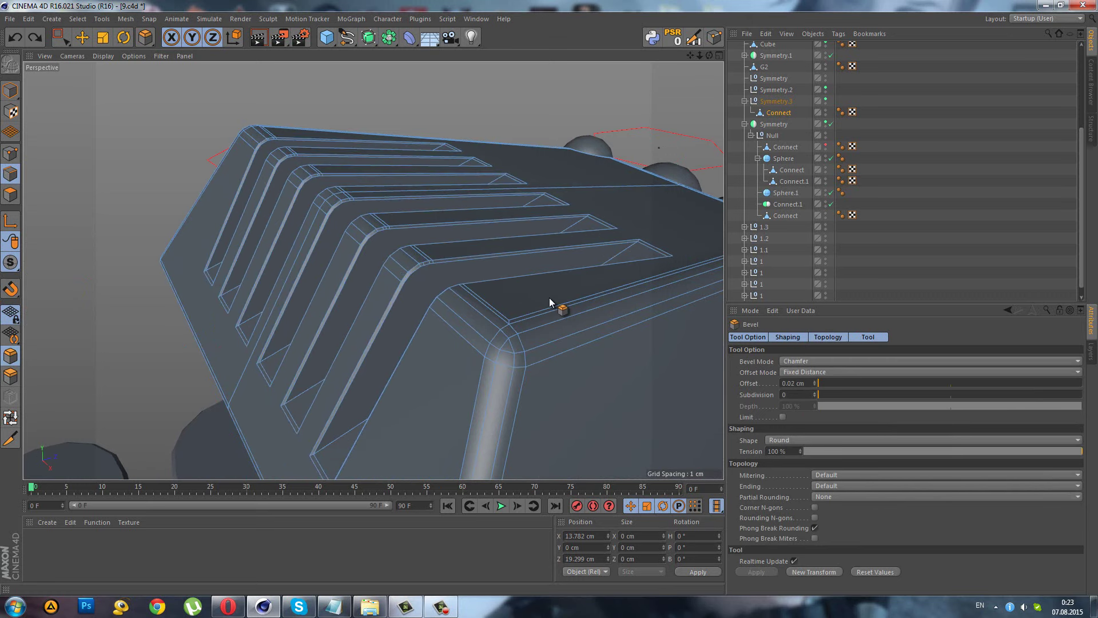
{"action": "left_click_drag", "start_coordinate": [549, 297], "coordinate": [550, 297]}
{"action": "left_click", "coordinate": [904, 262]}
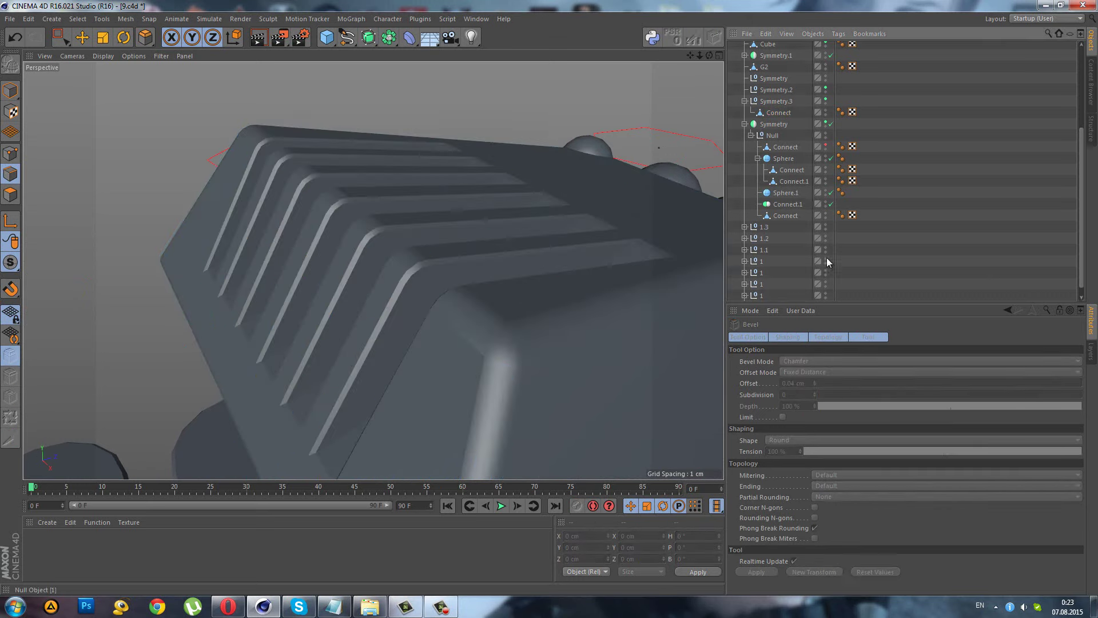
{"action": "mouse_move", "coordinate": [343, 372]}
{"action": "left_mouse_down", "text": "alt"}
{"action": "mouse_move", "coordinate": [446, 333]}
{"action": "mouse_move", "coordinate": [649, 336]}
{"action": "mouse_move", "coordinate": [448, 243]}
{"action": "mouse_move", "coordinate": [400, 330]}
{"action": "mouse_move", "coordinate": [461, 335]}
{"action": "mouse_move", "coordinate": [428, 266]}
{"action": "mouse_move", "coordinate": [77, 75]}
{"action": "left_mouse_up", "text": "alt"}
- Save the project and return to Model mode
{"action": "left_click", "coordinate": [11, 21]}
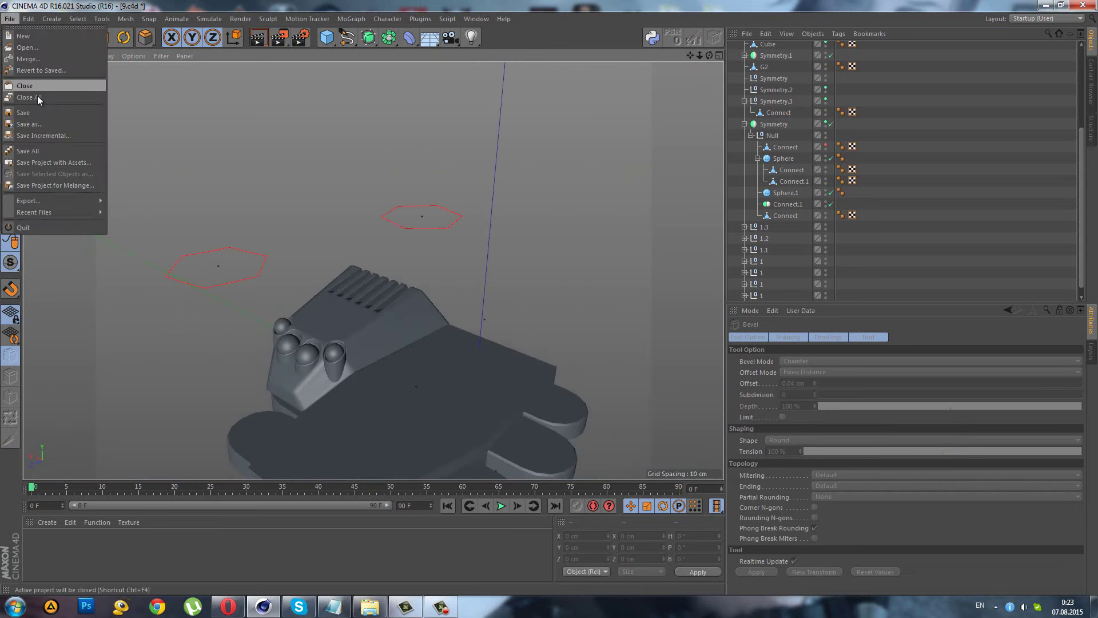
{"action": "left_click", "coordinate": [34, 99]}
{"action": "left_click", "coordinate": [62, 36]}
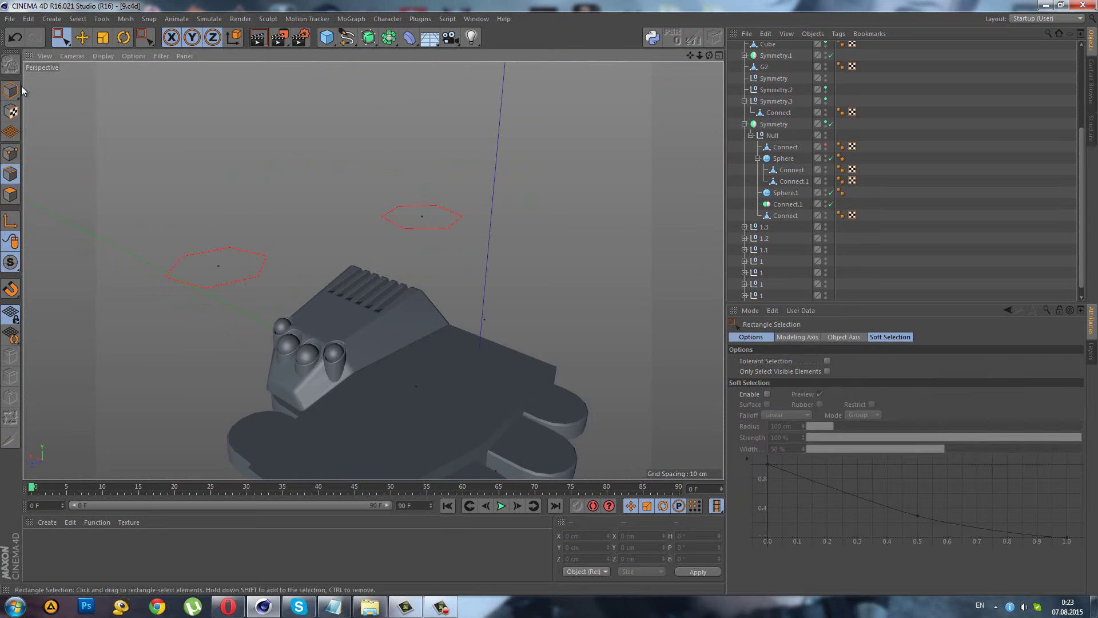
{"action": "left_click", "coordinate": [10, 92]}
- Unhide the upper body part and group G to show the full spider robot
{"action": "left_click_drag", "start_coordinate": [362, 349], "coordinate": [394, 343], "text": "alt"}
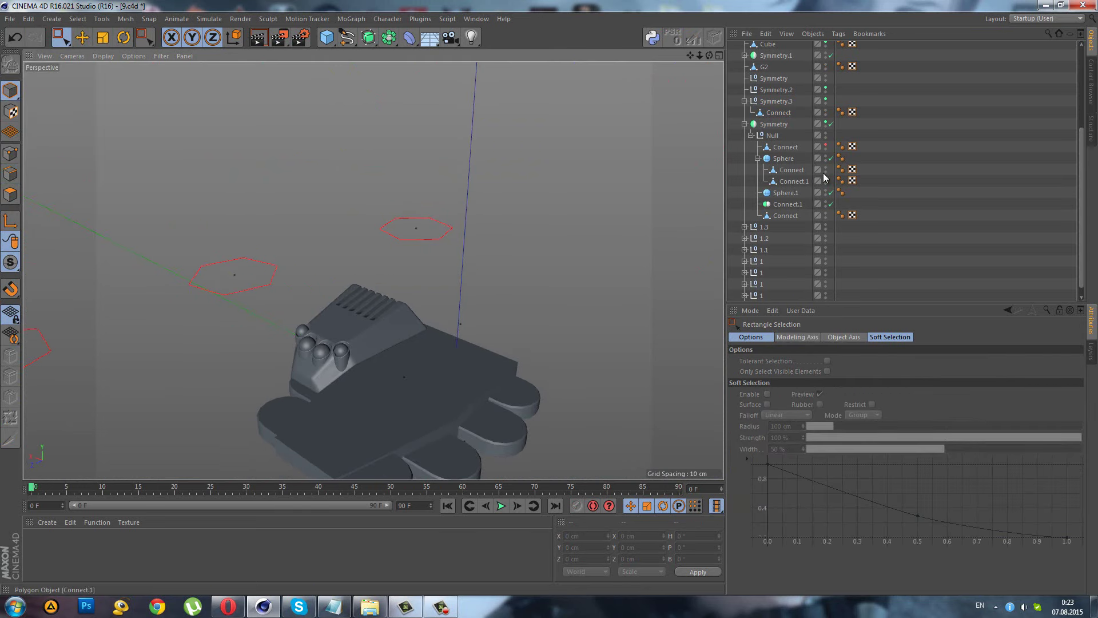
{"action": "left_click", "coordinate": [825, 144]}
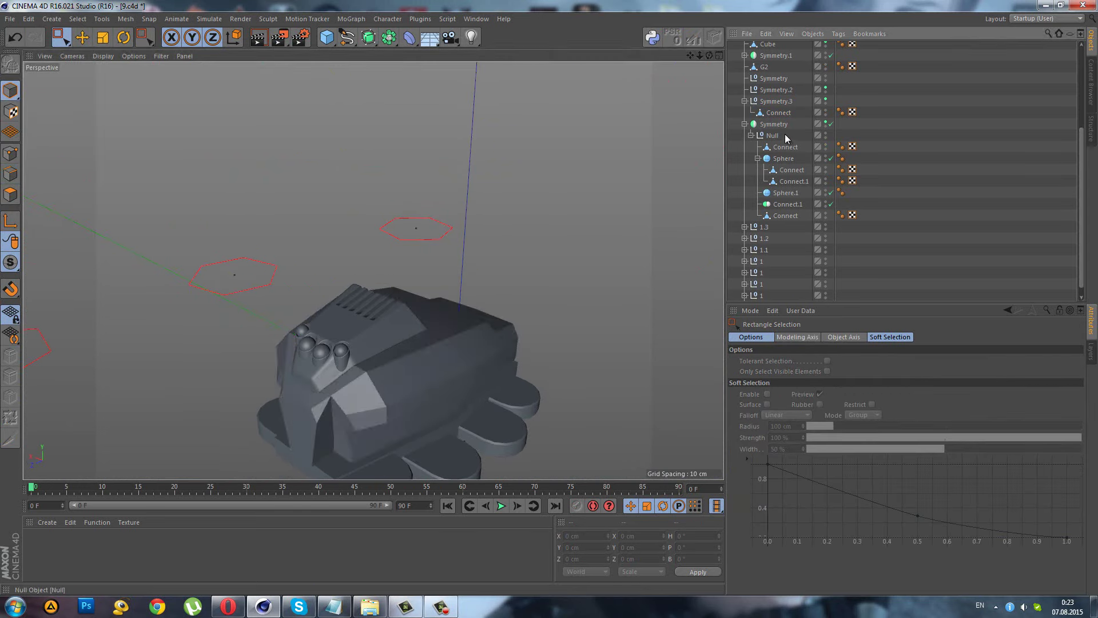
{"action": "scroll", "coordinate": [785, 133], "scroll_direction": "up", "scroll_amount": 3}
{"action": "left_click", "coordinate": [825, 102]}
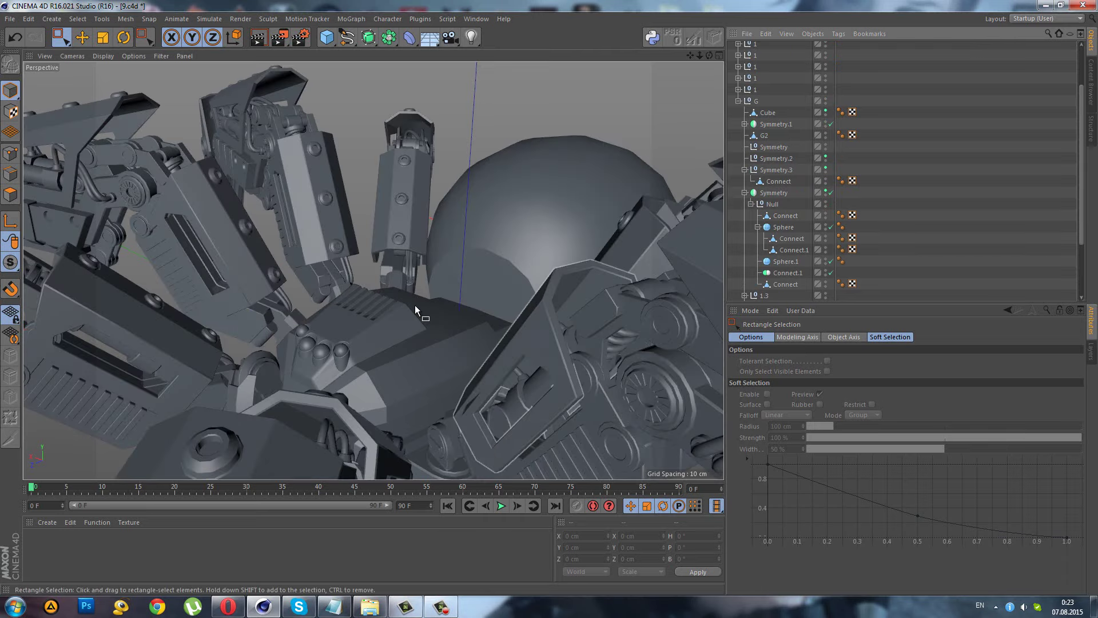
{"action": "left_click_drag", "start_coordinate": [423, 343], "coordinate": [460, 296], "text": "alt"}
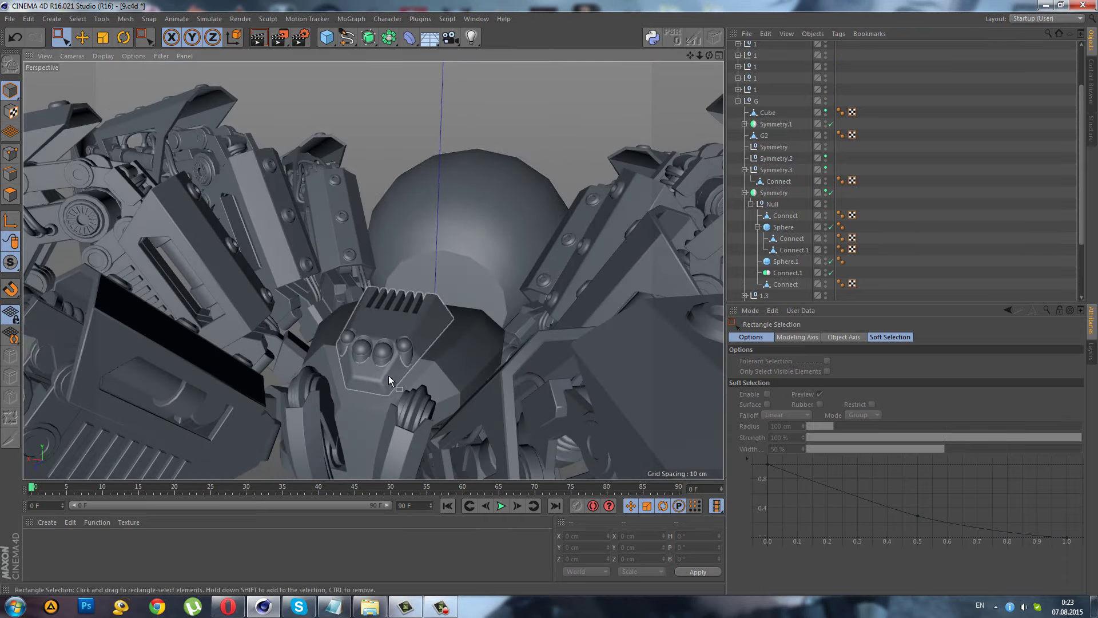
{"action": "scroll", "coordinate": [377, 384], "scroll_direction": "down", "scroll_amount": 5}
{"action": "mouse_move", "coordinate": [379, 380]}
{"action": "left_mouse_down", "text": "alt"}
{"action": "mouse_move", "coordinate": [376, 361]}
{"action": "mouse_move", "coordinate": [374, 383]}
{"action": "mouse_move", "coordinate": [324, 407]}
{"action": "mouse_move", "coordinate": [394, 360]}
{"action": "left_mouse_up", "text": "alt"}
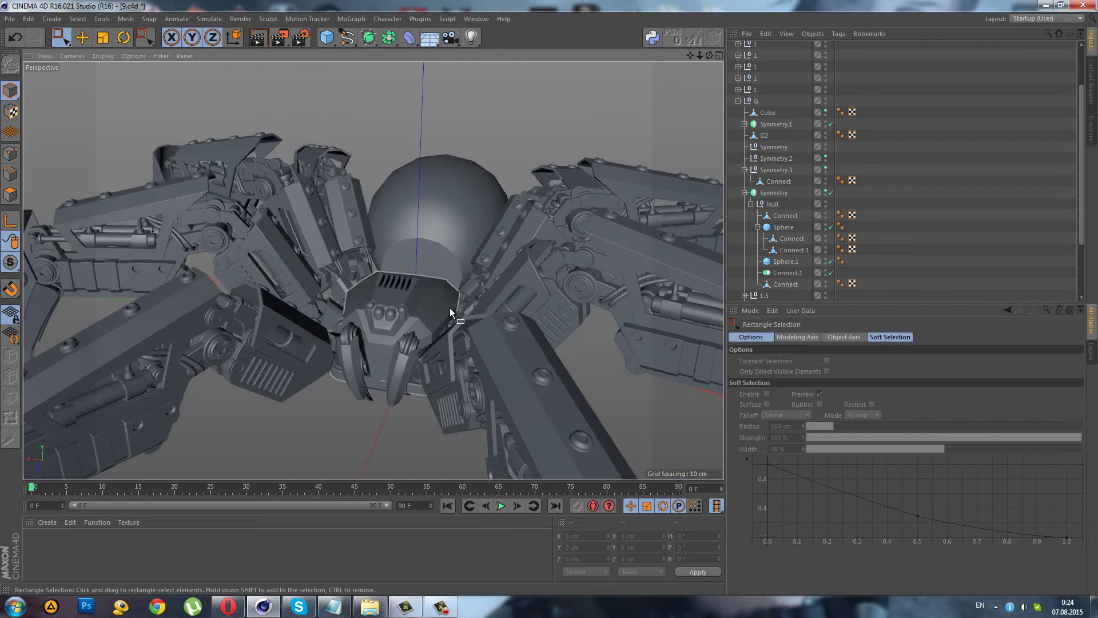
{"action": "scroll", "coordinate": [450, 308], "scroll_direction": "up", "scroll_amount": 3}
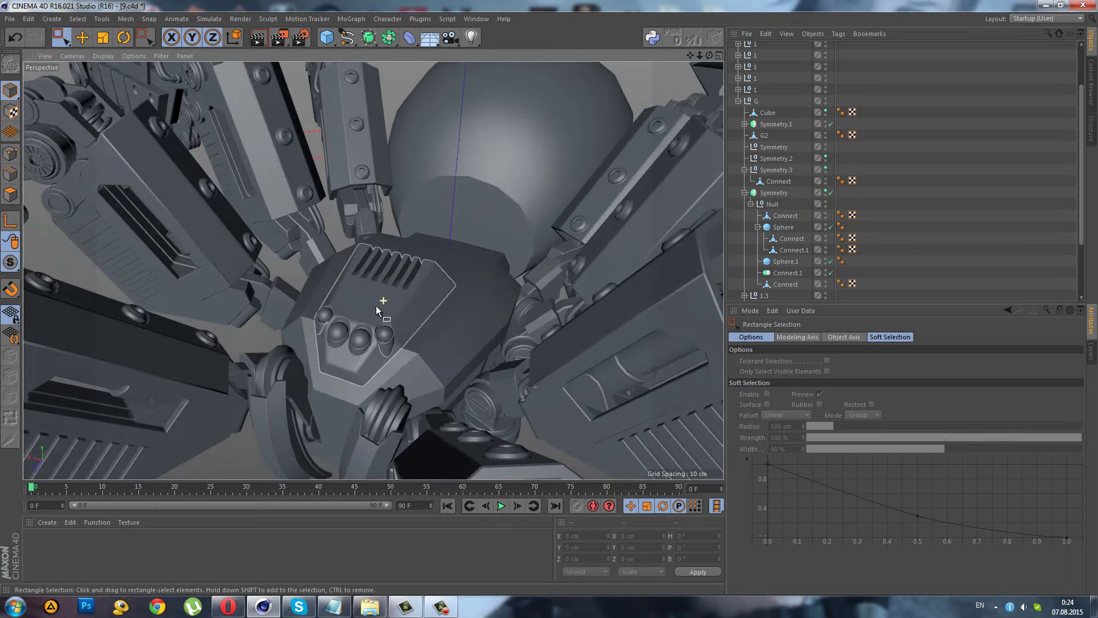